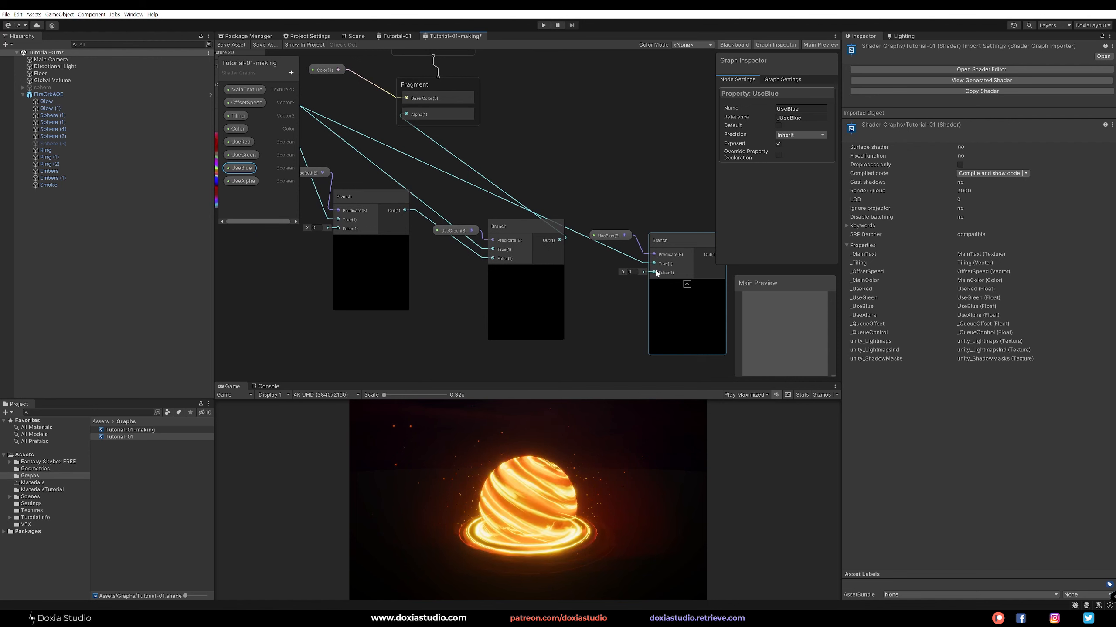
# Step: Connect the UseGreen Branch output to the UseBlue Branch's False input, and add the UseAlpha property with its own Branch node
pyautogui.moveTo(511, 241); pyautogui.dragTo(559, 241)
pyautogui.moveTo(635, 192); pyautogui.dragTo(444, 184, button='middle')
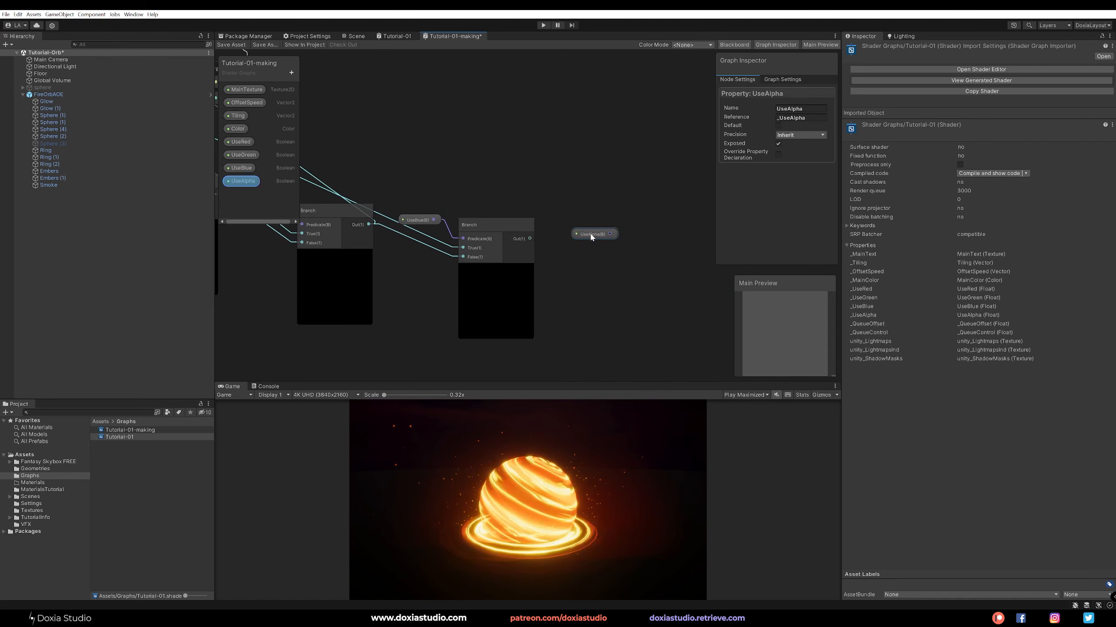
pyautogui.moveTo(634, 238); pyautogui.dragTo(650, 243)
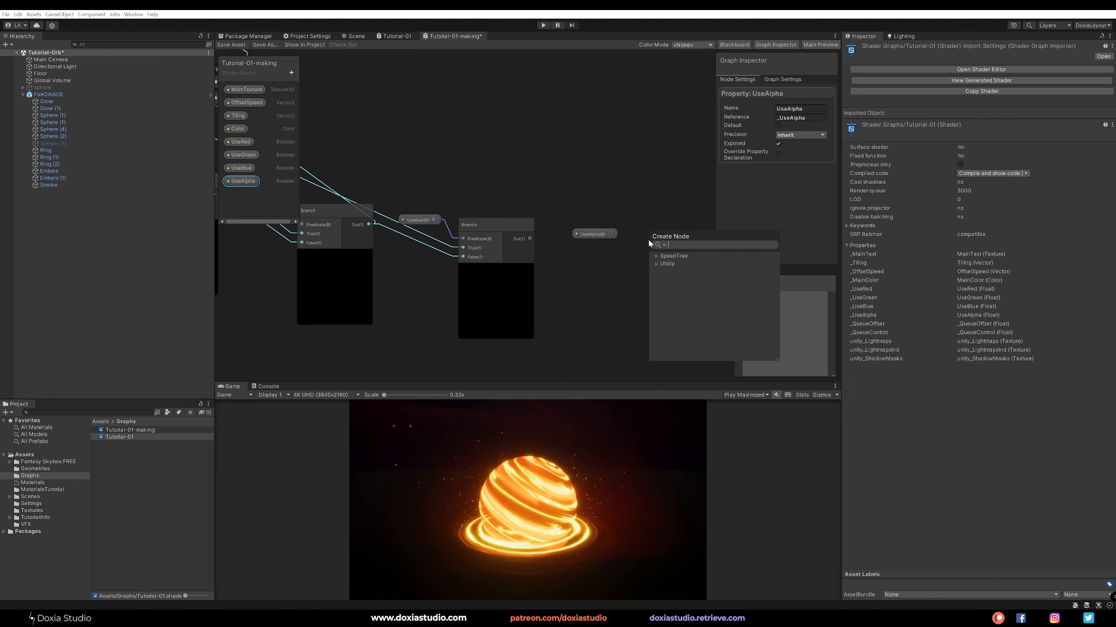
pyautogui.write('branch')
pyautogui.press('Return')
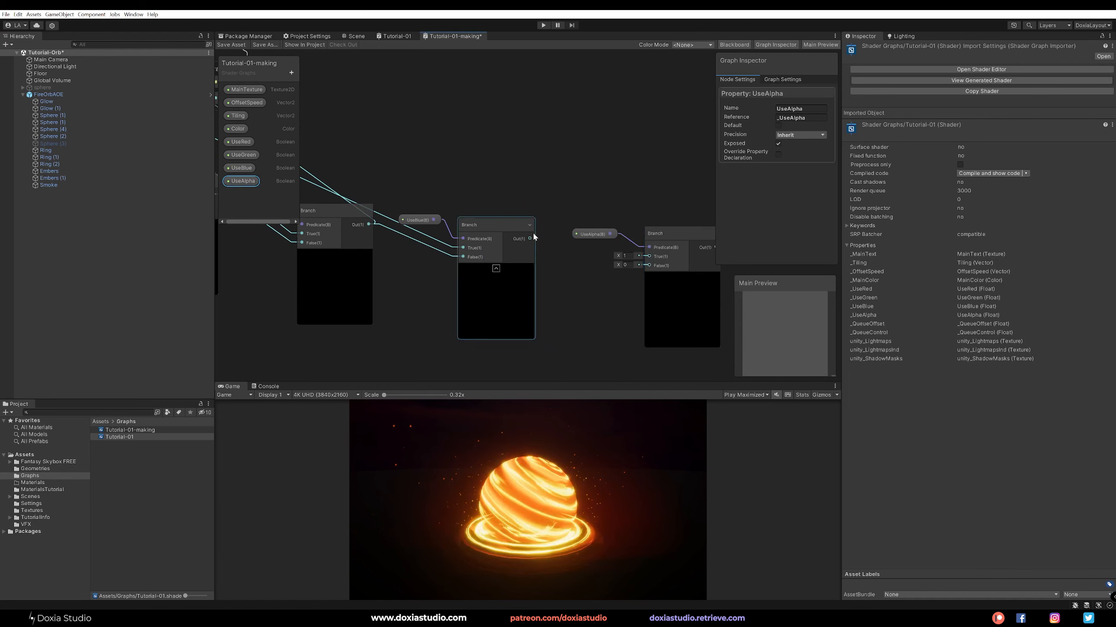
# Step: Feed the UseAlpha Branch with the UseBlue Branch output as False and the sampled texture's A channel as True
pyautogui.scroll(-5, 546, 162)
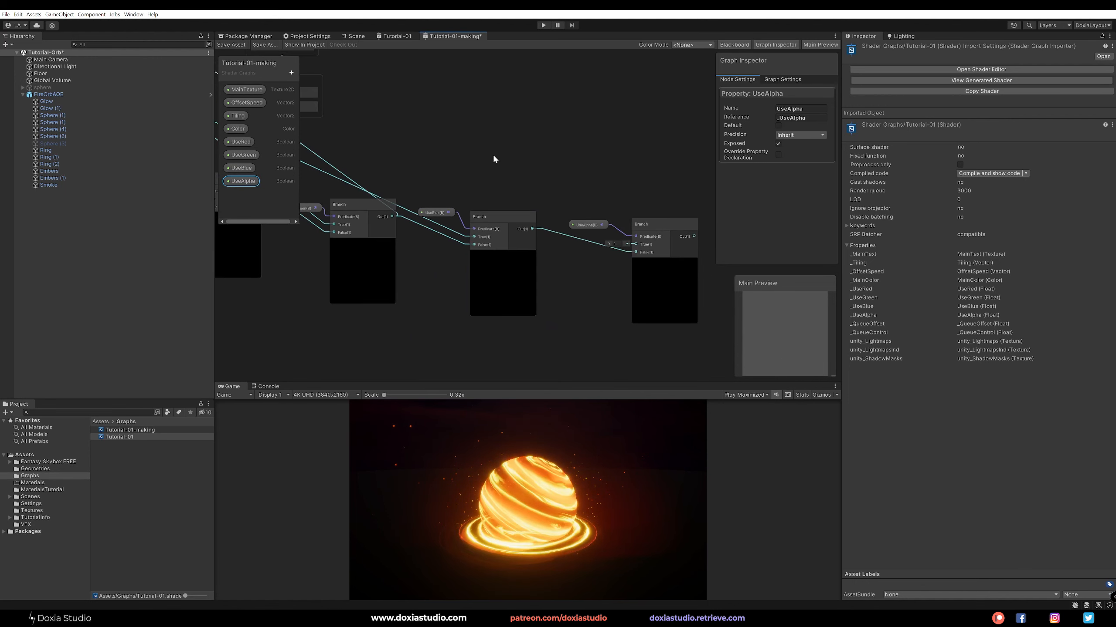
pyautogui.moveTo(586, 209); pyautogui.dragTo(625, 221, button='middle')
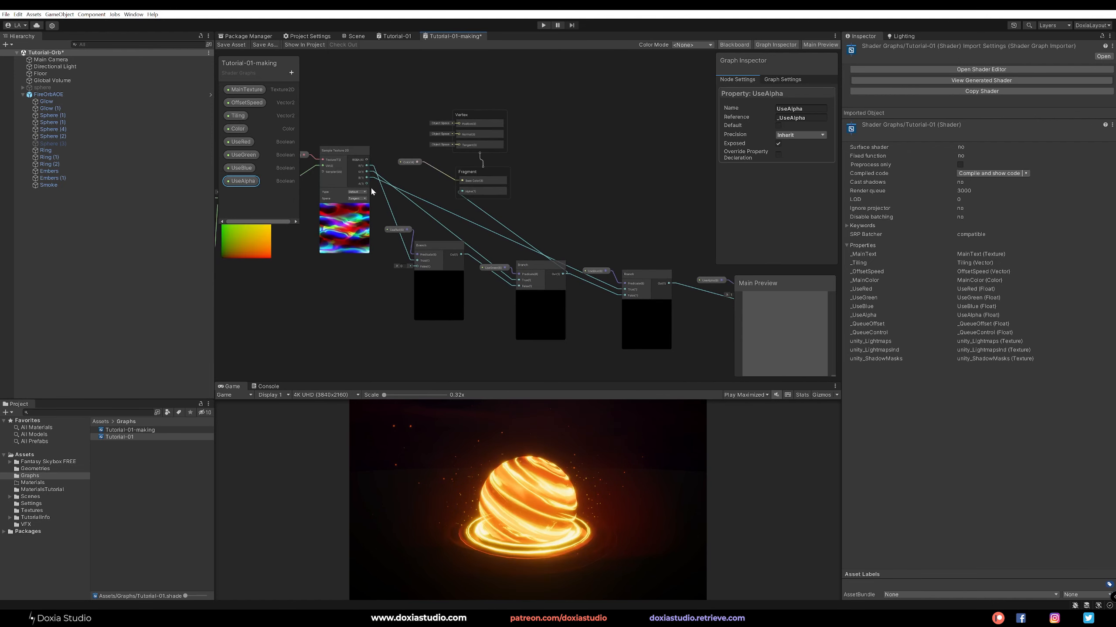
pyautogui.press('space')
pyautogui.press('Escape')
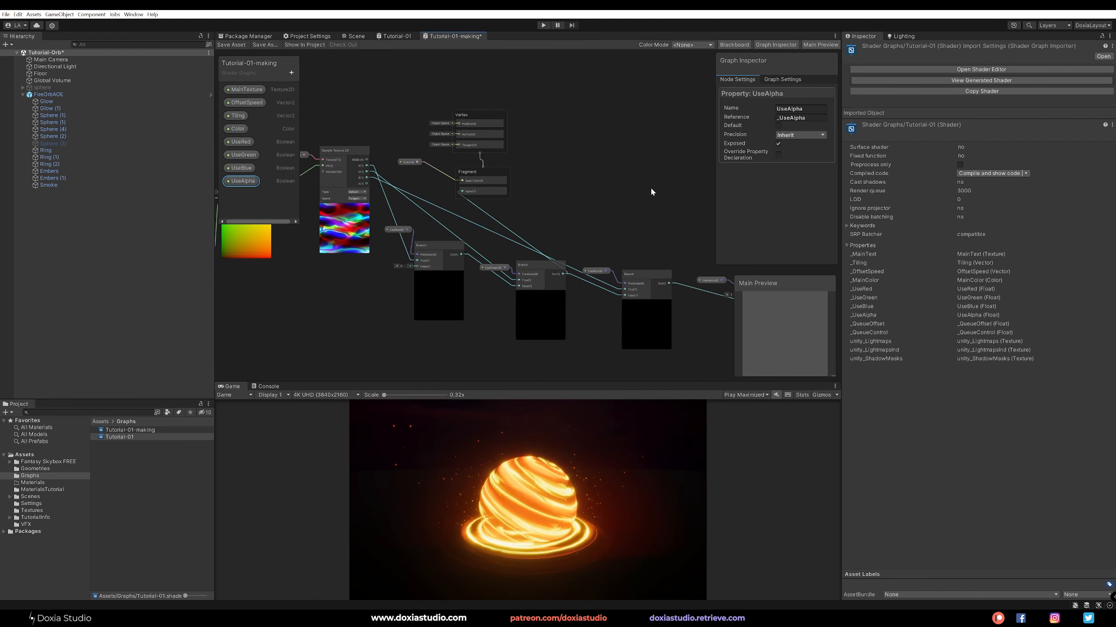
pyautogui.moveTo(567, 202); pyautogui.dragTo(508, 195, button='middle')
pyautogui.moveTo(309, 177); pyautogui.dragTo(688, 288)
pyautogui.moveTo(703, 231); pyautogui.dragTo(638, 225, button='middle')
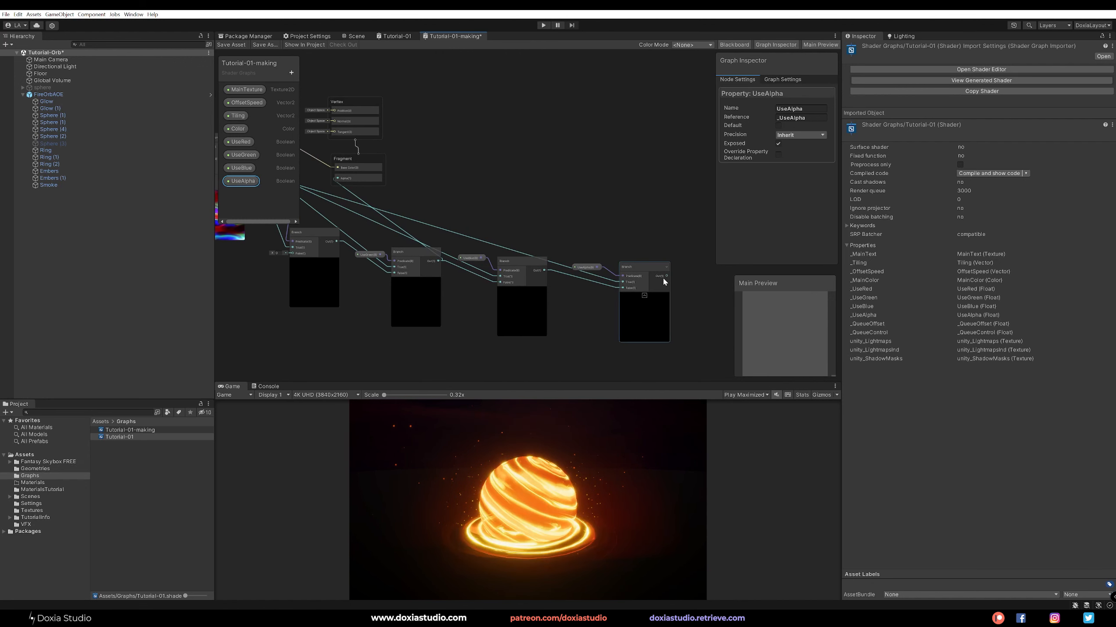
# Step: Connect the UseAlpha Branch output to the Alpha input of the Fragment block
pyautogui.moveTo(663, 282); pyautogui.dragTo(338, 179)
pyautogui.click(605, 208)
pyautogui.moveTo(549, 185); pyautogui.dragTo(643, 171, button='middle')
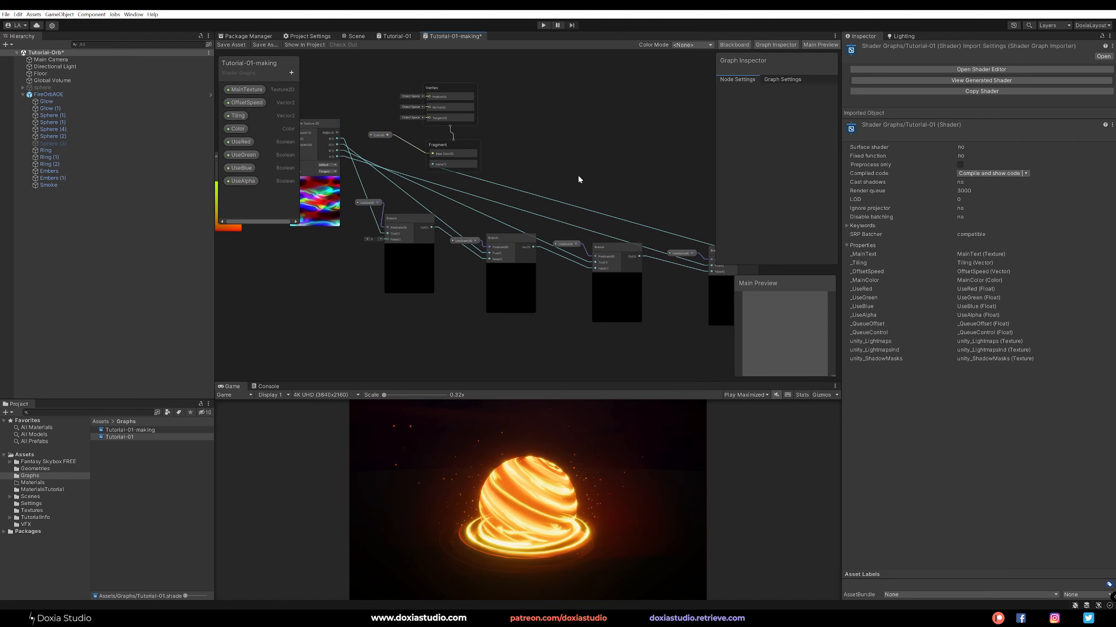
# Step: Enable the default value of the UseRed property
pyautogui.click(243, 142)
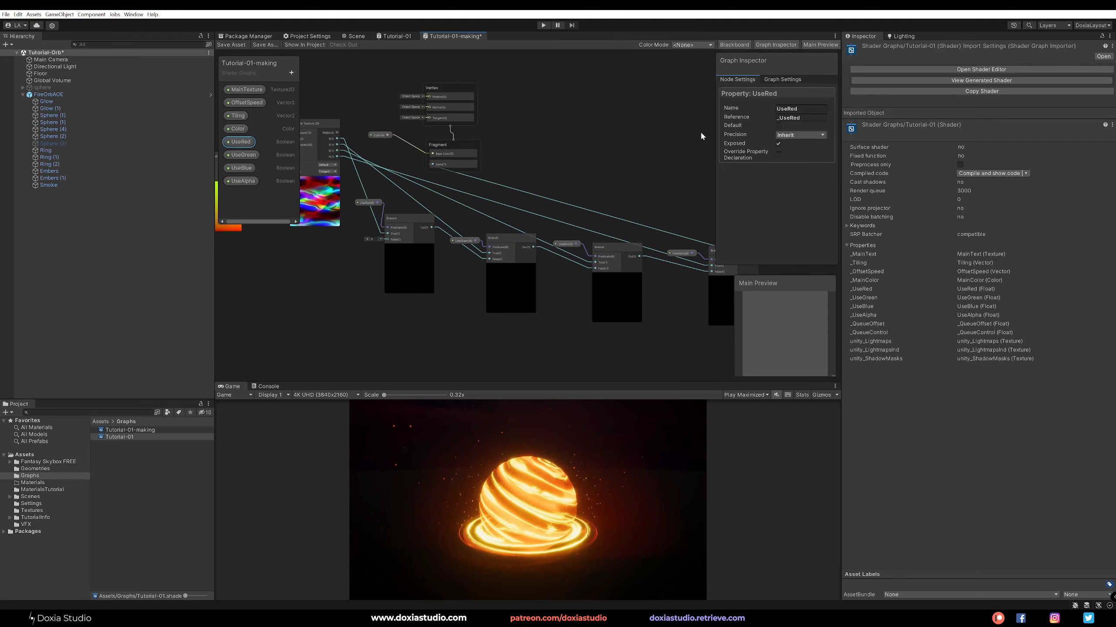
pyautogui.click(778, 125)
pyautogui.click(656, 232)
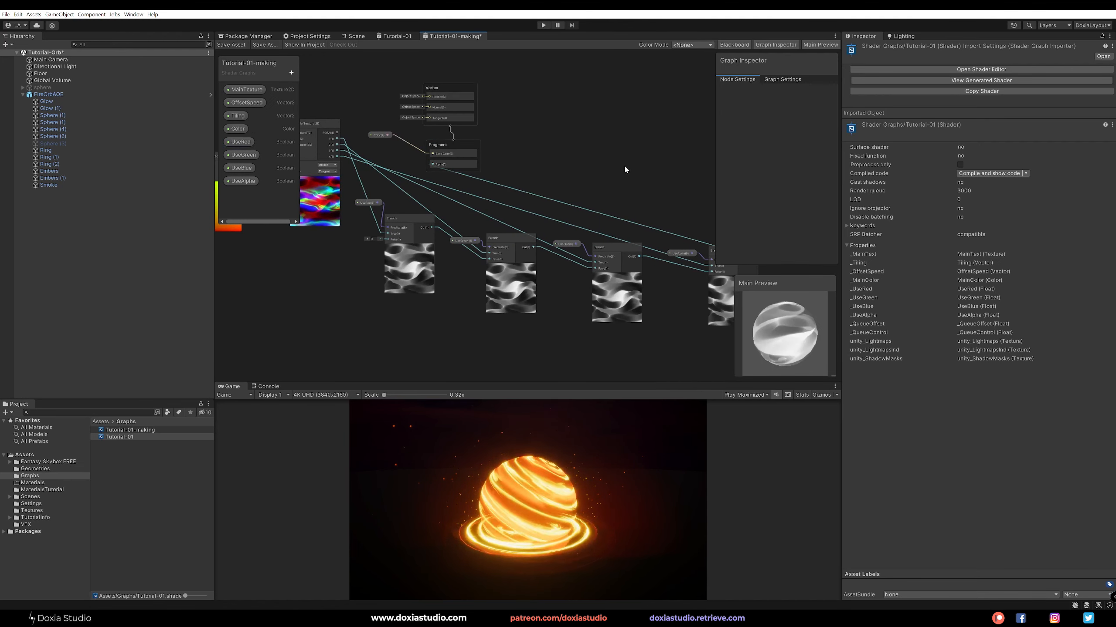
# Step: Move the Vertex and Fragment blocks with the Color property right of the Branch chain, and shift the Branch chain lower
pyautogui.moveTo(624, 163)
pyautogui.mouseDown(button='middle')
pyautogui.moveTo(609, 161)
pyautogui.moveTo(643, 172)
pyautogui.mouseUp(button='middle')
pyautogui.scroll(-3, 619, 157)
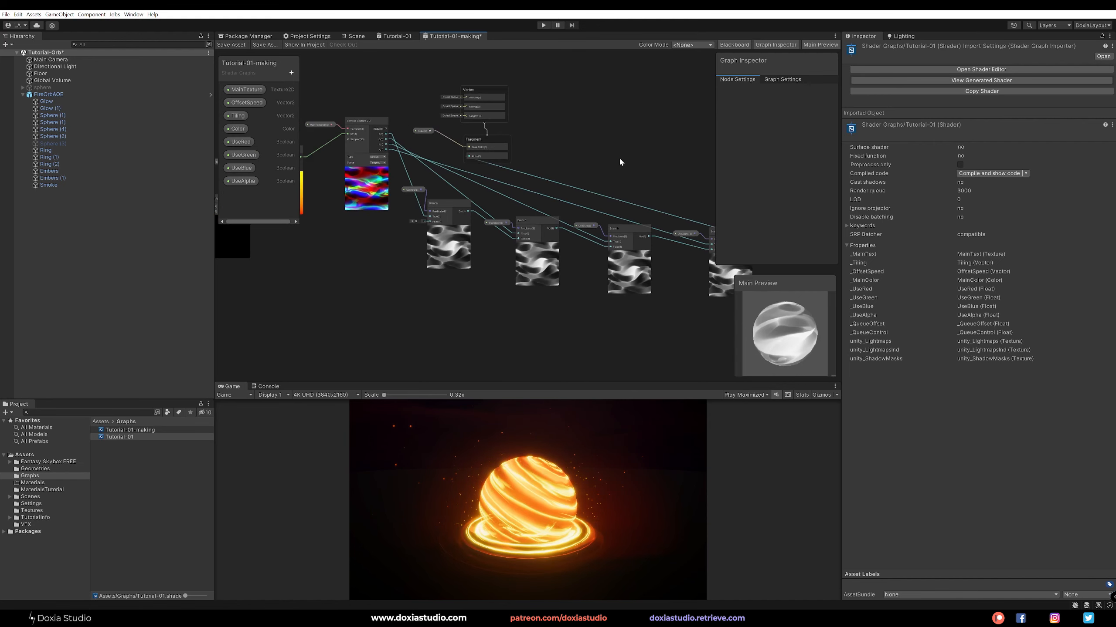
pyautogui.moveTo(588, 97); pyautogui.dragTo(495, 112, button='middle')
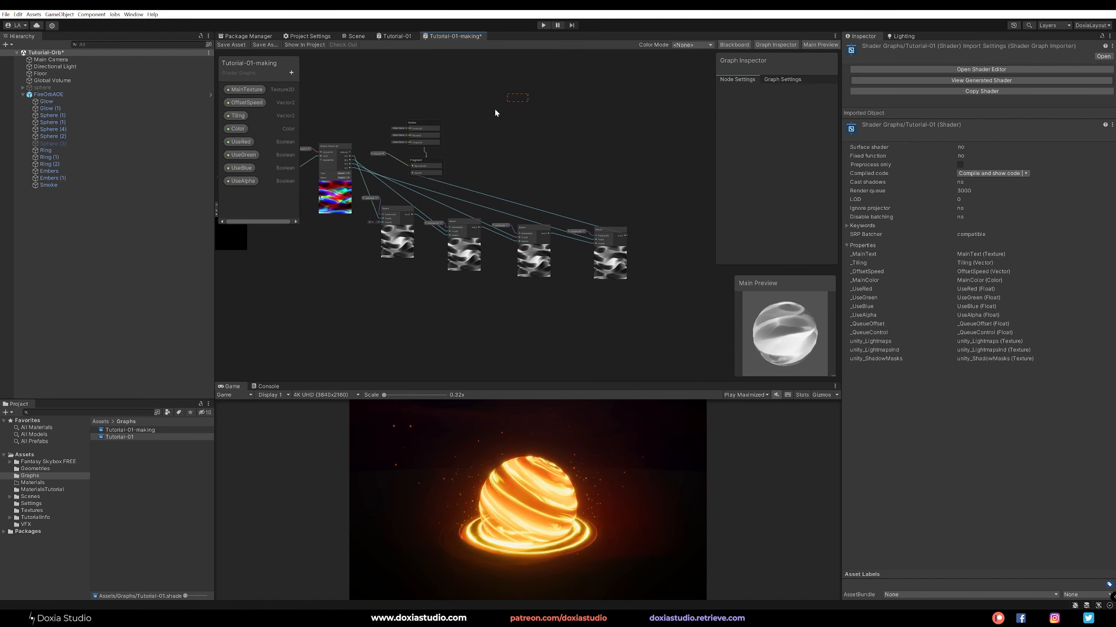
pyautogui.moveTo(388, 176); pyautogui.dragTo(371, 175)
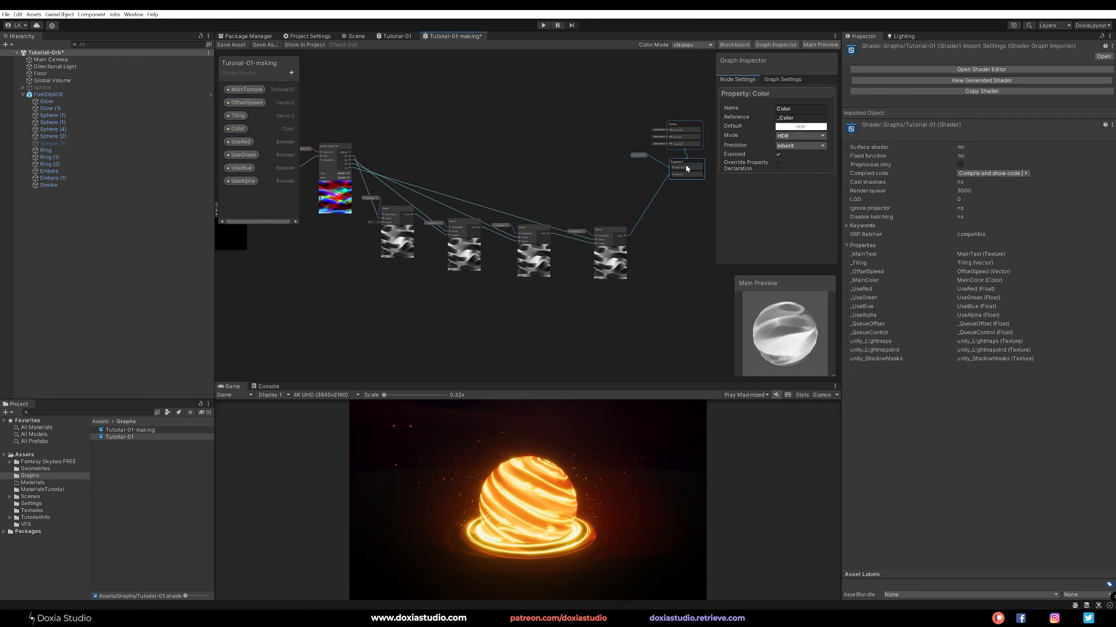
pyautogui.moveTo(639, 184); pyautogui.dragTo(366, 307)
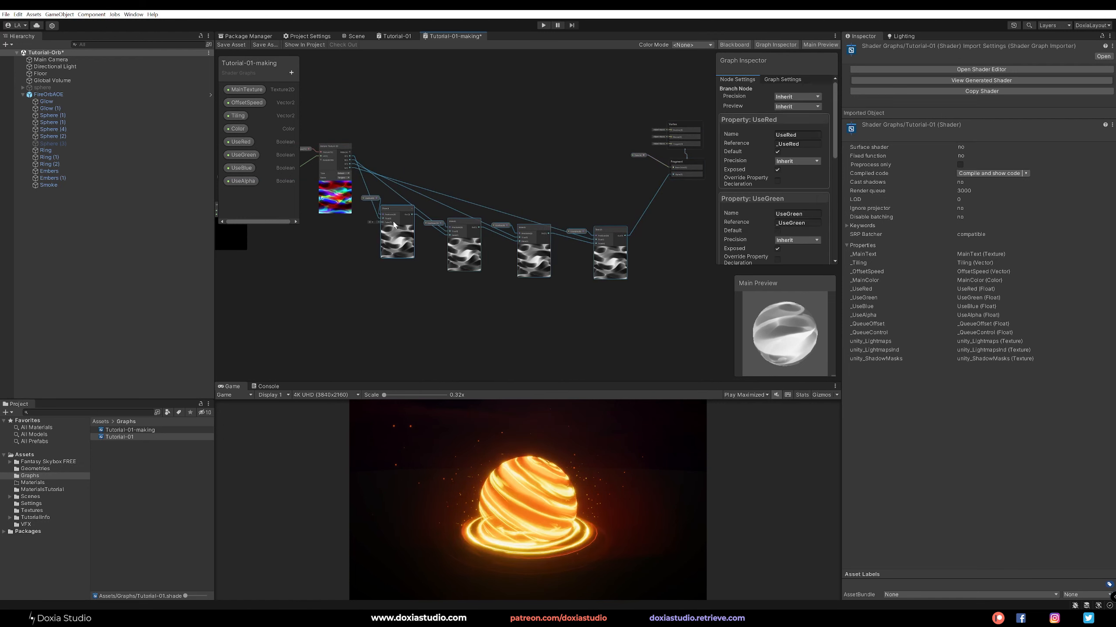
pyautogui.moveTo(401, 221); pyautogui.dragTo(399, 281)
pyautogui.click(558, 167)
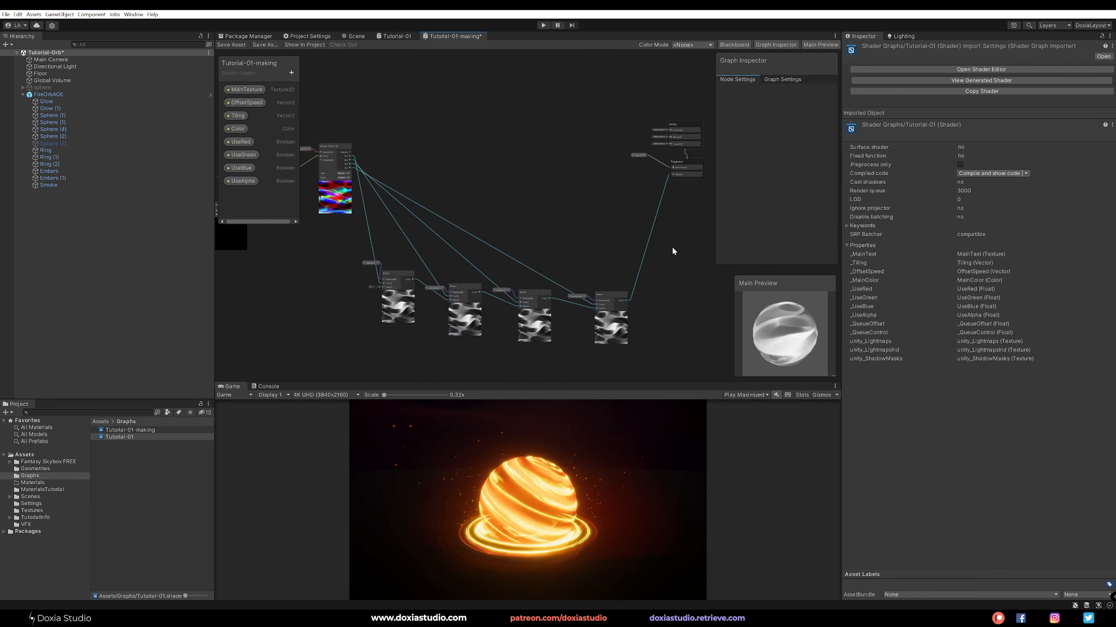
# Step: Group the four Branch nodes and their Use properties as "Pick Color Chanel" and save the shader graph
pyautogui.moveTo(641, 241); pyautogui.dragTo(343, 369)
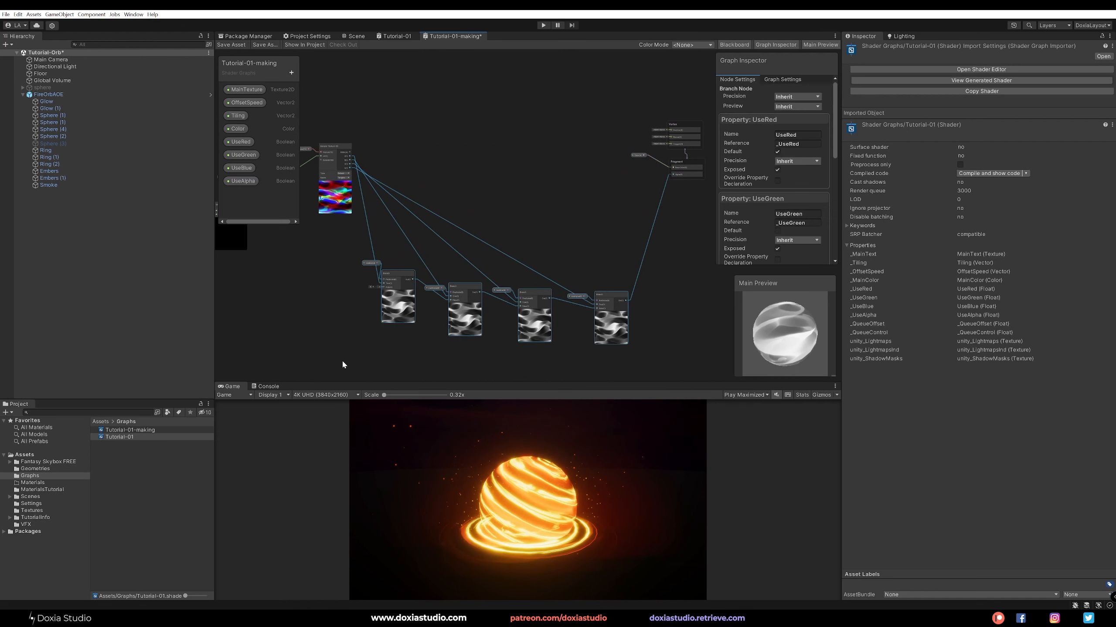
pyautogui.hotkey('ctrl', 'g')
pyautogui.scroll(4, 359, 264)
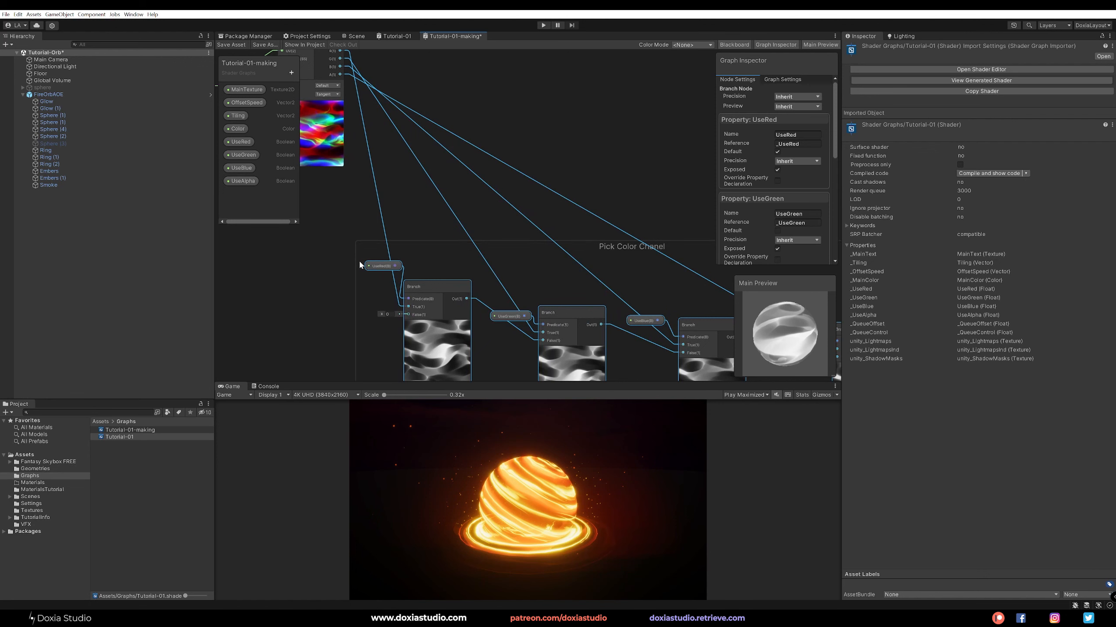
pyautogui.scroll(-6, 541, 226)
pyautogui.click(644, 229)
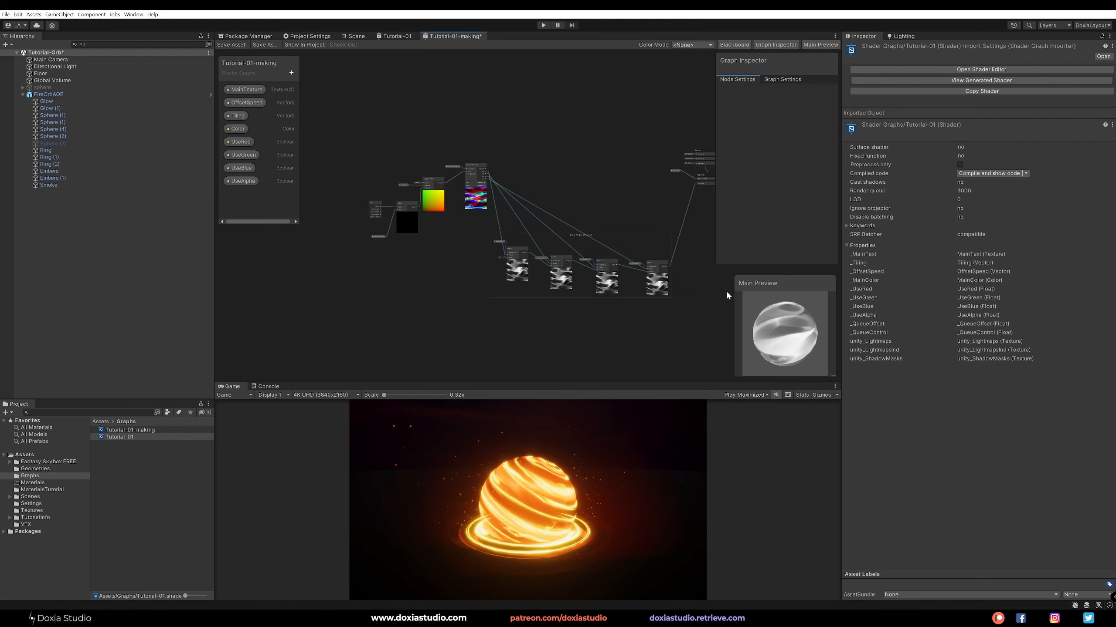
pyautogui.click(224, 45)
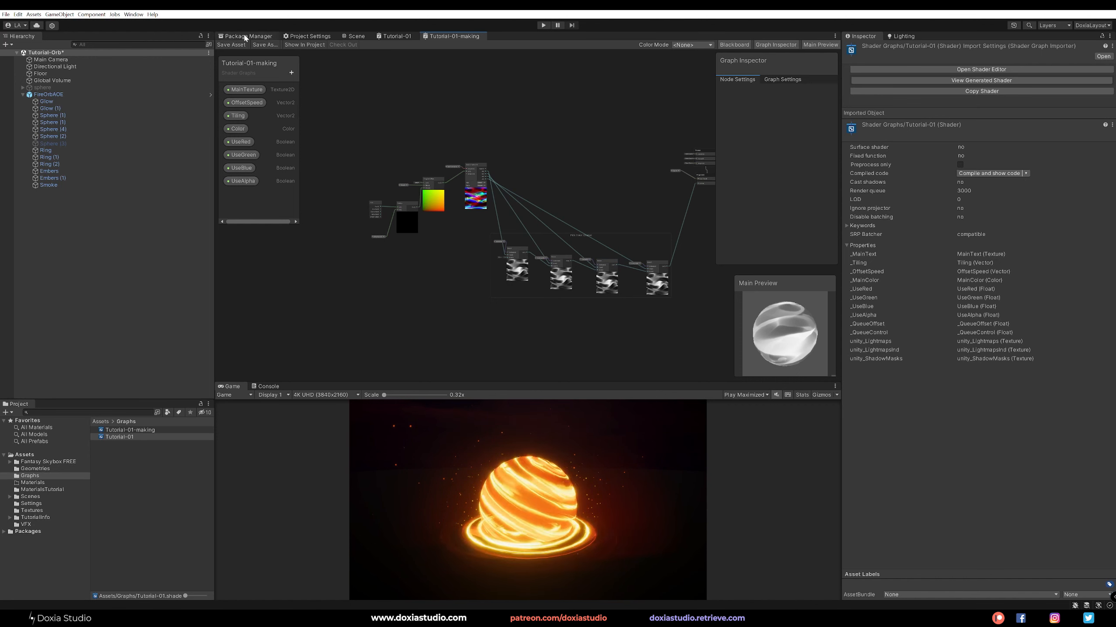
# Step: Move the FireOrbAOE object sideways in the scene to clear the middle of the view
pyautogui.click(355, 37)
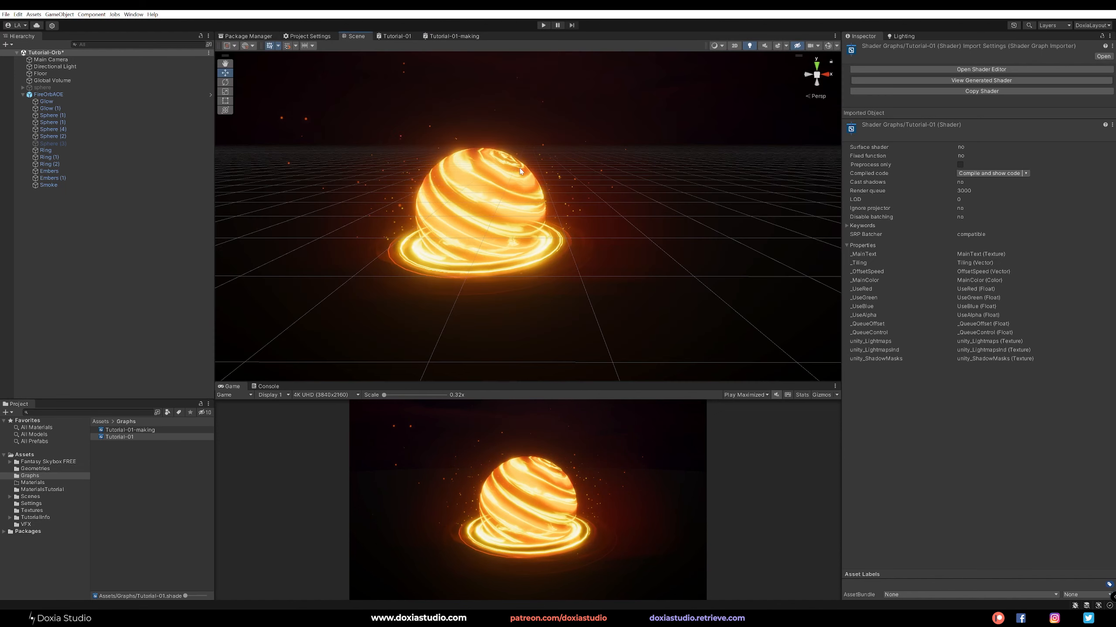
pyautogui.click(100, 95)
pyautogui.moveTo(519, 239); pyautogui.dragTo(197, 242)
# Step: Create a 3D Sphere in the scene and raise it above the floor to a Y position of about 0.683
pyautogui.rightClick(50, 261)
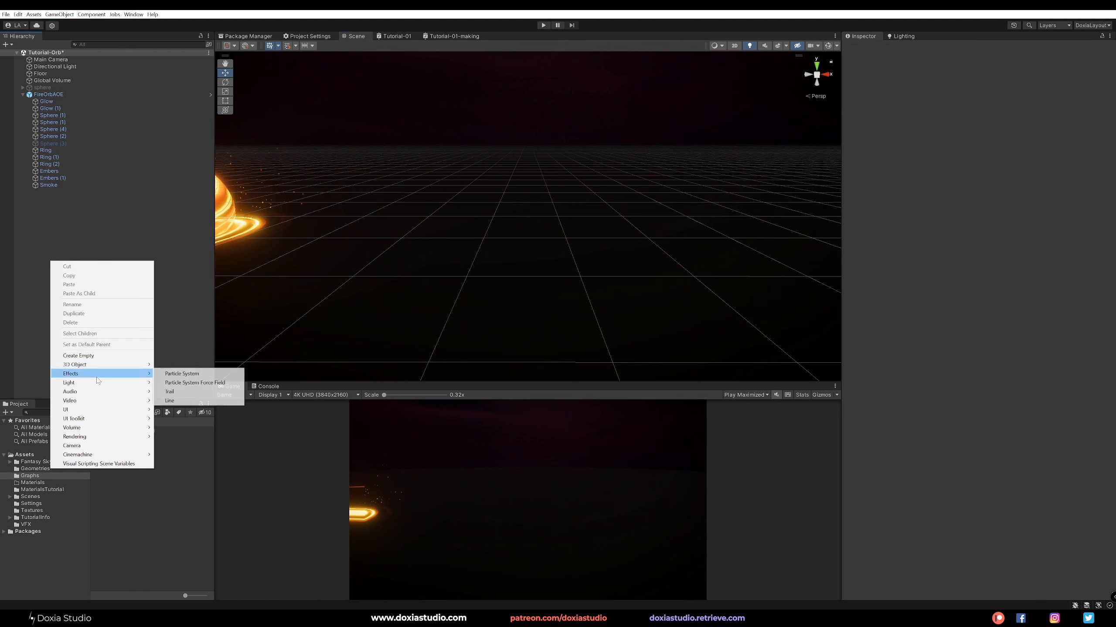
pyautogui.moveTo(101, 365)
pyautogui.click(191, 374)
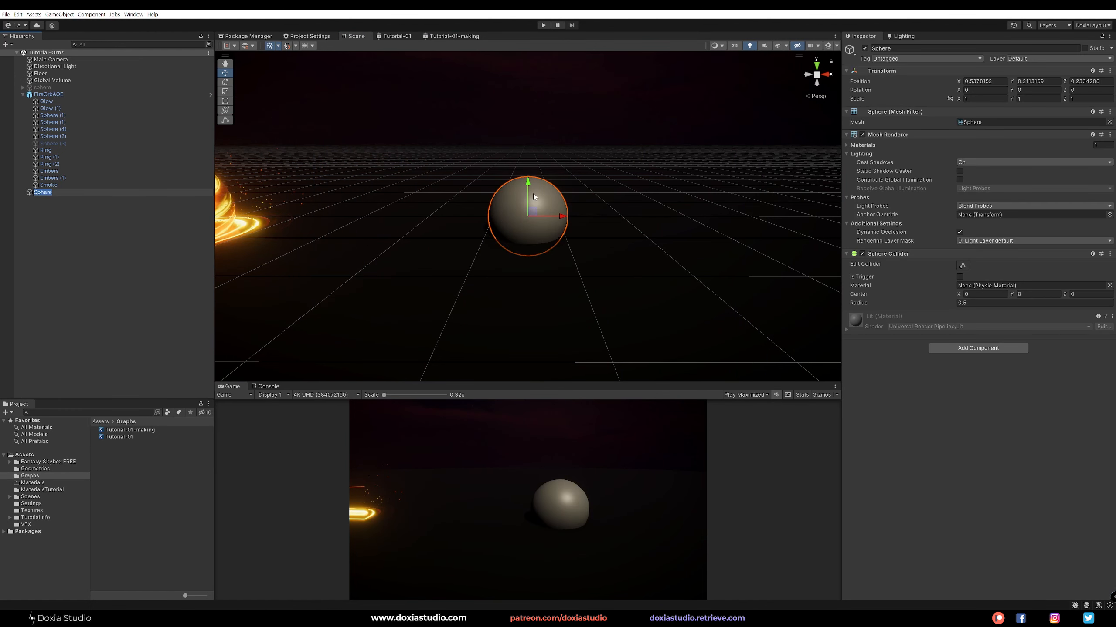
pyautogui.moveTo(528, 185); pyautogui.dragTo(529, 145)
# Step: Create a material from the Tutorial-01-making shader graph and name it ~SphereTest01
pyautogui.click(145, 430)
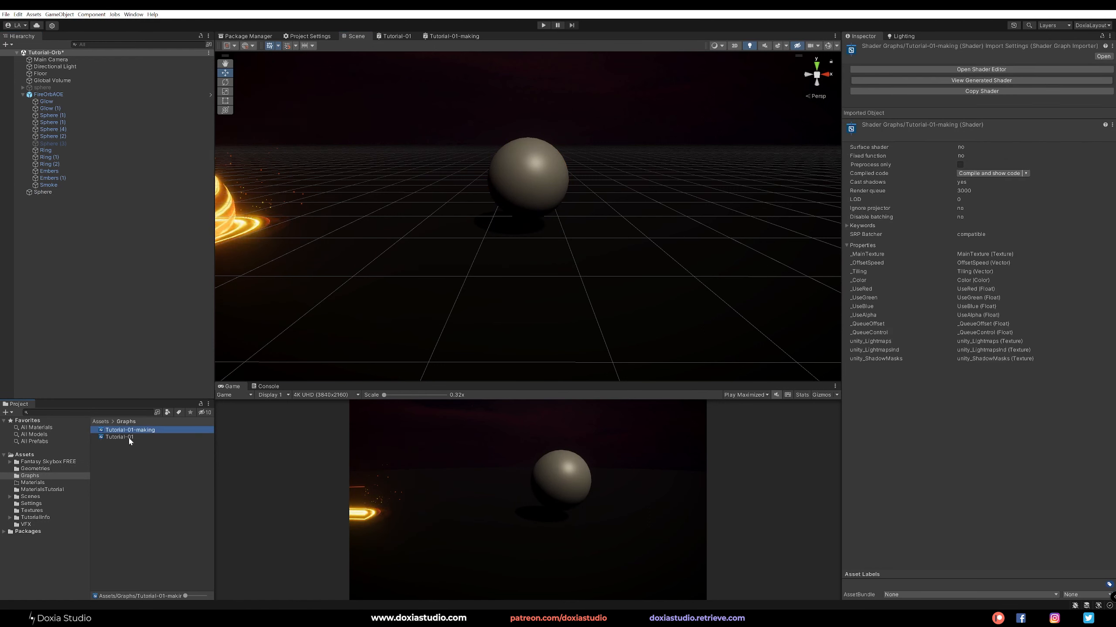
pyautogui.rightClick(133, 433)
pyautogui.moveTo(202, 228)
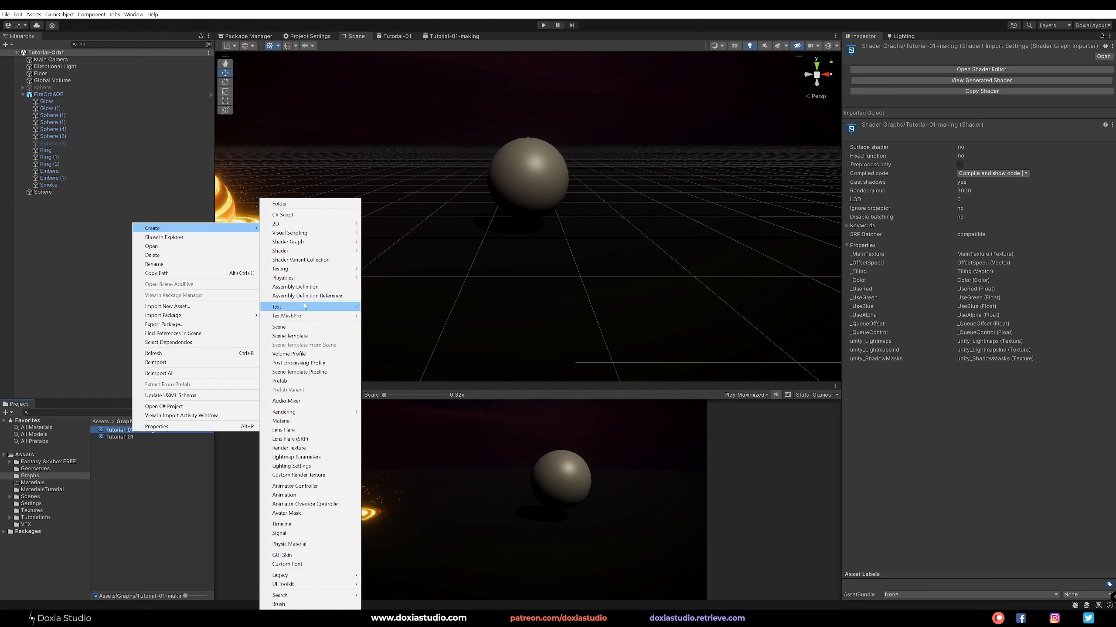
pyautogui.click(306, 422)
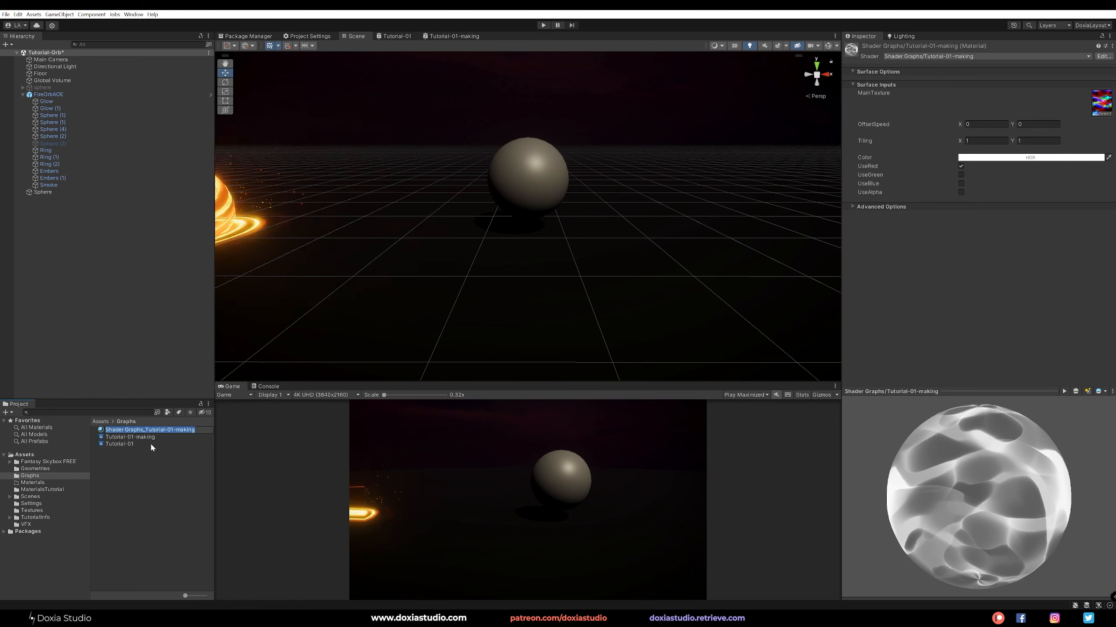
pyautogui.write('~SphereTest01')
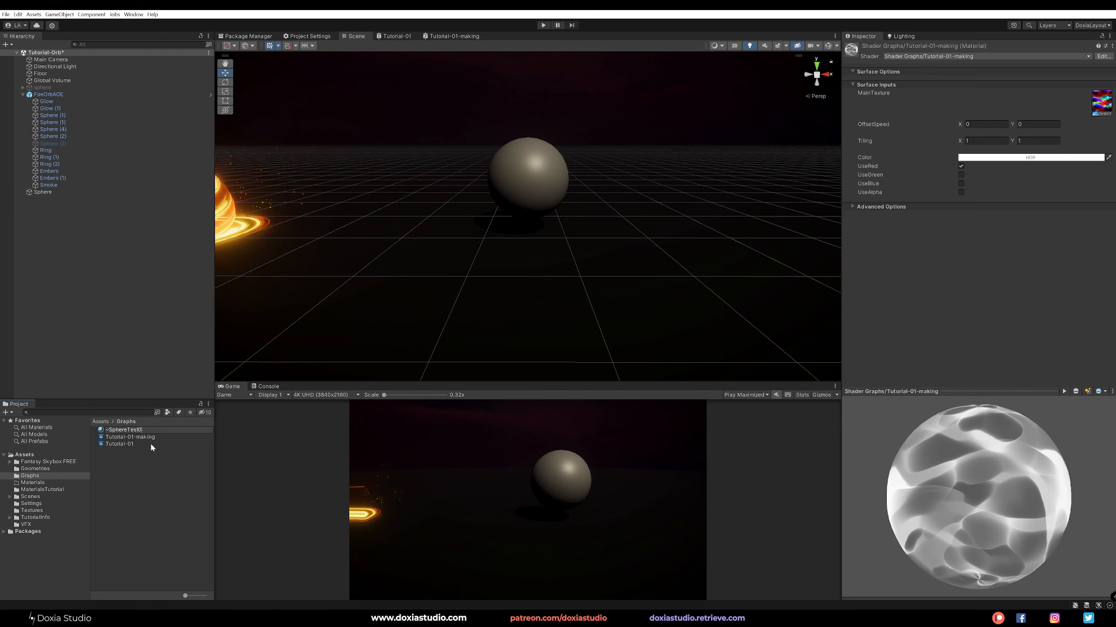
pyautogui.press('Return')
# Step: Apply the new material to the Sphere and rename the material SphereTest01
pyautogui.moveTo(125, 444); pyautogui.dragTo(72, 194)
pyautogui.click(123, 445)
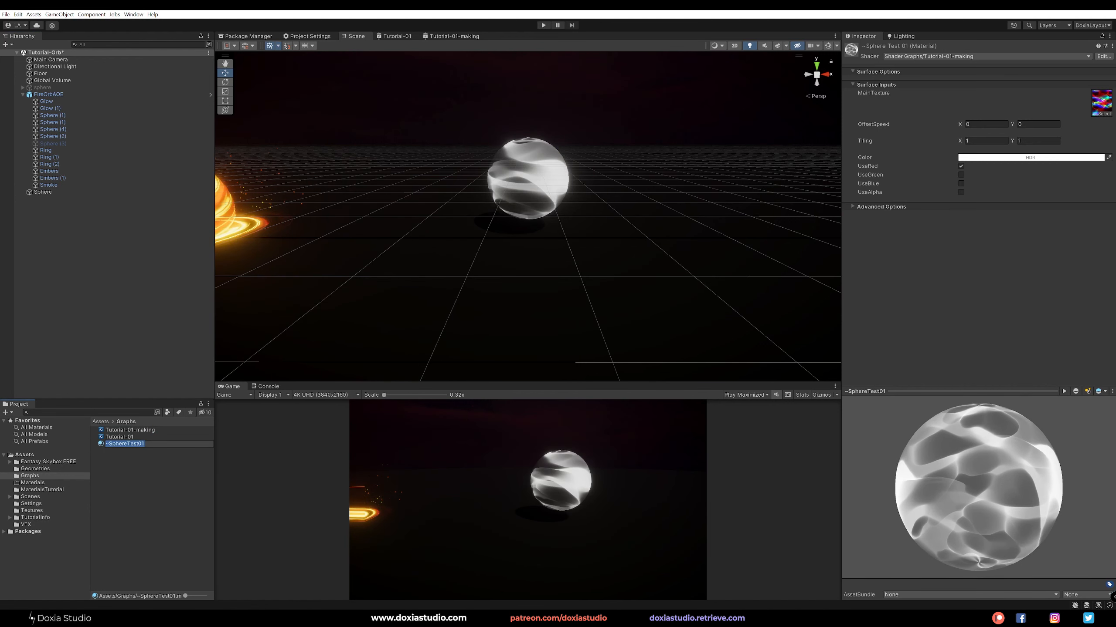
pyautogui.press('Left')
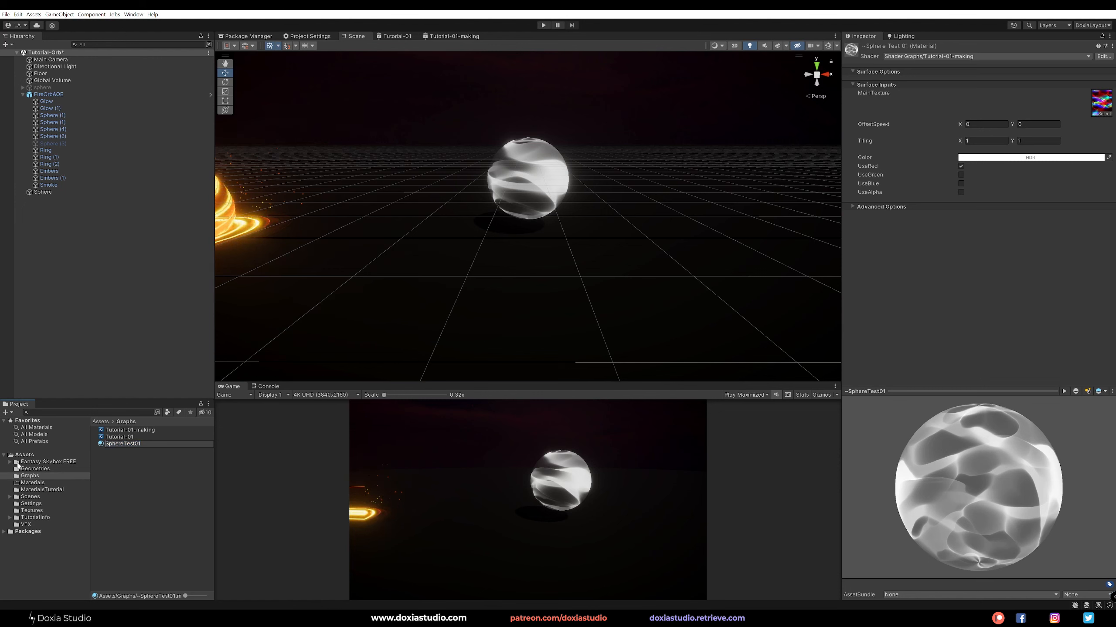
pyautogui.press('Return')
# Step: Lower the Sphere to a Y position of about 0.625
pyautogui.click(67, 192)
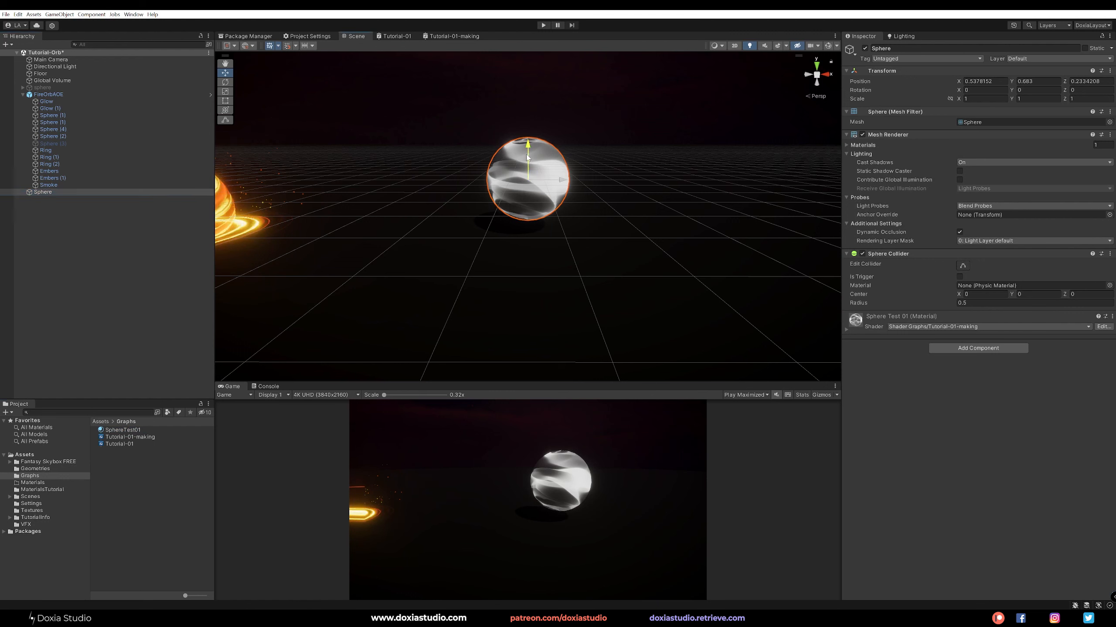
pyautogui.moveTo(528, 175); pyautogui.dragTo(506, 185)
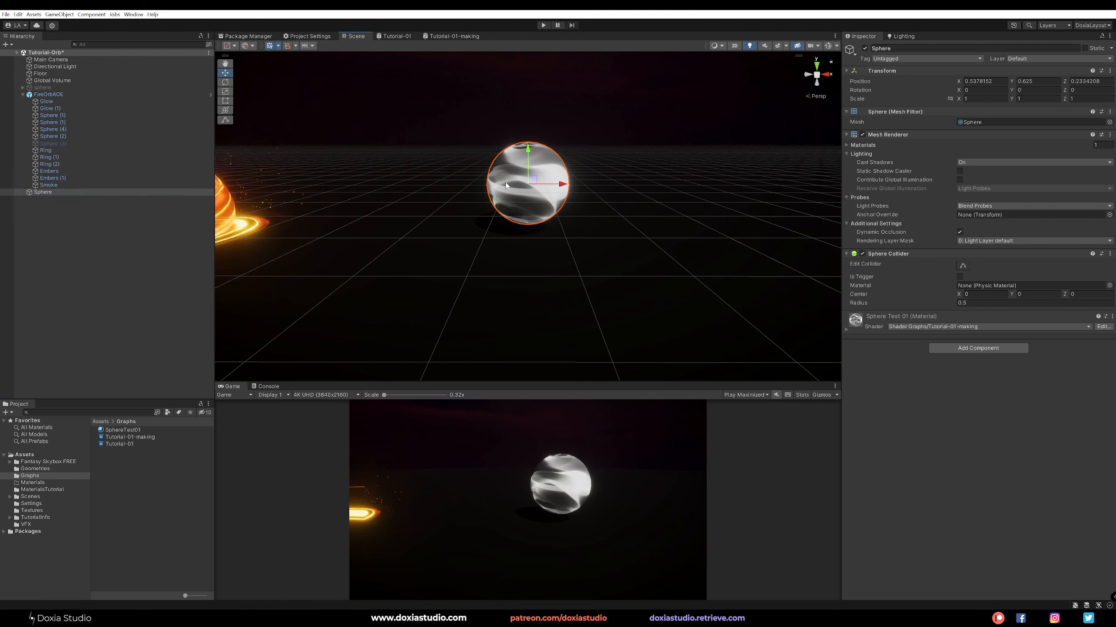
# Step: Turn off UseRed on the SphereTest01 material, and switch UseBlue on and off again to test that channel
pyautogui.click(122, 429)
pyautogui.click(962, 167)
pyautogui.click(961, 184)
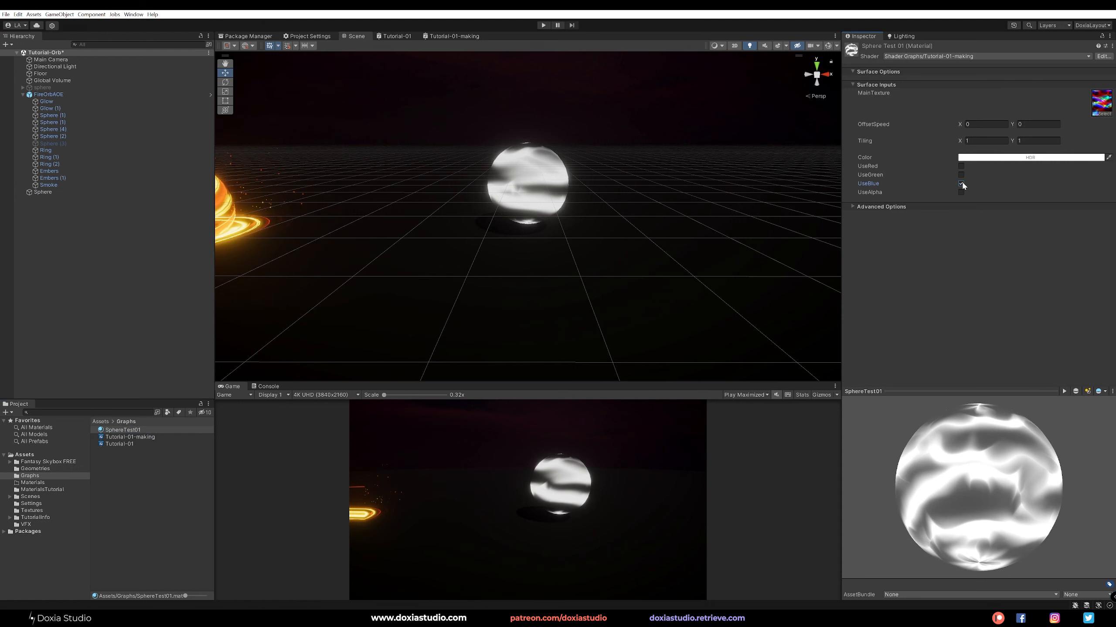
pyautogui.click(960, 184)
# Step: Test-play the scene and stop it, and set the Game view to Play Focused with a taller display area
pyautogui.click(545, 26)
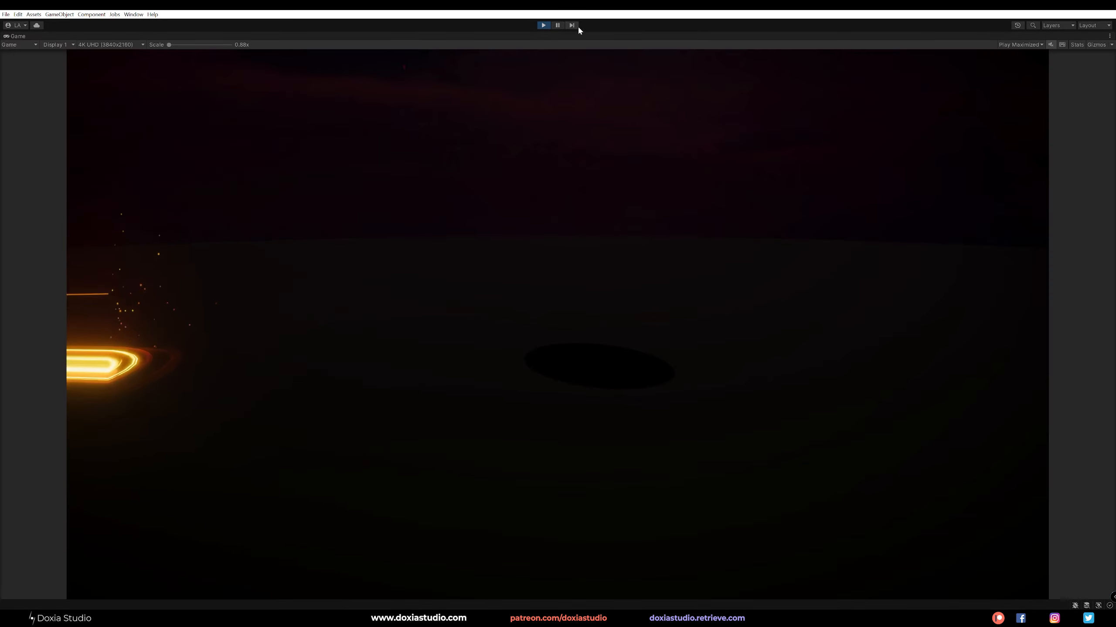
pyautogui.click(543, 25)
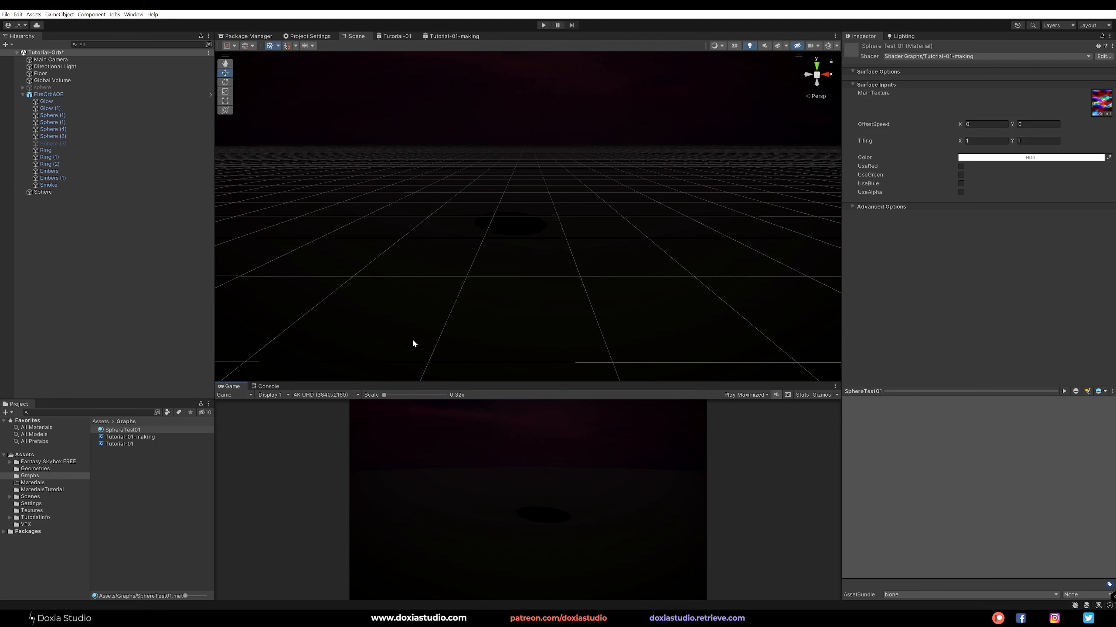
pyautogui.click(746, 403)
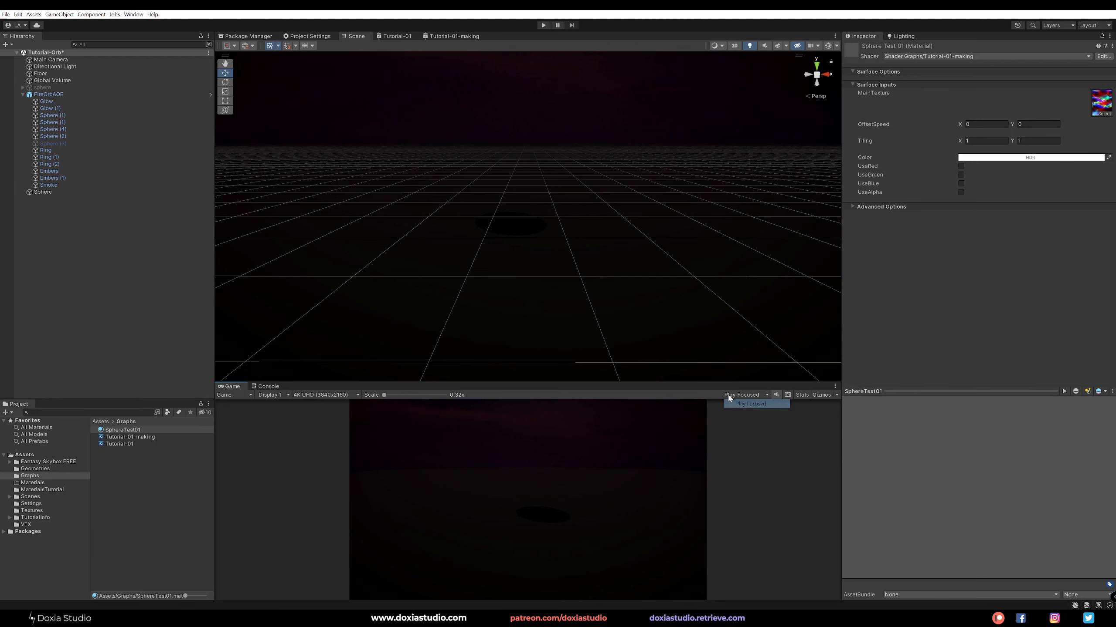
pyautogui.moveTo(719, 383); pyautogui.dragTo(713, 287)
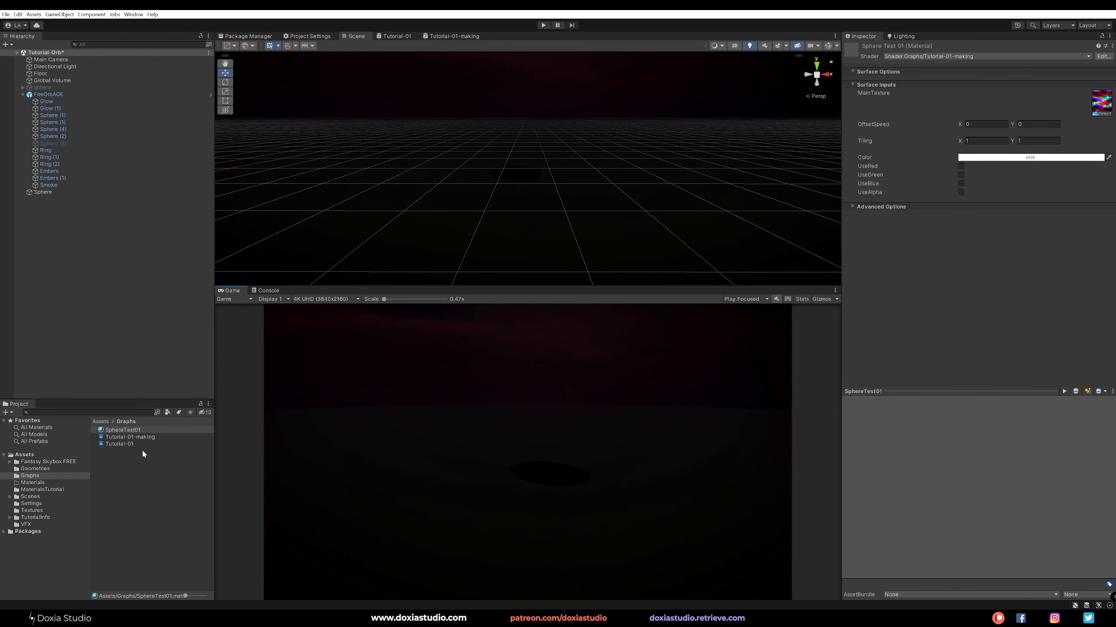
# Step: Play the scene with UseRed enabled on SphereTest01 and set the material's OffsetSpeed X to 0.5
pyautogui.click(961, 166)
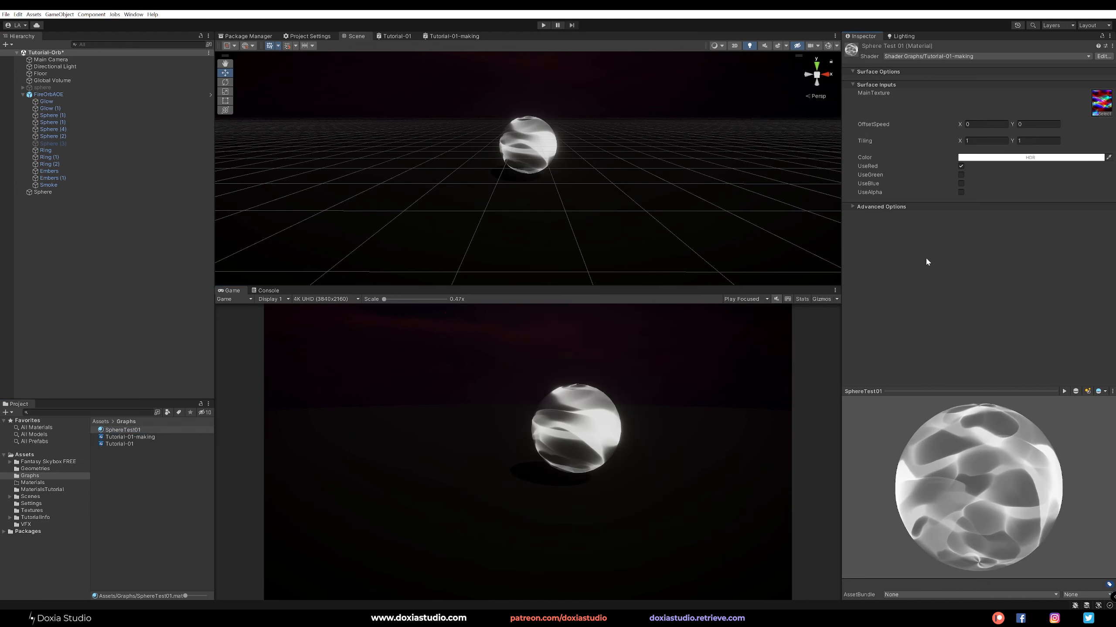
pyautogui.click(542, 25)
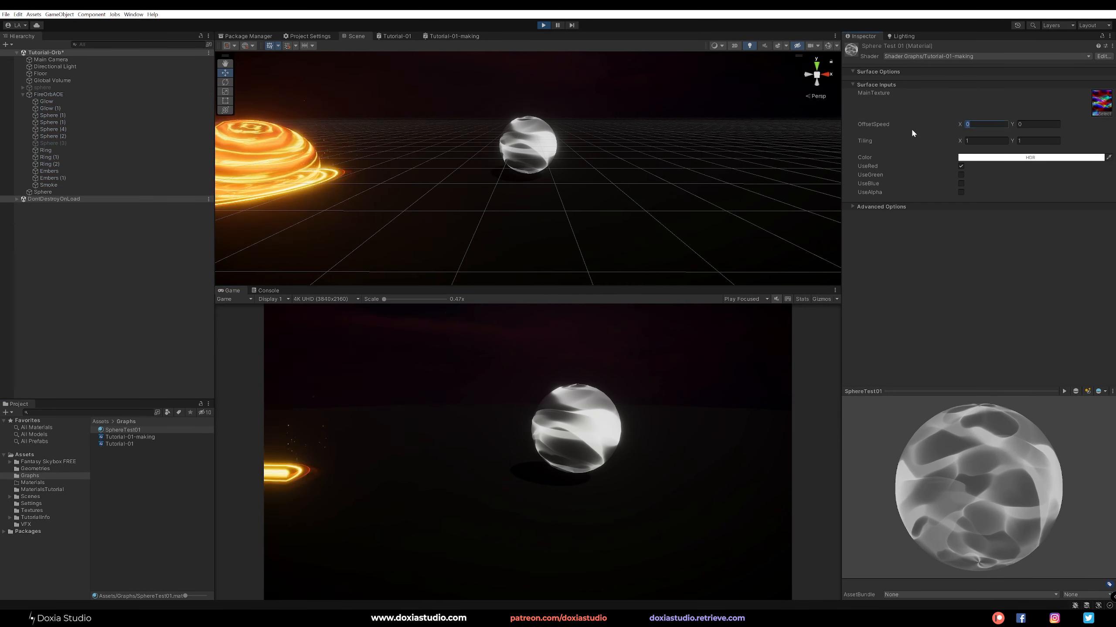
pyautogui.write('.5')
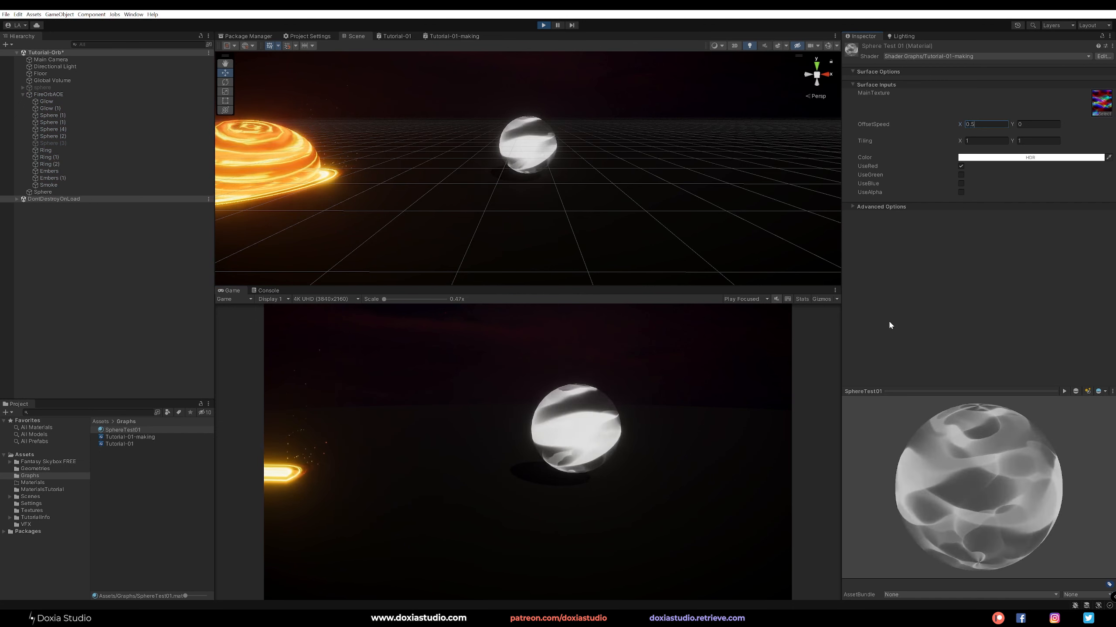
pyautogui.click(888, 318)
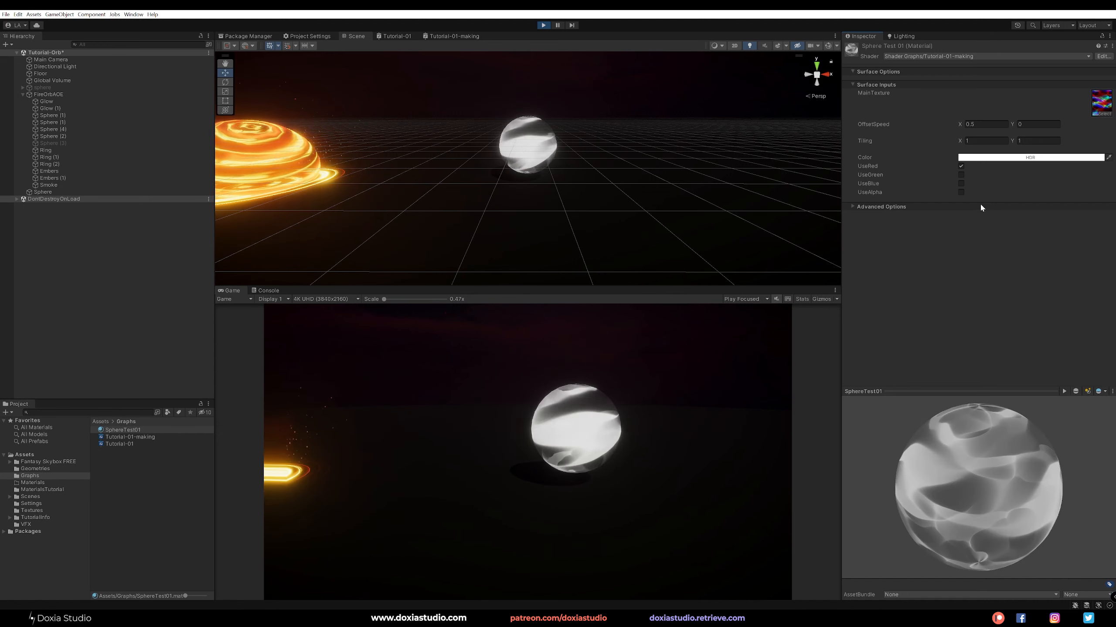
# Step: Turn off UseRed, test the UseBlue and UseAlpha channels in turn, and leave only UseGreen enabled on the material
pyautogui.click(961, 166)
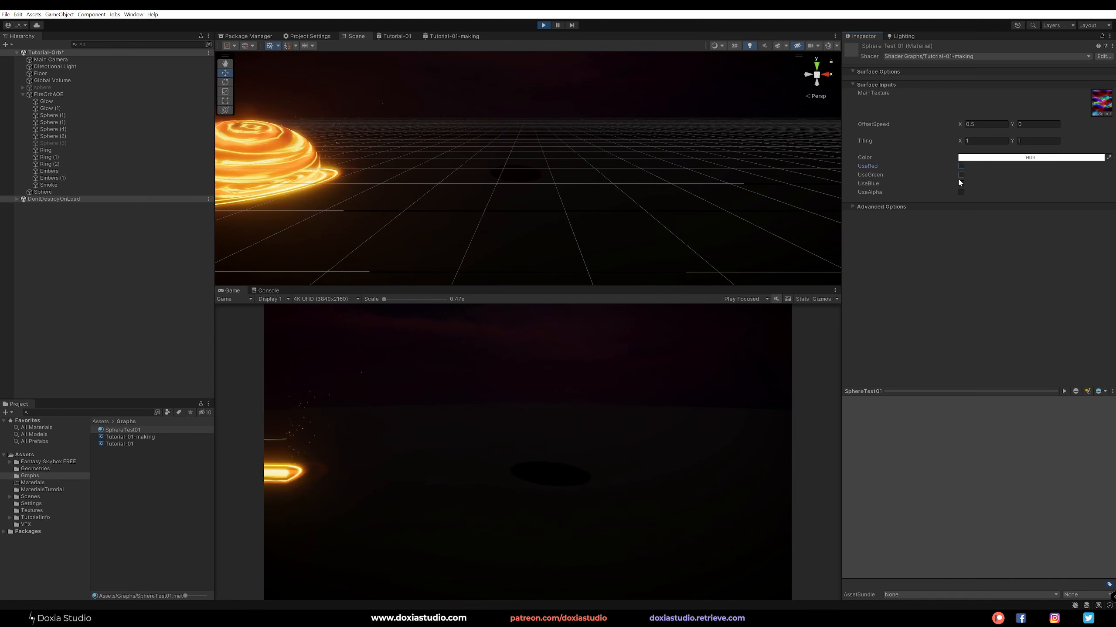
pyautogui.click(960, 183)
pyautogui.click(961, 192)
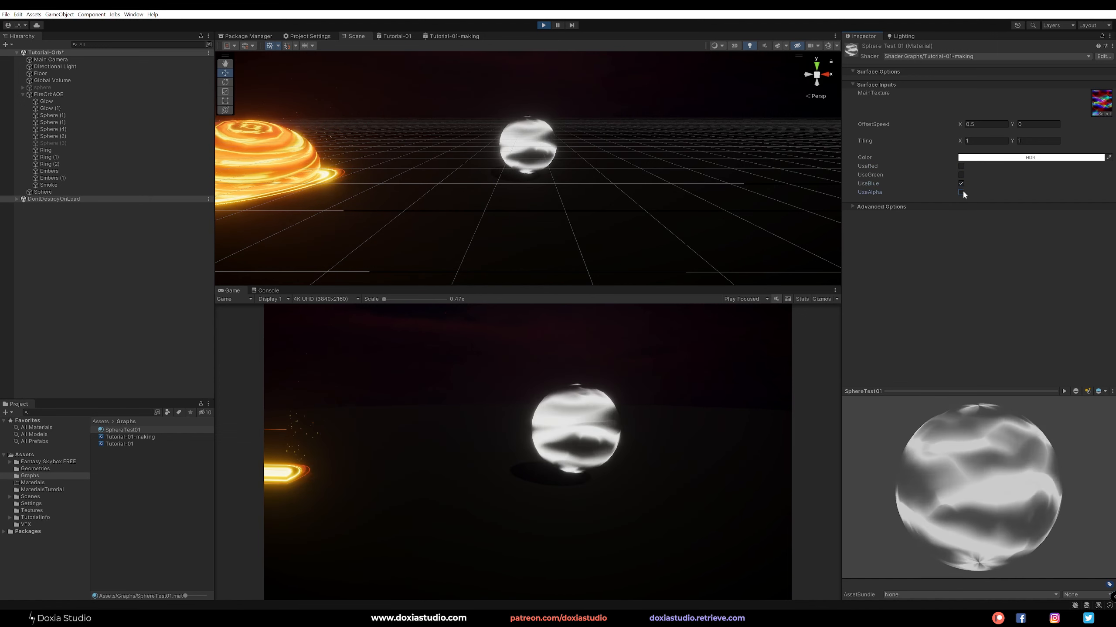
pyautogui.click(960, 184)
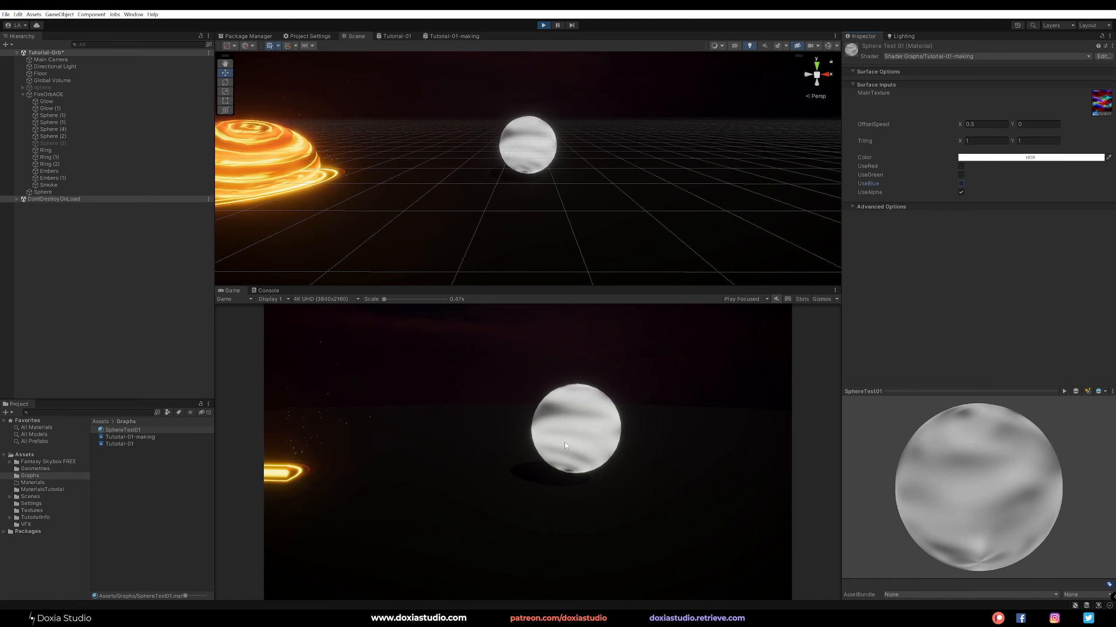
pyautogui.click(960, 192)
pyautogui.click(960, 174)
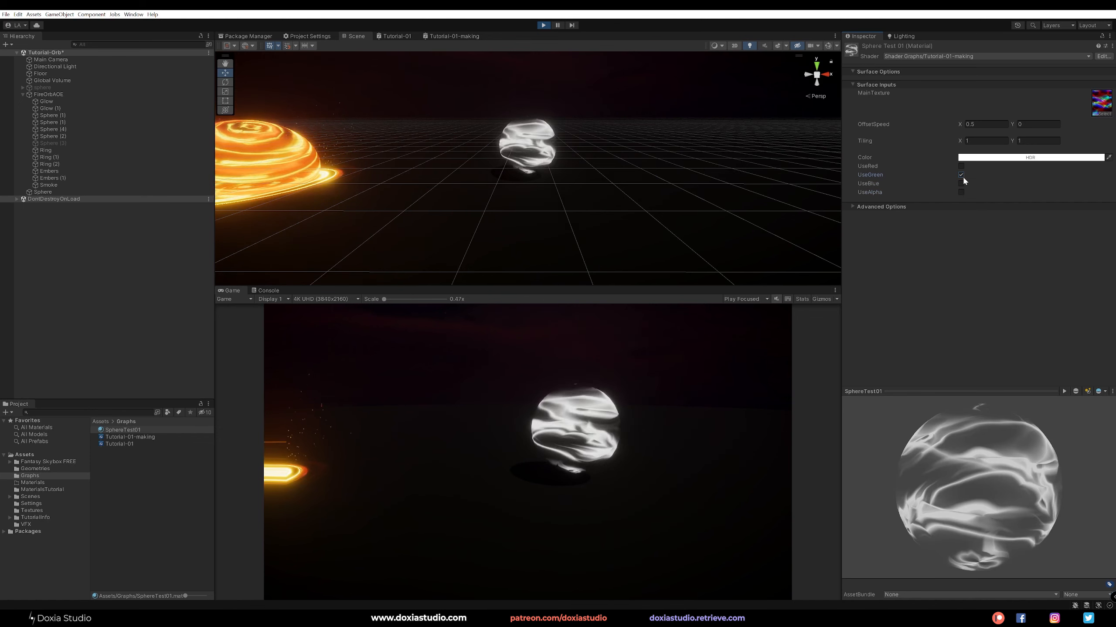
# Step: Set the material's HDR colour to yellow with hue 44 and saturation 100, and raise its intensity to about 7.2
pyautogui.click(992, 158)
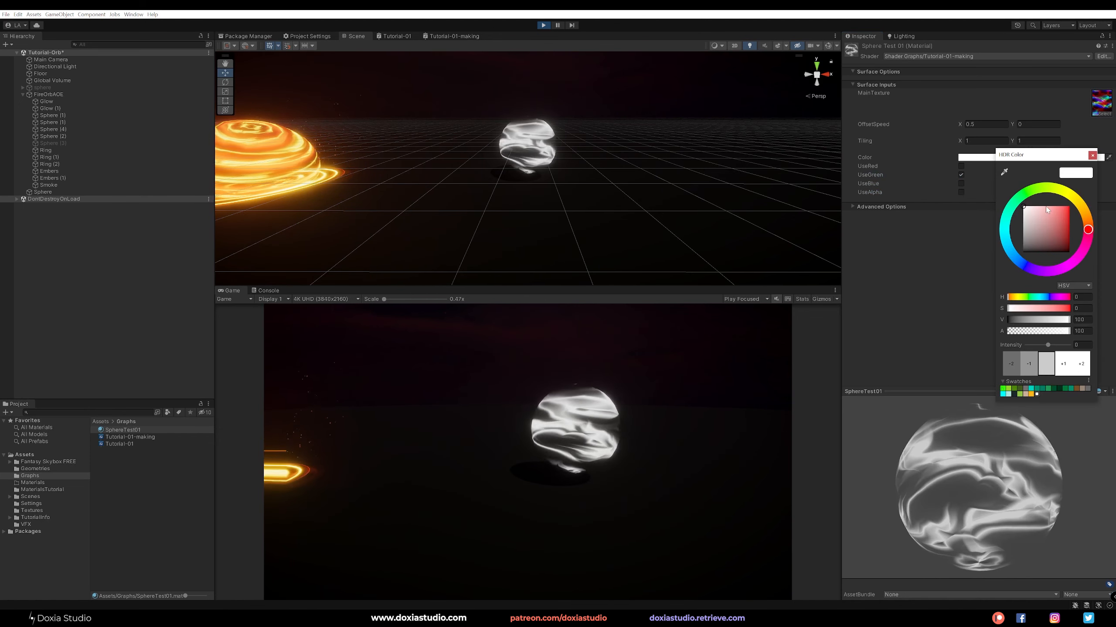
pyautogui.click(1076, 201)
pyautogui.moveTo(1063, 211); pyautogui.dragTo(1079, 196)
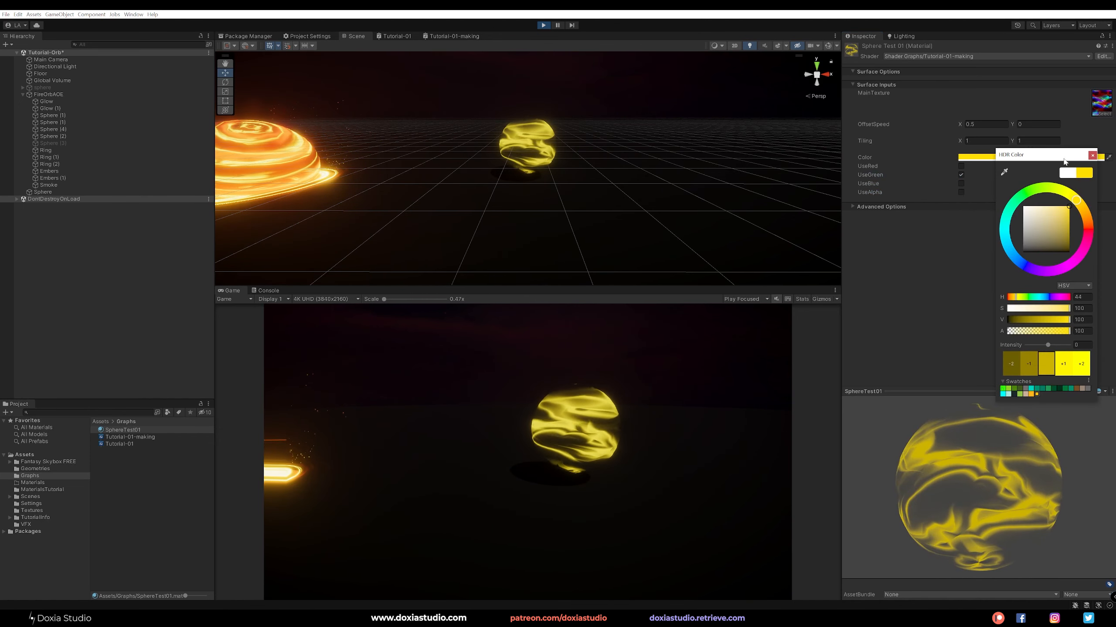
pyautogui.moveTo(1023, 154); pyautogui.dragTo(874, 135)
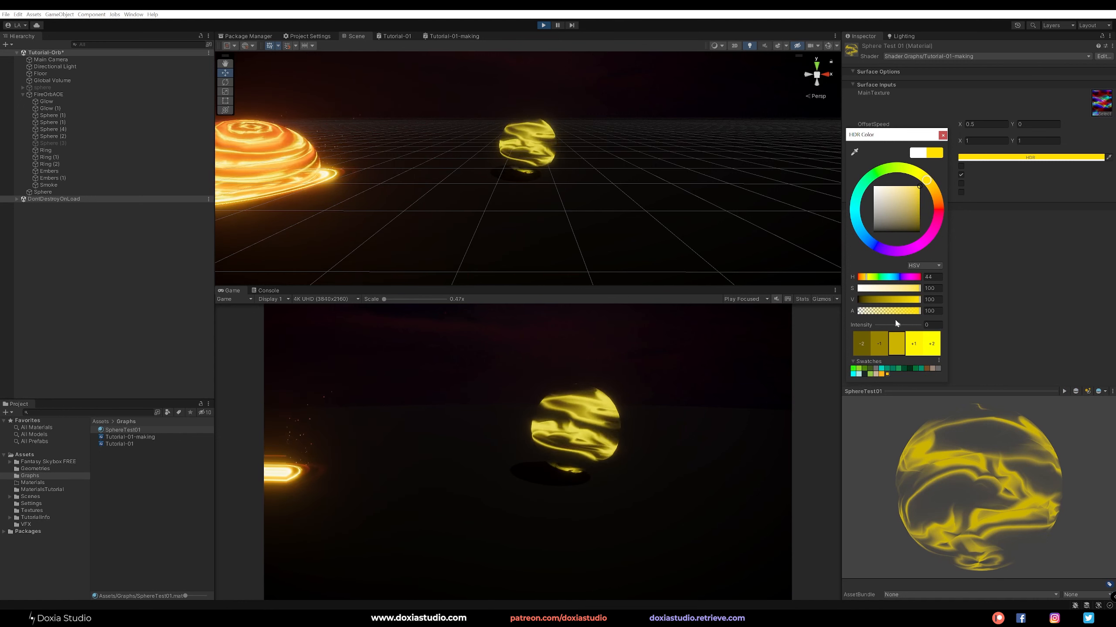
pyautogui.moveTo(898, 325); pyautogui.dragTo(909, 325)
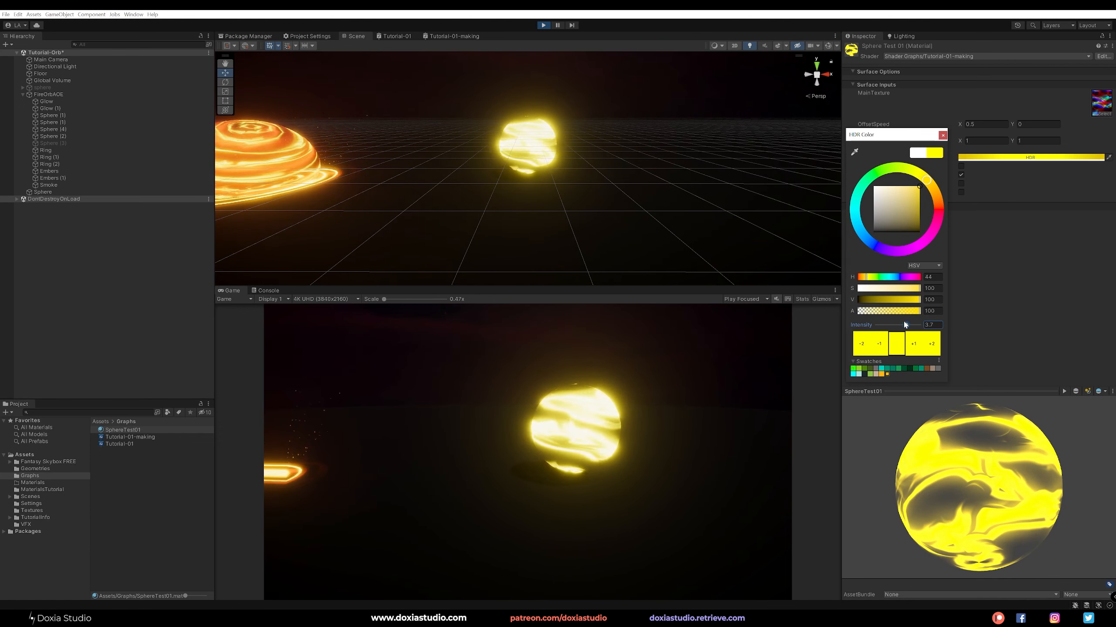
pyautogui.moveTo(906, 324); pyautogui.dragTo(913, 325)
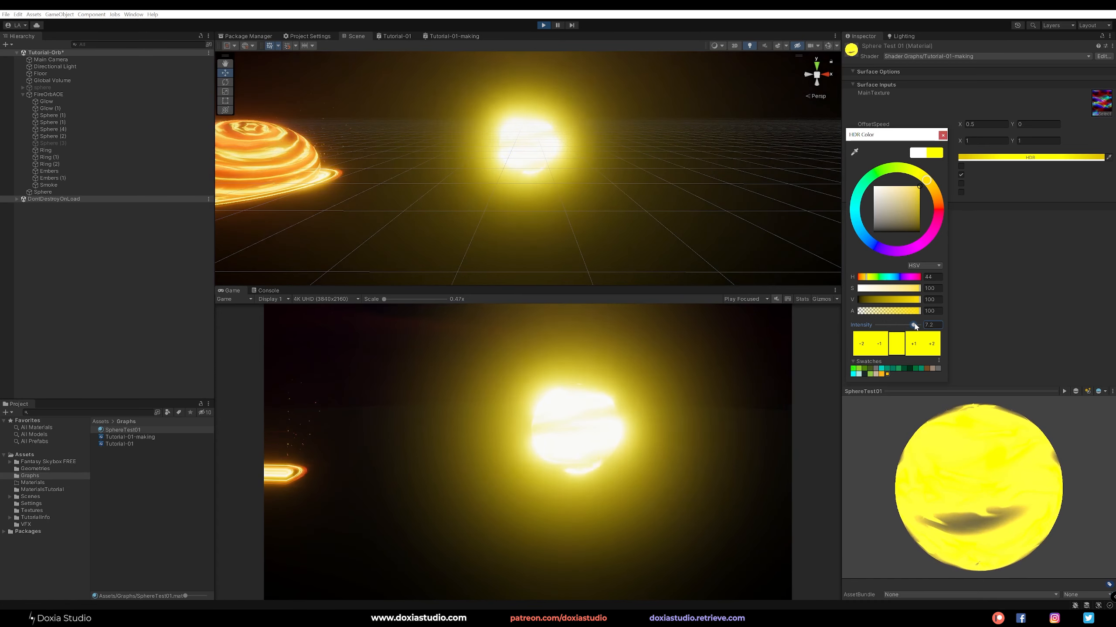
pyautogui.click(942, 135)
# Step: Switch the material from UseGreen to UseRed and set its HDR colour to orange with hue 16 and intensity 2.2
pyautogui.click(960, 167)
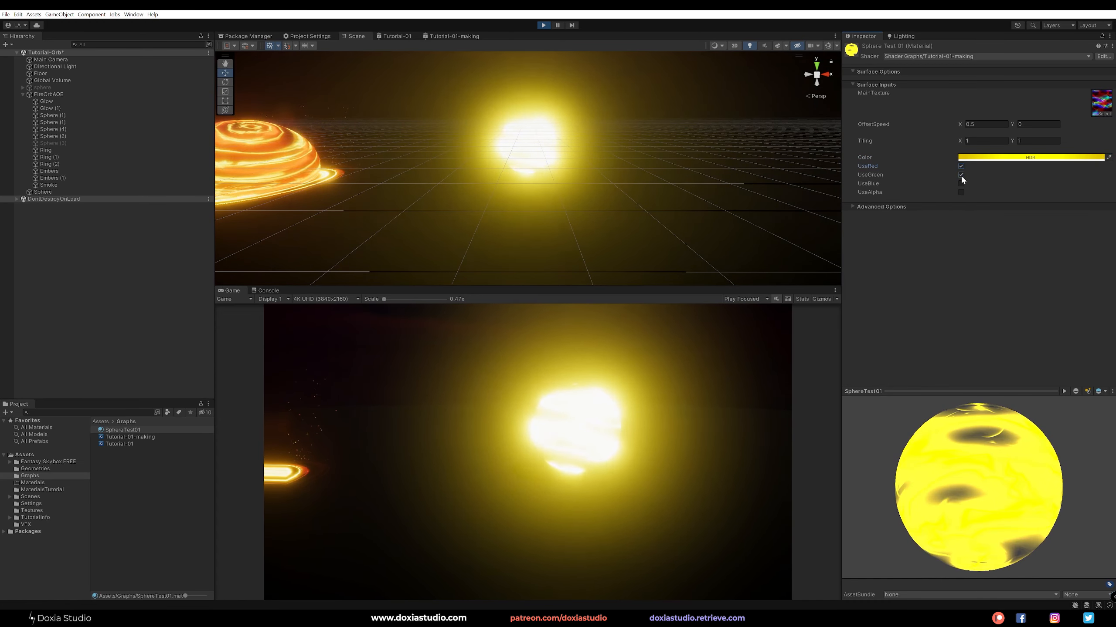
pyautogui.click(960, 174)
pyautogui.click(1035, 163)
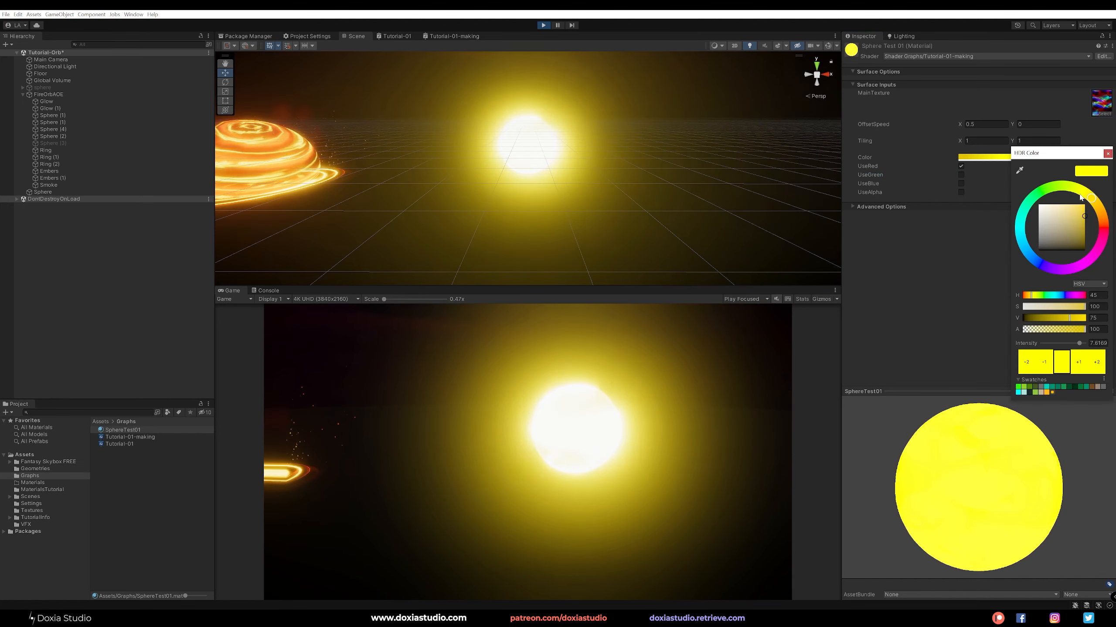
pyautogui.click(1102, 216)
pyautogui.moveTo(1104, 218); pyautogui.dragTo(1105, 219)
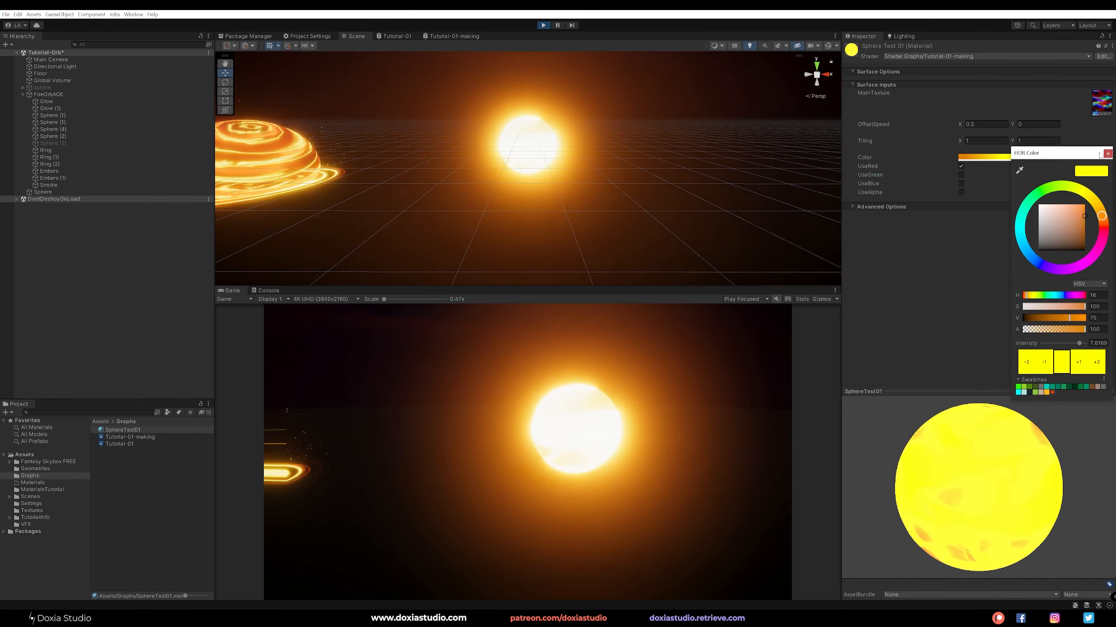
pyautogui.moveTo(1079, 344); pyautogui.dragTo(1069, 345)
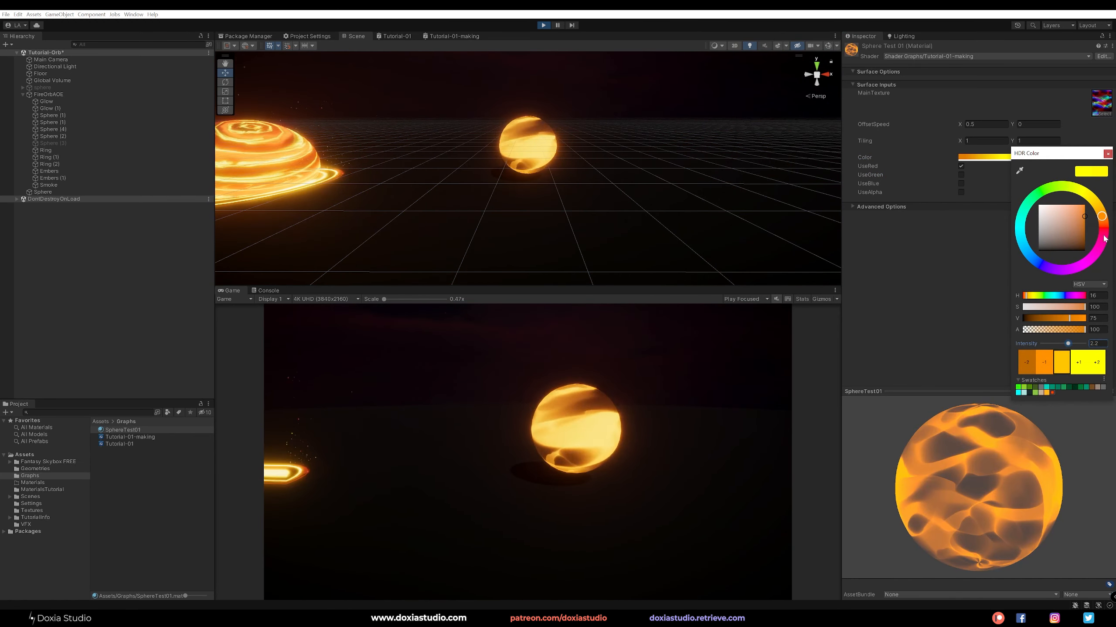
pyautogui.click(1107, 153)
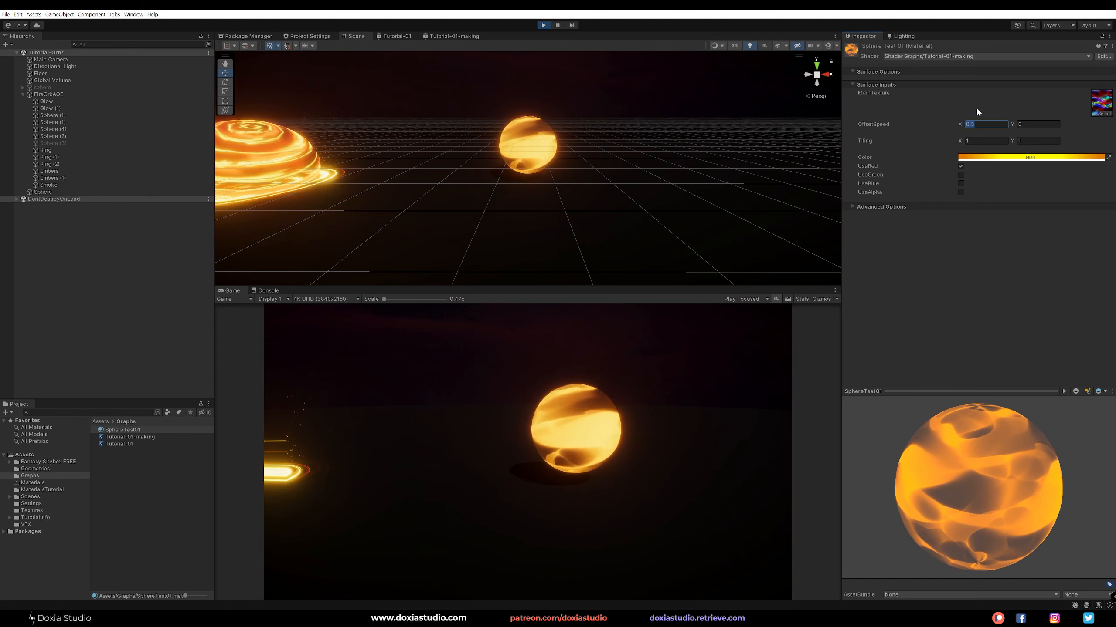
# Step: Try a mostly vertical texture scroll by setting OffsetSpeed Y to 0.5 and OffsetSpeed X to 0.05
pyautogui.click(982, 124)
pyautogui.press('Tab')
pyautogui.write('0.5')
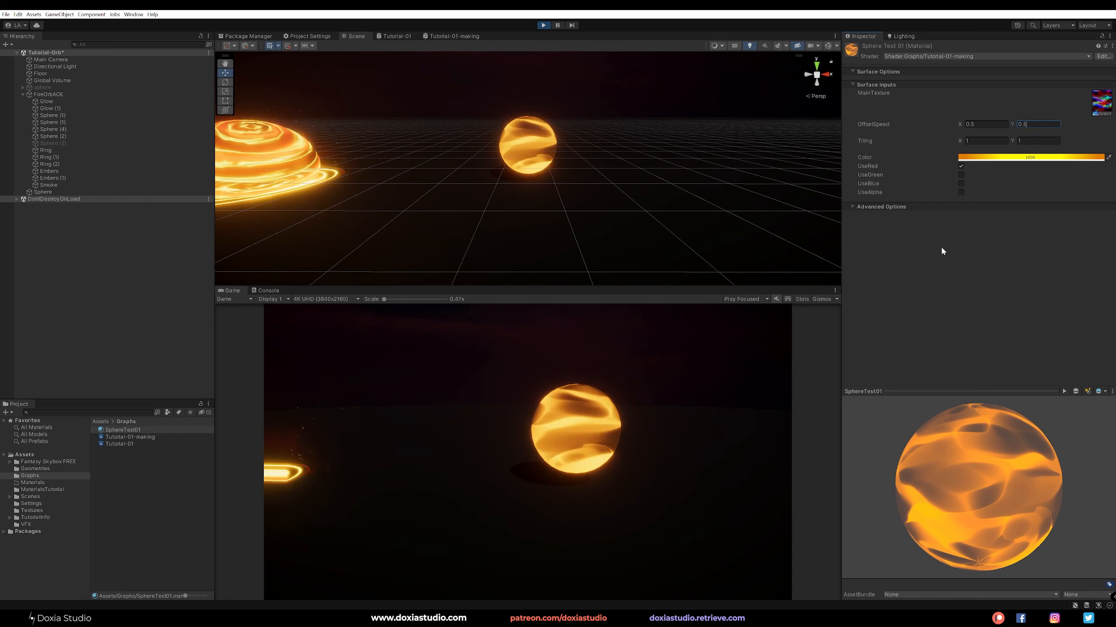
pyautogui.moveTo(980, 124); pyautogui.dragTo(952, 129)
pyautogui.write('0')
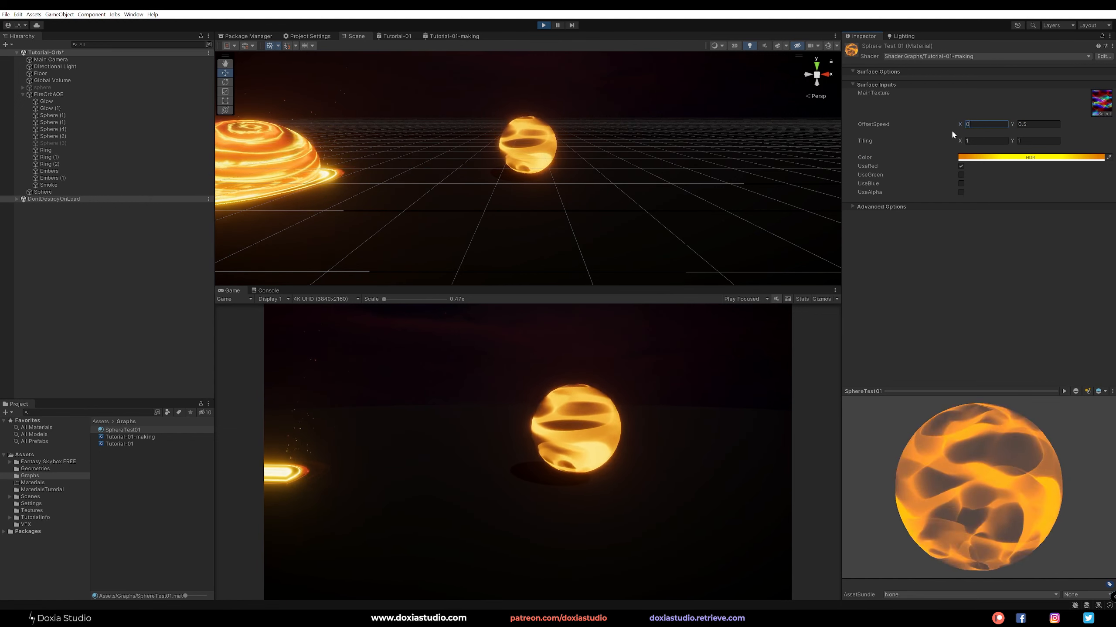
pyautogui.write('.05')
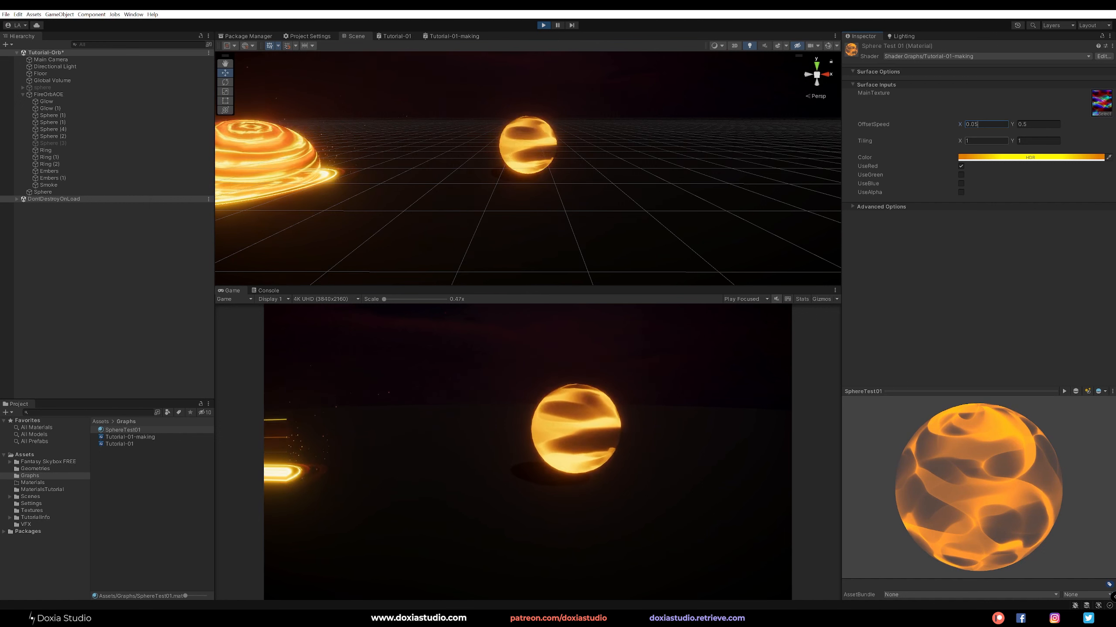
# Step: Try a denser texture pattern by setting Tiling X to 2 and then 3, with Tiling Y at 2
pyautogui.click(945, 142)
pyautogui.write('2')
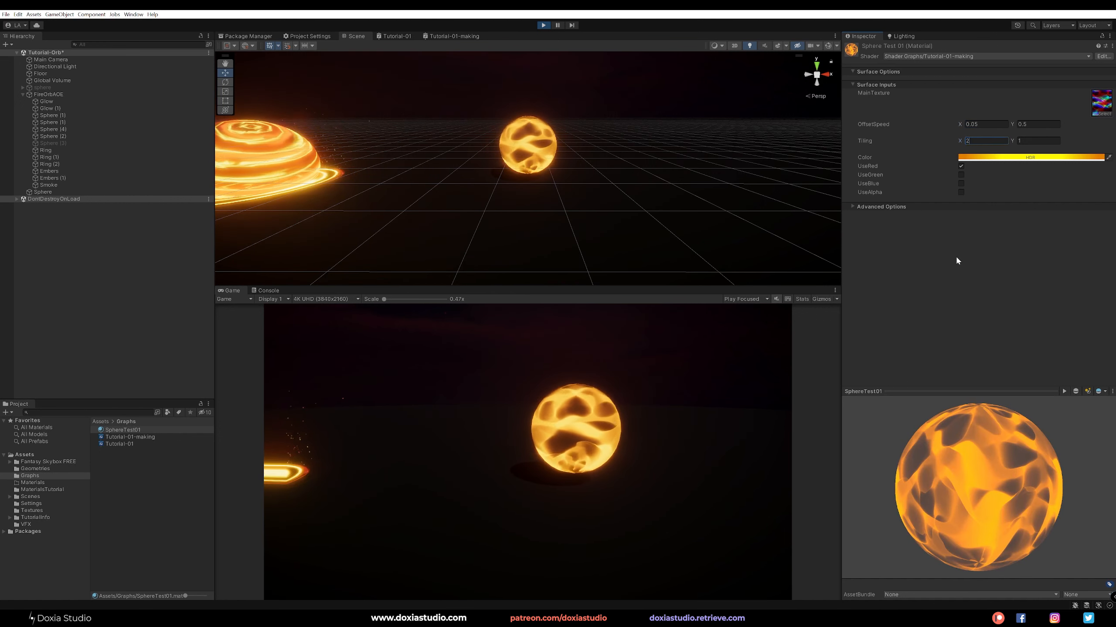
pyautogui.moveTo(981, 141); pyautogui.dragTo(949, 141)
pyautogui.write('3')
pyautogui.click(961, 270)
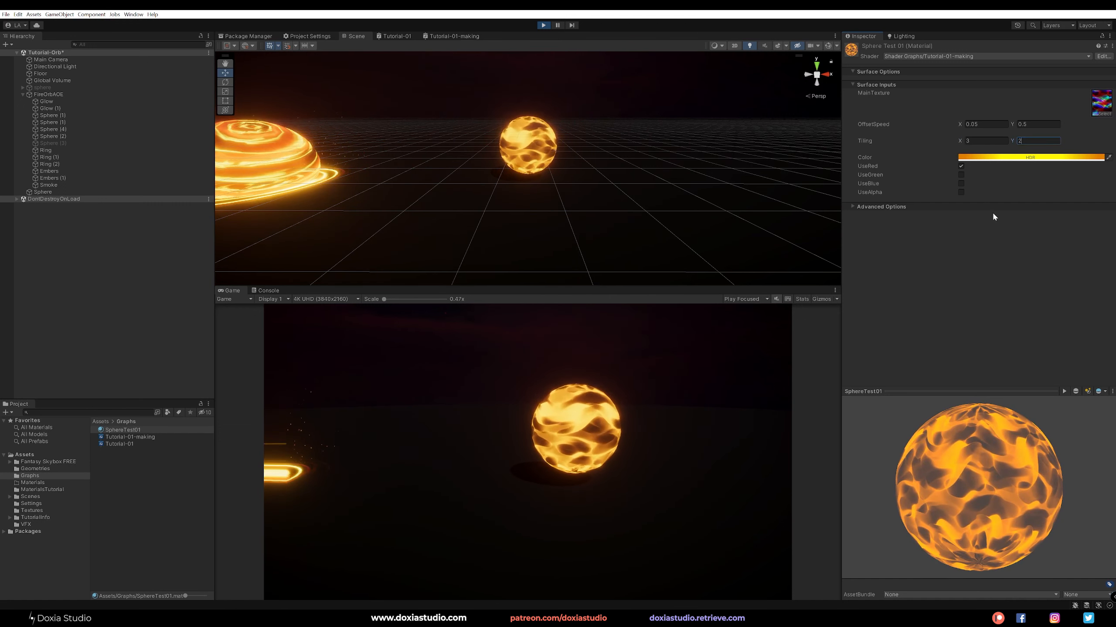
# Step: Make the texture scroll horizontally with OffsetSpeed X 0.5 and Y 0, and set Tiling Y to 5
pyautogui.click(1021, 123)
pyautogui.write('0')
pyautogui.hotkey('shift', 'Tab')
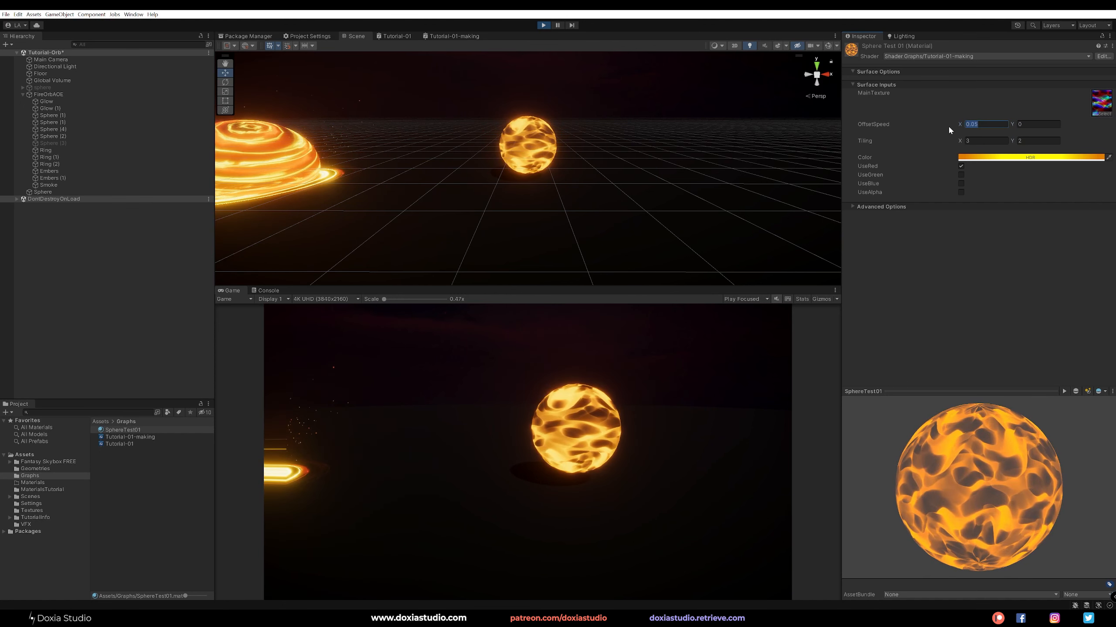
pyautogui.write('0.5')
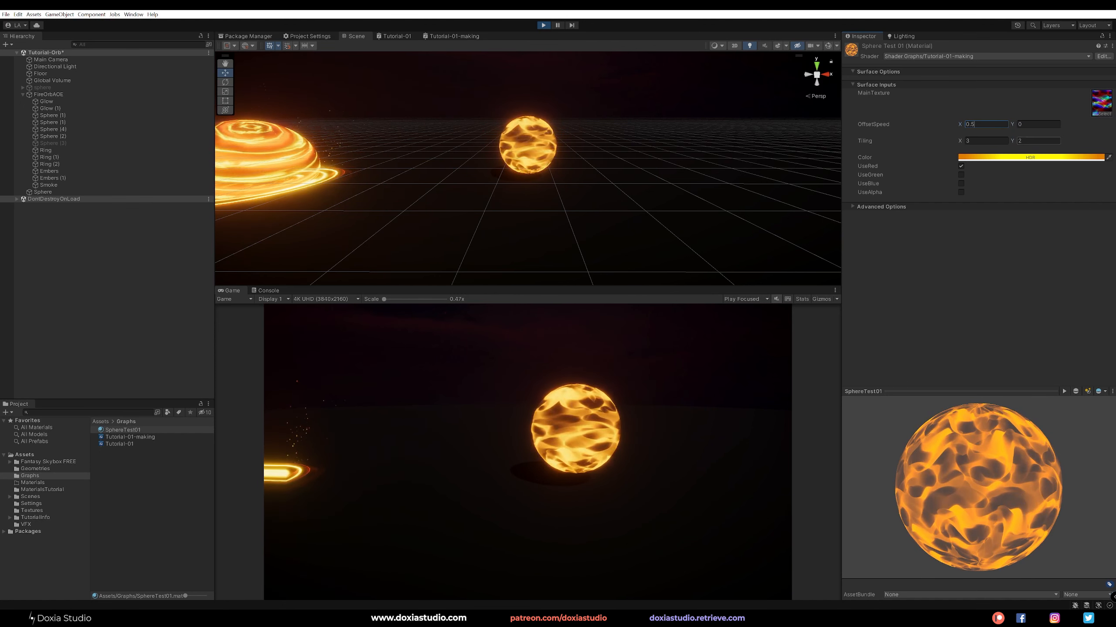
pyautogui.press('Tab')
pyautogui.press('Tab')
pyautogui.press('Tab')
pyautogui.write('5')
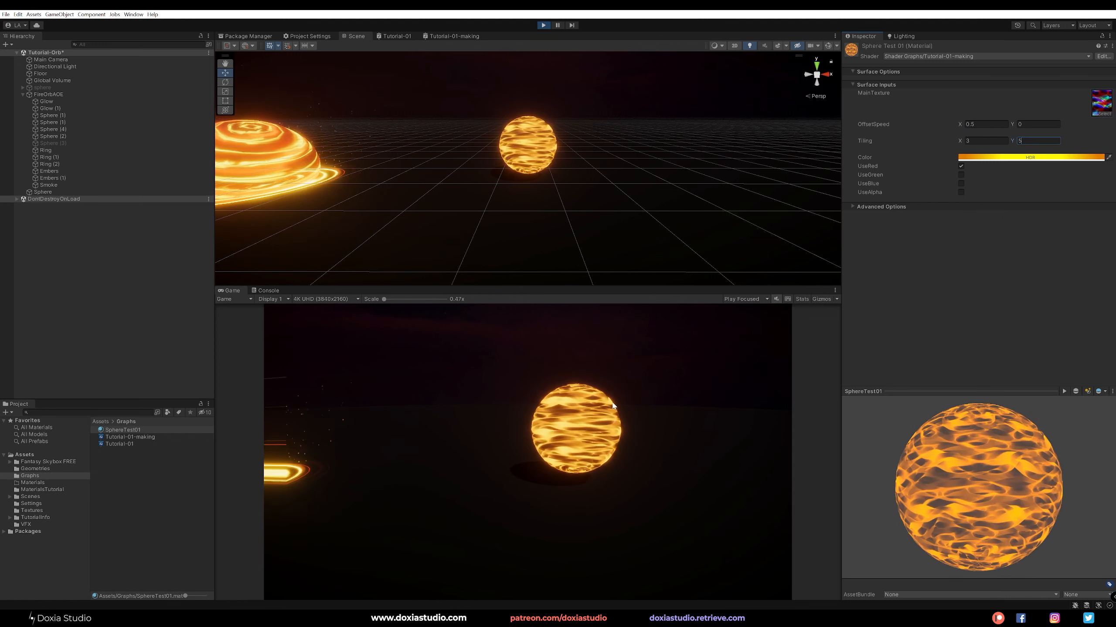
# Step: Switch the material from UseRed to UseGreen, set Tiling to X 2 and Y 4, and try Tiling X at 1
pyautogui.click(960, 166)
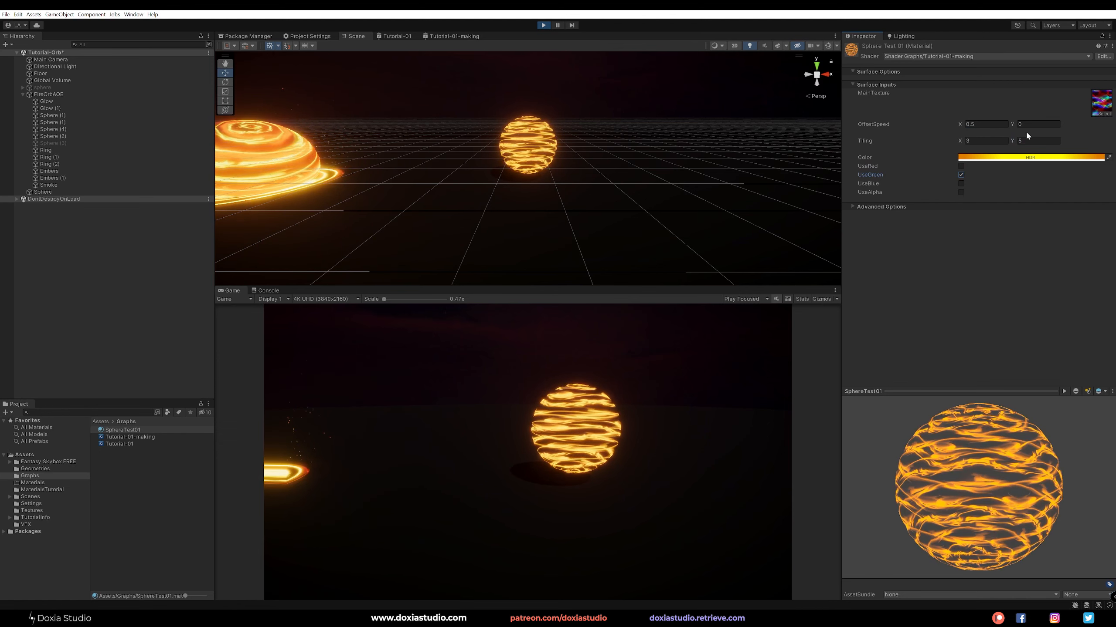
pyautogui.moveTo(1026, 141); pyautogui.dragTo(948, 141)
pyautogui.write('42')
pyautogui.click(967, 267)
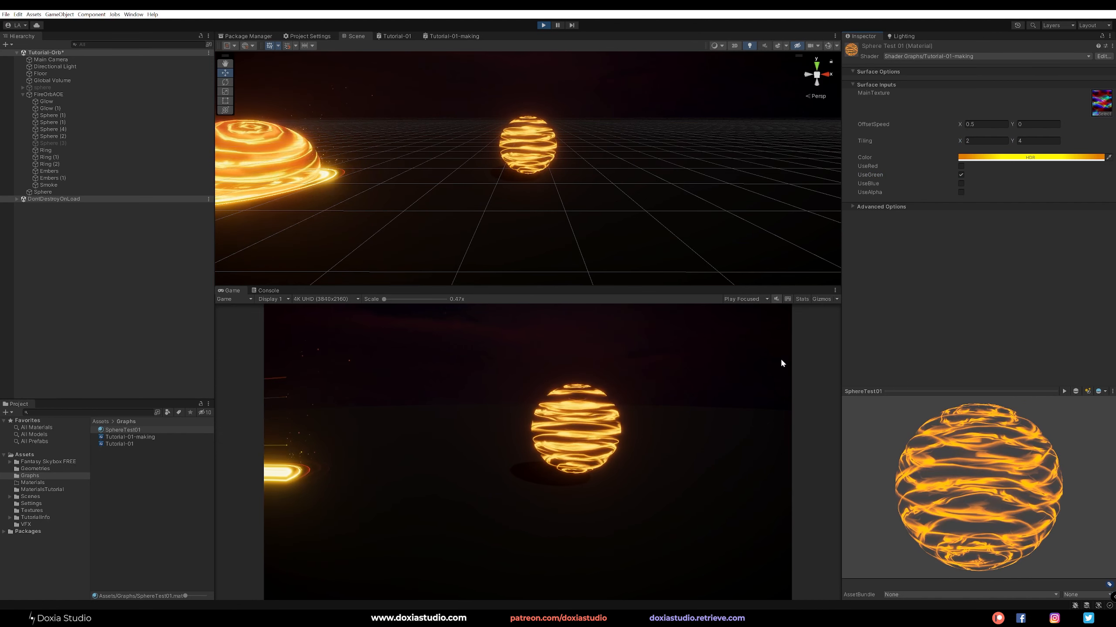
pyautogui.write('1')
pyautogui.click(945, 319)
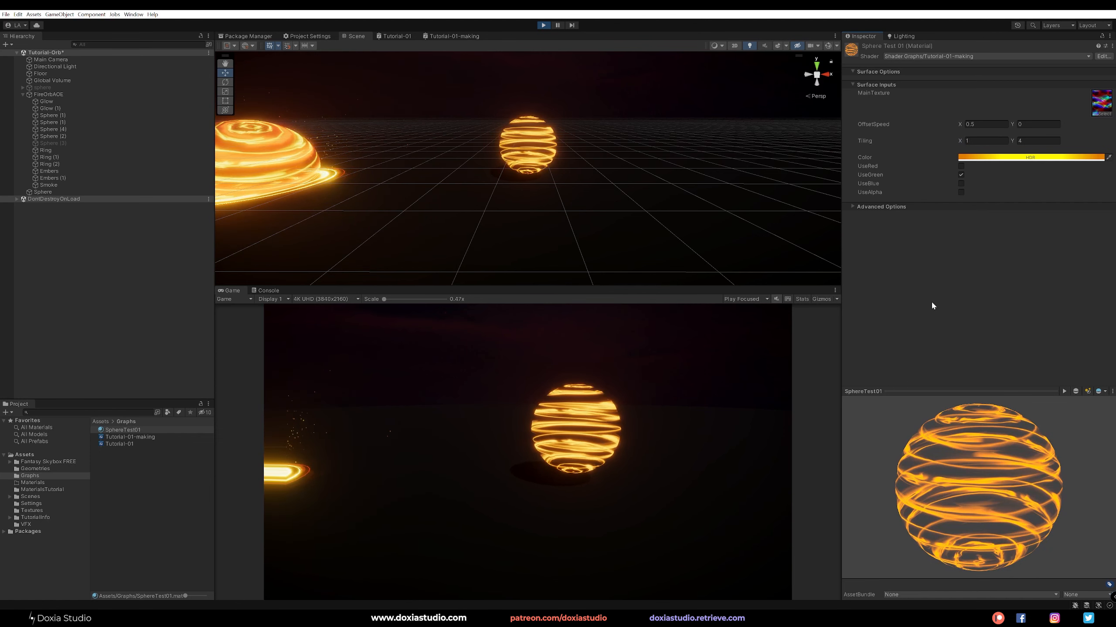
# Step: Set the material's Tiling X to 2 and Tiling Y to 10
pyautogui.click(984, 141)
pyautogui.write('2')
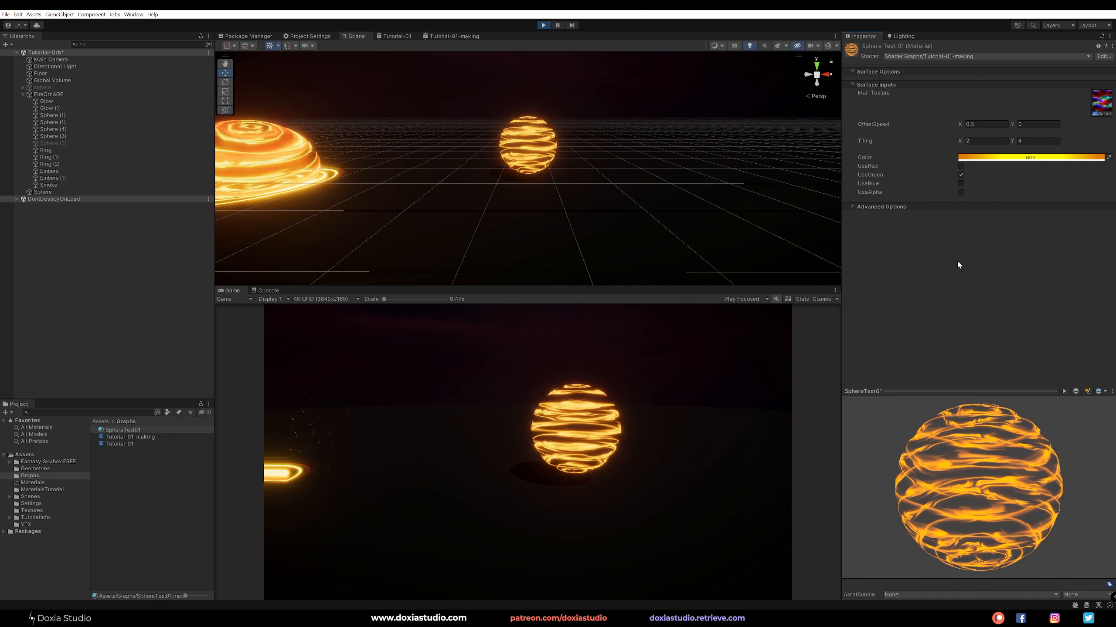
pyautogui.click(1032, 140)
pyautogui.write('10')
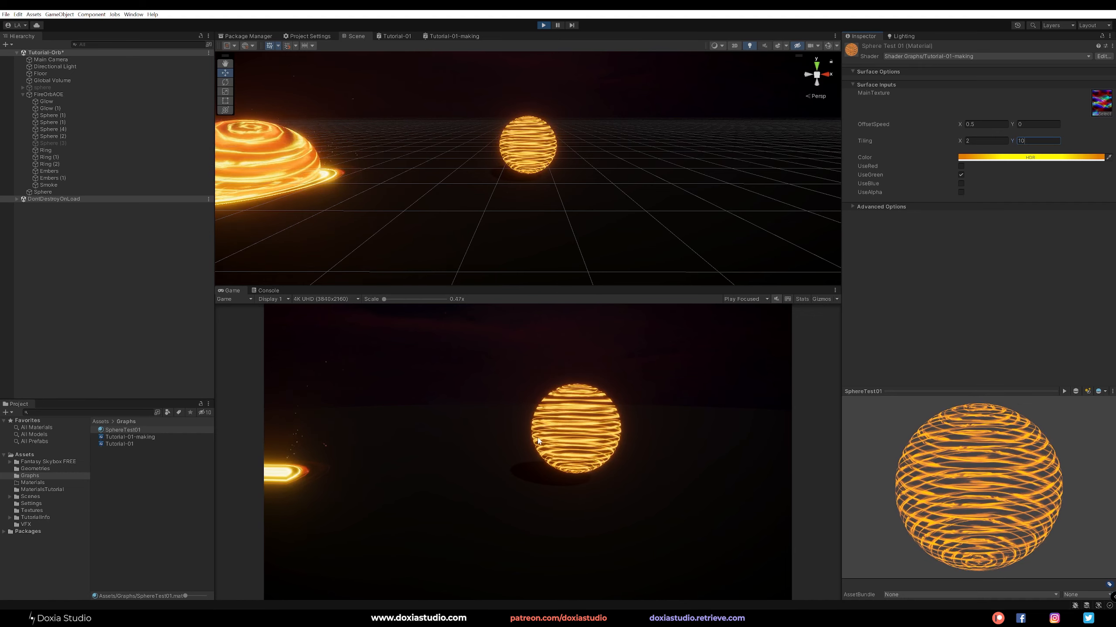
# Step: Set the material's OffsetSpeed Y to 1 and reduce its Tiling Y to 2
pyautogui.click(1025, 124)
pyautogui.write('1')
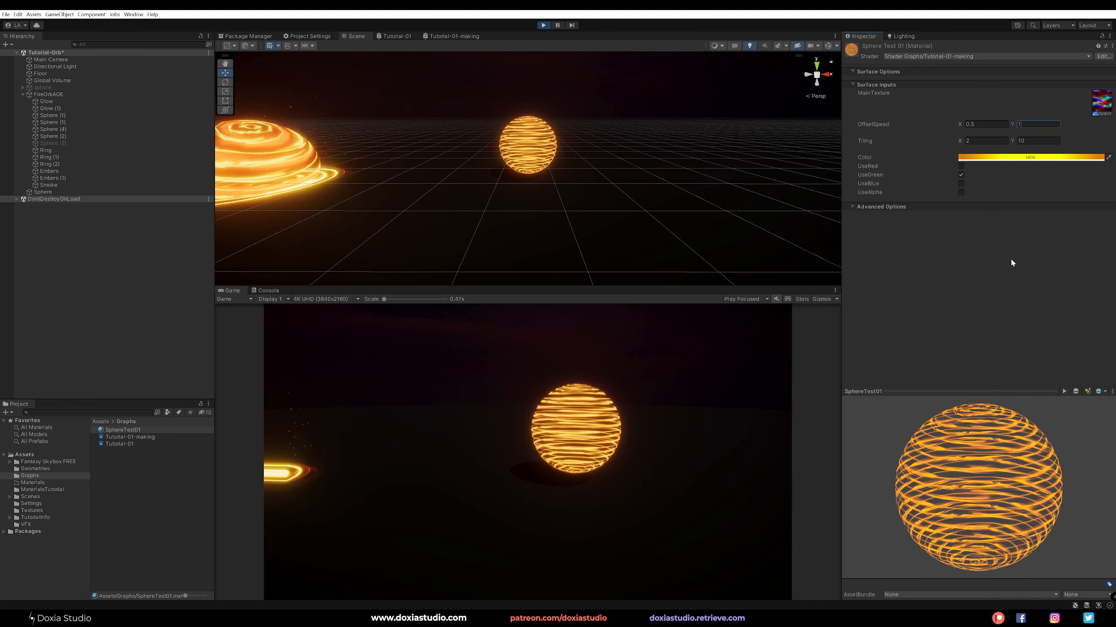
pyautogui.press('Tab')
pyautogui.write('2')
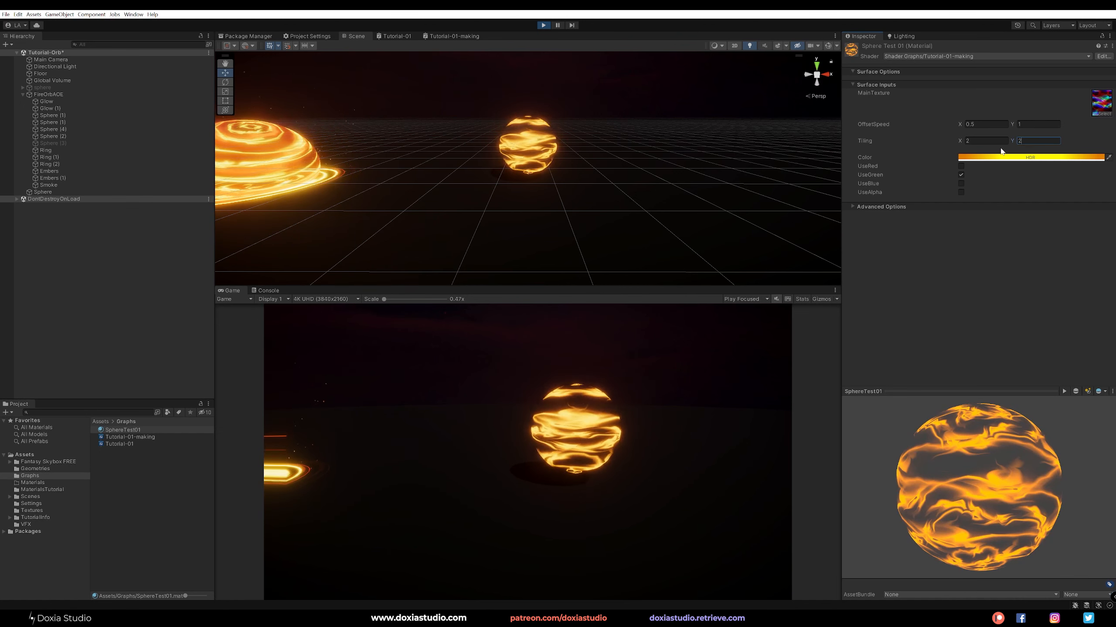
pyautogui.click(988, 286)
# Step: Switch the material from UseGreen to UseBlue for a test, and finish with only UseAlpha enabled
pyautogui.click(960, 183)
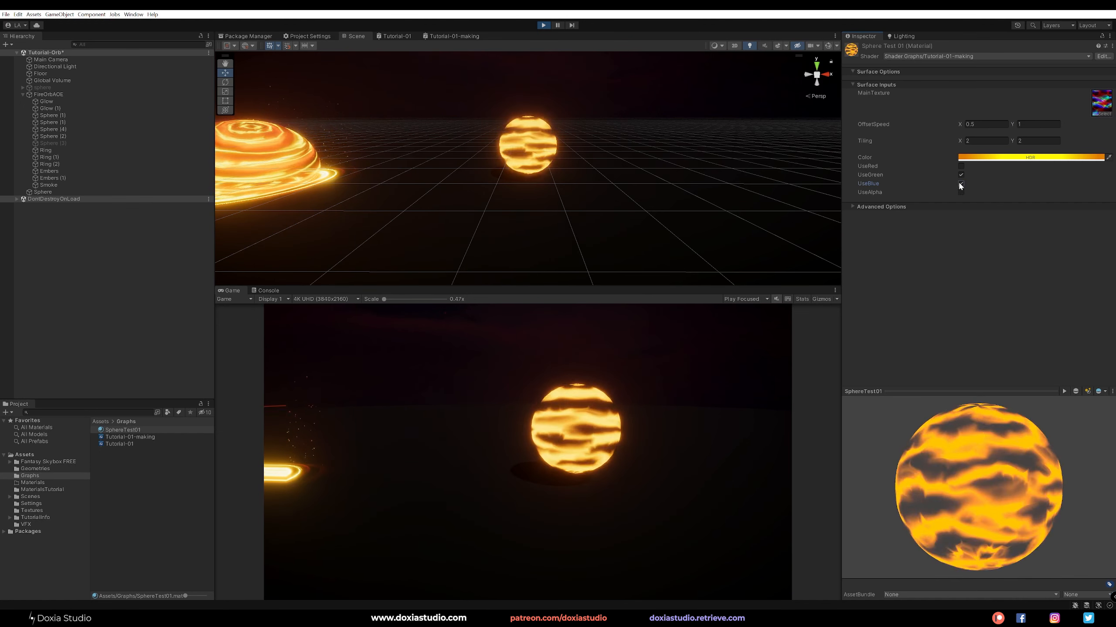
pyautogui.click(961, 175)
pyautogui.click(960, 193)
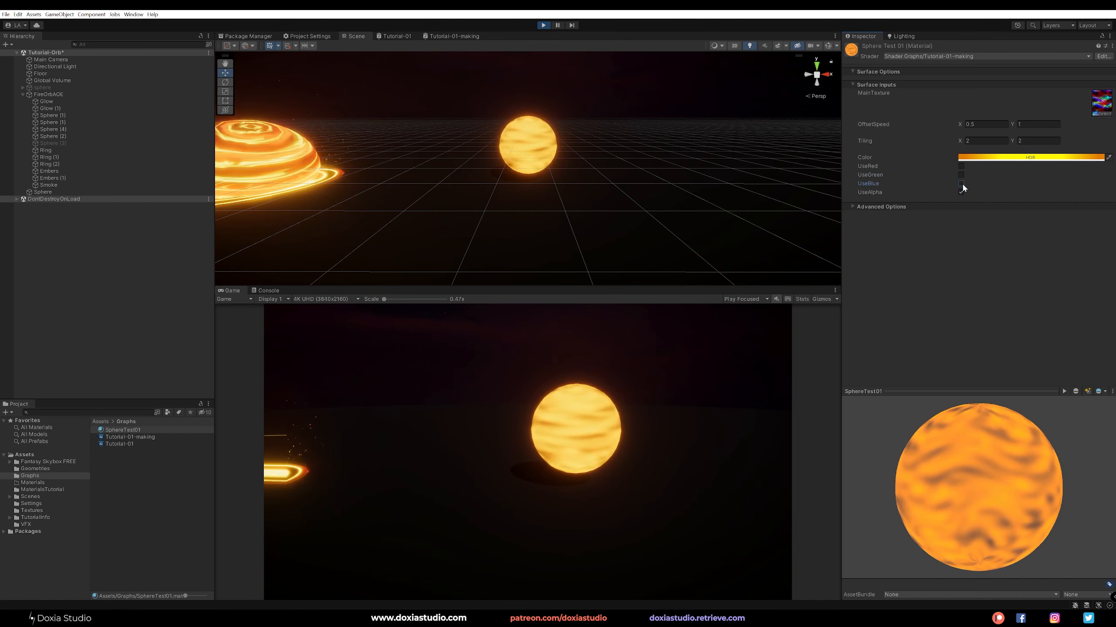
# Step: Switch the material from UseAlpha to UseRed and stop play mode
pyautogui.click(961, 183)
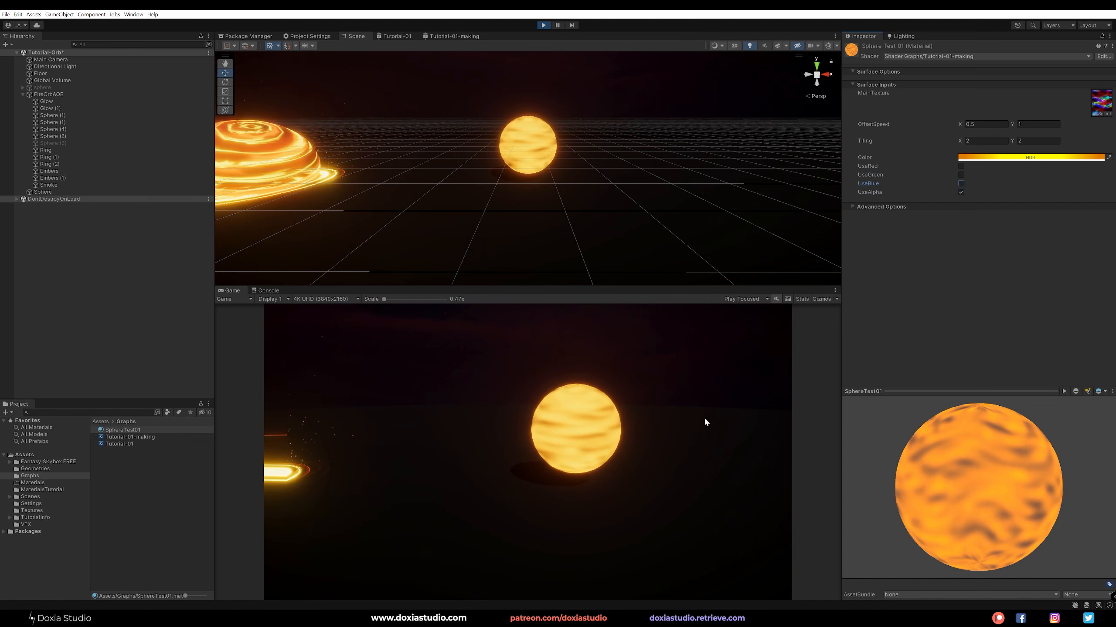
pyautogui.click(960, 193)
pyautogui.click(961, 166)
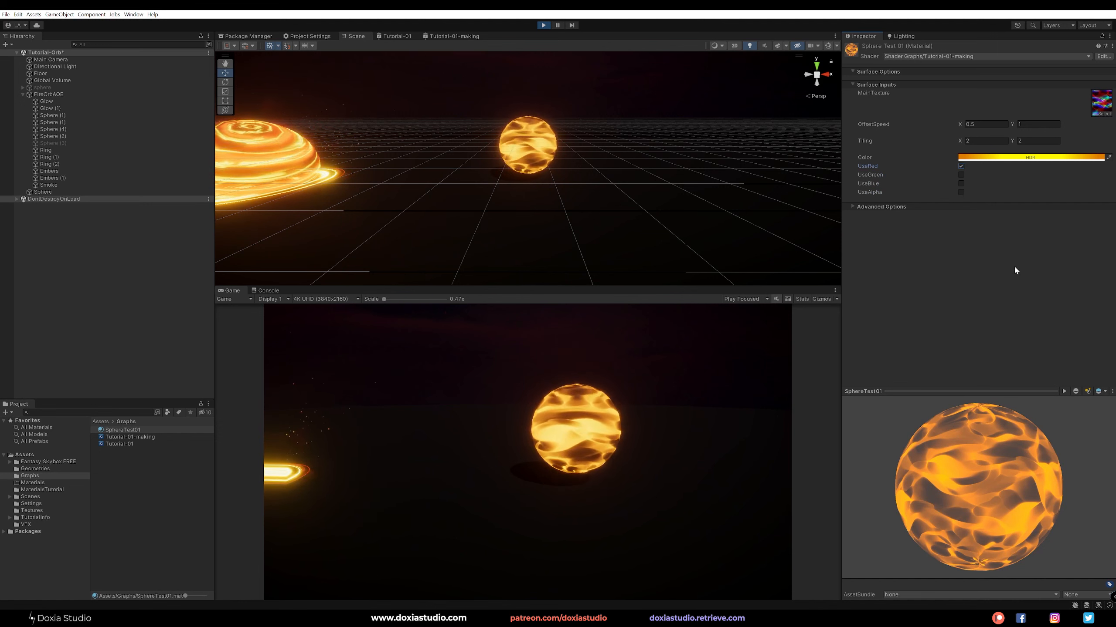
pyautogui.click(546, 23)
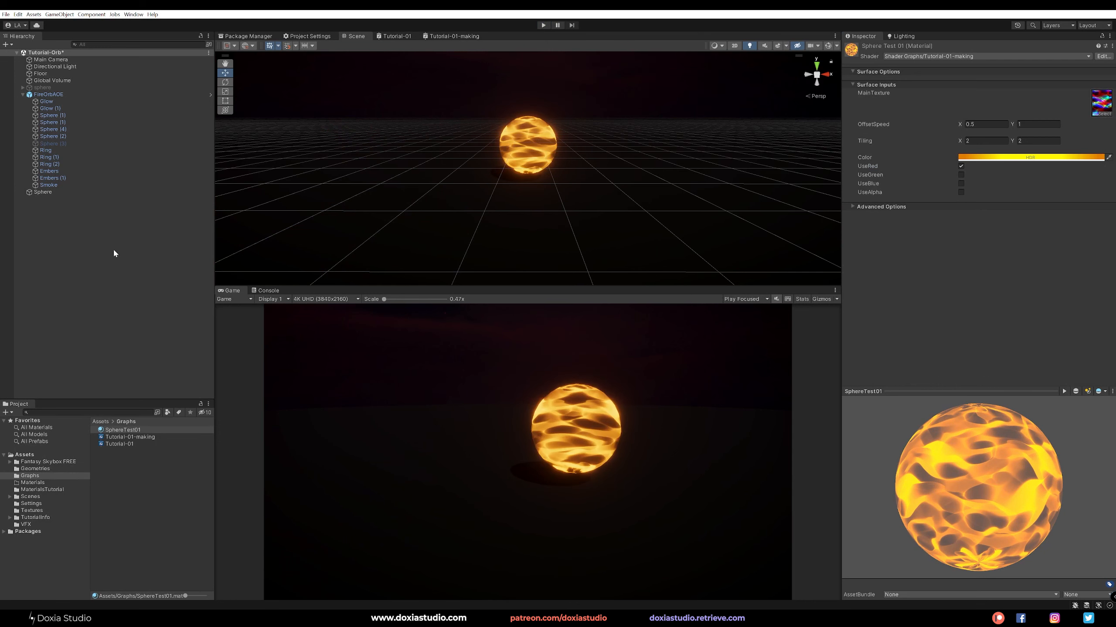
# Step: Examine the Particle System settings of Sphere (1) in FireOrbADE and the components of the standalone Sphere
pyautogui.click(61, 232)
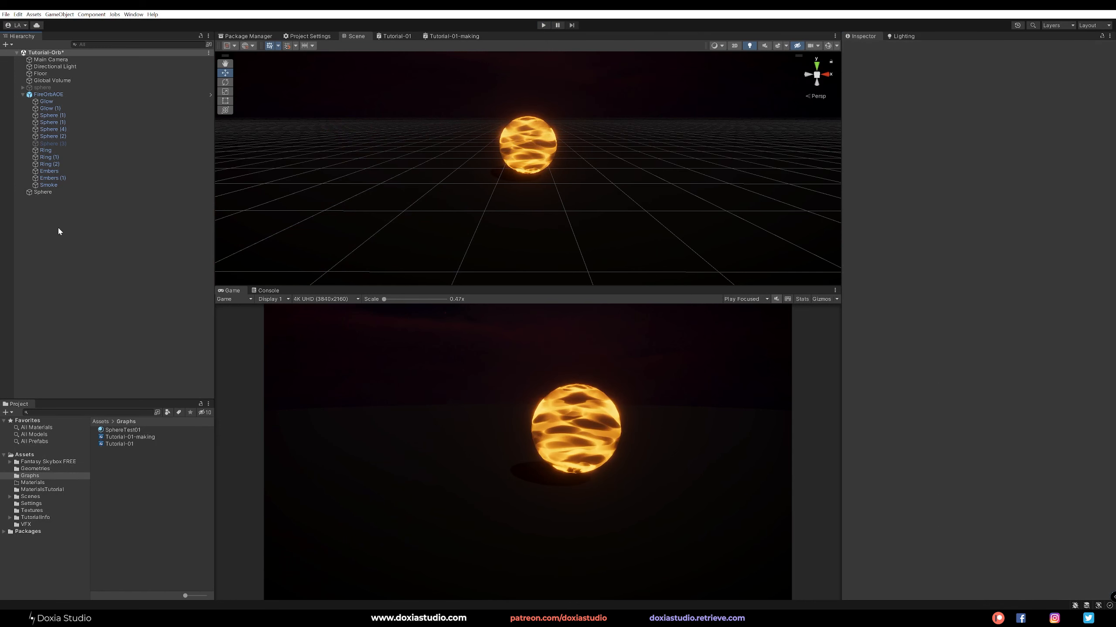
pyautogui.click(81, 115)
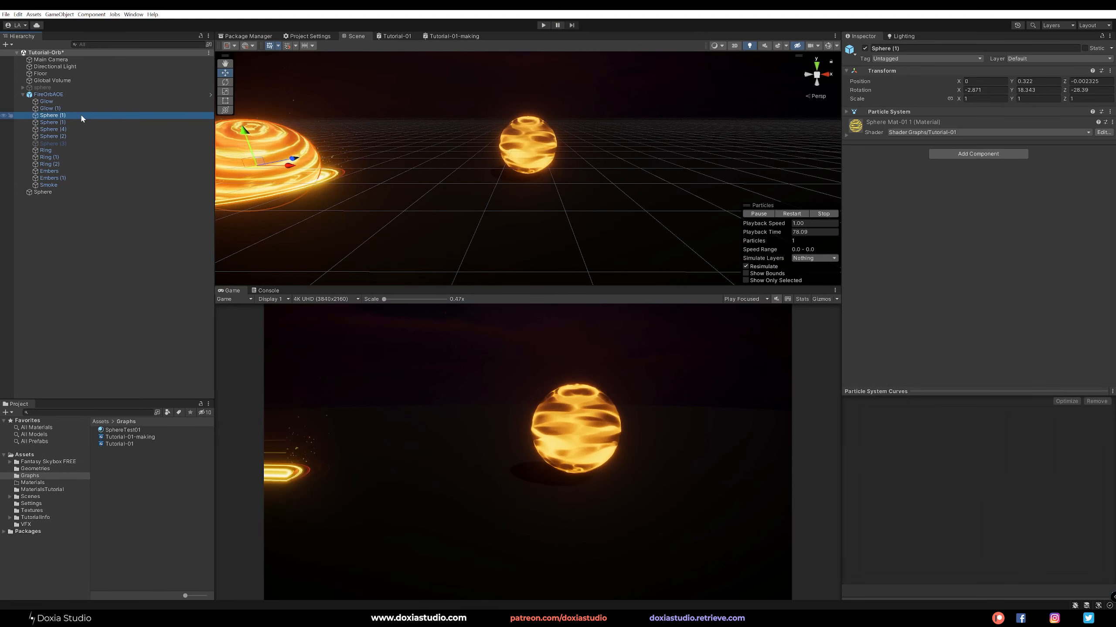
pyautogui.click(850, 113)
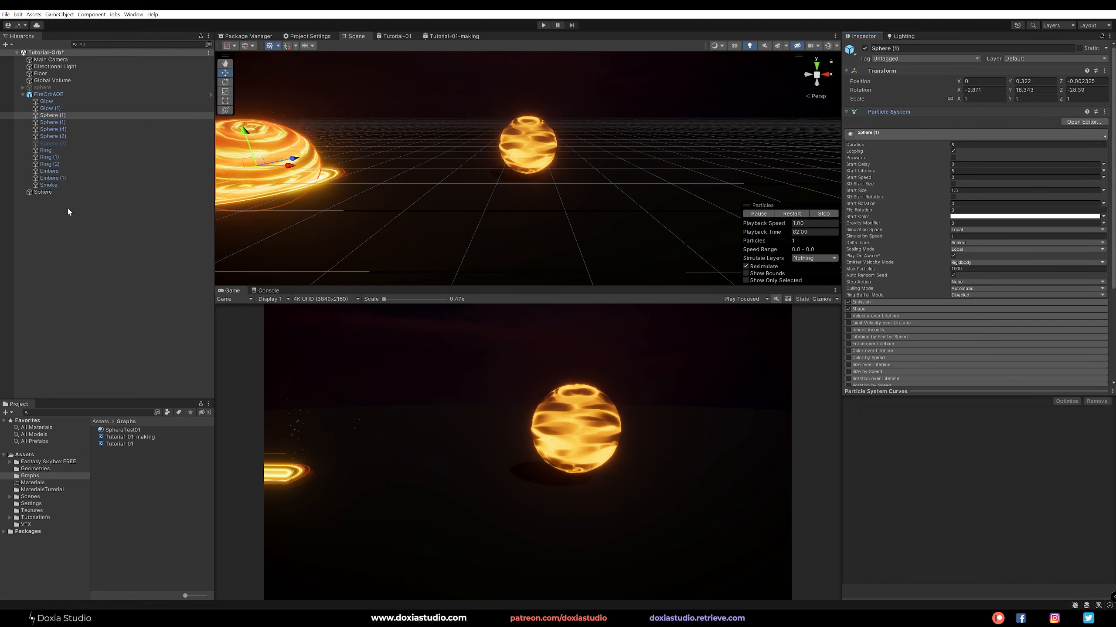
pyautogui.click(67, 192)
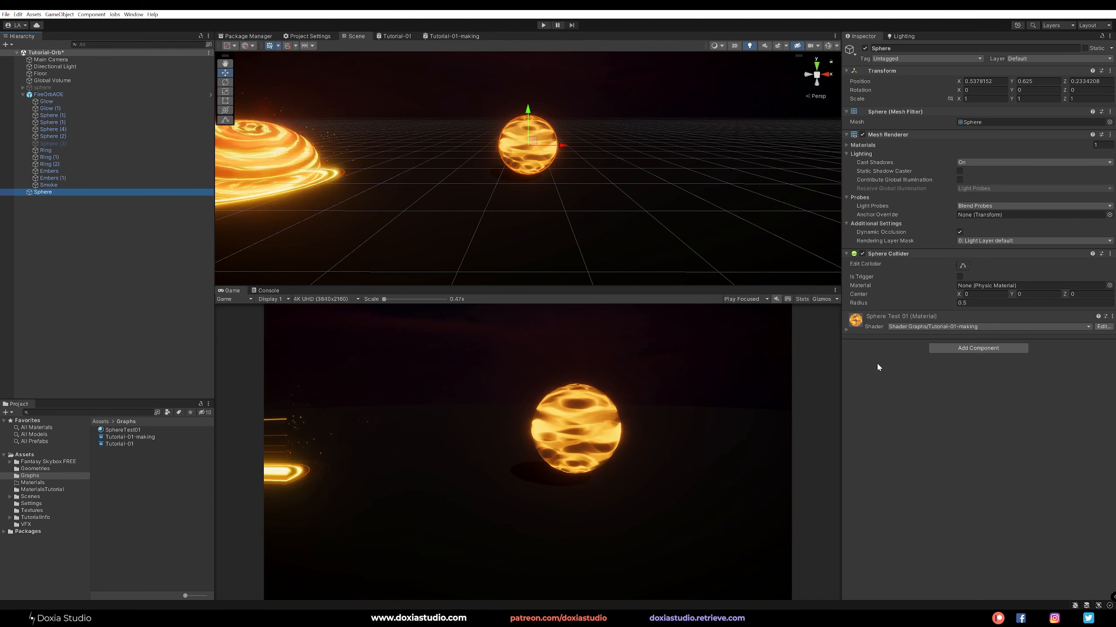
# Step: Duplicate the standalone Sphere and make the copy its child
pyautogui.click(151, 215)
pyautogui.click(90, 192)
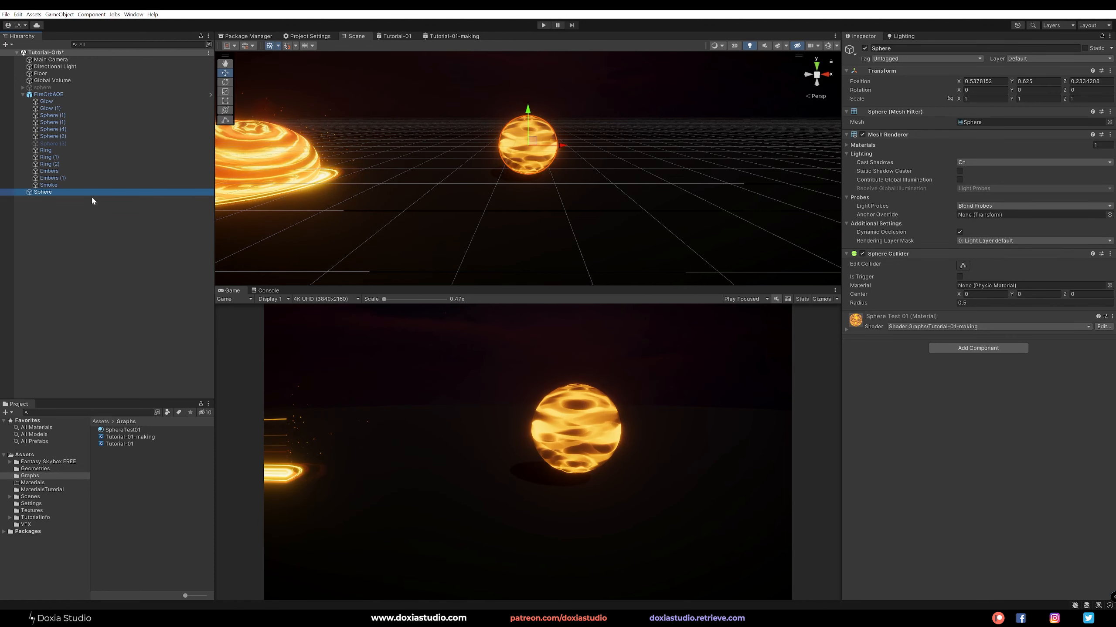
pyautogui.hotkey('ctrl', 'd')
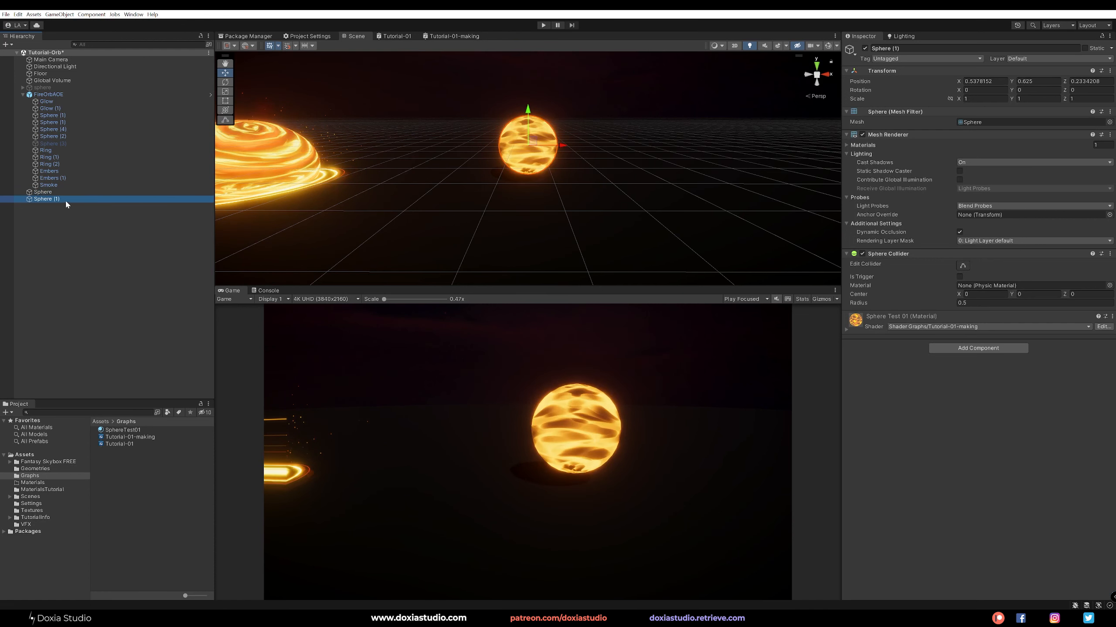
pyautogui.moveTo(64, 199); pyautogui.dragTo(44, 197)
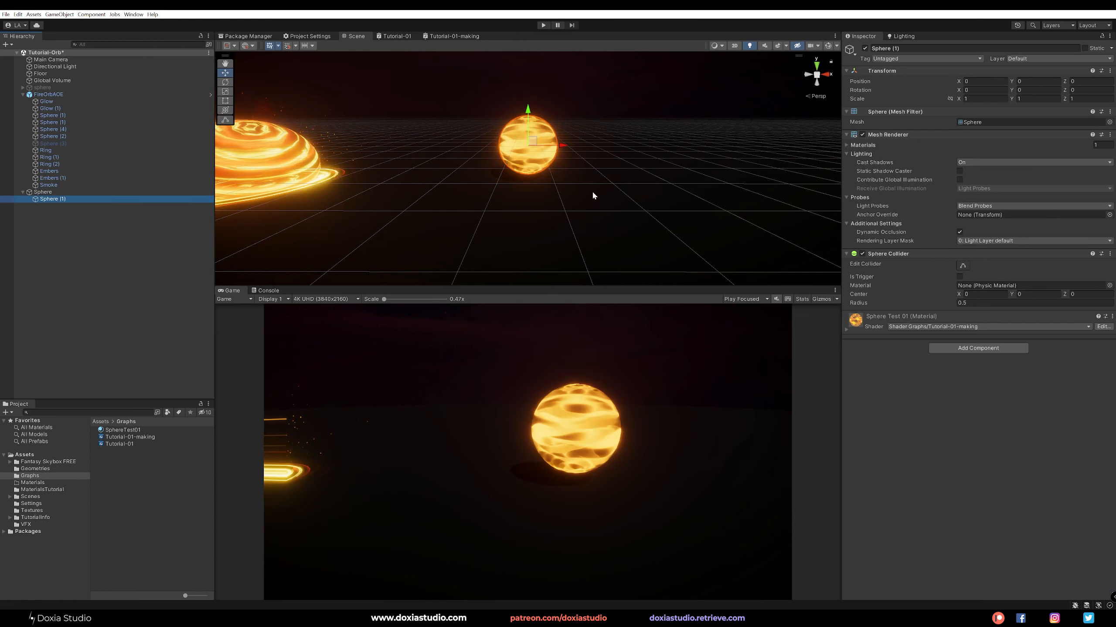
# Step: Scale the child sphere uniformly to 0.89 and set its X rotation to 28.45
pyautogui.click(951, 98)
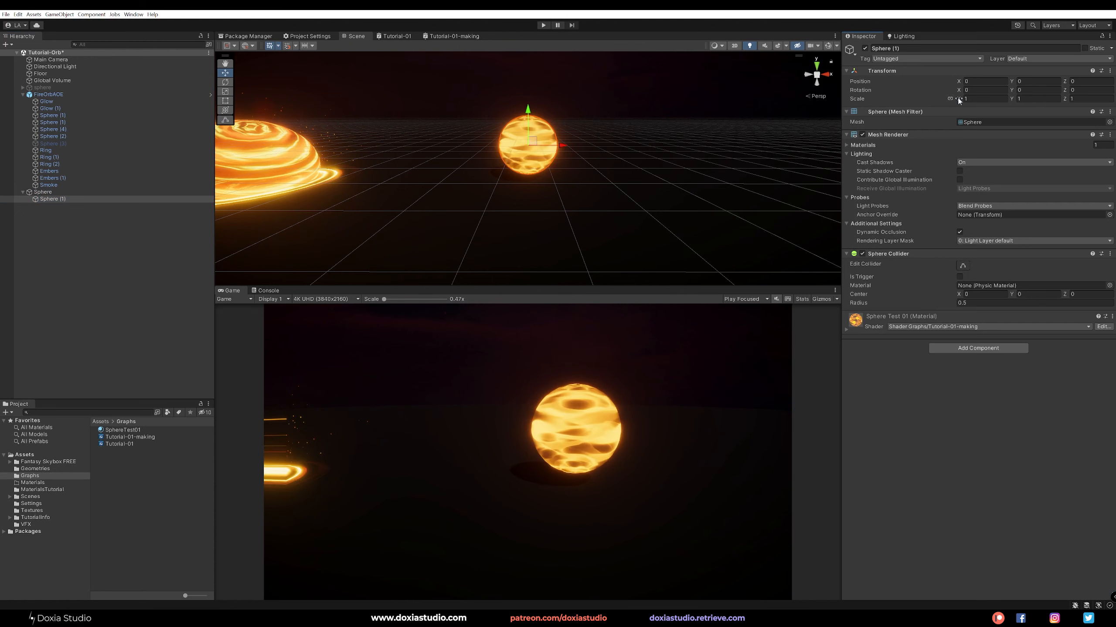
pyautogui.moveTo(959, 99); pyautogui.dragTo(269, 152)
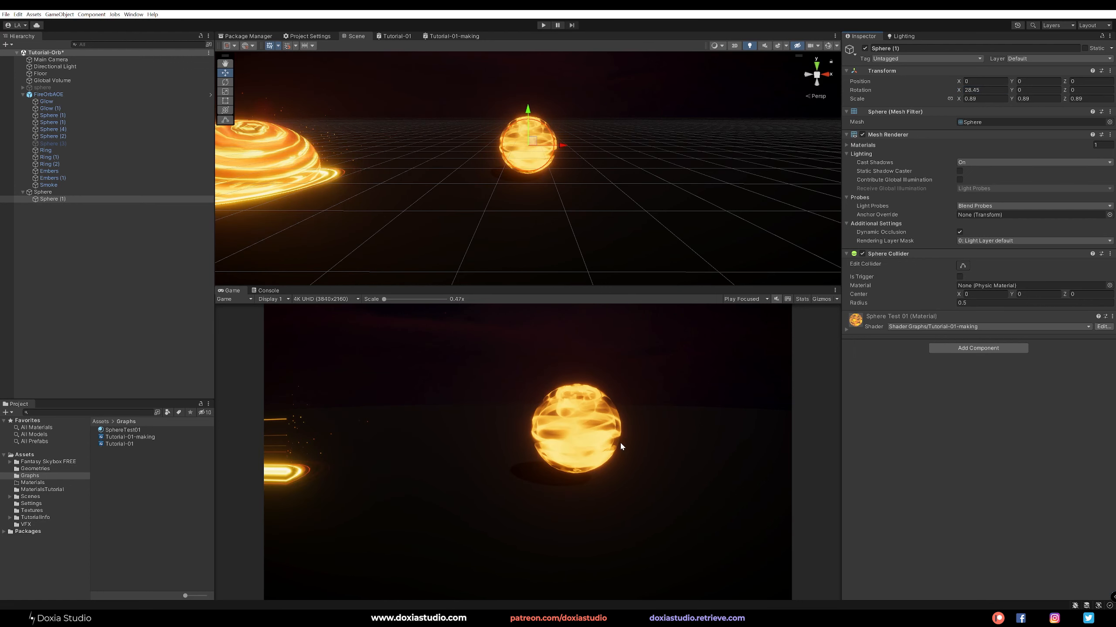
pyautogui.click(64, 192)
pyautogui.click(65, 199)
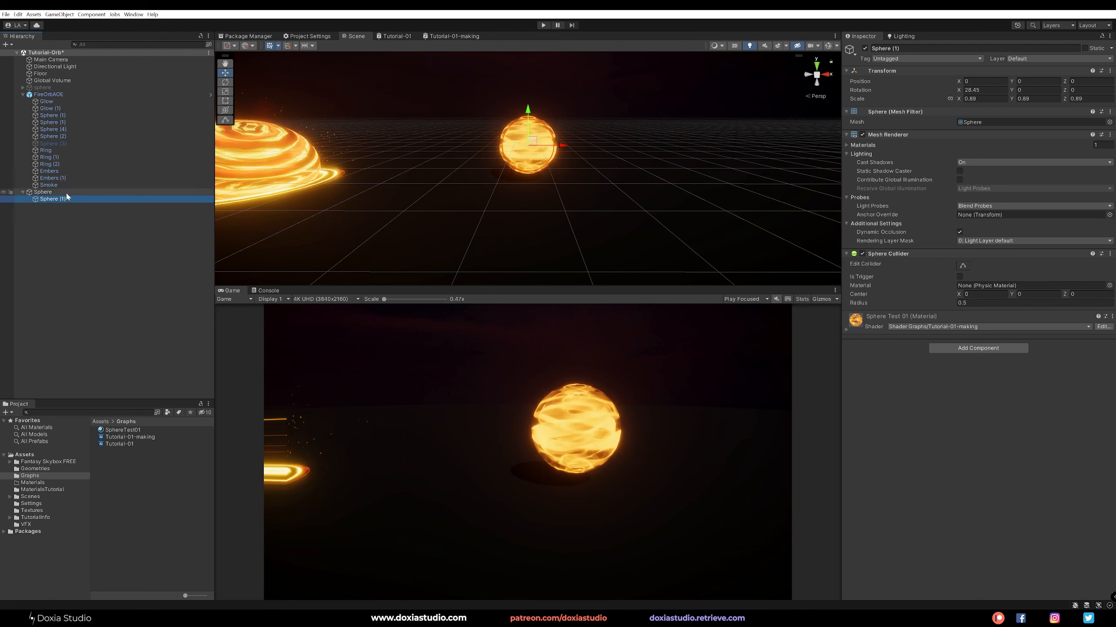
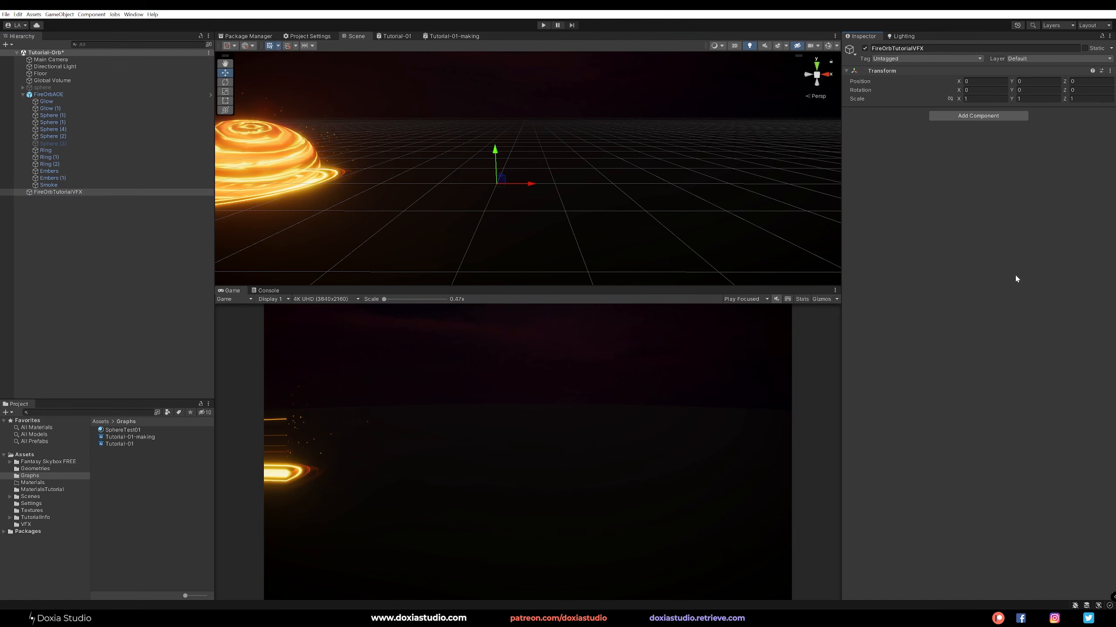
# Step: Add a Particle System as a child of the FireOrbTutorialVFX object
pyautogui.click(88, 273)
pyautogui.click(89, 192)
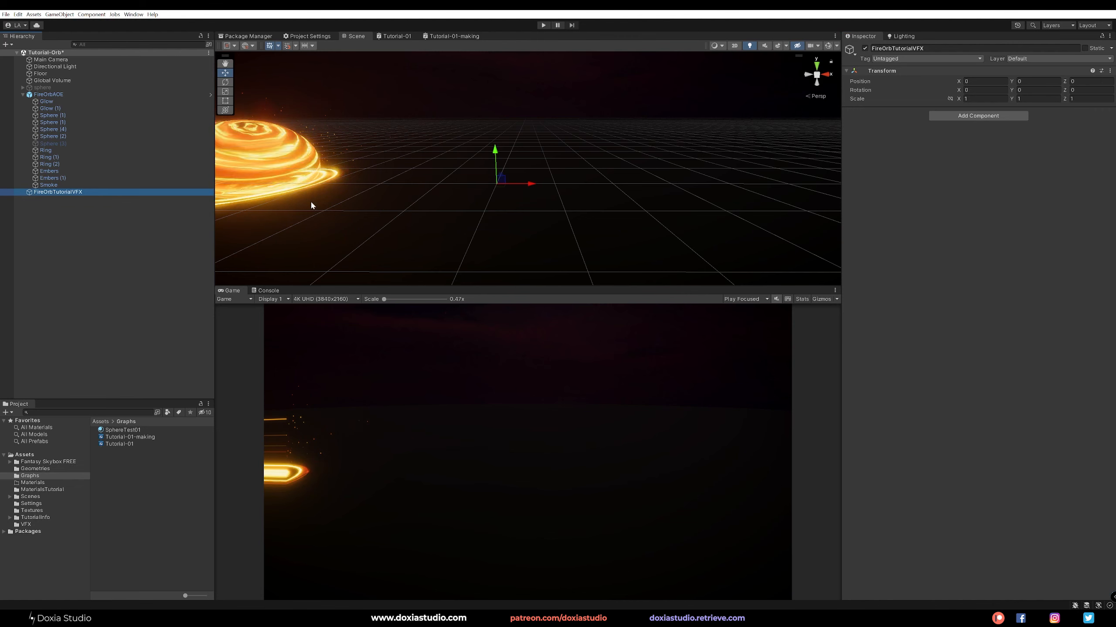
pyautogui.rightClick(72, 192)
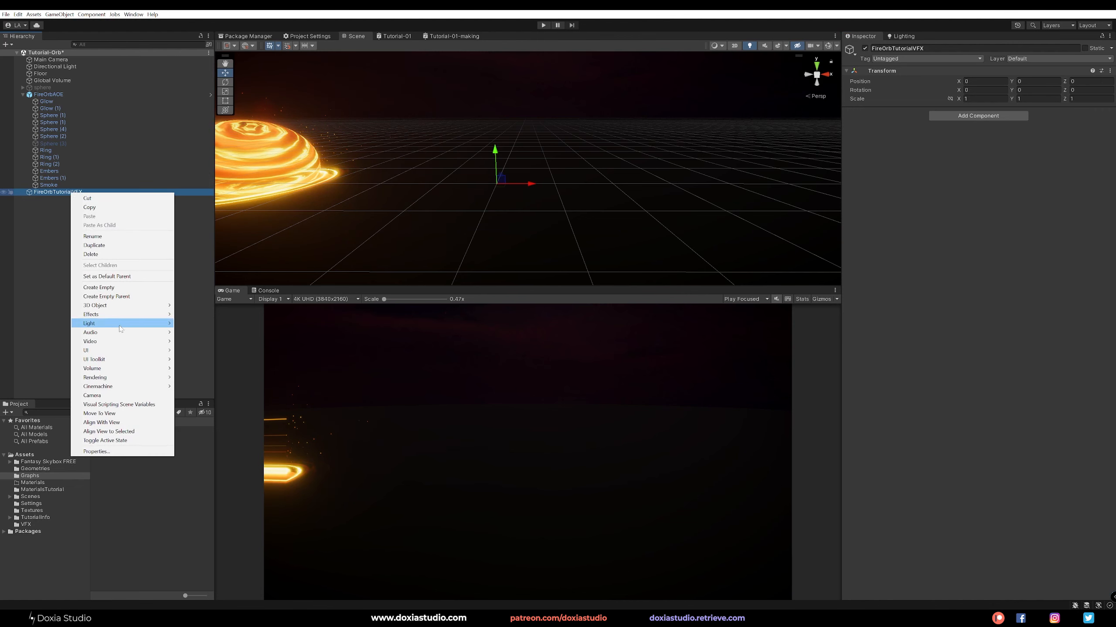
pyautogui.moveTo(147, 318)
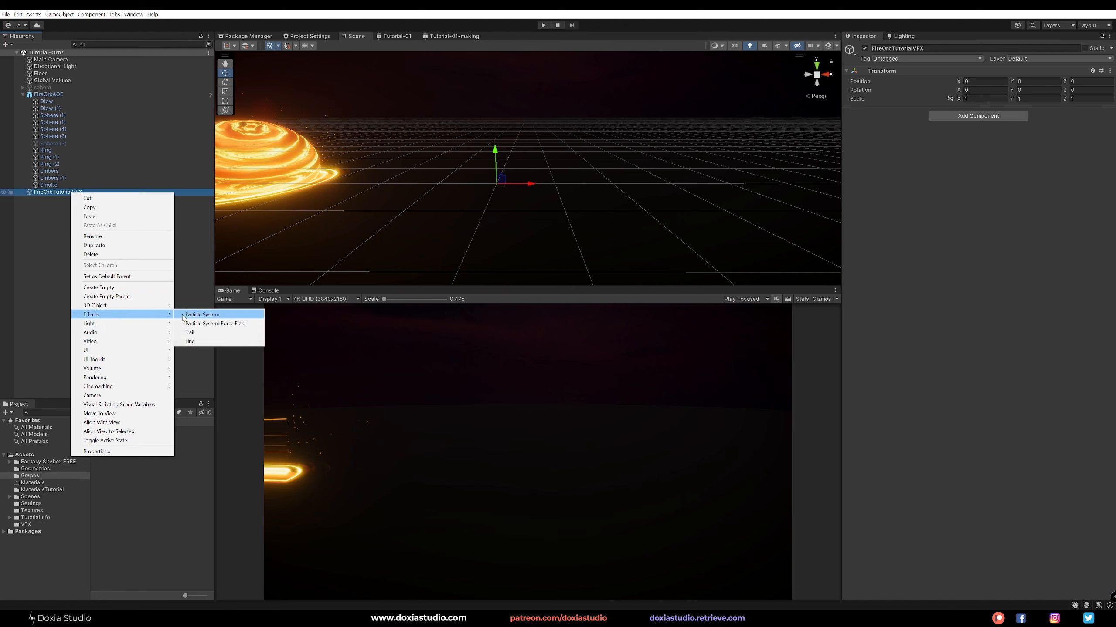
pyautogui.click(224, 314)
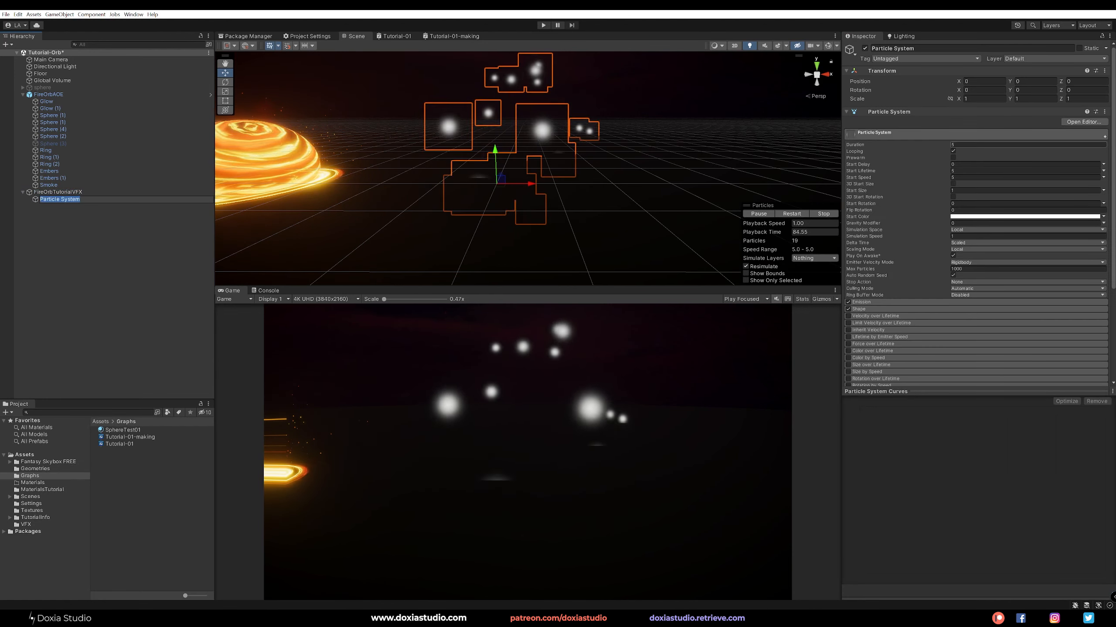
# Step: Set the particle system's emitter shape to Sphere with radius 0.0001, and its Start Speed to 0
pyautogui.click(878, 310)
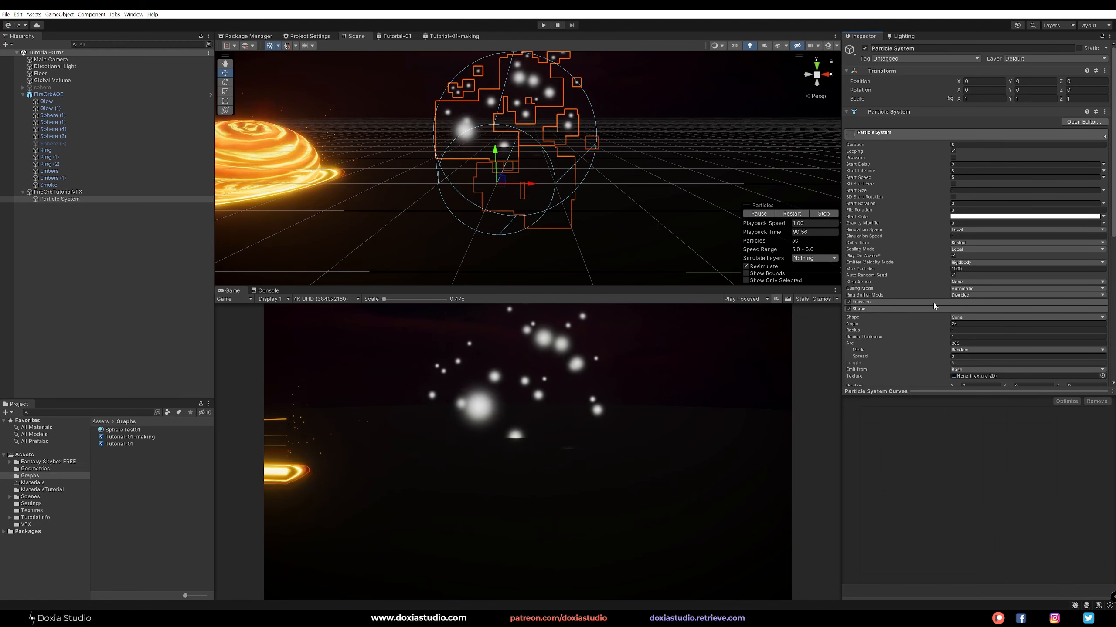
pyautogui.click(956, 317)
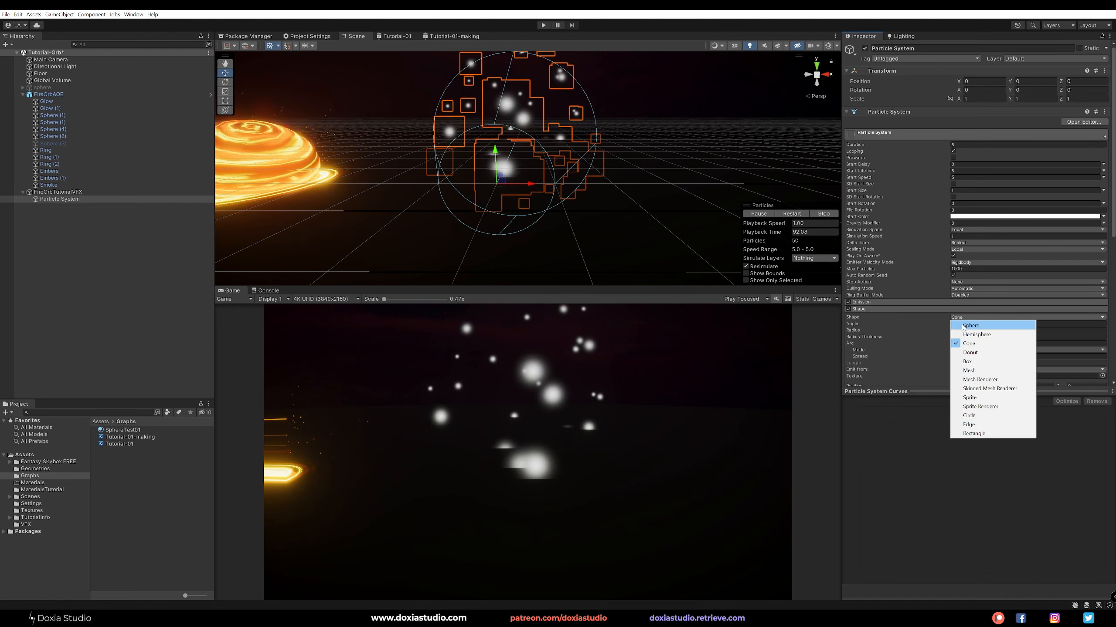
pyautogui.click(966, 327)
pyautogui.moveTo(946, 323); pyautogui.dragTo(588, 327)
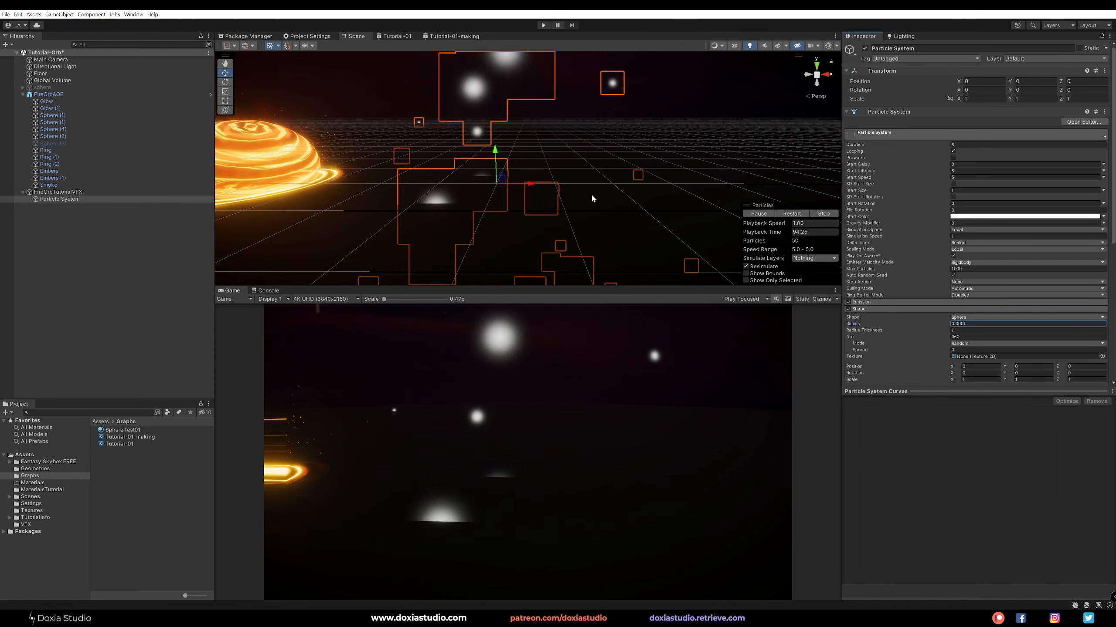
pyautogui.click(975, 178)
pyautogui.write('0')
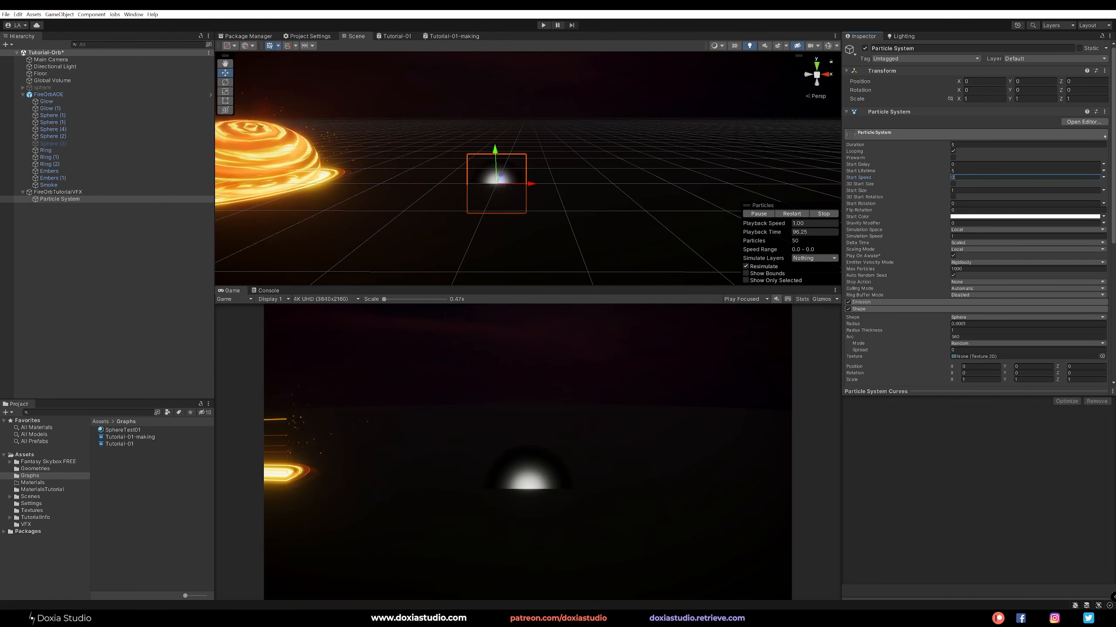
# Step: Set the emission Rate over Time to 0 and add a burst with a count of 1
pyautogui.click(918, 303)
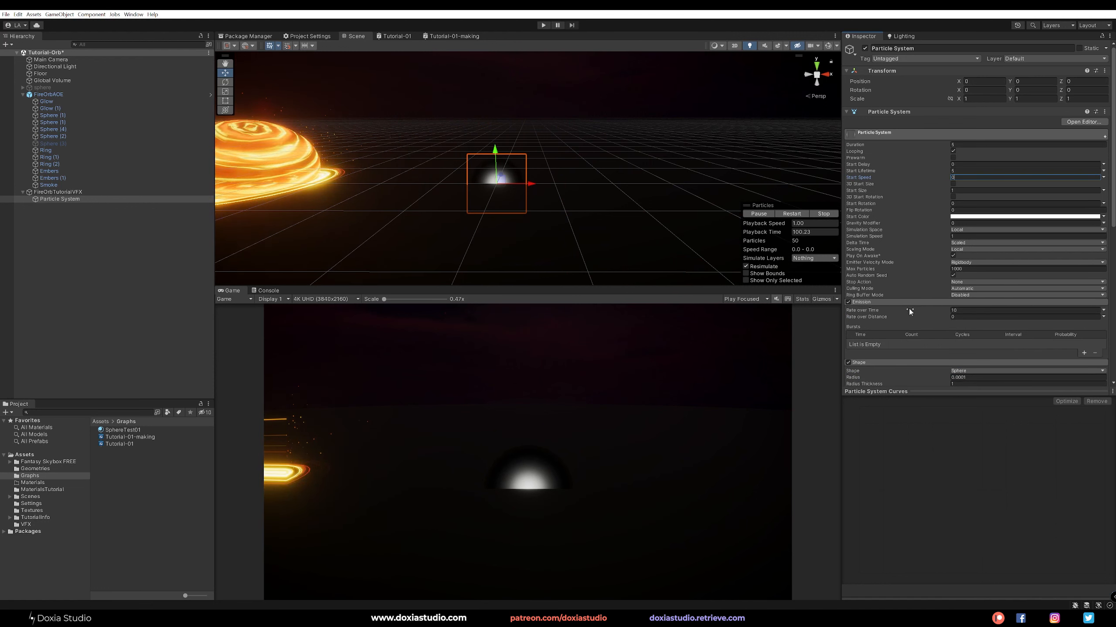
pyautogui.click(952, 311)
pyautogui.write('0')
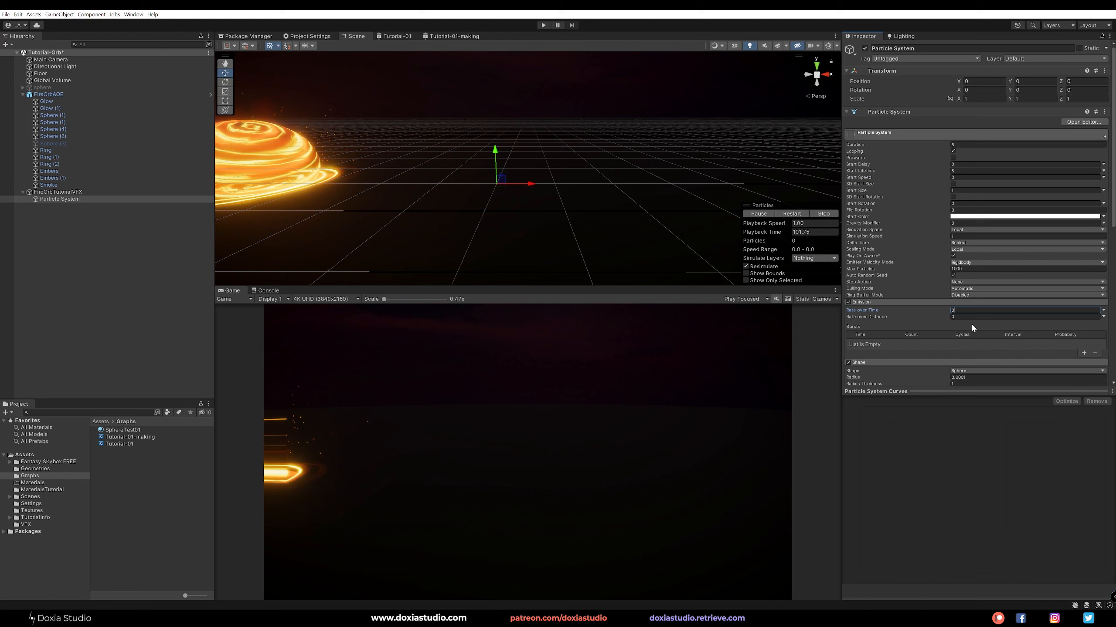
pyautogui.click(1083, 353)
pyautogui.click(919, 344)
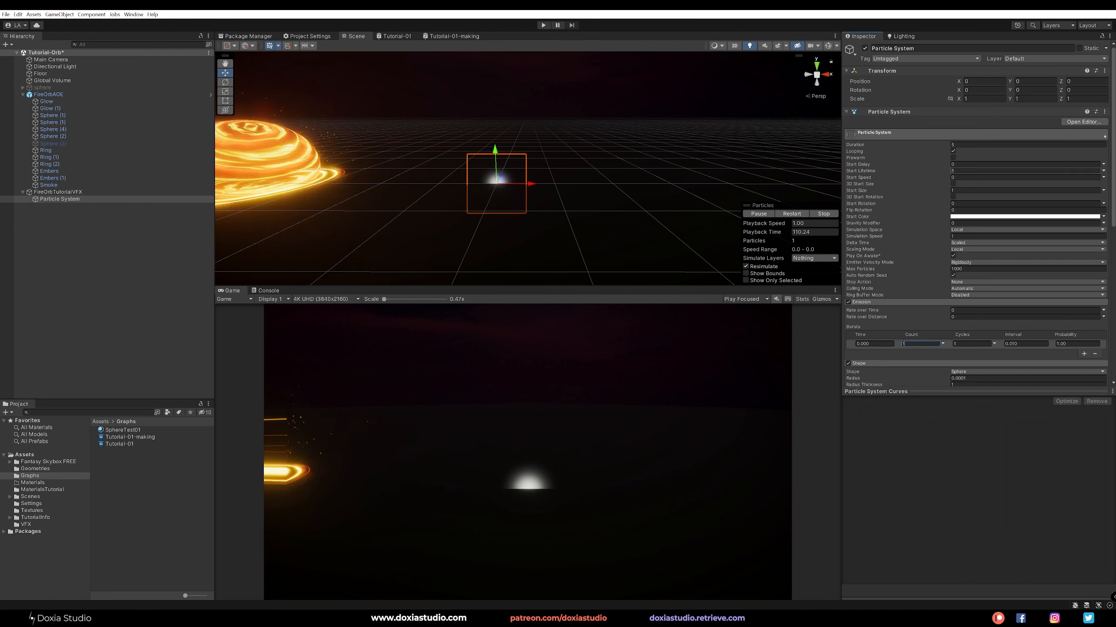
pyautogui.write('1')
# Step: Set the particle system's Duration and Start Lifetime to 1 and raise it to about Y 0.49
pyautogui.click(953, 144)
pyautogui.write('1')
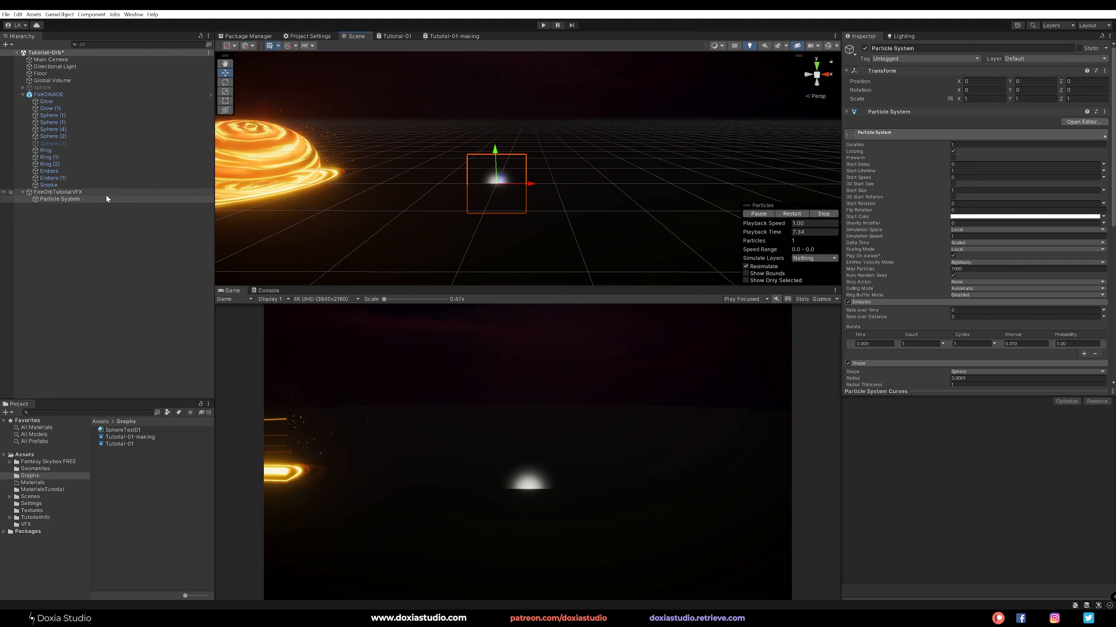
pyautogui.moveTo(500, 157); pyautogui.dragTo(503, 127)
# Step: Restart the child particle system's preview, shift the playback controls slightly and pause playback
pyautogui.click(86, 192)
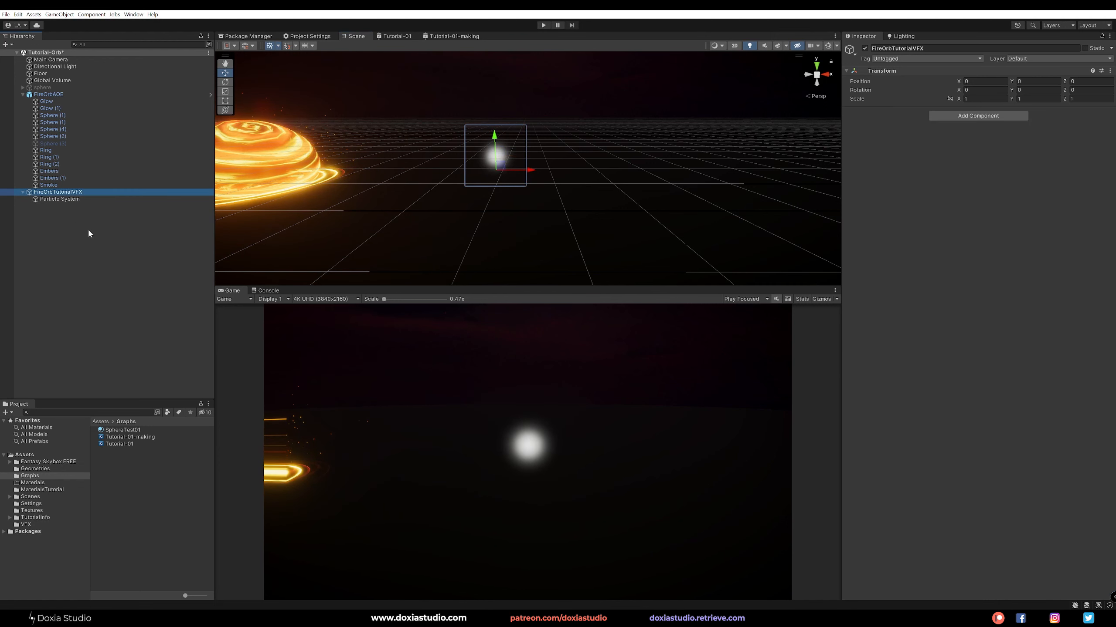
pyautogui.click(95, 254)
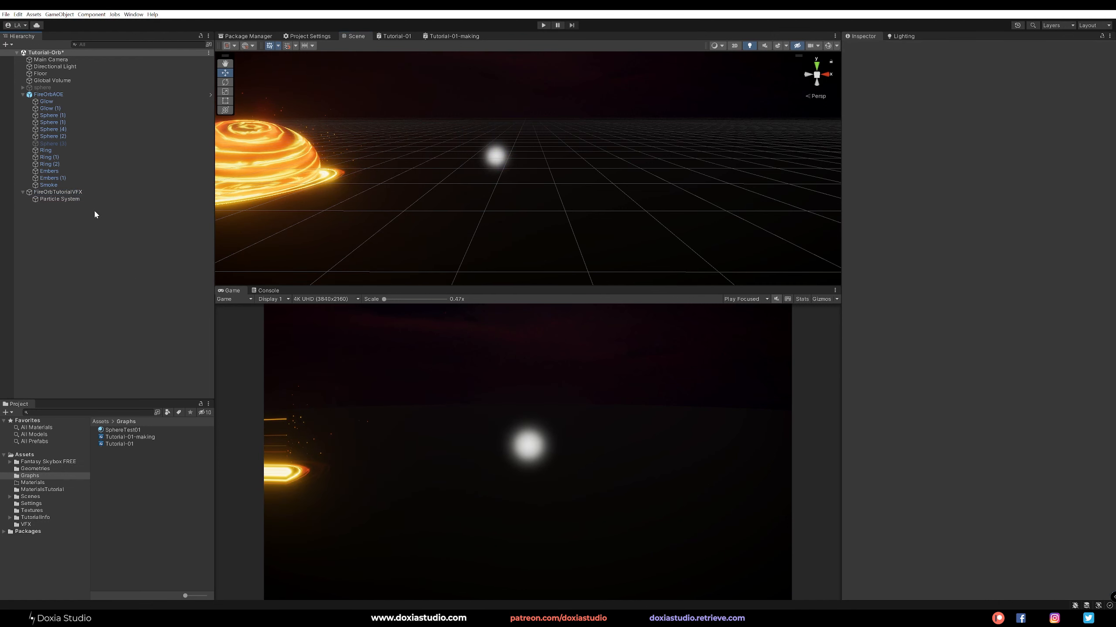
pyautogui.click(97, 199)
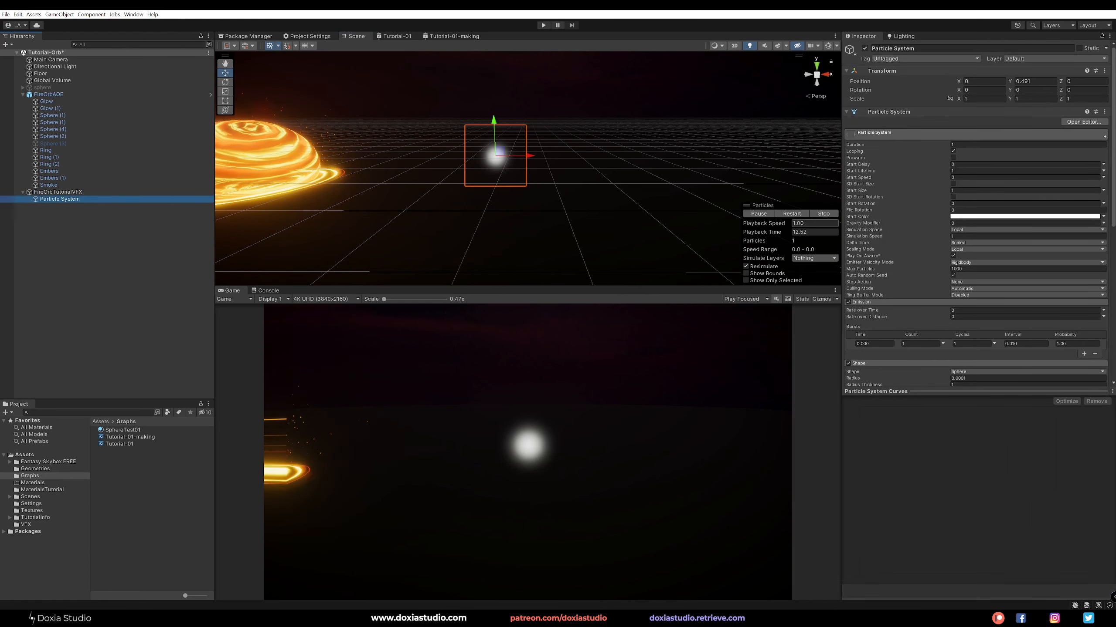
pyautogui.click(793, 213)
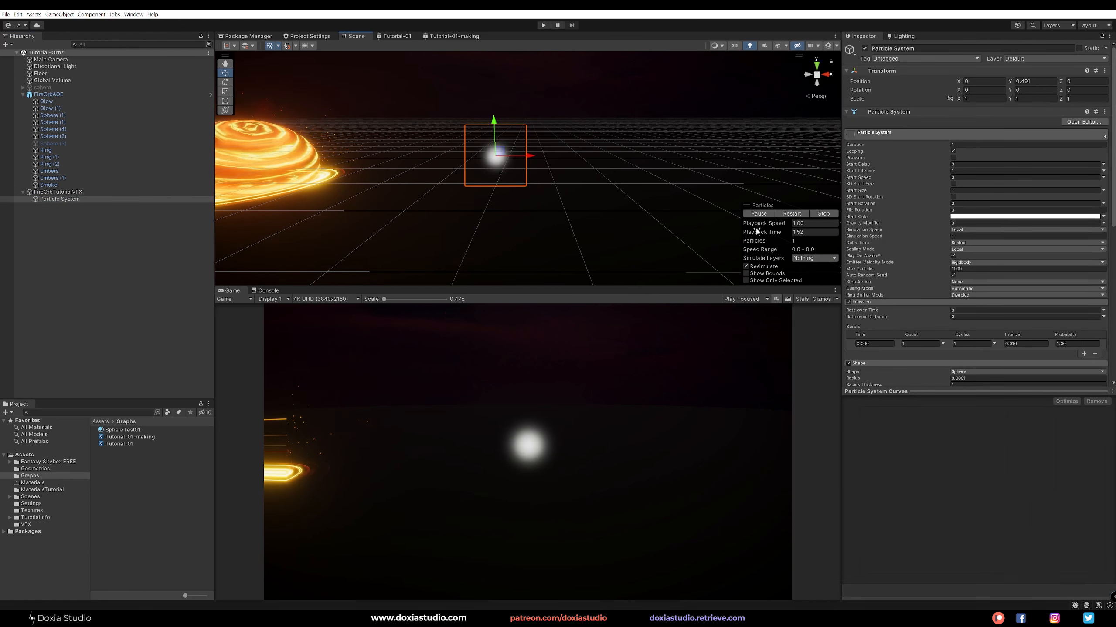
pyautogui.moveTo(789, 206); pyautogui.dragTo(789, 196)
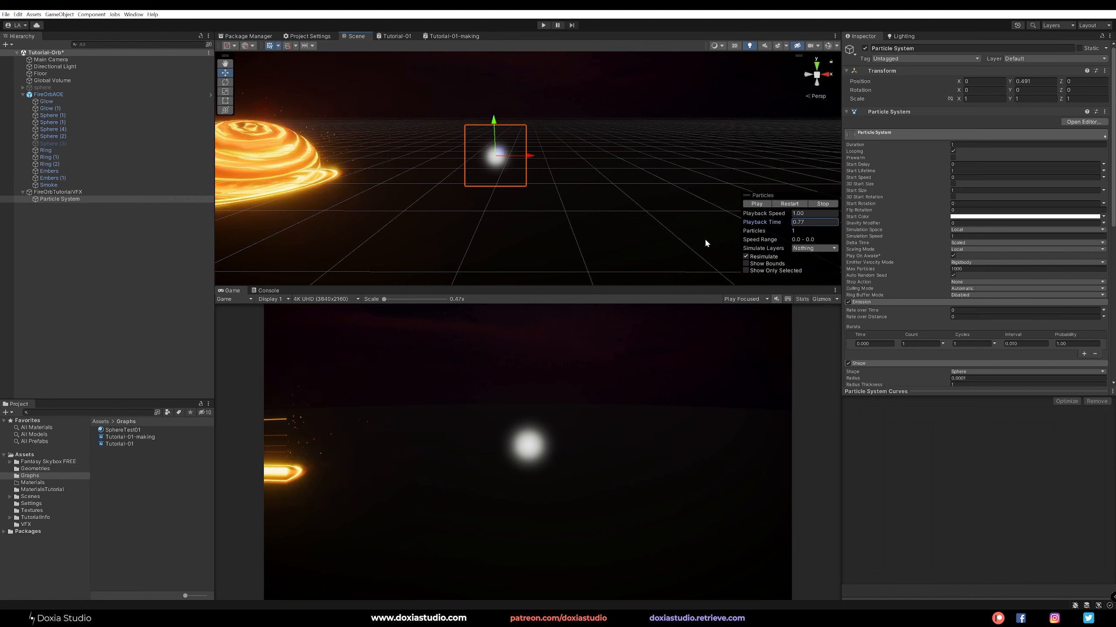
# Step: Add a Particle System component to FireOrbTutorialVFX and disable its Emission and Shape modules
pyautogui.click(75, 192)
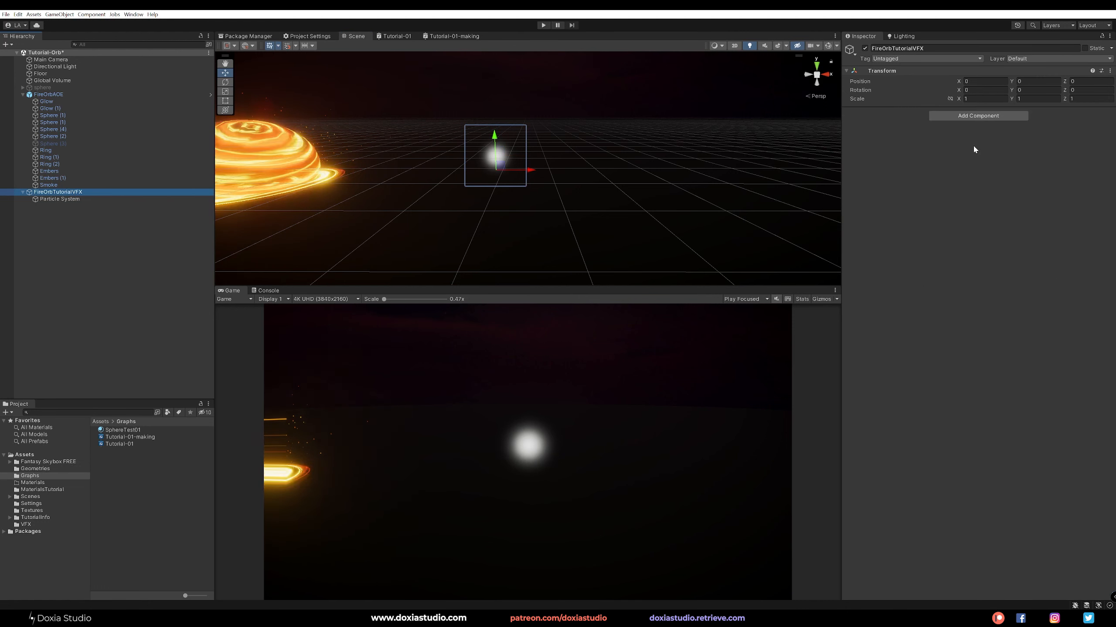
pyautogui.click(982, 116)
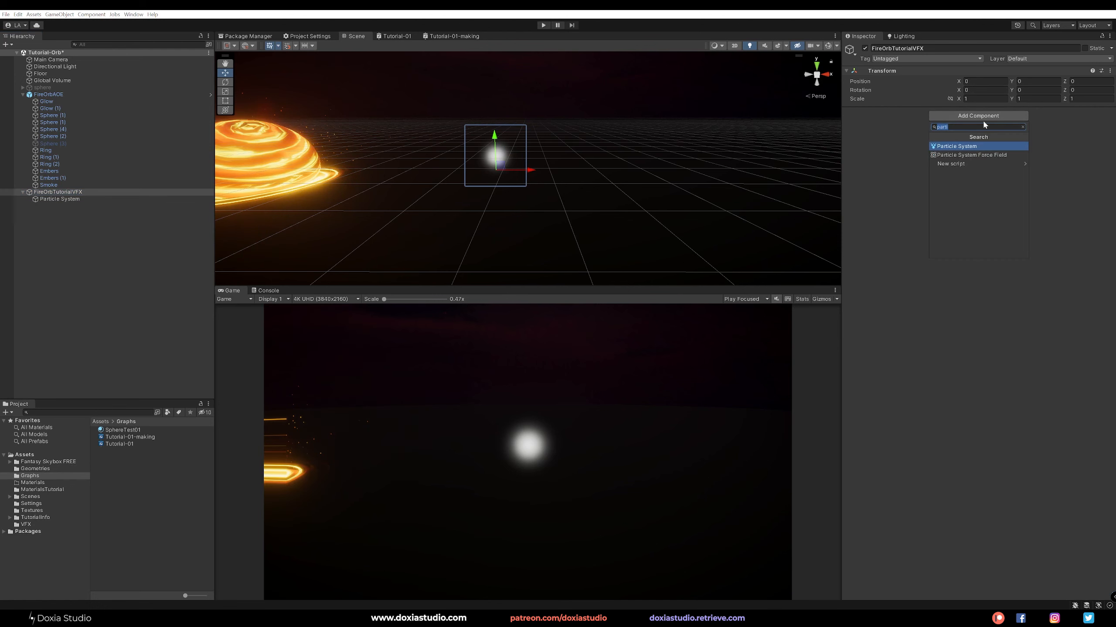
pyautogui.click(960, 149)
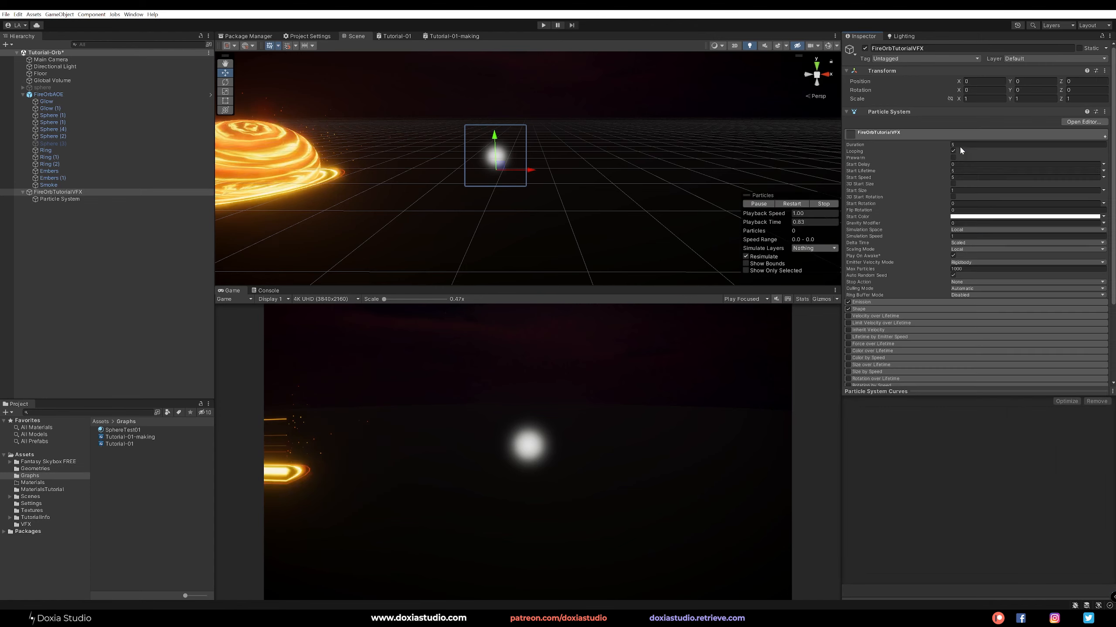
pyautogui.click(848, 309)
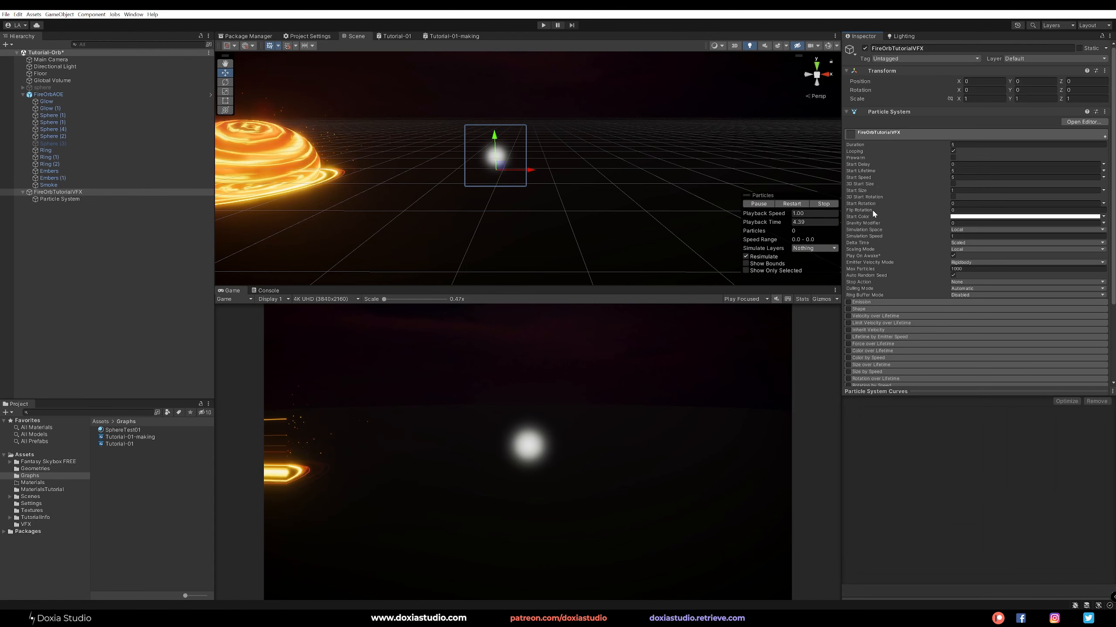
# Step: Rename the child particle system under FireOrbTutorialVFX to Sphere
pyautogui.click(855, 112)
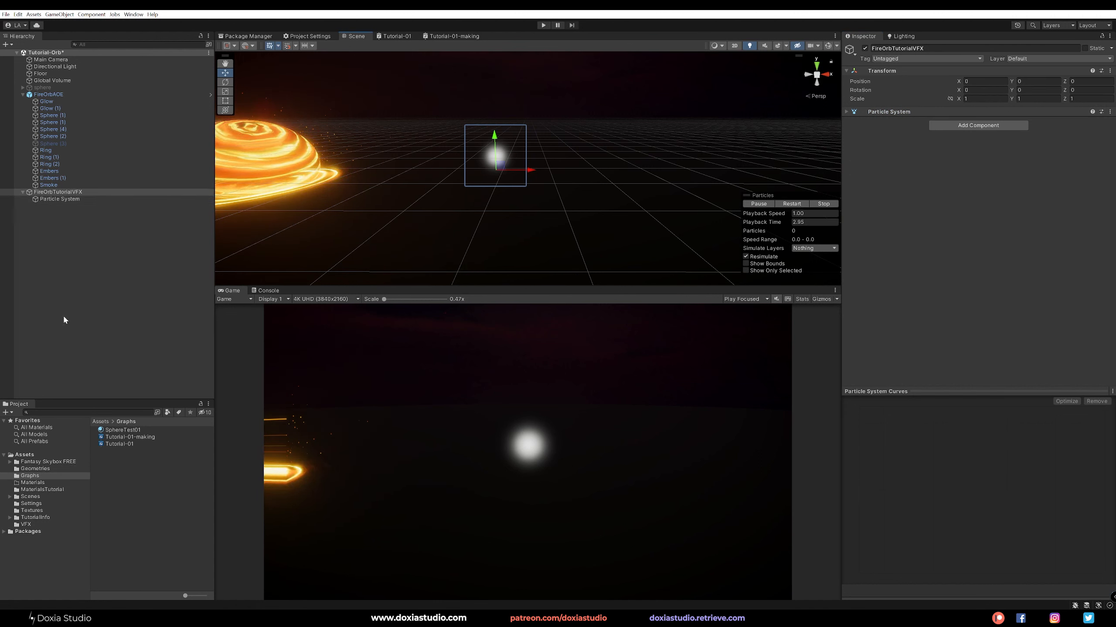
pyautogui.click(67, 199)
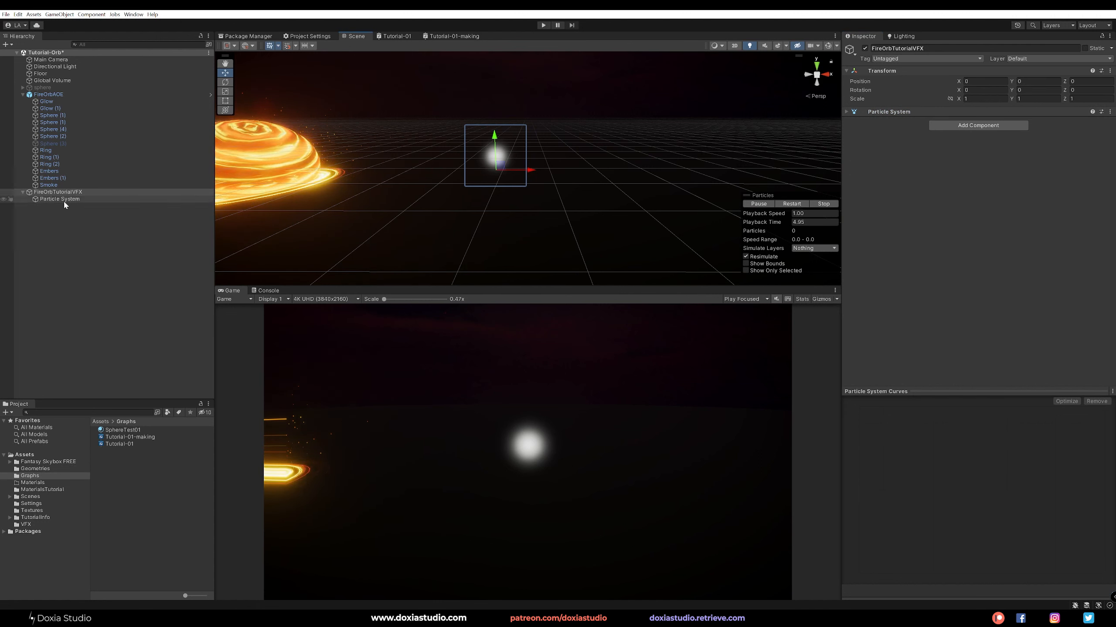
pyautogui.click(919, 47)
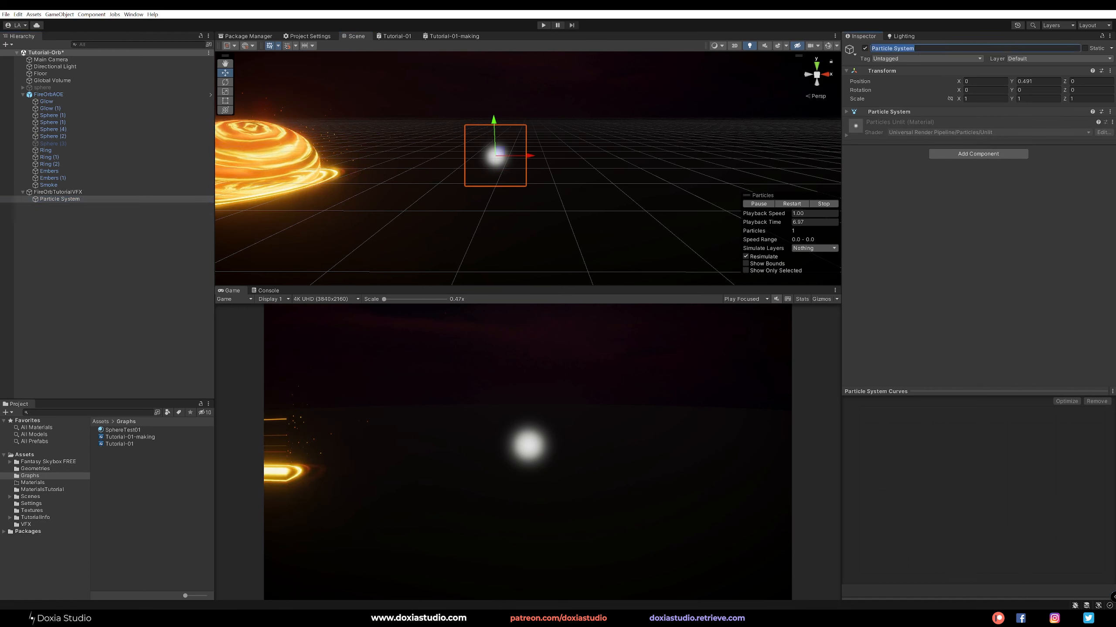
pyautogui.write('Sphere')
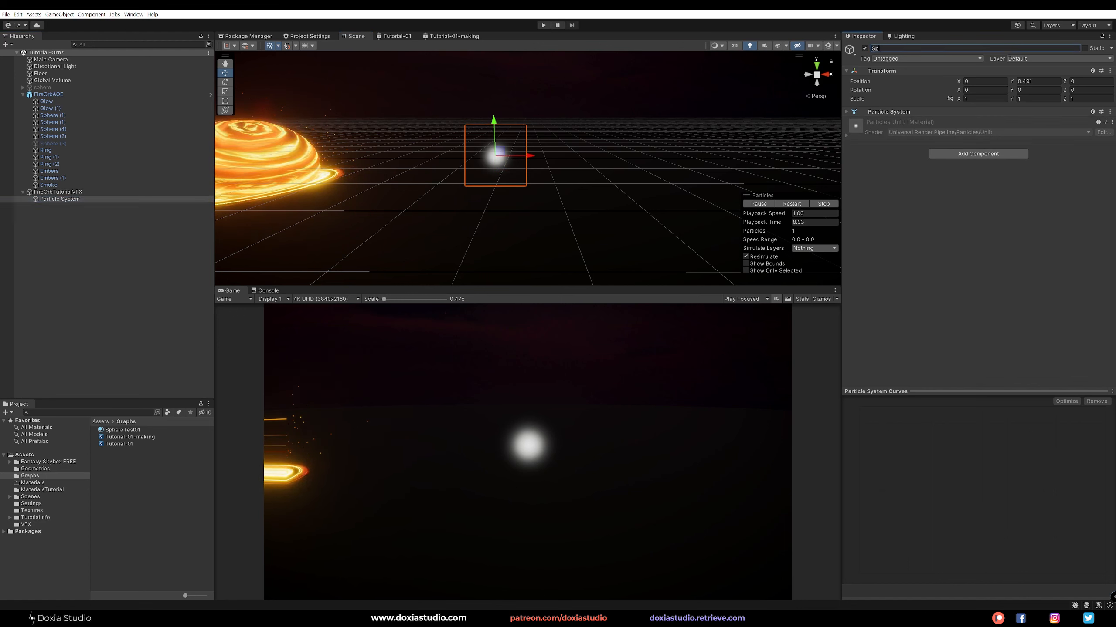
pyautogui.press('Return')
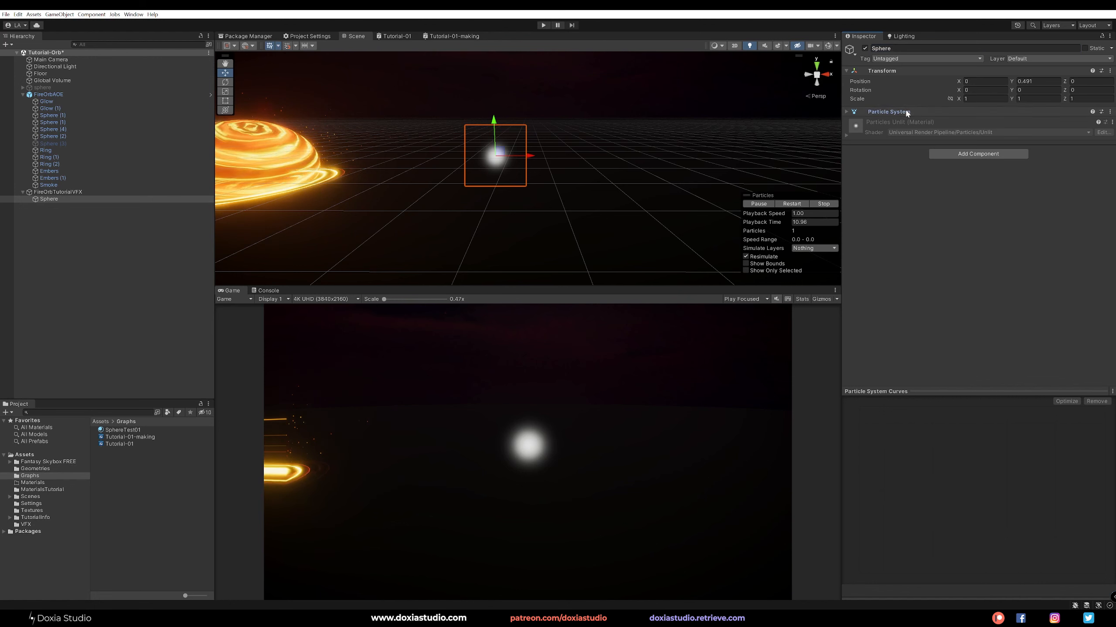
# Step: Change the Sphere particle system's Render Mode to Mesh
pyautogui.click(891, 111)
pyautogui.scroll(-2, 925, 146)
pyautogui.scroll(-10, 889, 236)
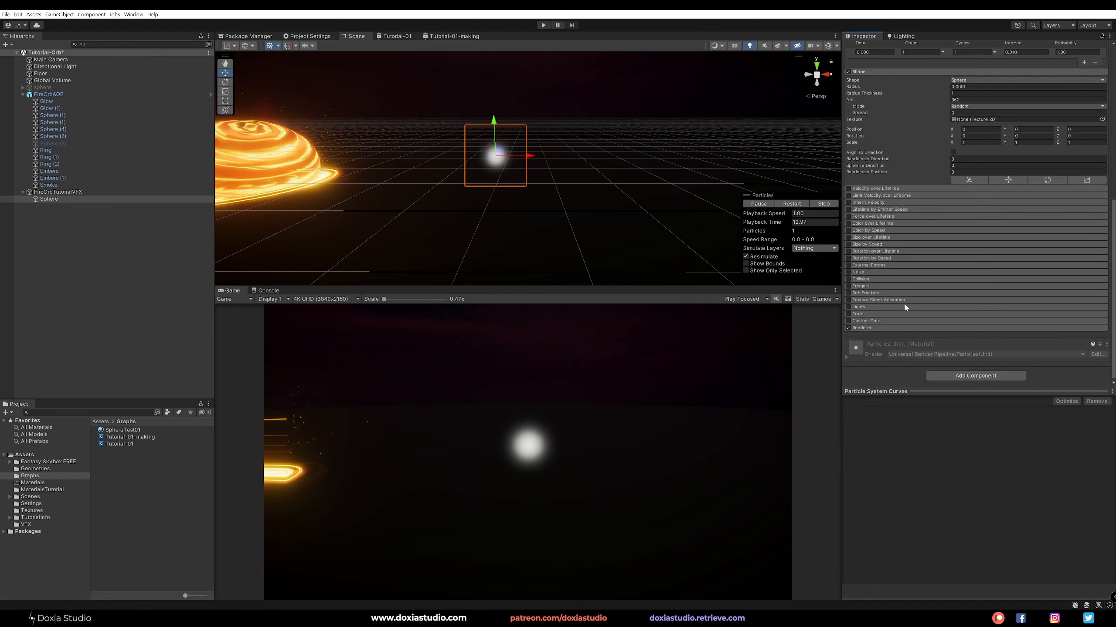
pyautogui.scroll(-4, 923, 303)
pyautogui.click(990, 243)
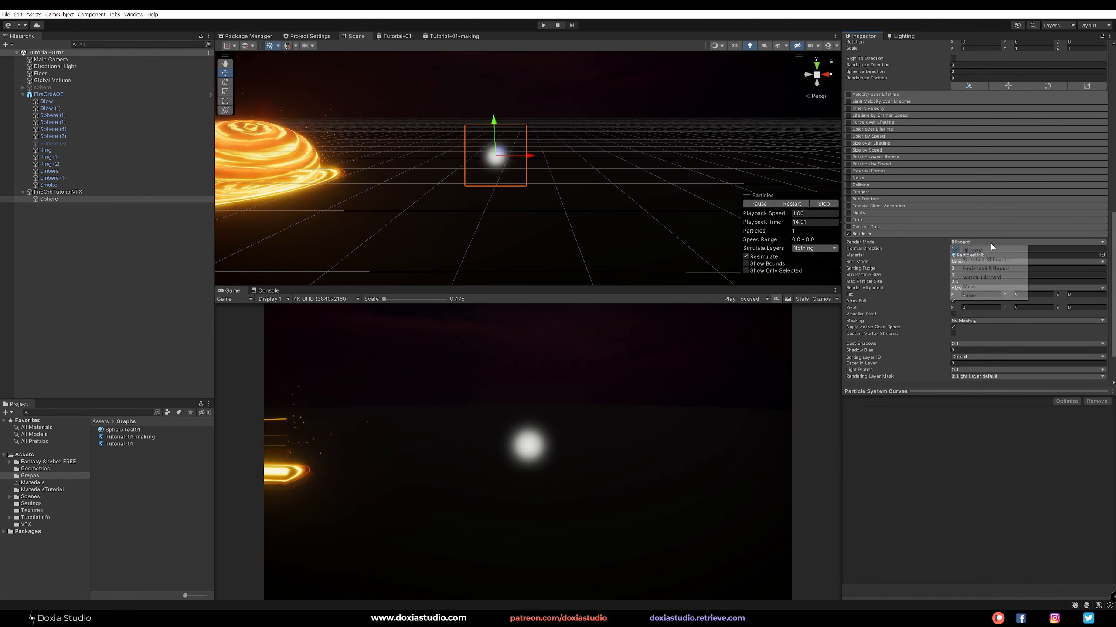
pyautogui.click(979, 286)
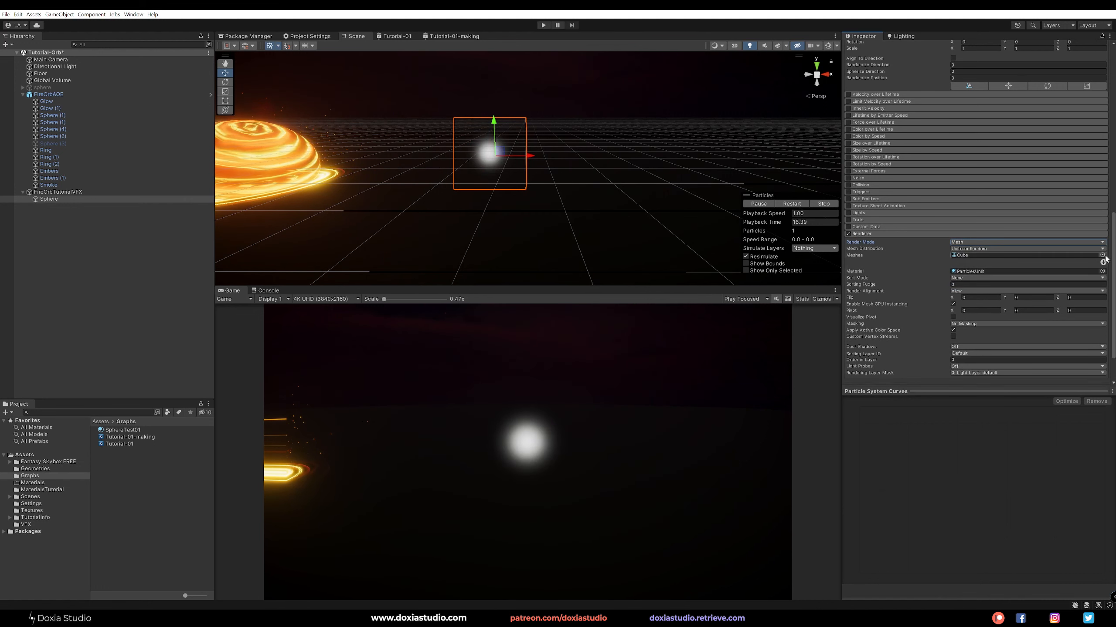
# Step: Use the Sphere mesh for the particle renderer and assign it the SphereTest01 material
pyautogui.click(1103, 256)
pyautogui.moveTo(798, 108); pyautogui.dragTo(650, 91)
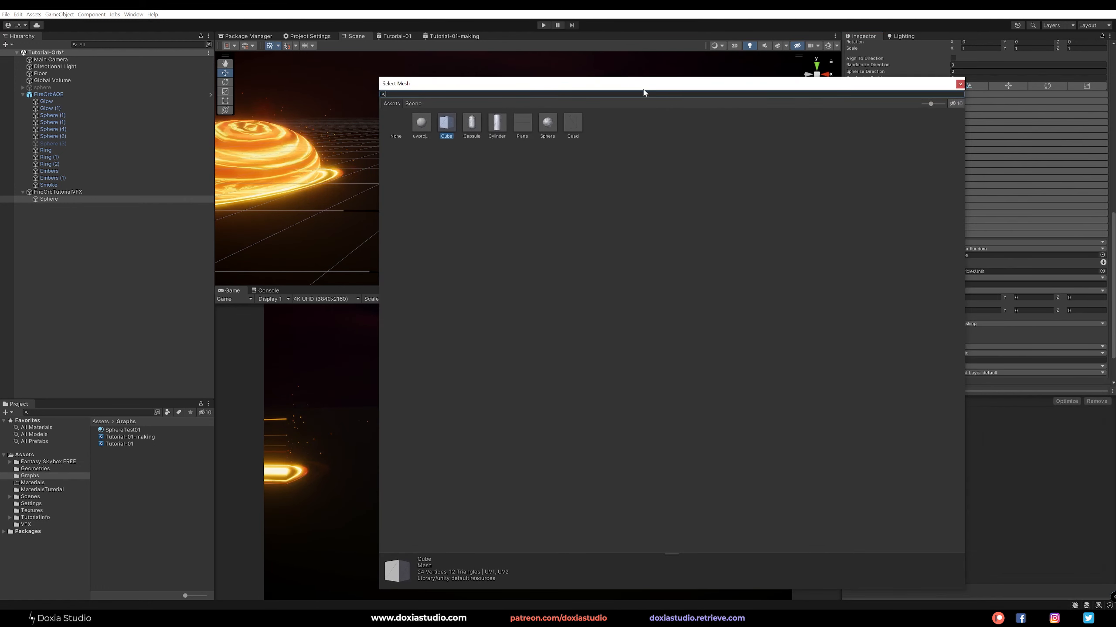
pyautogui.click(554, 124)
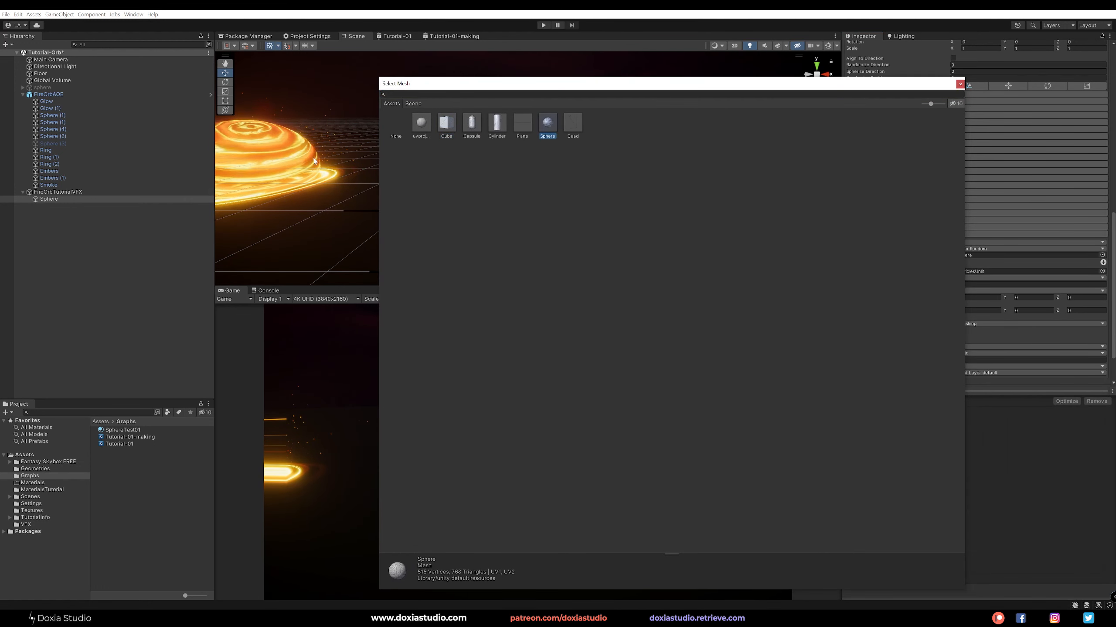
pyautogui.doubleClick(546, 129)
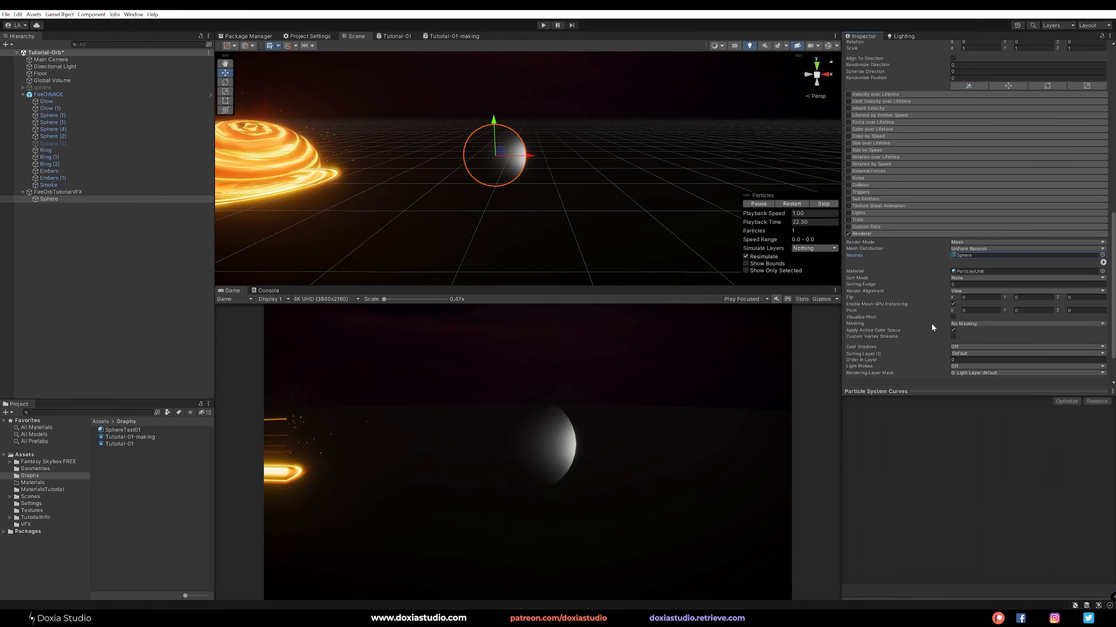
pyautogui.scroll(-1, 909, 273)
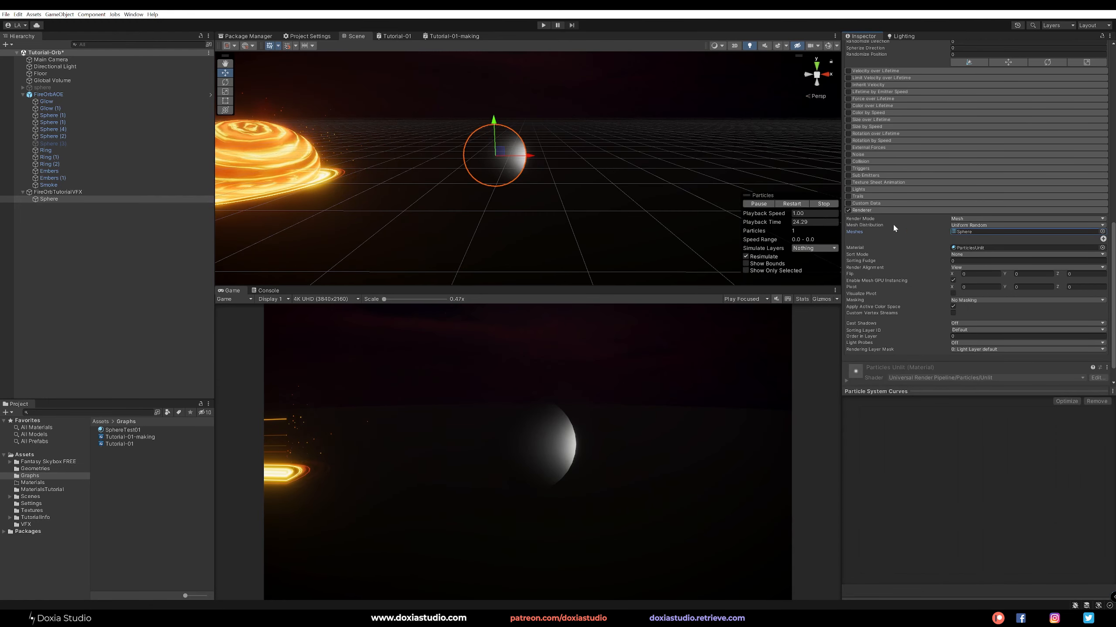
pyautogui.moveTo(122, 433); pyautogui.dragTo(978, 247)
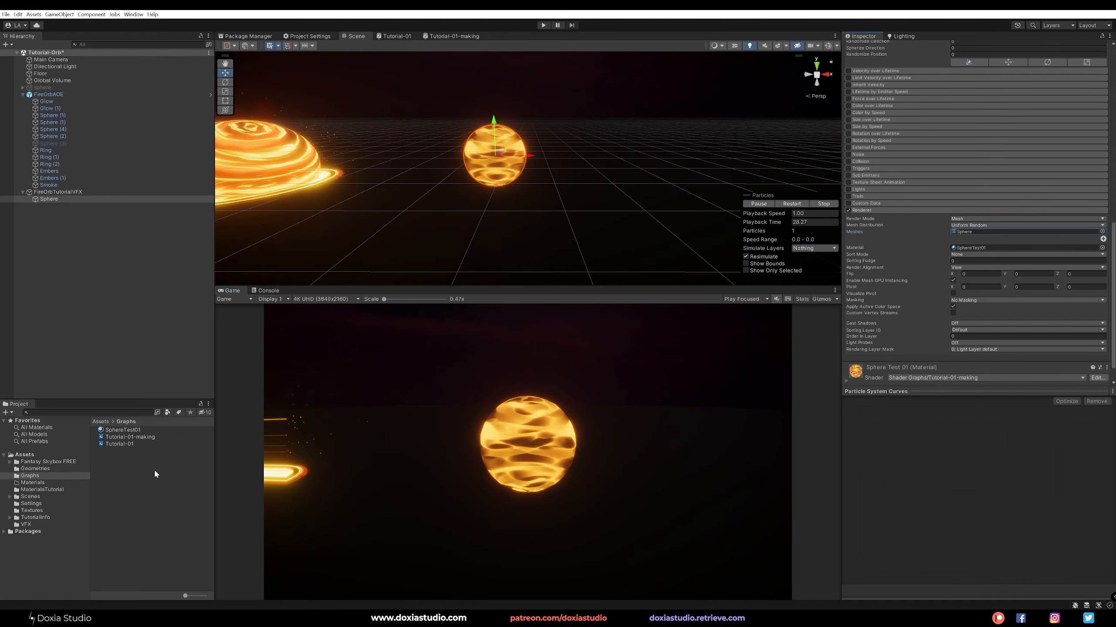
# Step: Set the SphereTest01 material's OffsetSpeed Y to 0 and switch its texture channel from red to green
pyautogui.click(127, 430)
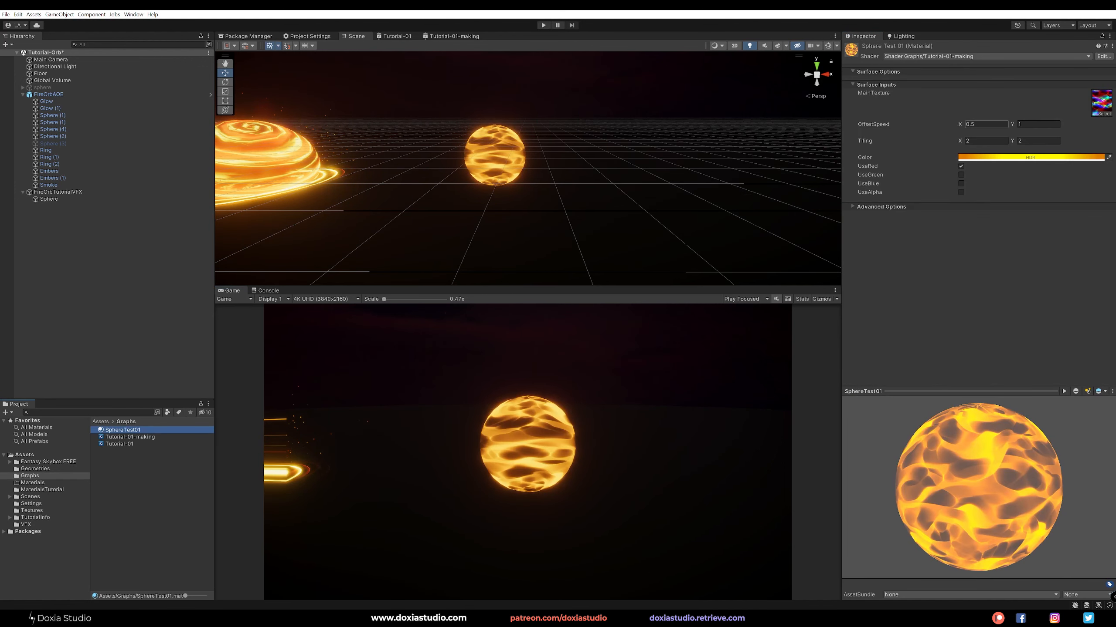
pyautogui.click(1046, 119)
pyautogui.write('0')
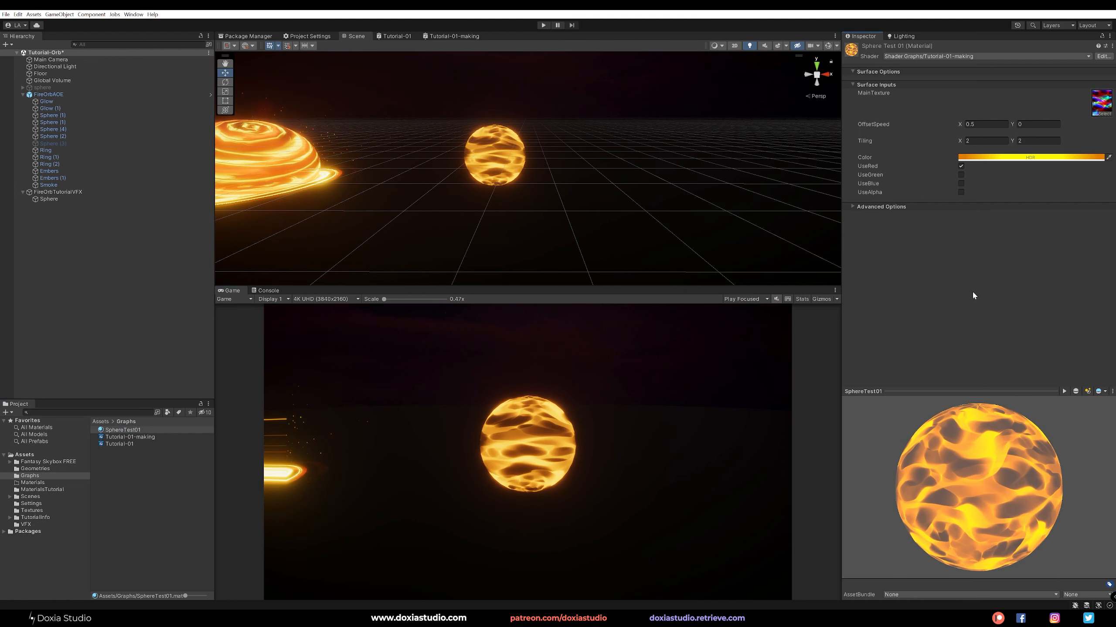
pyautogui.click(961, 166)
pyautogui.click(960, 183)
pyautogui.click(961, 184)
pyautogui.click(960, 175)
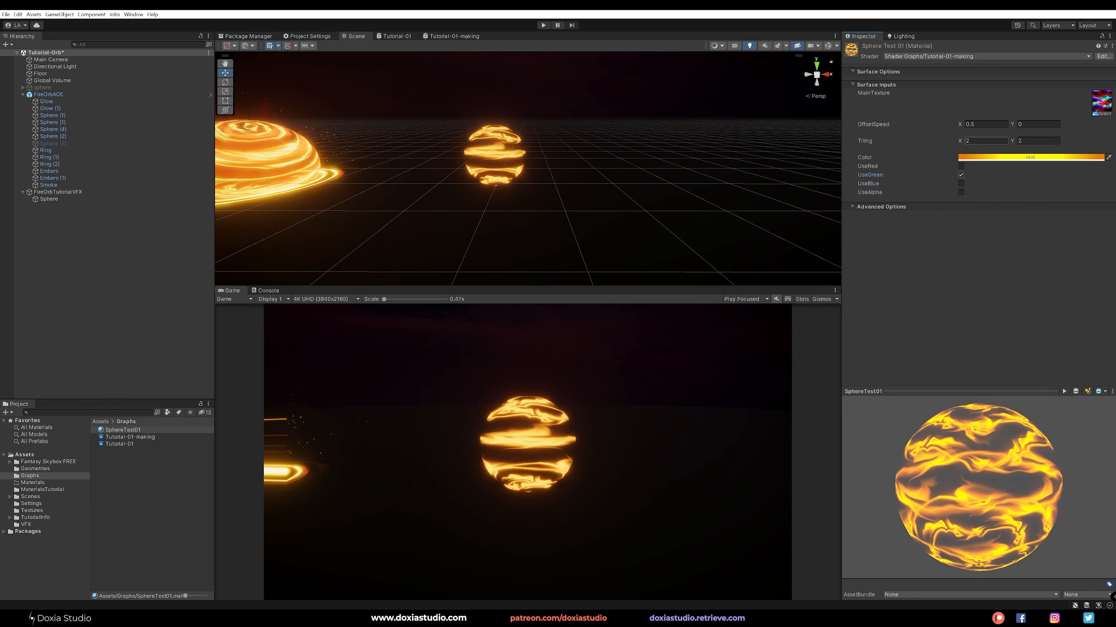
# Step: Set the SphereTest01 material's Tiling Y to 3
pyautogui.click(1019, 140)
pyautogui.write('3')
pyautogui.click(962, 312)
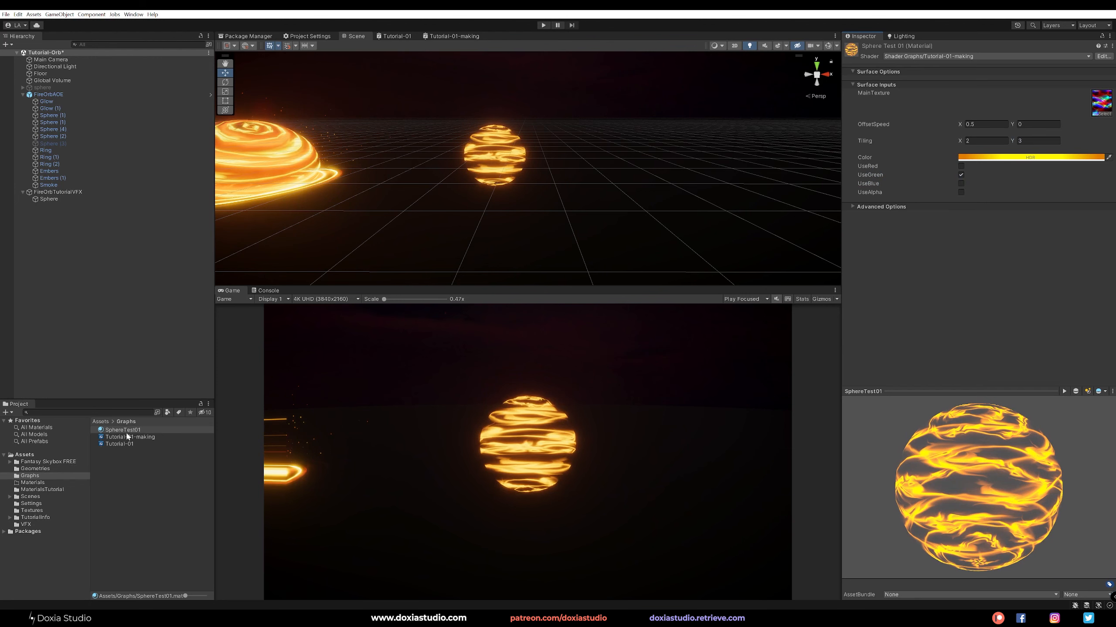
# Step: Set the Sphere particle system's Start Size to 1.5
pyautogui.click(87, 199)
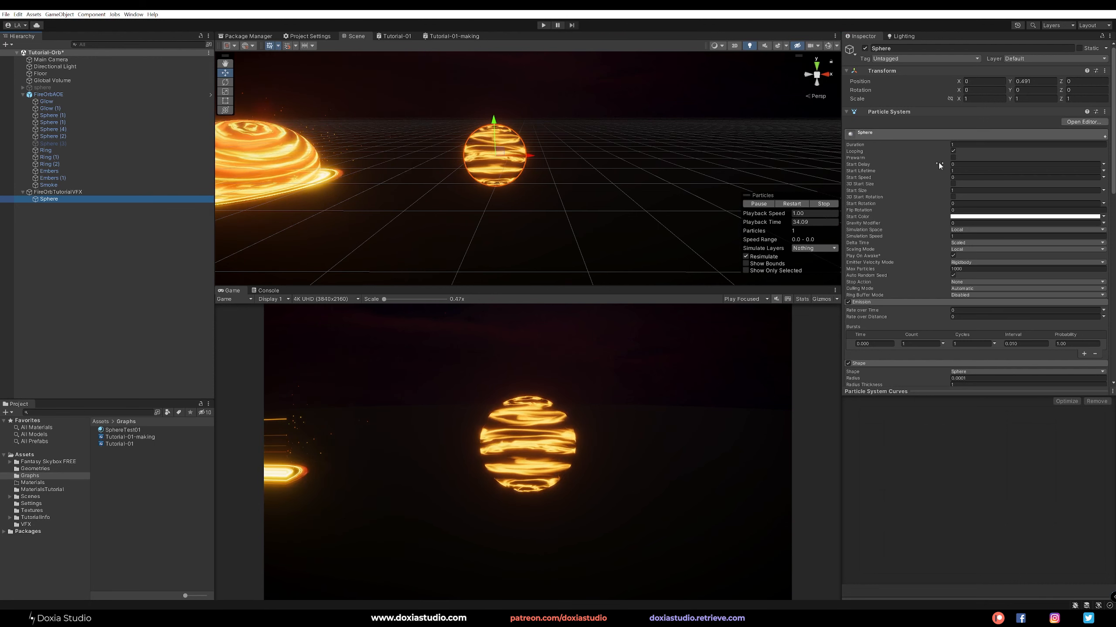
pyautogui.moveTo(943, 191); pyautogui.dragTo(960, 194)
pyautogui.write('1')
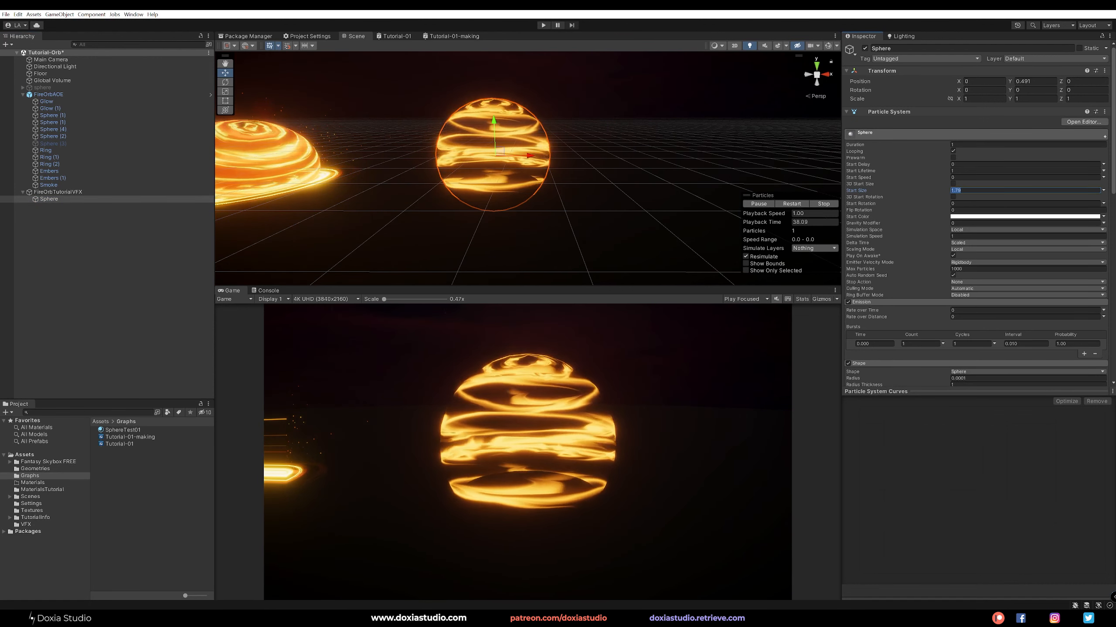
pyautogui.write('.5')
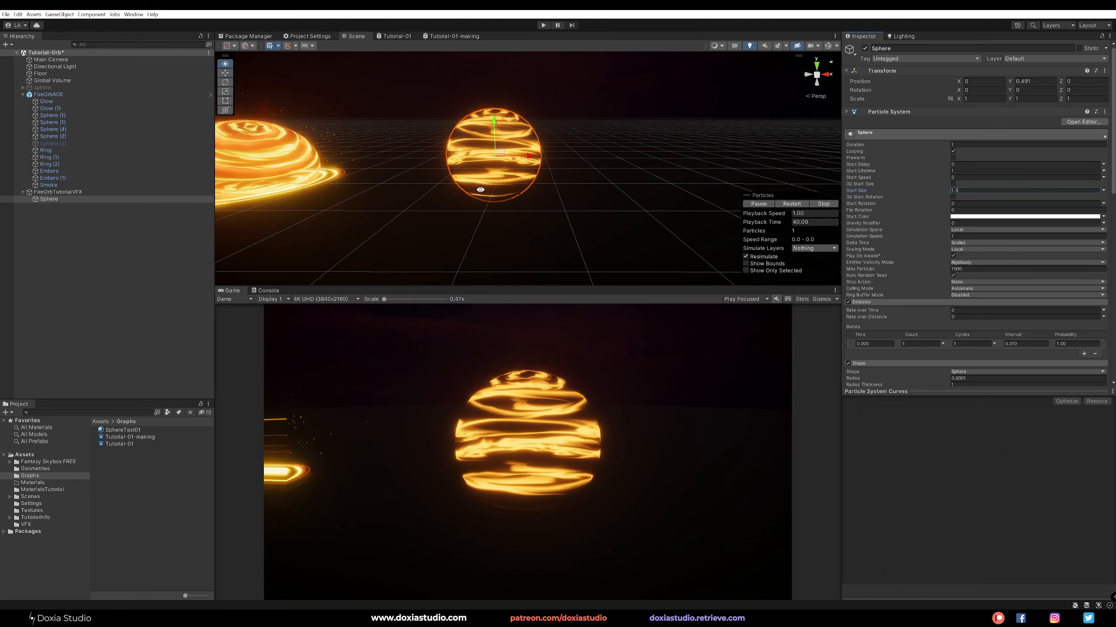
pyautogui.keyDown('alt'); pyautogui.moveTo(482, 190); pyautogui.dragTo(505, 182); pyautogui.keyUp('alt')
pyautogui.click(160, 212)
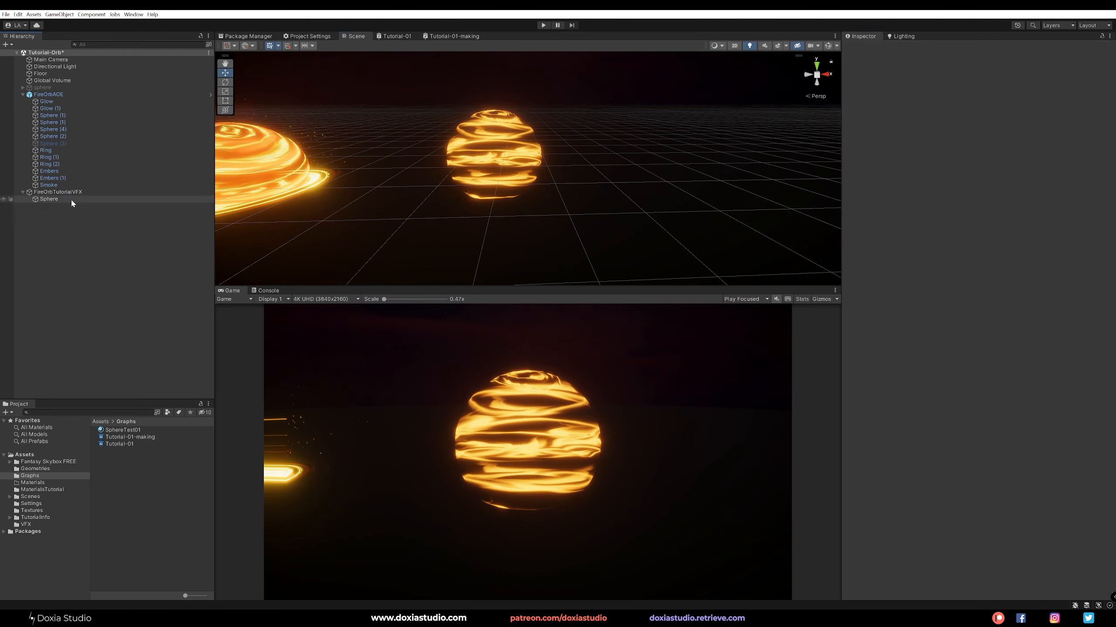
# Step: Duplicate the Sphere particle system under FireOrbTutorialVFX and the SphereTest01 material in the Graphs folder
pyautogui.click(71, 199)
pyautogui.hotkey('ctrl', 'd')
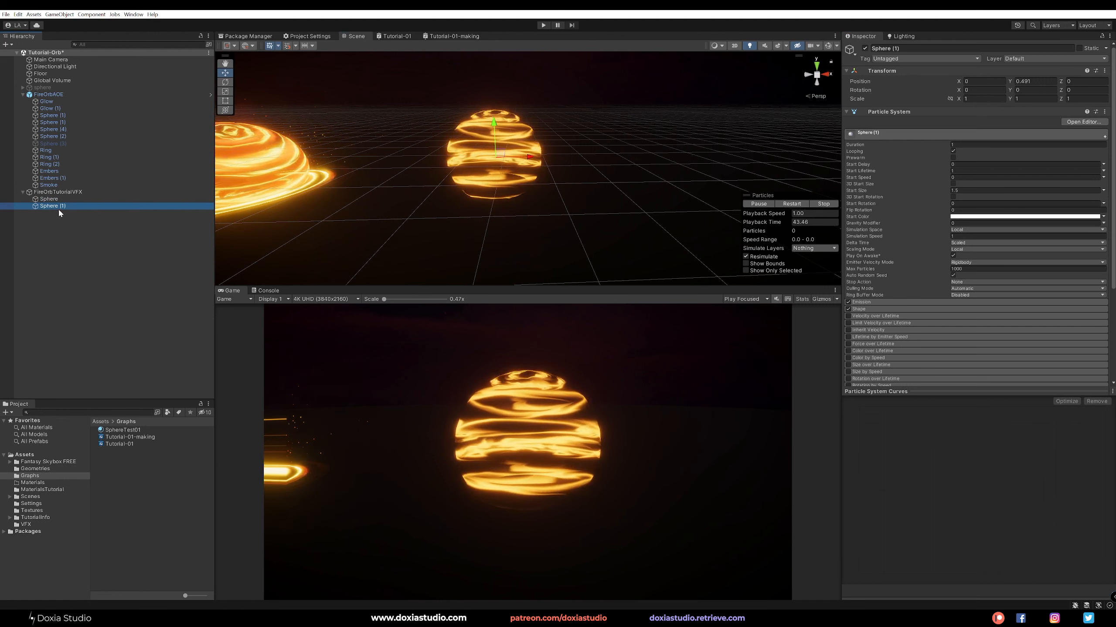
pyautogui.click(134, 431)
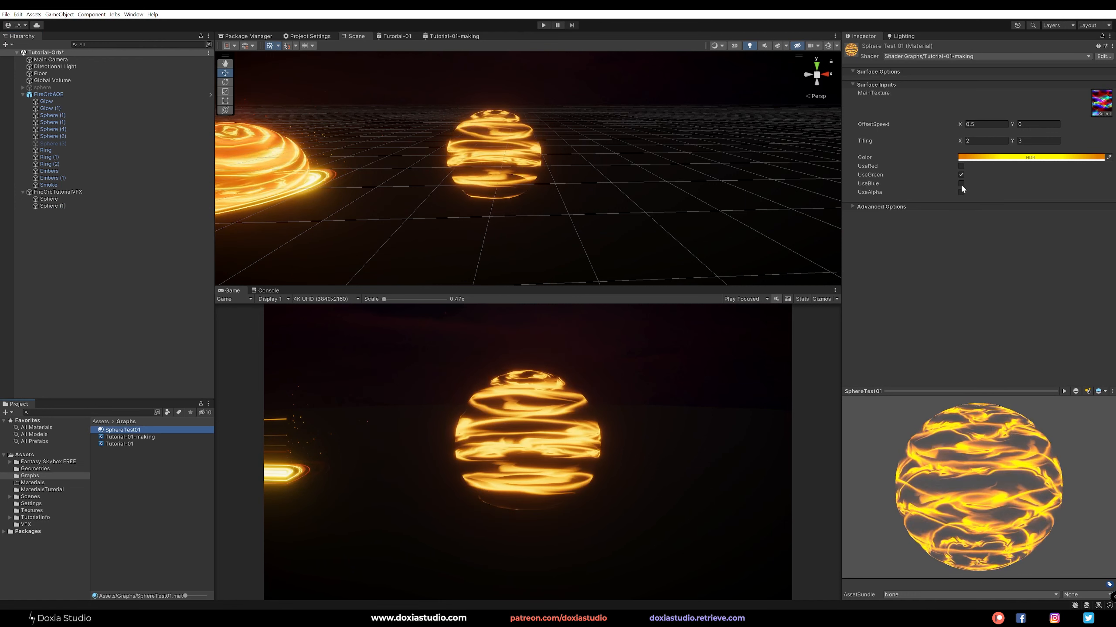
pyautogui.hotkey('ctrl', 'd')
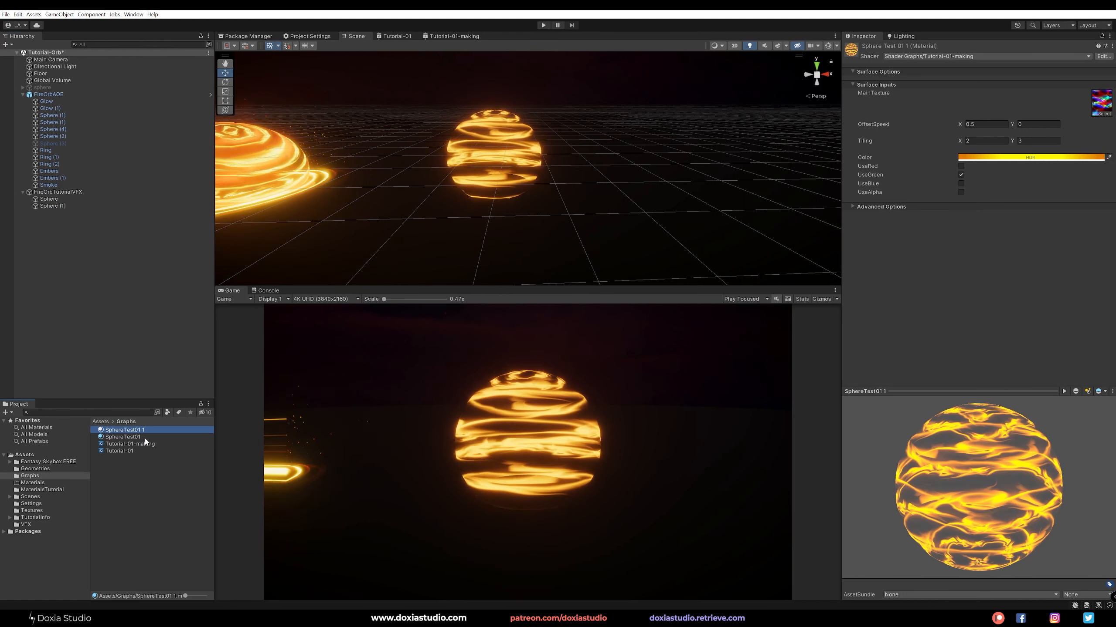
# Step: Rename the duplicated material to SphereMat2
pyautogui.click(141, 430)
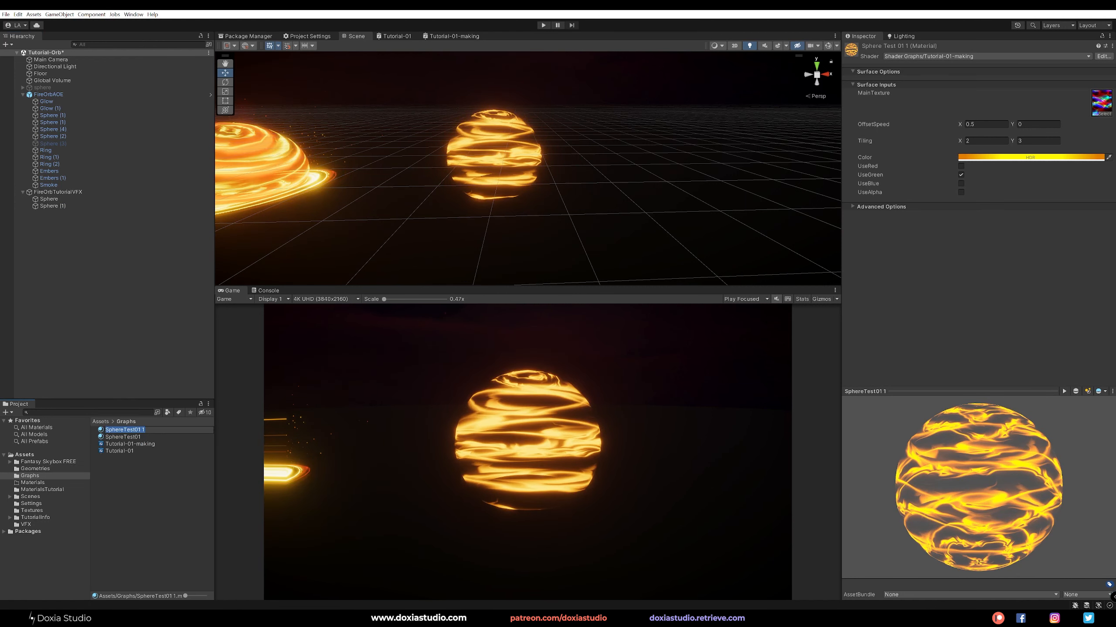
pyautogui.write('3')
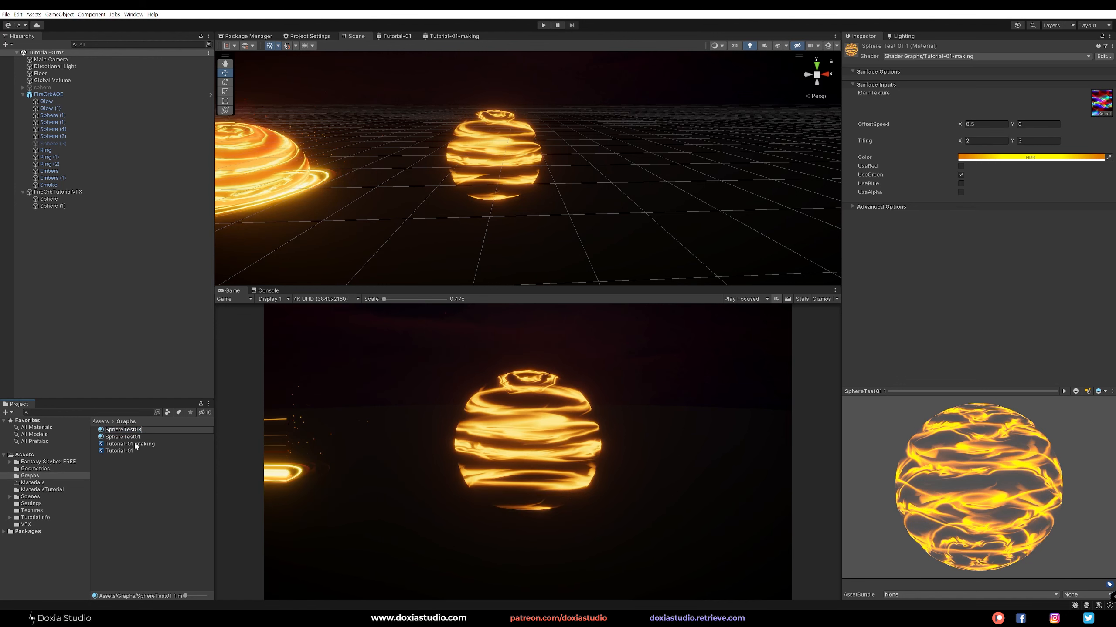
pyautogui.press('BackSpace')
pyautogui.press('BackSpace')
pyautogui.press('BackSpace')
pyautogui.press('BackSpace')
pyautogui.press('BackSpace')
pyautogui.press('BackSpace')
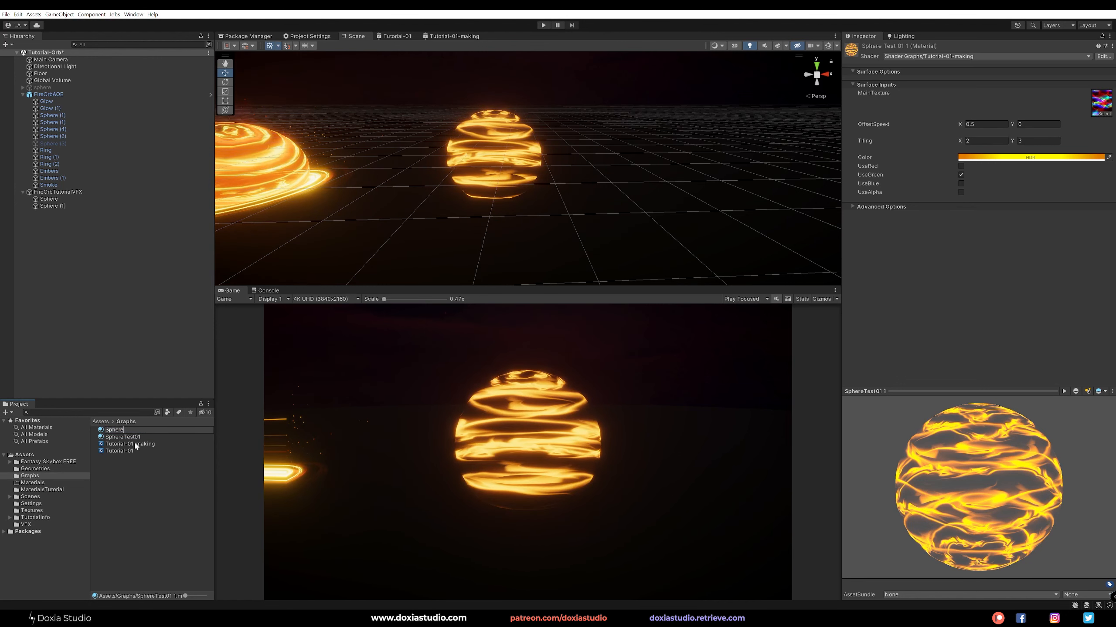
pyautogui.write('Mat2')
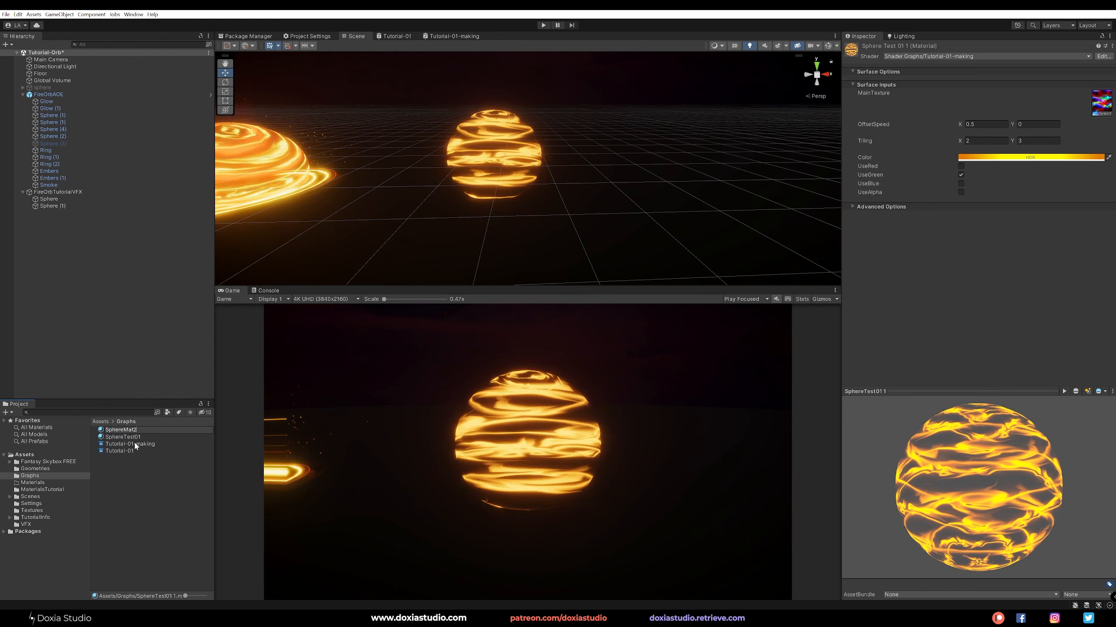
pyautogui.press('Return')
# Step: Rename the original SphereTest01 material to SphereMat1
pyautogui.press('Down')
pyautogui.press('F2')
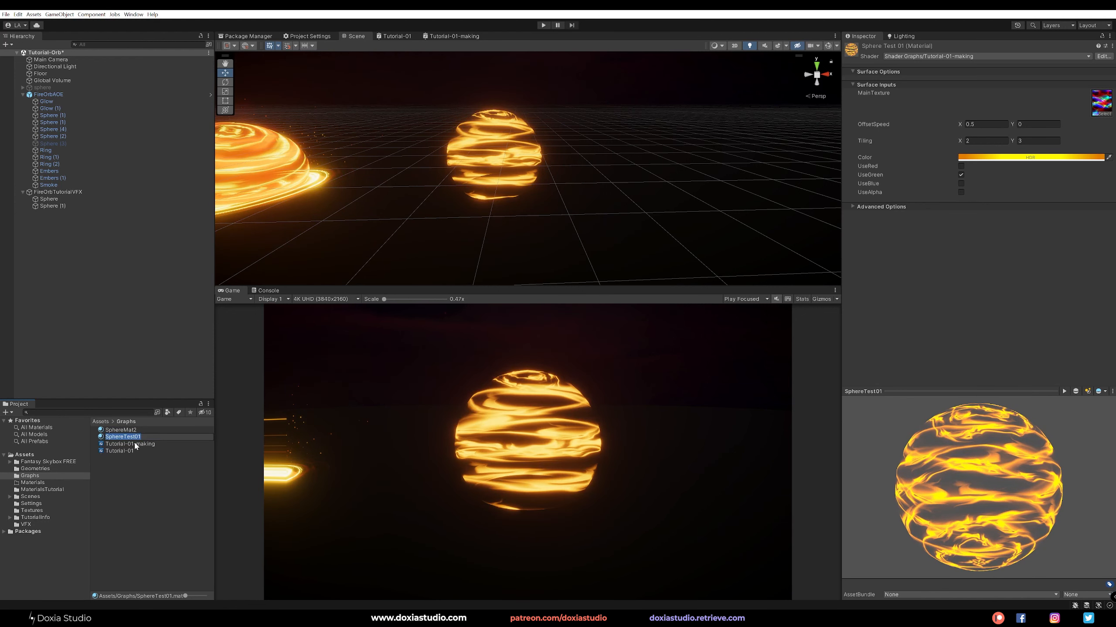
pyautogui.write('SphereM')
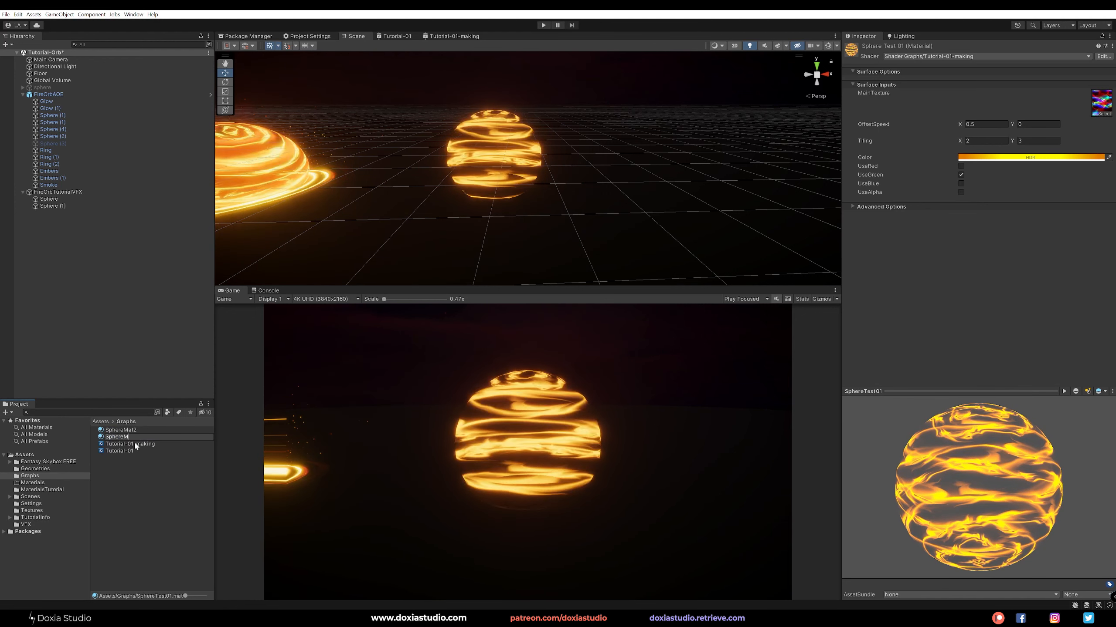
pyautogui.write('at1')
pyautogui.press('Return')
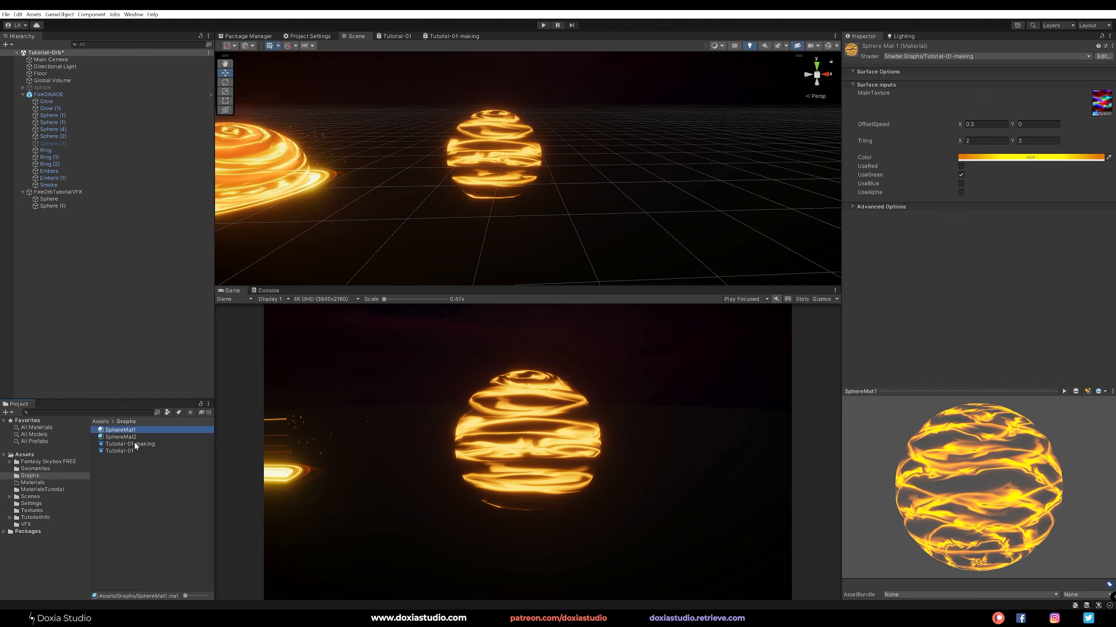
# Step: Assign the SphereMat2 material to the Sphere (1) particle system and check it in the Renderer module
pyautogui.click(52, 206)
pyautogui.moveTo(124, 437); pyautogui.dragTo(172, 275)
pyautogui.moveTo(60, 203); pyautogui.dragTo(54, 204)
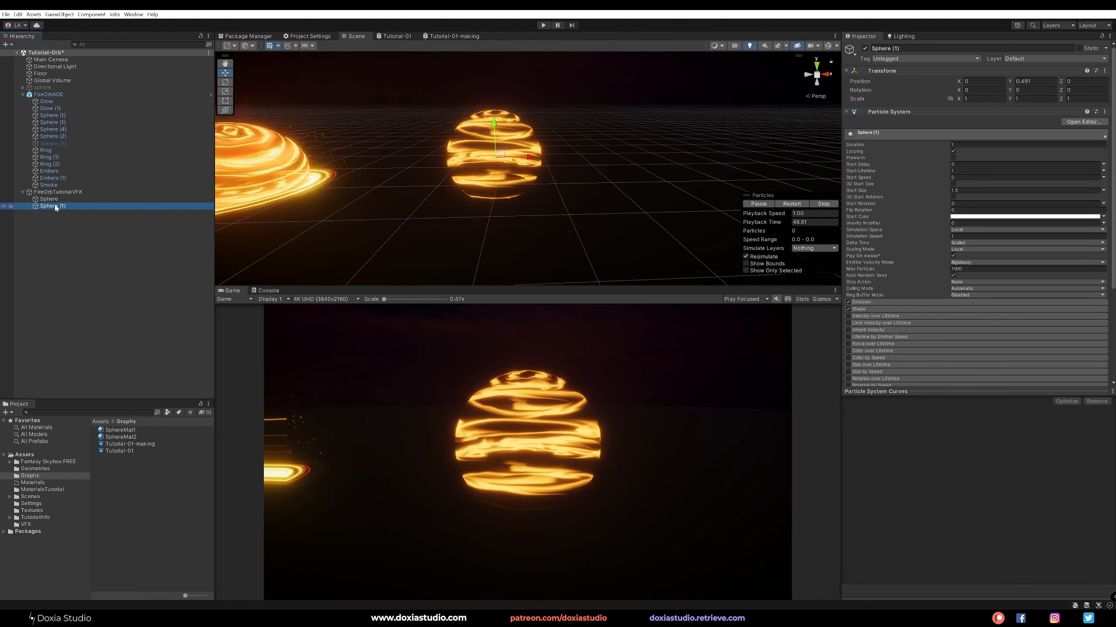
pyautogui.scroll(-5, 880, 332)
pyautogui.click(879, 328)
pyautogui.scroll(-4, 979, 296)
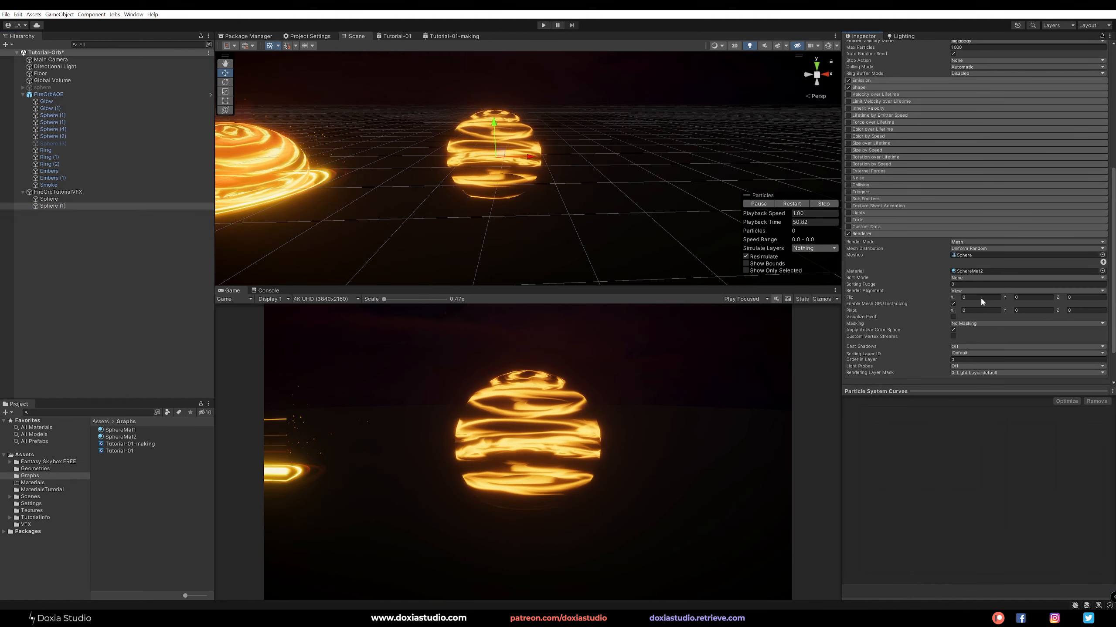
# Step: Switch the SphereMat2 material's texture channel from green to red
pyautogui.click(120, 437)
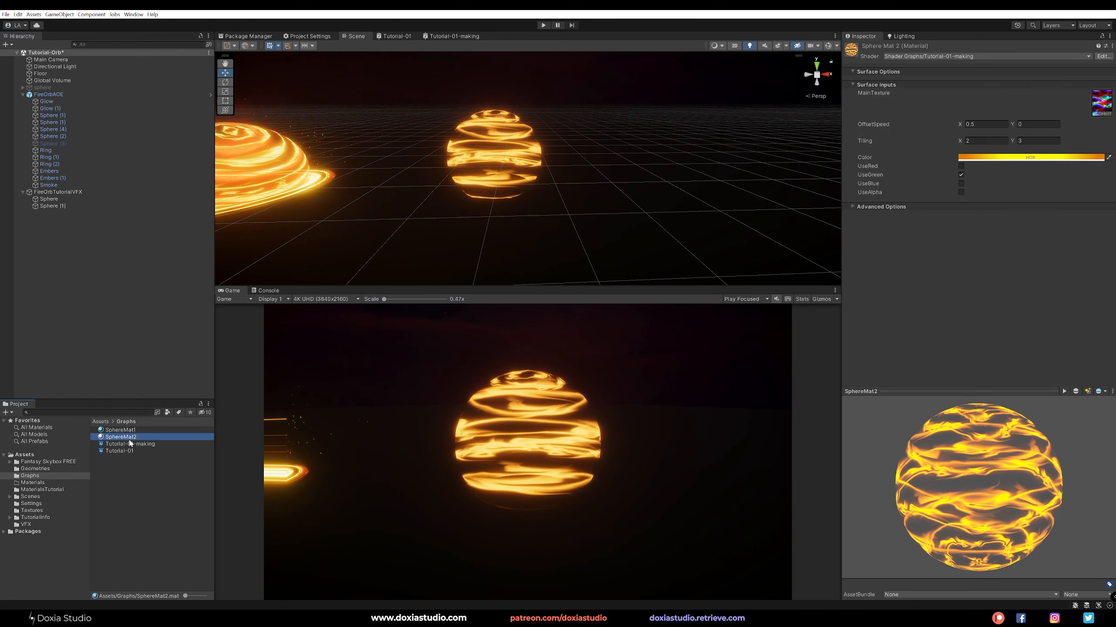
pyautogui.click(960, 175)
pyautogui.click(960, 166)
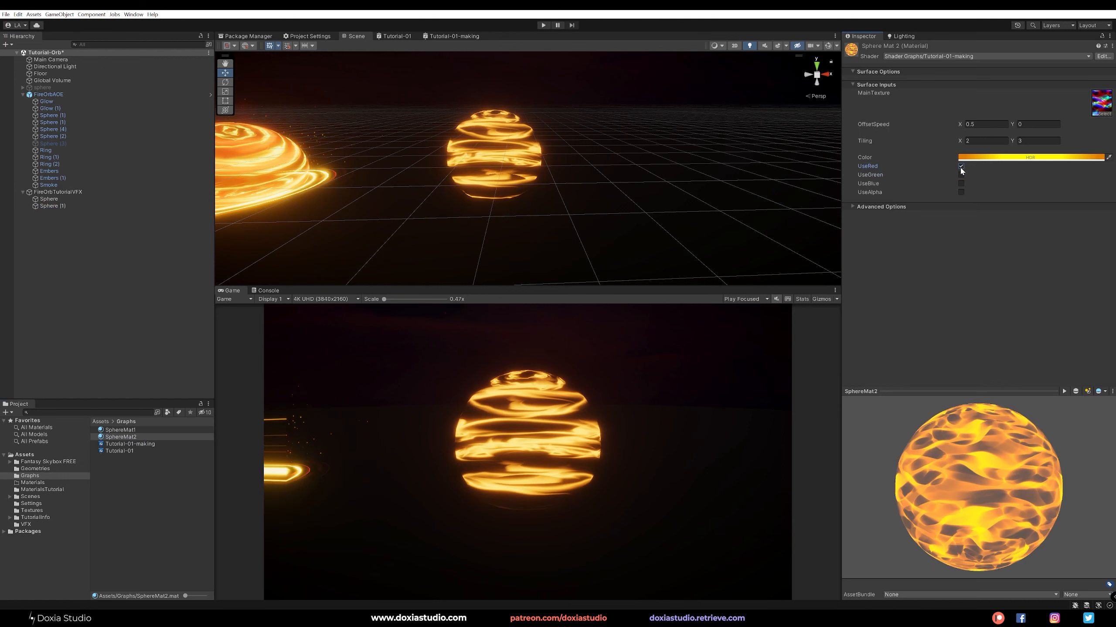
# Step: Set the SphereMat2 material's tiling to 1 in X and 1 in Y and its OffsetSpeed X to 0.3
pyautogui.click(983, 141)
pyautogui.write('1')
pyautogui.press('Tab')
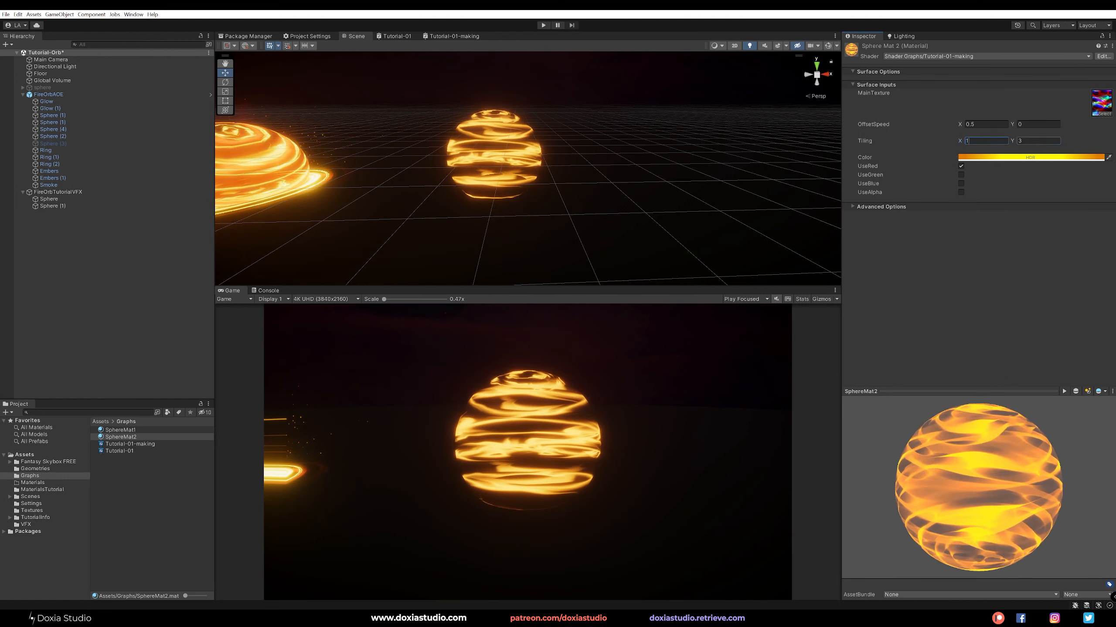
pyautogui.write('1')
pyautogui.click(980, 125)
pyautogui.write('0.3')
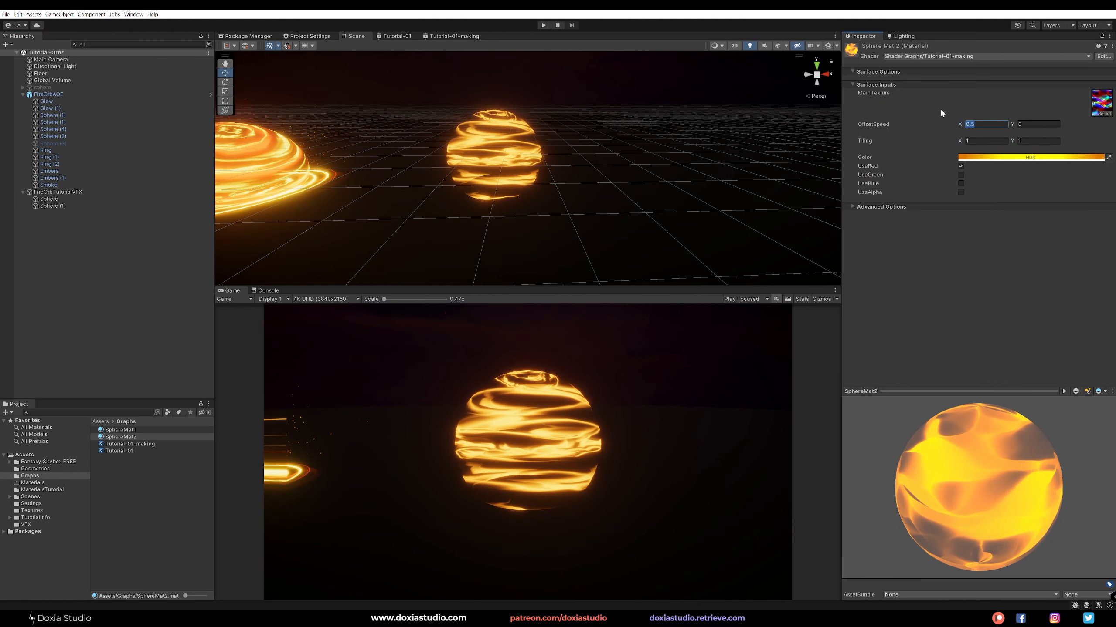
# Step: Change SphereMat2's HDR color to red (about H 1, S 96, V 75) and restart playback of the whole FireOrbTutorialVFX effect
pyautogui.click(1002, 157)
pyautogui.moveTo(1097, 217); pyautogui.dragTo(1103, 225)
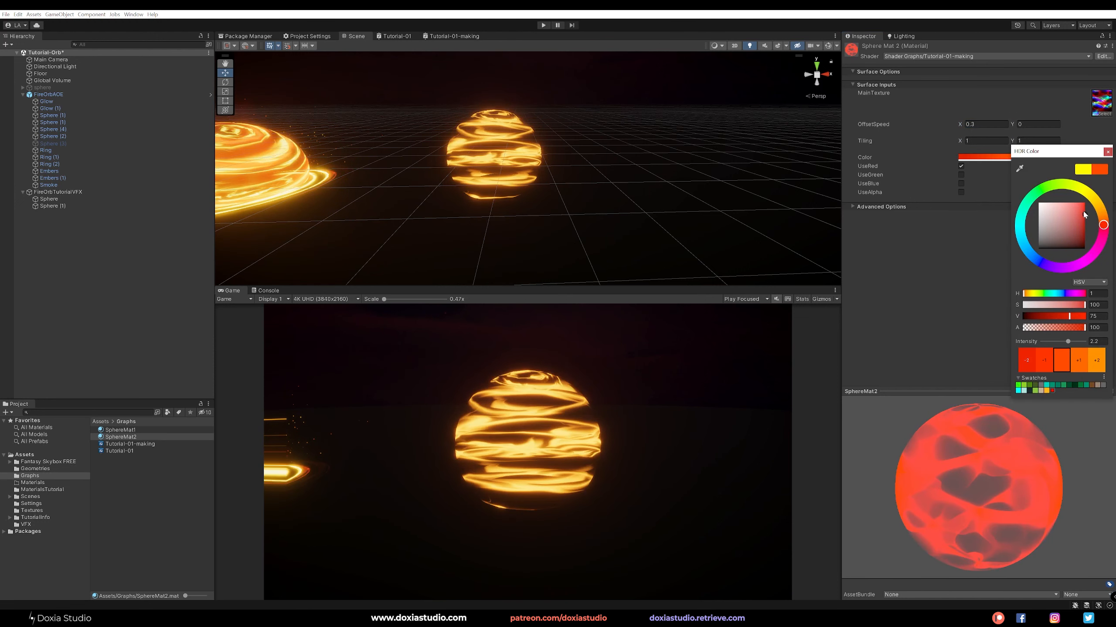
pyautogui.click(1083, 206)
pyautogui.click(1108, 152)
pyautogui.click(76, 206)
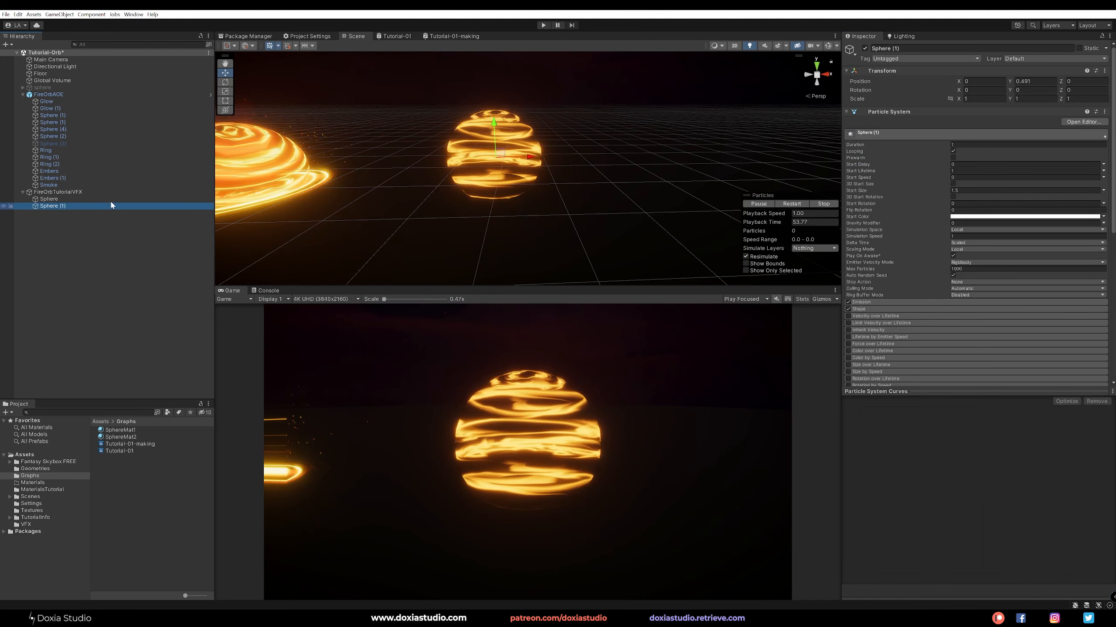
pyautogui.click(178, 192)
pyautogui.click(785, 204)
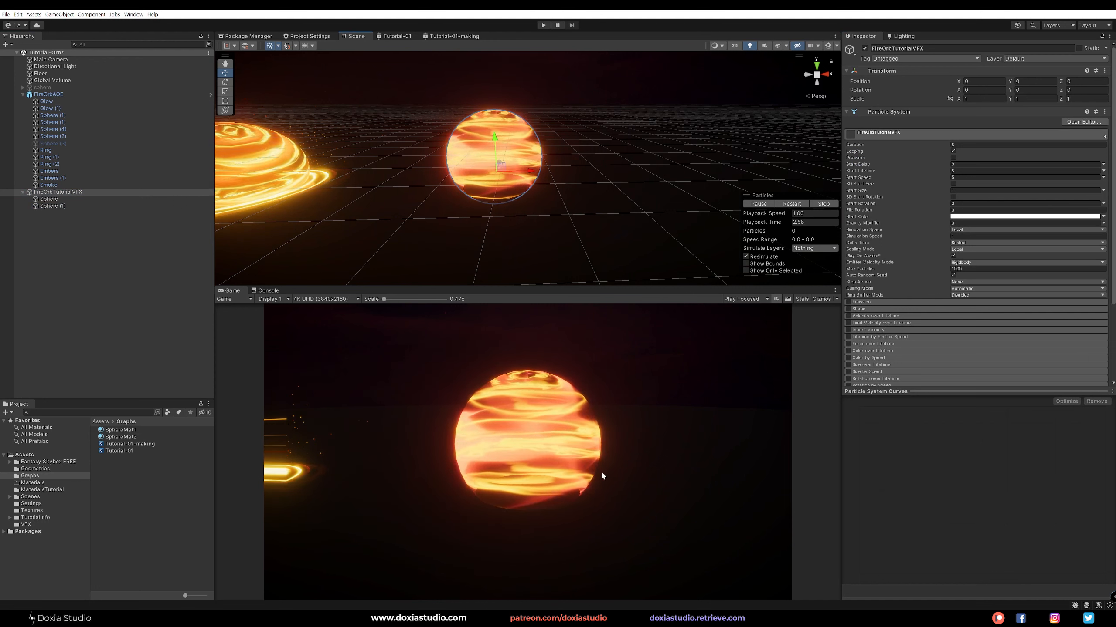
# Step: Set the SphereMat2 material's tiling to X 2 and Y 4 and preview the result on the orb
pyautogui.click(100, 437)
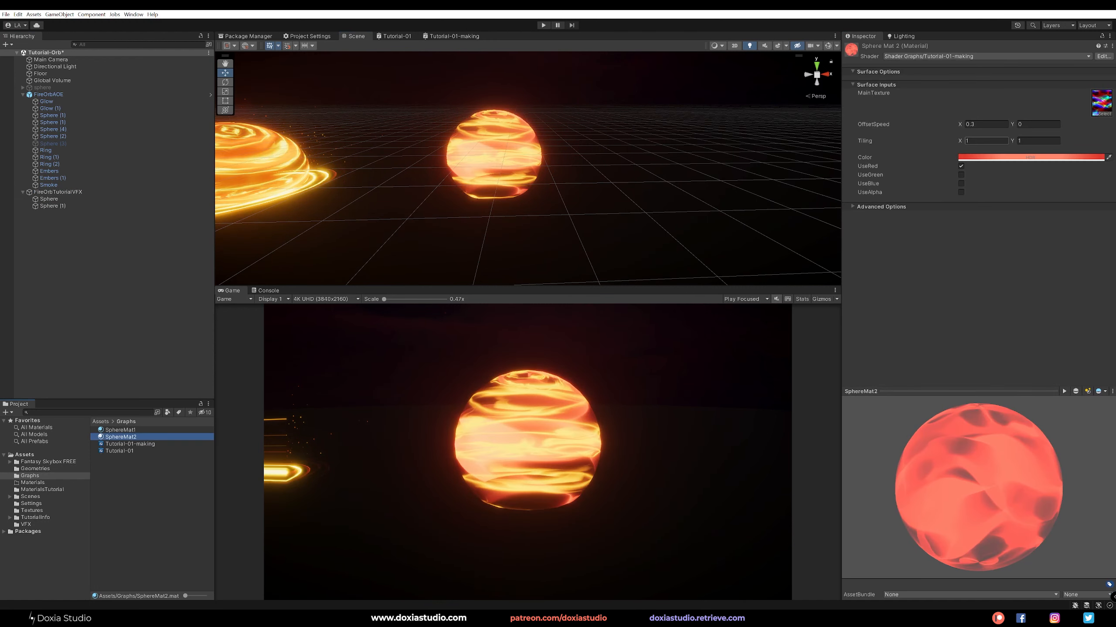
pyautogui.click(984, 141)
pyautogui.write('2')
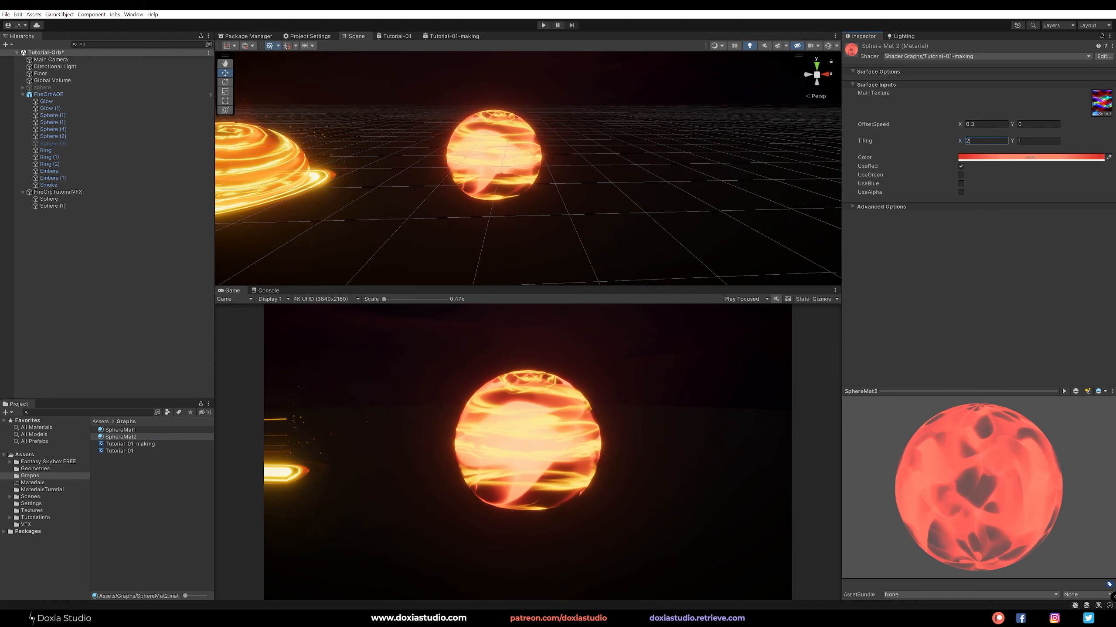
pyautogui.click(1035, 140)
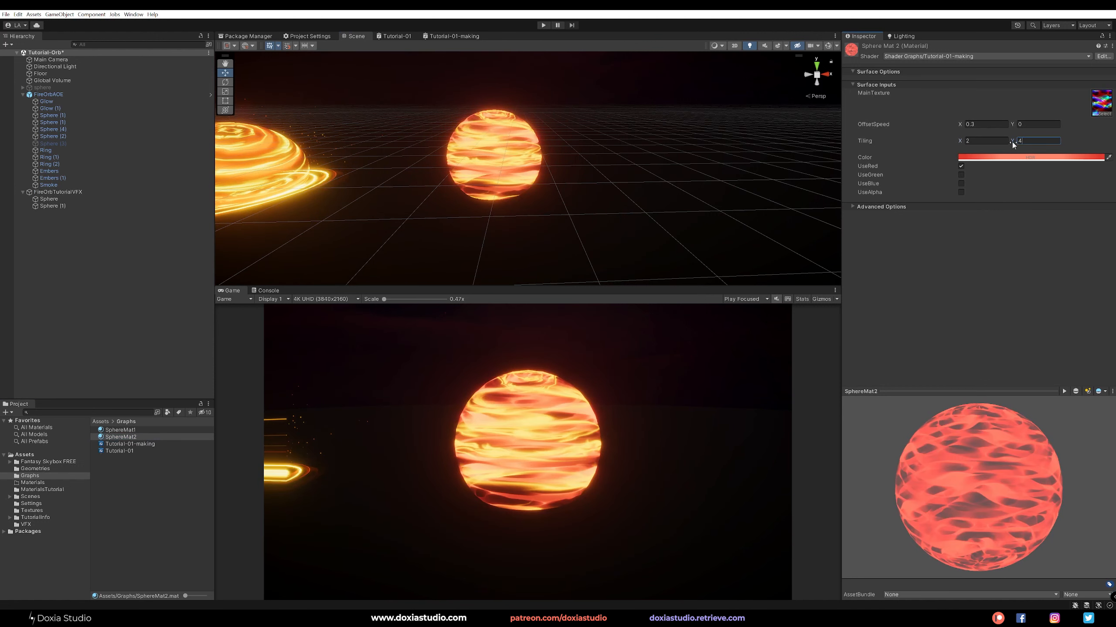
pyautogui.click(77, 192)
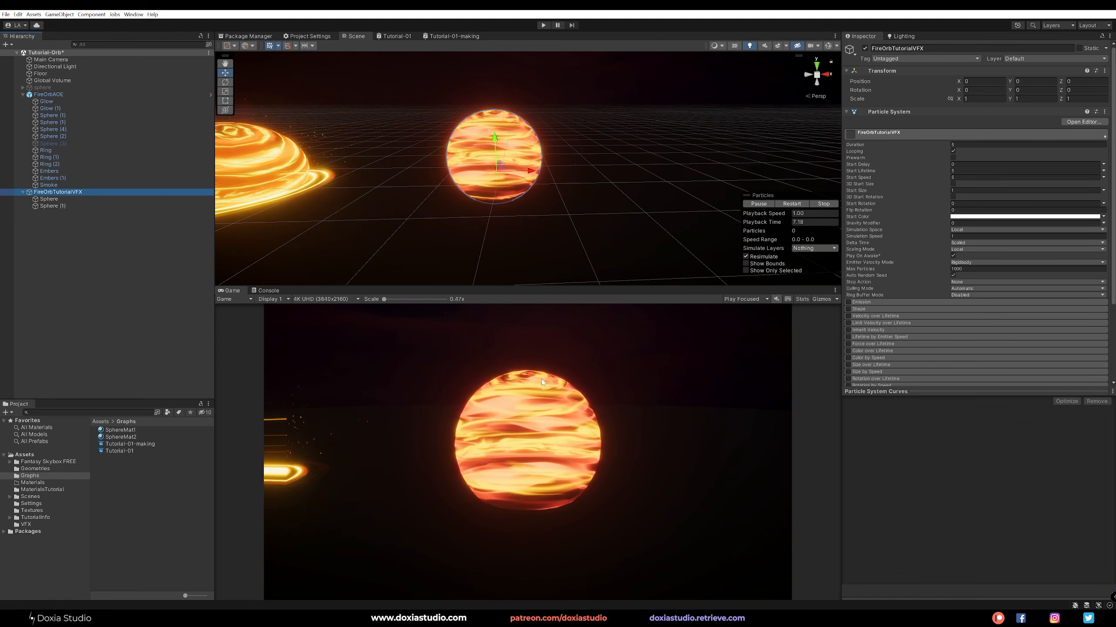
pyautogui.click(83, 205)
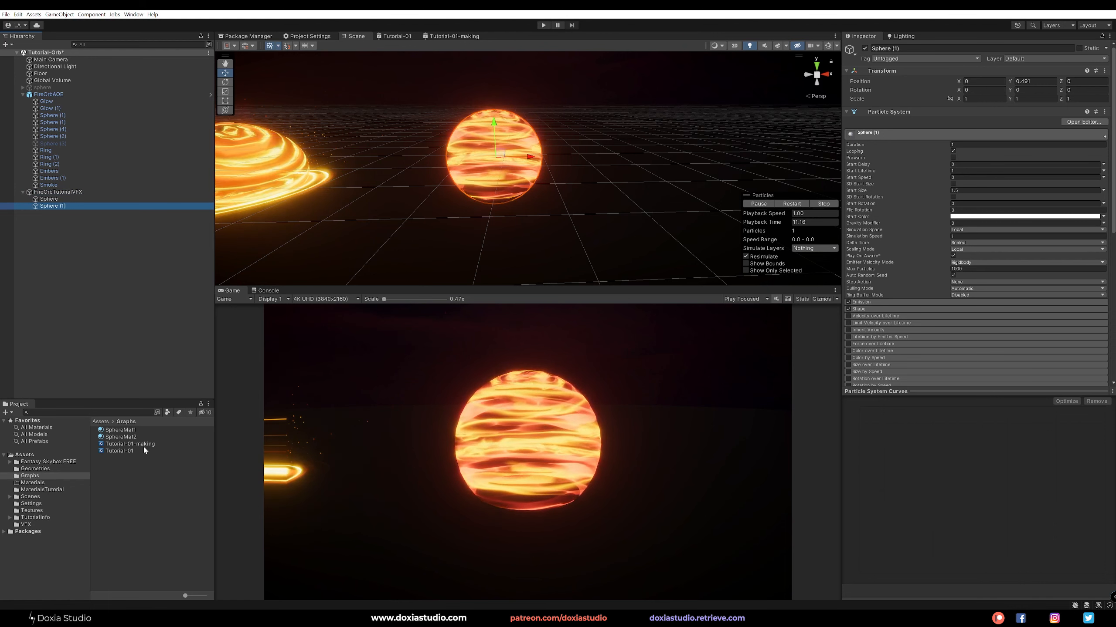
# Step: Try an OffsetSpeed X of 0.2 on SphereMat2, then set it back to 0.3
pyautogui.click(121, 436)
pyautogui.click(984, 124)
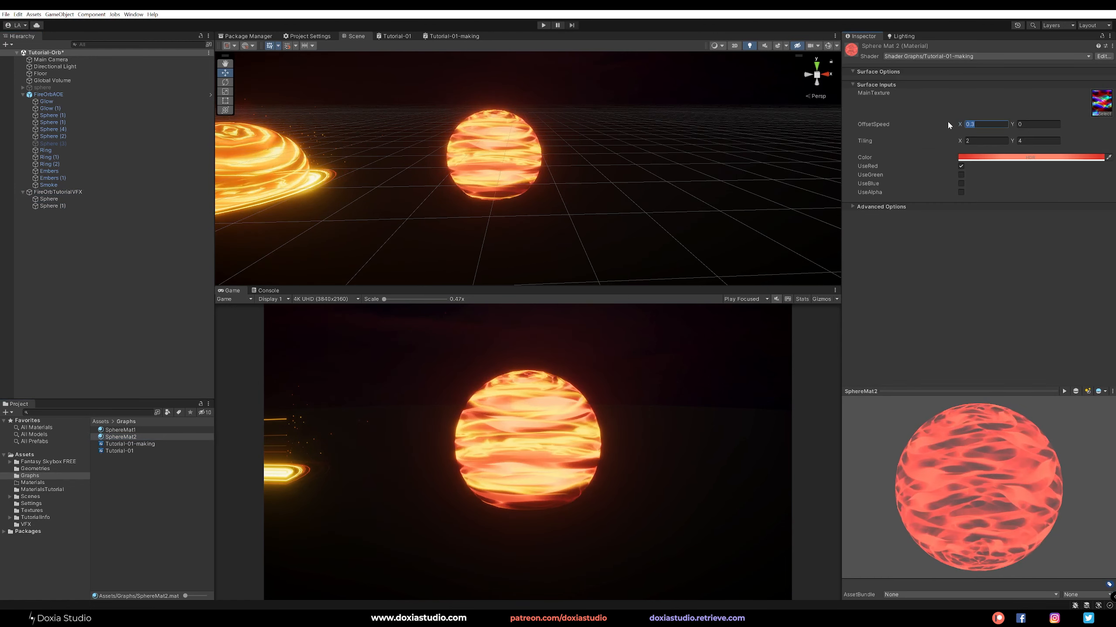
pyautogui.write('0.')
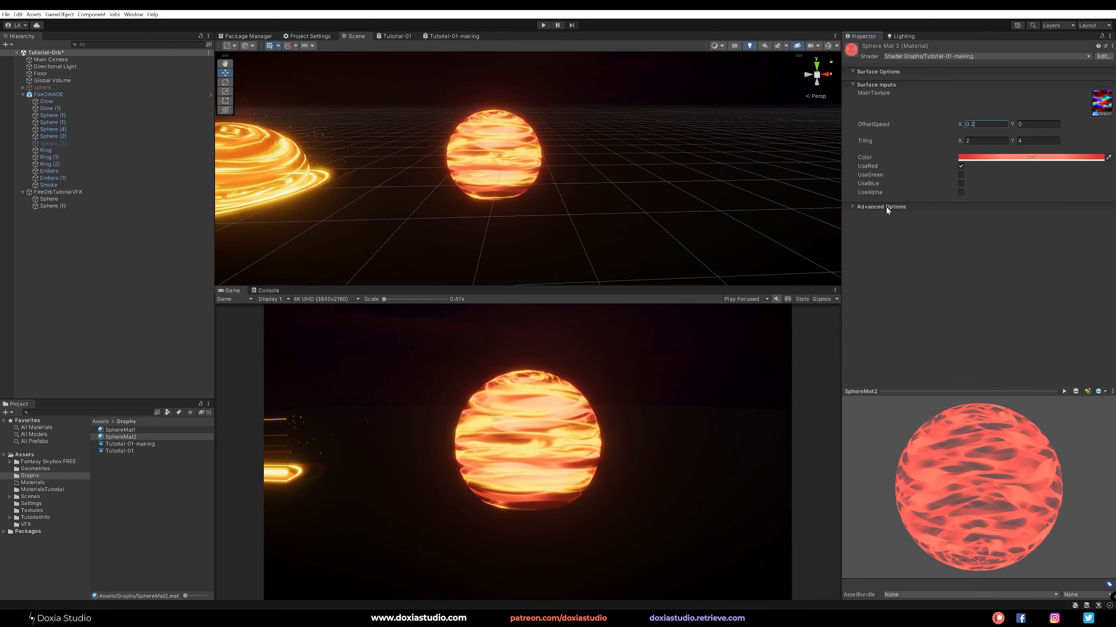
pyautogui.moveTo(979, 123); pyautogui.dragTo(954, 120)
pyautogui.write('0.3')
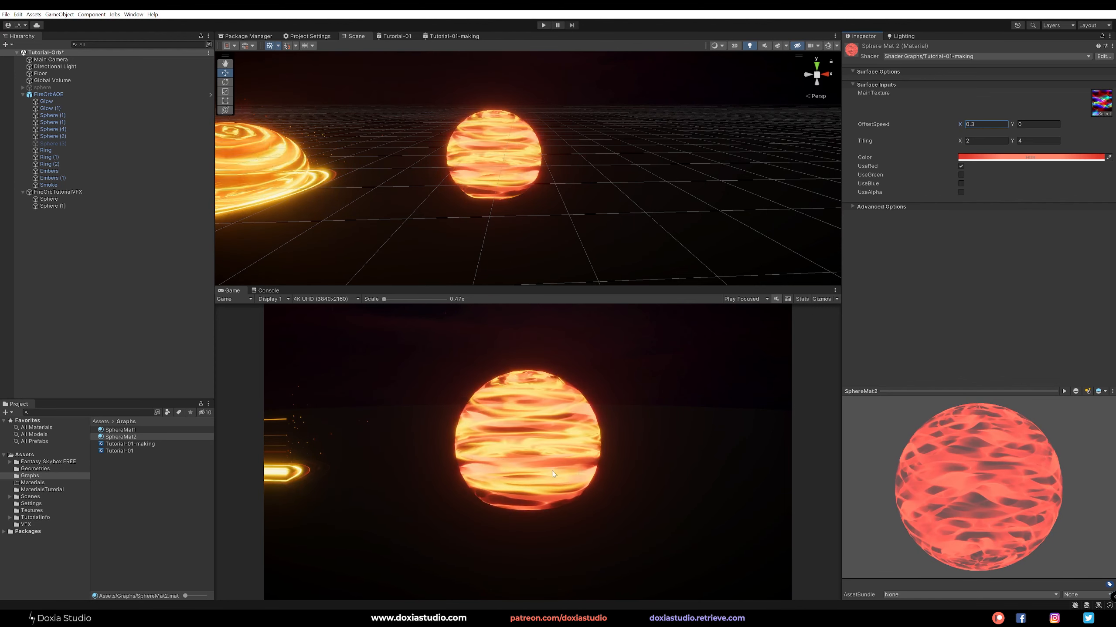
# Step: Examine the Sorting Layer ID and Order in Layer settings in the Sphere particle system's Renderer module
pyautogui.click(76, 205)
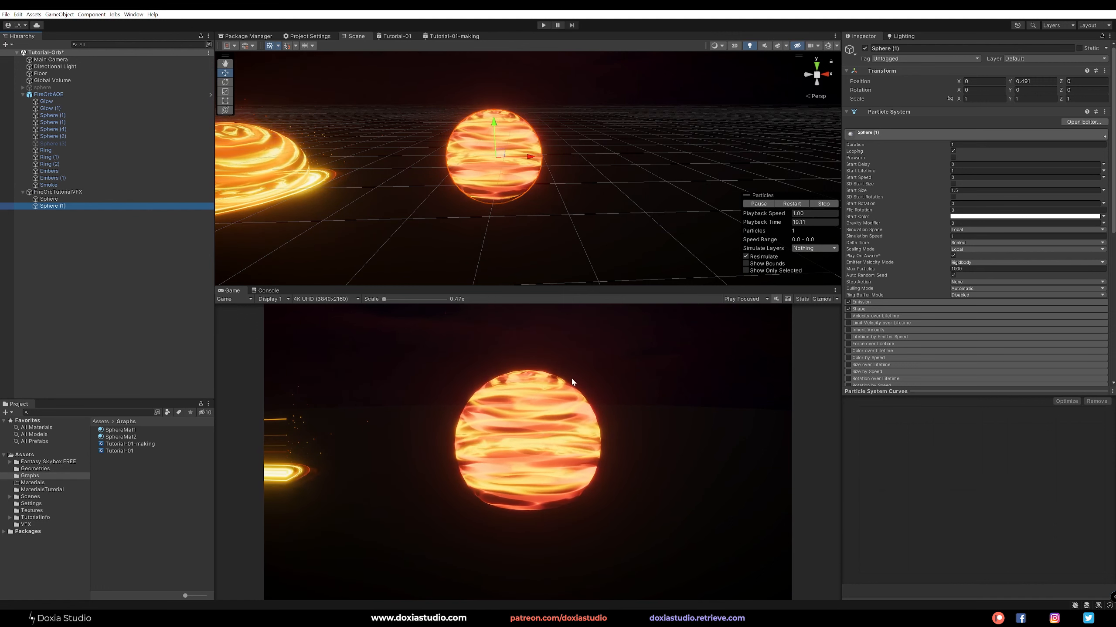
pyautogui.click(146, 199)
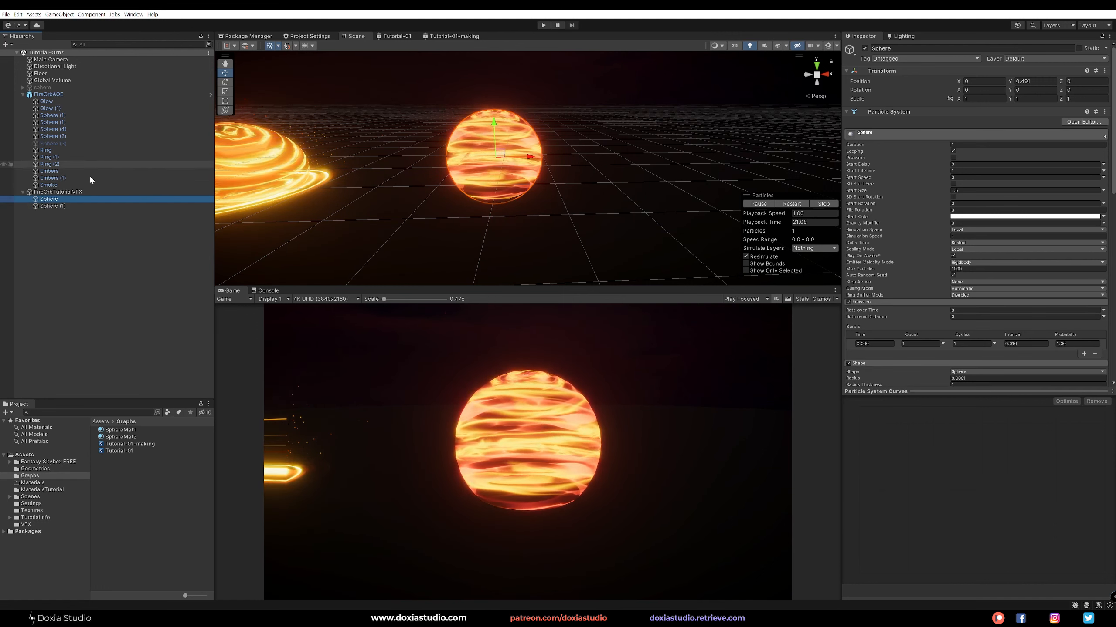
pyautogui.scroll(-15, 914, 344)
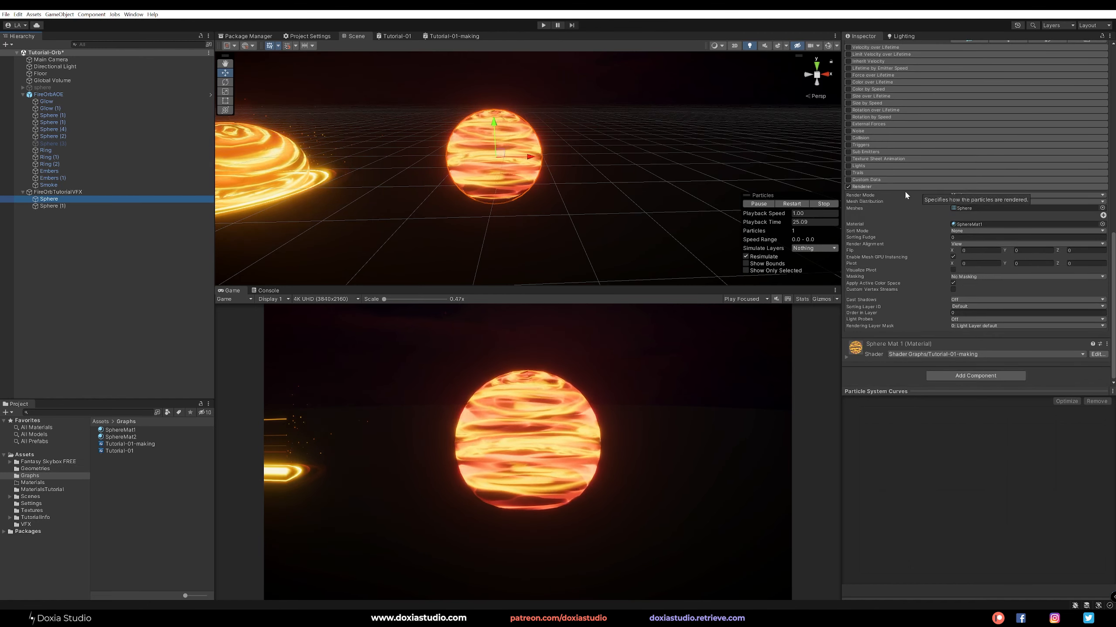
pyautogui.click(969, 307)
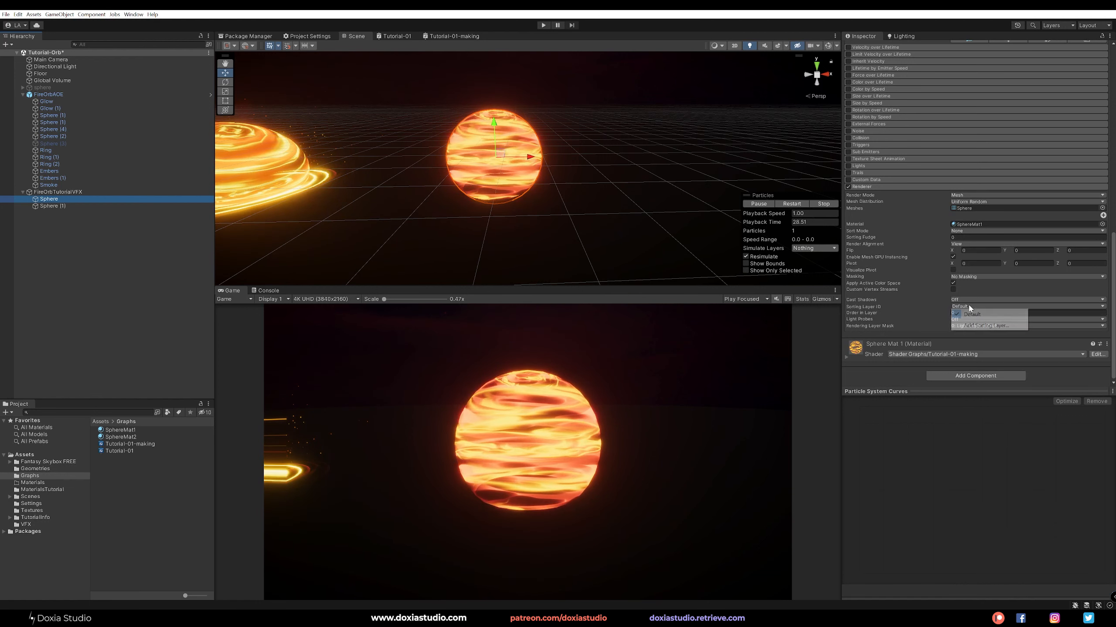
pyautogui.click(909, 306)
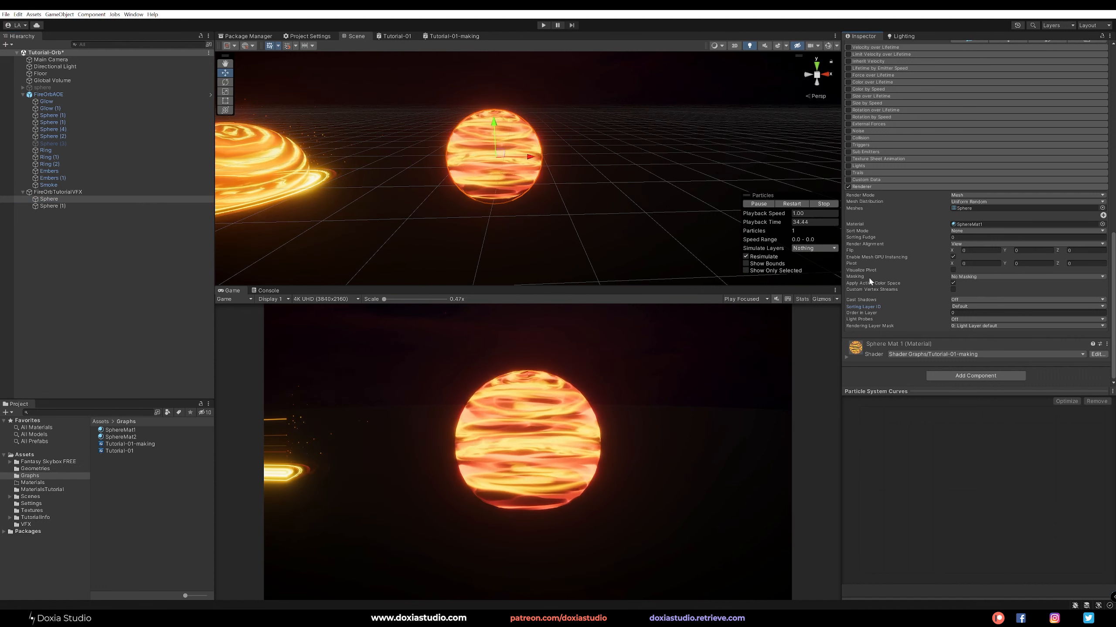
pyautogui.click(967, 306)
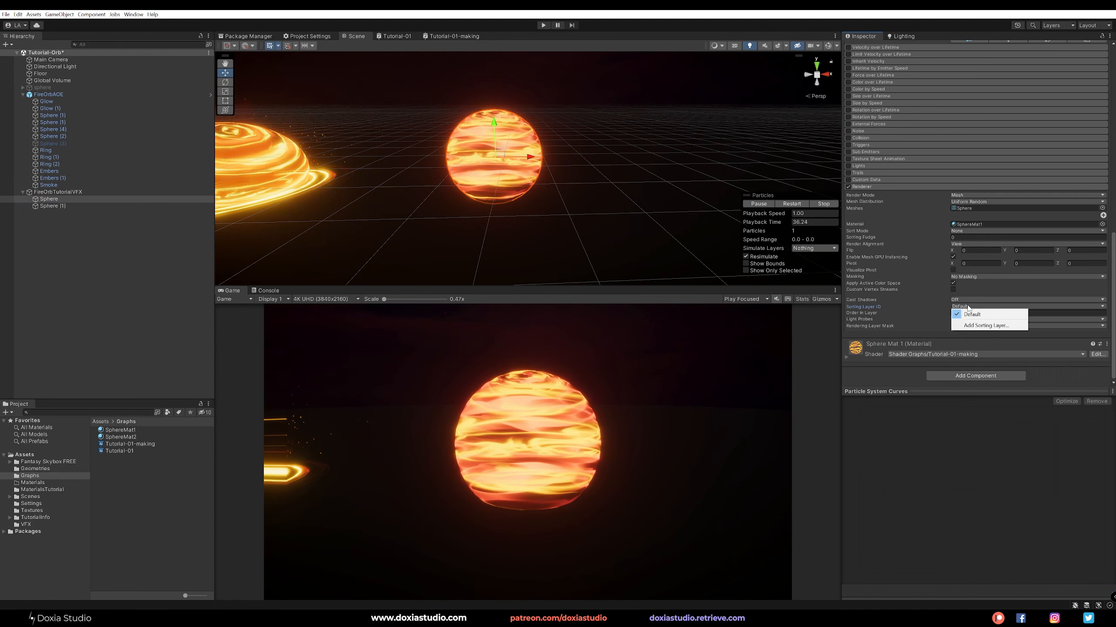
pyautogui.click(912, 312)
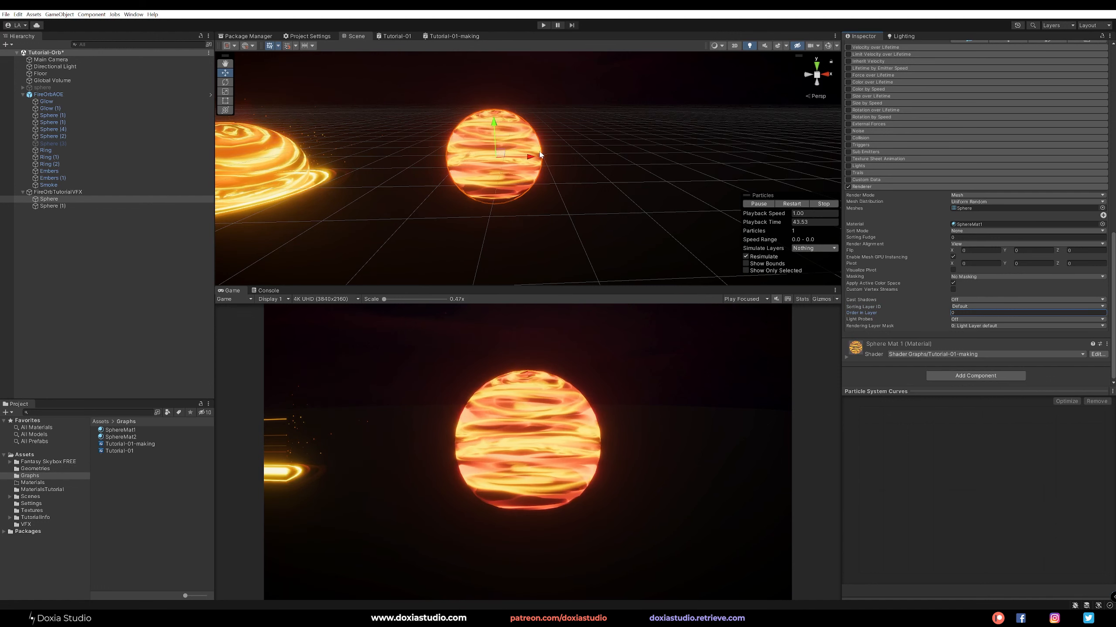
pyautogui.click(562, 154)
# Step: Move the Sphere particle system sideways to about X 0.98 and review the Renderer settings of Sphere and Sphere (1)
pyautogui.click(70, 198)
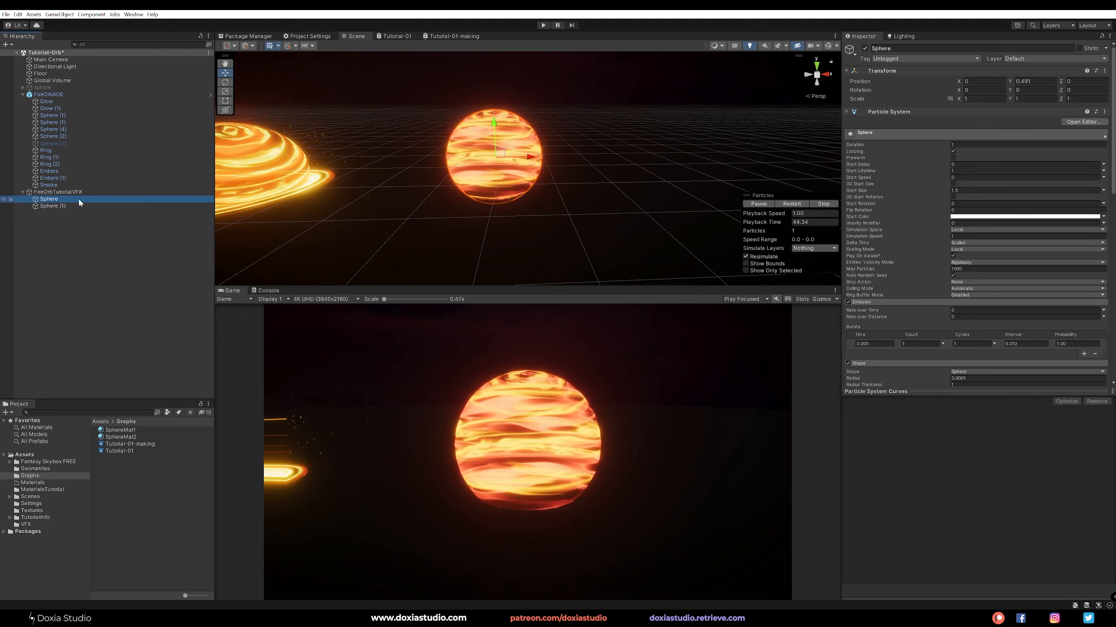
pyautogui.moveTo(553, 159); pyautogui.dragTo(593, 158)
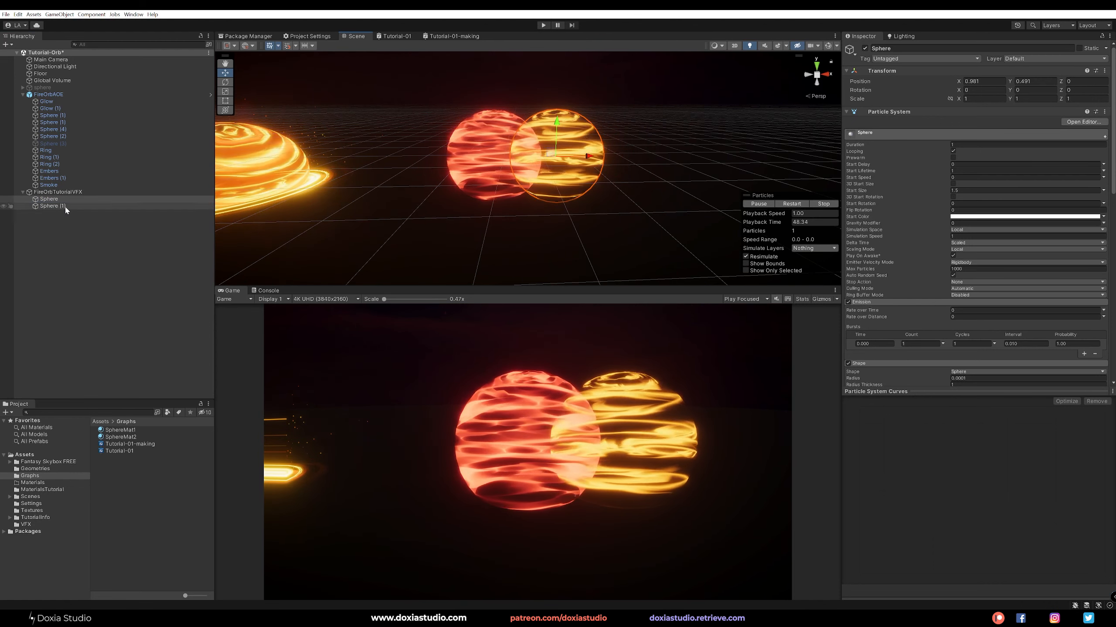
pyautogui.scroll(-6, 926, 364)
pyautogui.scroll(-10, 924, 357)
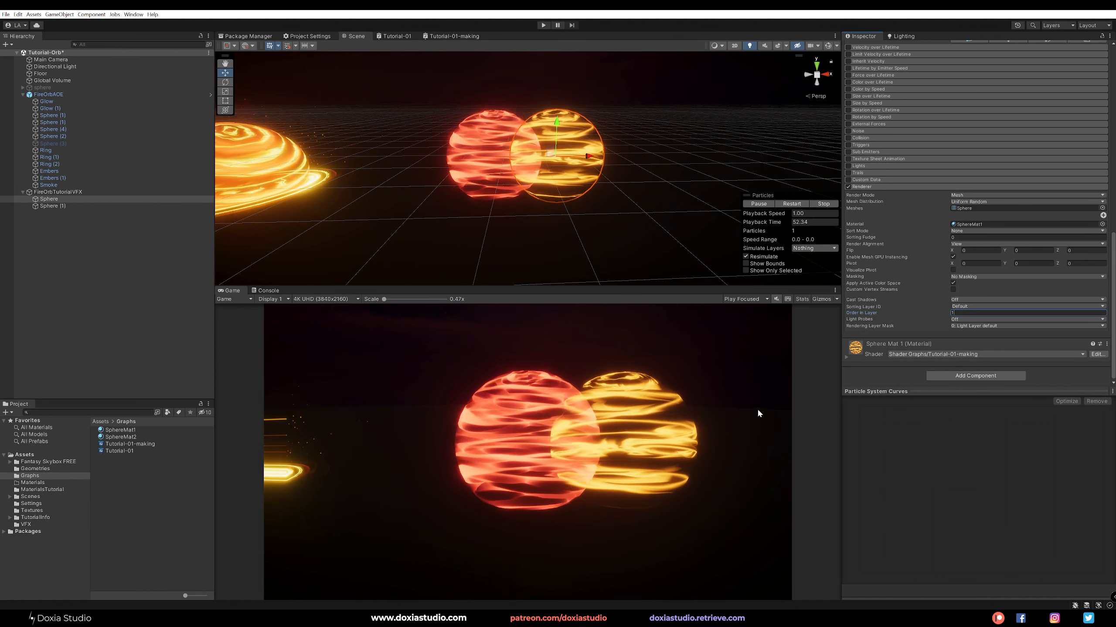
pyautogui.click(52, 206)
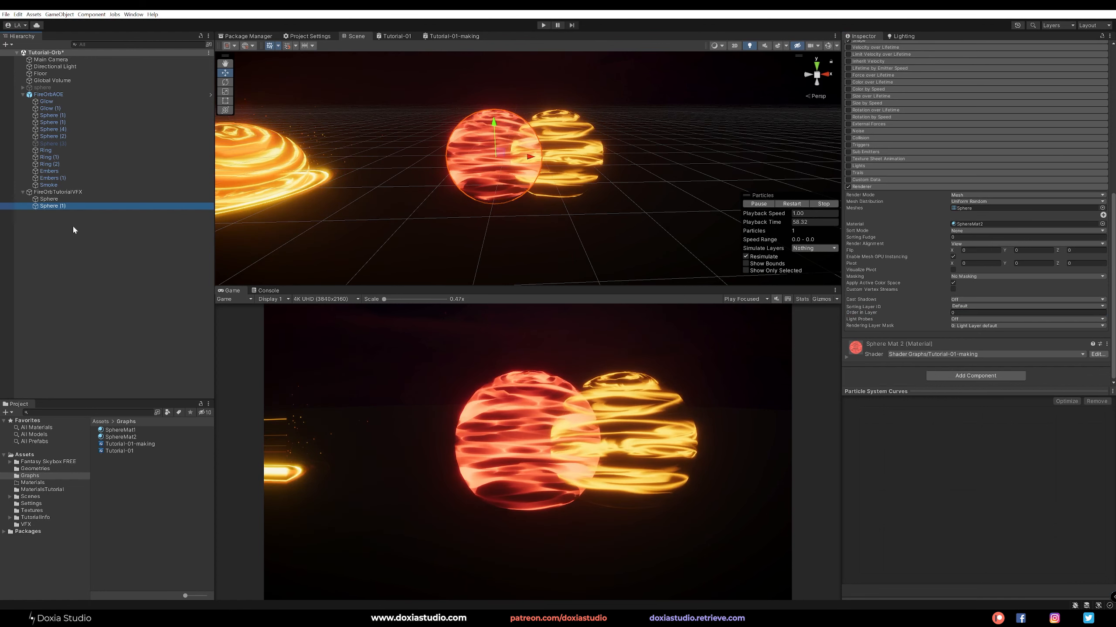
pyautogui.scroll(5, 917, 105)
pyautogui.scroll(3, 922, 91)
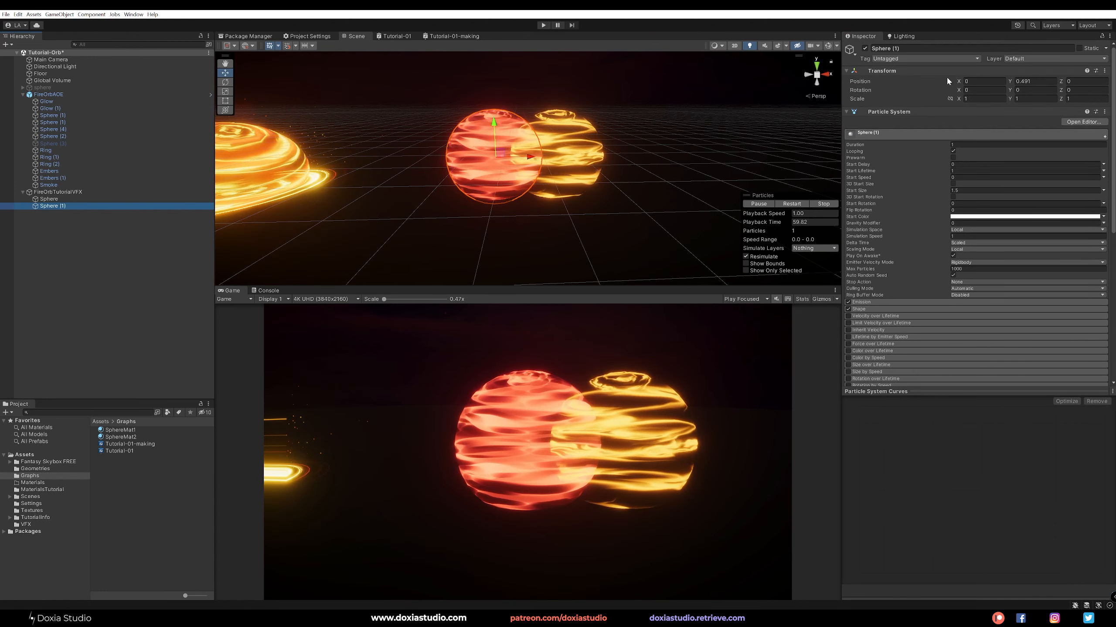
pyautogui.click(1034, 81)
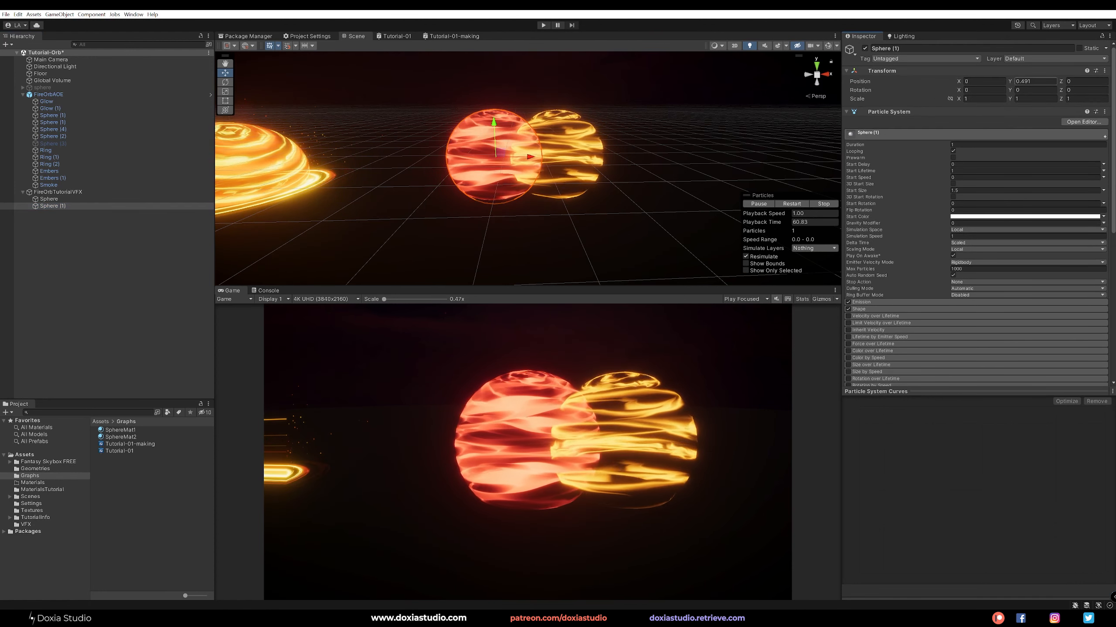
pyautogui.click(106, 199)
pyautogui.write('0')
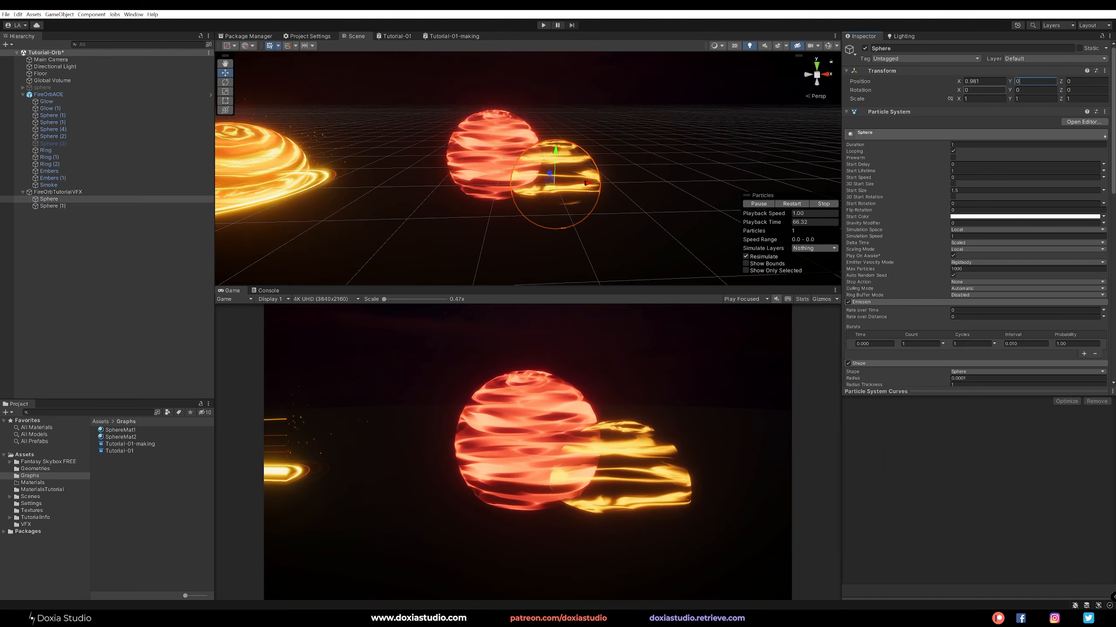
pyautogui.hotkey('ctrl', 'z')
# Step: Set the Sphere particle system's X position to 0 so both spheres overlap again
pyautogui.click(984, 81)
pyautogui.write('0')
pyautogui.click(928, 517)
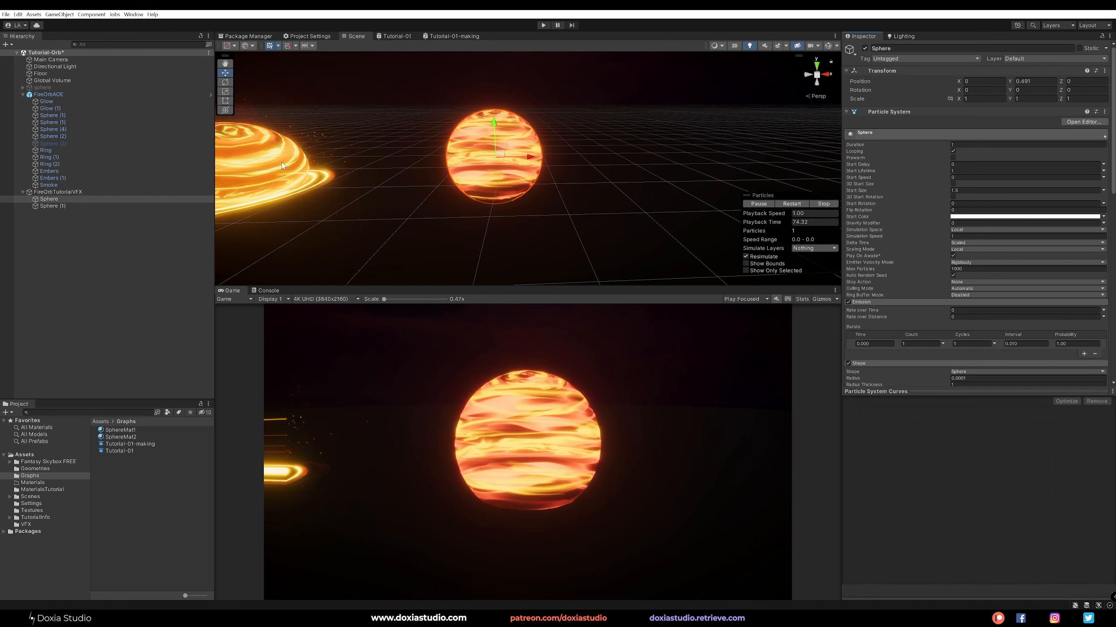
# Step: Duplicate the Sphere (1) particle system under FireOrbTutorialVFX
pyautogui.keyDown('alt'); pyautogui.moveTo(282, 162); pyautogui.dragTo(216, 173); pyautogui.keyUp('alt')
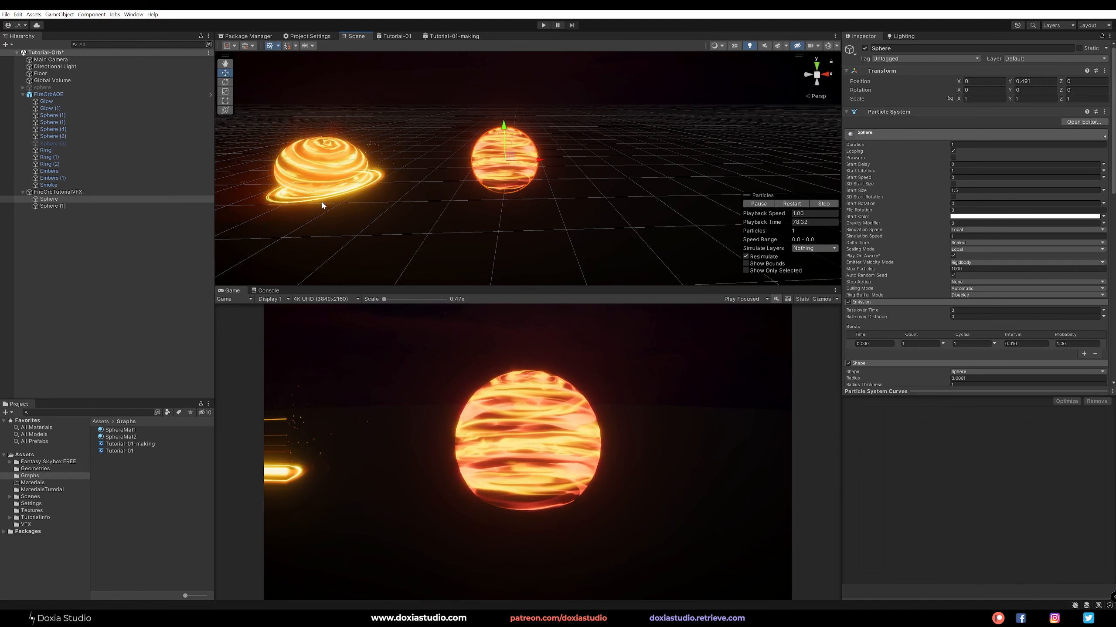
pyautogui.click(62, 222)
pyautogui.click(49, 206)
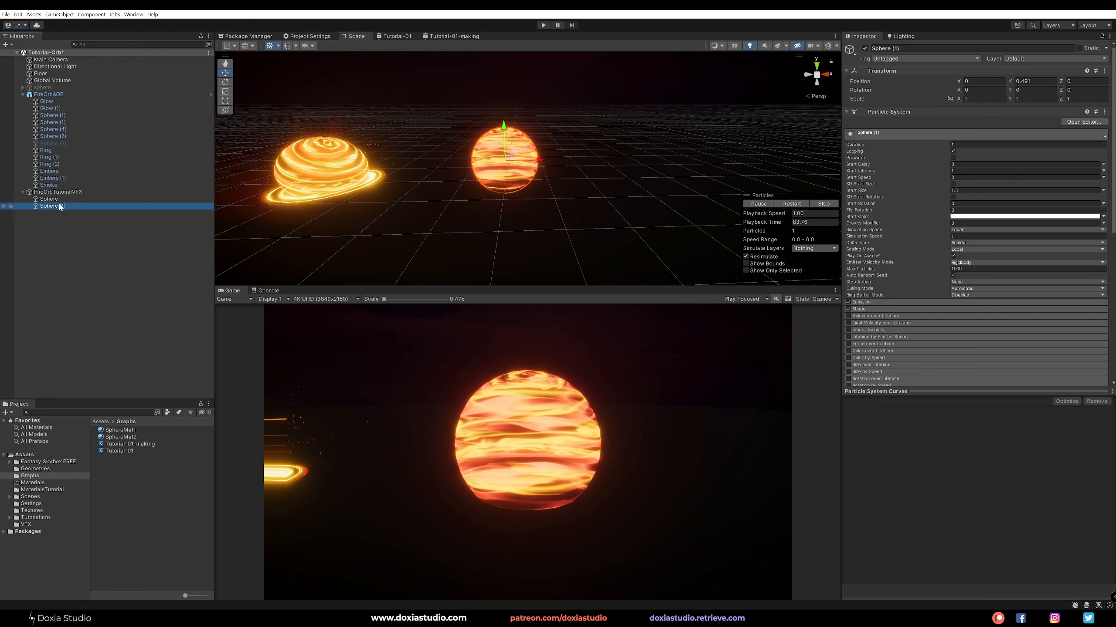
pyautogui.hotkey('ctrl', 'd')
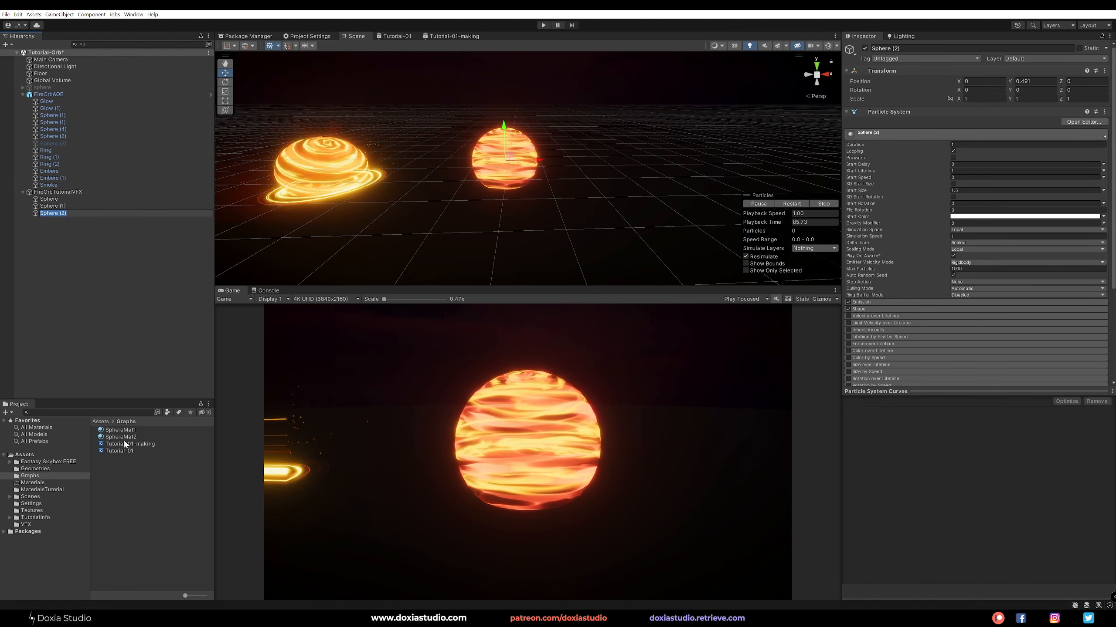
# Step: Duplicate the SphereMat2 material and rename the copy SphereMat3
pyautogui.click(121, 438)
pyautogui.hotkey('ctrl', 'd')
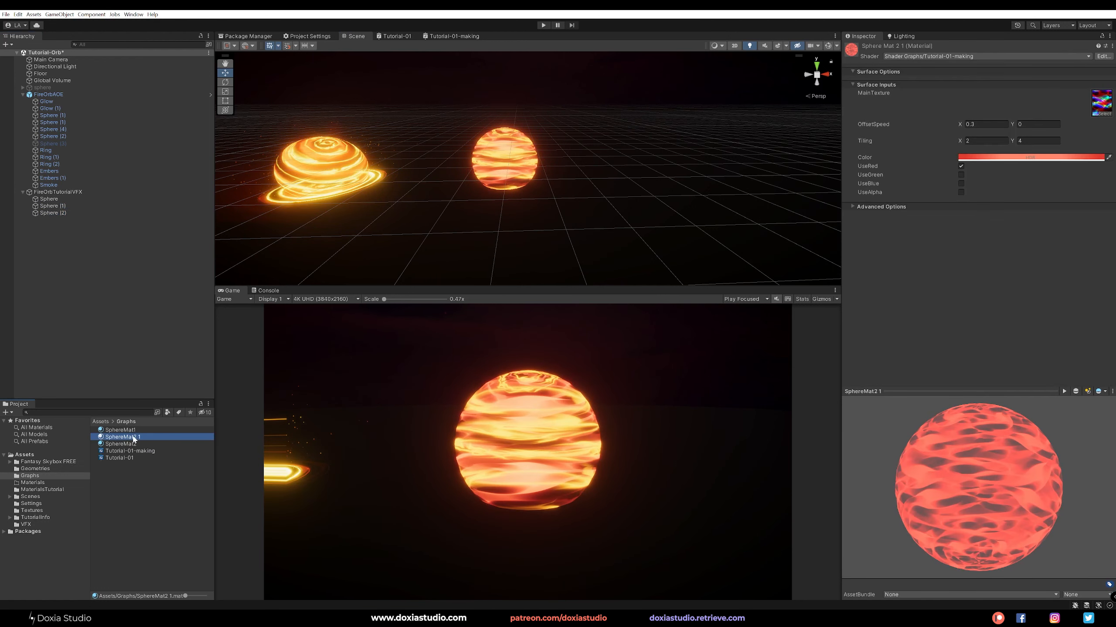
pyautogui.click(133, 437)
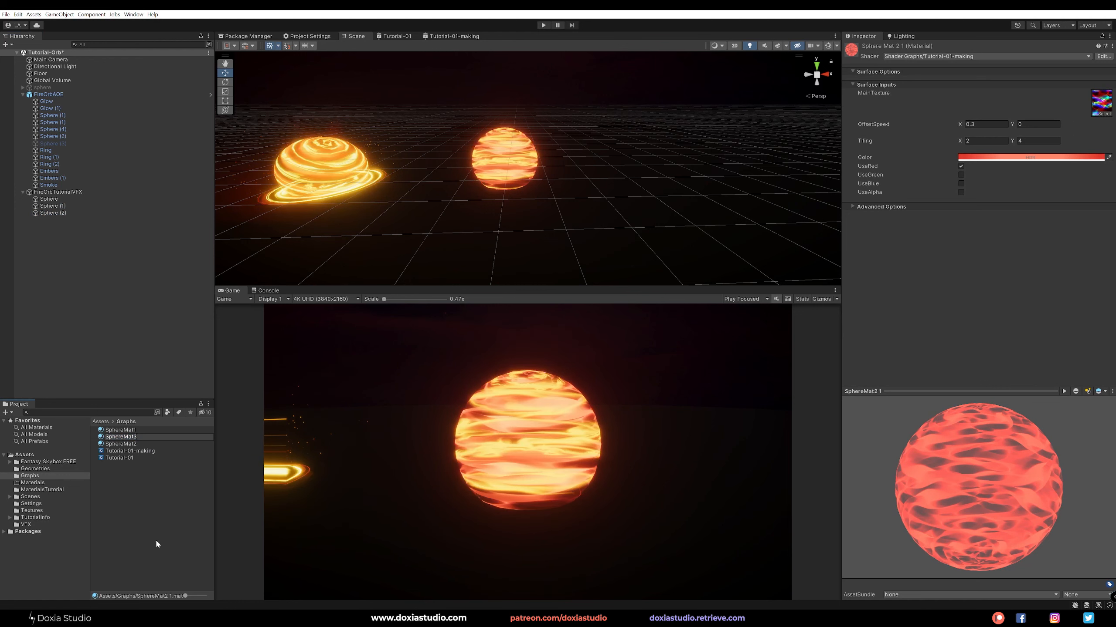
pyautogui.write('3')
pyautogui.press('Return')
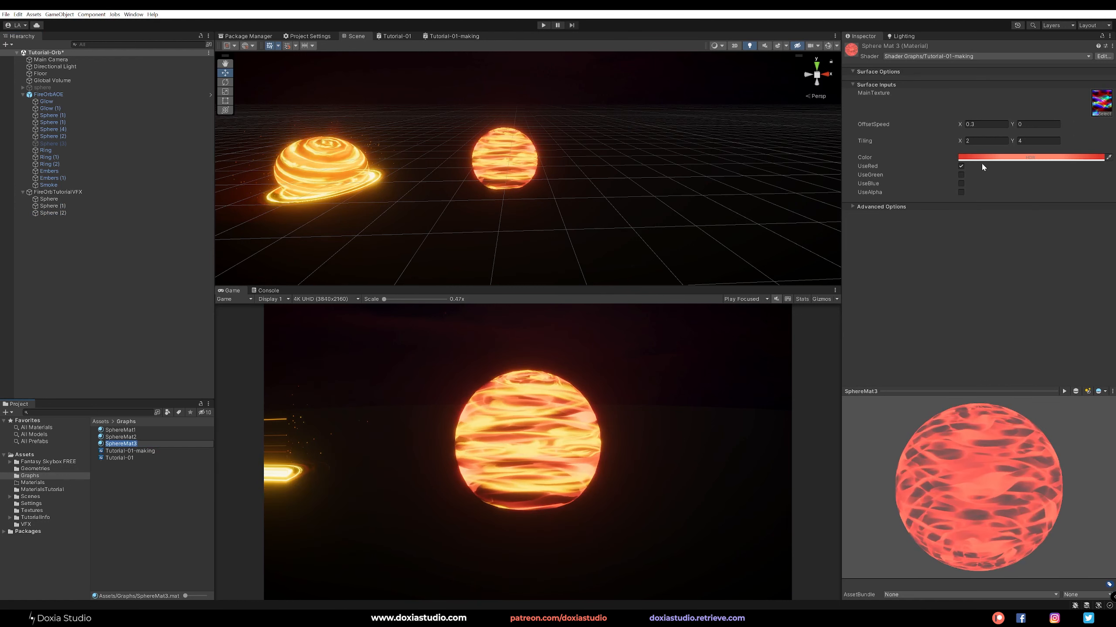
# Step: Change SphereMat3's HDR color to a dark red with intensity 0 and value about 37
pyautogui.click(982, 157)
pyautogui.doubleClick(1076, 342)
pyautogui.write('0')
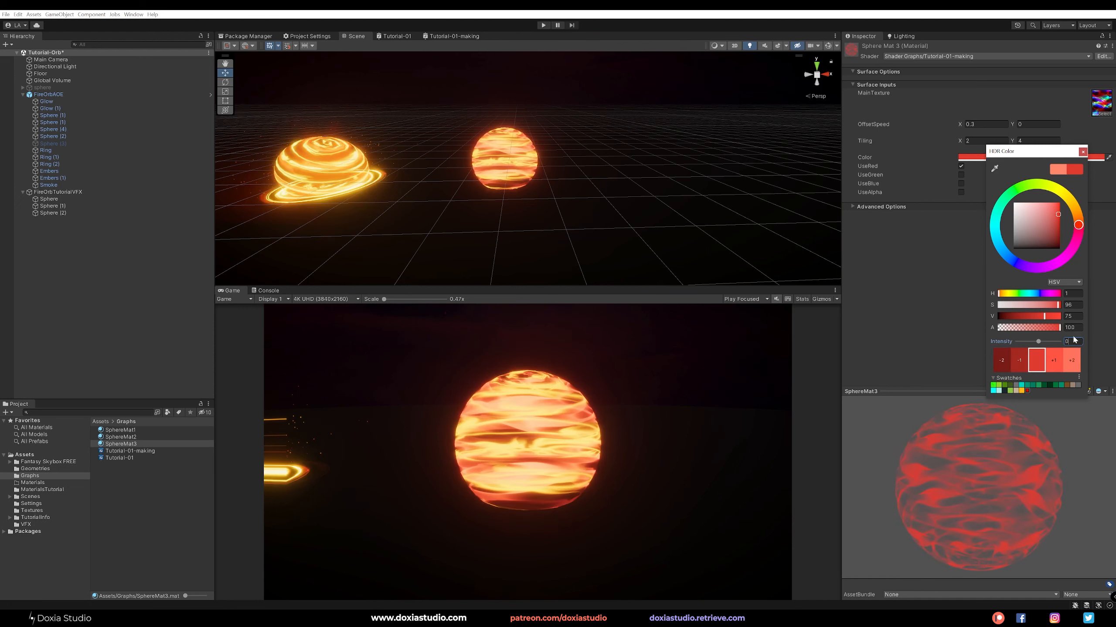
pyautogui.moveTo(1045, 317); pyautogui.dragTo(1022, 319)
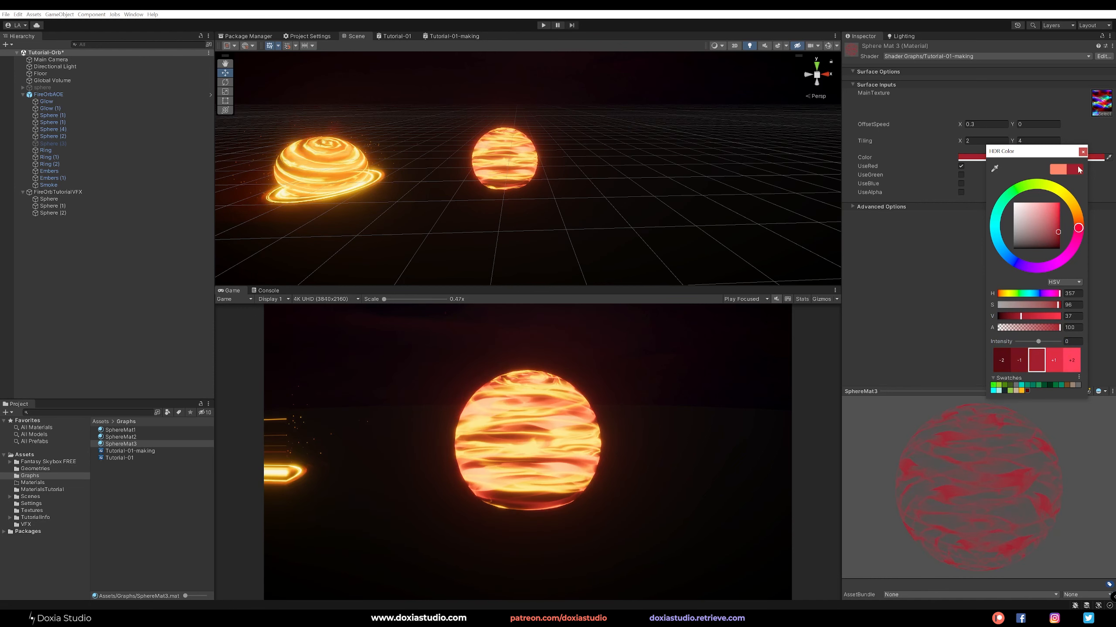
pyautogui.click(1083, 152)
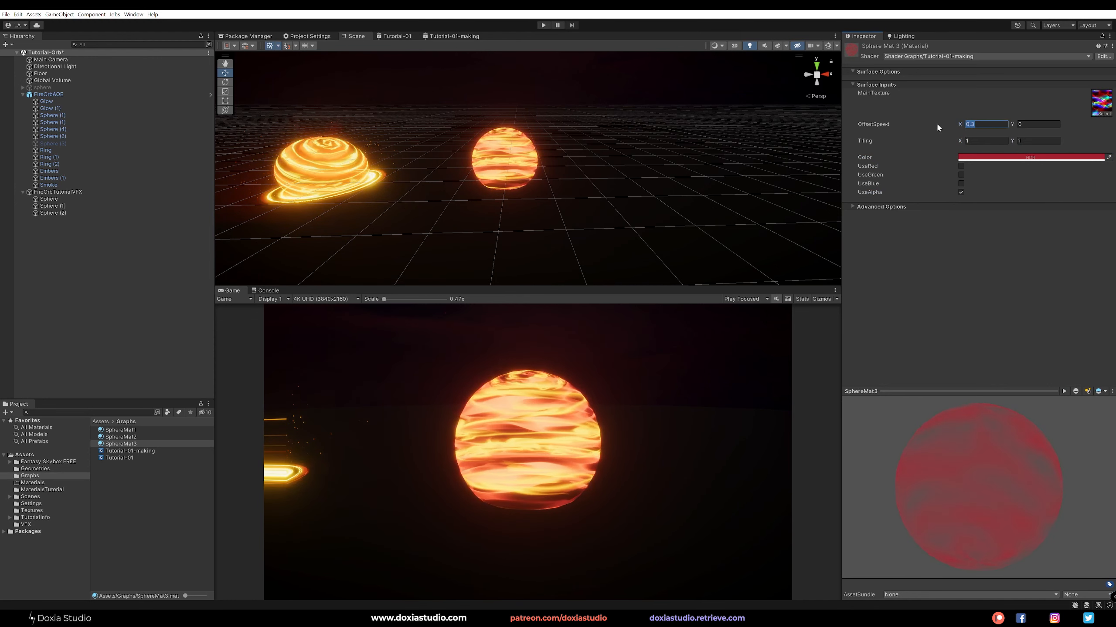
# Step: Make SphereMat3 use only the alpha channel, with tiling 1 by 1 and an X OffsetSpeed of 0.1
pyautogui.write('0.1')
pyautogui.press('Return')
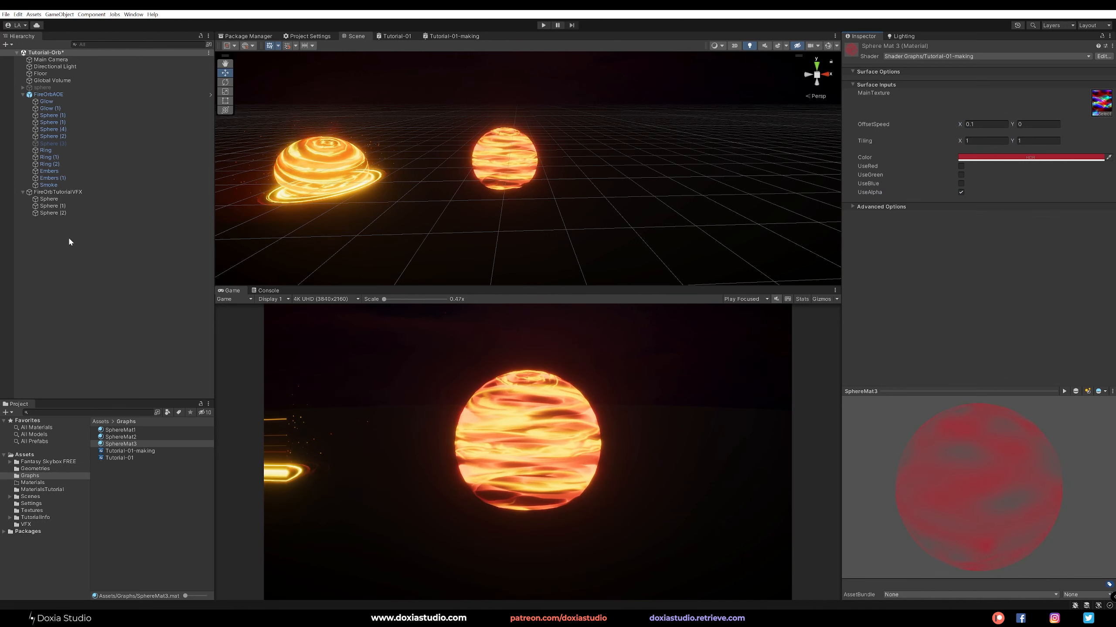
# Step: Assign SphereMat3 as the Renderer material of the Sphere (2) particle system and restart the effect's playback
pyautogui.click(59, 213)
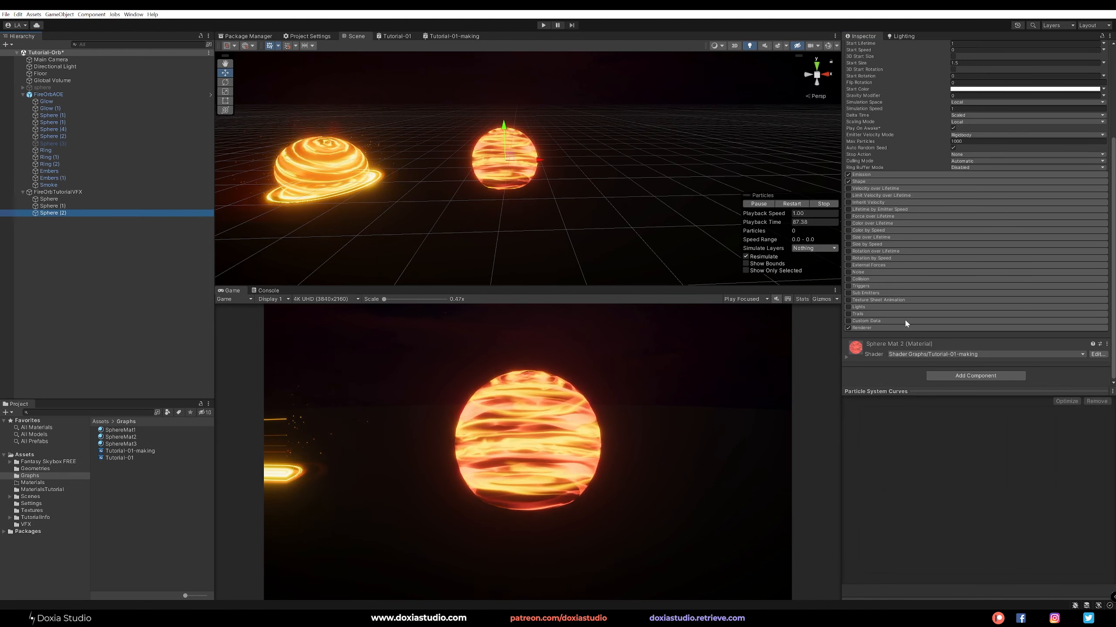
pyautogui.click(890, 327)
pyautogui.scroll(-3, 891, 326)
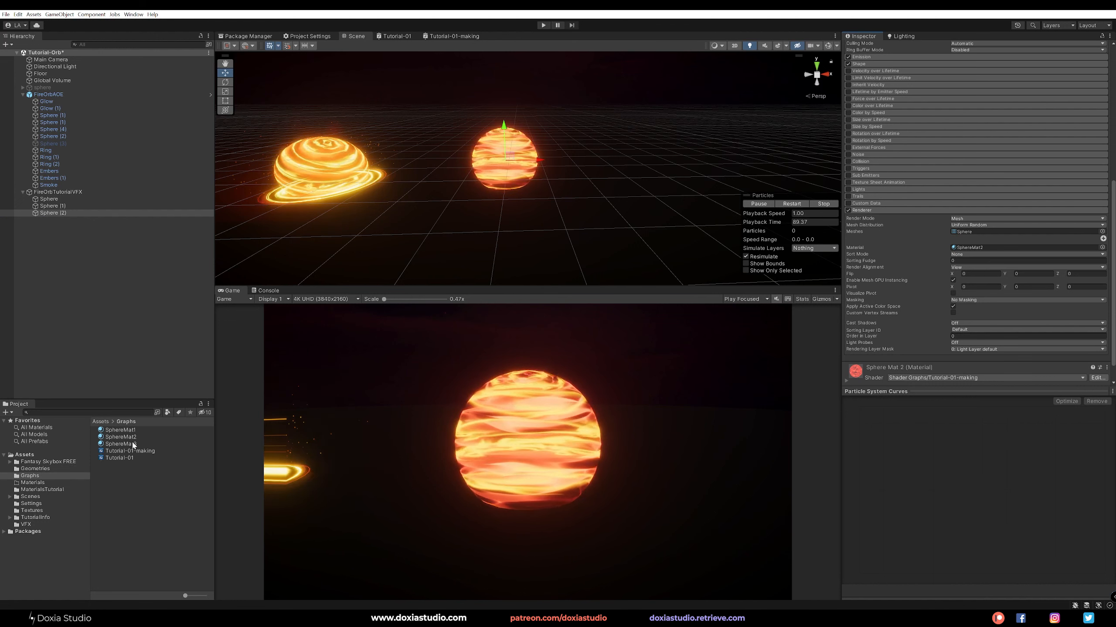
pyautogui.moveTo(978, 248); pyautogui.dragTo(976, 248)
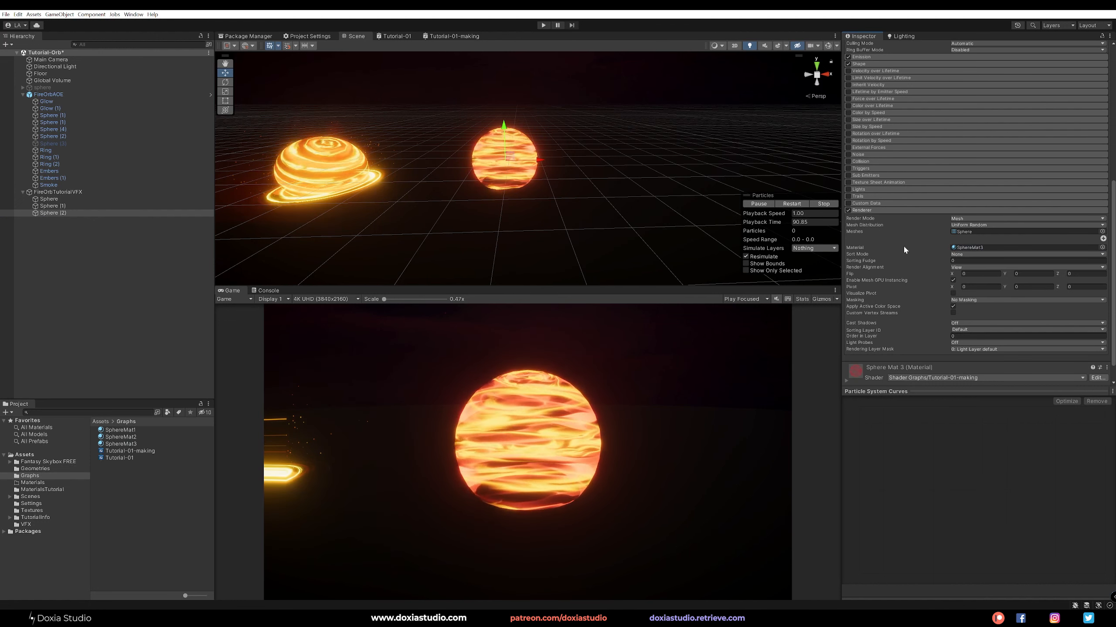
pyautogui.click(794, 205)
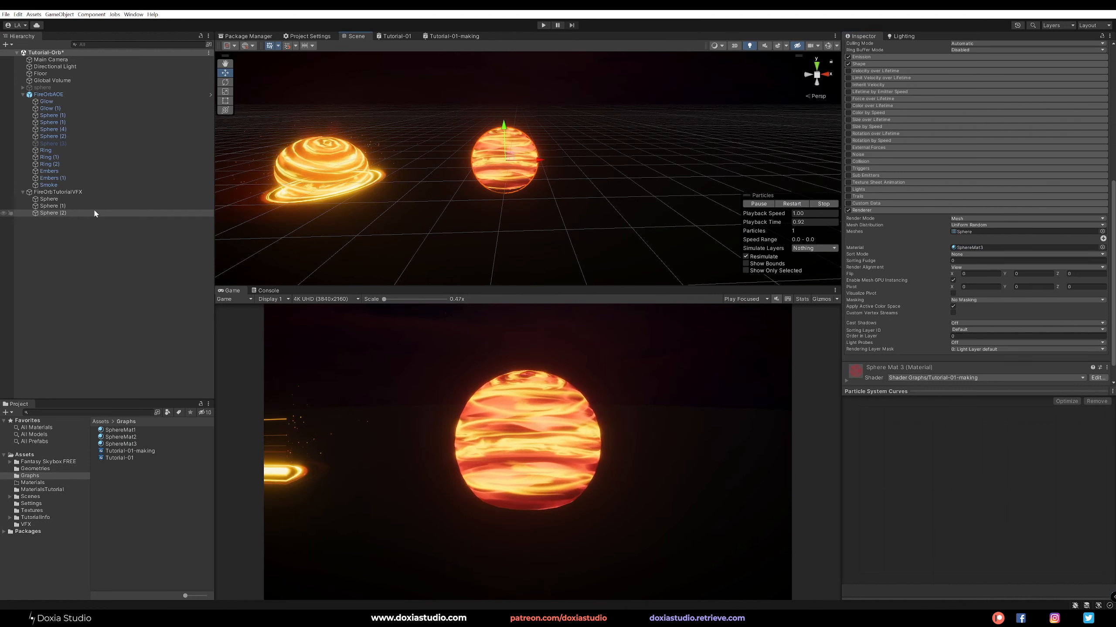
# Step: Preview the Sphere (2) particle system in isolation and return to showing the whole FireOrbTutorialVFX effect
pyautogui.click(56, 214)
pyautogui.click(780, 272)
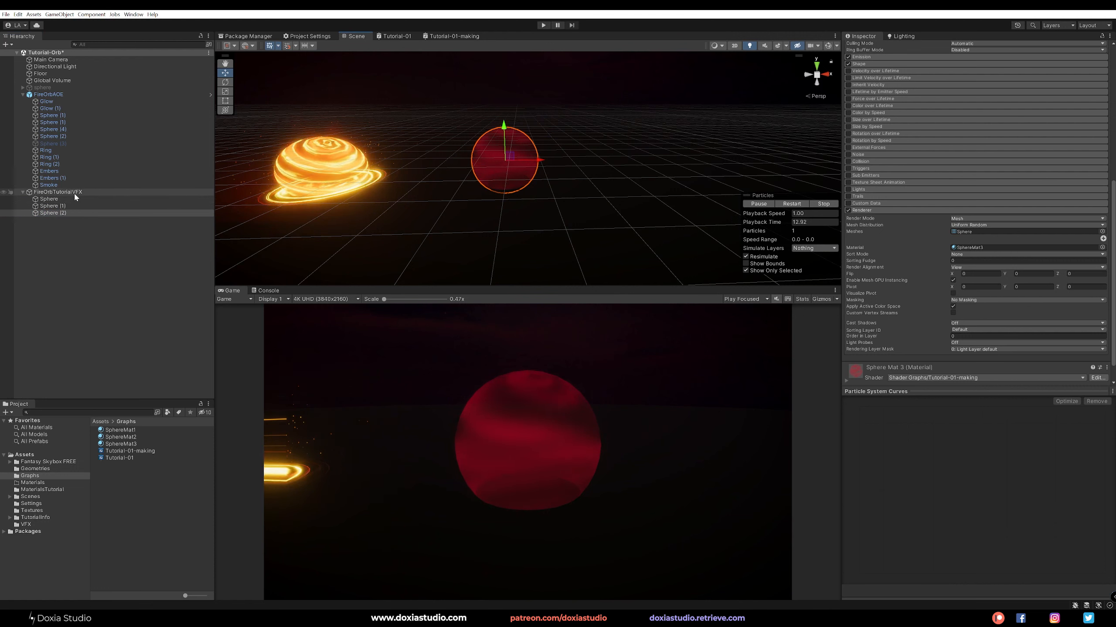
pyautogui.scroll(4, 927, 264)
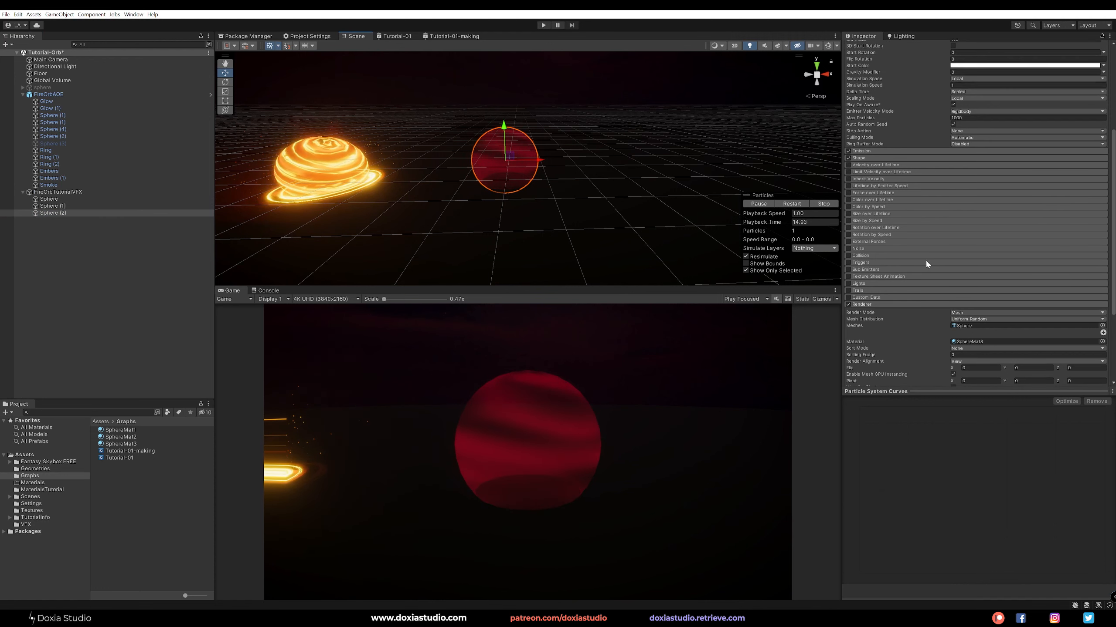
pyautogui.click(122, 193)
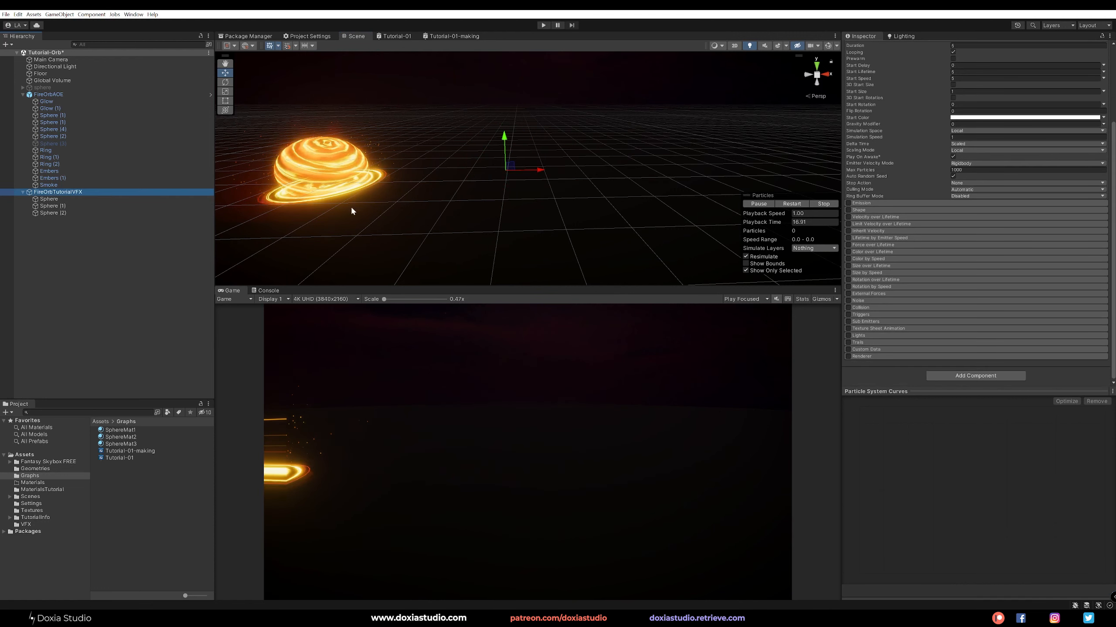
pyautogui.click(781, 270)
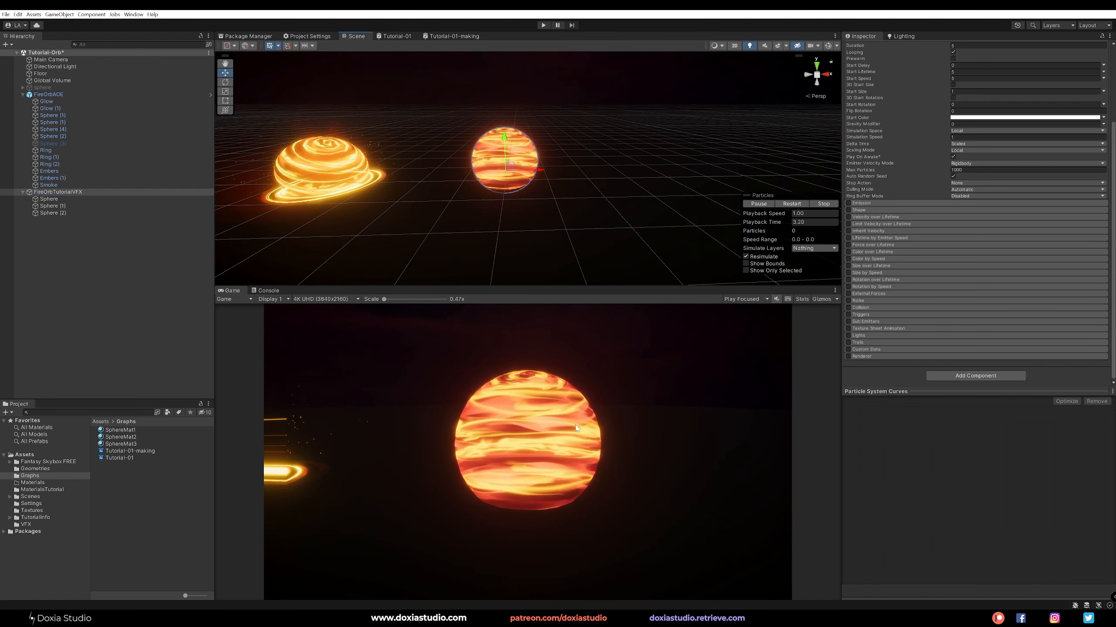
# Step: Recolor SphereMat3 to a dark orange-red with hue 4, saturation 100 and value 18
pyautogui.click(52, 213)
pyautogui.click(132, 444)
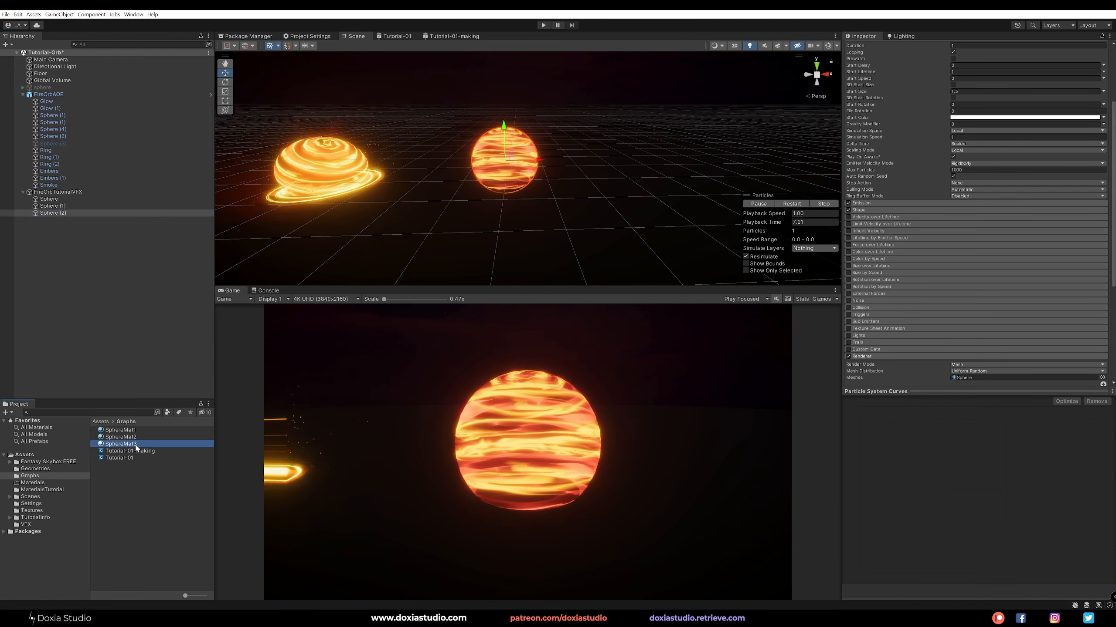
pyautogui.click(1010, 156)
pyautogui.moveTo(1088, 165); pyautogui.dragTo(909, 194)
pyautogui.moveTo(908, 350); pyautogui.dragTo(890, 325)
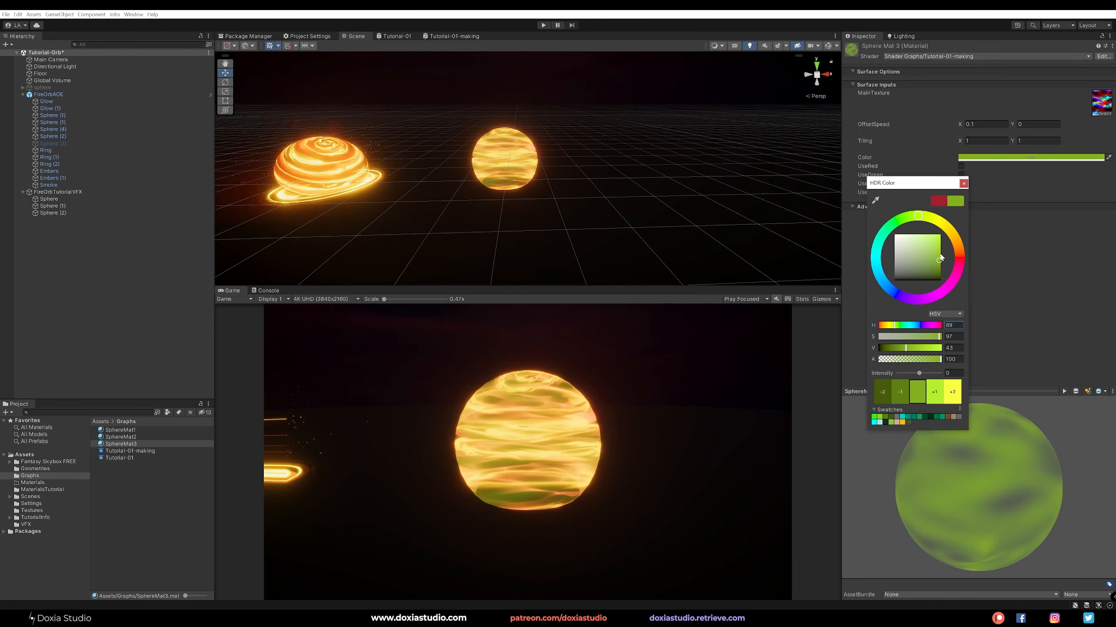
pyautogui.moveTo(941, 281)
pyautogui.mouseDown()
pyautogui.moveTo(943, 293)
pyautogui.moveTo(939, 261)
pyautogui.moveTo(966, 252)
pyautogui.moveTo(946, 275)
pyautogui.mouseUp()
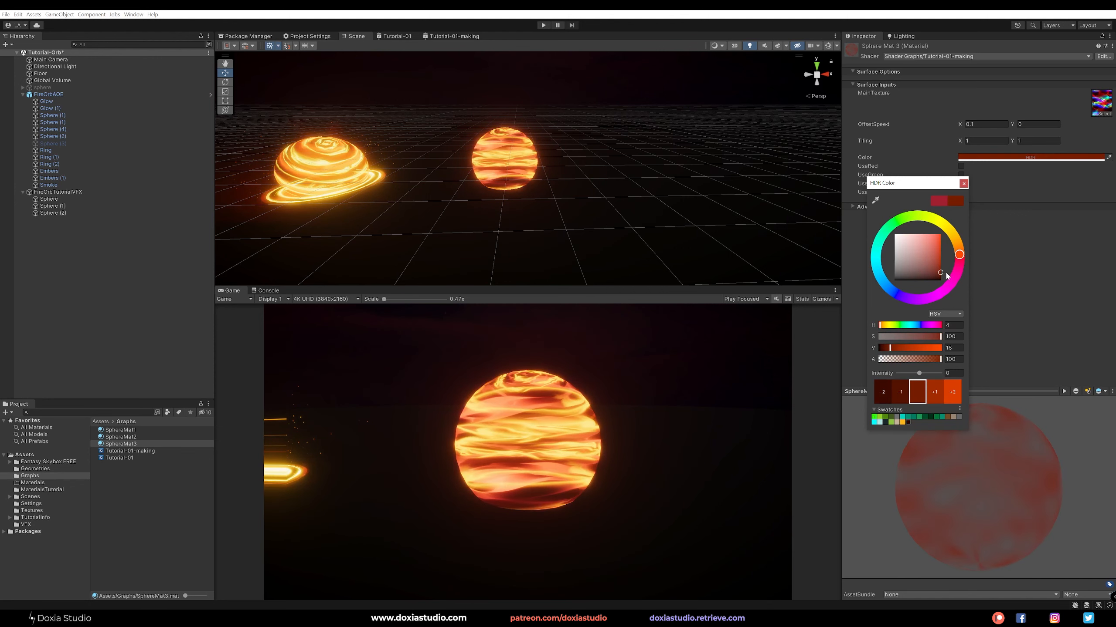
pyautogui.click(963, 184)
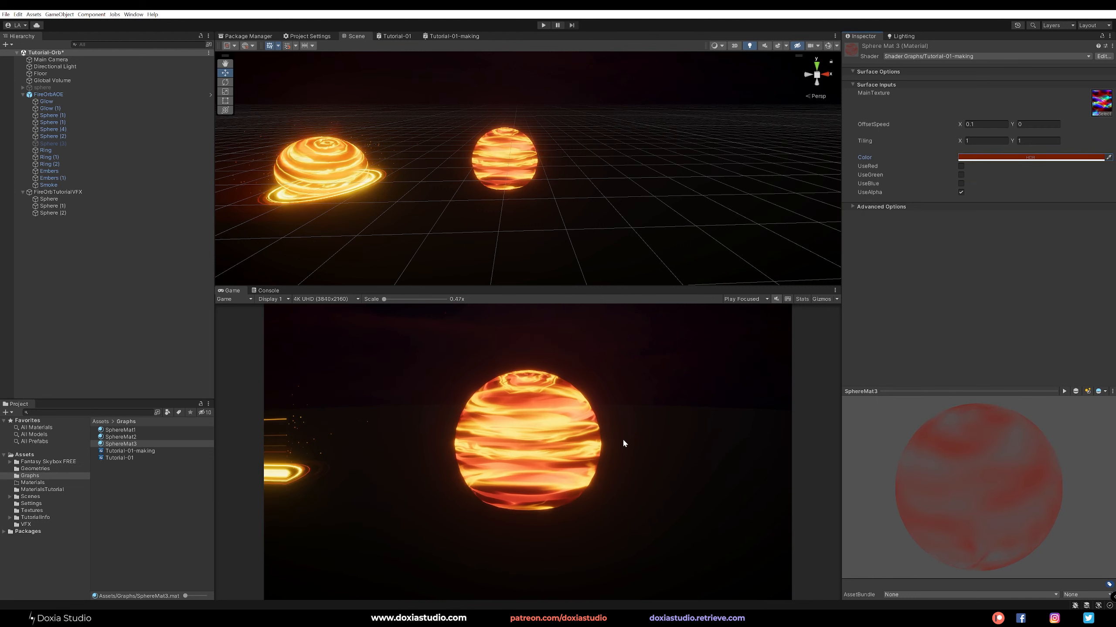
pyautogui.click(91, 259)
pyautogui.click(53, 213)
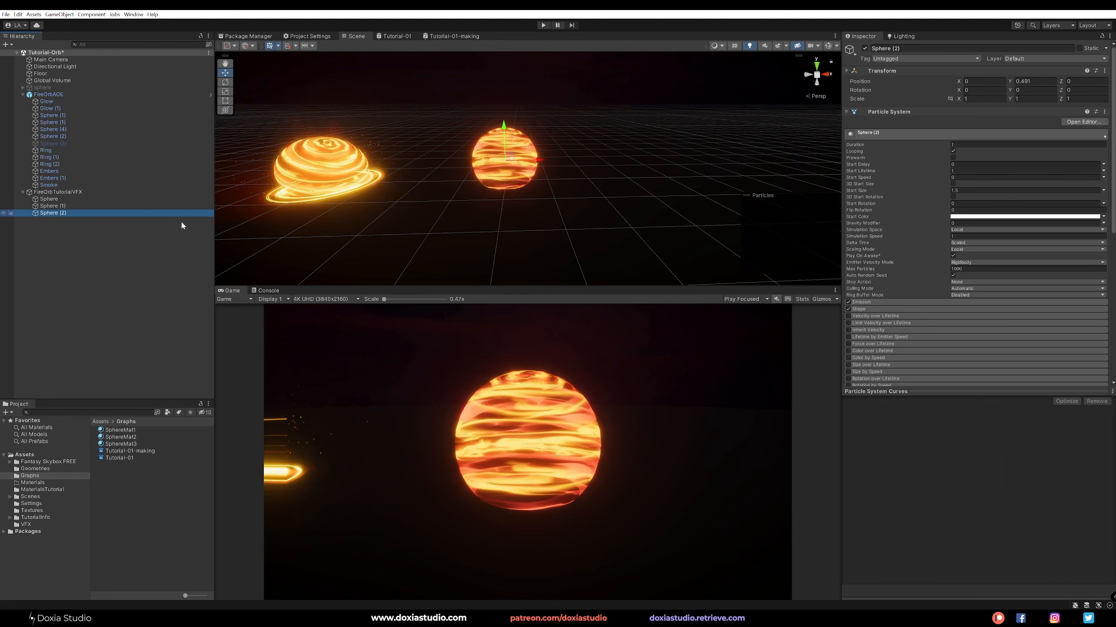
pyautogui.hotkey('ctrl', 'd')
pyautogui.press('Delete')
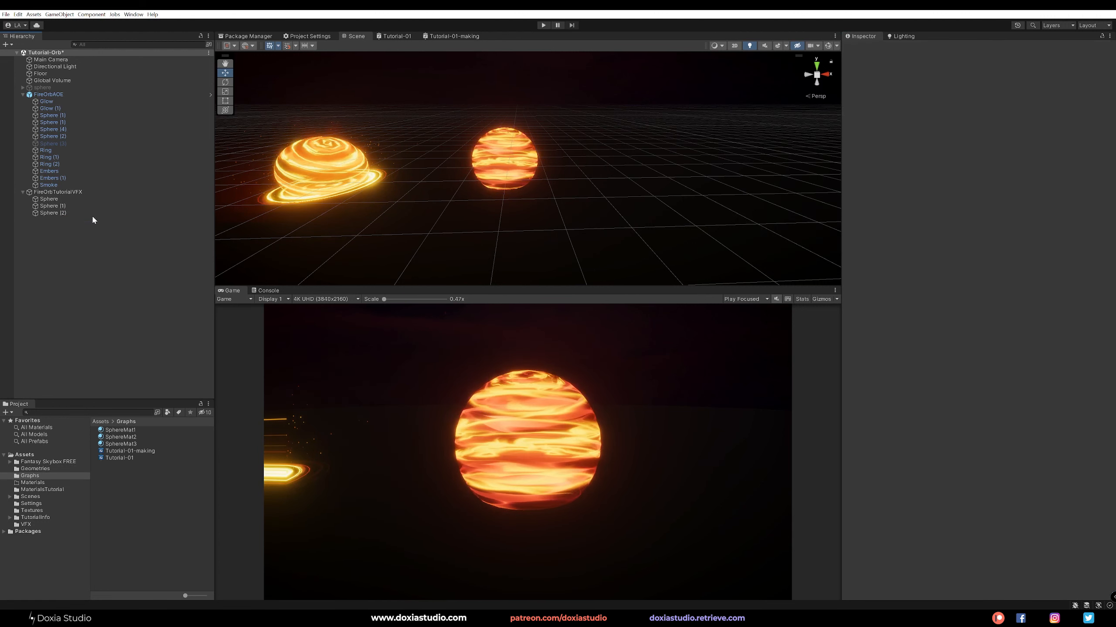
# Step: Try an emission burst count of 5 on the Sphere (2) particle system and replay the effect
pyautogui.click(91, 215)
pyautogui.click(903, 302)
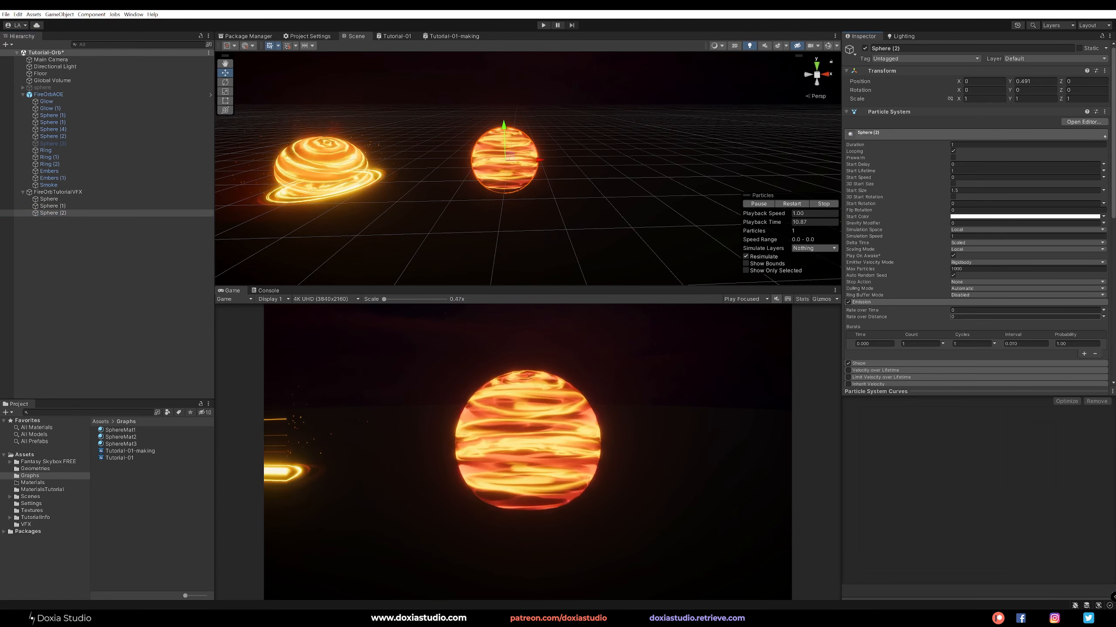
pyautogui.click(919, 344)
pyautogui.write('5')
pyautogui.click(795, 204)
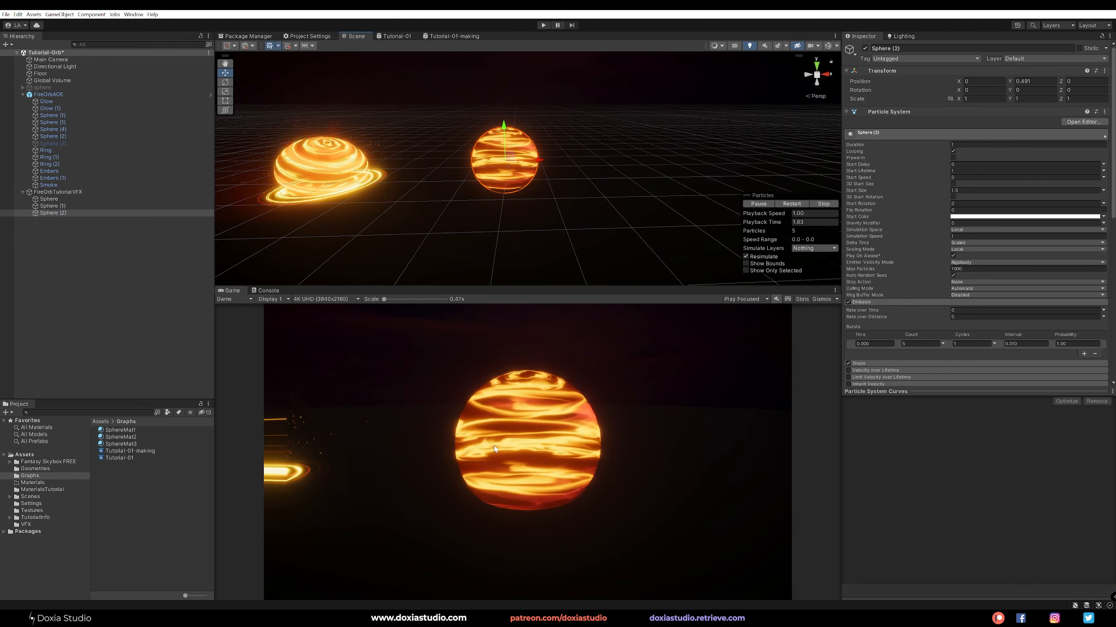
# Step: Set the emission burst count of Sphere (2) to 2 and restart the playback
pyautogui.click(920, 344)
pyautogui.write('2')
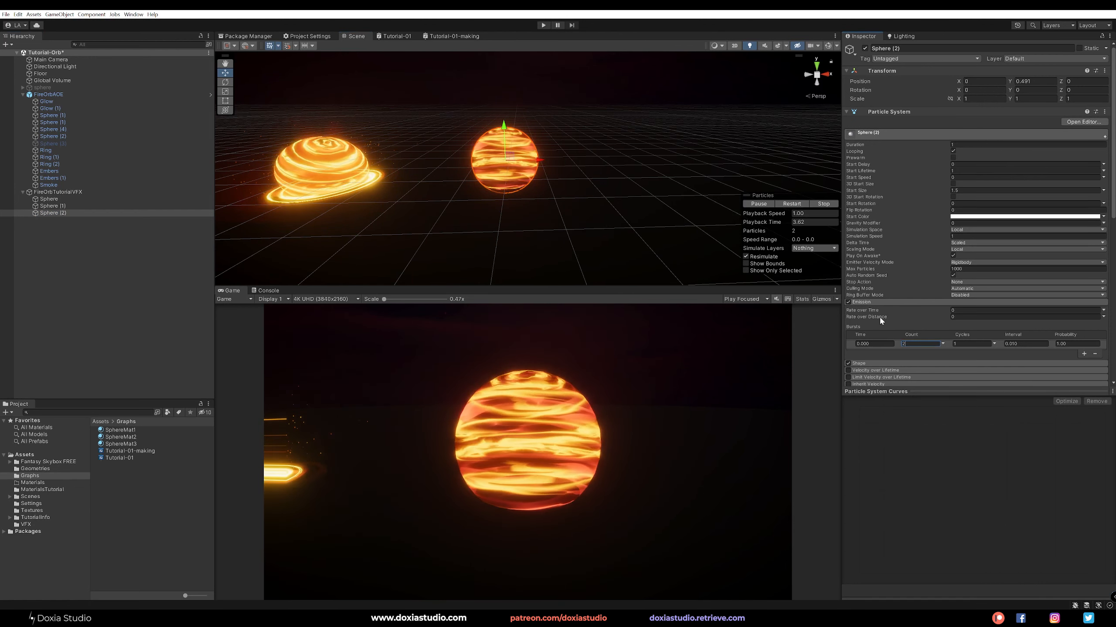
pyautogui.click(791, 204)
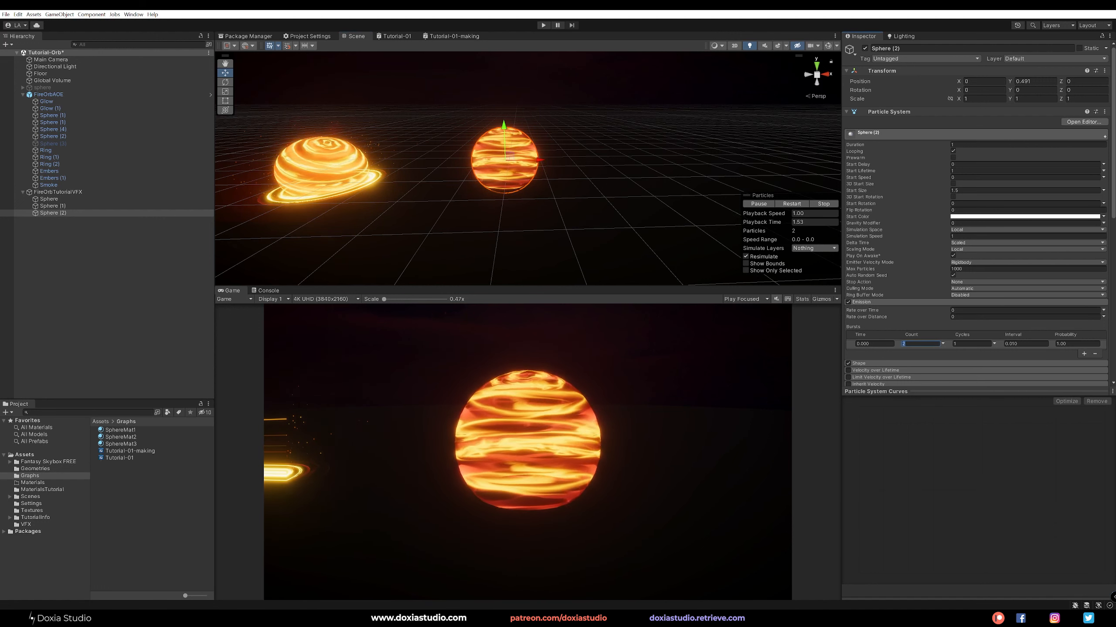
# Step: Try an emission burst count of 10 on Sphere (2) and return the count to 2
pyautogui.write('10')
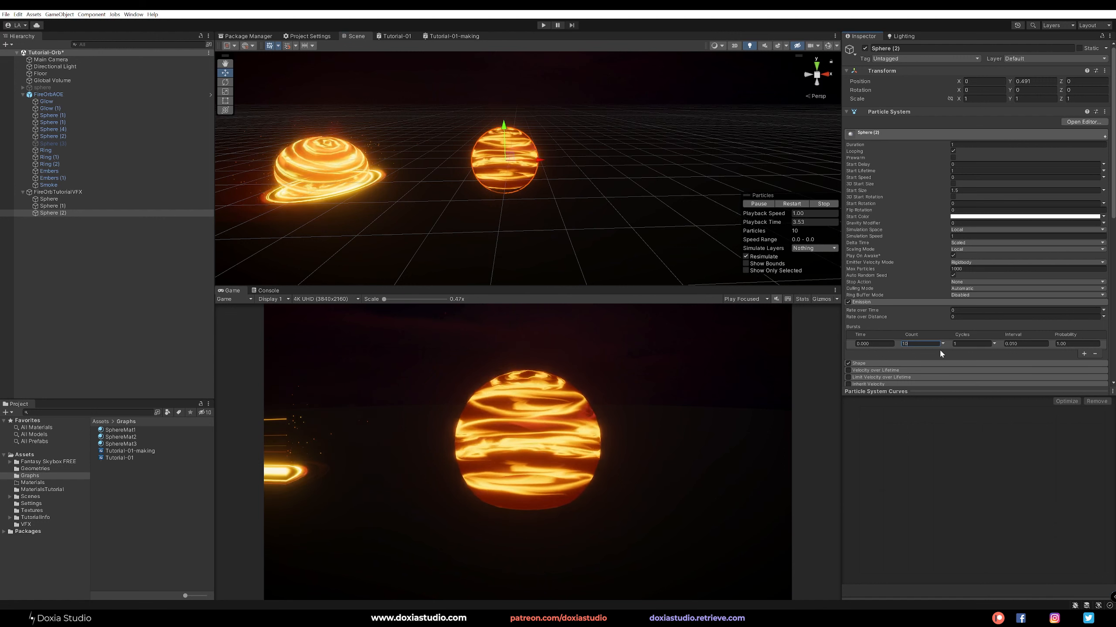
pyautogui.moveTo(913, 344); pyautogui.dragTo(892, 341)
pyautogui.write('2')
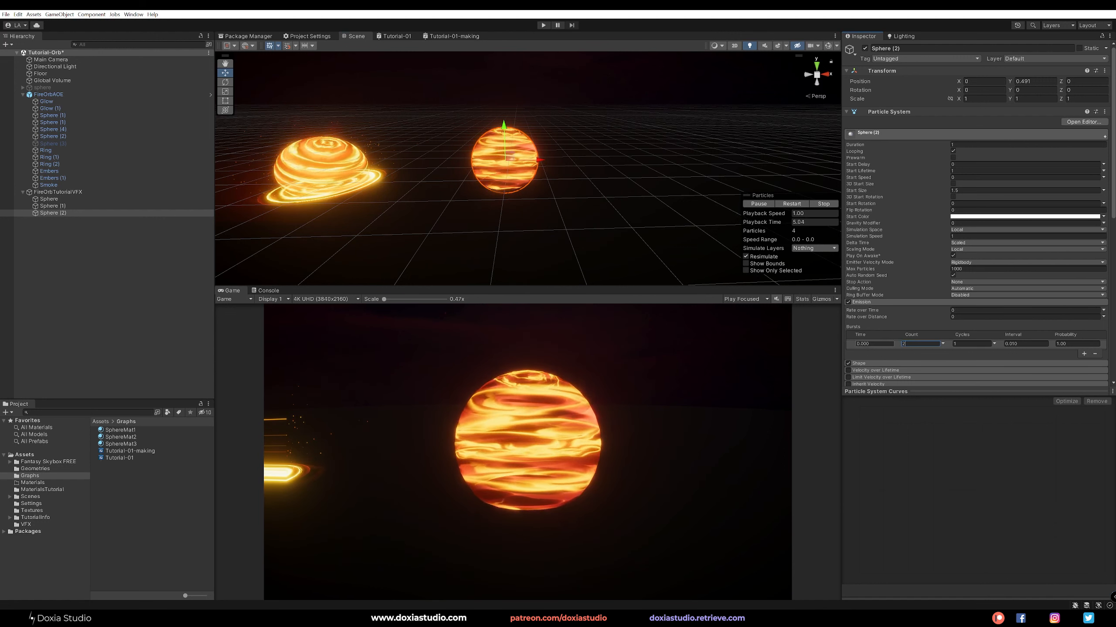
pyautogui.click(824, 205)
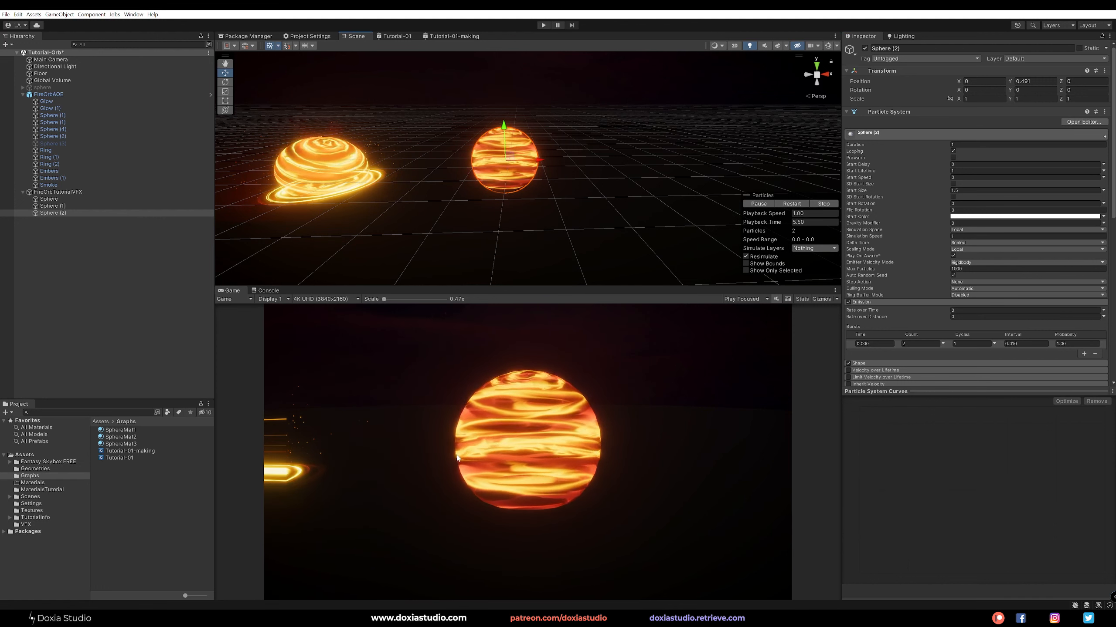
# Step: Compare the sphere particle systems of the finished FireOrbADE with Sphere (1) and Sphere (2) under FireOrbTutorialVFX
pyautogui.click(176, 272)
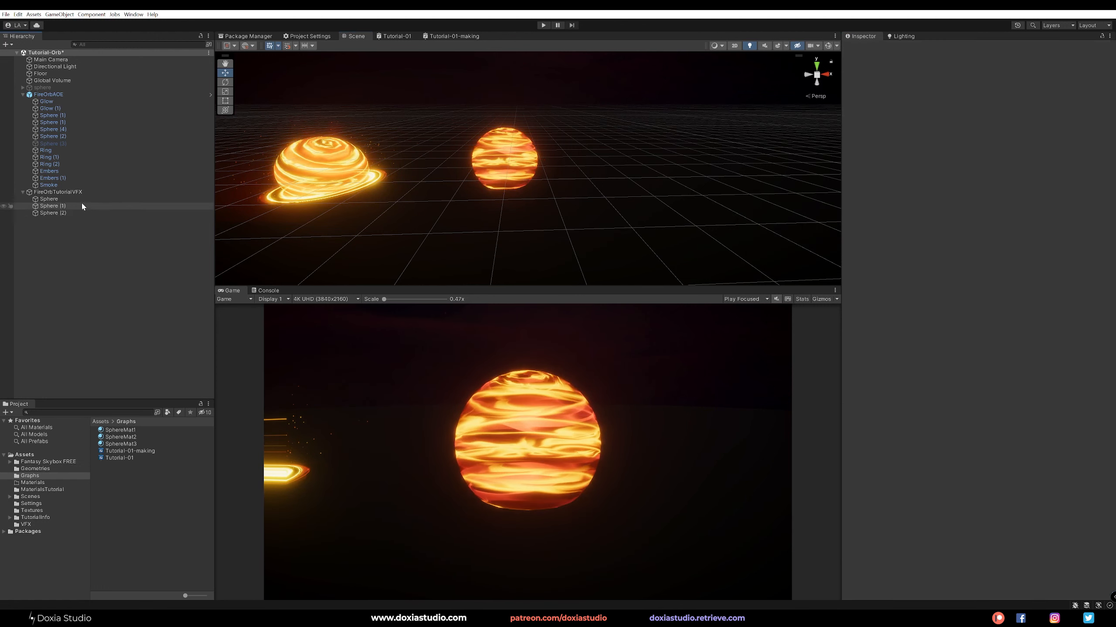
pyautogui.click(74, 115)
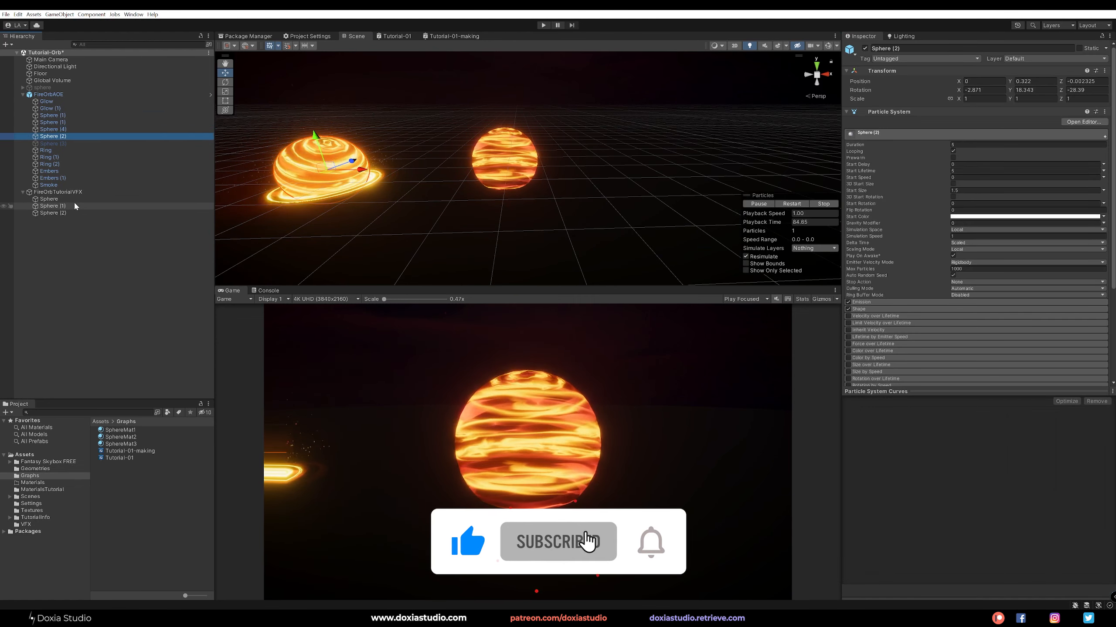
pyautogui.click(75, 207)
pyautogui.click(74, 213)
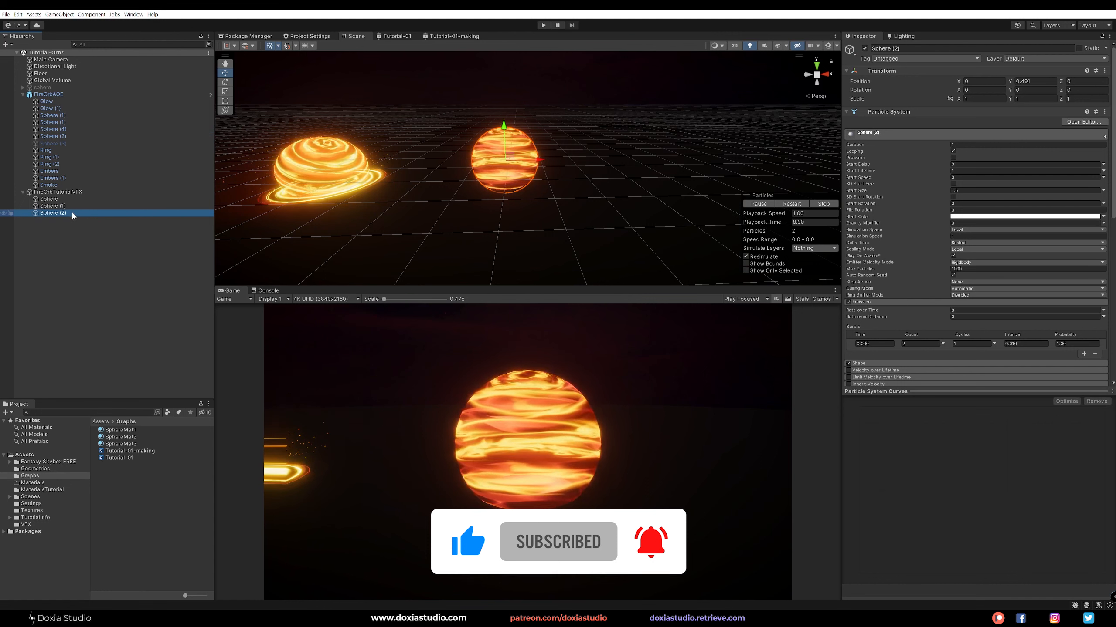
pyautogui.click(81, 274)
# Step: Duplicate the Sphere (2) particle system under FireOrbTutorialVFX
pyautogui.click(52, 213)
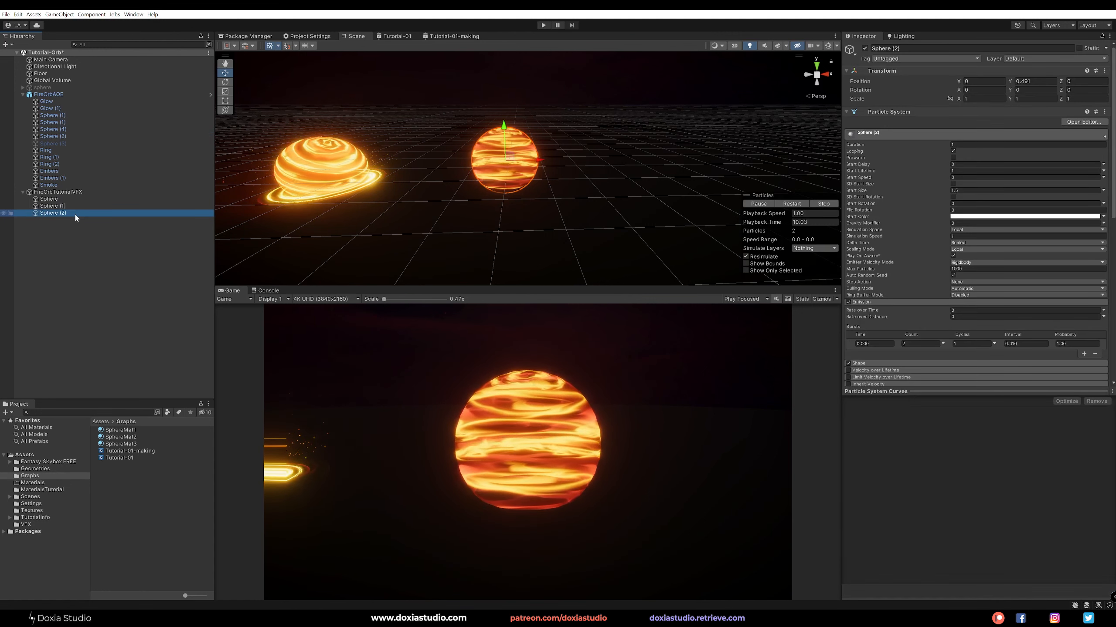
pyautogui.hotkey('ctrl', 'd')
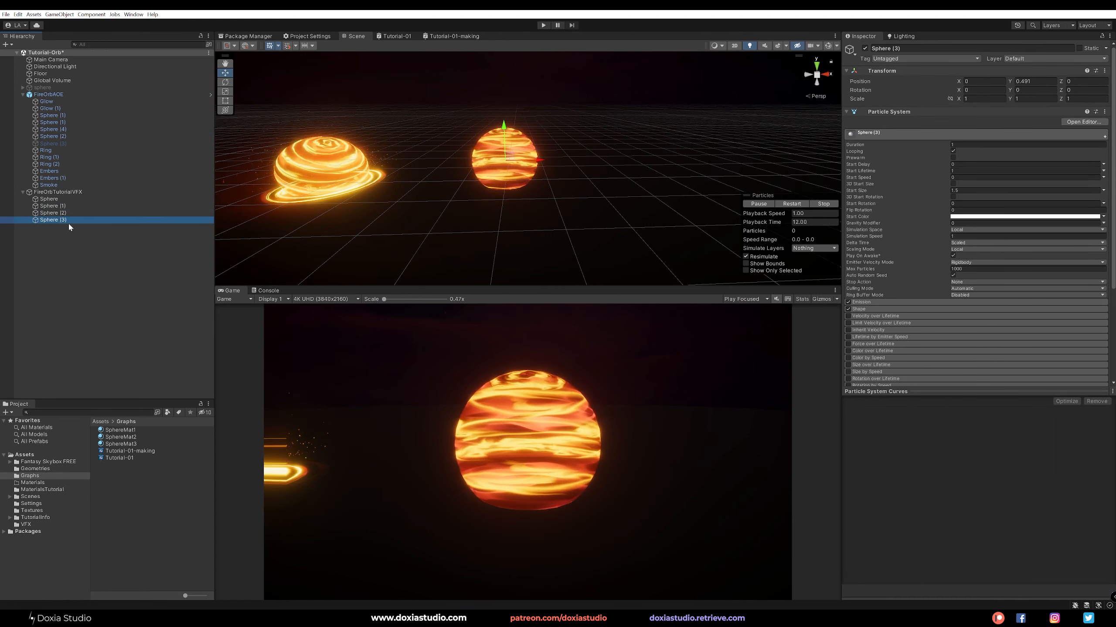
pyautogui.click(93, 321)
# Step: Review the existing sphere materials, duplicate SphereMat3 and rename the copy SphereMat4
pyautogui.click(117, 444)
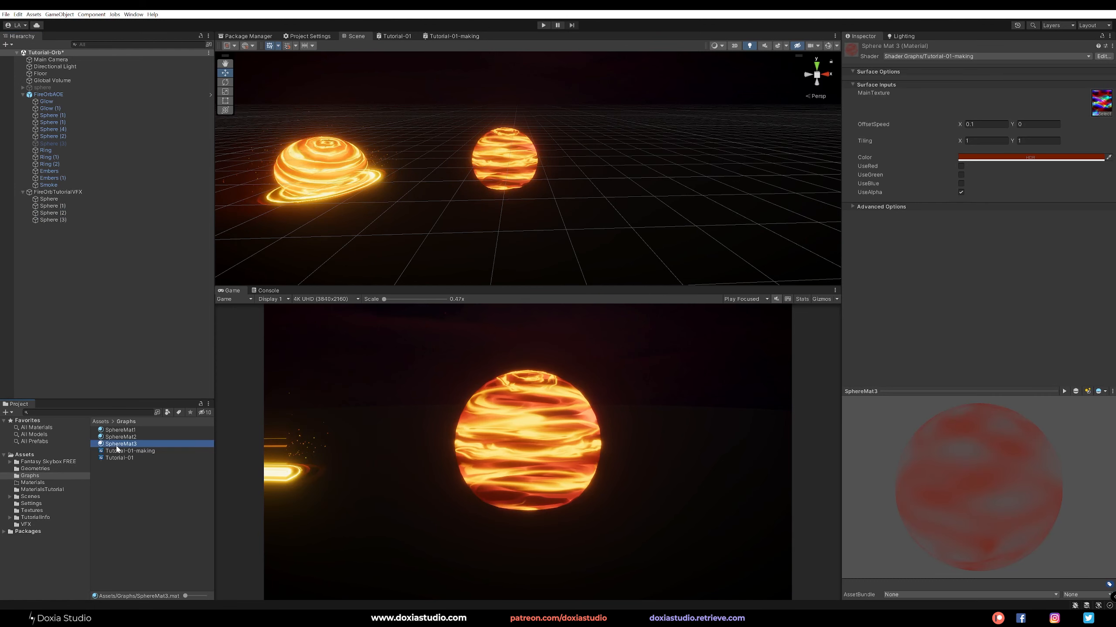
pyautogui.click(127, 438)
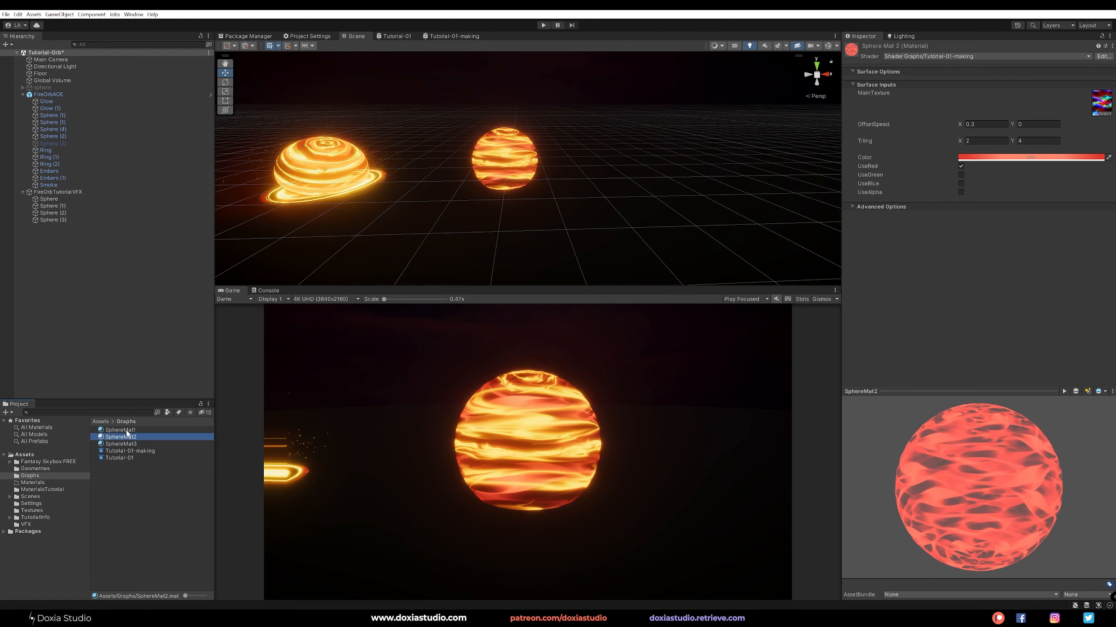
pyautogui.click(121, 430)
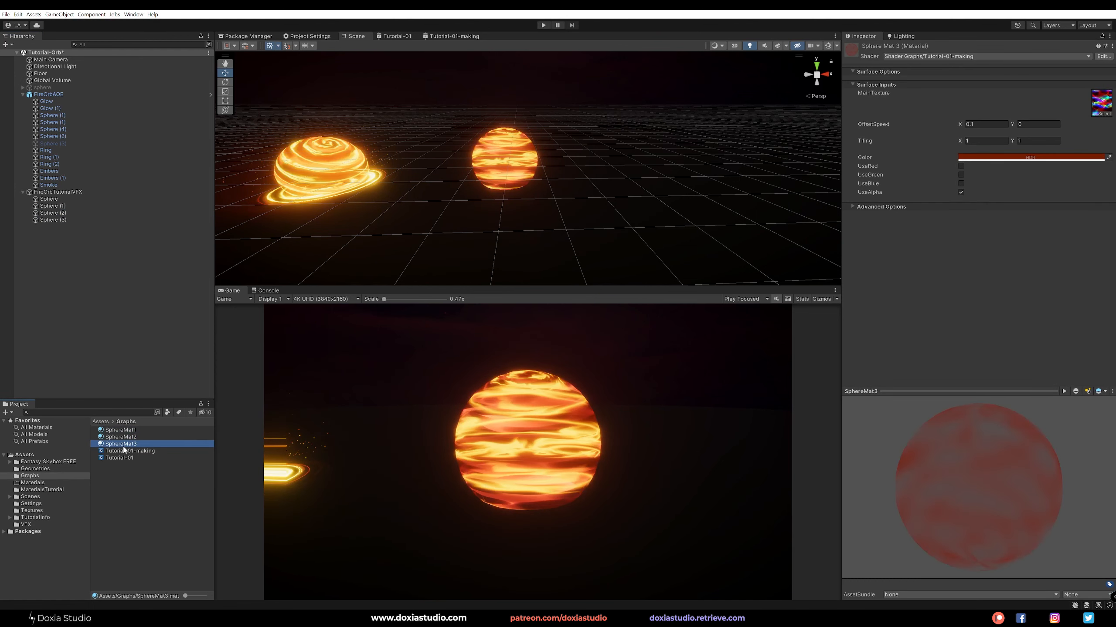
pyautogui.press('F2')
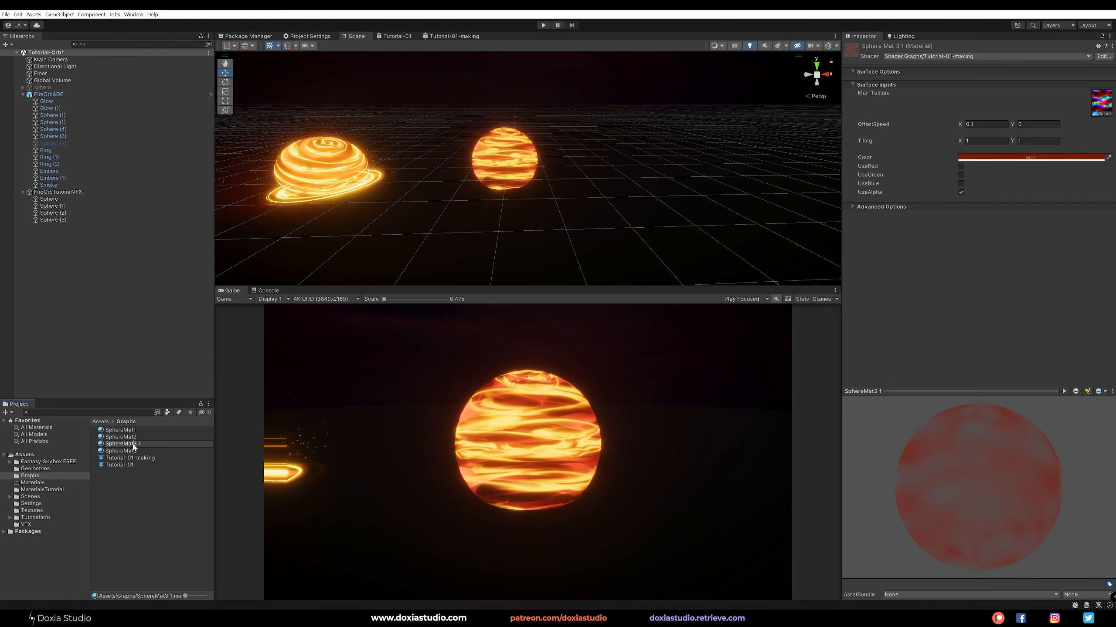
pyautogui.write('4')
pyautogui.press('Return')
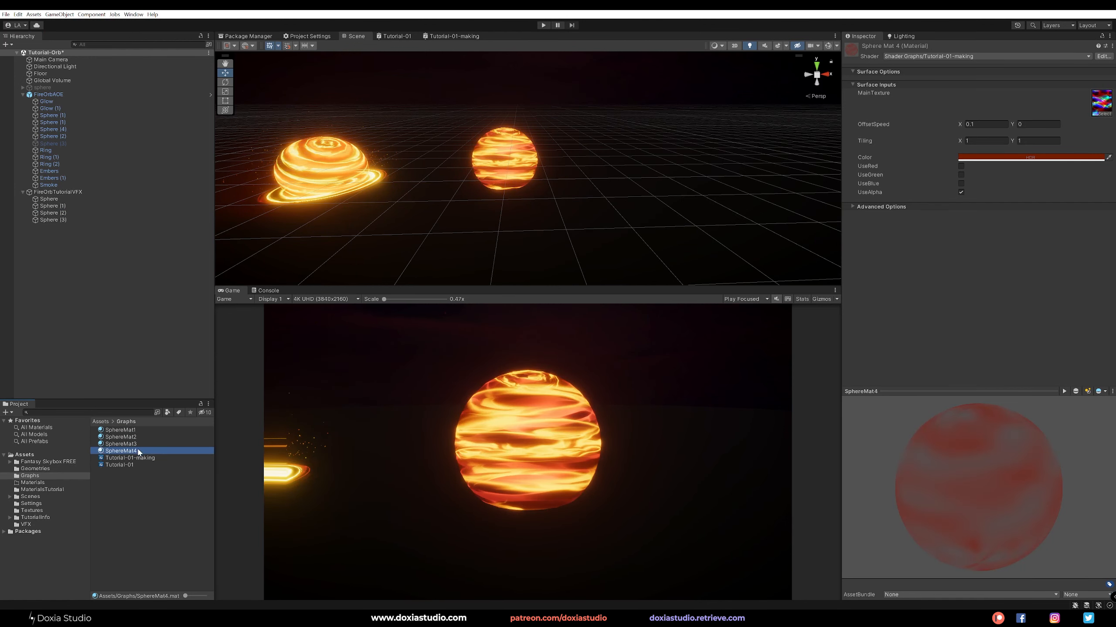
# Step: Switch SphereMat4 from the alpha to the blue channel and set its HDR color to orange-yellow, hue 21, intensity 1
pyautogui.click(961, 192)
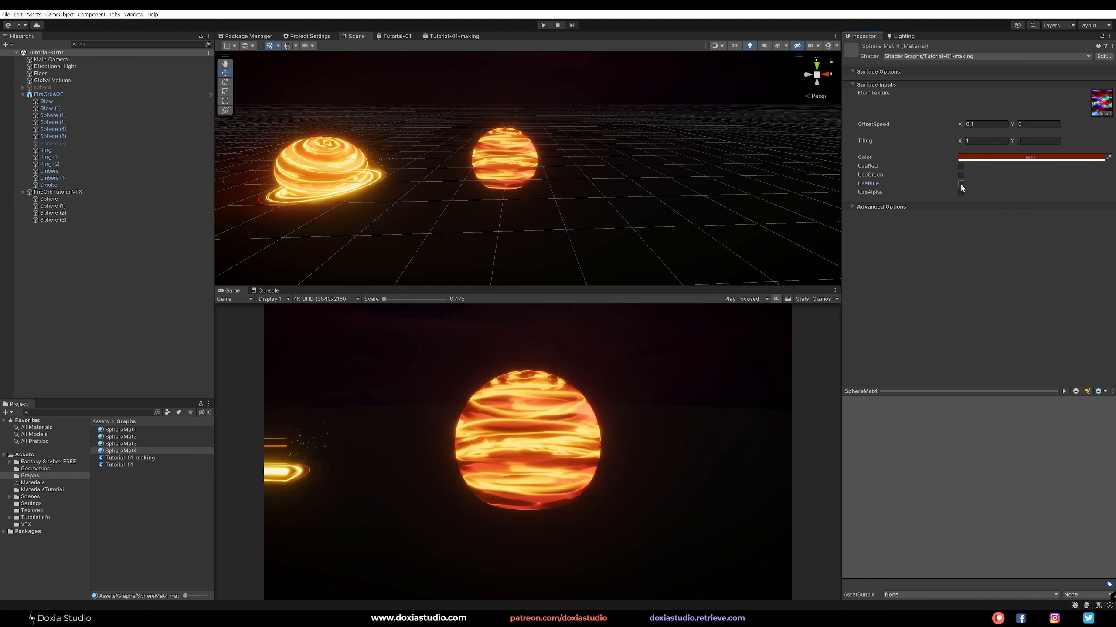
pyautogui.click(960, 184)
pyautogui.click(996, 157)
pyautogui.moveTo(1083, 206); pyautogui.dragTo(1080, 203)
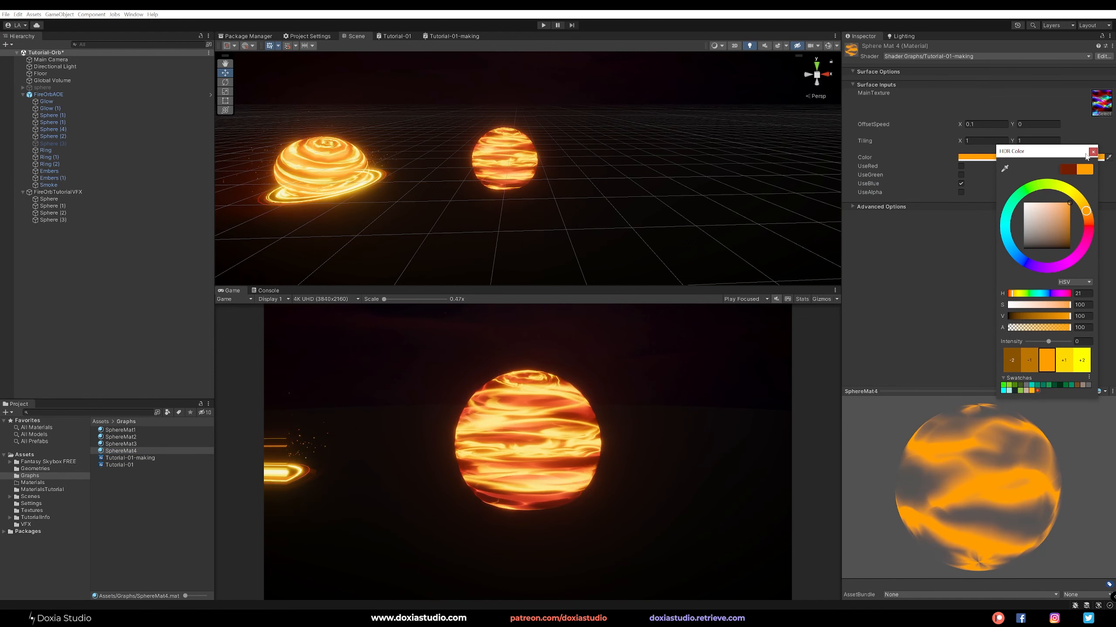
pyautogui.write('1')
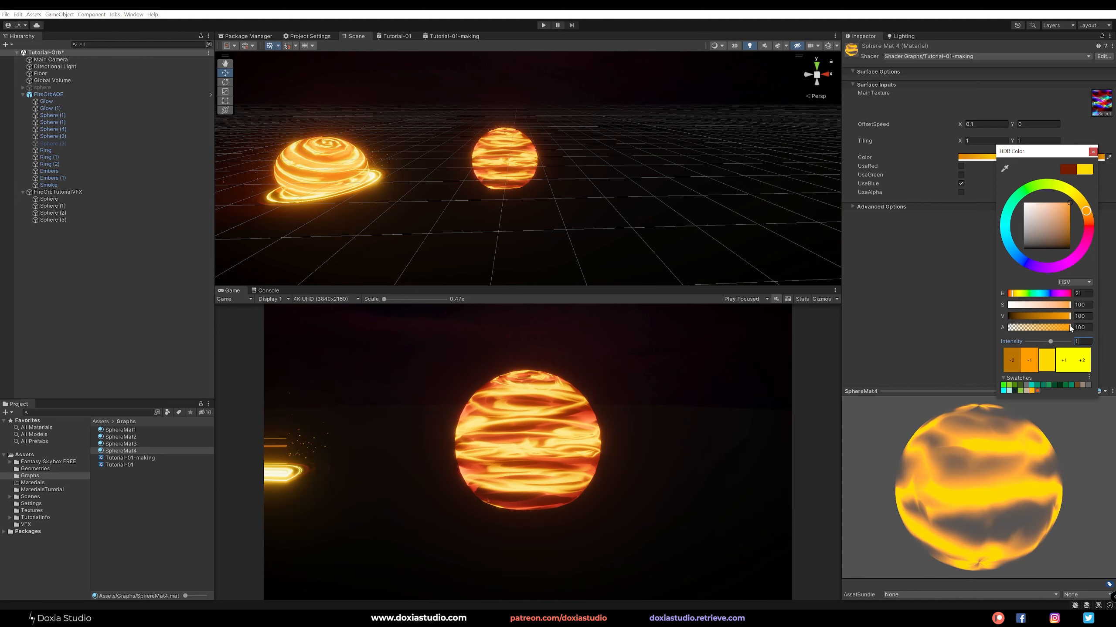
pyautogui.click(1093, 152)
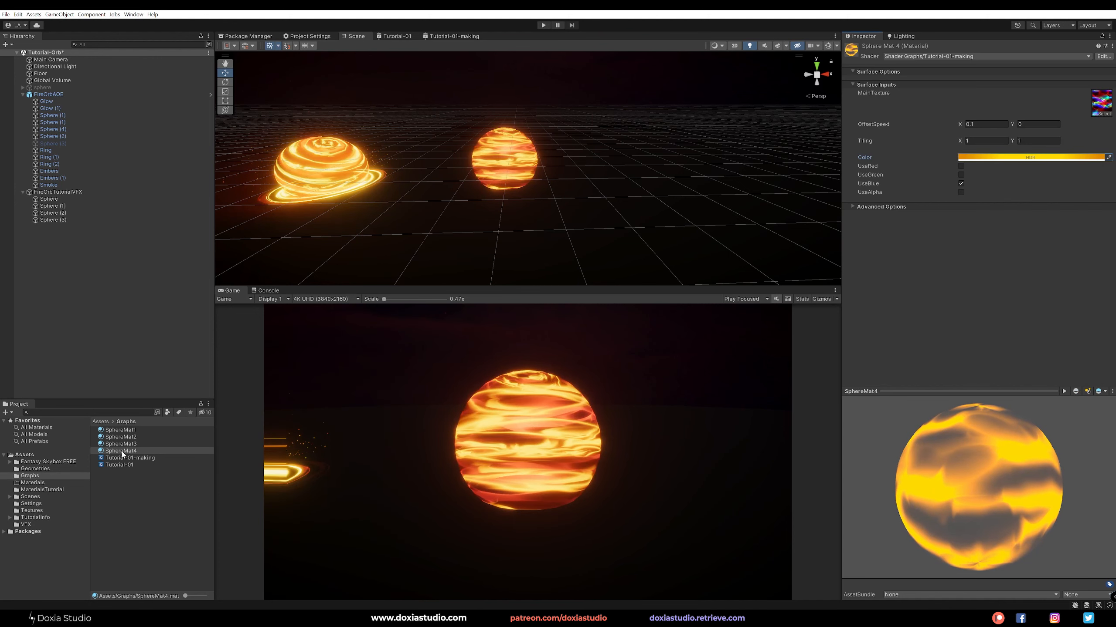
# Step: Apply SphereMat4 to Sphere (3) under FireOrbTutorialVFX and set the material's tiling to X 2, Y 3
pyautogui.click(65, 220)
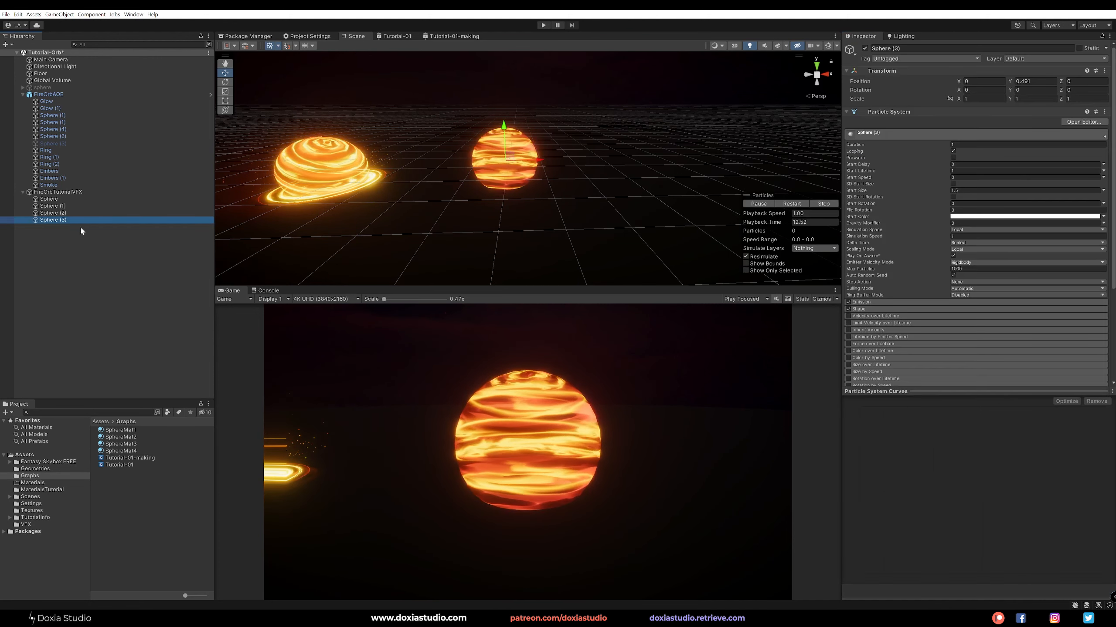
pyautogui.click(789, 204)
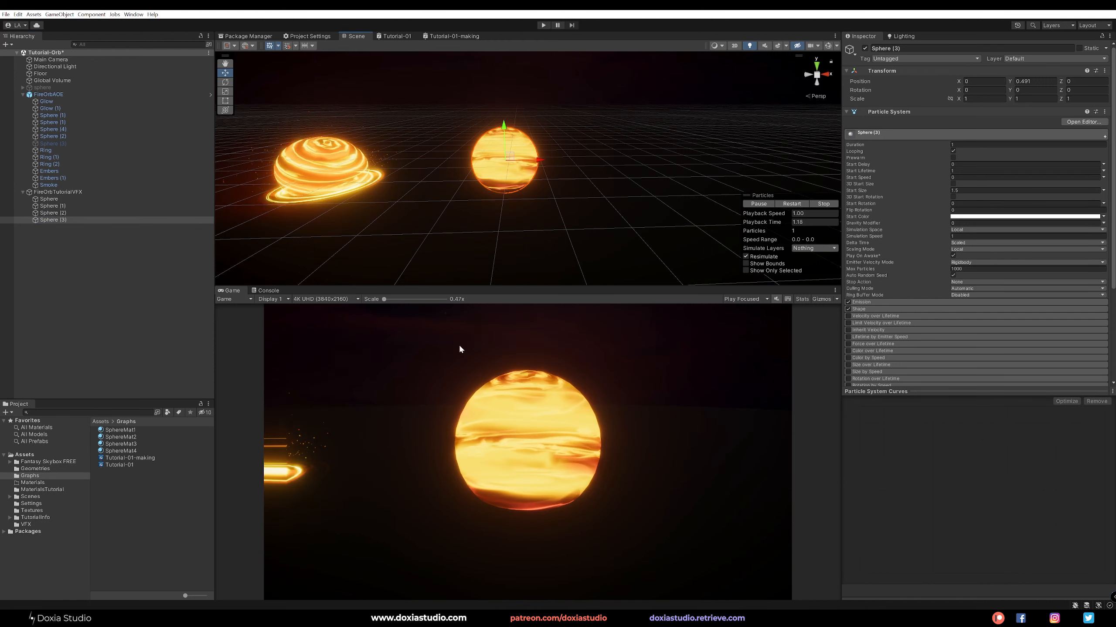
pyautogui.click(118, 452)
pyautogui.click(976, 140)
pyautogui.write('2')
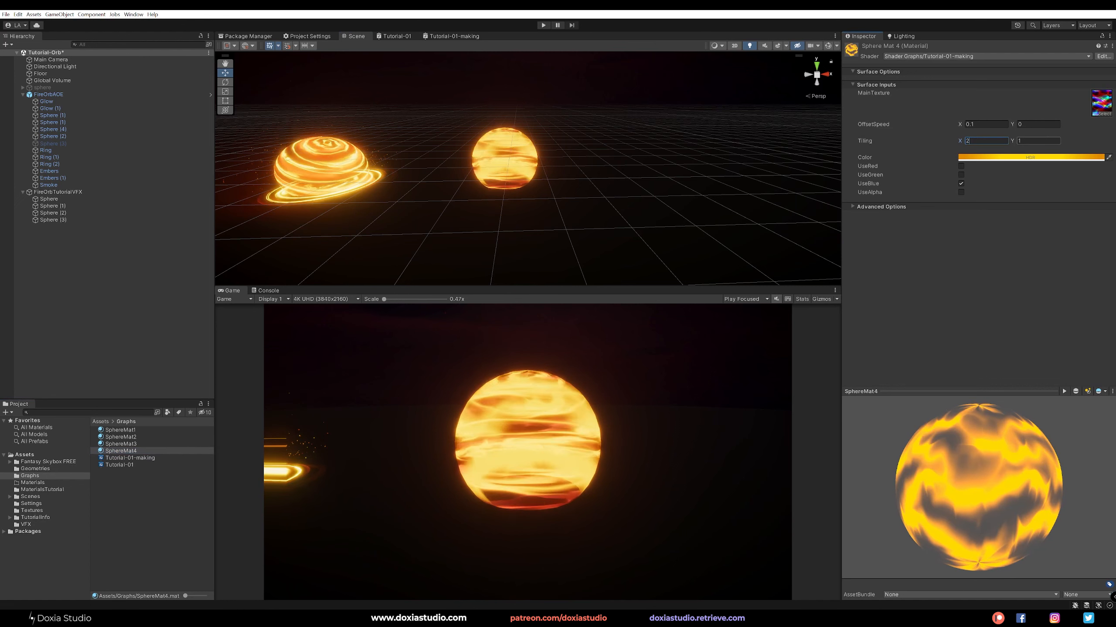
pyautogui.press('Tab')
pyautogui.write('2')
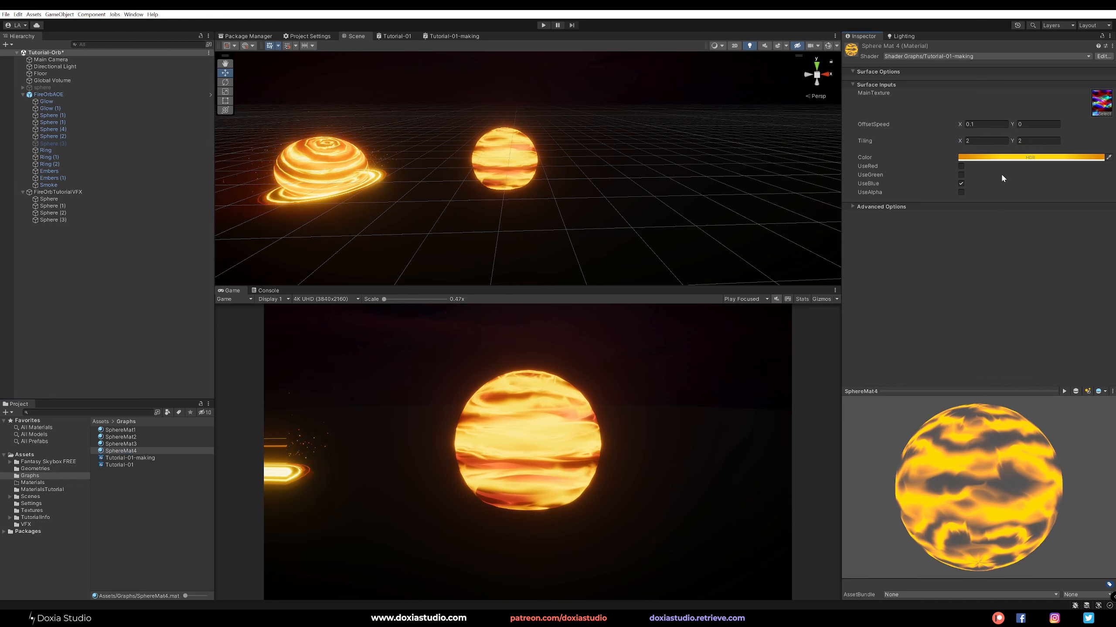
pyautogui.press('BackSpace')
pyautogui.write('3')
pyautogui.click(994, 315)
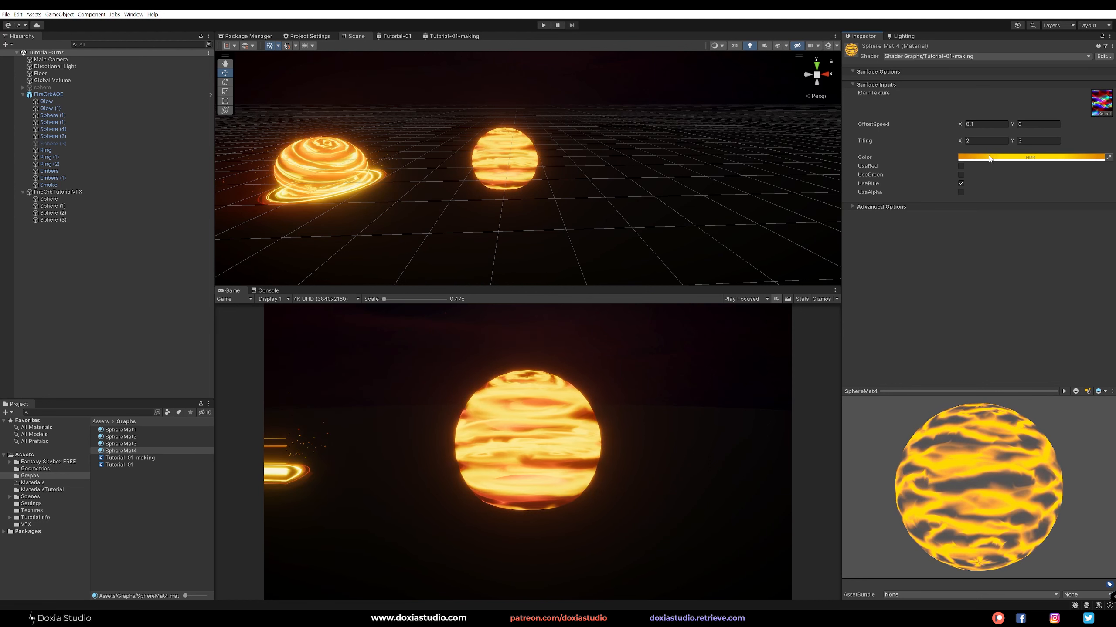
# Step: Darken SphereMat4's HDR color to a deeper orange, about hue 15, saturation 99, value 47
pyautogui.click(1030, 157)
pyautogui.moveTo(1083, 211); pyautogui.dragTo(1065, 225)
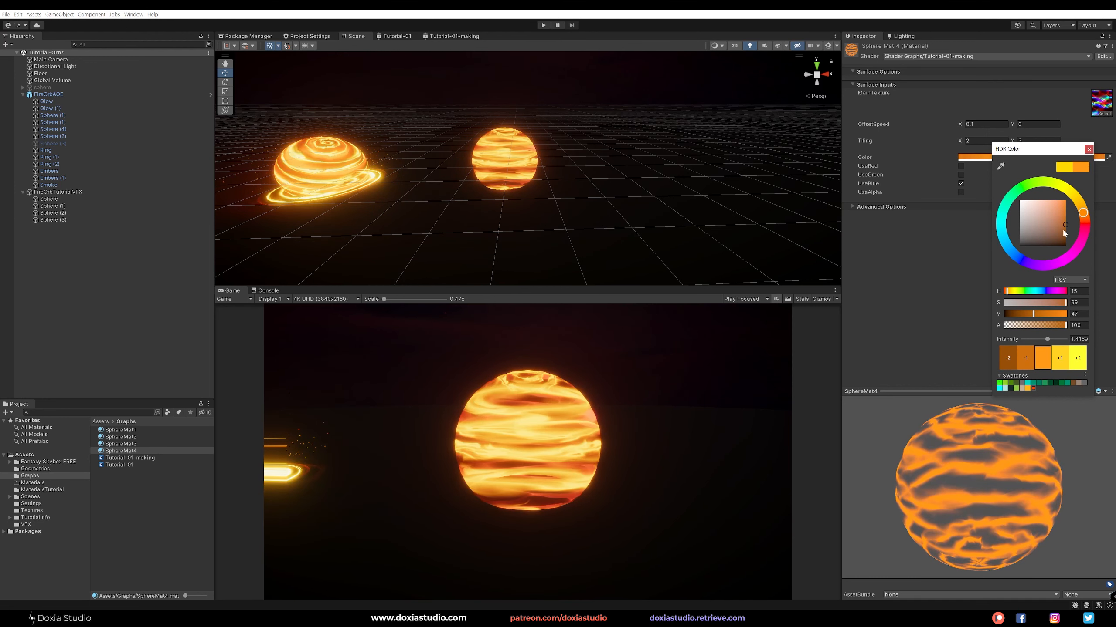
pyautogui.click(1064, 326)
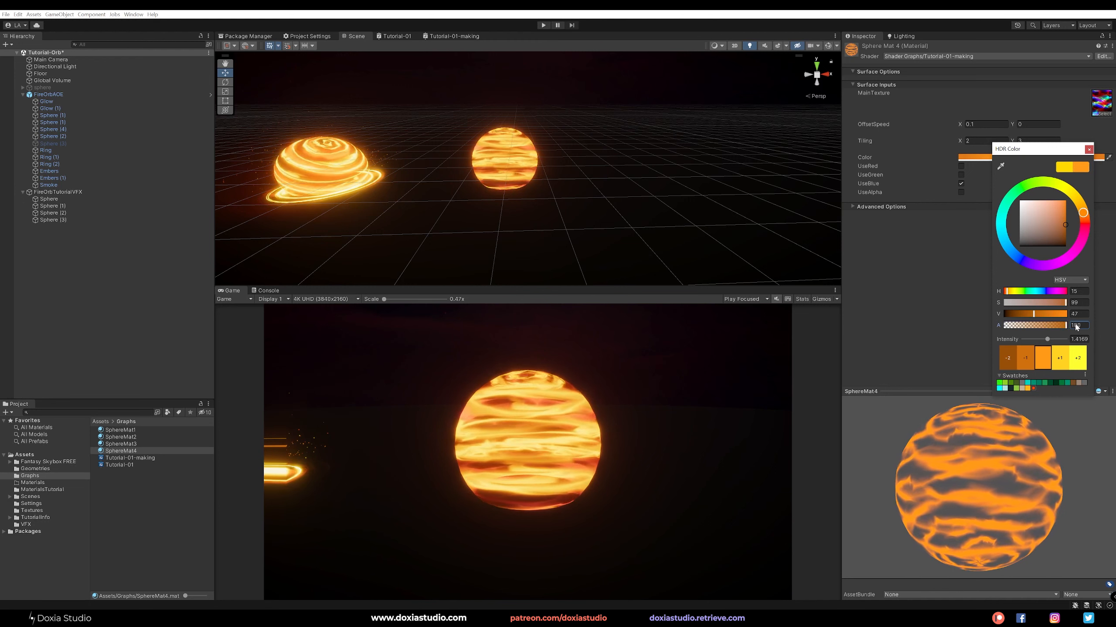
pyautogui.moveTo(1064, 329); pyautogui.dragTo(1088, 213)
pyautogui.click(1090, 150)
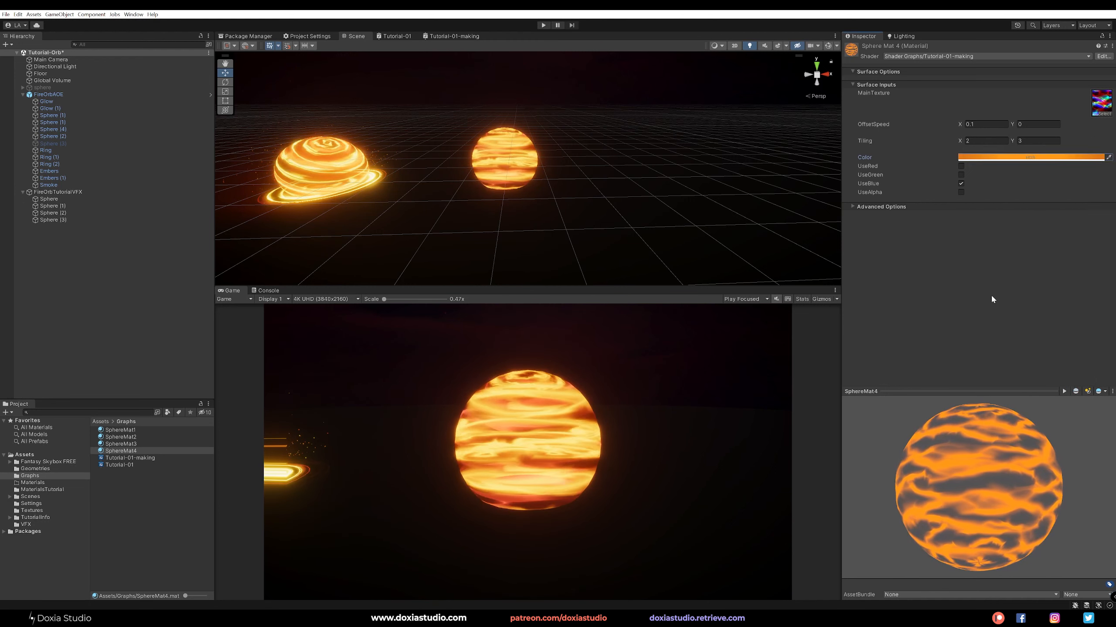
# Step: Select all four spheres under FireOrbTutorialVFX together and rotate them to about -36.6 degrees around Z
pyautogui.click(106, 193)
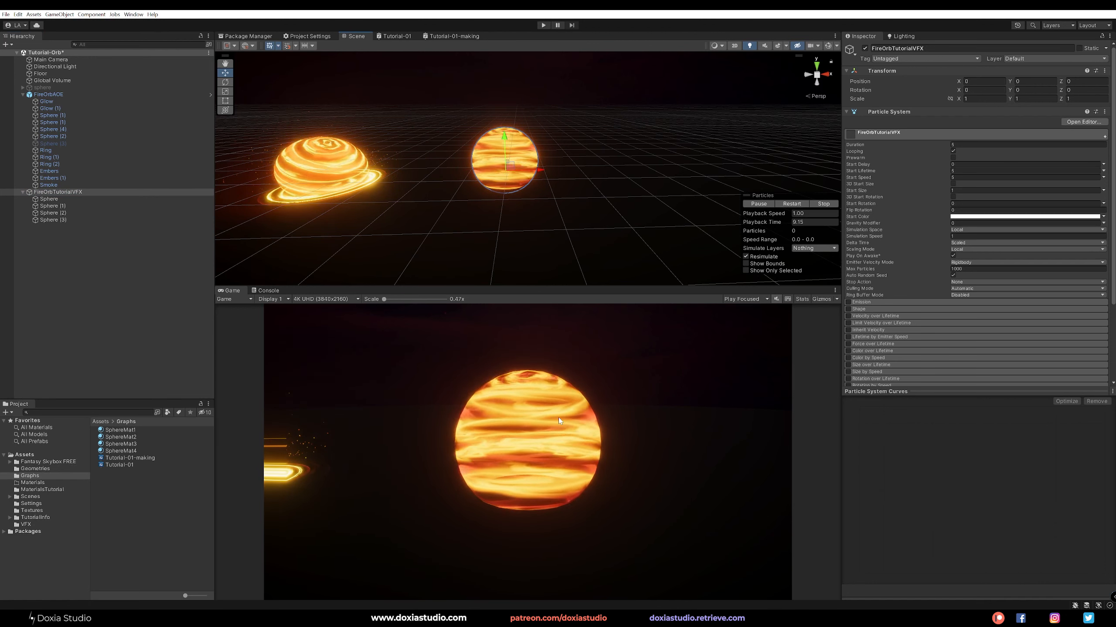
pyautogui.keyDown('alt'); pyautogui.moveTo(522, 188); pyautogui.dragTo(498, 200); pyautogui.keyUp('alt')
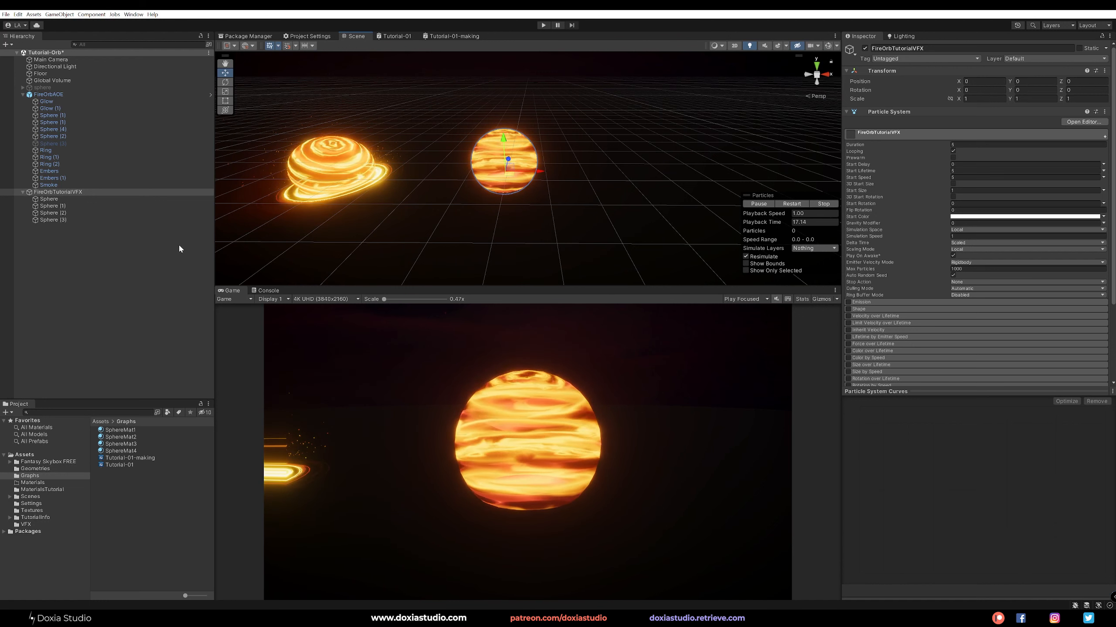
pyautogui.click(133, 199)
pyautogui.keyDown('shift'); pyautogui.click(119, 220); pyautogui.keyUp('shift')
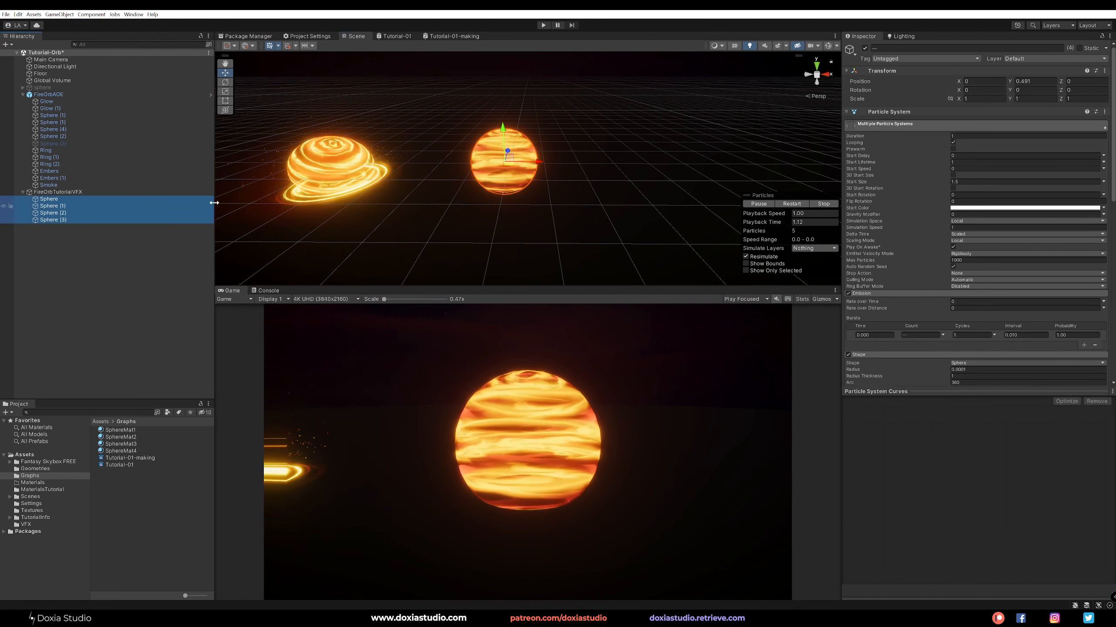
pyautogui.press('e')
pyautogui.moveTo(531, 141); pyautogui.dragTo(538, 195)
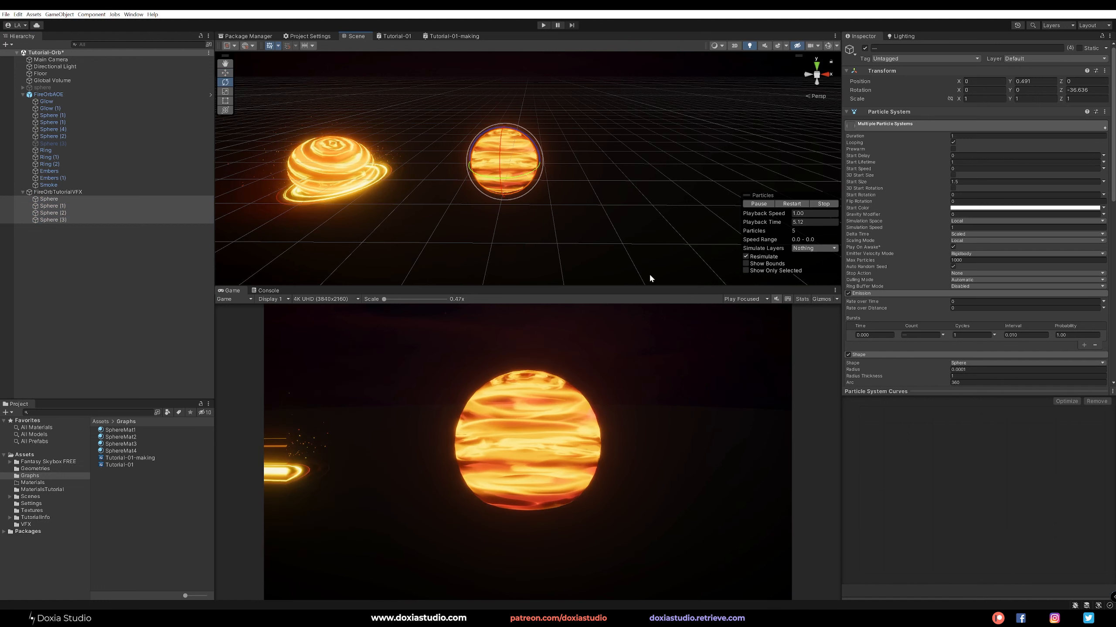
# Step: Set the Render Alignment of the four selected sphere particle systems to Local
pyautogui.scroll(-10, 909, 292)
pyautogui.scroll(-5, 886, 325)
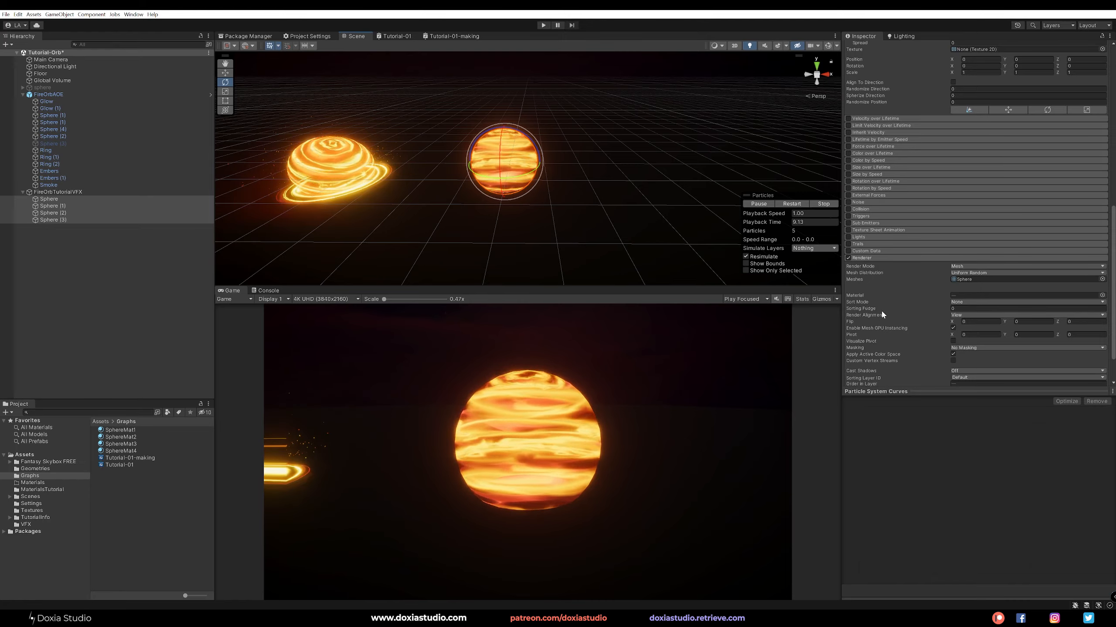
pyautogui.keyDown('alt'); pyautogui.moveTo(628, 175); pyautogui.dragTo(575, 113); pyautogui.keyUp('alt')
pyautogui.keyDown('alt'); pyautogui.moveTo(550, 179); pyautogui.dragTo(505, 198); pyautogui.keyUp('alt')
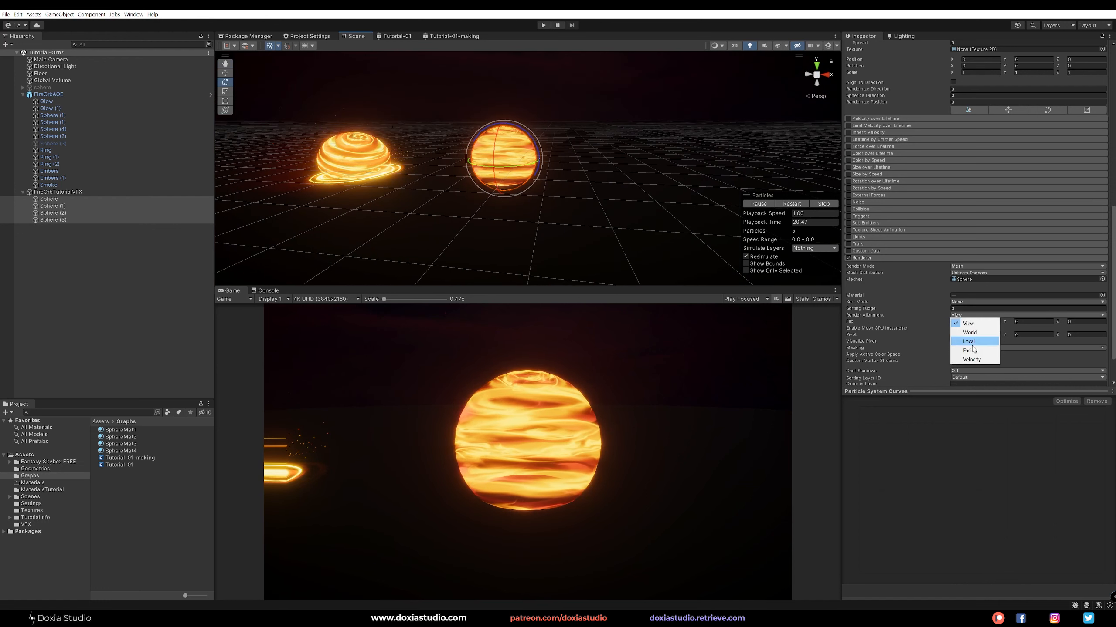
pyautogui.click(971, 344)
pyautogui.scroll(10, 900, 214)
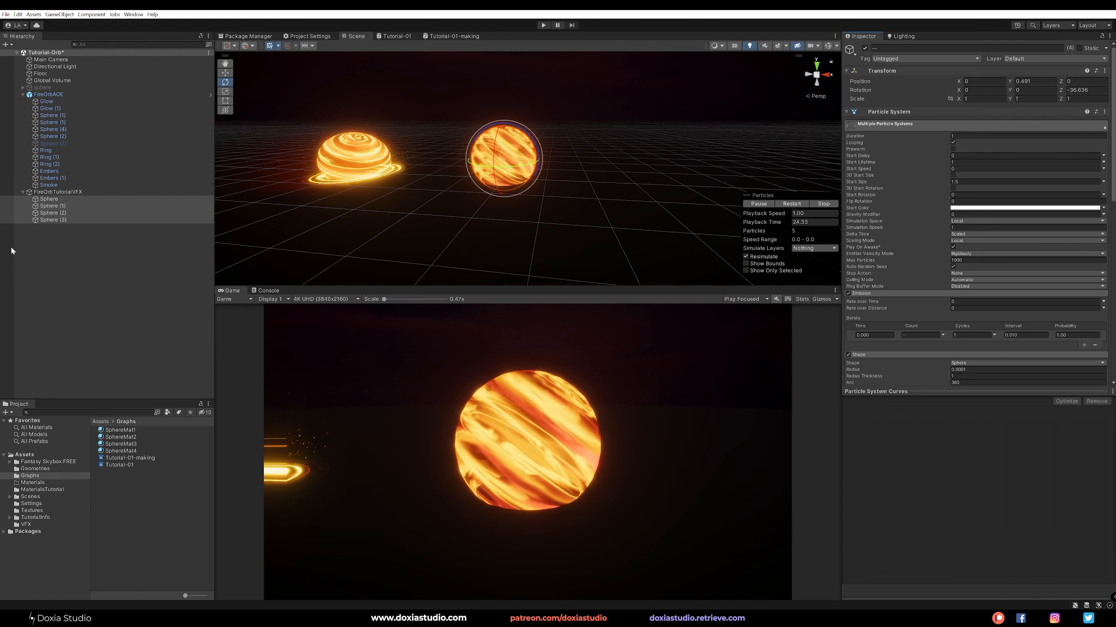
# Step: Try rotating the four spheres freely, and reset their rotation to 0 on all three axes
pyautogui.moveTo(521, 144); pyautogui.dragTo(551, 113)
pyautogui.moveTo(988, 90); pyautogui.dragTo(947, 91)
pyautogui.write('0')
pyautogui.moveTo(1042, 91); pyautogui.dragTo(1002, 90)
pyautogui.write('0')
pyautogui.moveTo(1086, 90); pyautogui.dragTo(1051, 90)
pyautogui.write('0')
# Step: Tilt the four spheres to about -30.2 degrees around Z and -15.3 degrees around X, and deselect them
pyautogui.moveTo(550, 149); pyautogui.dragTo(552, 173)
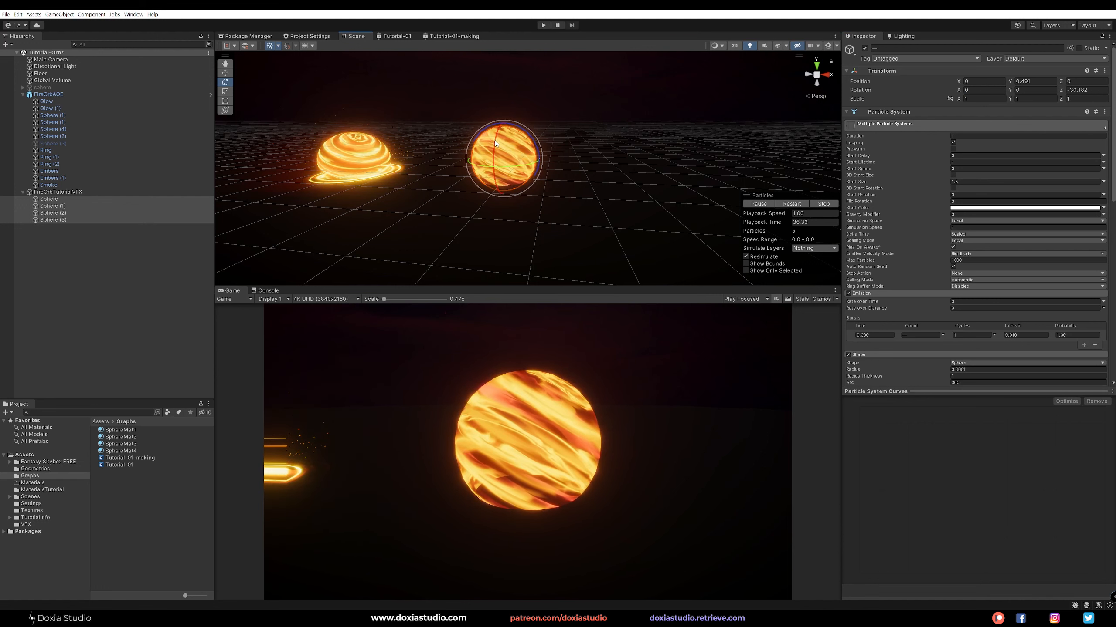
pyautogui.moveTo(496, 141)
pyautogui.mouseDown()
pyautogui.moveTo(484, 167)
pyautogui.moveTo(500, 140)
pyautogui.mouseUp()
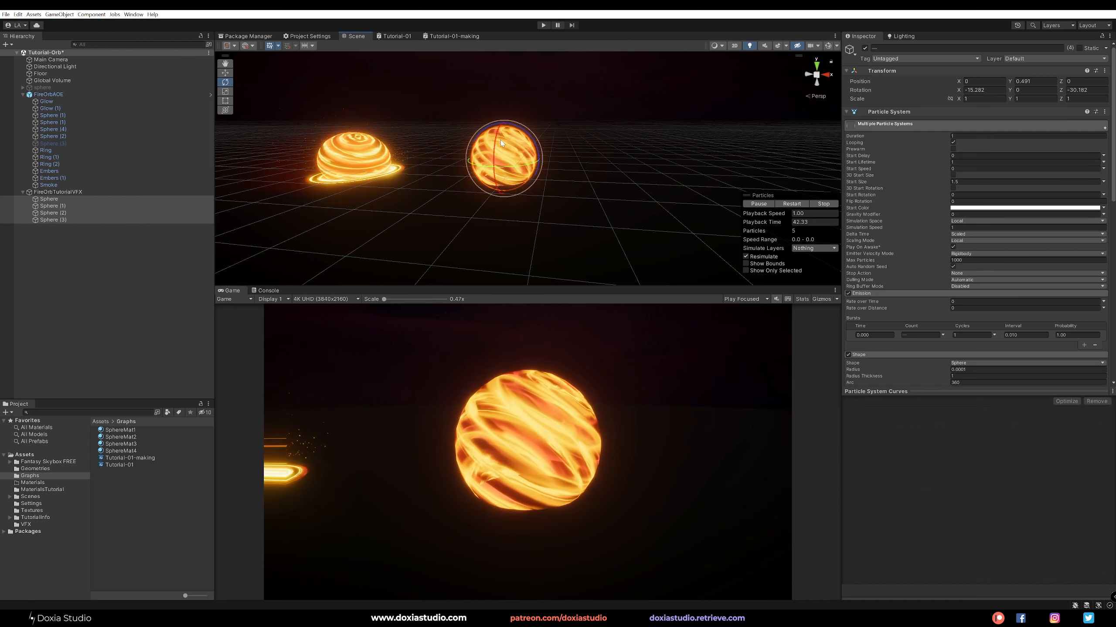
pyautogui.click(55, 307)
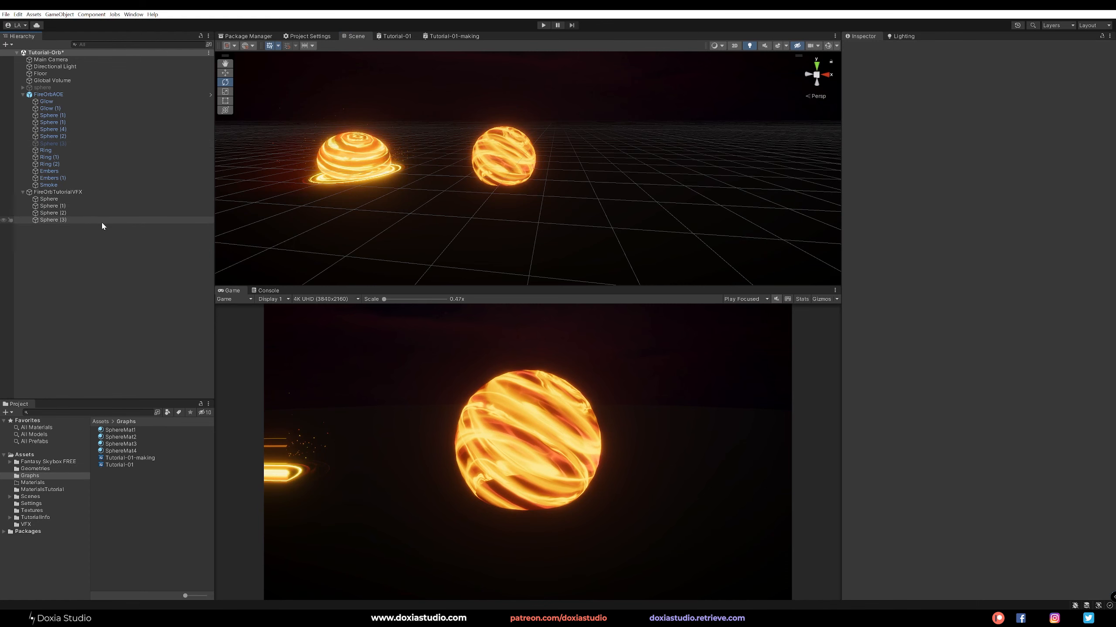
# Step: Set the renderer's Order in Layer of the first Sphere under FireOrbTutorialVFX to 5
pyautogui.click(93, 198)
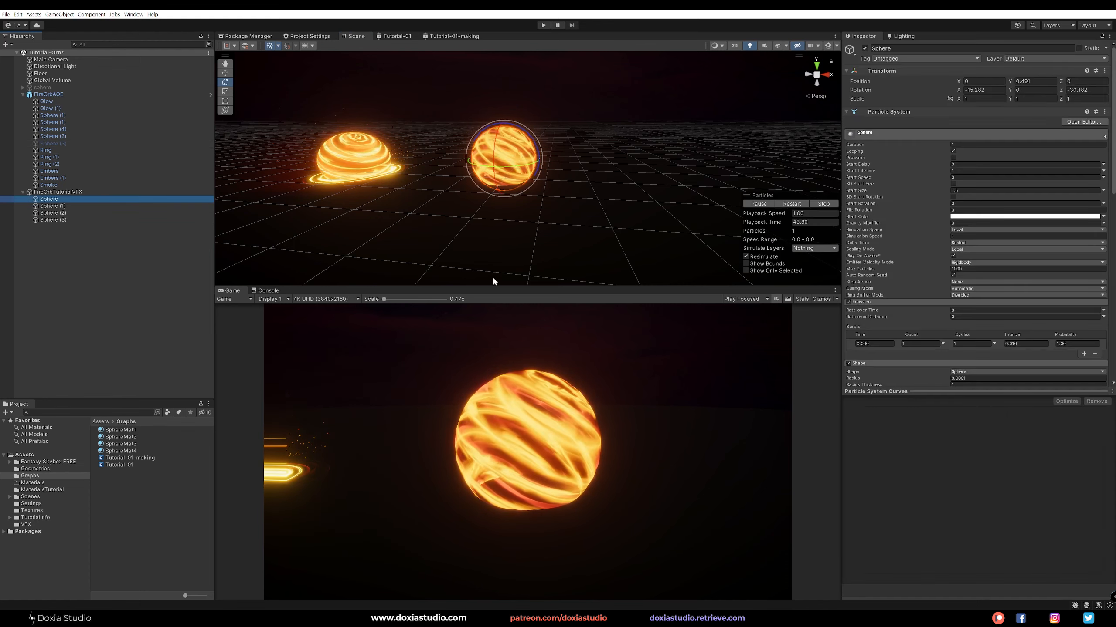
pyautogui.scroll(-10, 911, 331)
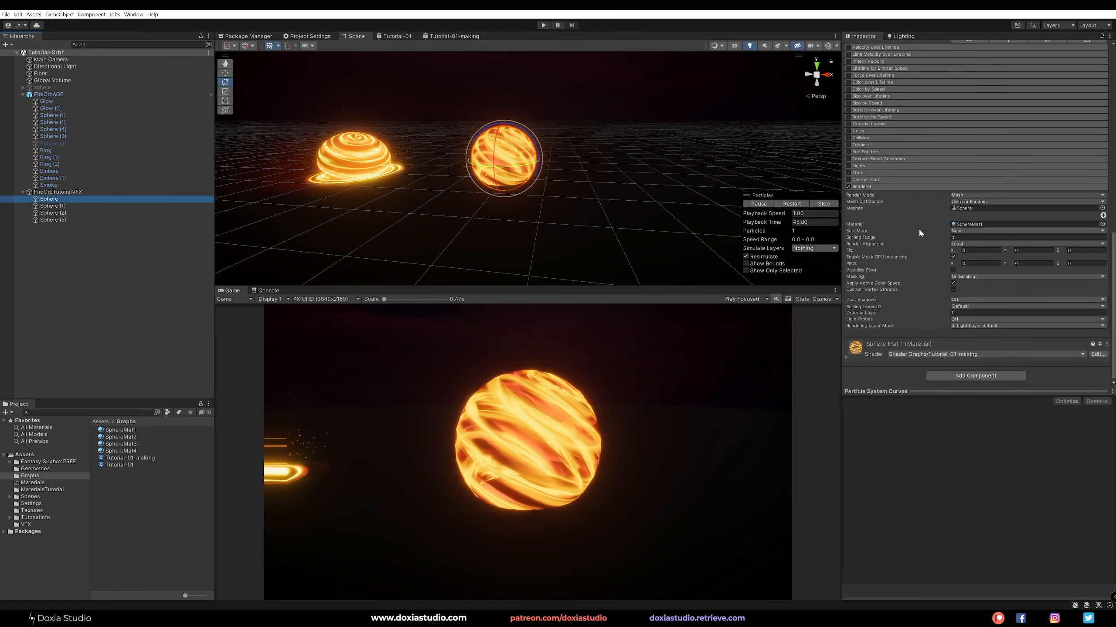
pyautogui.click(979, 313)
pyautogui.write('5')
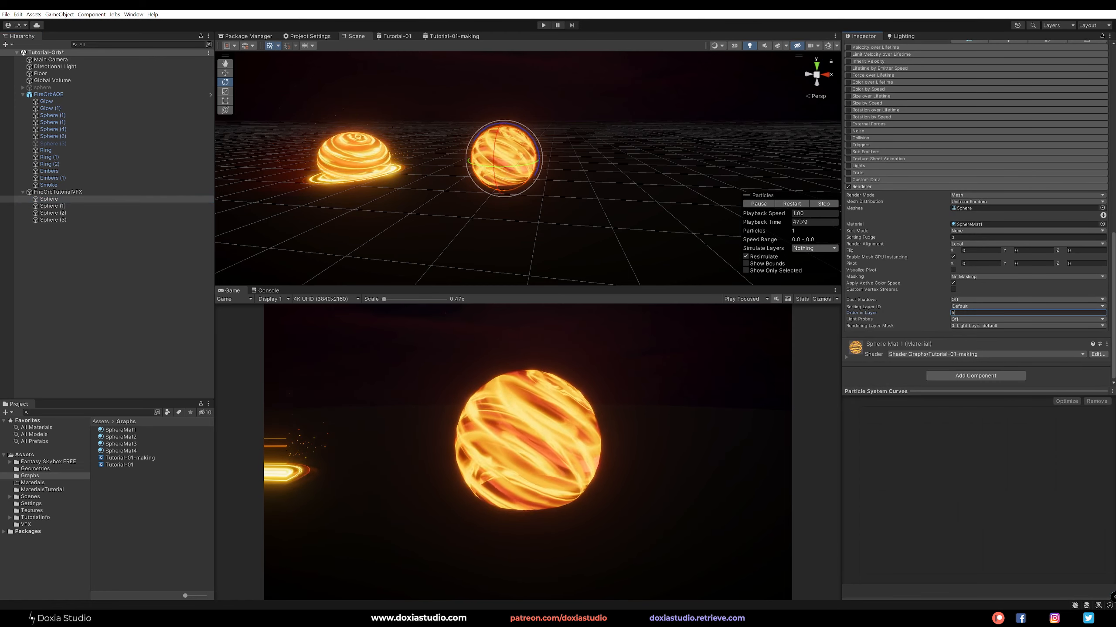
# Step: Show only the selected particle system and check the Order in Layer of Sphere (1) and Sphere (2)
pyautogui.click(95, 205)
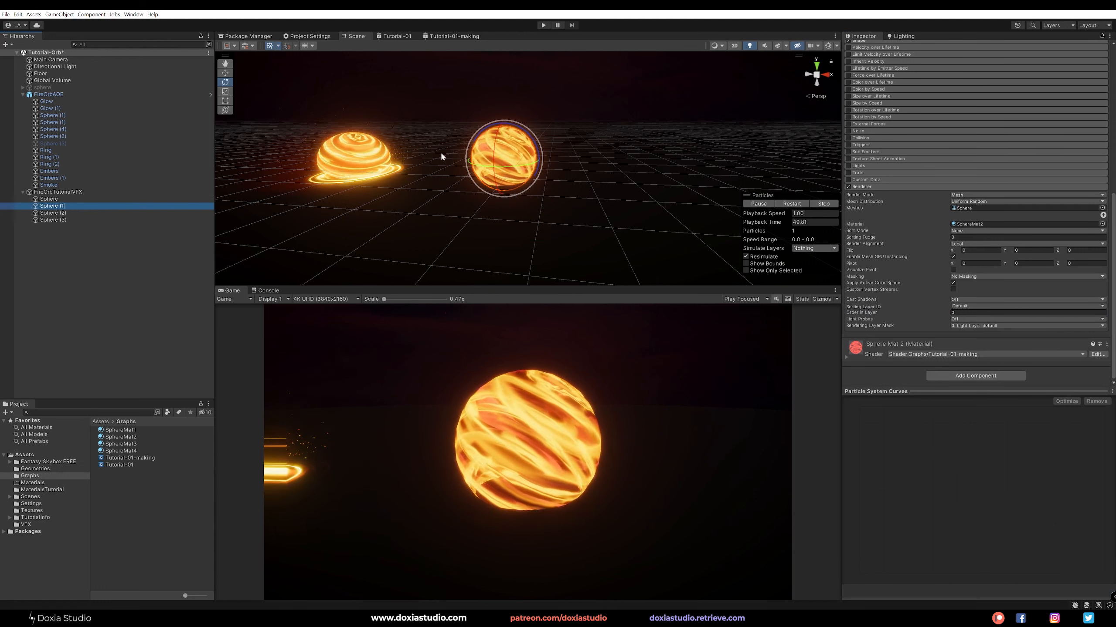
pyautogui.click(224, 73)
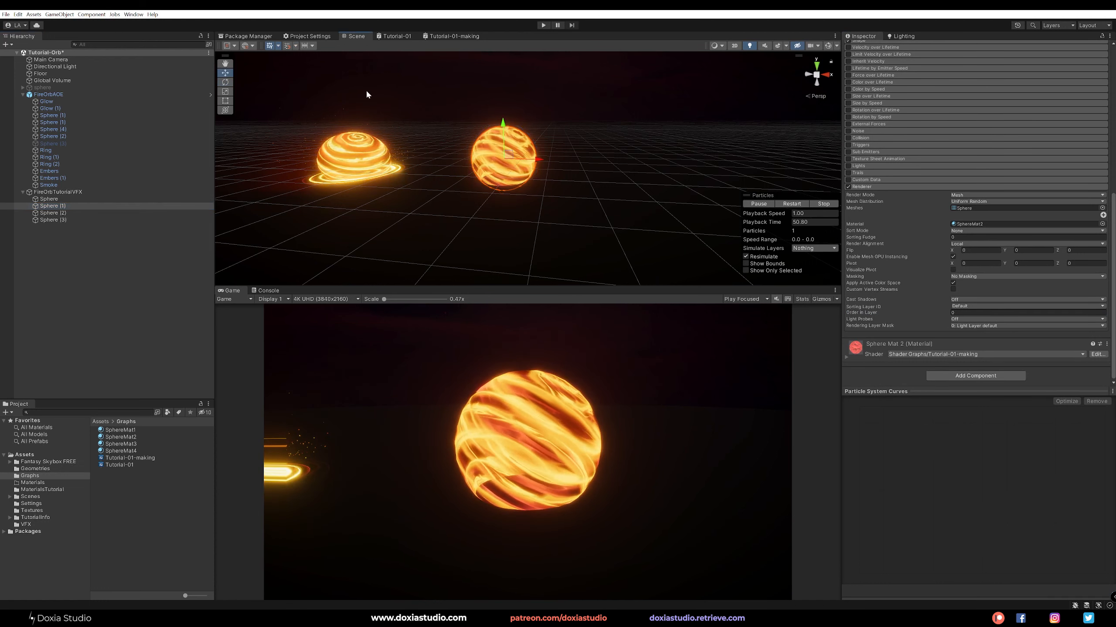
pyautogui.click(773, 271)
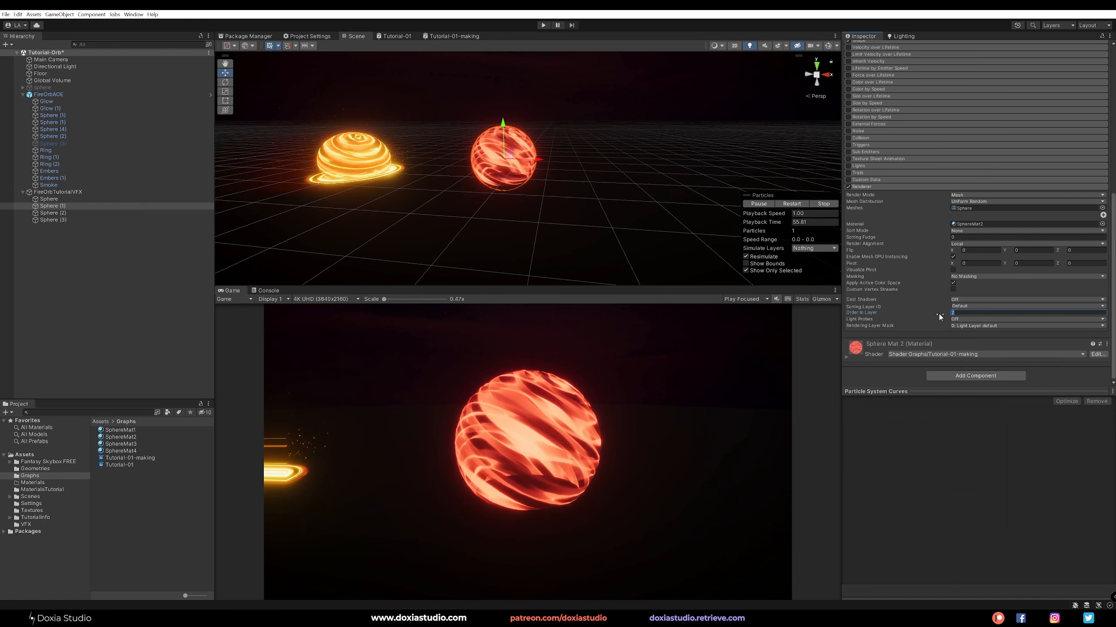
pyautogui.click(49, 212)
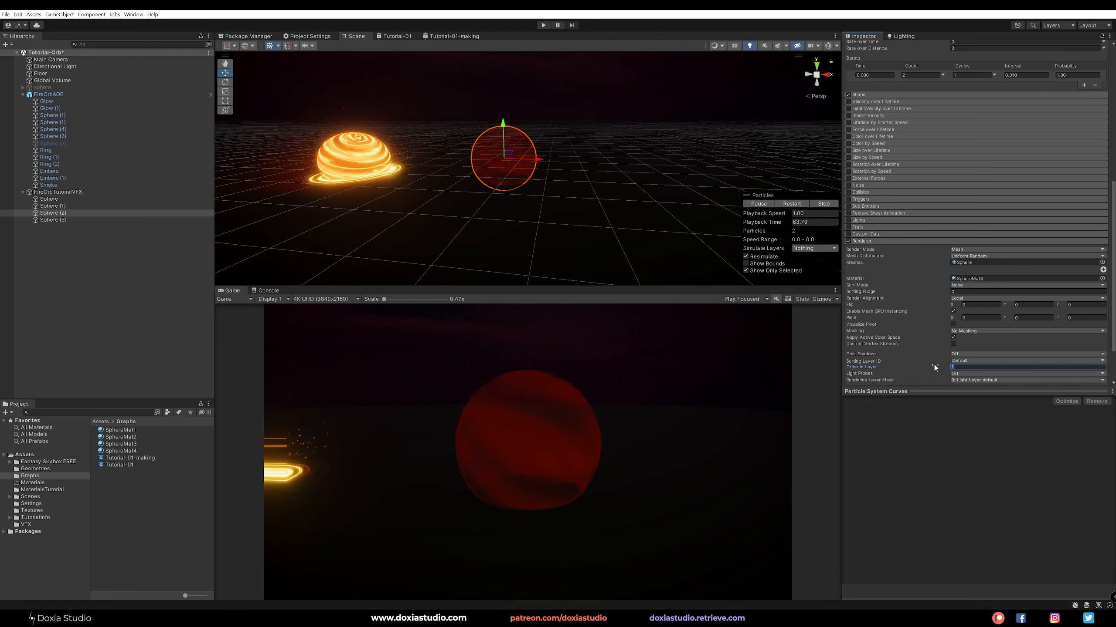
# Step: Set the Order in Layer of Sphere (3)'s renderer to 4
pyautogui.click(131, 221)
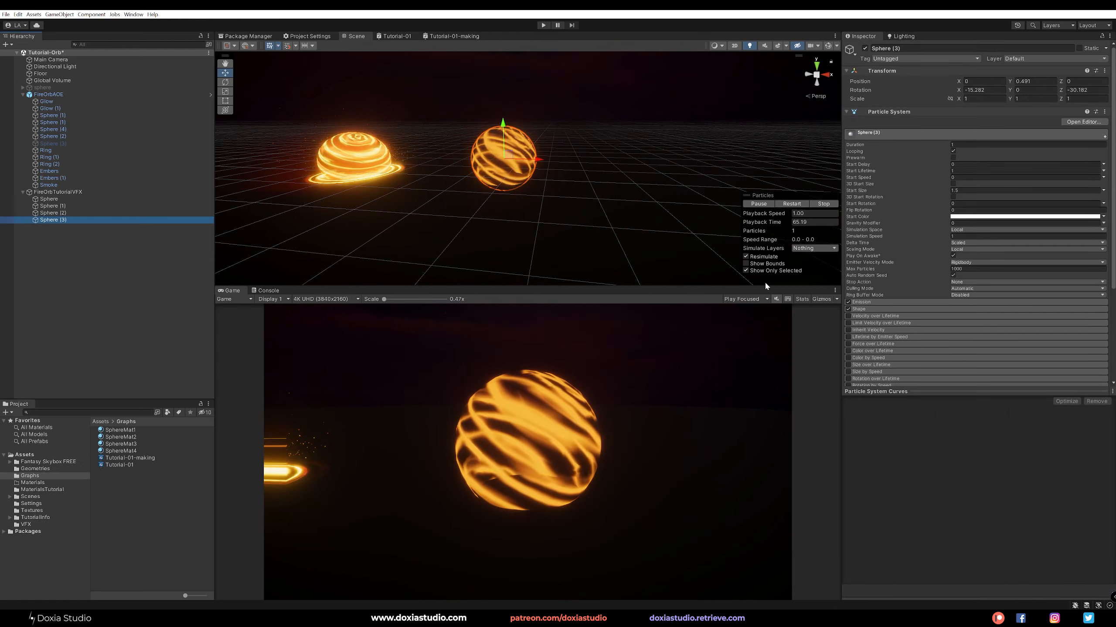
pyautogui.scroll(-5, 910, 353)
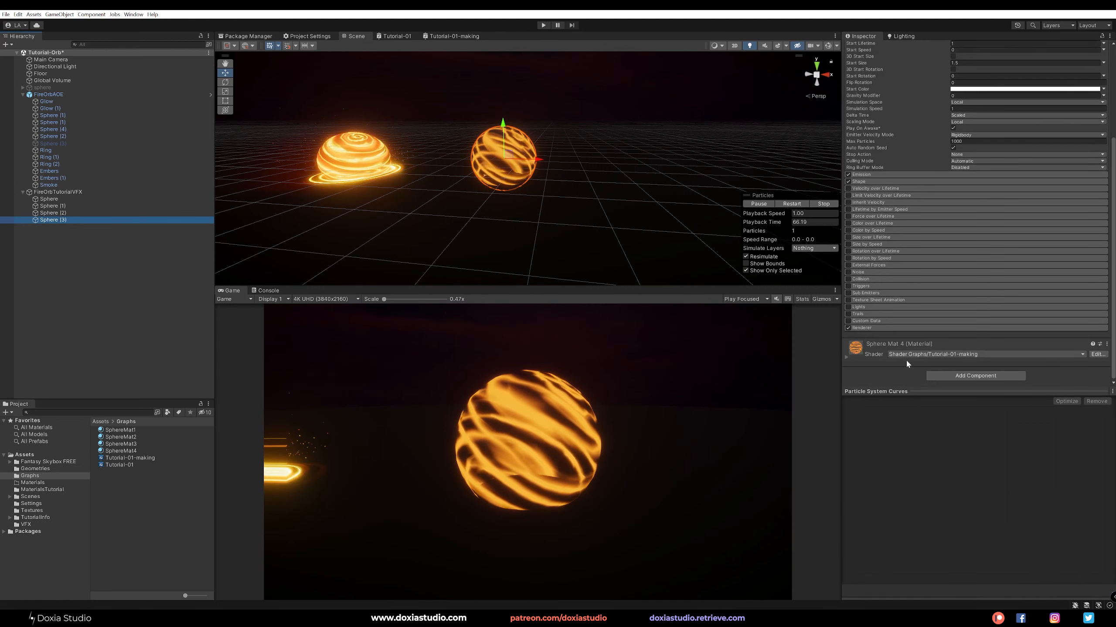
pyautogui.click(886, 329)
pyautogui.scroll(-2, 887, 330)
pyautogui.scroll(-3, 886, 330)
pyautogui.click(966, 313)
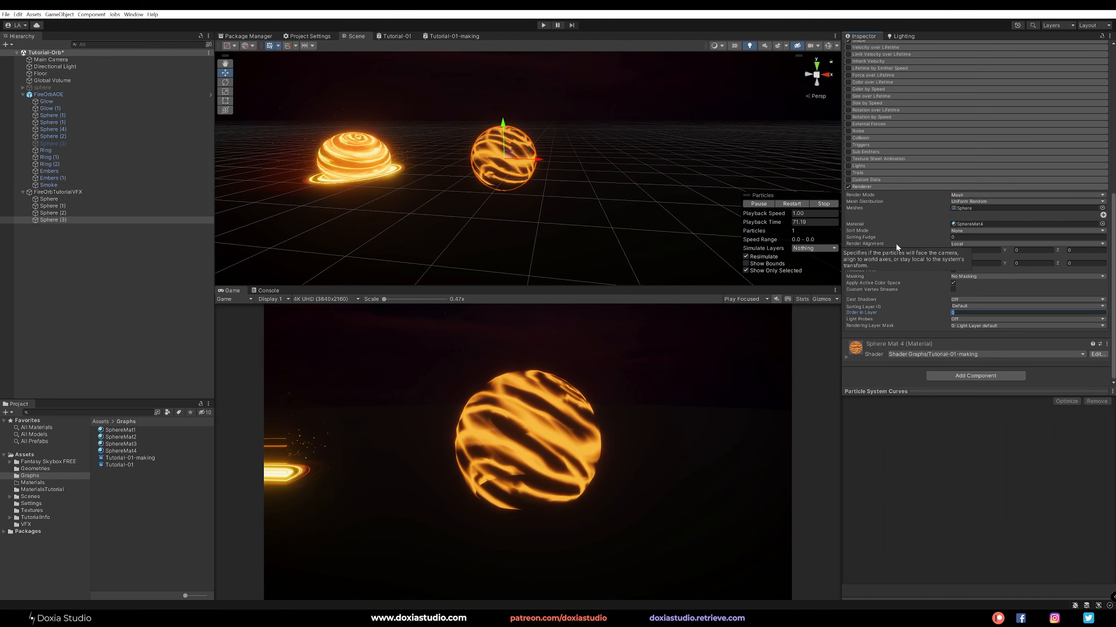
pyautogui.write('4')
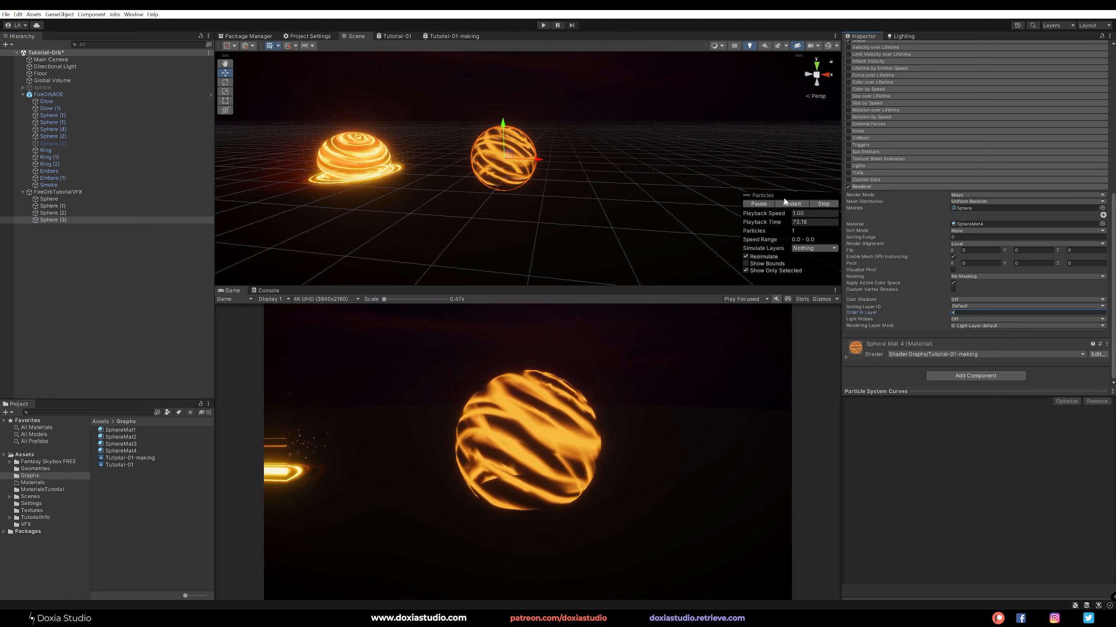
# Step: Show all particle systems again and set the renderer's Order in Layer of Sphere (3) to 2
pyautogui.click(765, 271)
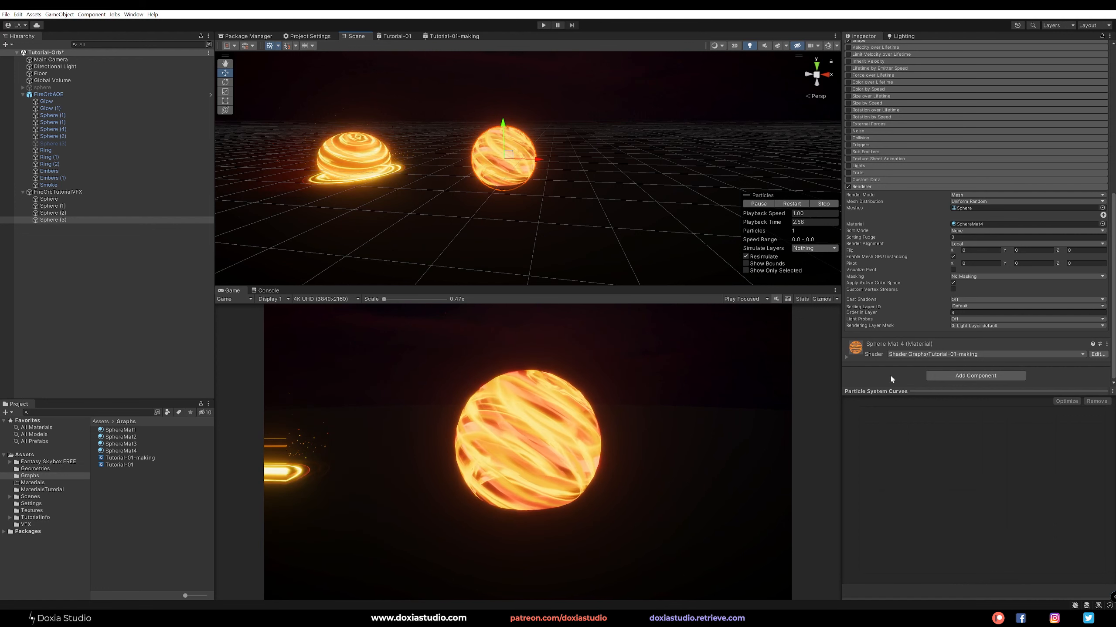
pyautogui.click(955, 312)
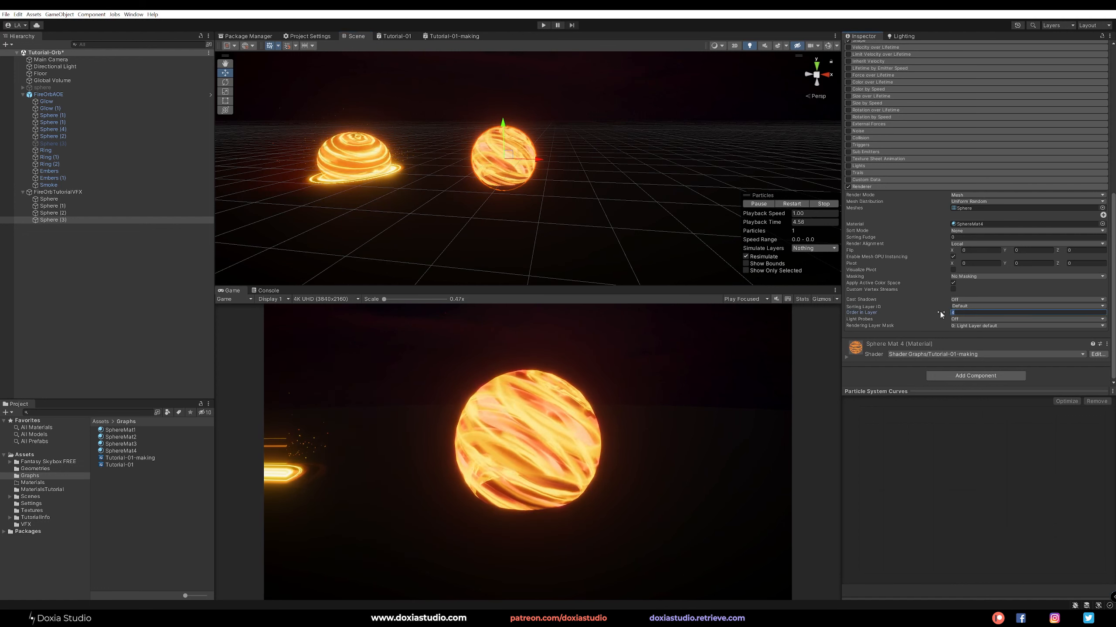
pyautogui.write('2')
pyautogui.click(934, 441)
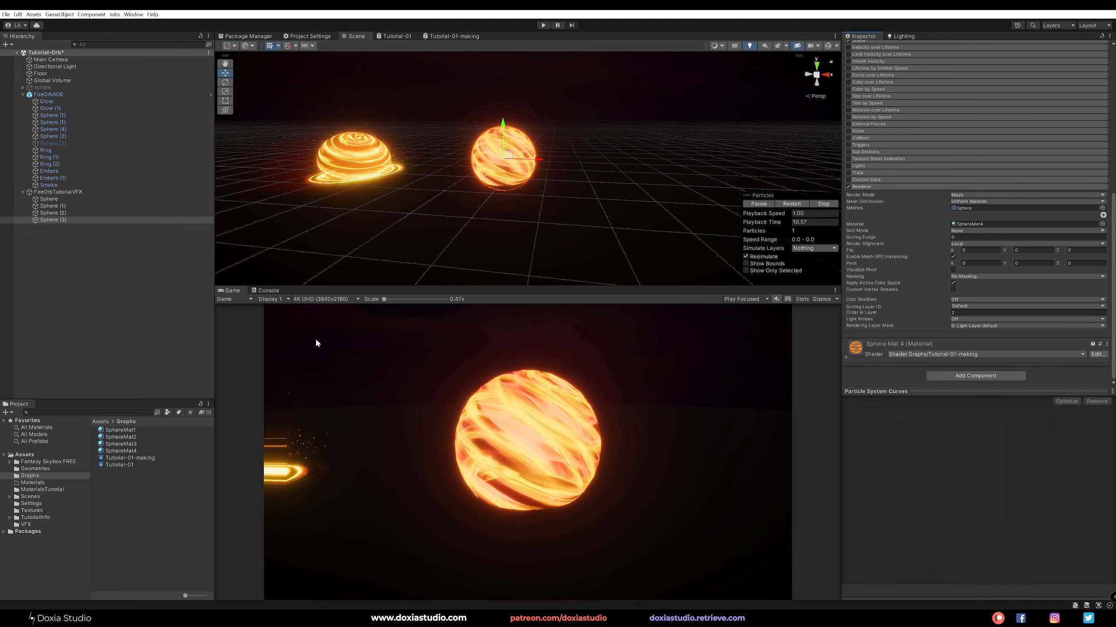
# Step: Set the Y Tiling of the SphereMat1 material to 4
pyautogui.click(82, 199)
pyautogui.click(121, 429)
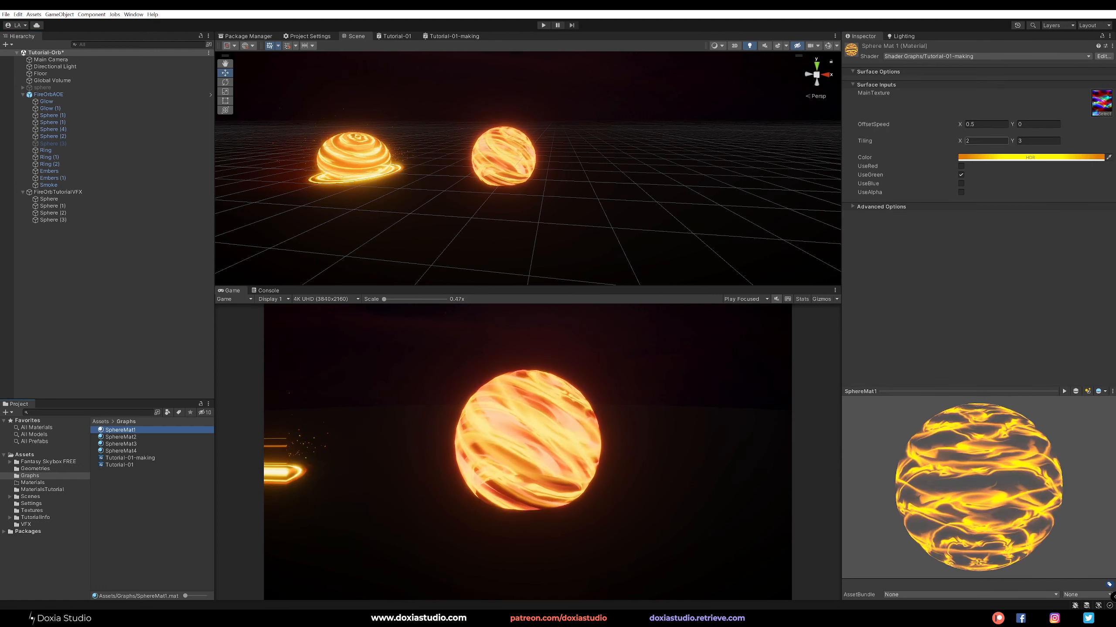
pyautogui.write('4')
pyautogui.press('Return')
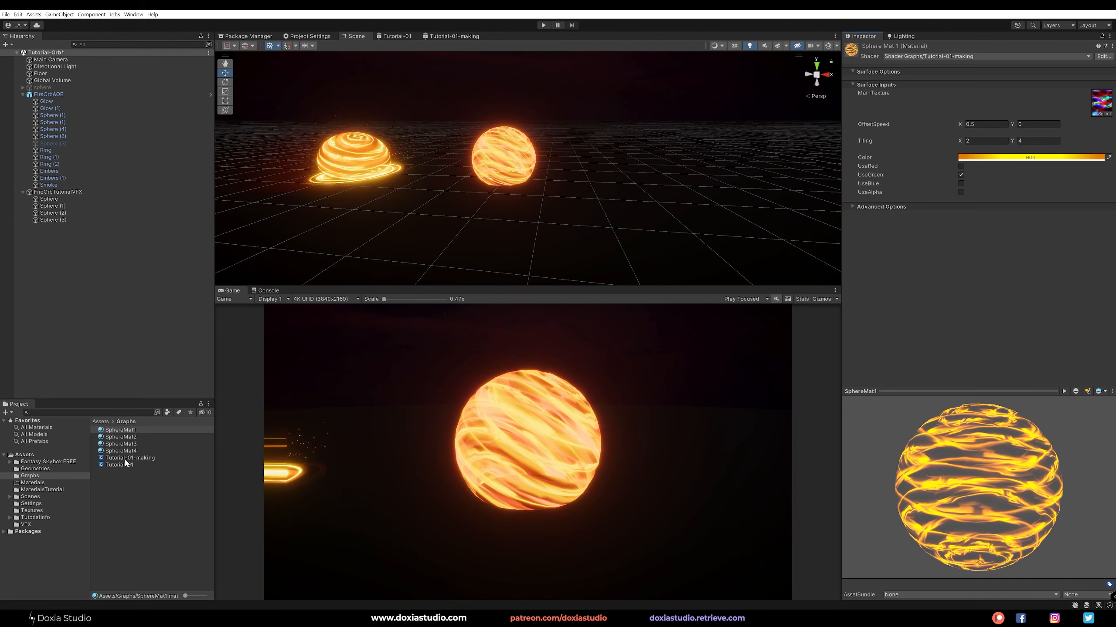
# Step: Set the X OffsetSpeed of the SphereMat4 material to 0.4
pyautogui.click(131, 430)
pyautogui.click(132, 444)
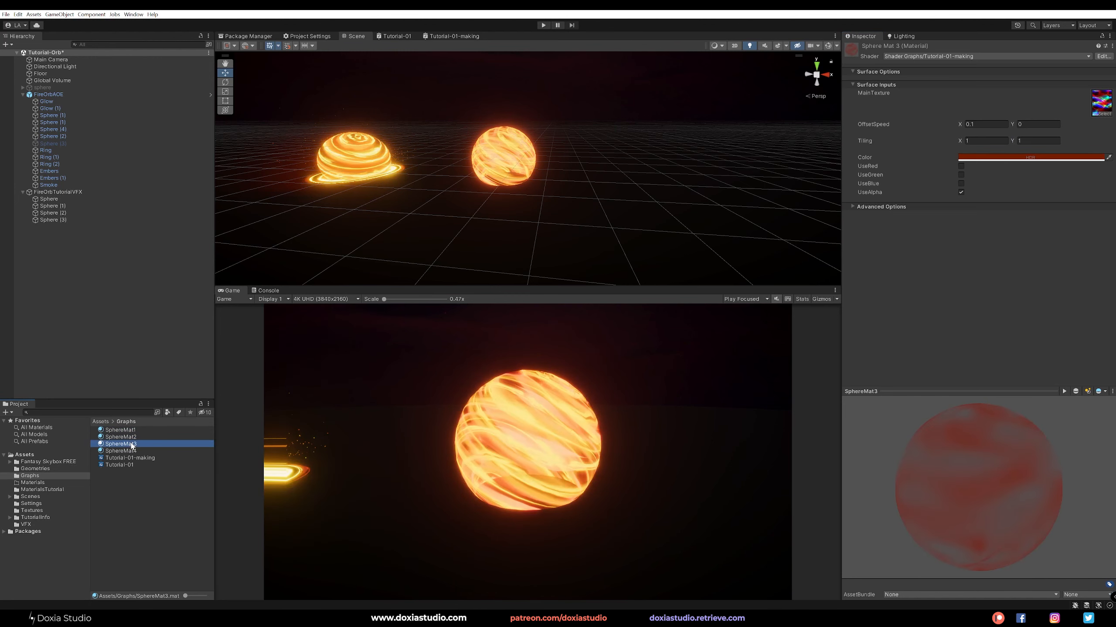
pyautogui.click(969, 125)
pyautogui.write('0.4')
pyautogui.press('Return')
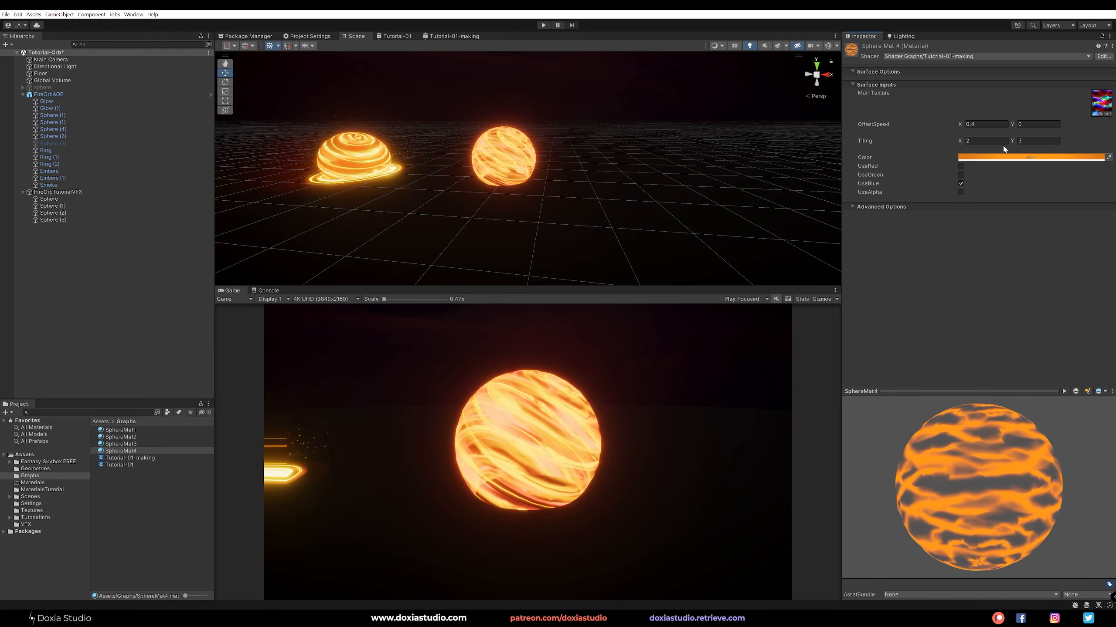
# Step: Try a Y OffsetSpeed of 1 on SphereMat1 and preview the motion on FireOrbTutorialVFX
pyautogui.keyDown('shift'); pyautogui.click(137, 431); pyautogui.keyUp('shift')
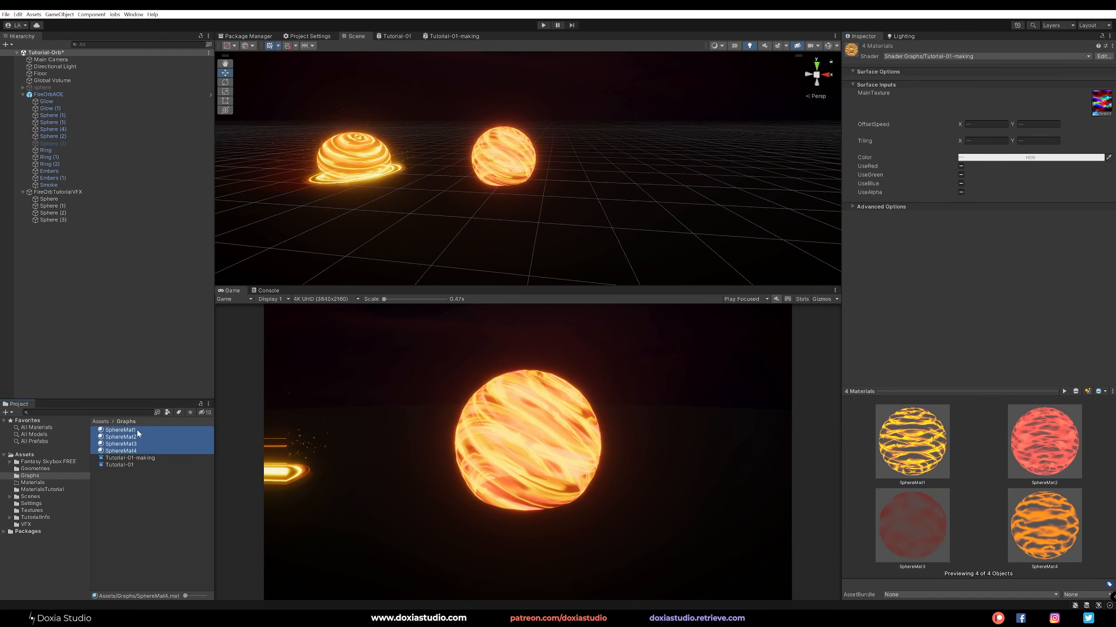
pyautogui.click(154, 479)
pyautogui.click(120, 430)
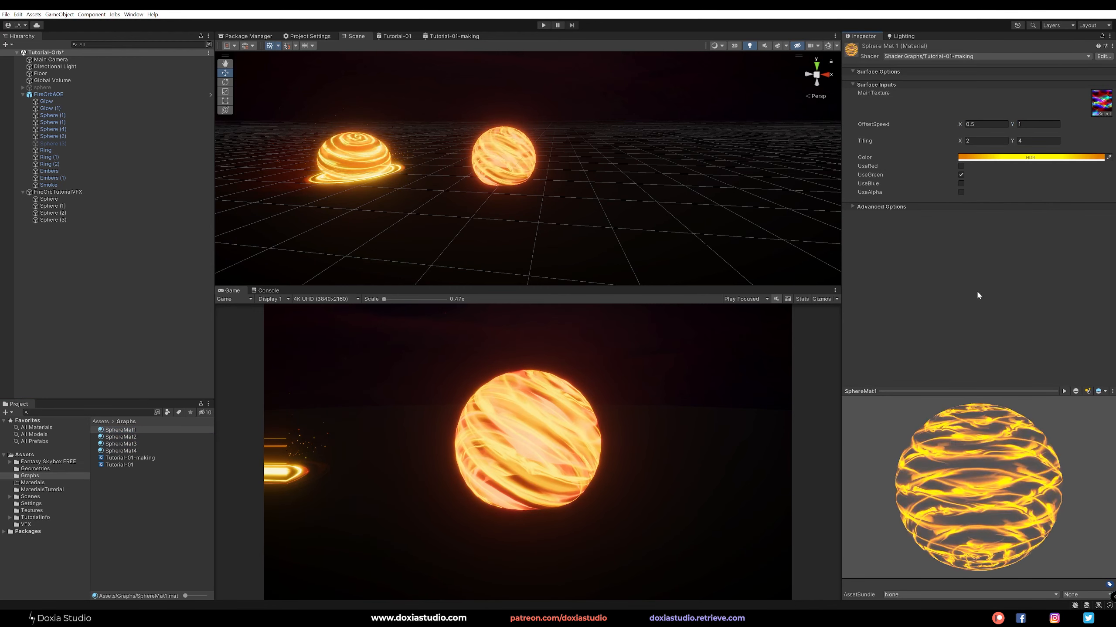
pyautogui.click(132, 443)
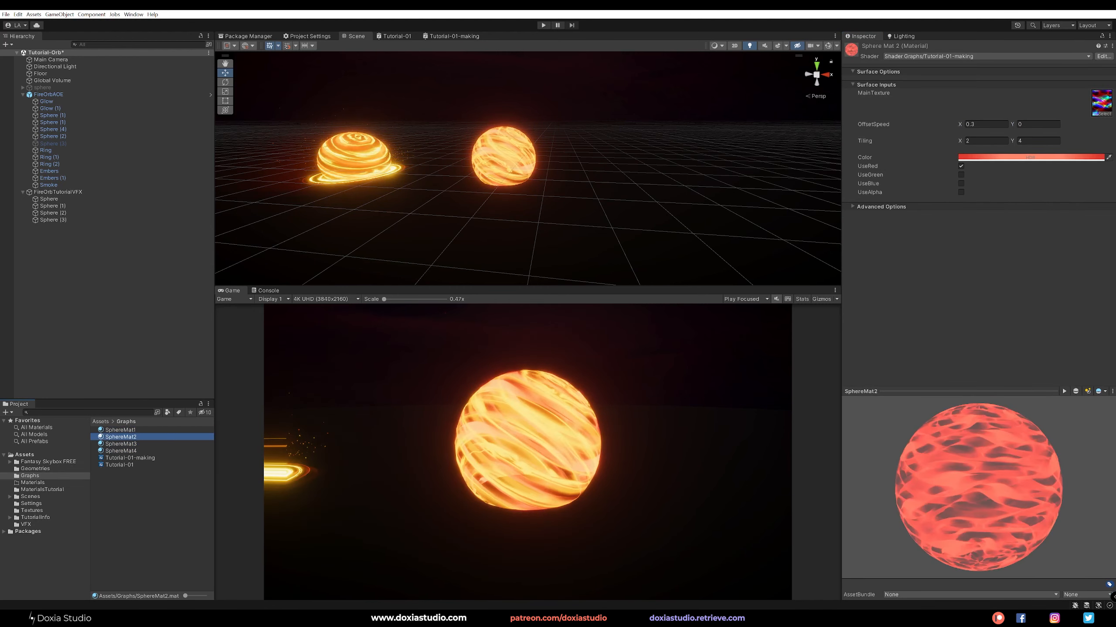
pyautogui.click(141, 305)
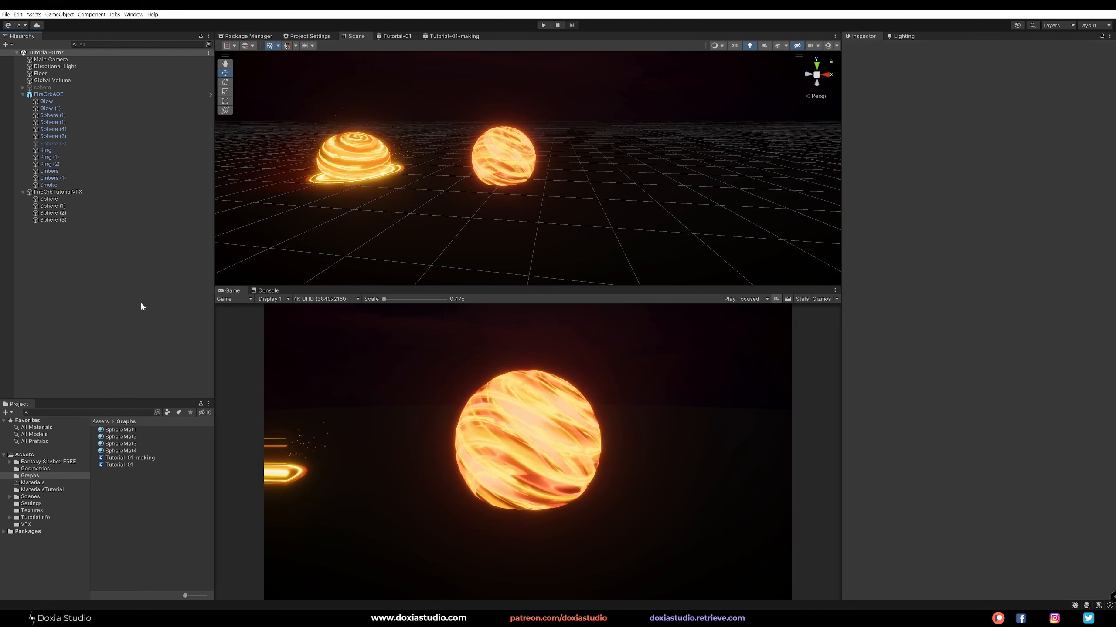
pyautogui.click(97, 194)
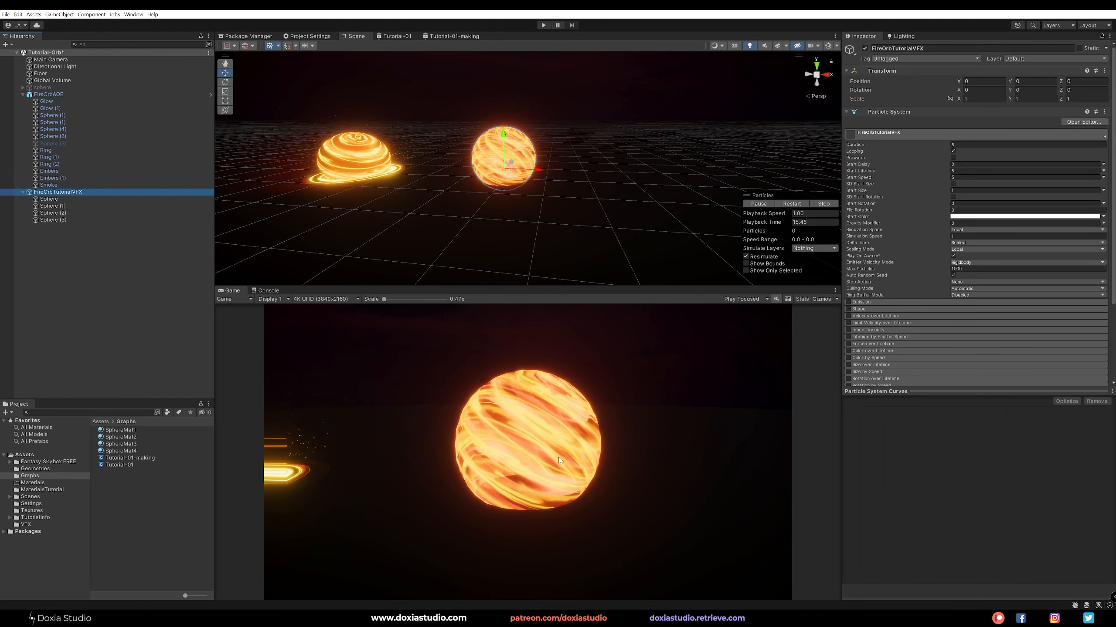
# Step: Set the Y OffsetSpeed of SphereMat1 to 0, look over the settings of SphereMat2, and clear the selection
pyautogui.click(132, 430)
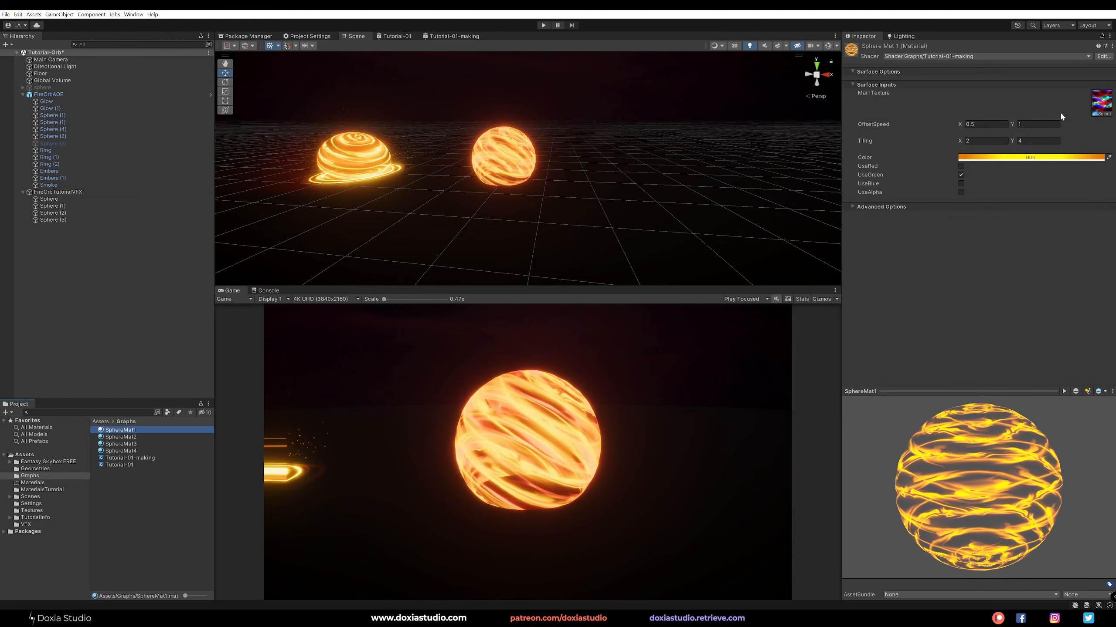
pyautogui.click(1037, 124)
pyautogui.write('0')
pyautogui.click(1004, 261)
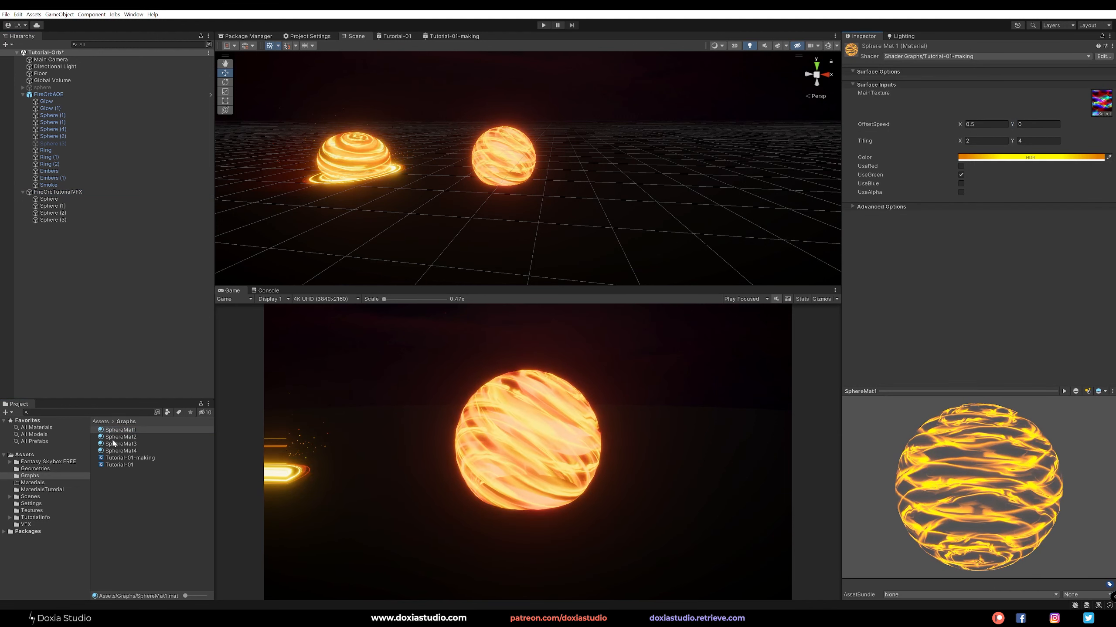
pyautogui.click(118, 437)
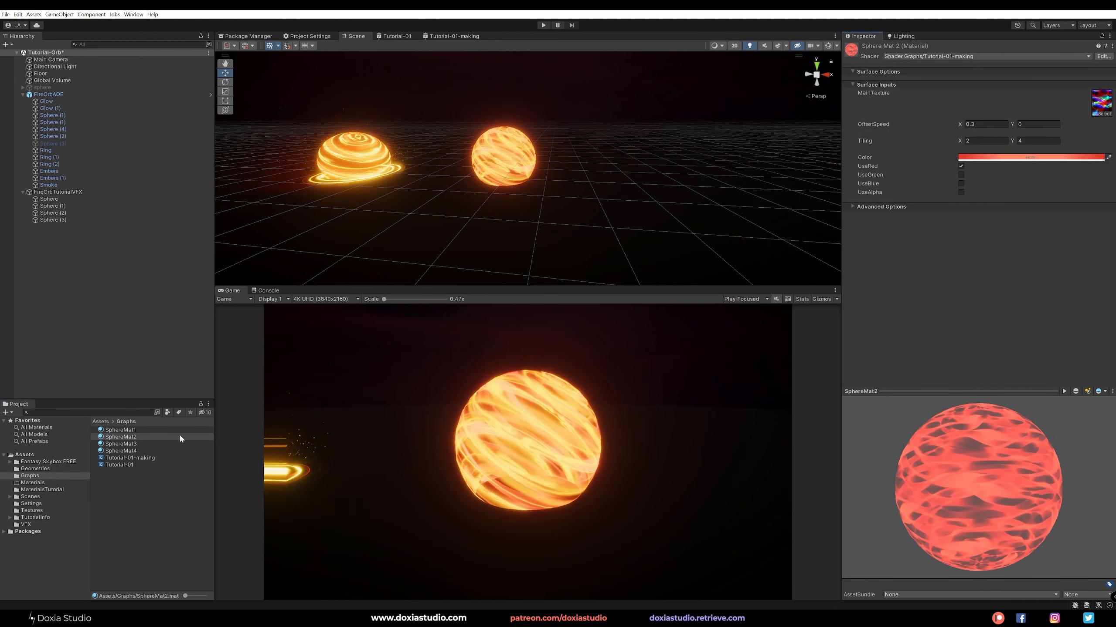
pyautogui.click(163, 443)
pyautogui.click(165, 540)
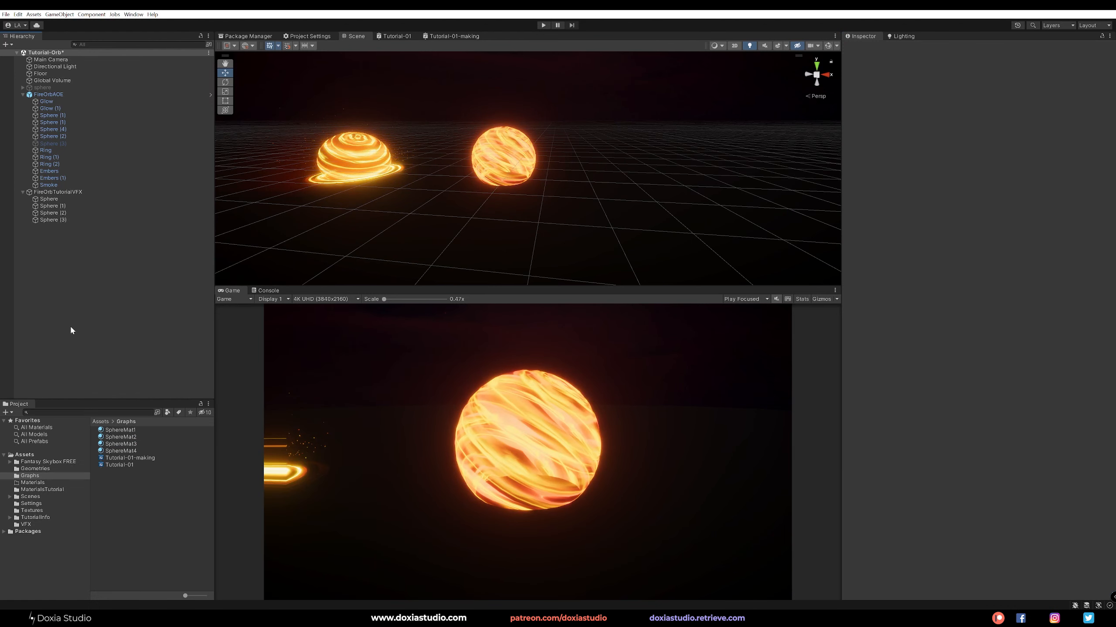
# Step: Duplicate Sphere (2) under FireOrbTutorialVFX and rename the copy Ring
pyautogui.hotkey('ctrl', 'd')
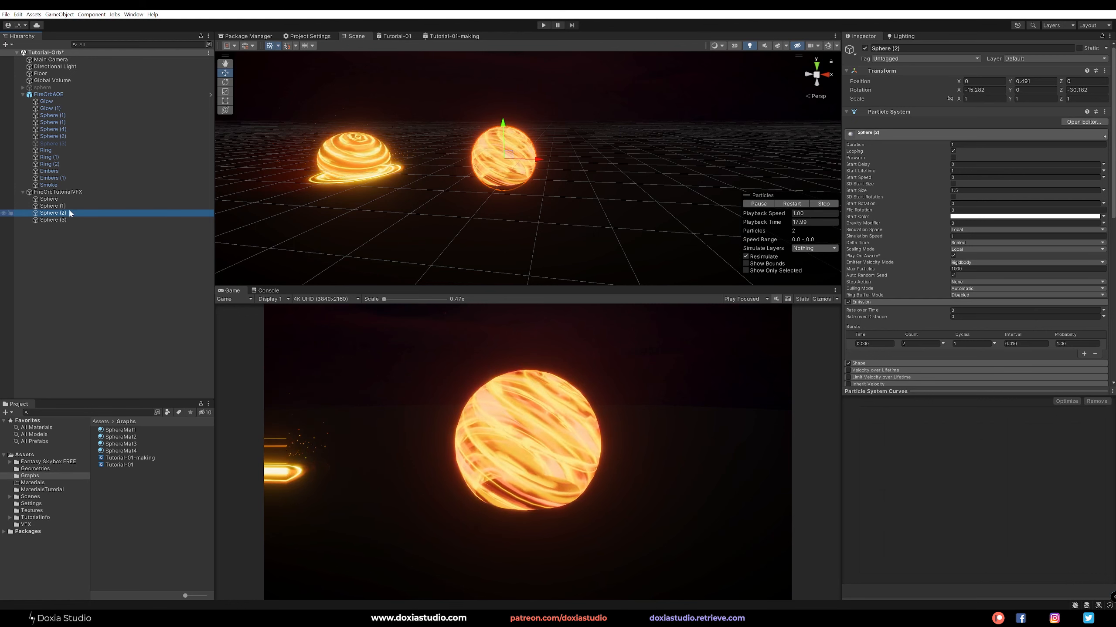
pyautogui.press('F2')
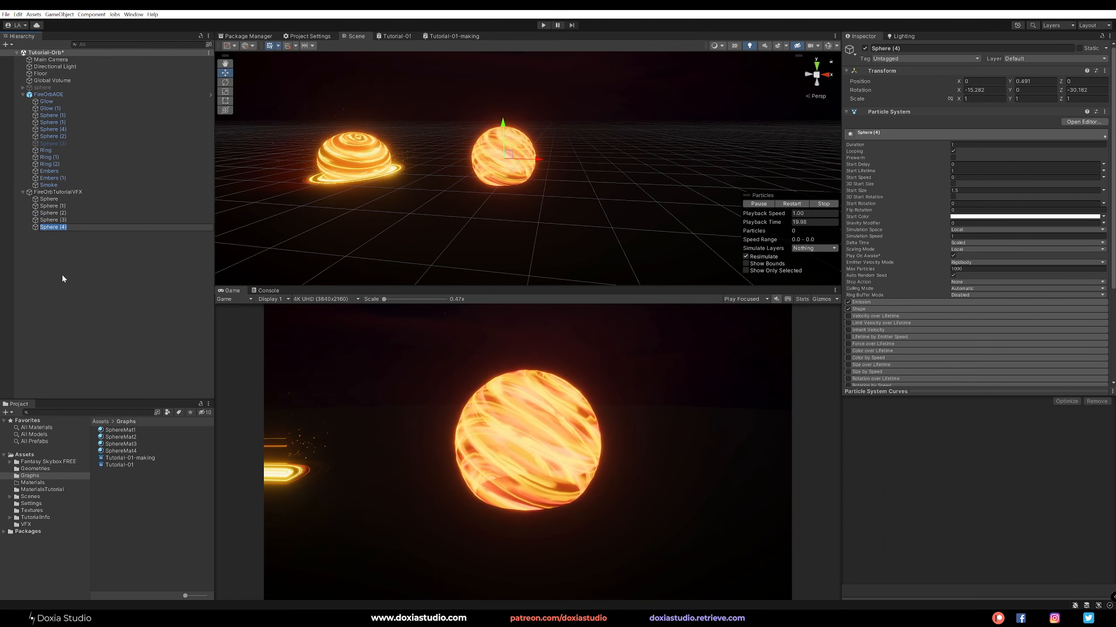
pyautogui.write('Ring')
pyautogui.press('Return')
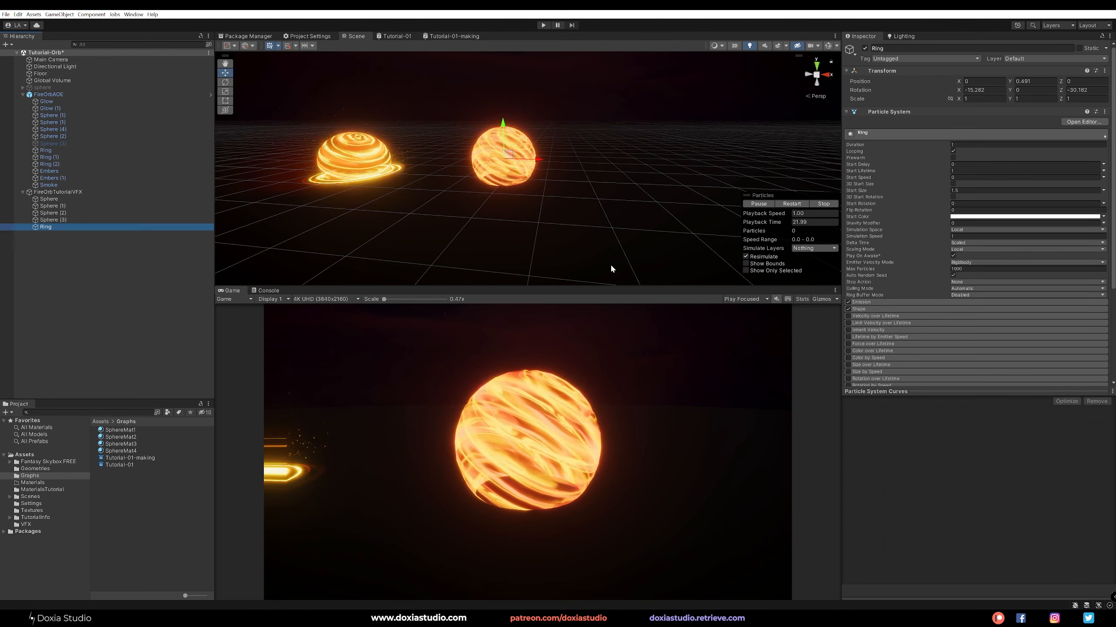
# Step: Show only the new Ring particle system and set its rotation and Y position to 0
pyautogui.click(773, 270)
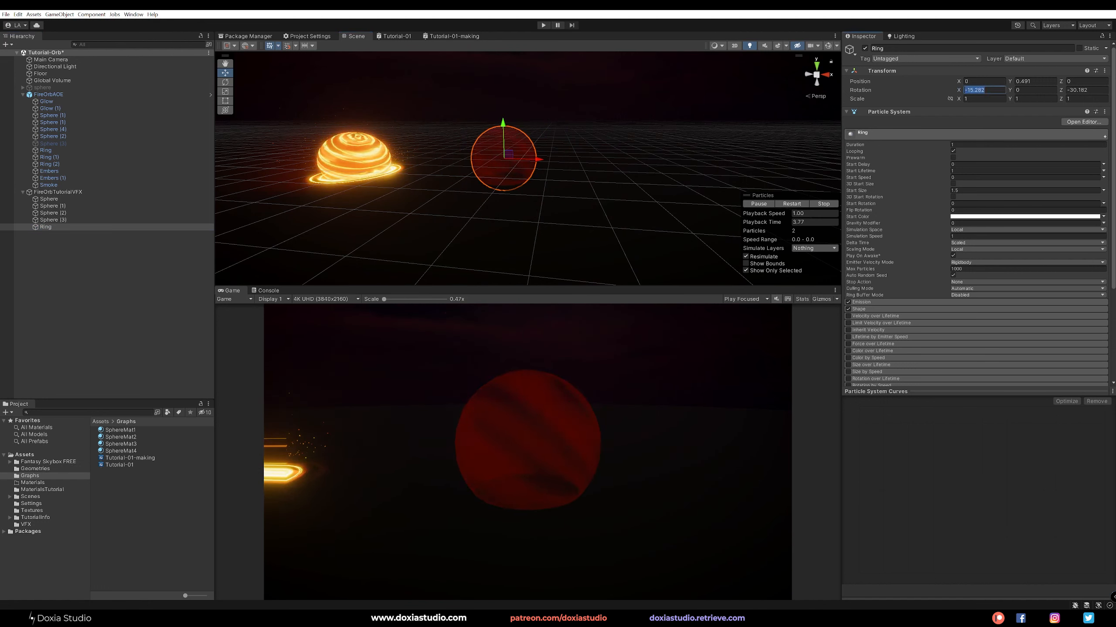
pyautogui.write('0')
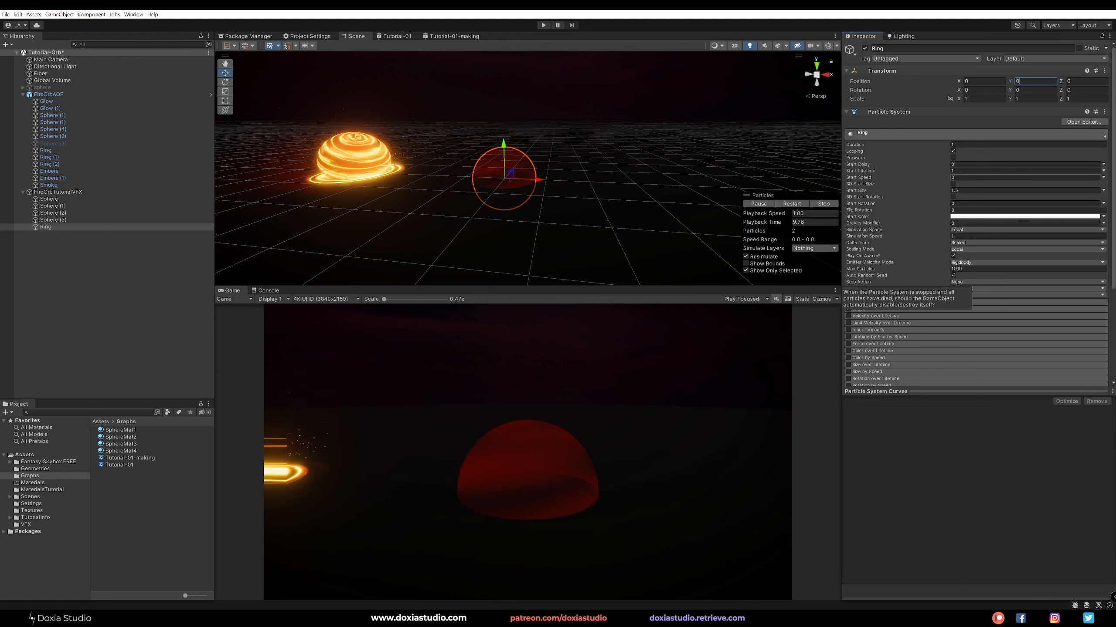
# Step: Try flattening the Ring with a Y scale of 0.15 and 0.03, and restore the Y scale to 1
pyautogui.click(1013, 99)
pyautogui.write('0.19')
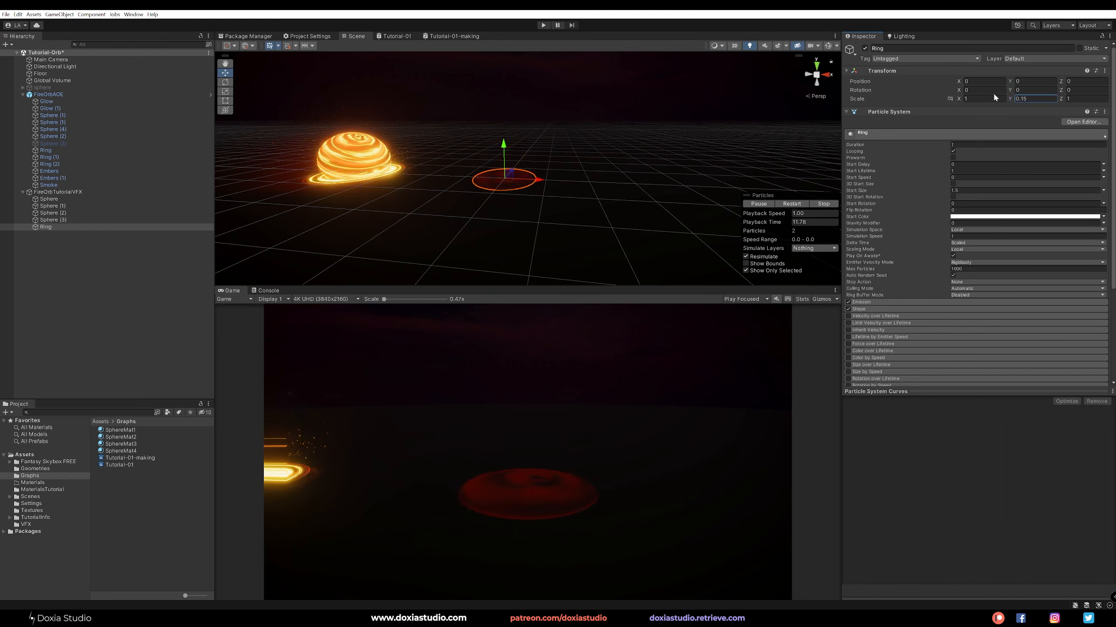
pyautogui.write('.03')
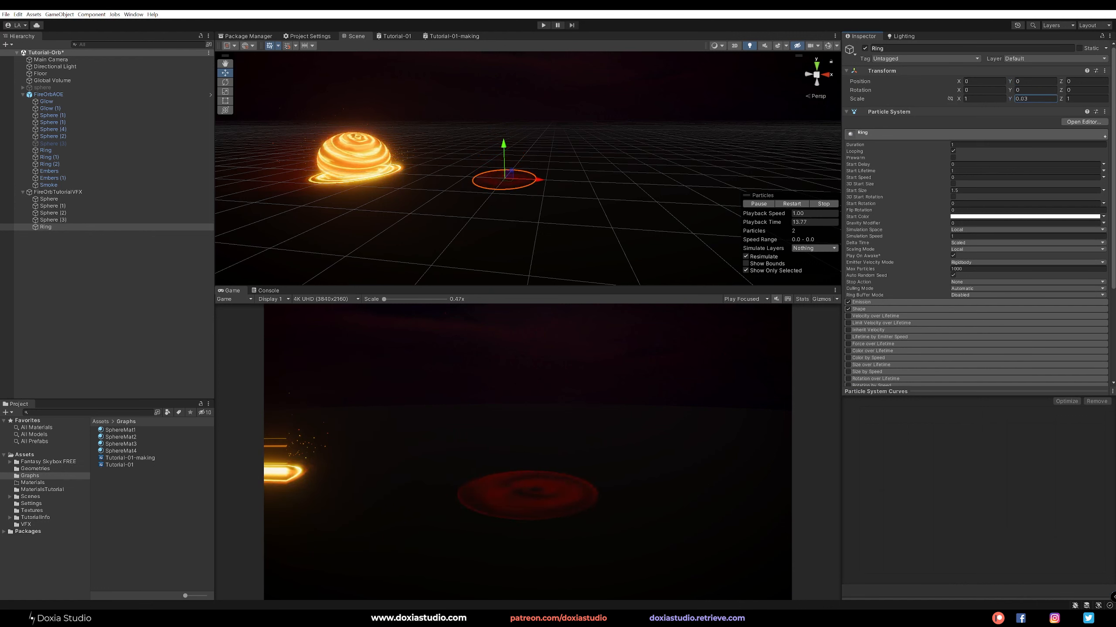
pyautogui.write('1')
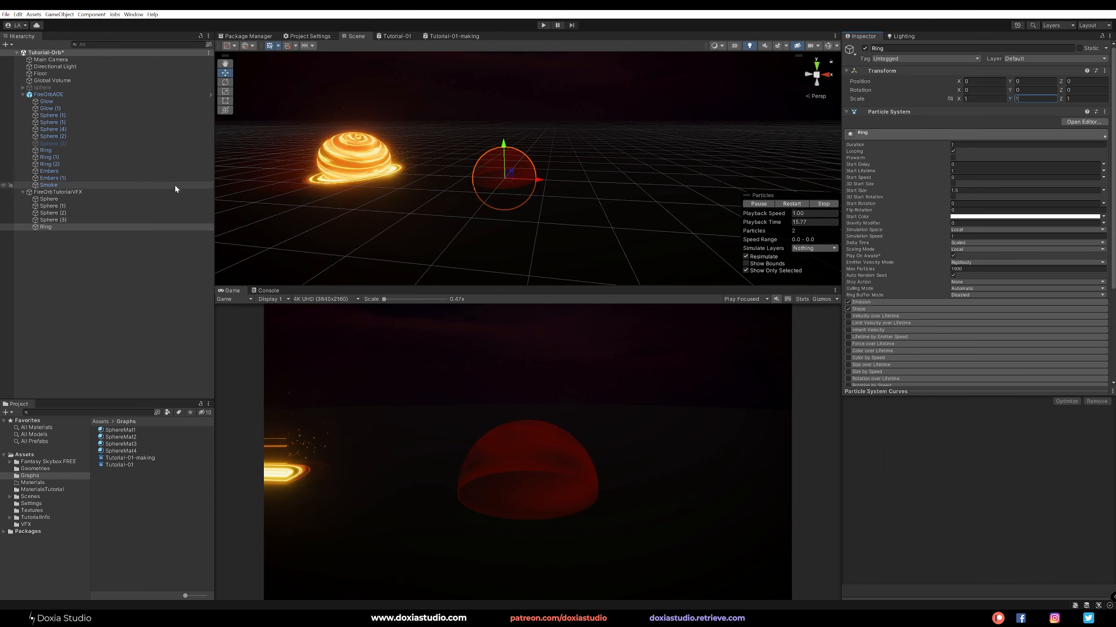
# Step: Examine the 3D Start Size settings of the reference Ring under FireOrbAOE
pyautogui.click(151, 150)
pyautogui.scroll(-5, 864, 271)
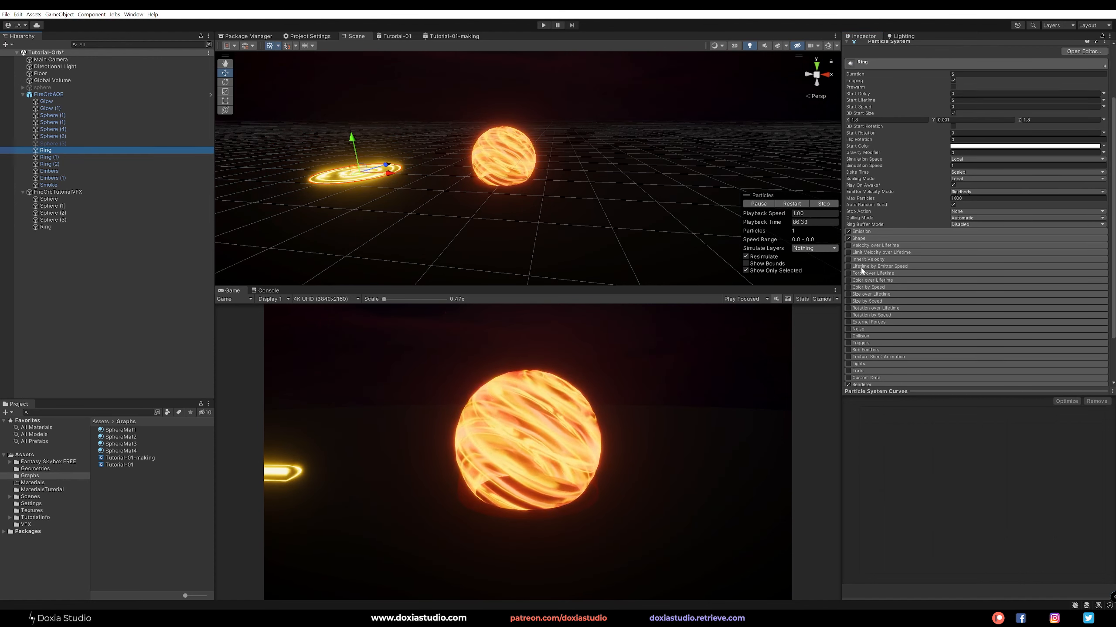
pyautogui.scroll(5, 885, 216)
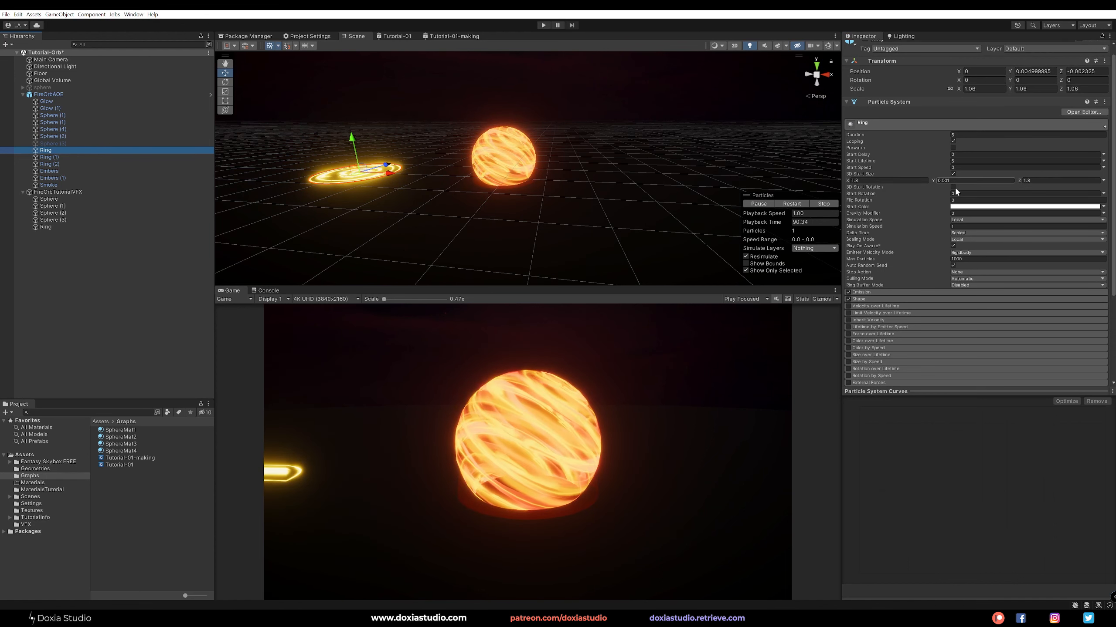
# Step: Enable 3D Start Size on the Ring under FireOrbTutorialVFX and flatten it with a Y size of 0.001
pyautogui.click(58, 228)
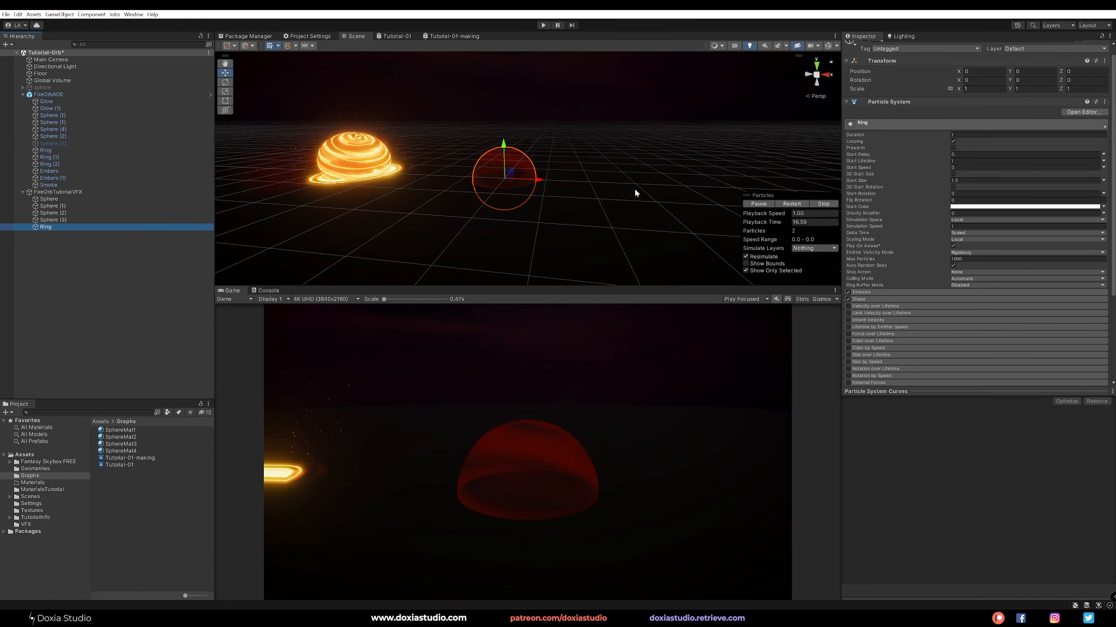
pyautogui.scroll(1, 949, 117)
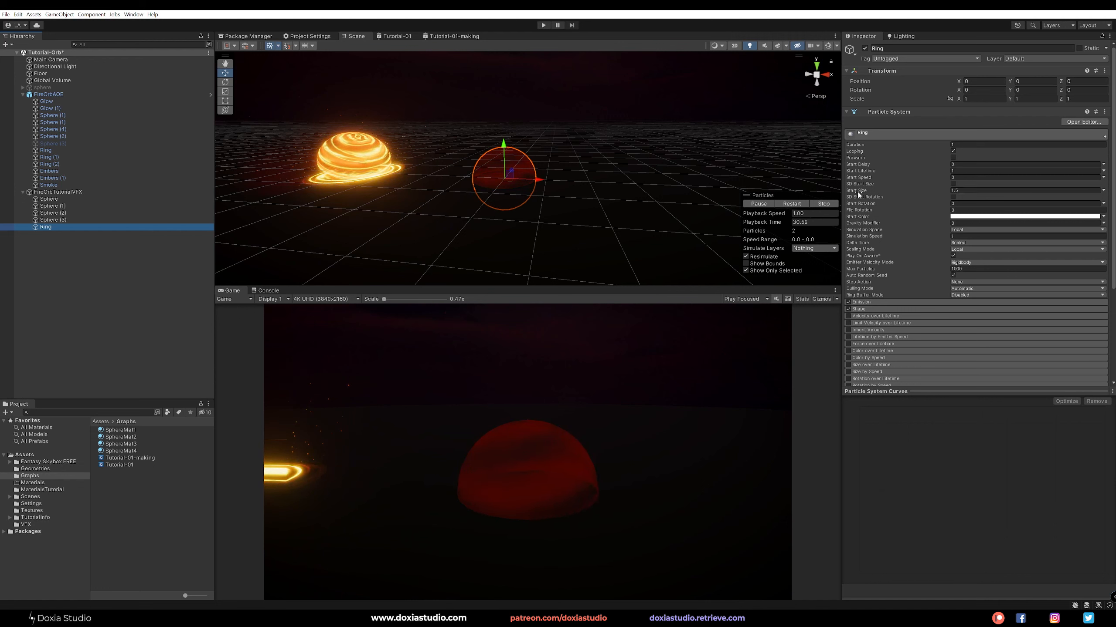
pyautogui.click(953, 184)
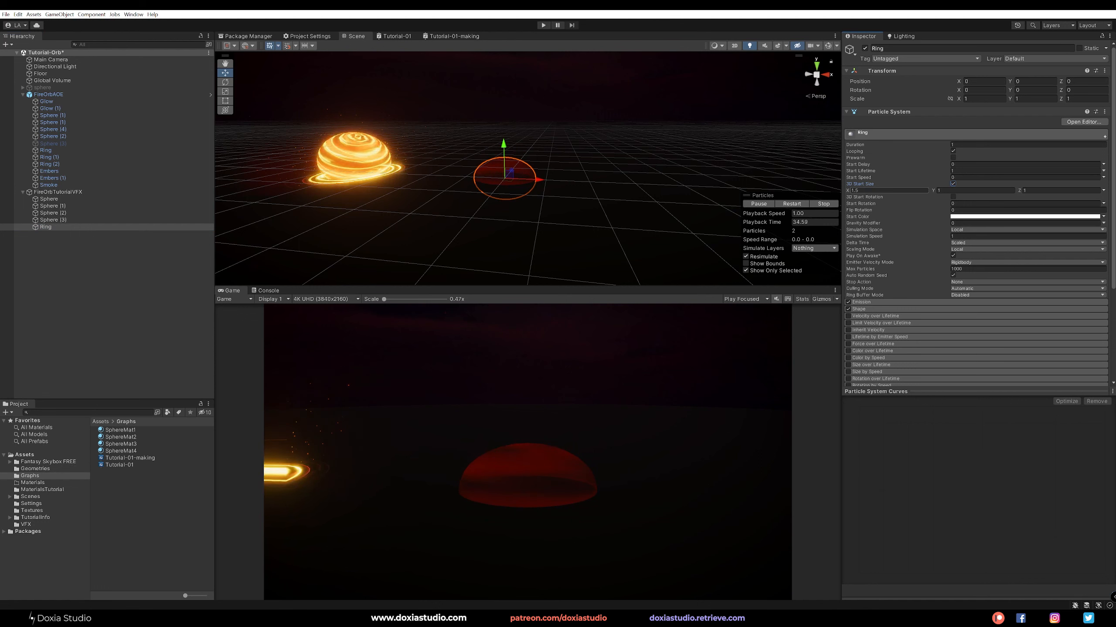
pyautogui.write('0')
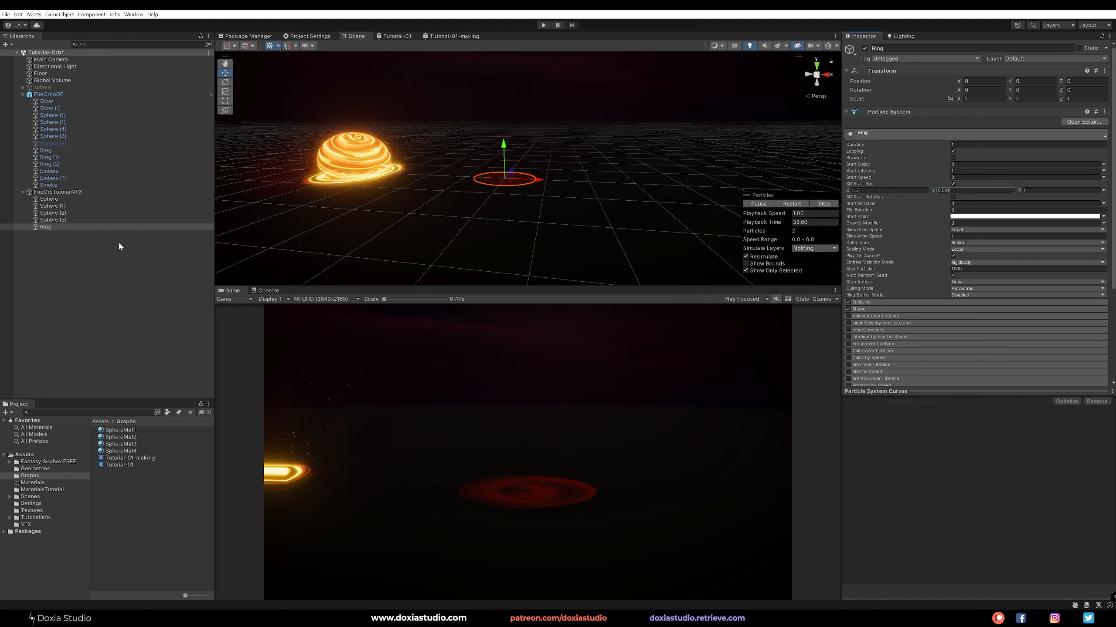
# Step: Stop showing only the selected system and replay the whole FireOrbTutorialVFX effect
pyautogui.click(134, 195)
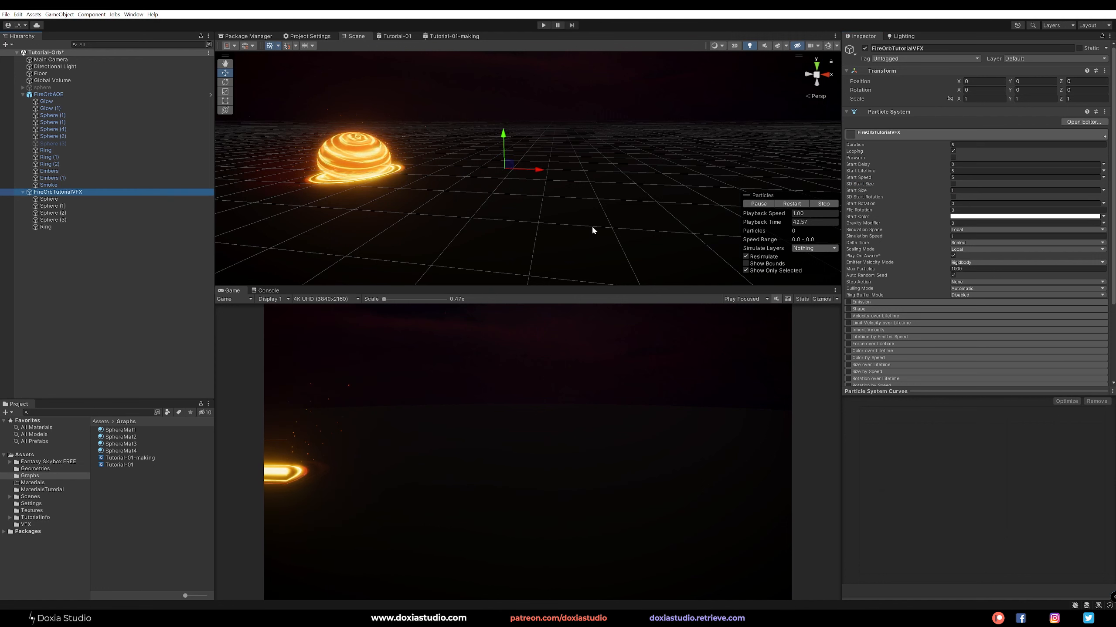
pyautogui.click(799, 204)
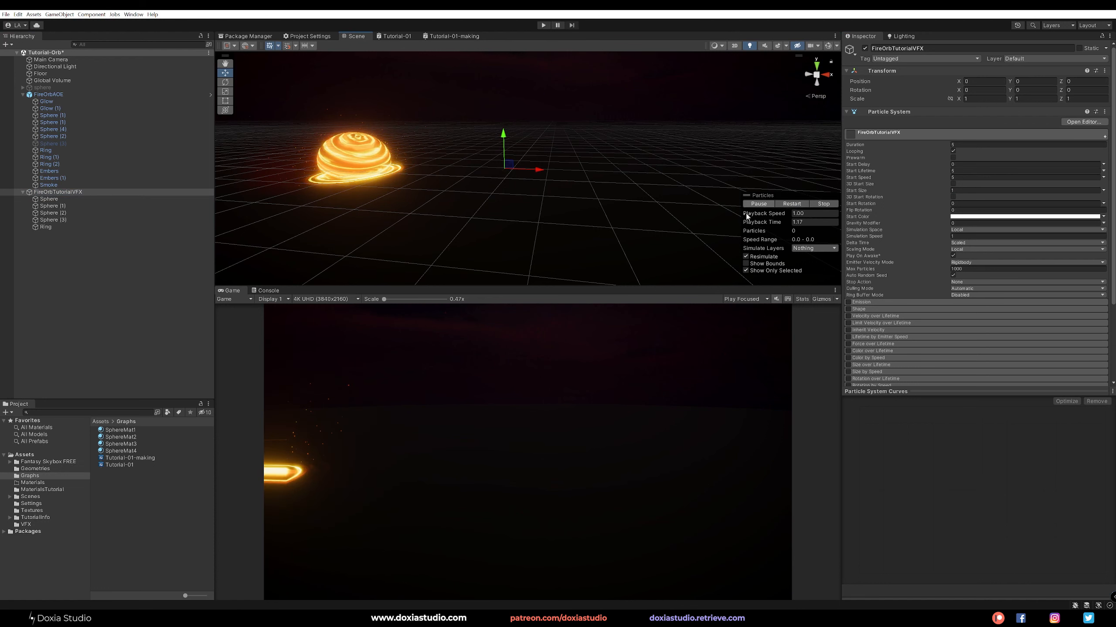
pyautogui.click(134, 283)
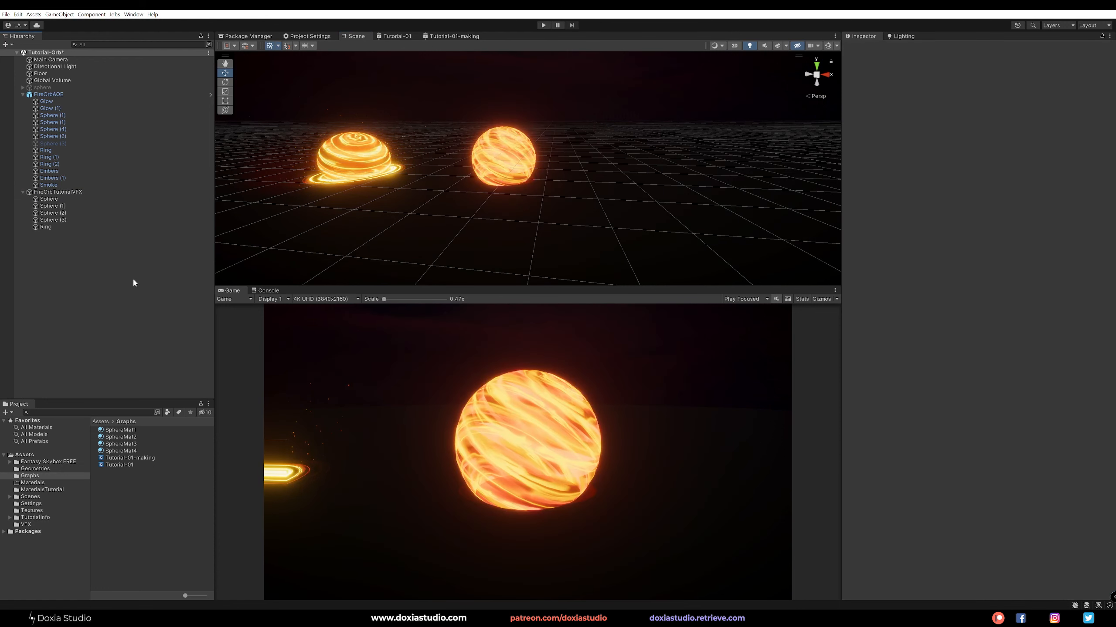
pyautogui.click(110, 194)
pyautogui.click(796, 203)
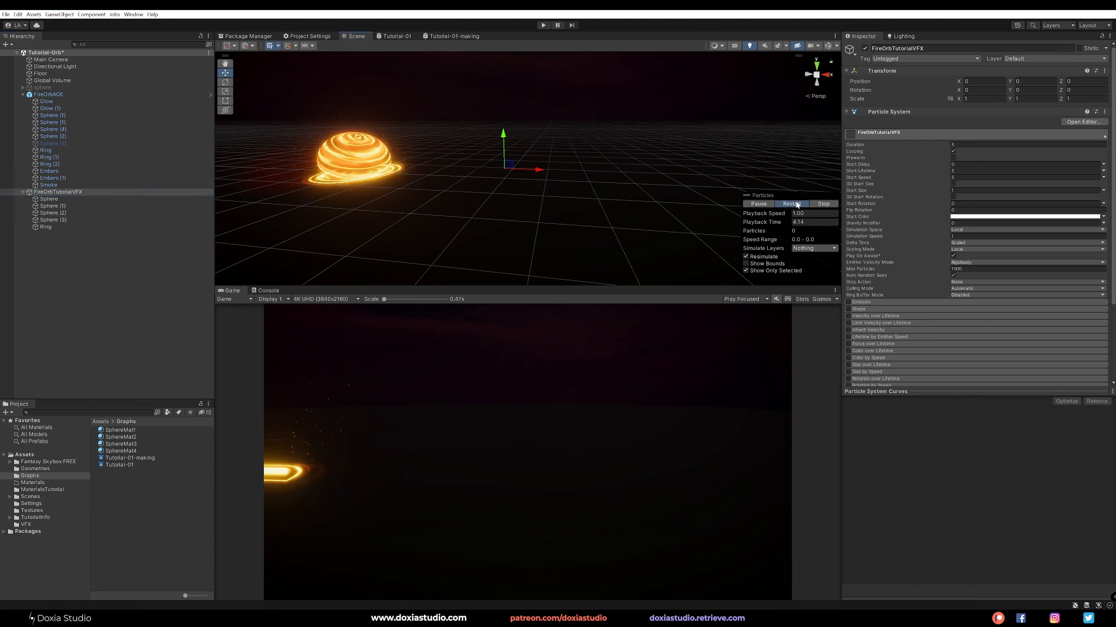
pyautogui.click(757, 270)
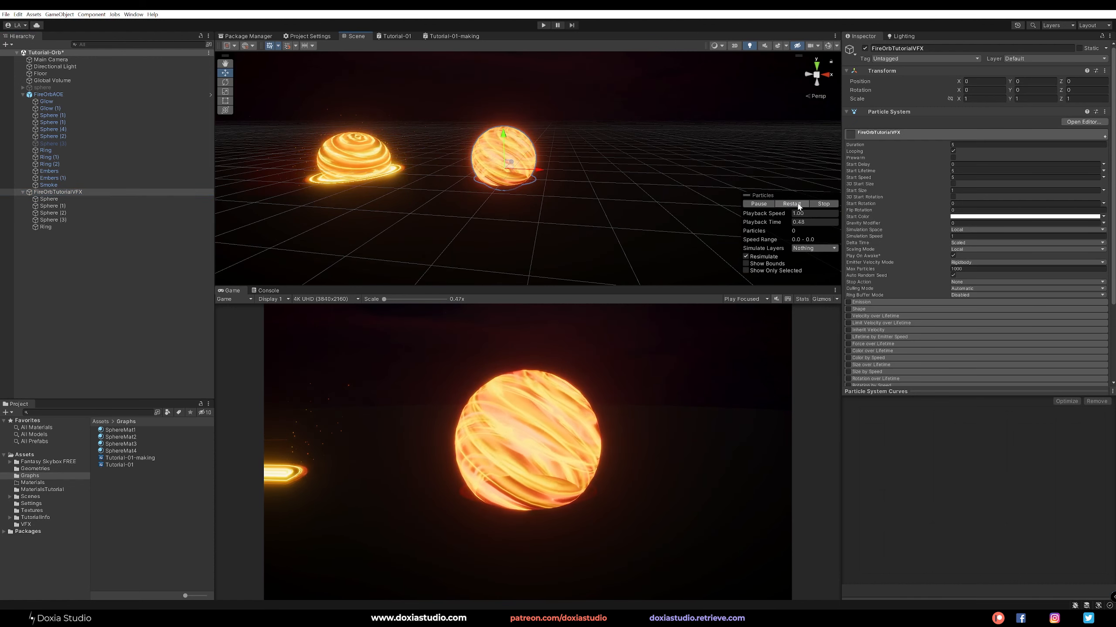
# Step: Pause the effect and set the 3D Start Size of the Ring under FireOrbTutorialVFX to 2.5 in X and Z
pyautogui.click(759, 204)
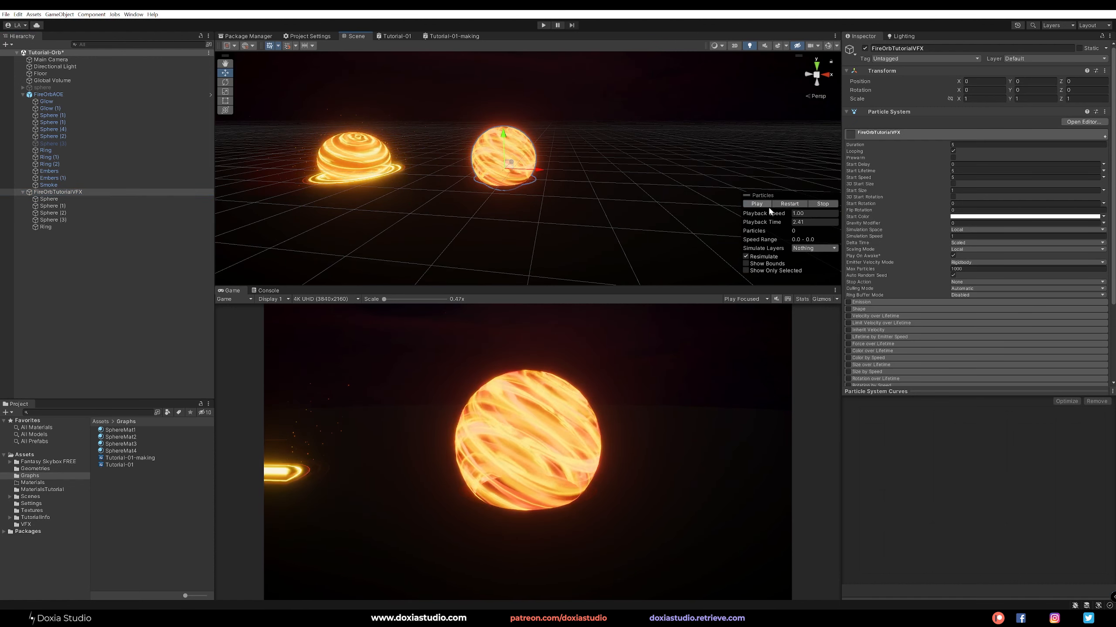
pyautogui.click(83, 227)
pyautogui.moveTo(847, 190)
pyautogui.mouseDown()
pyautogui.moveTo(905, 191)
pyautogui.moveTo(839, 190)
pyautogui.mouseUp()
pyautogui.write('2.5')
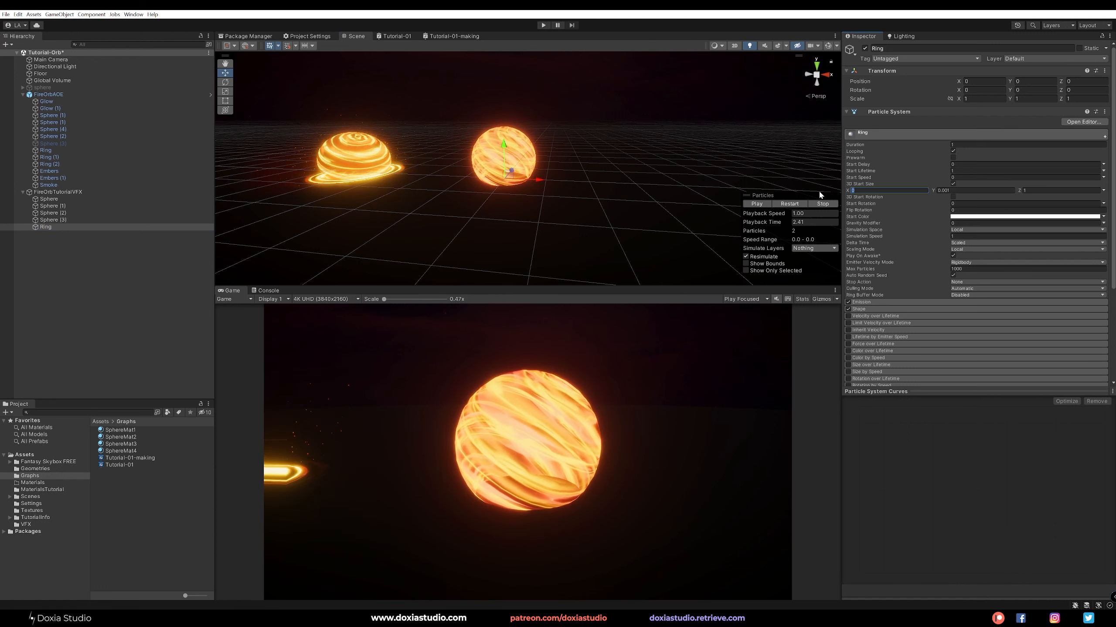
pyautogui.press('Tab')
pyautogui.press('Tab')
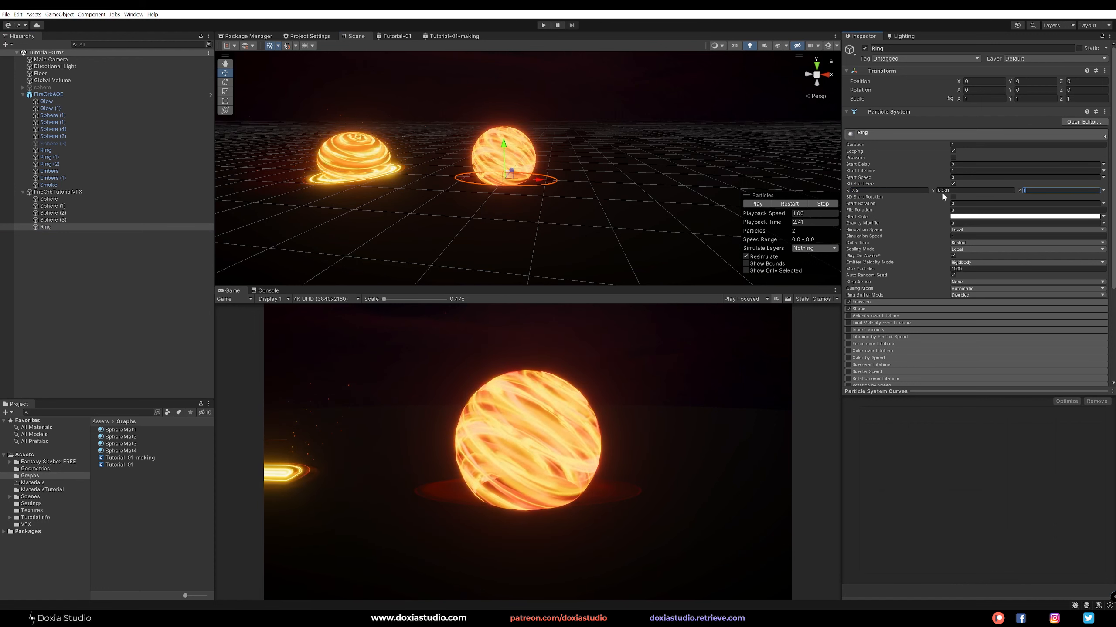
pyautogui.write('2.5')
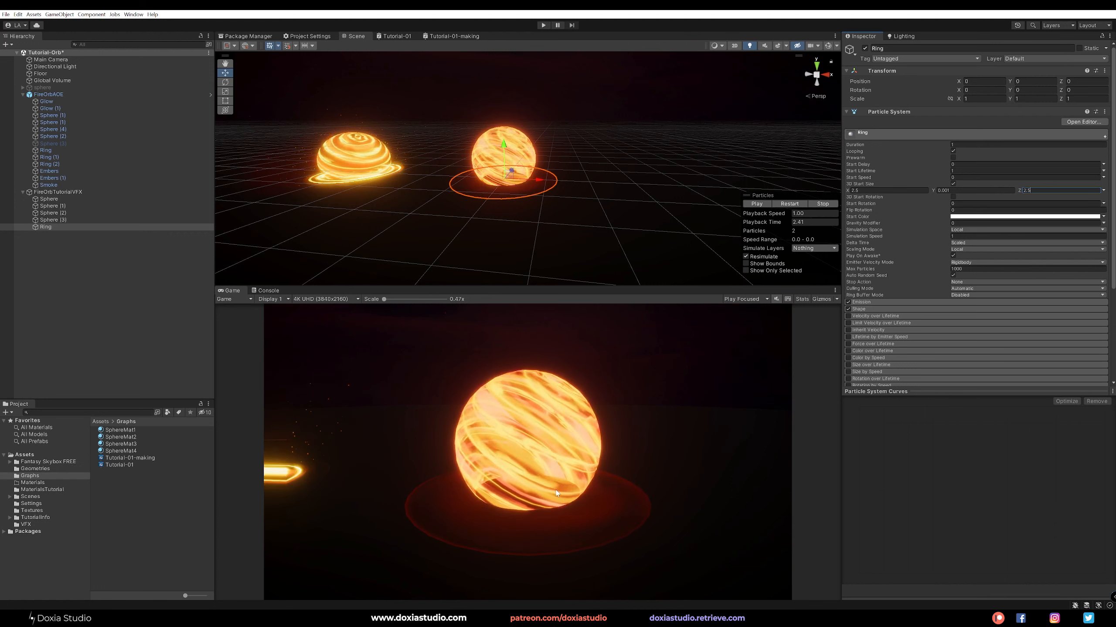
# Step: Lower the four Sphere systems under FireOrbTutorialVFX together so the orb sinks slightly into the ring plane
pyautogui.click(74, 201)
pyautogui.keyDown('shift'); pyautogui.click(71, 219); pyautogui.keyUp('shift')
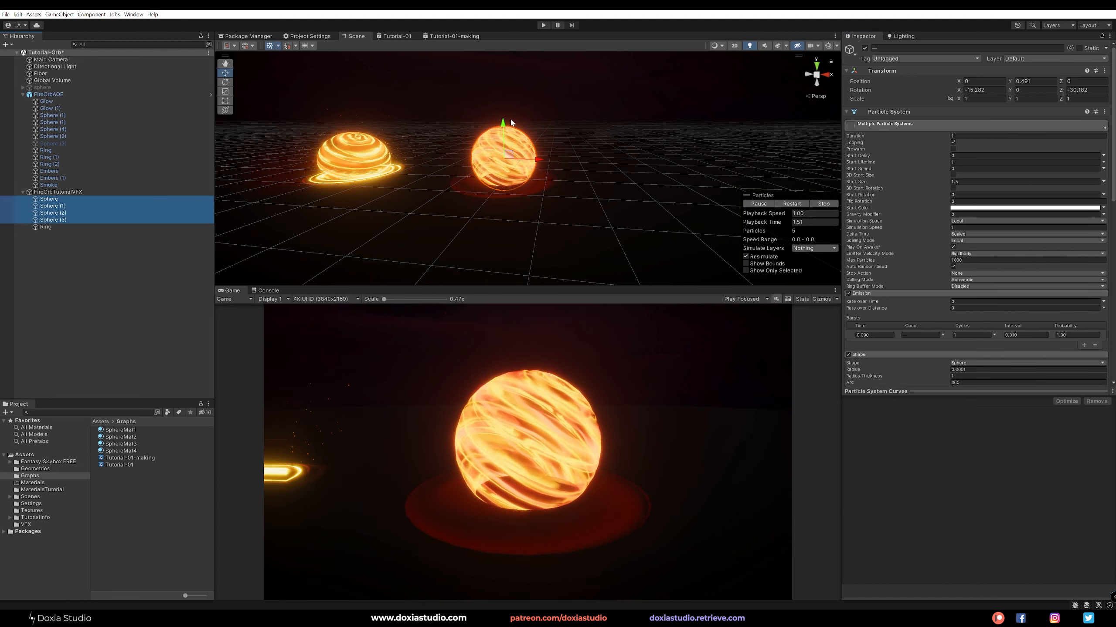
pyautogui.moveTo(504, 126); pyautogui.dragTo(500, 138)
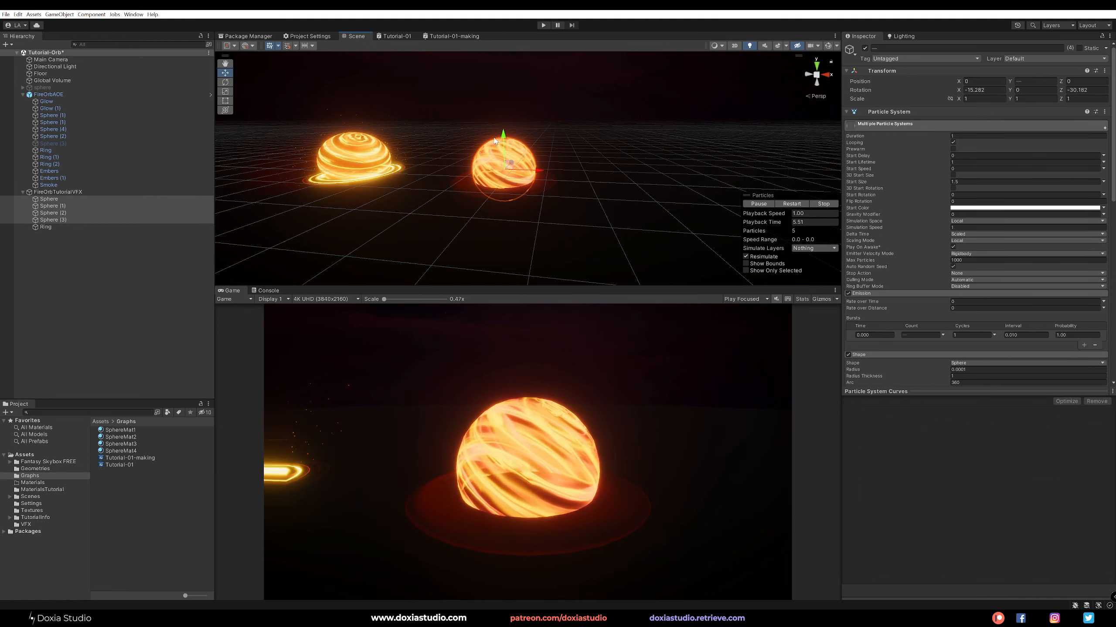
# Step: Set the Ring's 3D Start Size to 2 in X and Z and replay the effect
pyautogui.click(59, 227)
pyautogui.click(888, 190)
pyautogui.write('2')
pyautogui.click(1059, 190)
pyautogui.write('2')
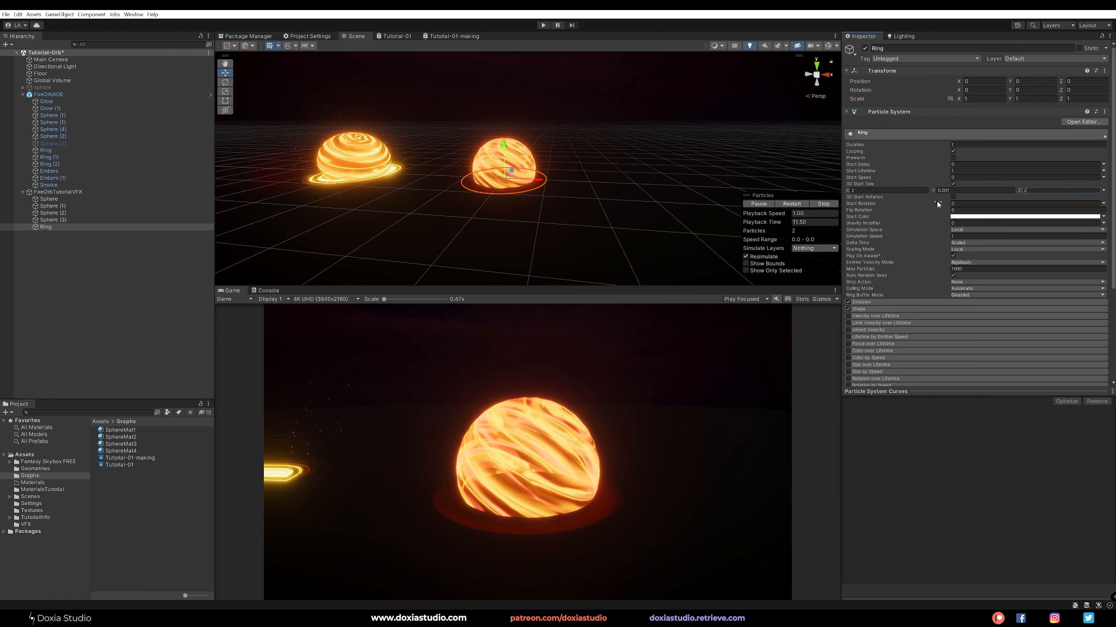
pyautogui.click(795, 204)
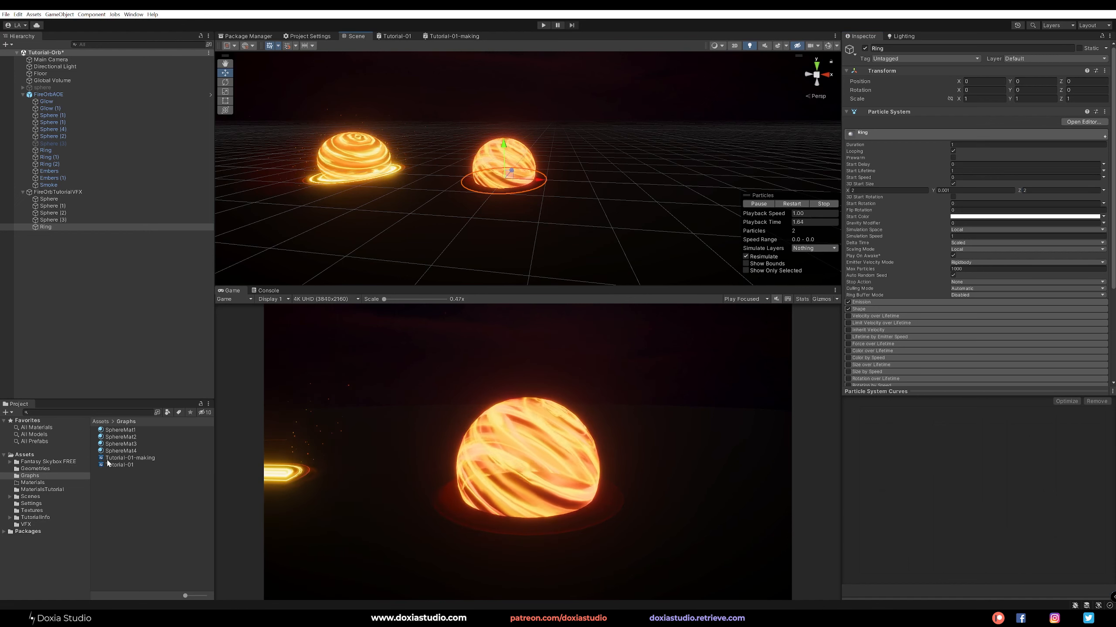
# Step: Duplicate the SphereMat4 material and name the copy RingMat01
pyautogui.click(134, 451)
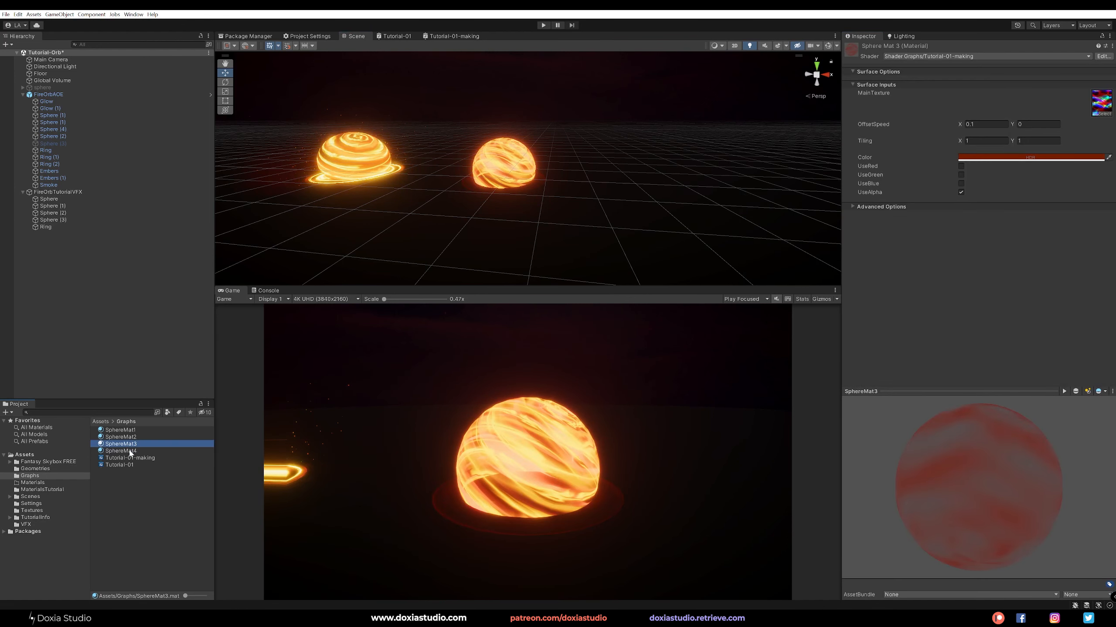
pyautogui.hotkey('ctrl', 'd')
pyautogui.press('F2')
pyautogui.write('RingMat')
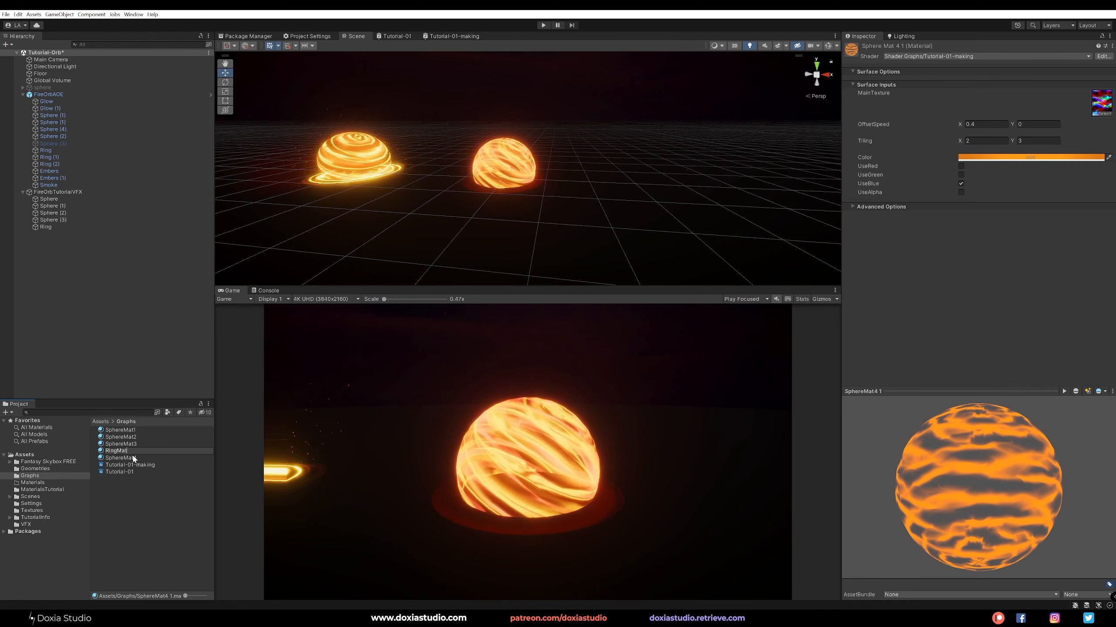
pyautogui.write('01')
pyautogui.press('Return')
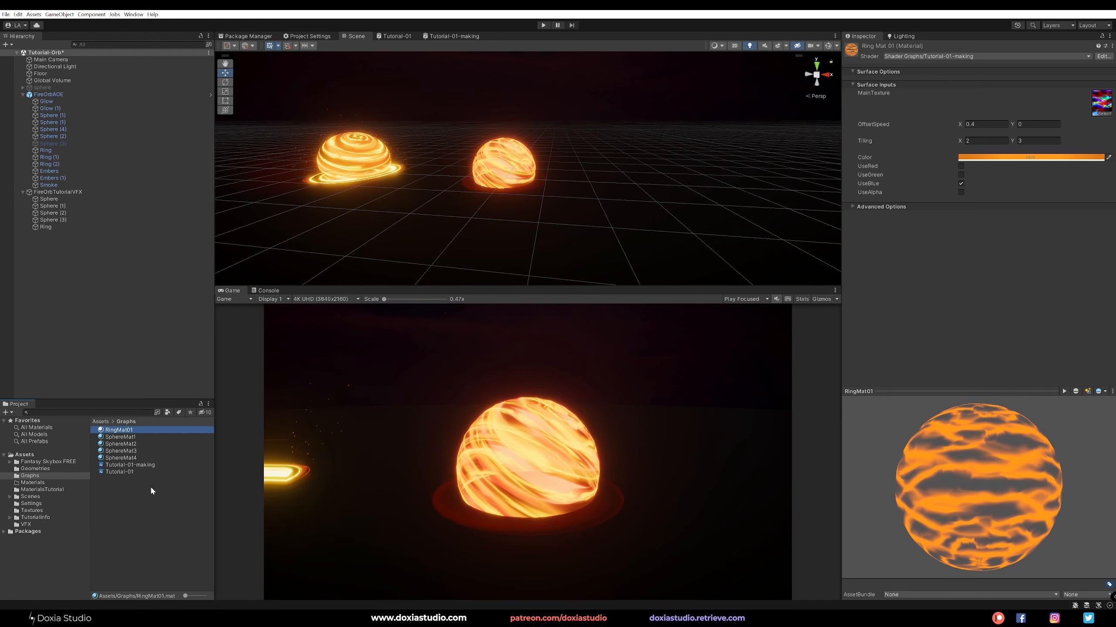
# Step: Try the green, blue and red texture channels on RingMat01 in turn, and return to UseBlue
pyautogui.click(961, 184)
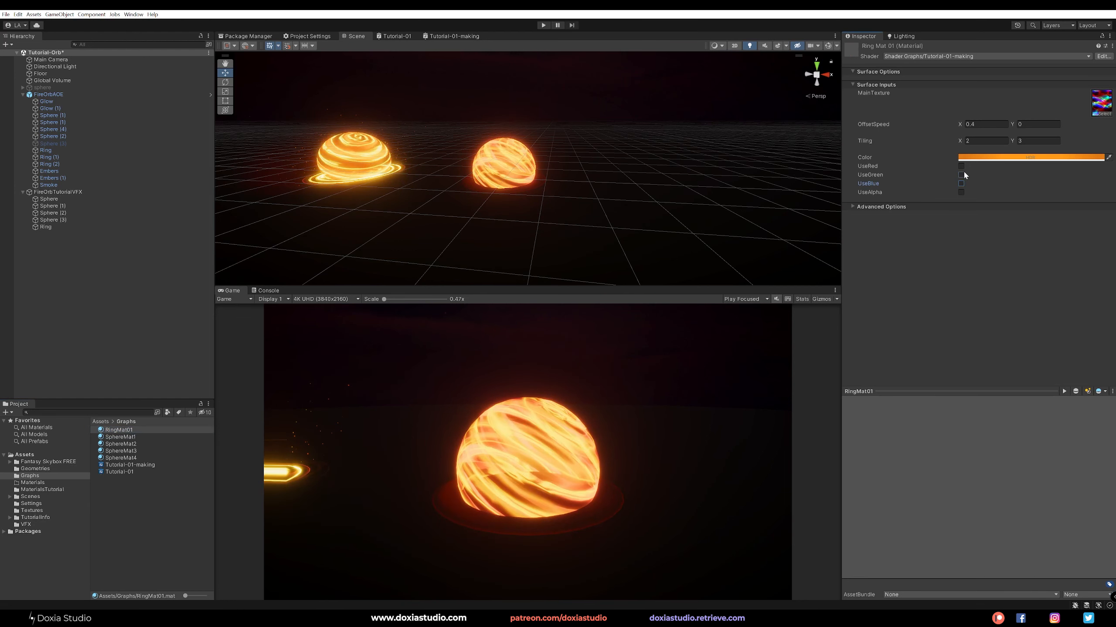
pyautogui.click(961, 175)
pyautogui.click(961, 175)
pyautogui.click(960, 184)
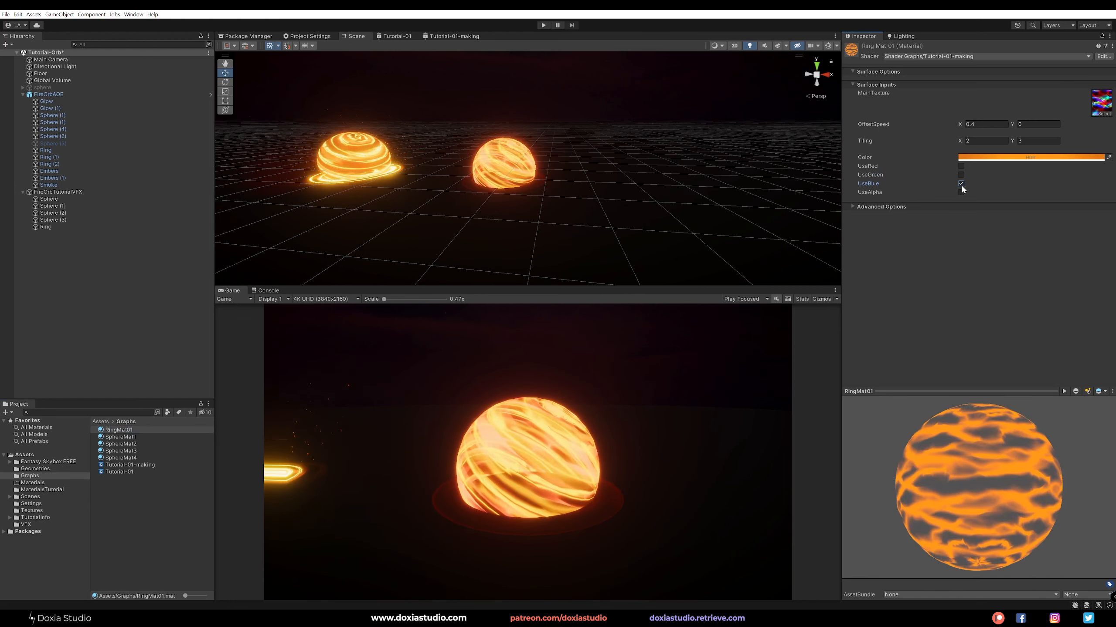
pyautogui.click(960, 185)
pyautogui.click(961, 166)
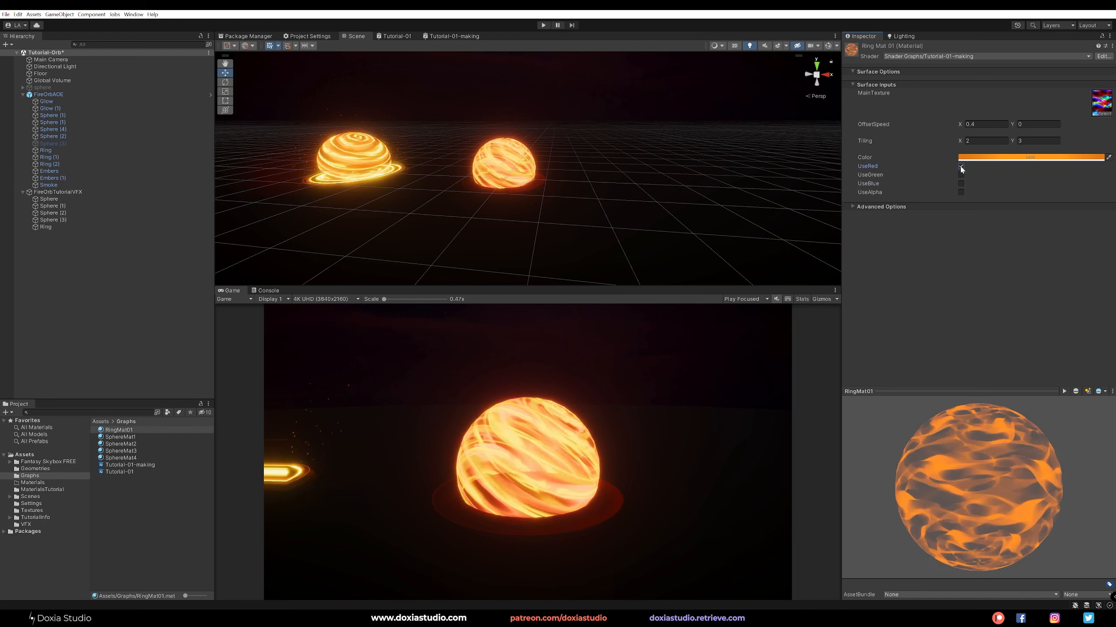
pyautogui.click(960, 166)
pyautogui.click(961, 175)
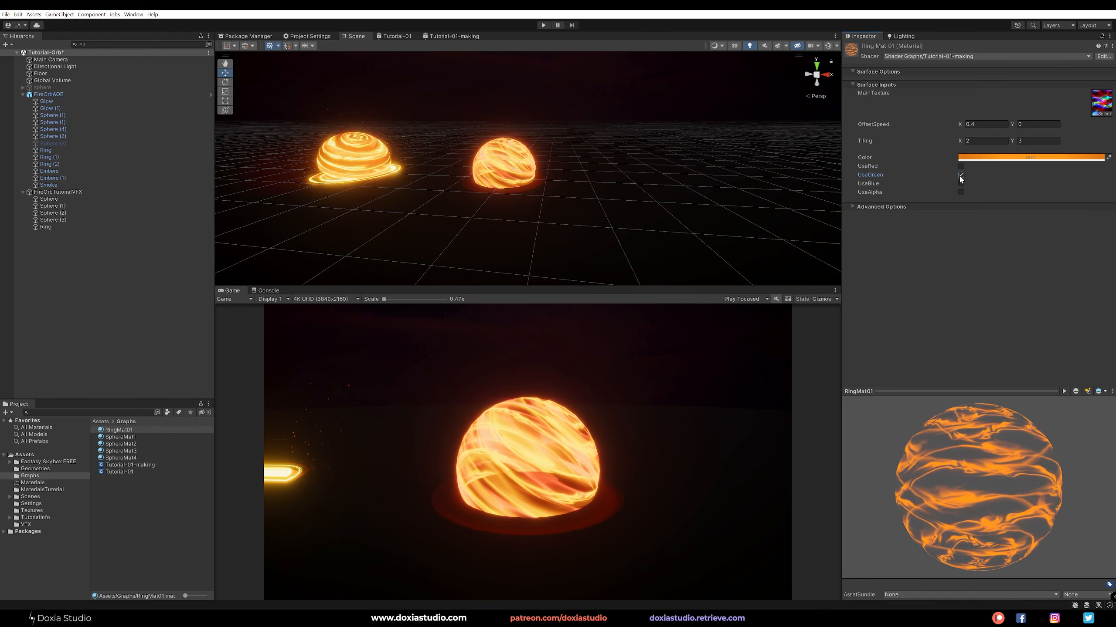
pyautogui.click(961, 176)
pyautogui.click(959, 183)
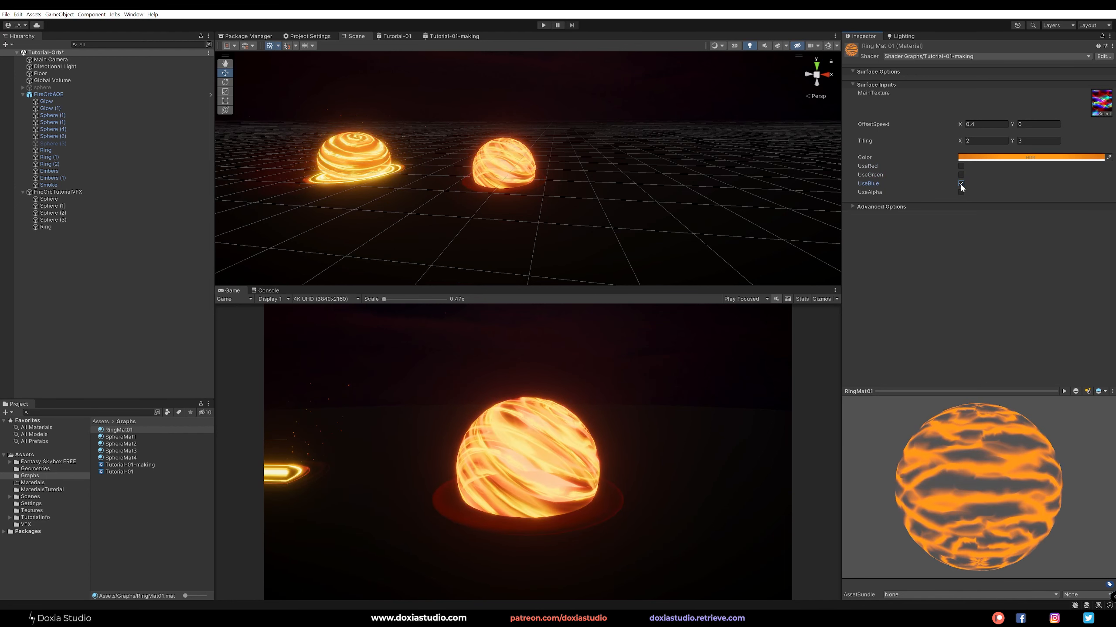
# Step: Apply RingMat01 to the Ring and change the material's HDR color to red with hue 2 and intensity 1.4
pyautogui.moveTo(115, 434); pyautogui.dragTo(83, 260)
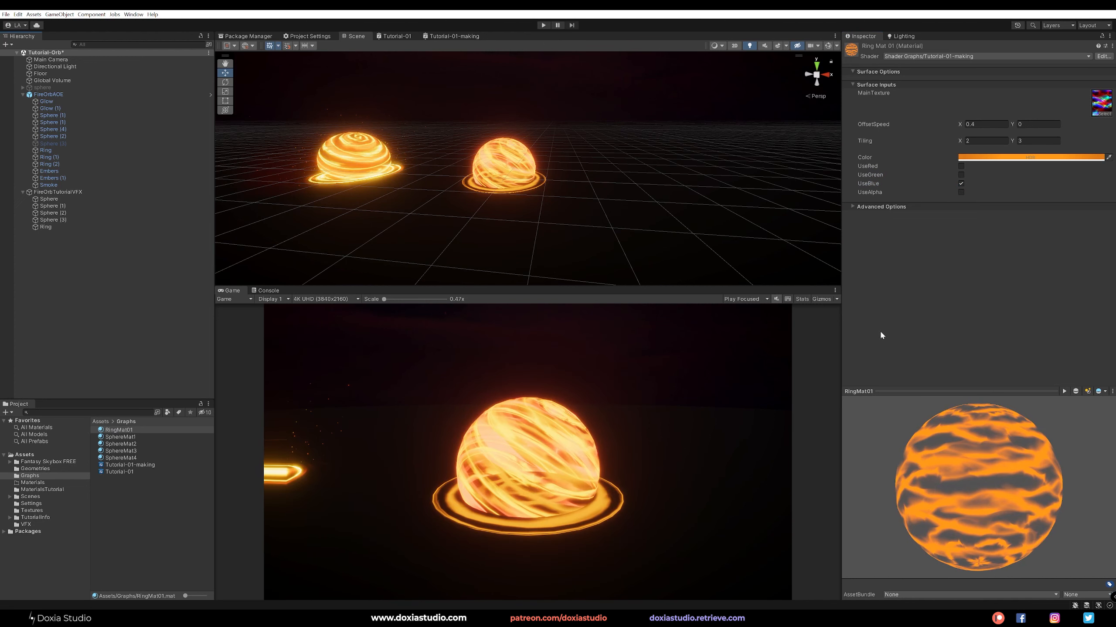
pyautogui.click(1030, 157)
pyautogui.moveTo(1063, 204); pyautogui.dragTo(1066, 229)
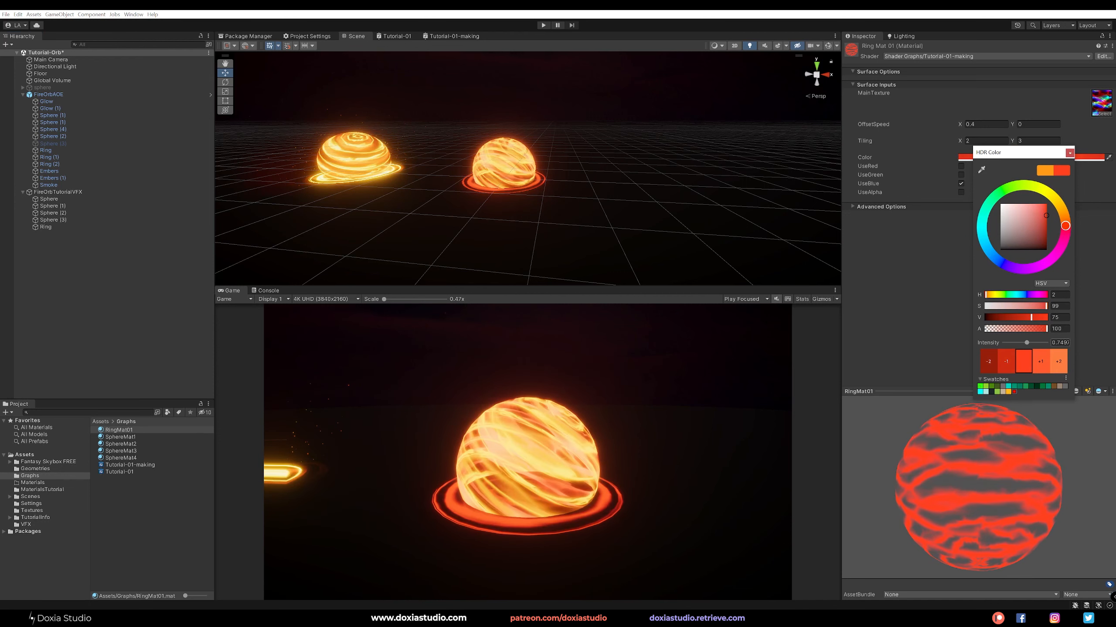
pyautogui.moveTo(1028, 345)
pyautogui.mouseDown()
pyautogui.moveTo(1038, 343)
pyautogui.moveTo(1027, 338)
pyautogui.mouseUp()
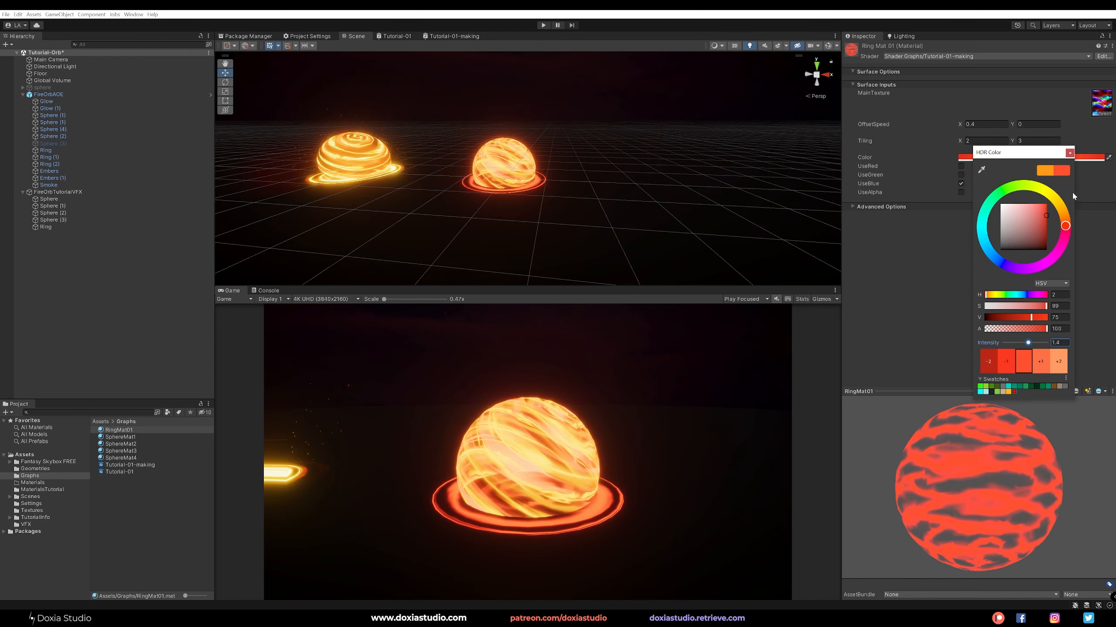
pyautogui.click(1069, 153)
# Step: Switch RingMat01 from UseBlue to UseAlpha and darken its color to dark red with saturation 100 and value 10
pyautogui.click(961, 183)
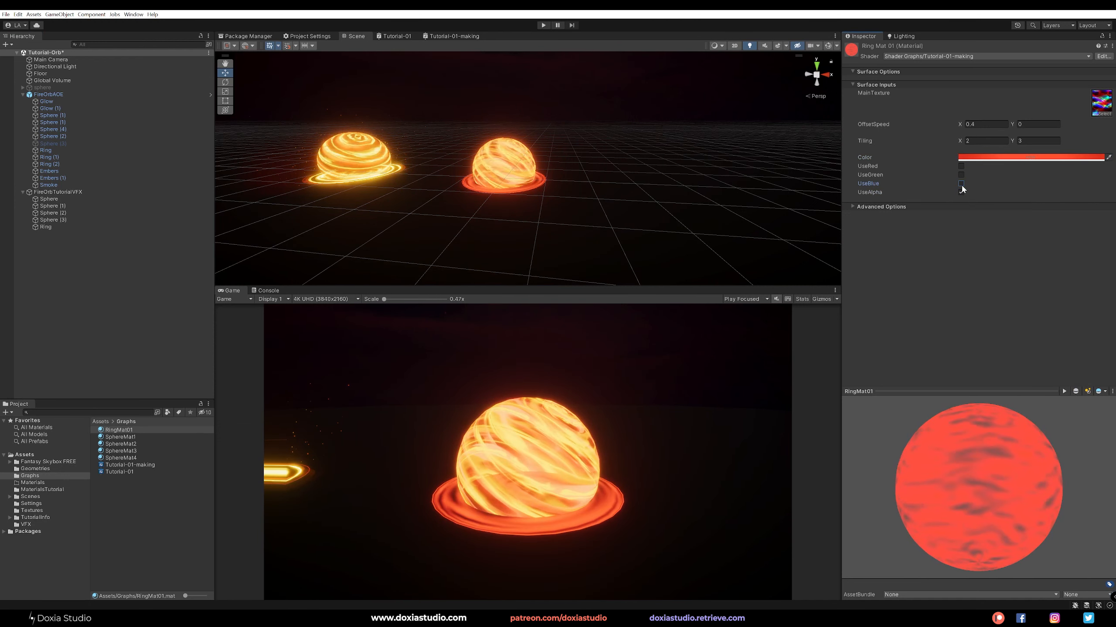
pyautogui.click(1028, 157)
pyautogui.moveTo(1081, 234); pyautogui.dragTo(1086, 246)
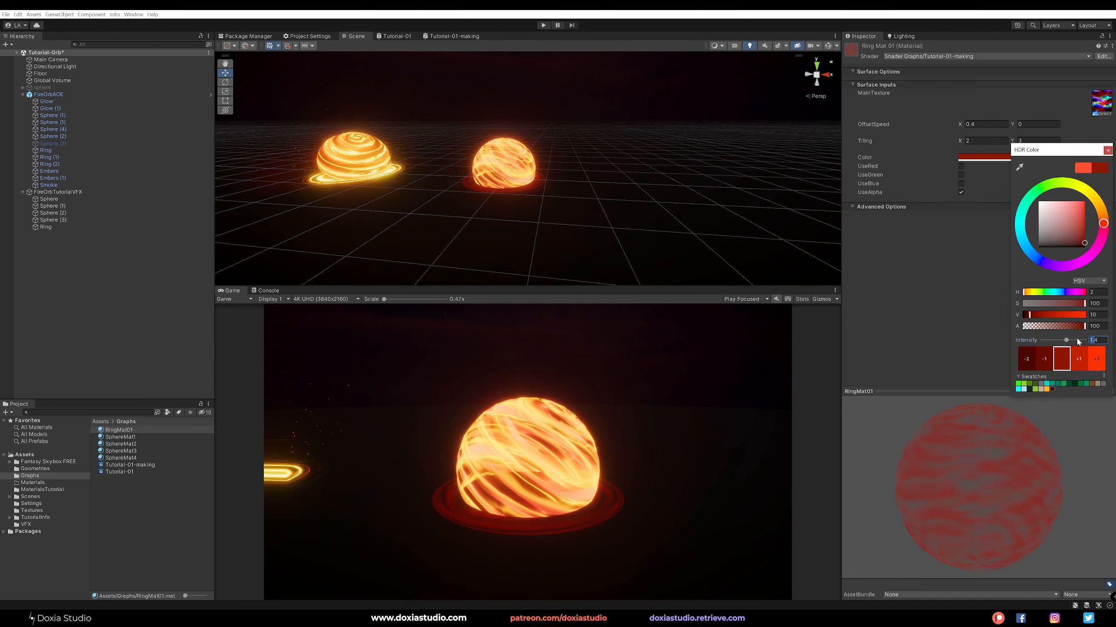
pyautogui.click(1108, 150)
# Step: Set the Tiling of RingMat01 to 1 in both X and Y
pyautogui.click(986, 141)
pyautogui.write('1')
pyautogui.press('Tab')
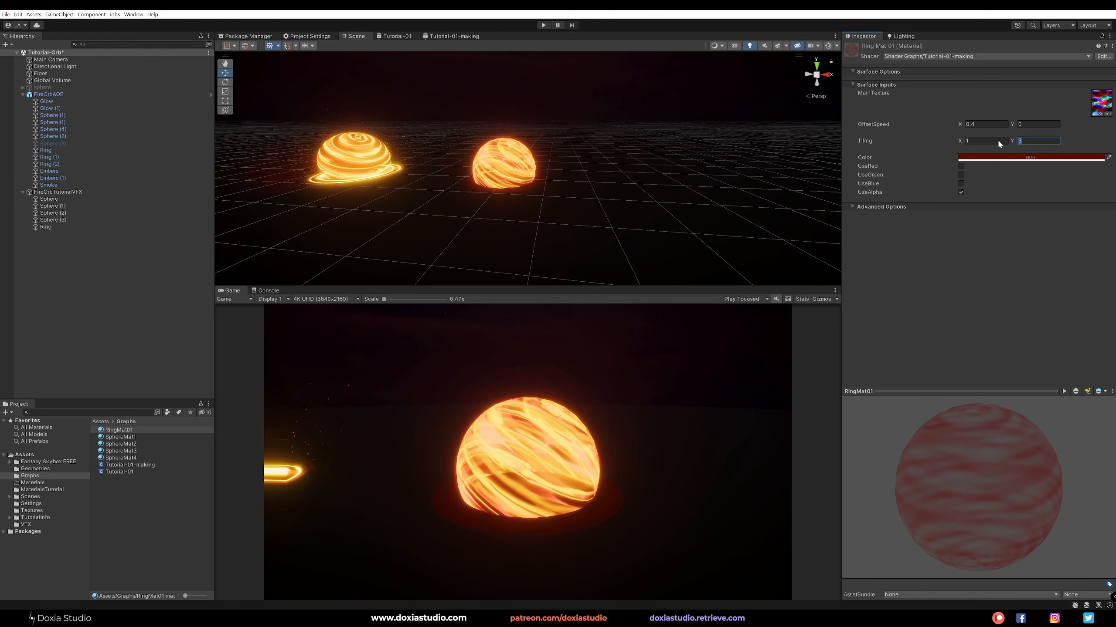
pyautogui.write('1')
pyautogui.press('Return')
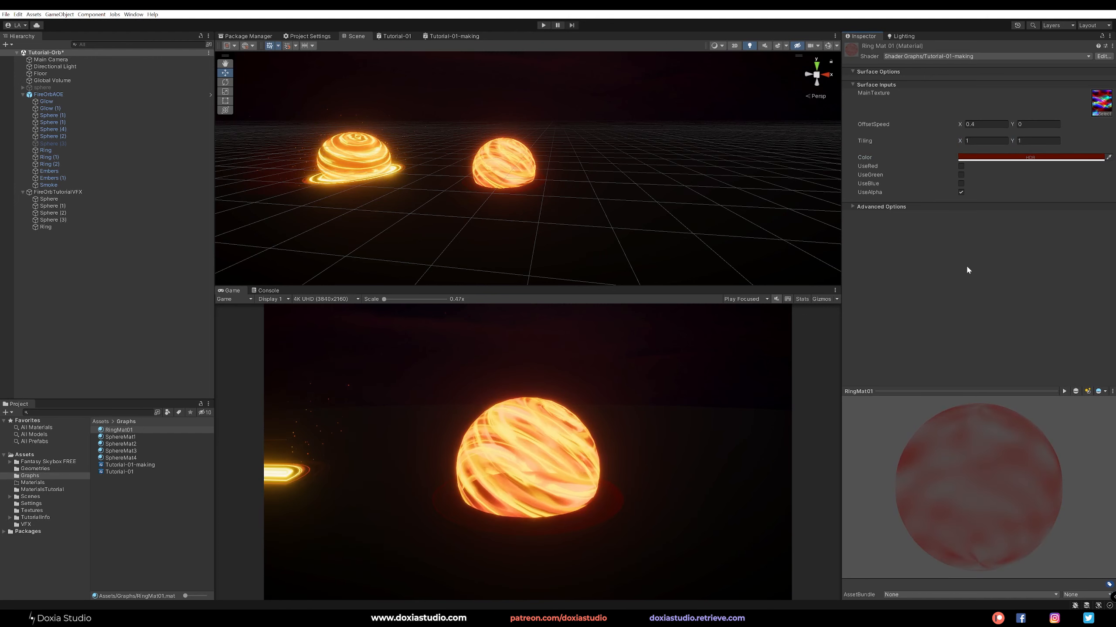
# Step: Set the RingMat01 material's tiling to 3 in X and 2 in Y
pyautogui.click(986, 141)
pyautogui.write('2')
pyautogui.press('Tab')
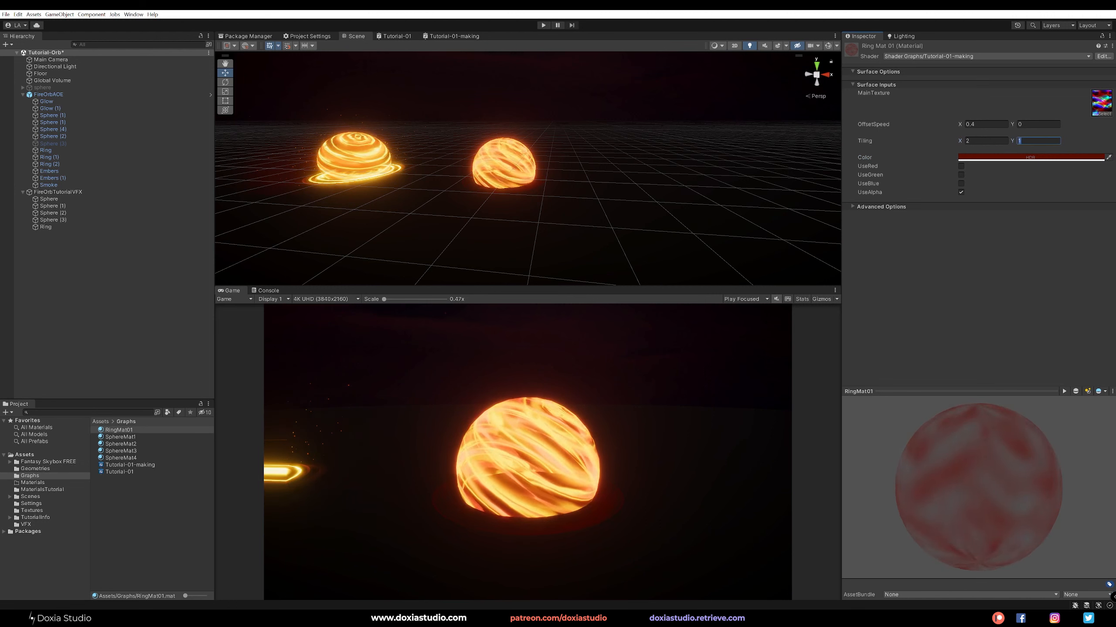
pyautogui.write('2')
pyautogui.press('Return')
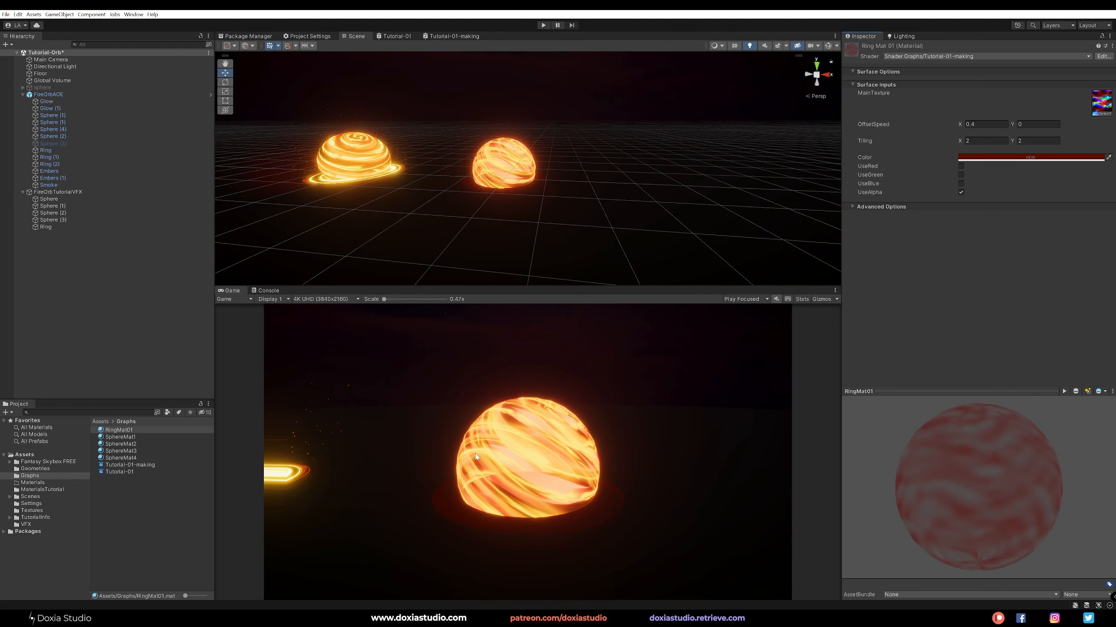
pyautogui.click(973, 141)
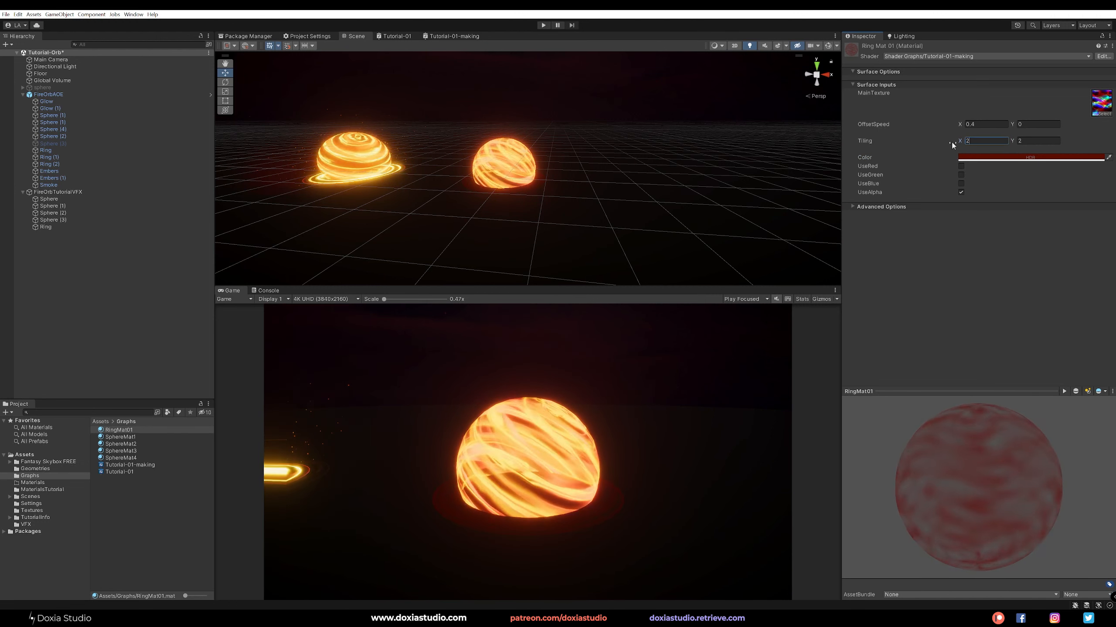
pyautogui.write('3')
pyautogui.press('Return')
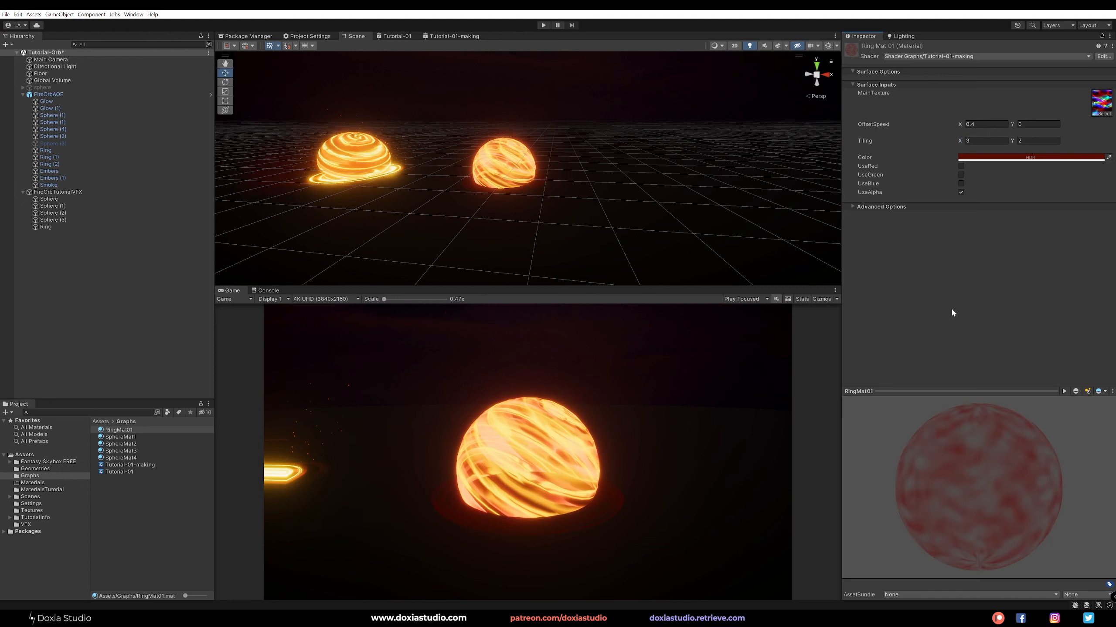
# Step: Duplicate the Ring particle system inside the FireOrbTutorialVFX group
pyautogui.click(78, 272)
pyautogui.click(83, 227)
pyautogui.hotkey('ctrl', 'd')
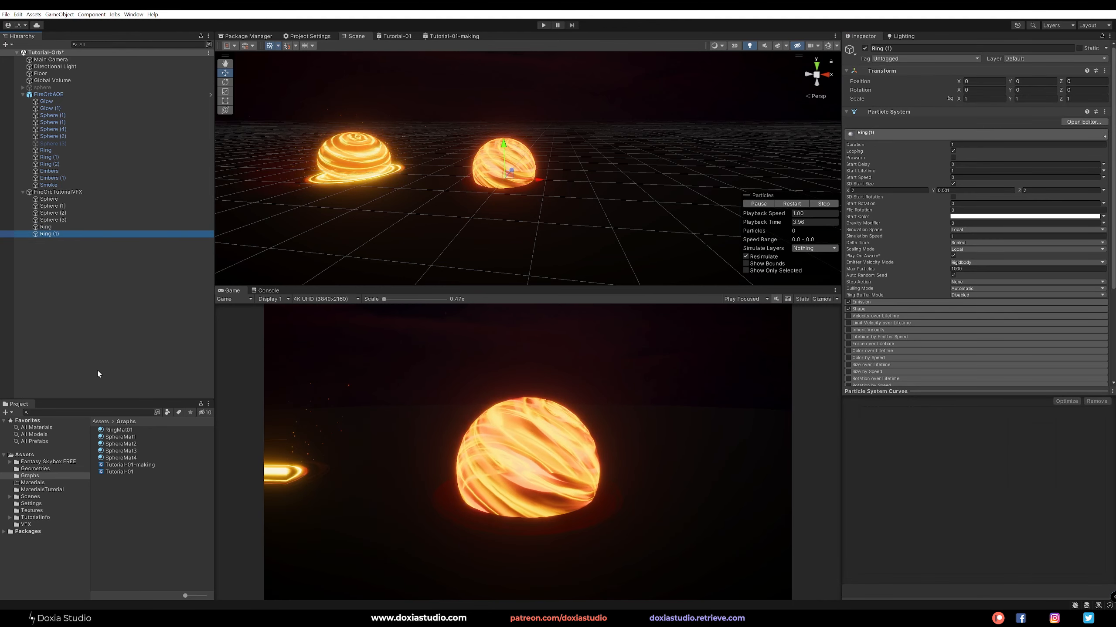
# Step: Duplicate the RingMat01 material and name the copy RingMat02
pyautogui.click(119, 431)
pyautogui.hotkey('ctrl', 'd')
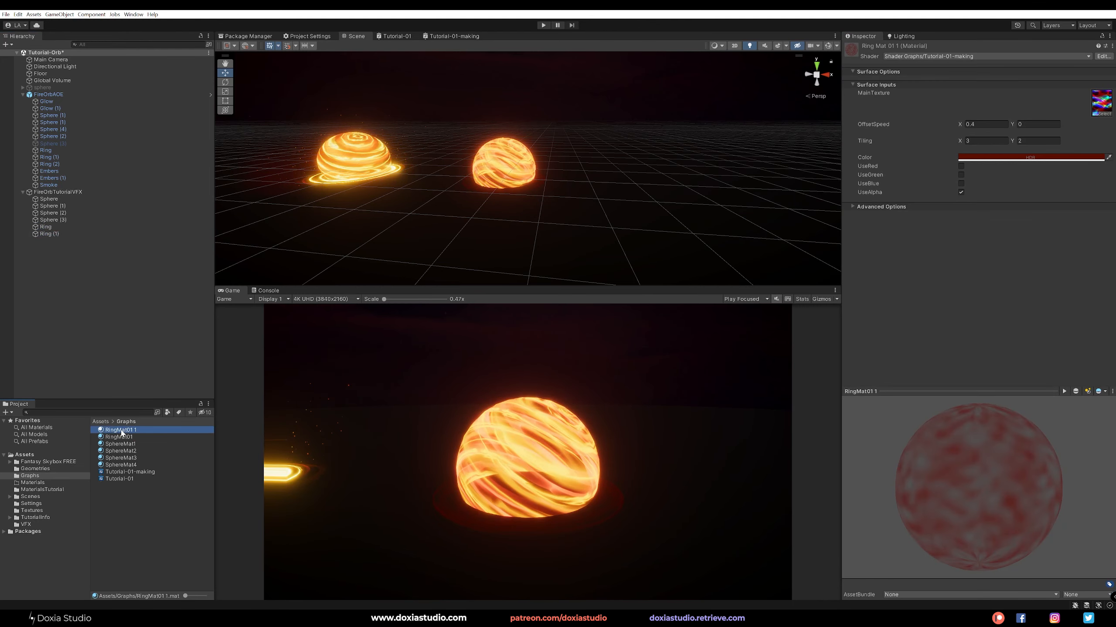
pyautogui.click(122, 431)
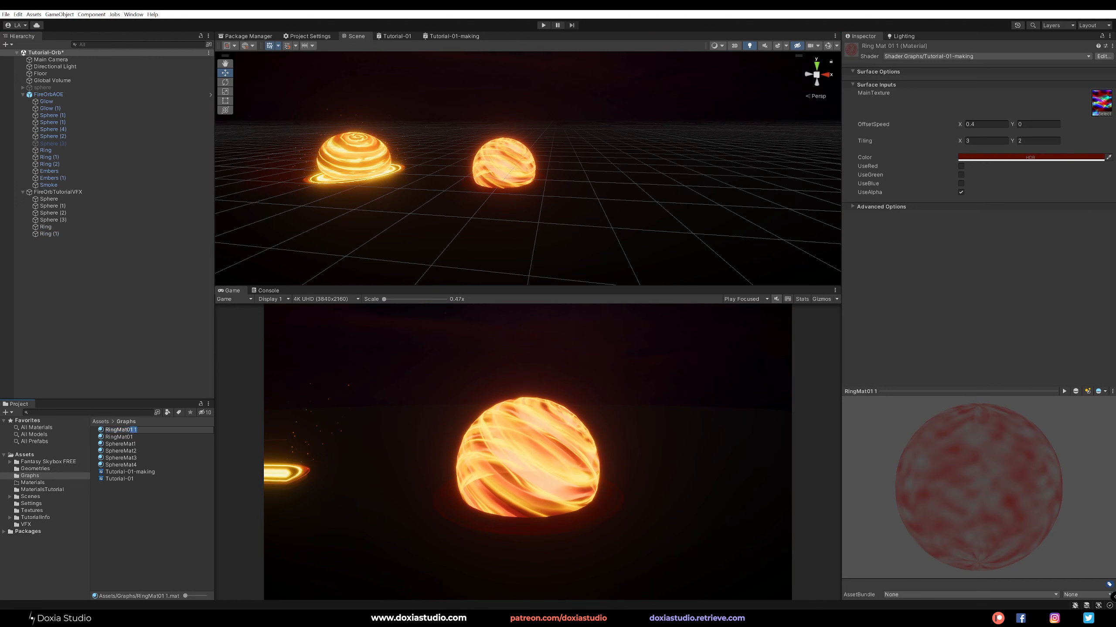
pyautogui.write('2')
pyautogui.press('Return')
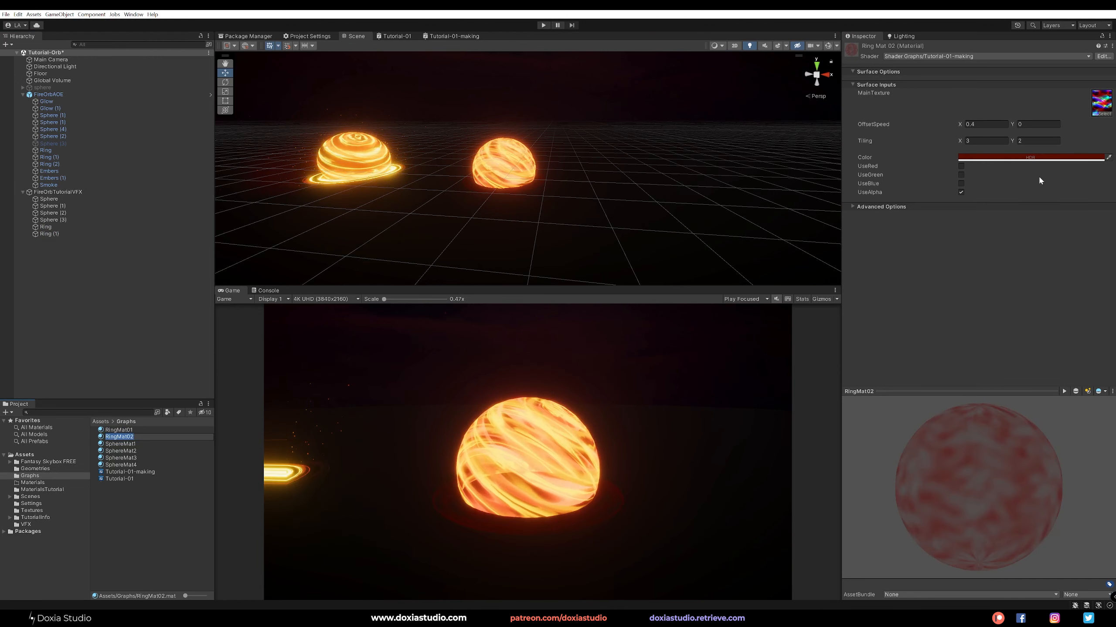
# Step: Switch RingMat02 from the alpha to the red channel and give it the saved yellow swatch color
pyautogui.click(961, 193)
pyautogui.click(961, 166)
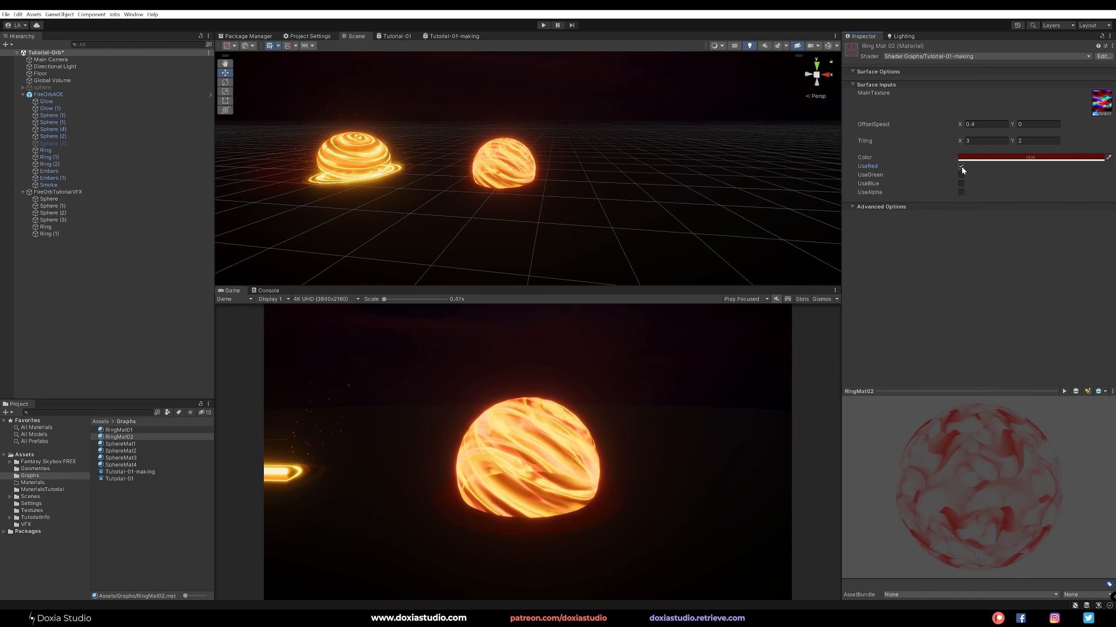
pyautogui.click(999, 157)
pyautogui.click(1027, 393)
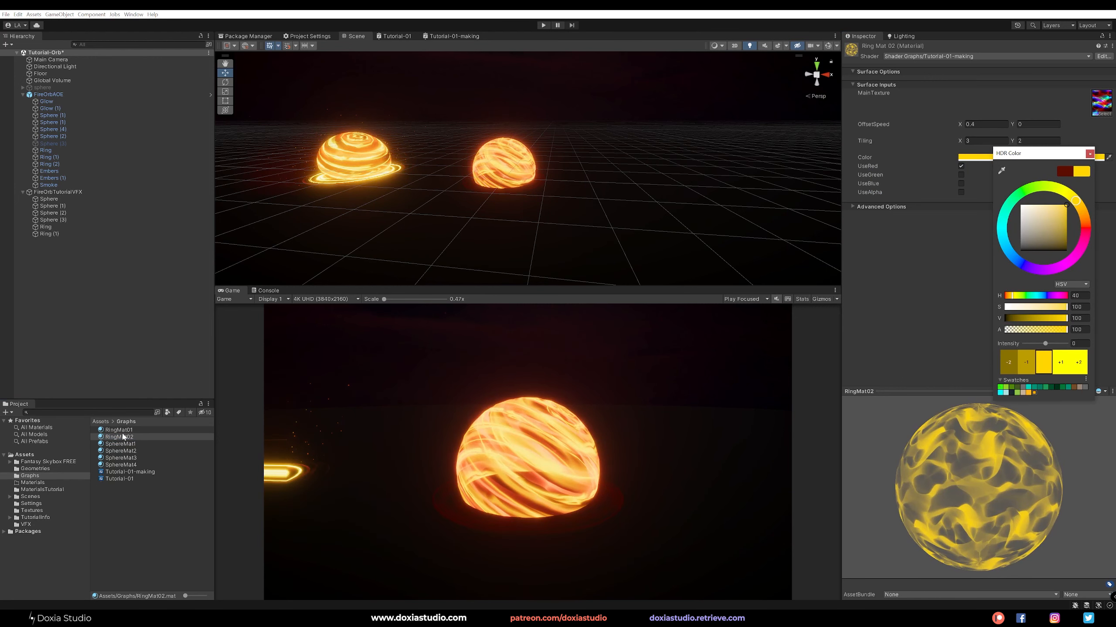
# Step: Try to apply RingMat02 to Ring (1), and raise the material's HDR color intensity to about 6.4
pyautogui.moveTo(120, 439); pyautogui.dragTo(69, 230)
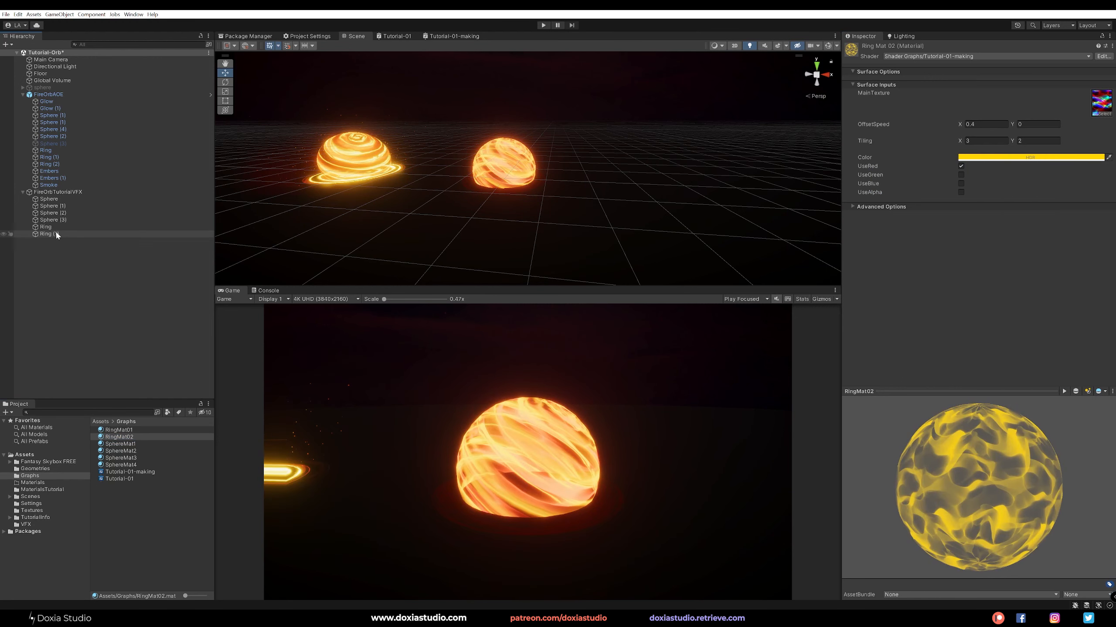
pyautogui.click(54, 236)
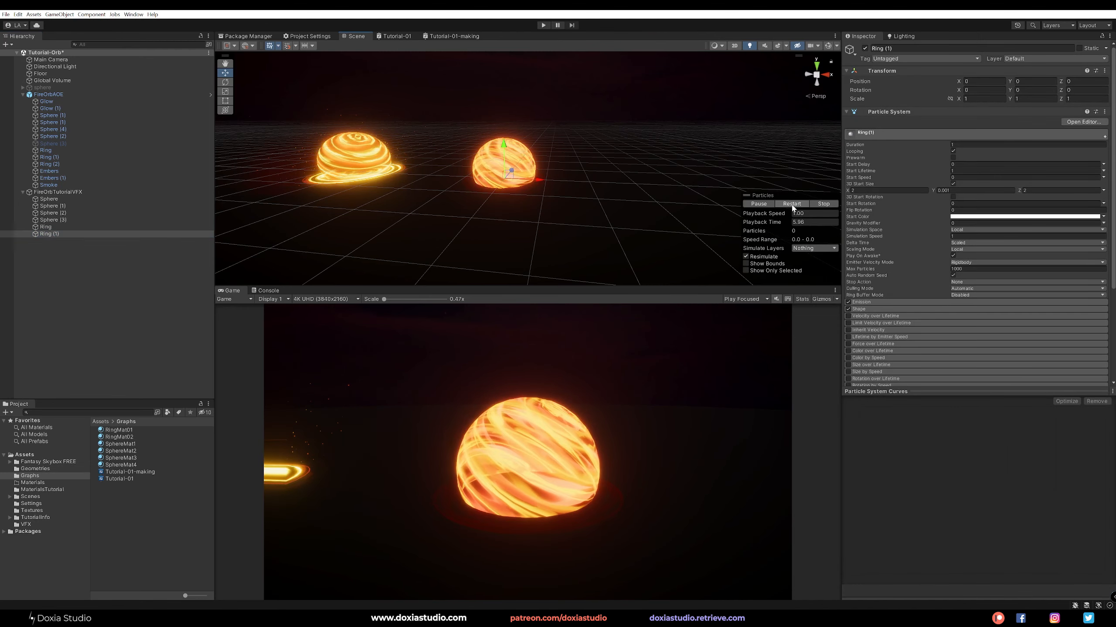
pyautogui.click(119, 437)
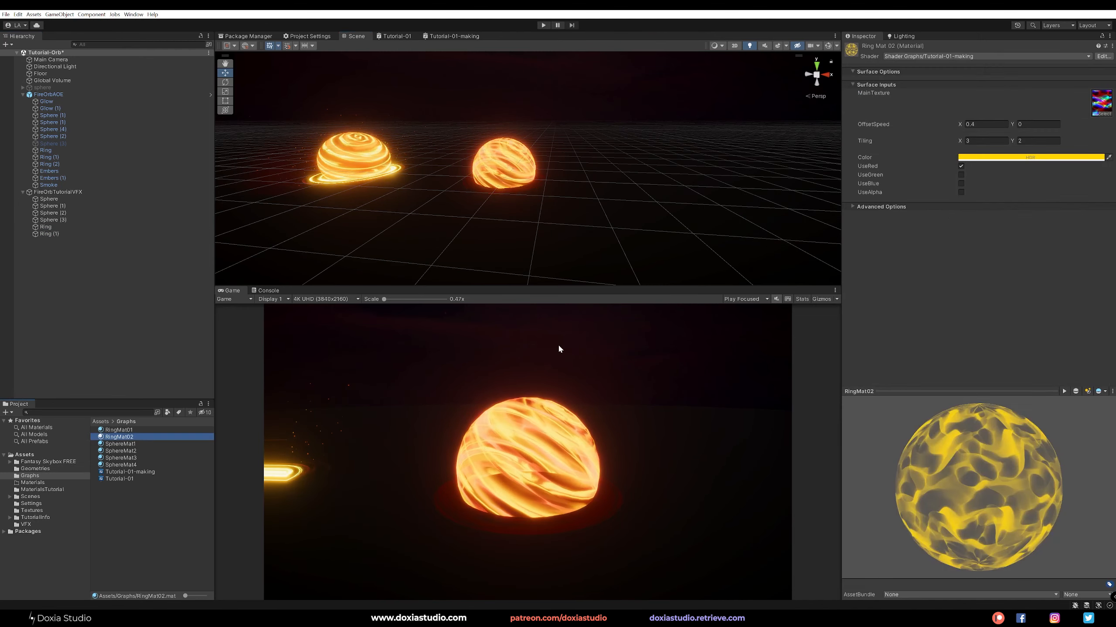
pyautogui.click(1022, 156)
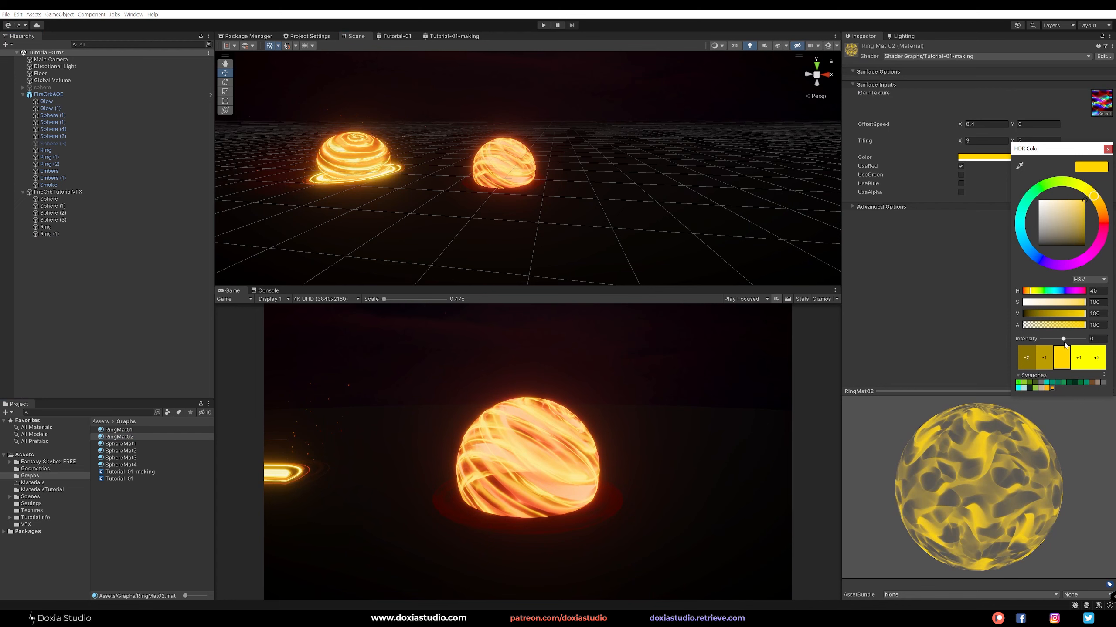
# Step: Restart the Ring (1) particle playback and assign RingMat02 as the material in its Renderer module
pyautogui.click(61, 234)
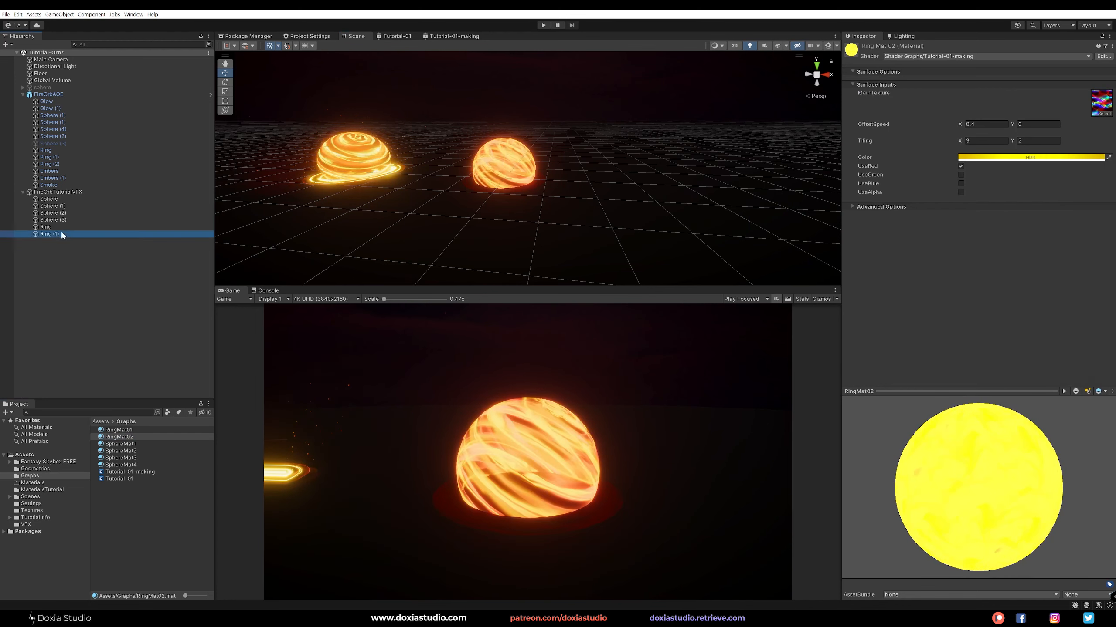
pyautogui.click(789, 206)
pyautogui.click(788, 204)
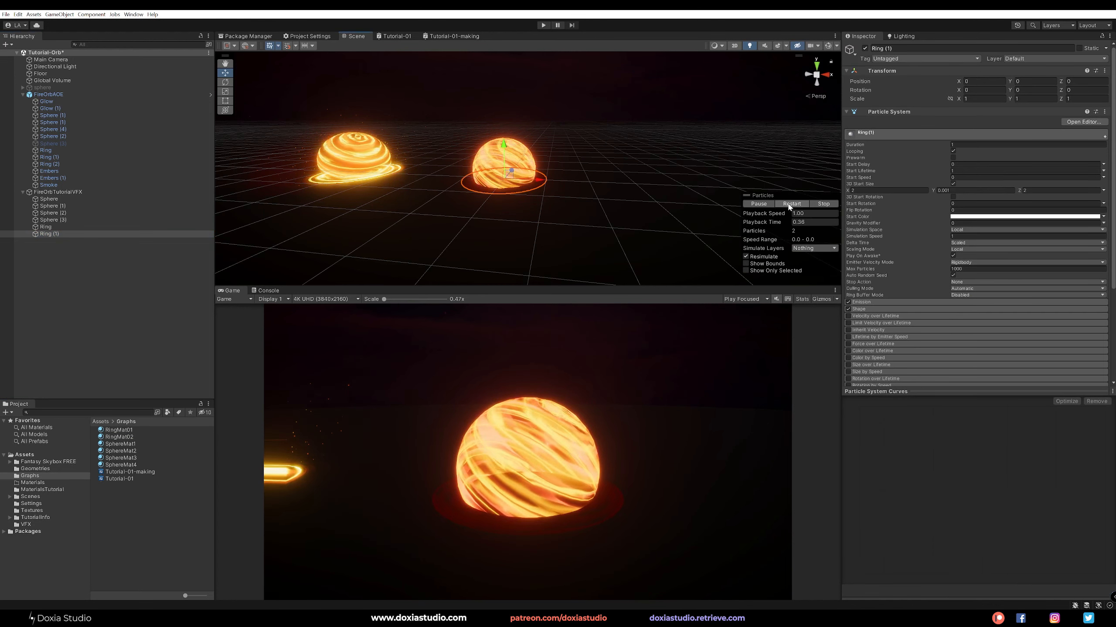
pyautogui.scroll(-5, 945, 343)
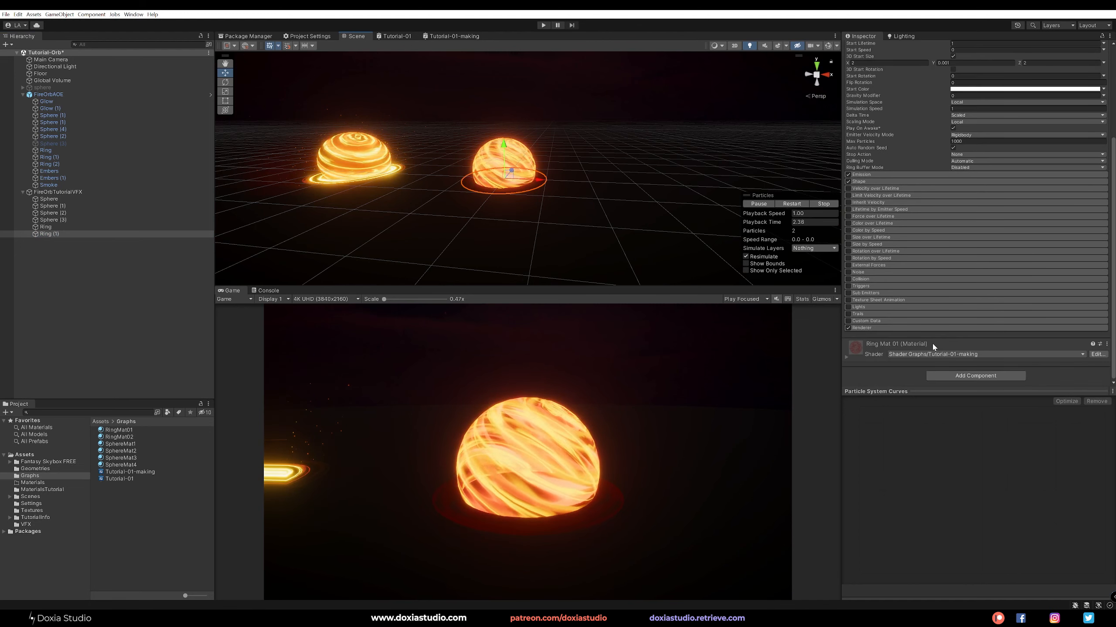
pyautogui.click(893, 327)
pyautogui.scroll(-3, 922, 299)
pyautogui.moveTo(119, 437); pyautogui.dragTo(1039, 248)
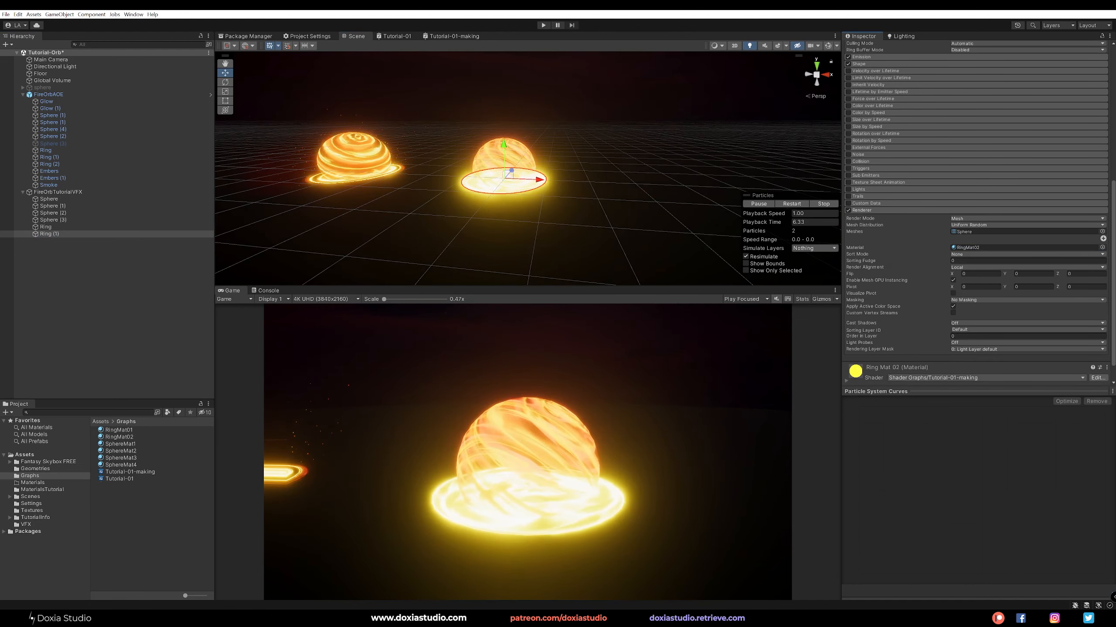
# Step: Switch RingMat02 from the red to the blue channel with 2 by 2 tiling, and lower its color intensity to 3.3
pyautogui.click(125, 437)
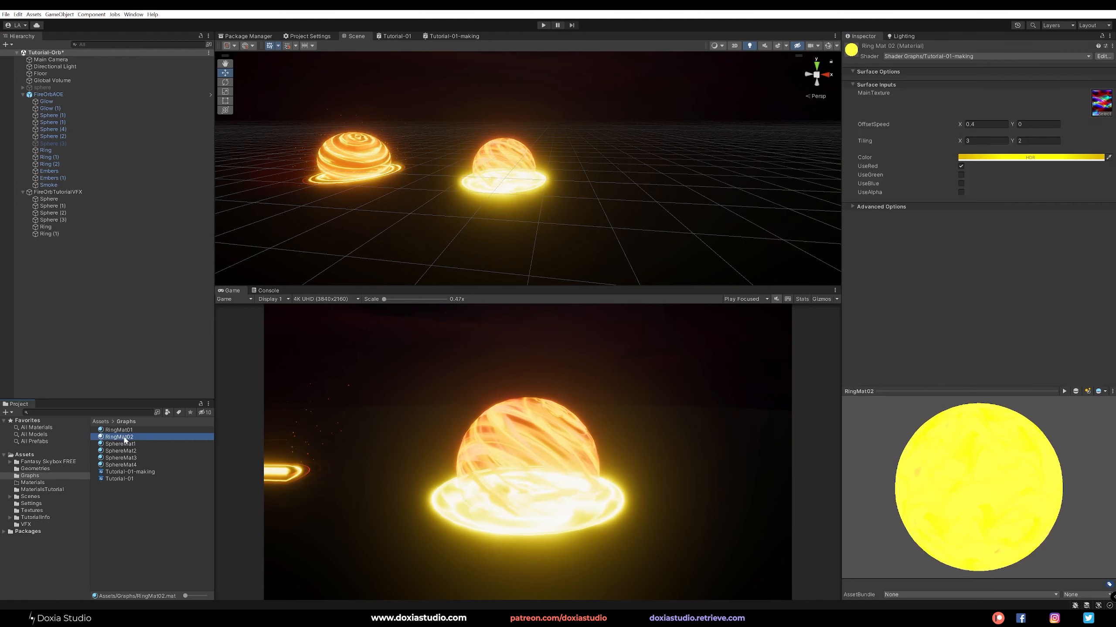
pyautogui.click(960, 166)
pyautogui.click(961, 183)
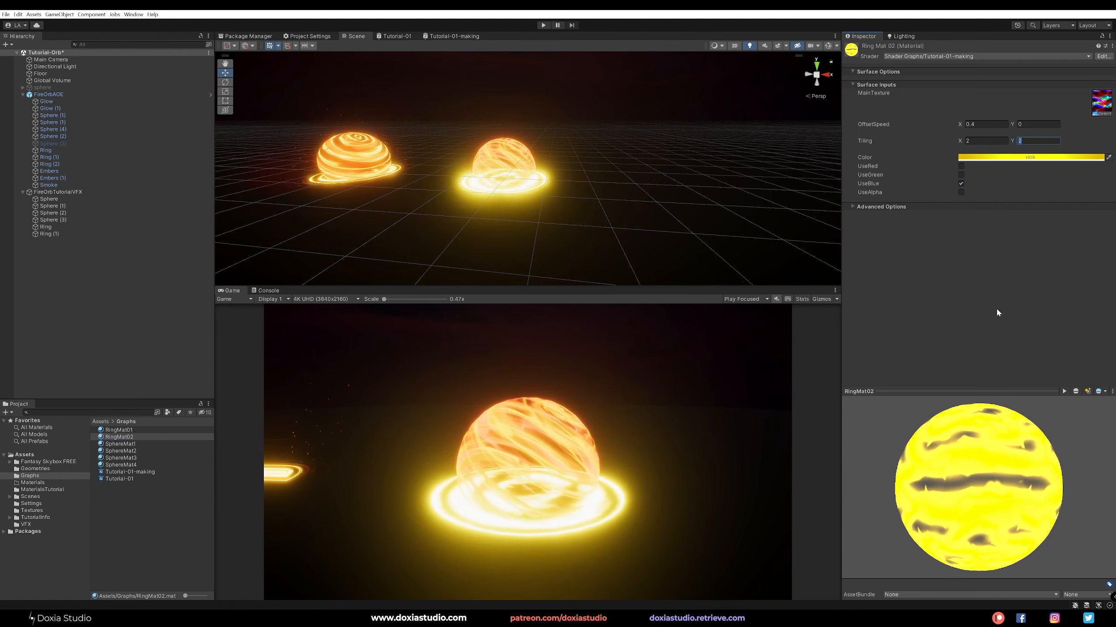
pyautogui.click(1015, 158)
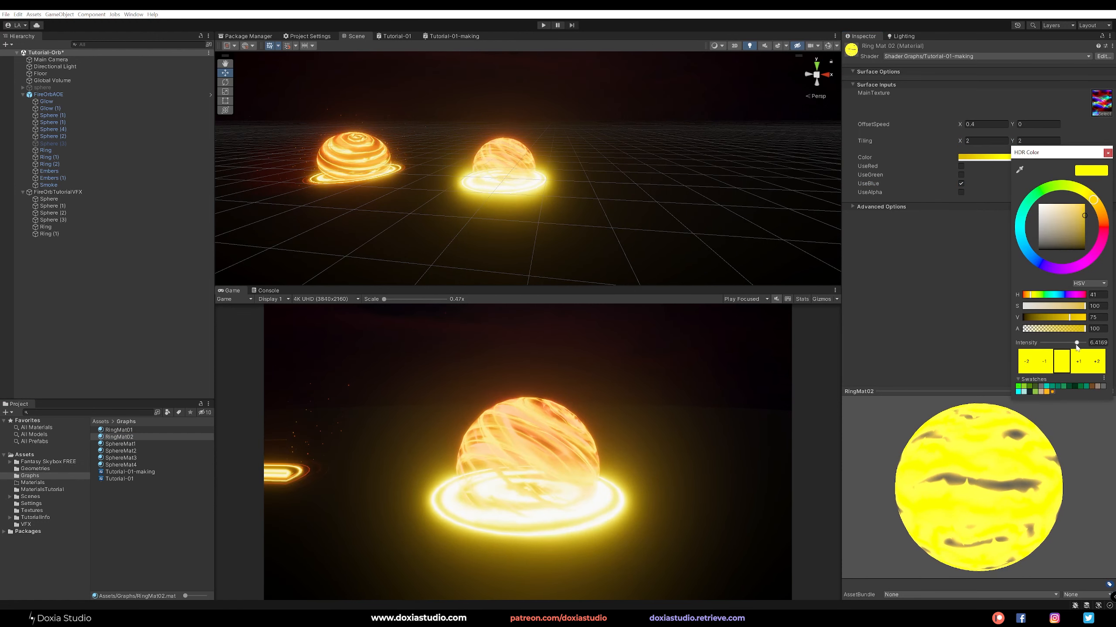
pyautogui.moveTo(1076, 344); pyautogui.dragTo(1070, 345)
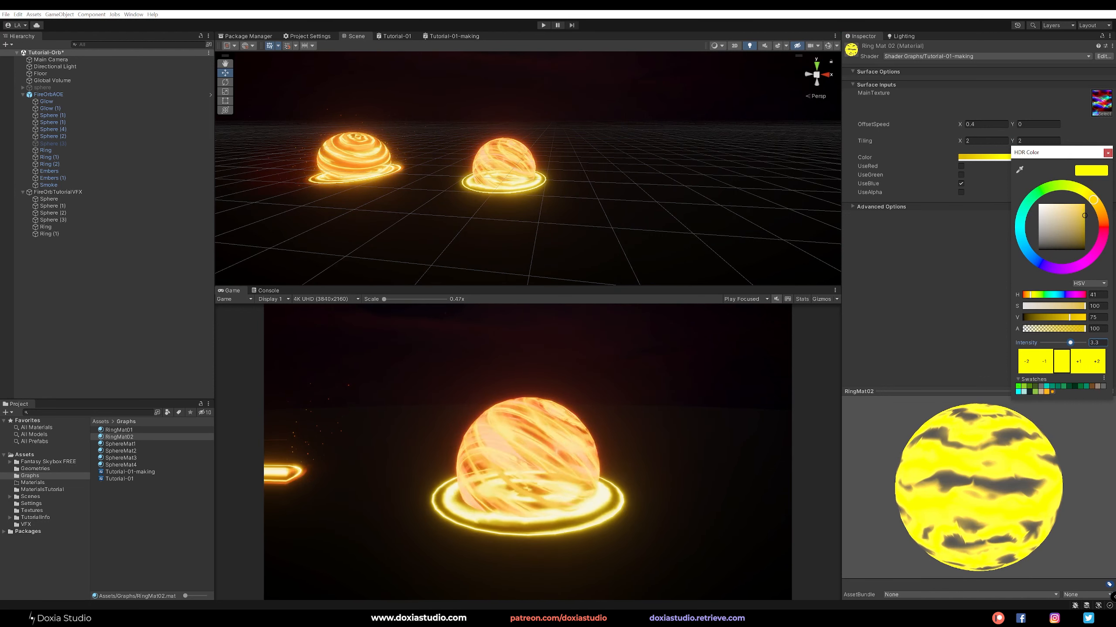
# Step: Try the green channel on RingMat02 in place of blue, and settle on using only the red channel
pyautogui.click(960, 176)
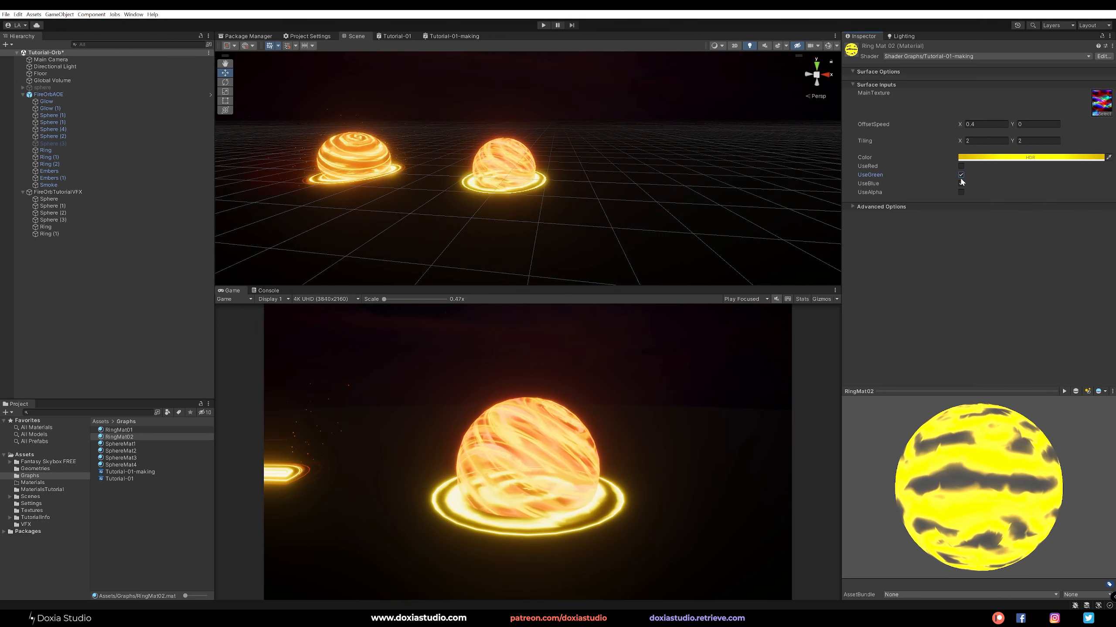
pyautogui.click(960, 185)
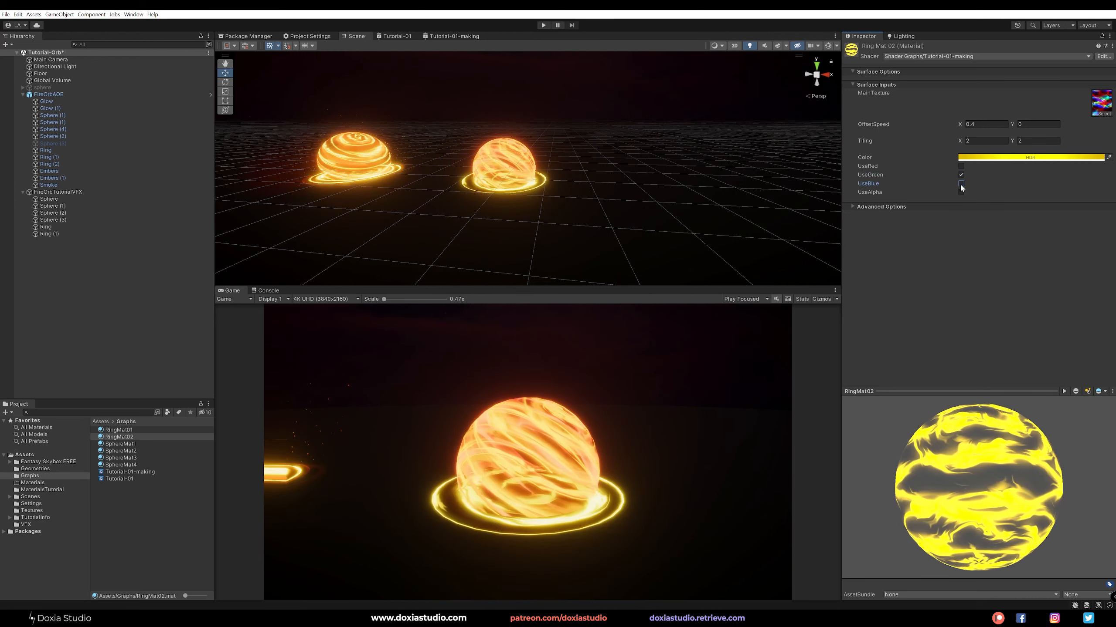
pyautogui.click(960, 166)
pyautogui.click(960, 175)
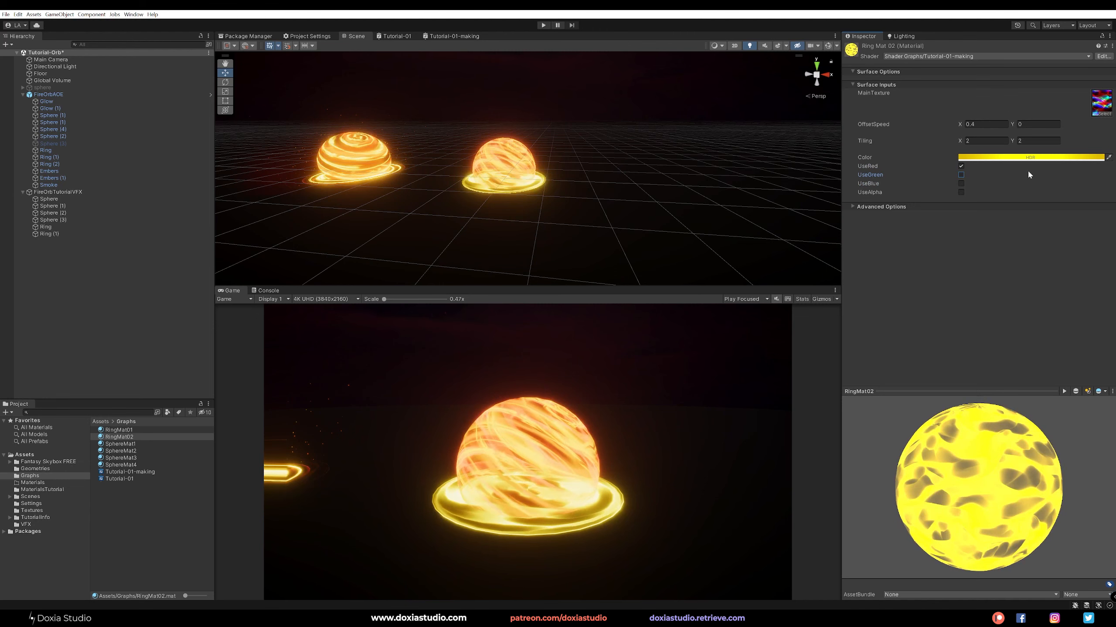
# Step: Try a 3D start size of 1.75 in X and Z on the Ring (1) particle system
pyautogui.click(68, 233)
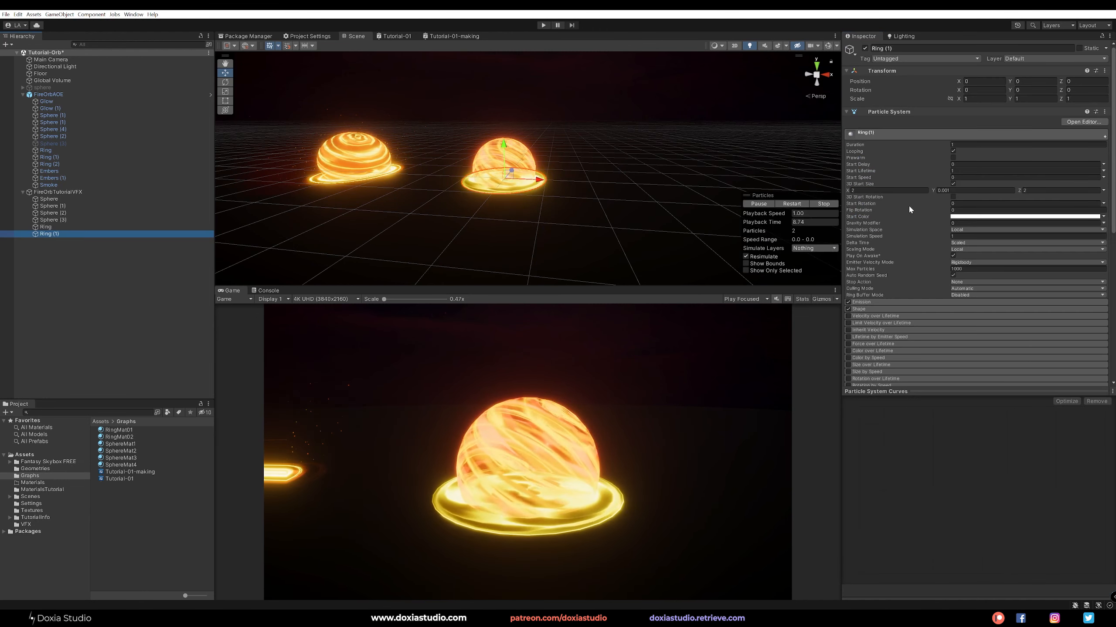
pyautogui.moveTo(858, 191); pyautogui.dragTo(835, 191)
pyautogui.write('1.75')
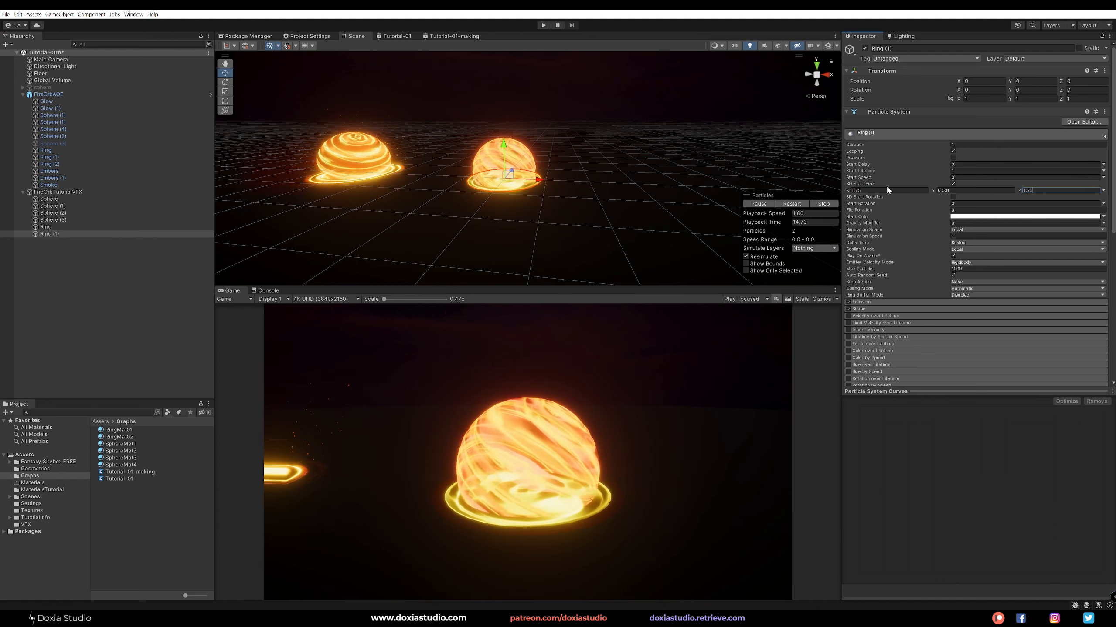
# Step: Set the original Ring's 3D start size to 2.25 in X and match it in Z
pyautogui.click(48, 226)
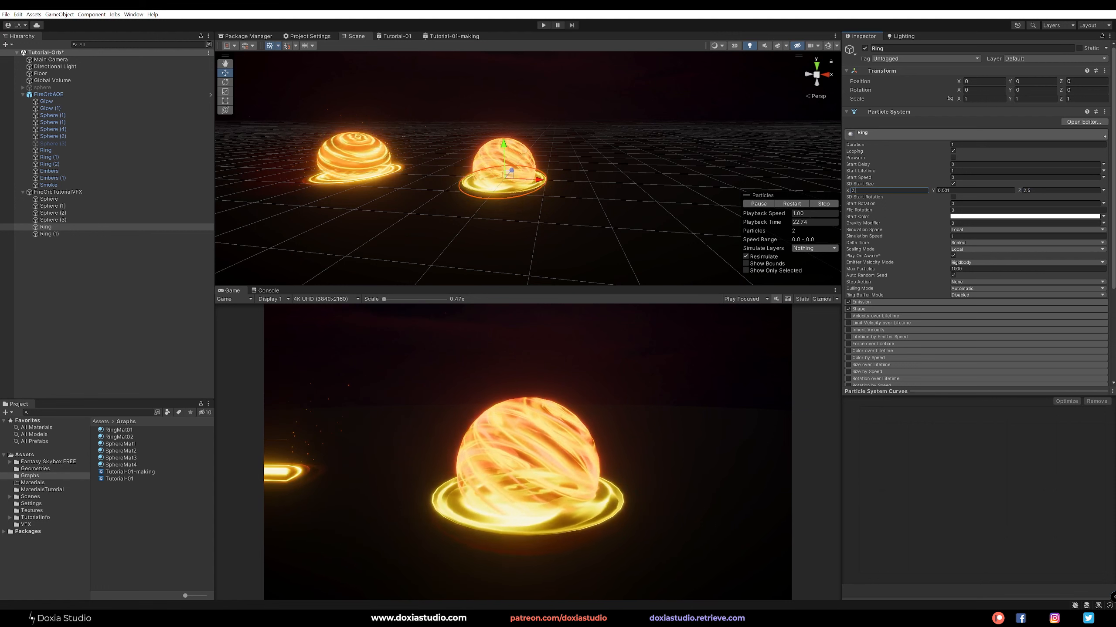
pyautogui.click(1048, 191)
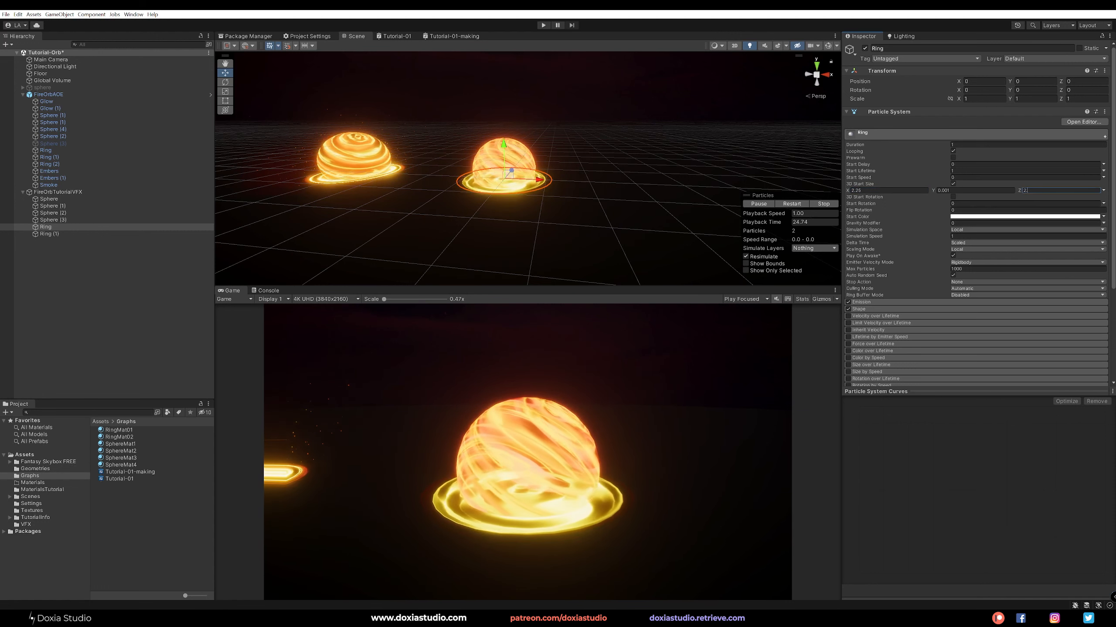
# Step: Lower RingMat02's HDR color intensity to 1.4
pyautogui.click(127, 438)
pyautogui.click(1023, 157)
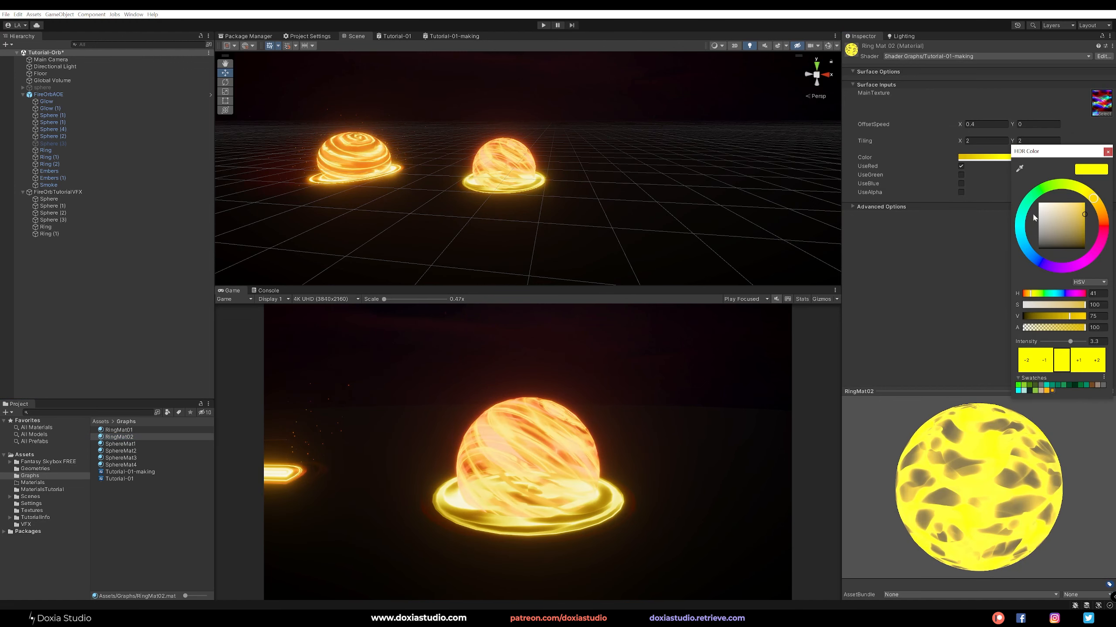
pyautogui.moveTo(1071, 343); pyautogui.dragTo(1068, 343)
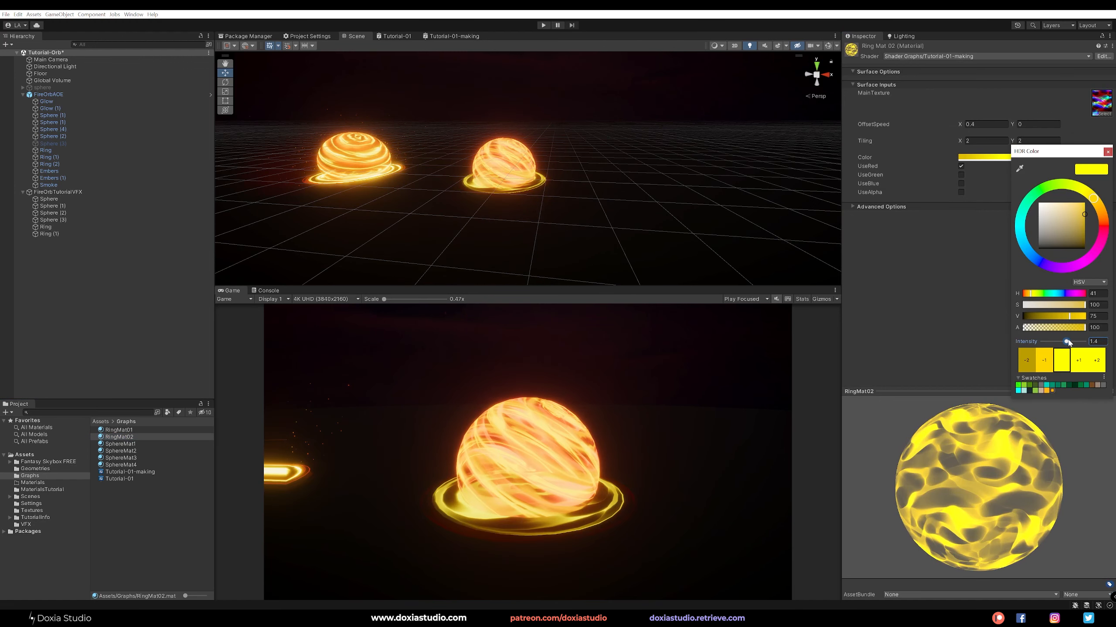
pyautogui.click(1107, 152)
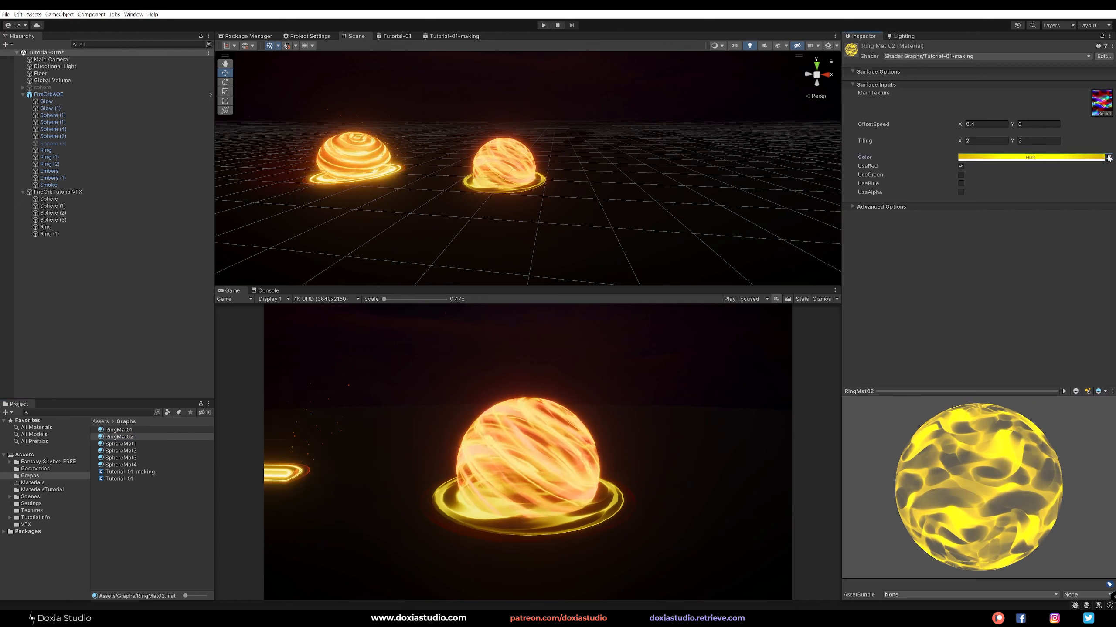
# Step: Shift SphereMat1's HDR color to a yellower hue of 35 and raise its intensity to 3.4
pyautogui.click(119, 444)
pyautogui.click(1009, 158)
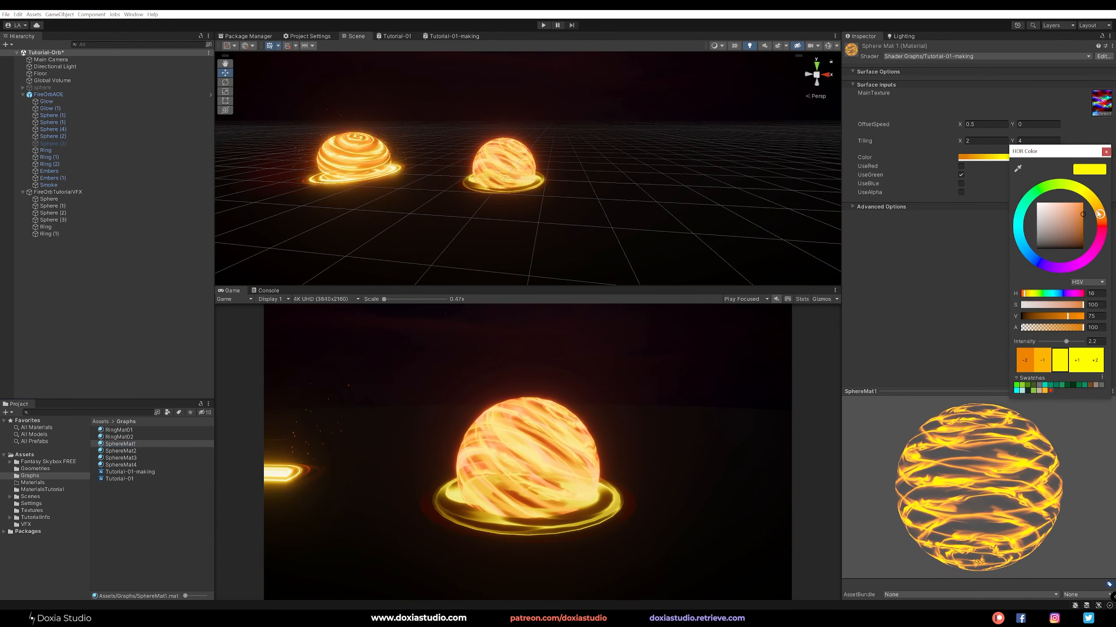
pyautogui.moveTo(1099, 214); pyautogui.dragTo(1097, 203)
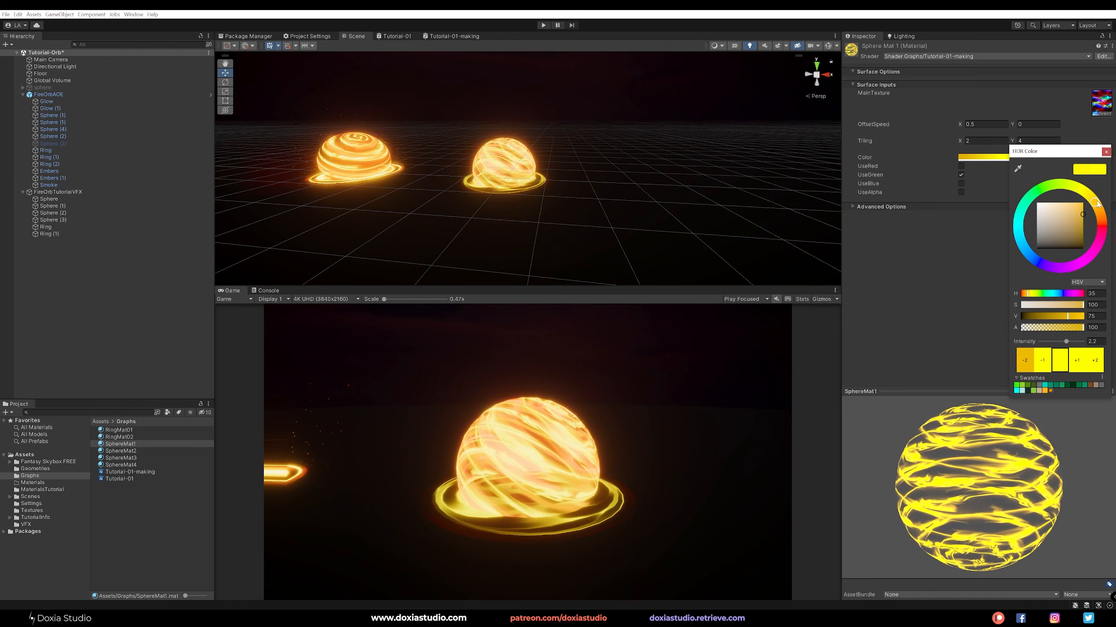
pyautogui.moveTo(1068, 342); pyautogui.dragTo(1070, 343)
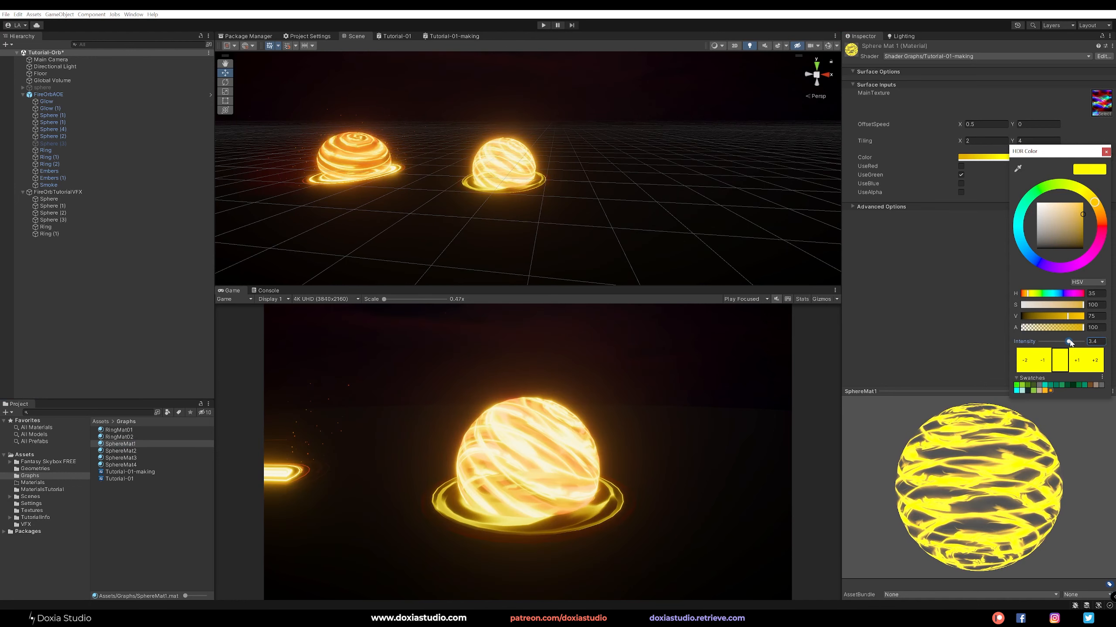
# Step: Close the HDR color picker for SphereMat1 and save the scene
pyautogui.click(1105, 151)
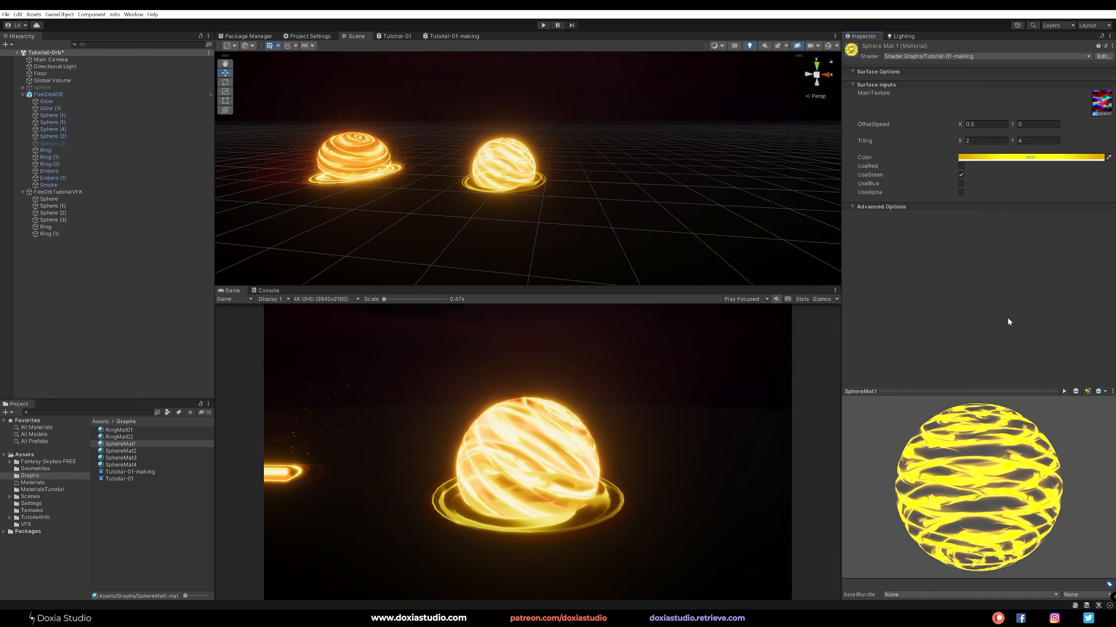
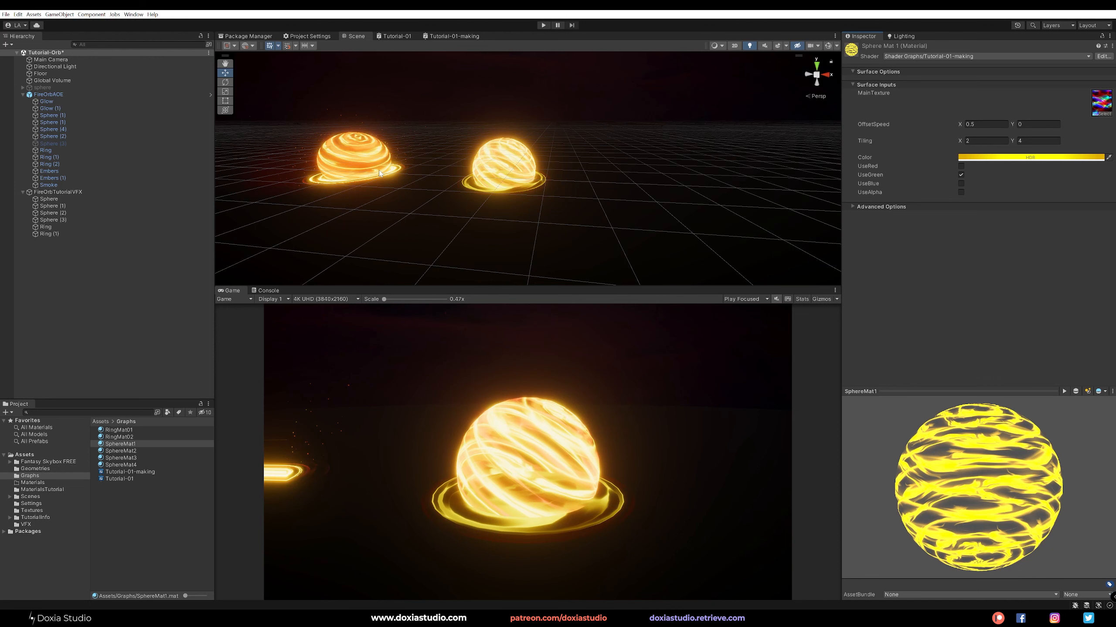
pyautogui.click(41, 239)
pyautogui.click(133, 193)
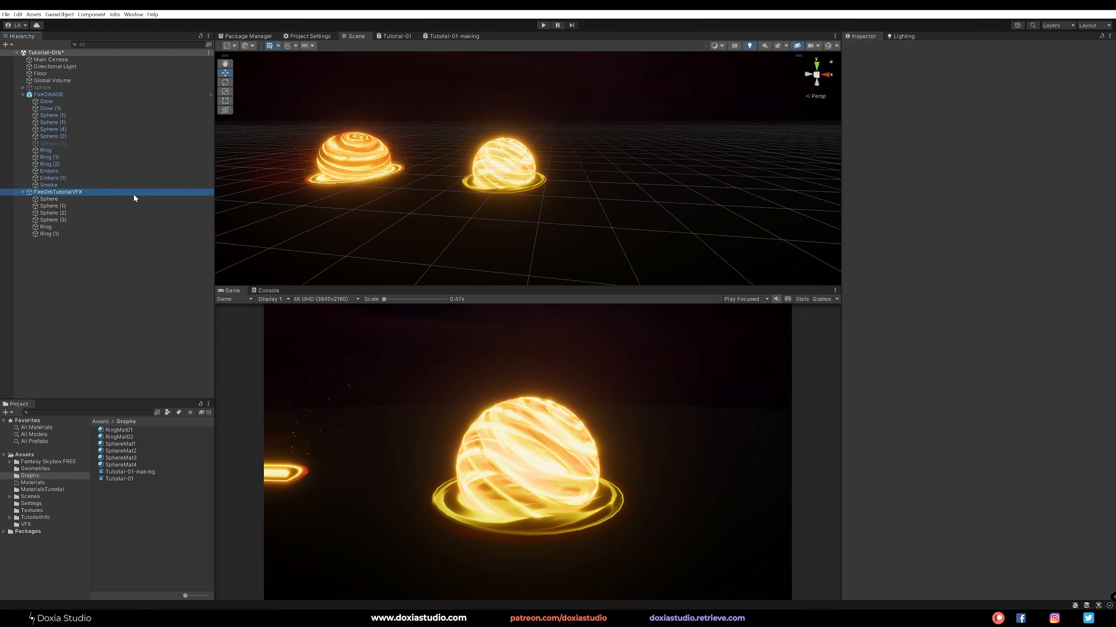
pyautogui.hotkey('ctrl', 's')
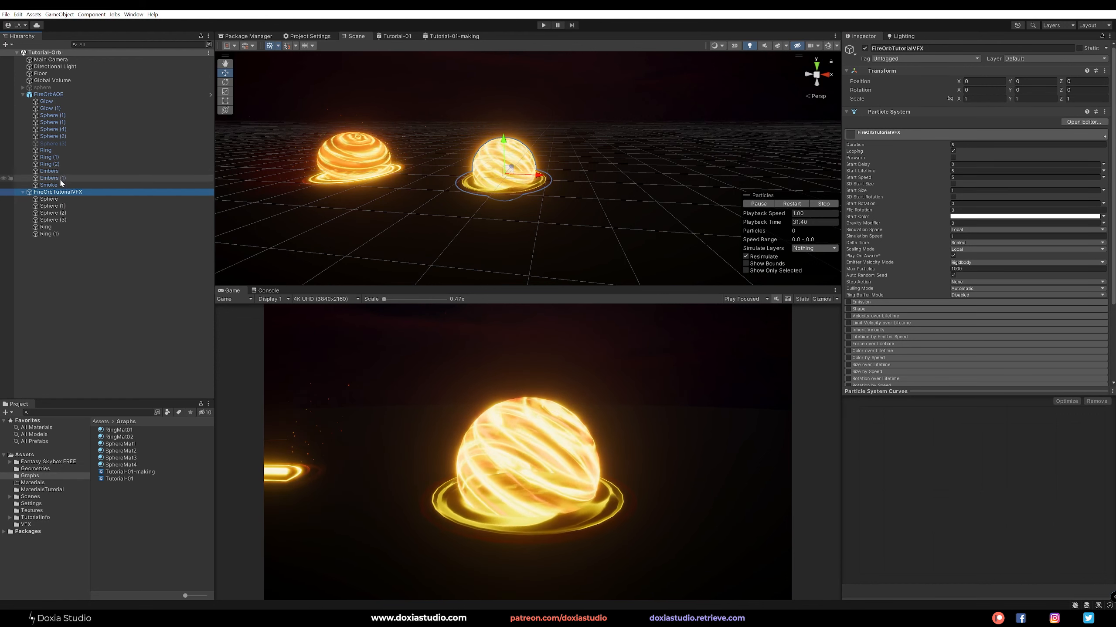
pyautogui.click(129, 292)
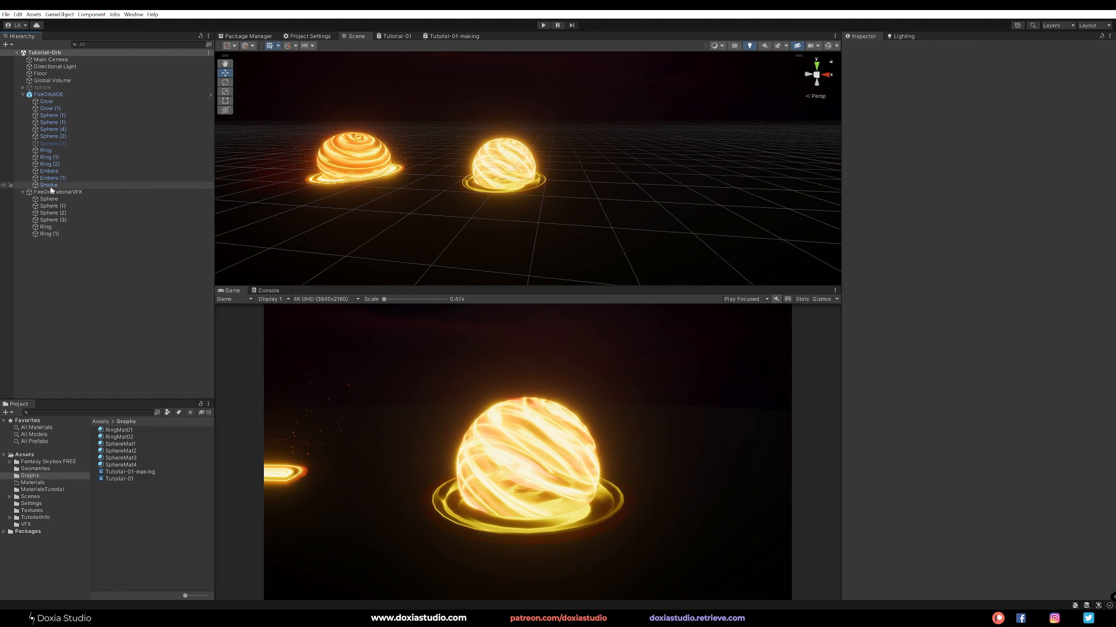
# Step: Add a child particle system named Glow under FireOrbTutorialVFX
pyautogui.click(50, 188)
pyautogui.click(61, 192)
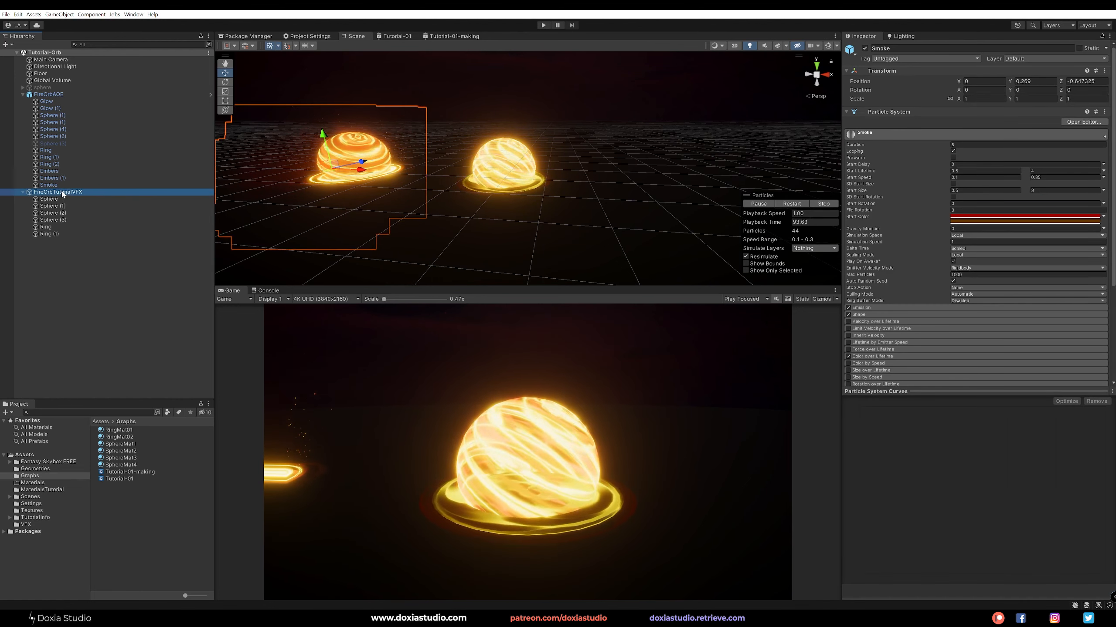
pyautogui.rightClick(62, 192)
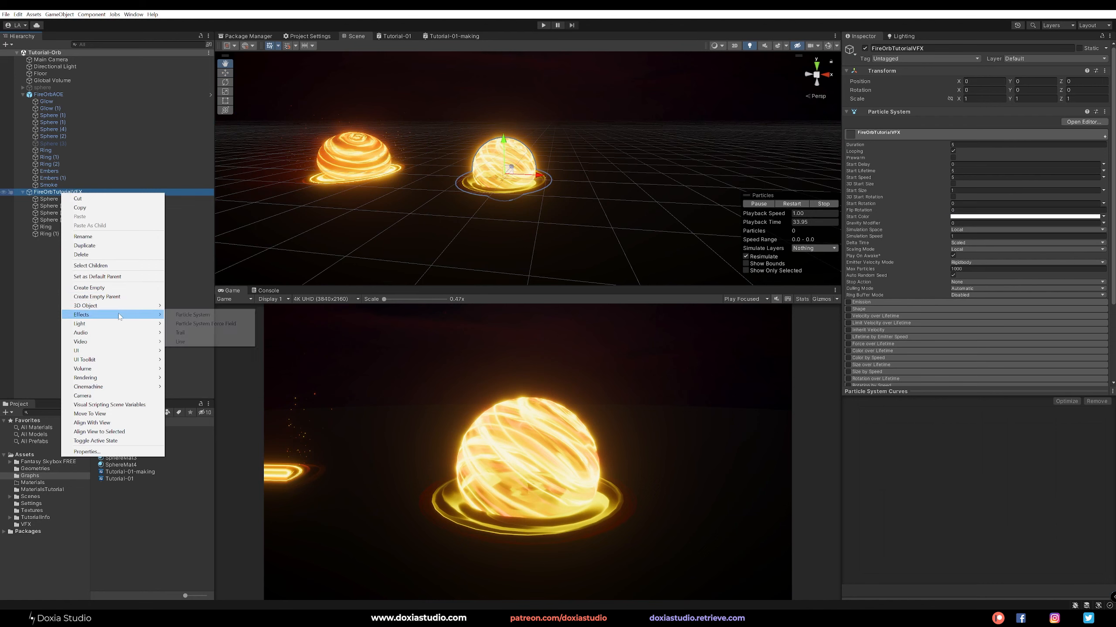
pyautogui.moveTo(116, 315)
pyautogui.click(189, 313)
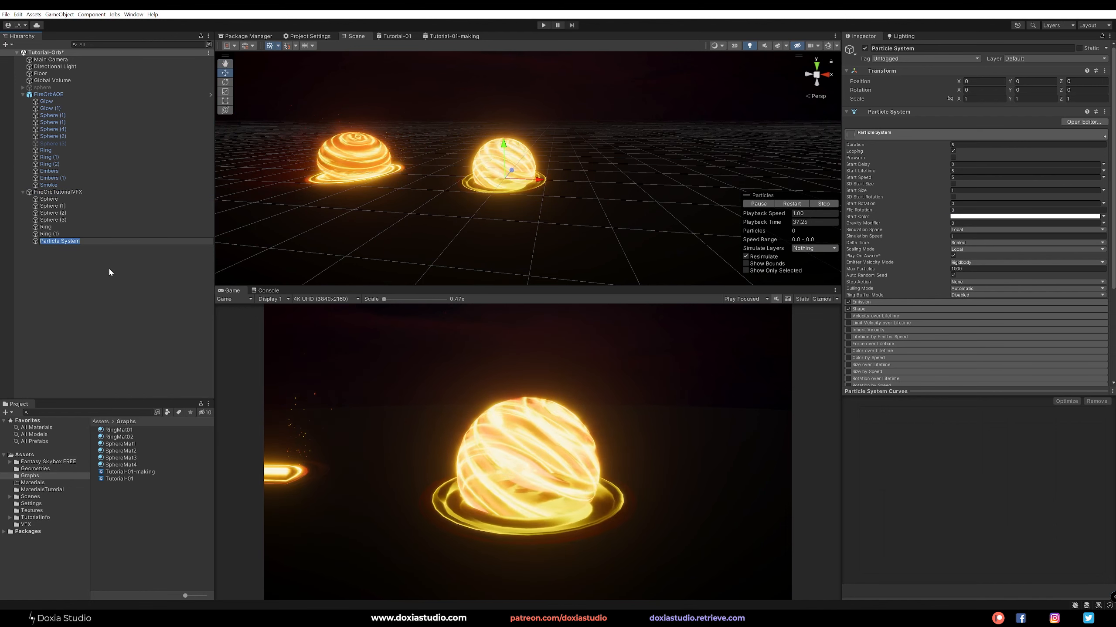
pyautogui.write('Glow')
pyautogui.press('Return')
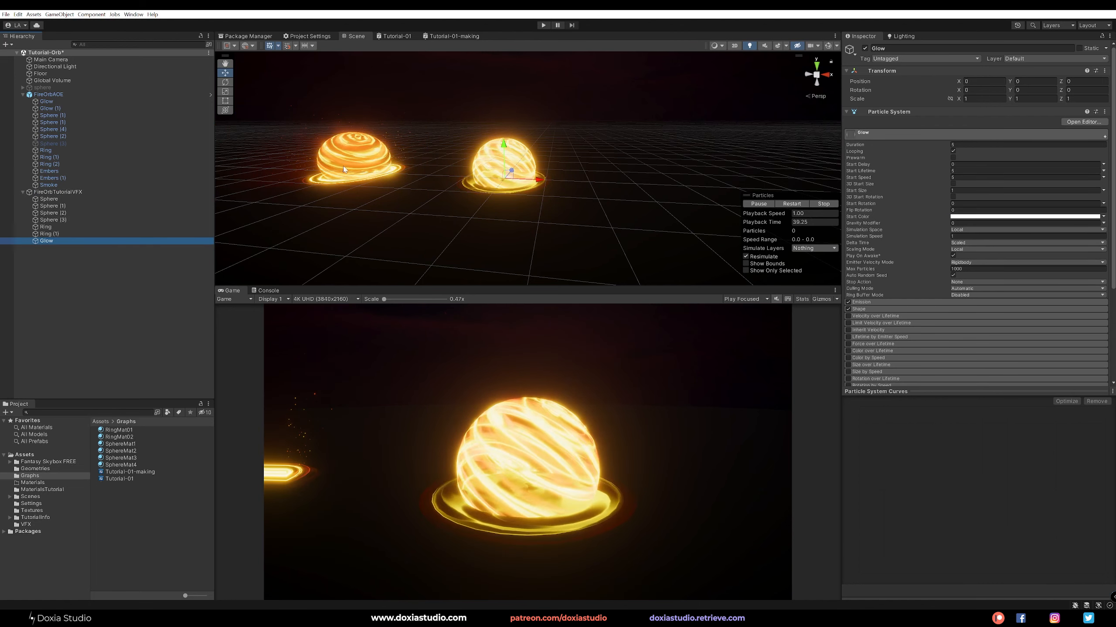
# Step: Restart the reference orb's Glow particle system and enable Show Only Selected to examine its particles in isolation
pyautogui.click(102, 101)
pyautogui.click(791, 203)
pyautogui.press('f')
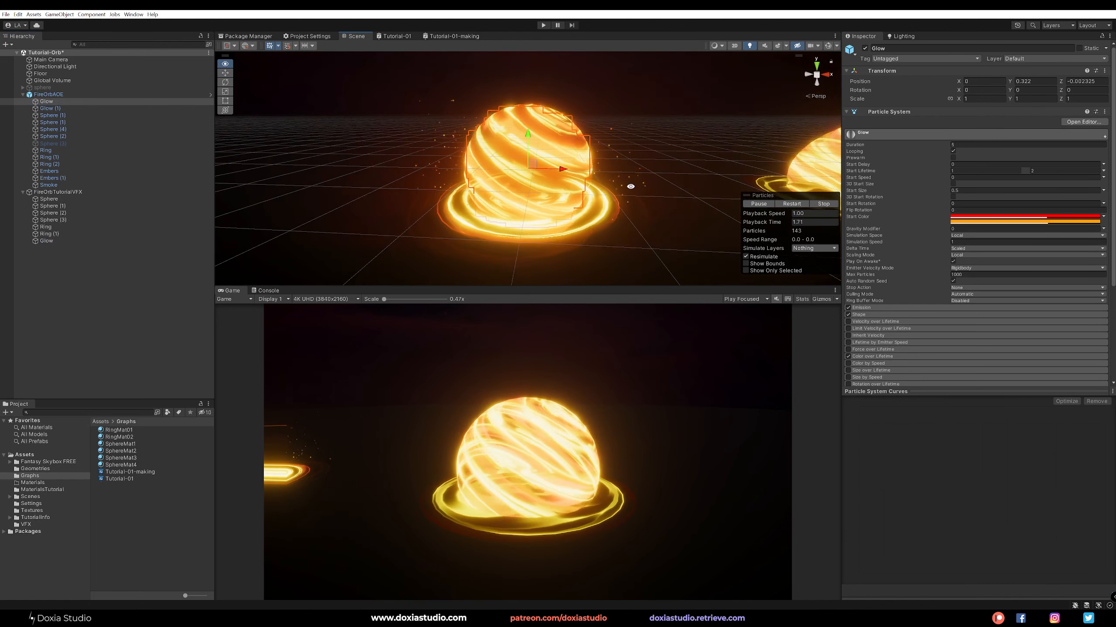
pyautogui.click(775, 270)
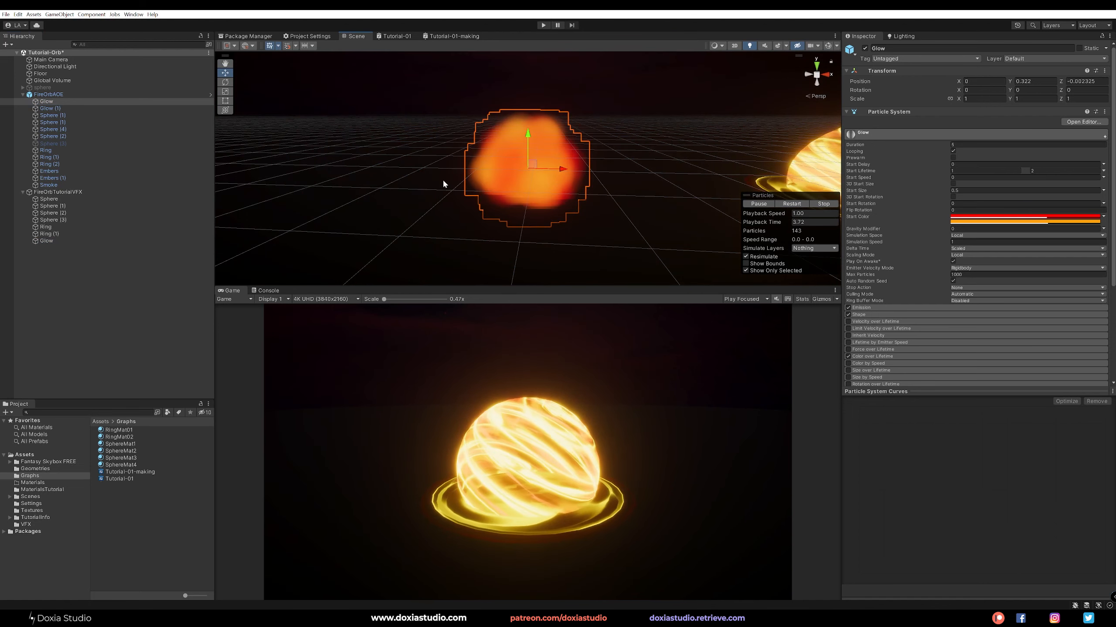
pyautogui.keyDown('alt'); pyautogui.moveTo(573, 169); pyautogui.dragTo(674, 180); pyautogui.keyUp('alt')
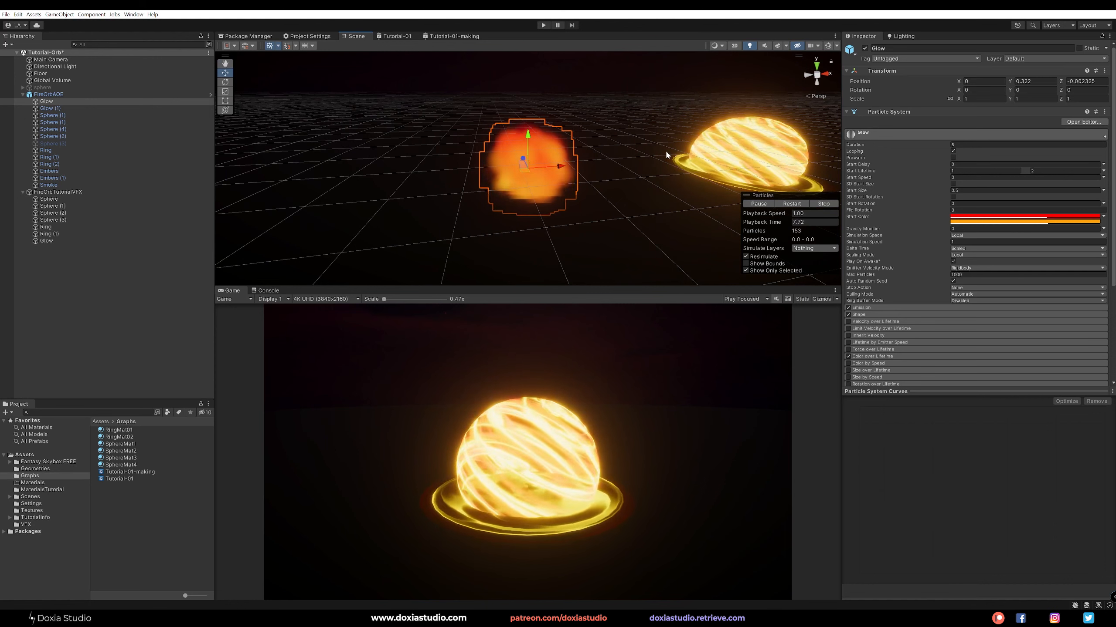
# Step: Give the new Glow particle system under FireOrbTutorialVFX a Sphere emission shape and a start speed of 0
pyautogui.click(117, 243)
pyautogui.press('f')
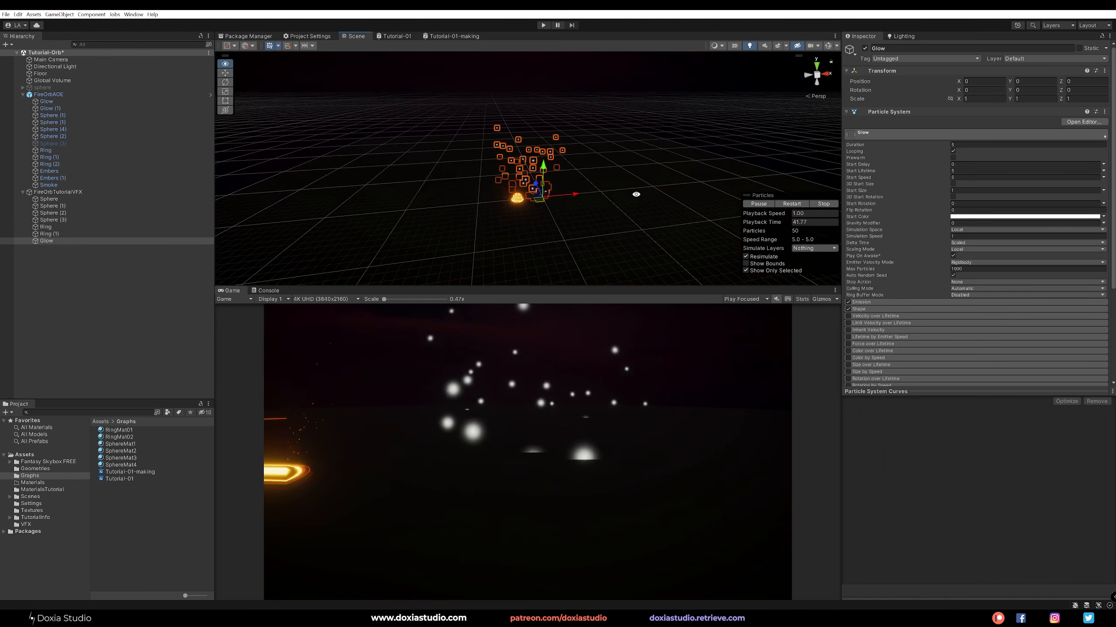
pyautogui.keyDown('alt'); pyautogui.moveTo(635, 194); pyautogui.dragTo(470, 231); pyautogui.keyUp('alt')
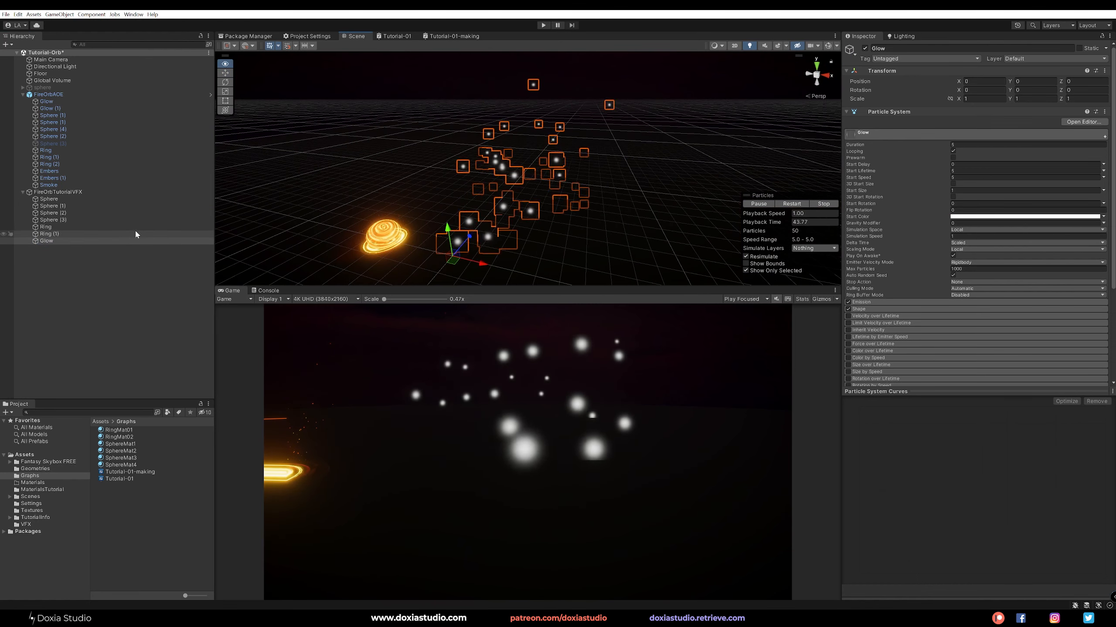
pyautogui.click(798, 204)
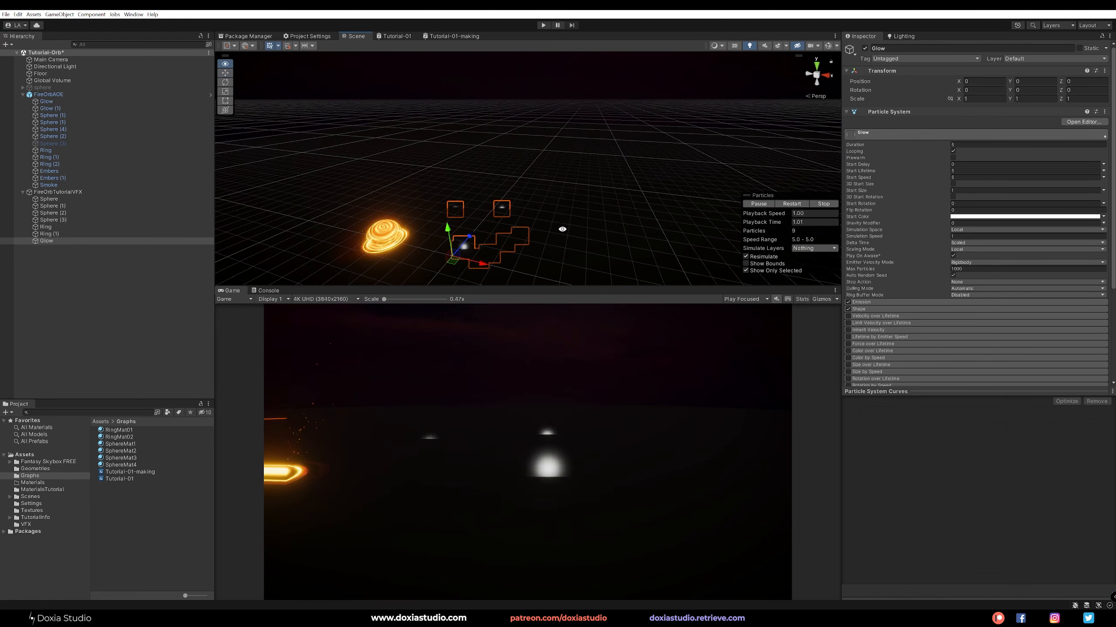
pyautogui.keyDown('alt'); pyautogui.moveTo(551, 238); pyautogui.dragTo(488, 259); pyautogui.keyUp('alt')
pyautogui.keyDown('alt'); pyautogui.scroll(5, 443, 271); pyautogui.keyUp('alt')
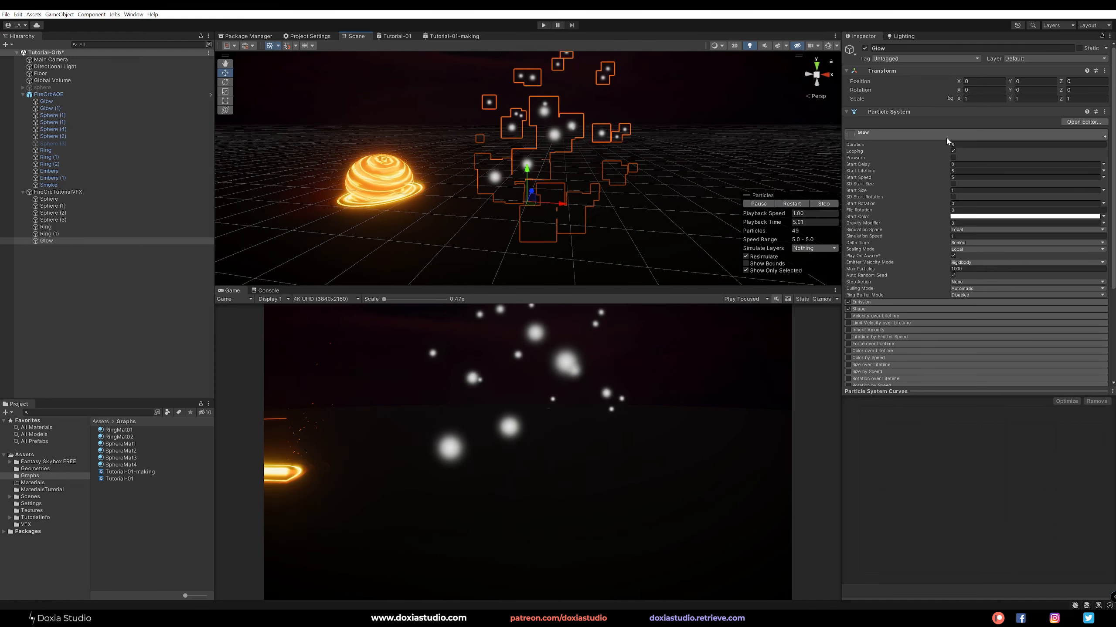
pyautogui.click(869, 309)
pyautogui.click(970, 317)
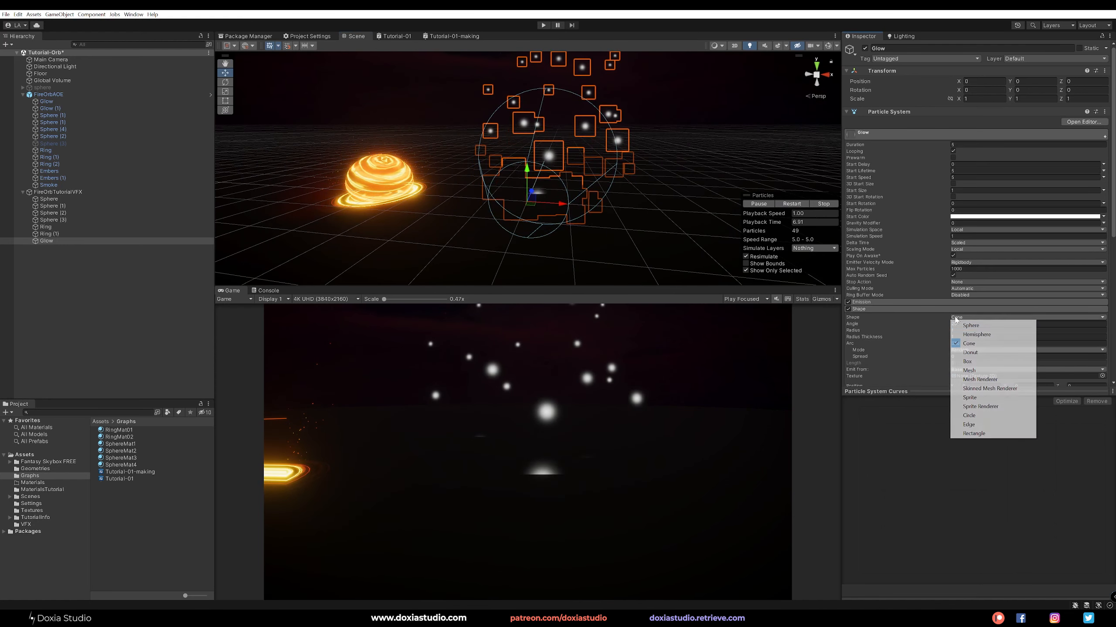
pyautogui.click(971, 326)
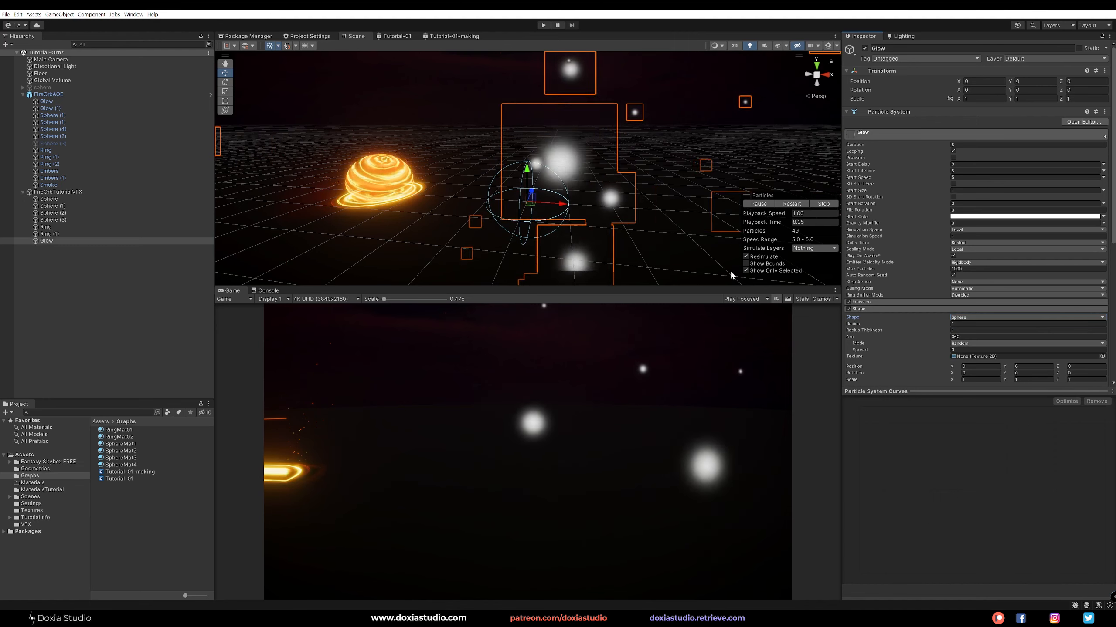
pyautogui.click(933, 179)
pyautogui.write('0')
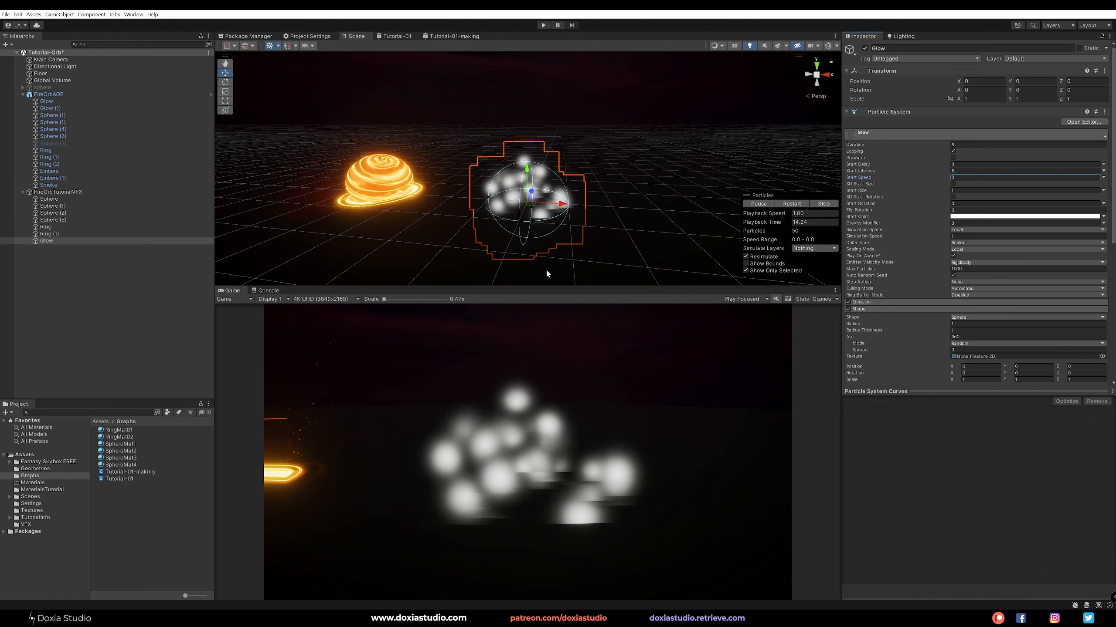
# Step: Create a material named GlowMat01 in the Graphs folder
pyautogui.scroll(-4, 899, 342)
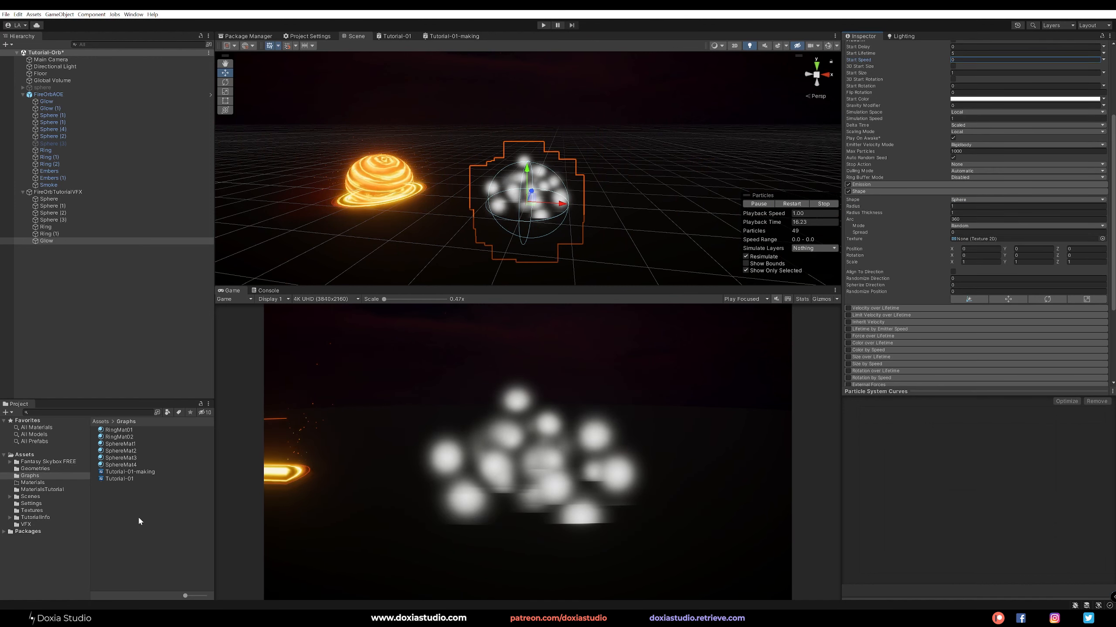
pyautogui.rightClick(117, 519)
pyautogui.moveTo(232, 317)
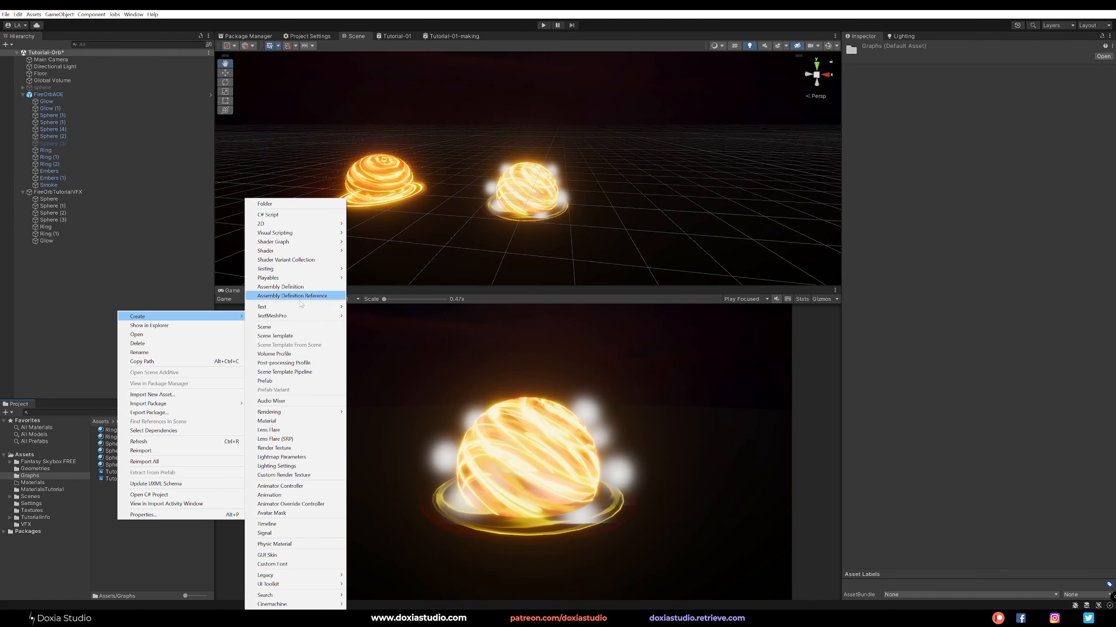
pyautogui.click(296, 422)
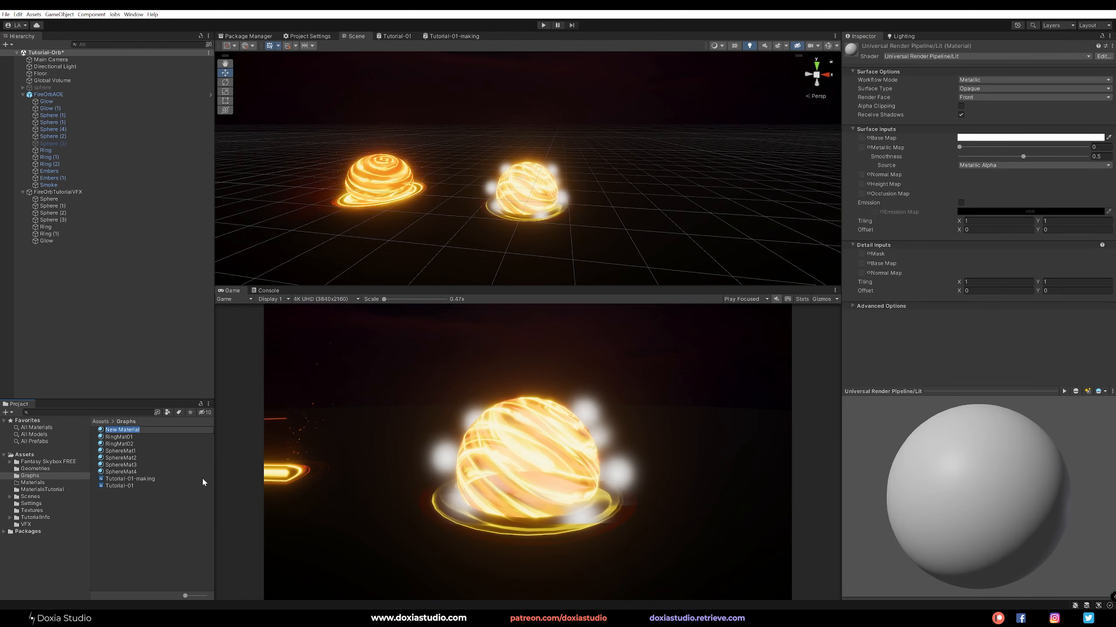
pyautogui.write('GlowMat01')
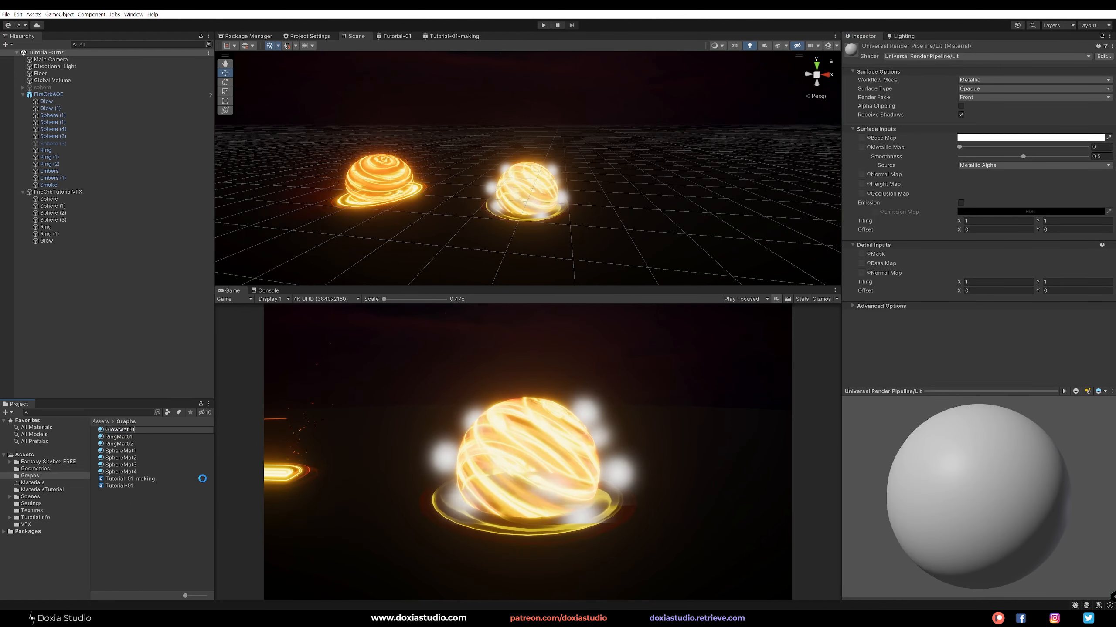
# Step: Set GlowMat01's shader to Universal Render Pipeline/Particles/Unlit and assign the FollyGlow texture as its base map
pyautogui.click(961, 57)
pyautogui.click(917, 86)
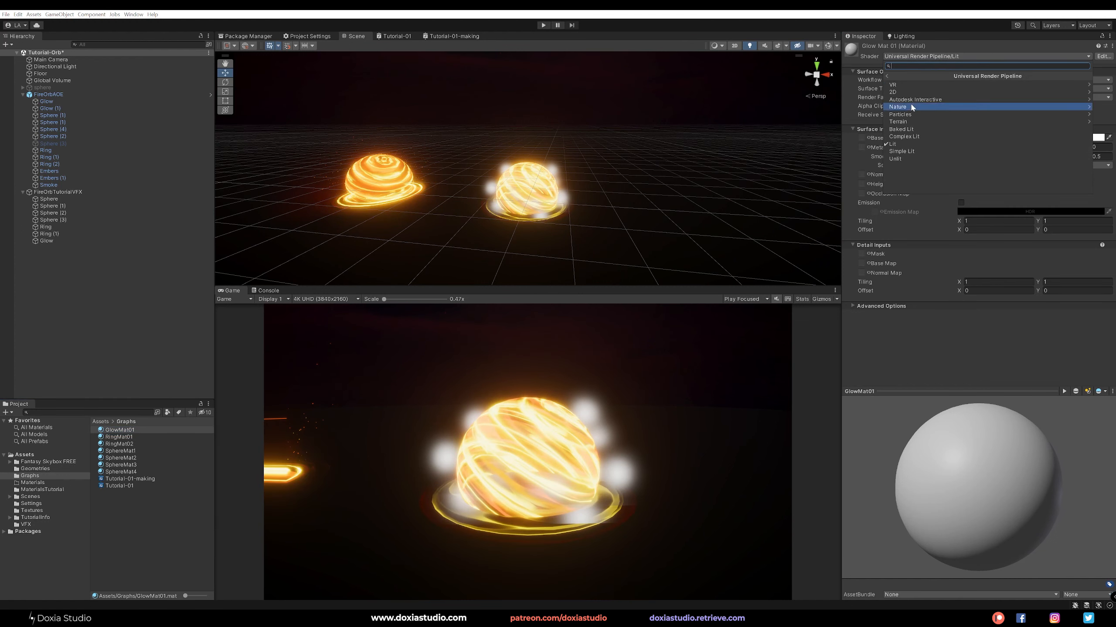
pyautogui.click(906, 97)
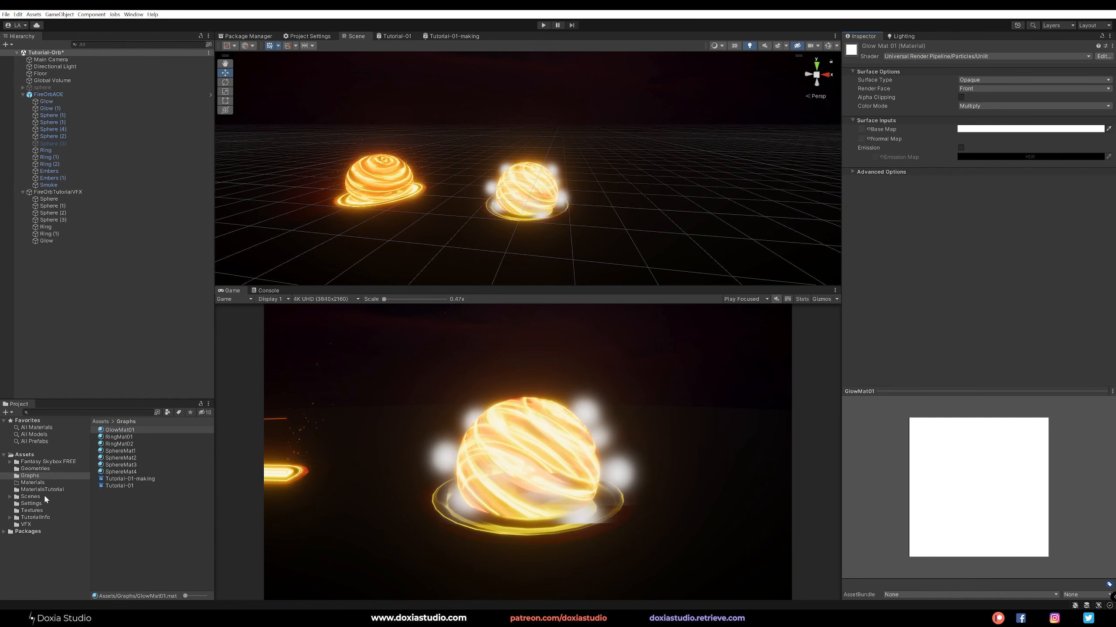
pyautogui.click(31, 511)
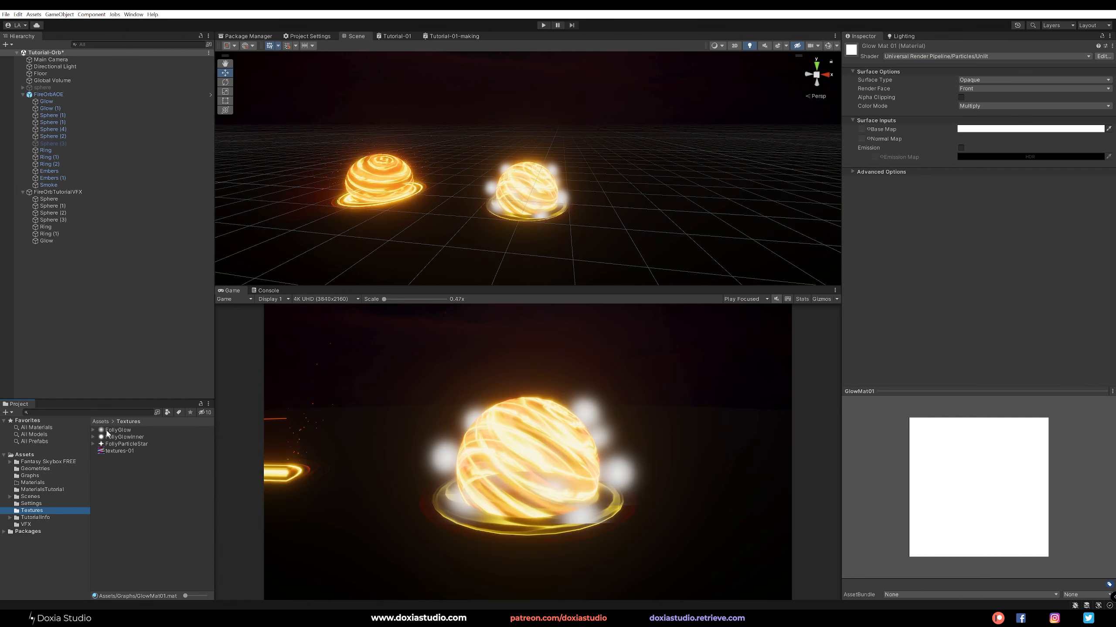
pyautogui.moveTo(414, 388); pyautogui.dragTo(863, 132)
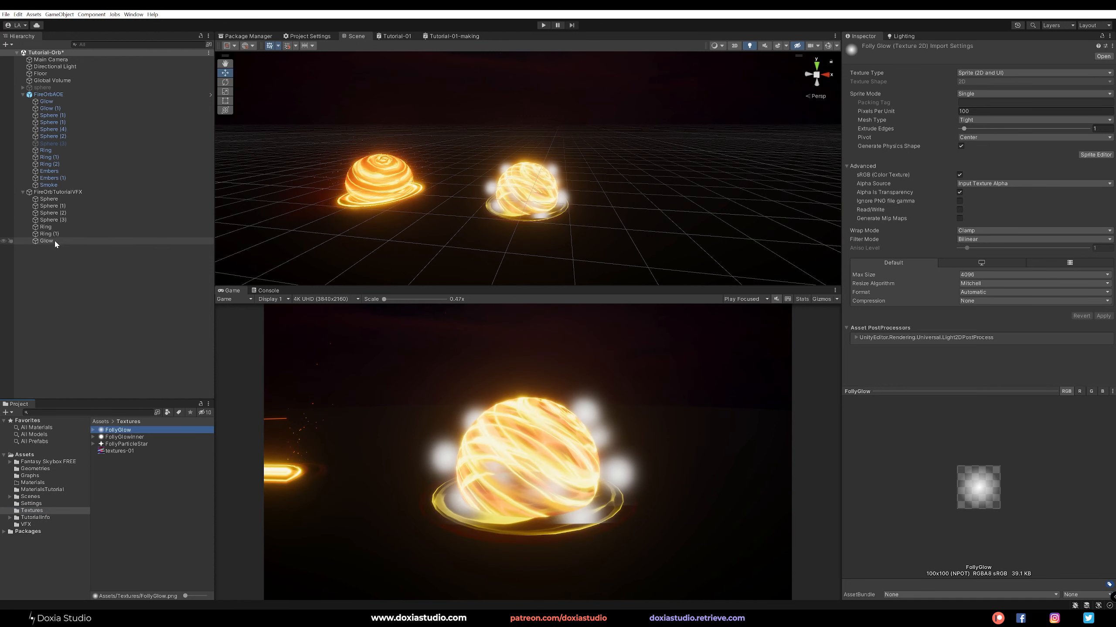
# Step: Set GlowMat01's surface type to Transparent and its render face to Both
pyautogui.click(37, 485)
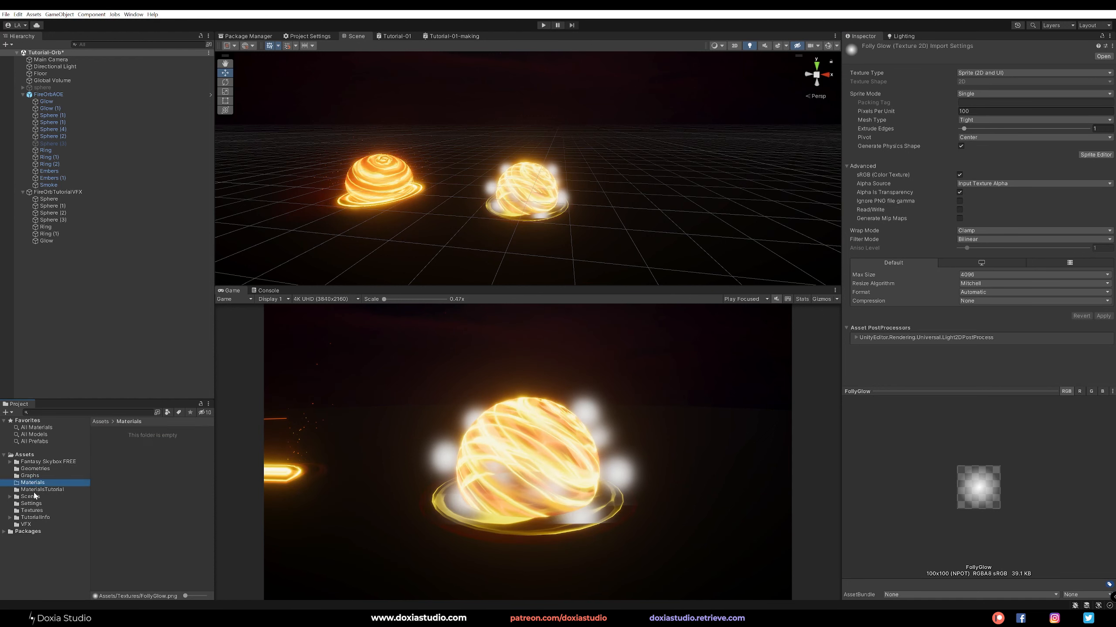
pyautogui.click(42, 490)
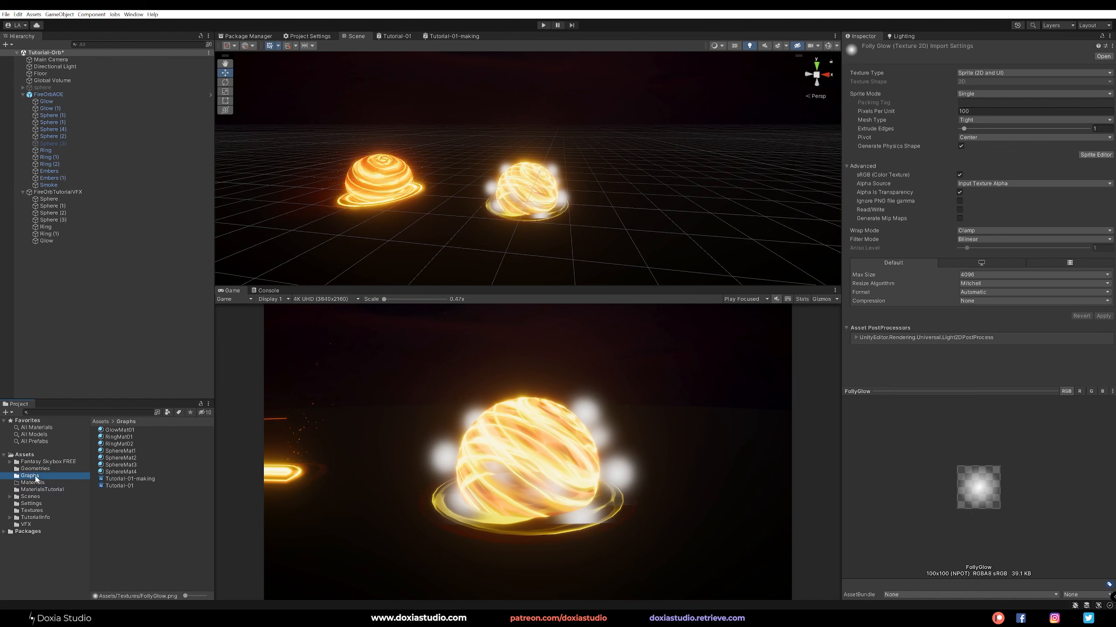
pyautogui.click(117, 430)
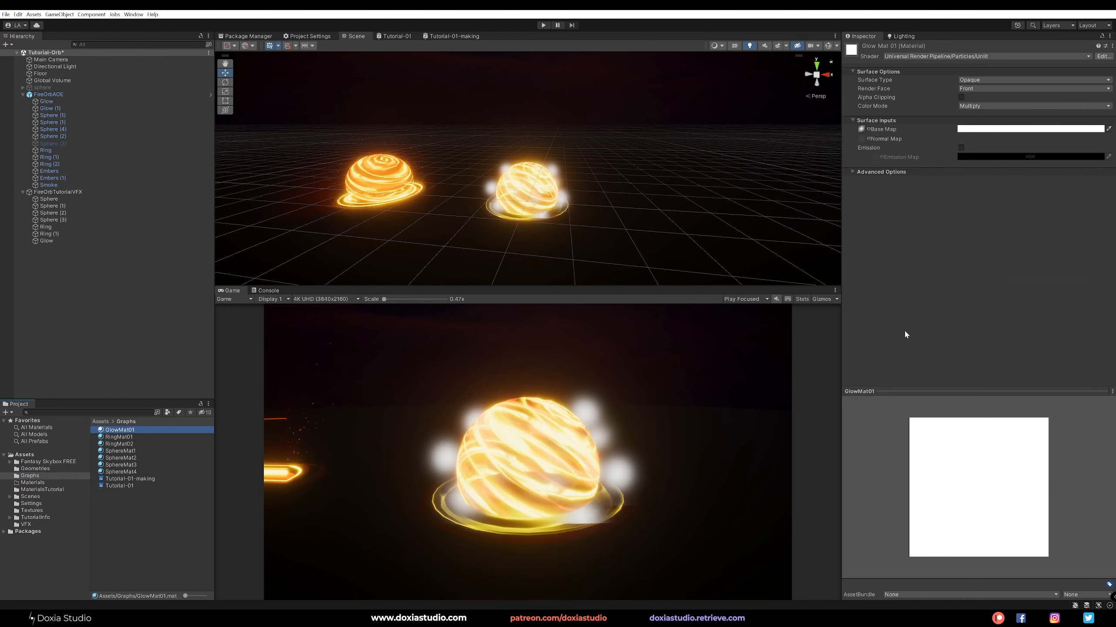
pyautogui.click(988, 79)
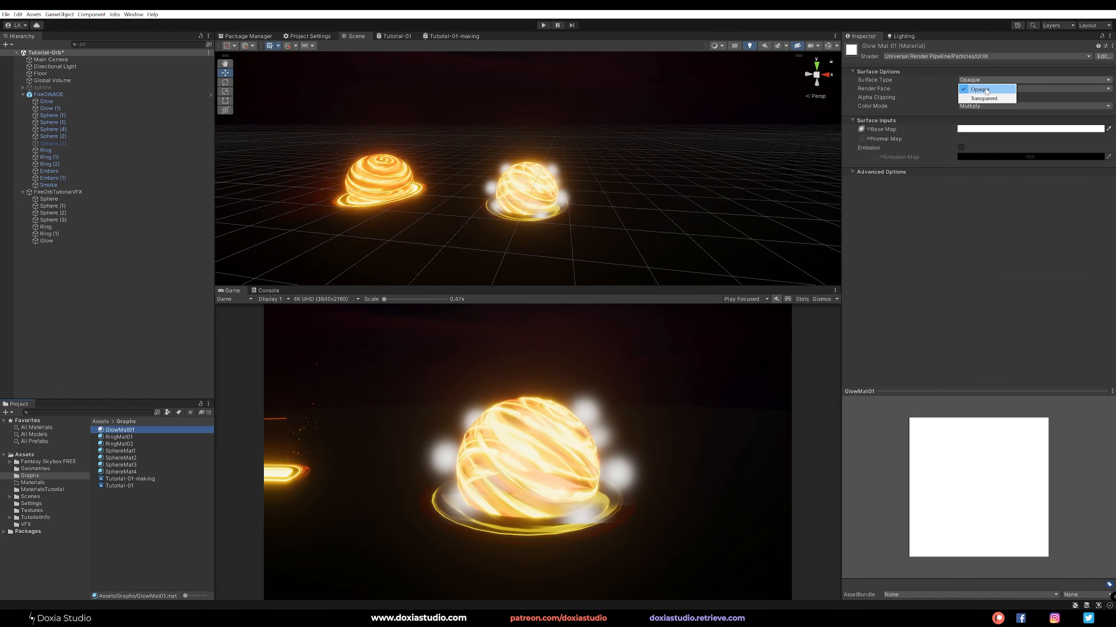
pyautogui.click(984, 94)
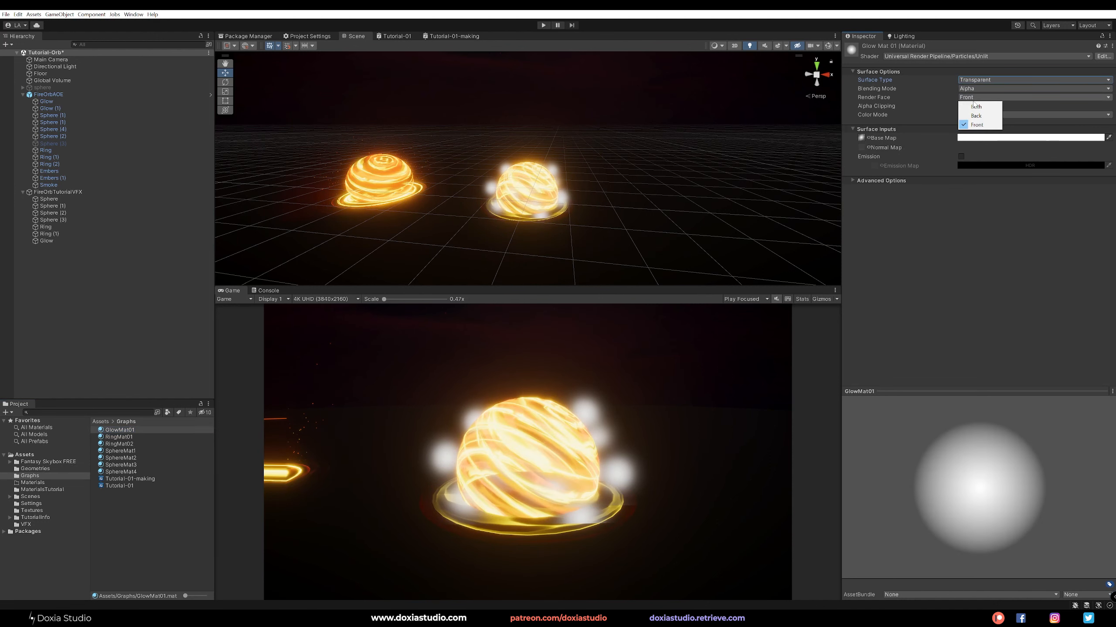
pyautogui.click(976, 108)
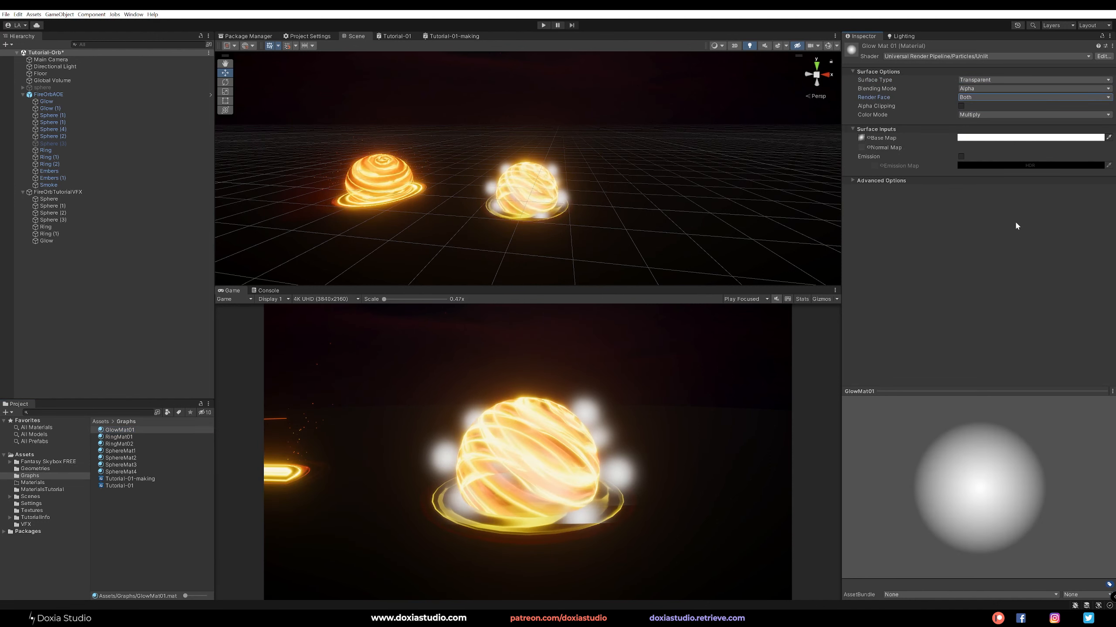
pyautogui.click(983, 97)
pyautogui.click(965, 328)
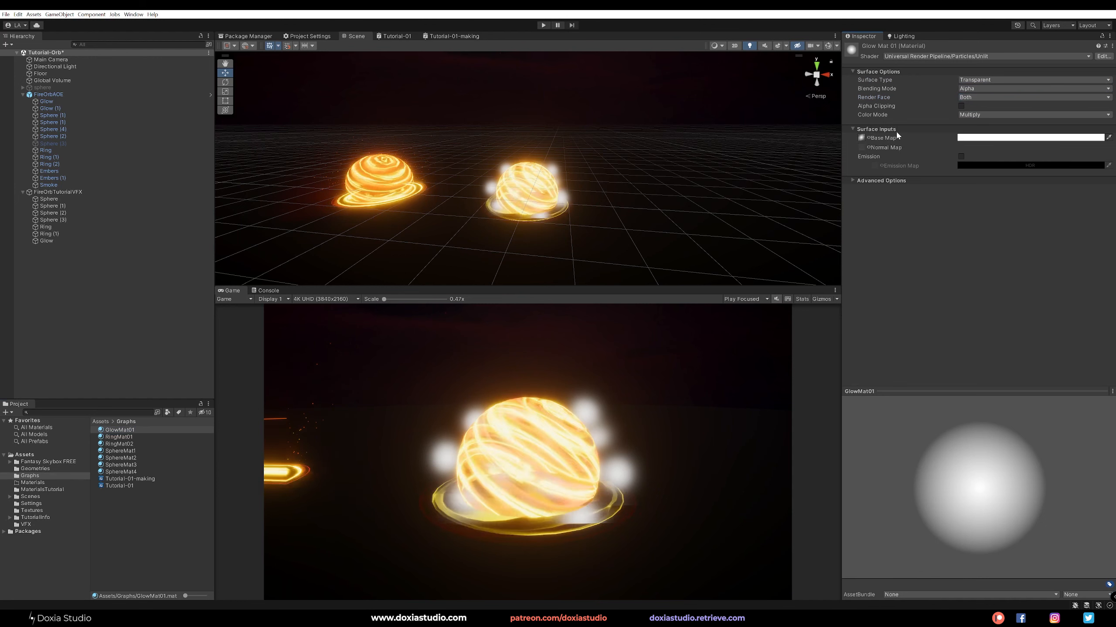
# Step: Assign GlowMat01 as the renderer material of the Glow particle system under FireOrbTutorialVFX
pyautogui.click(93, 242)
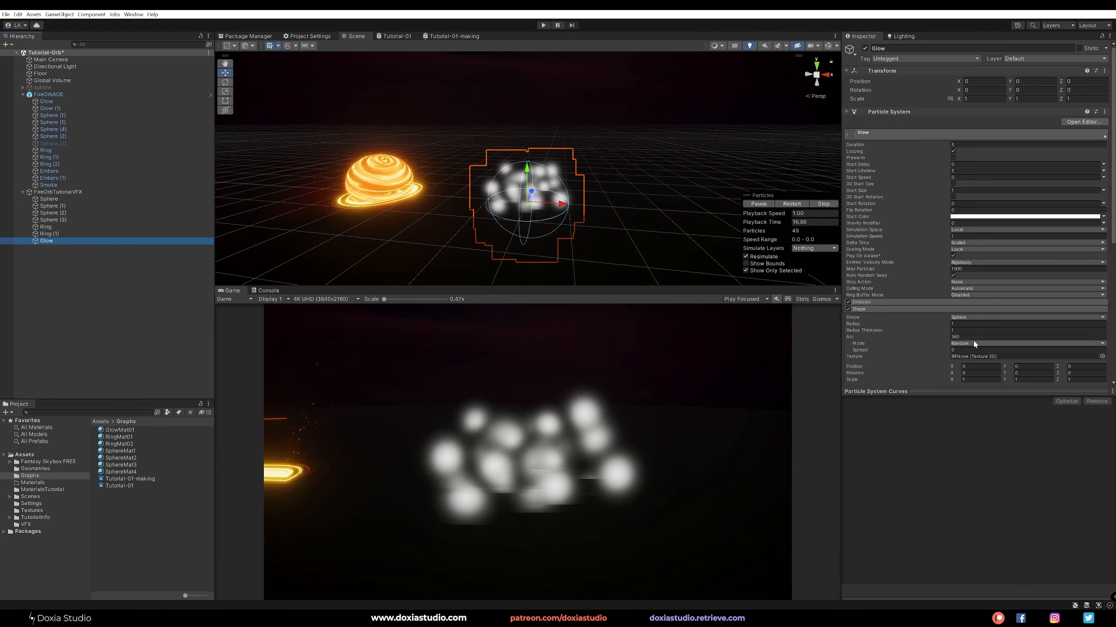
pyautogui.scroll(-10, 886, 353)
pyautogui.click(868, 328)
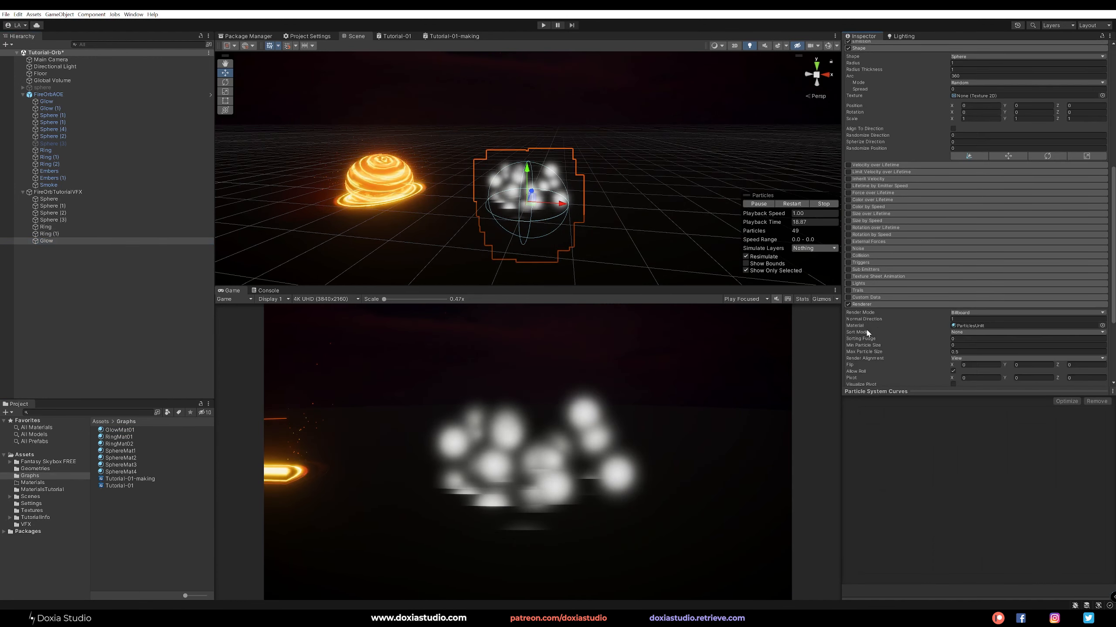
pyautogui.scroll(-3, 931, 281)
pyautogui.scroll(-2, 920, 273)
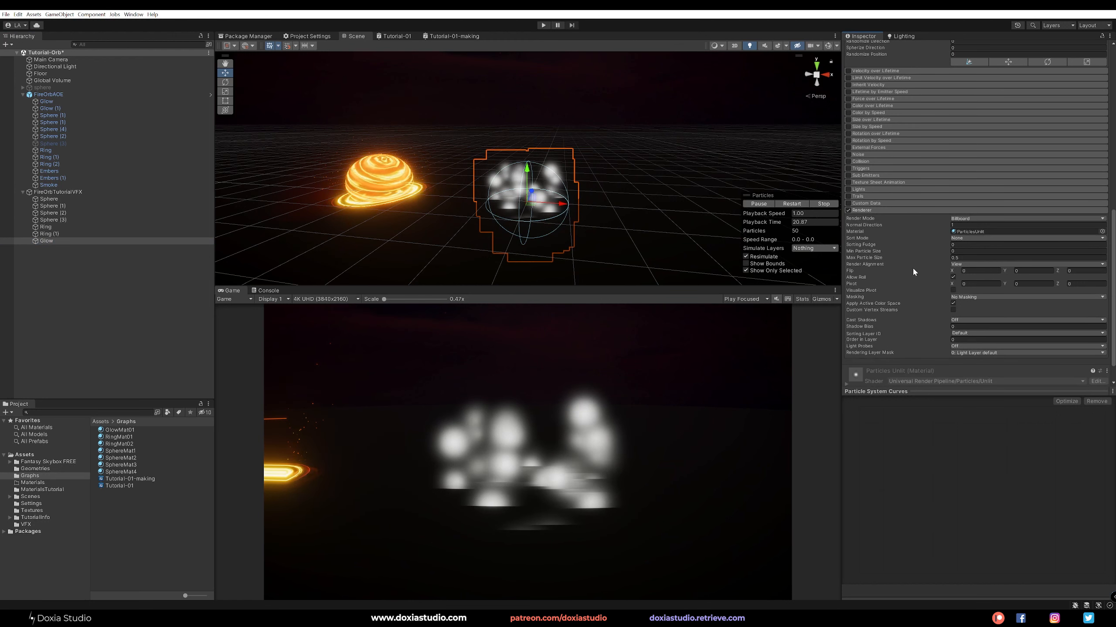
pyautogui.moveTo(114, 430); pyautogui.dragTo(994, 228)
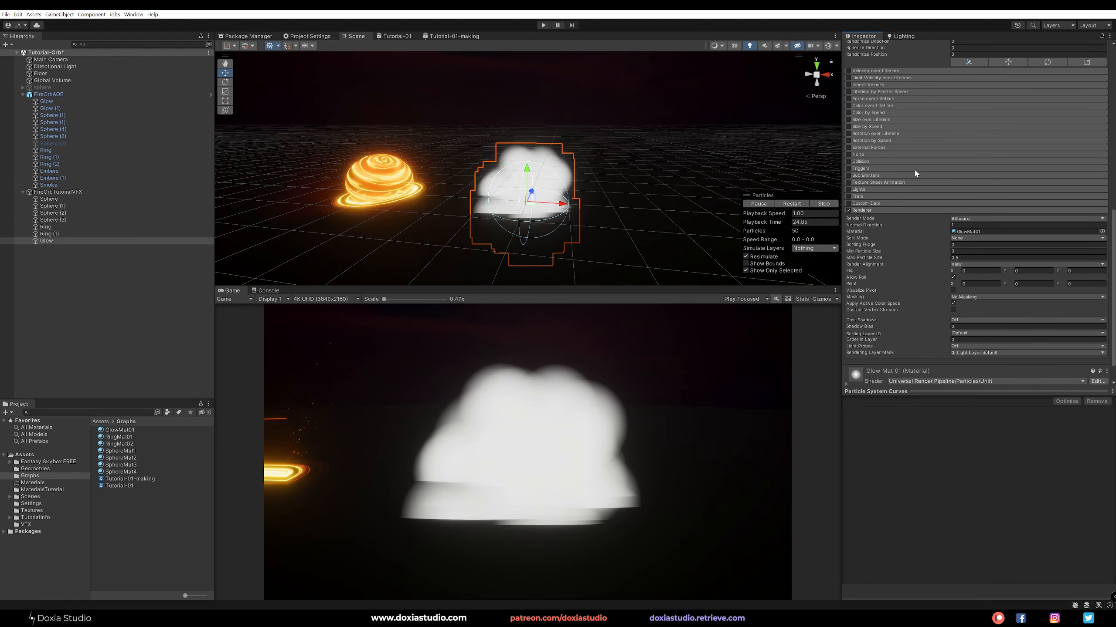
# Step: Enable Color over Lifetime on Glow and move the gradient's two opaque alpha keys to about 20% and 74%
pyautogui.scroll(10, 889, 297)
pyautogui.scroll(5, 922, 157)
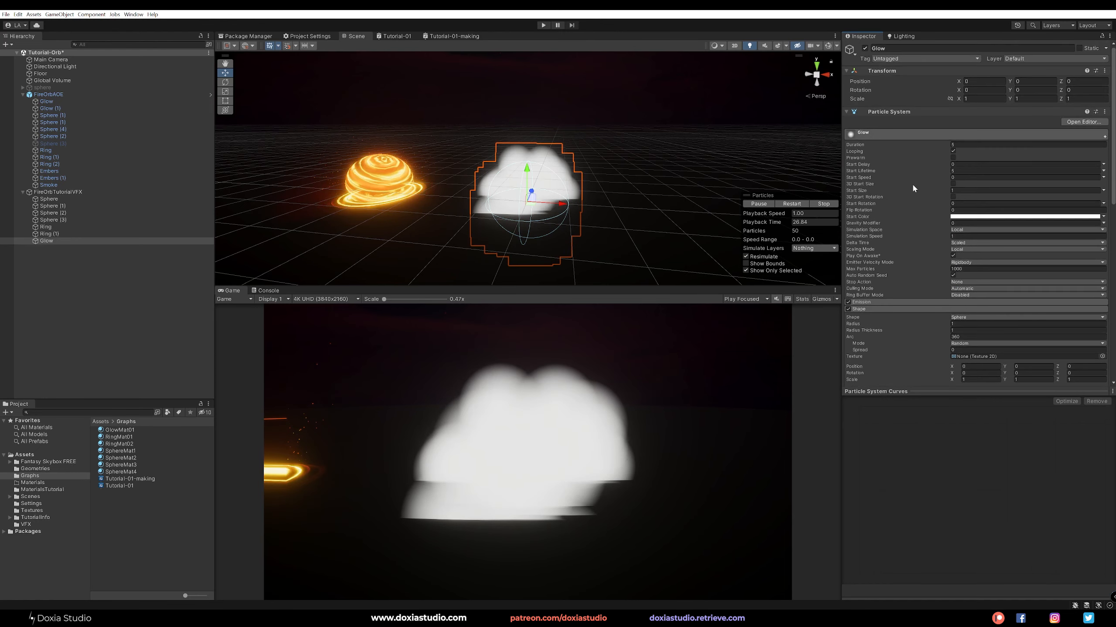
pyautogui.scroll(-4, 894, 223)
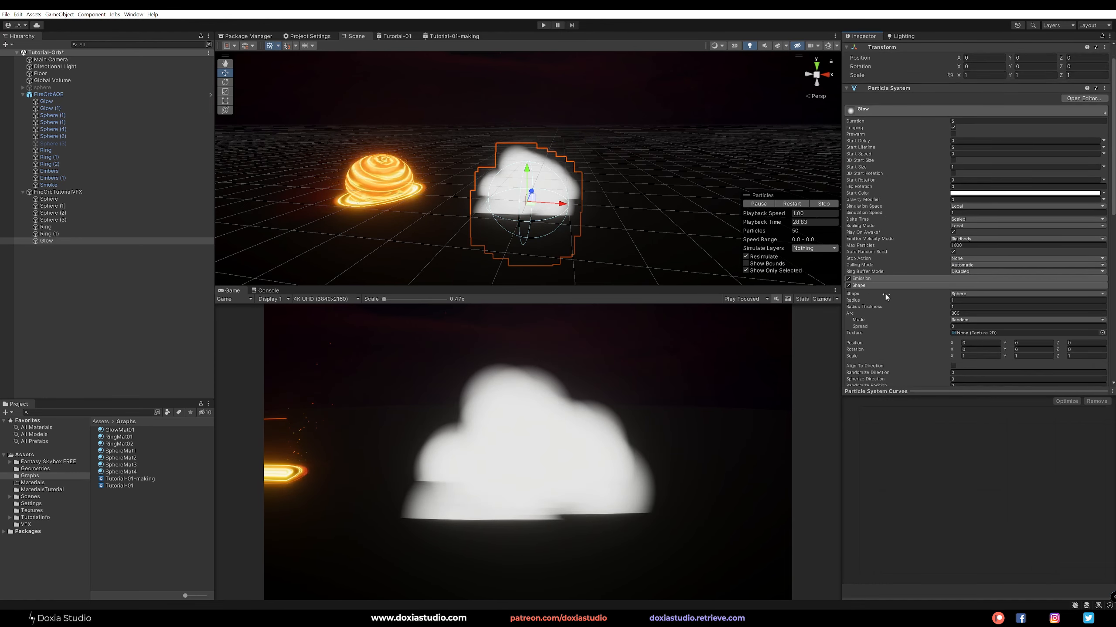
pyautogui.scroll(2, 893, 246)
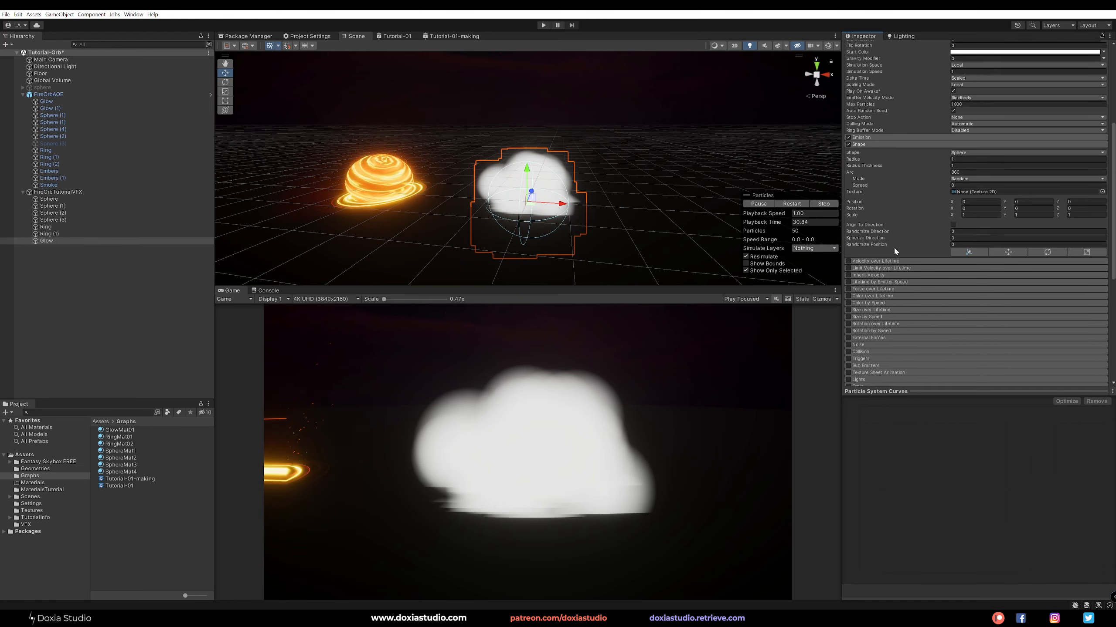
pyautogui.scroll(-8, 894, 250)
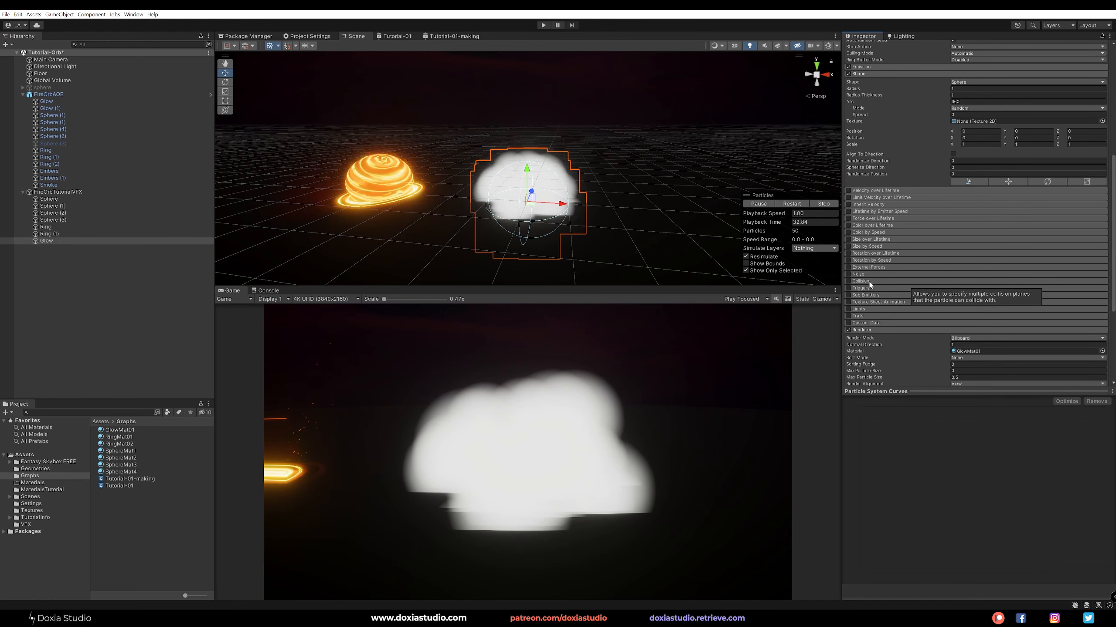
pyautogui.click(879, 226)
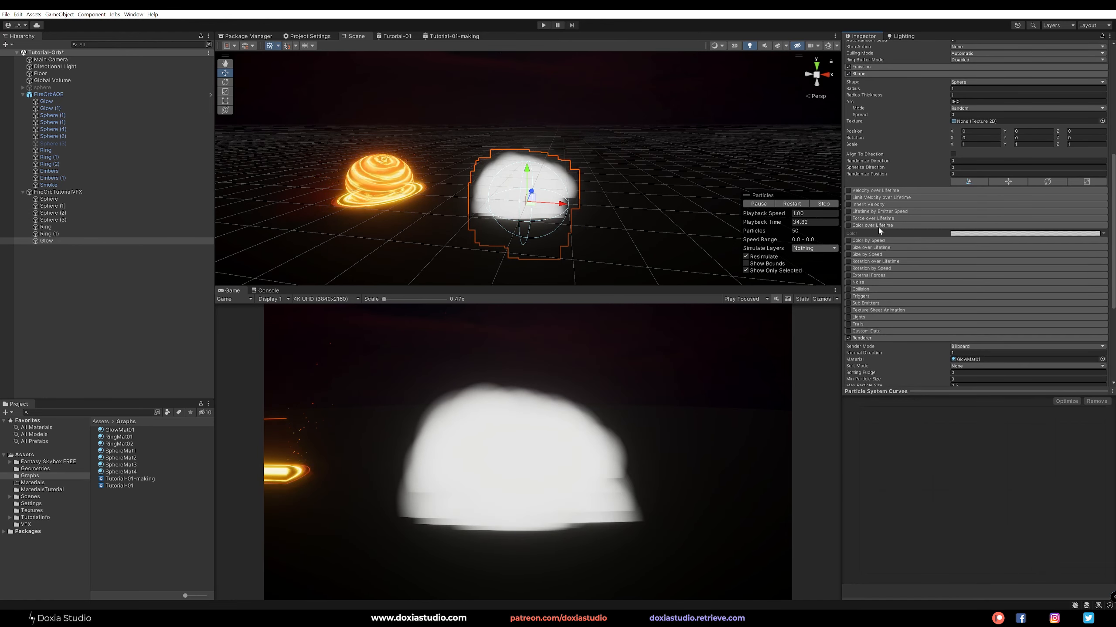
pyautogui.click(848, 225)
pyautogui.click(992, 234)
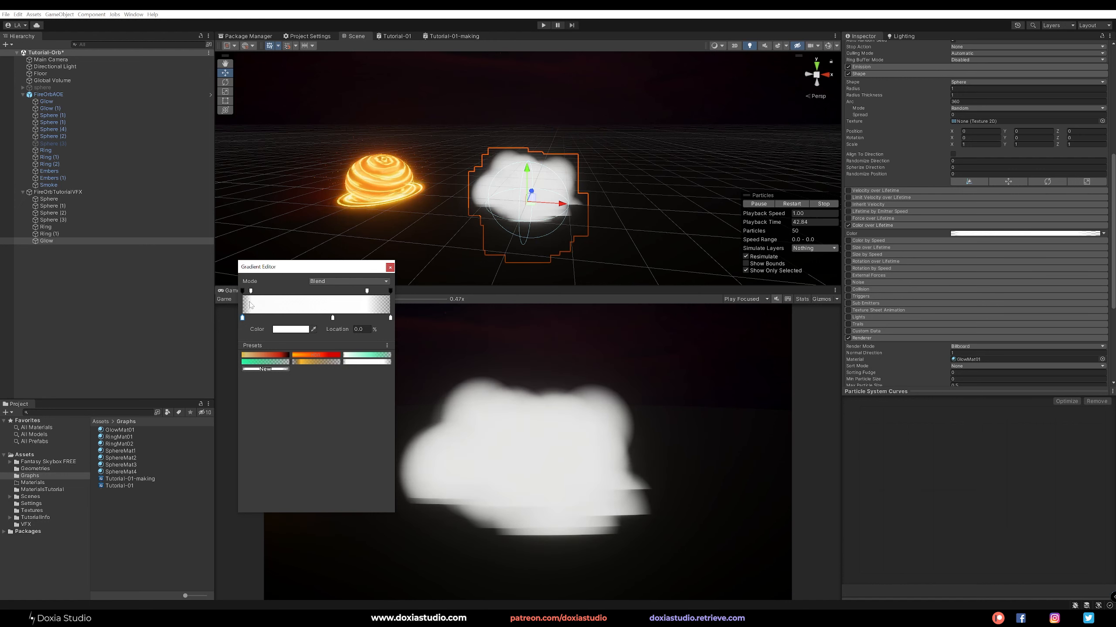
pyautogui.moveTo(250, 290); pyautogui.dragTo(272, 292)
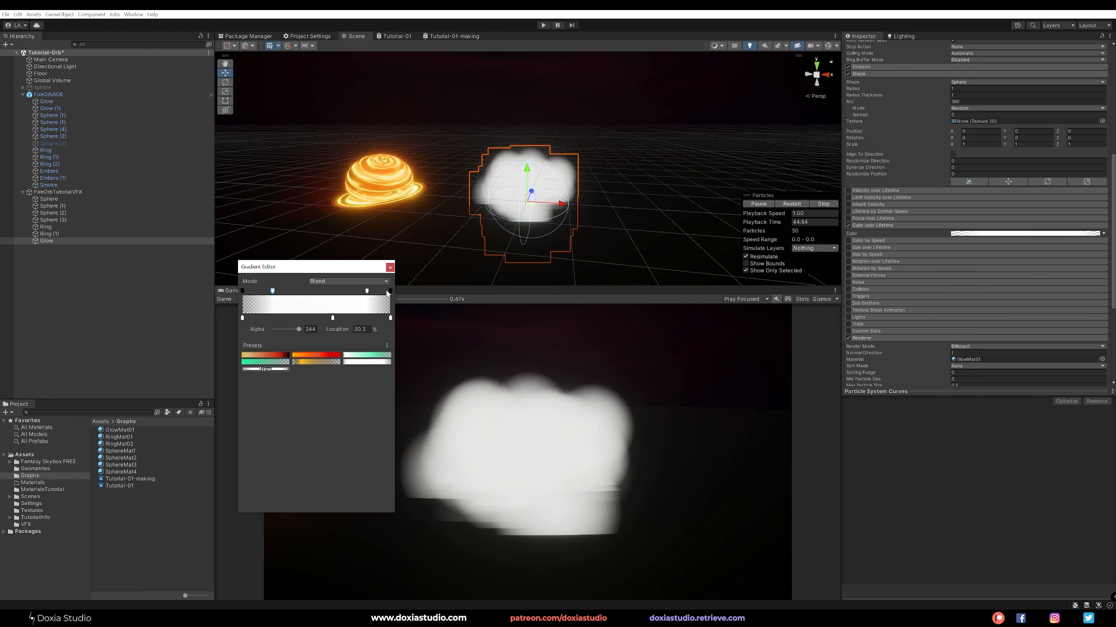
pyautogui.moveTo(367, 291); pyautogui.dragTo(352, 292)
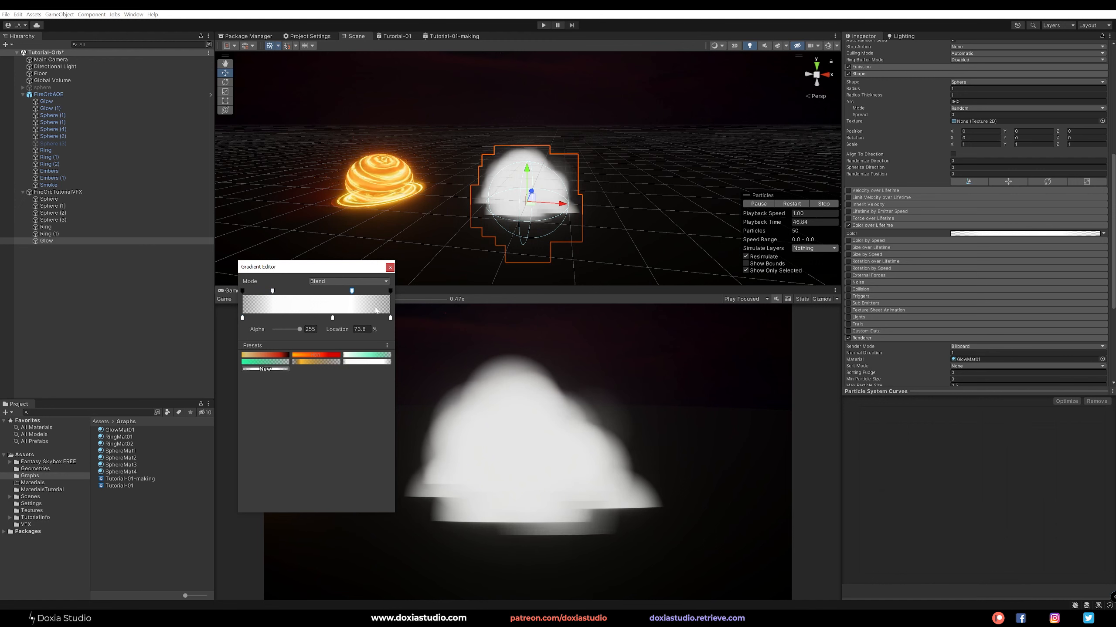
pyautogui.click(390, 267)
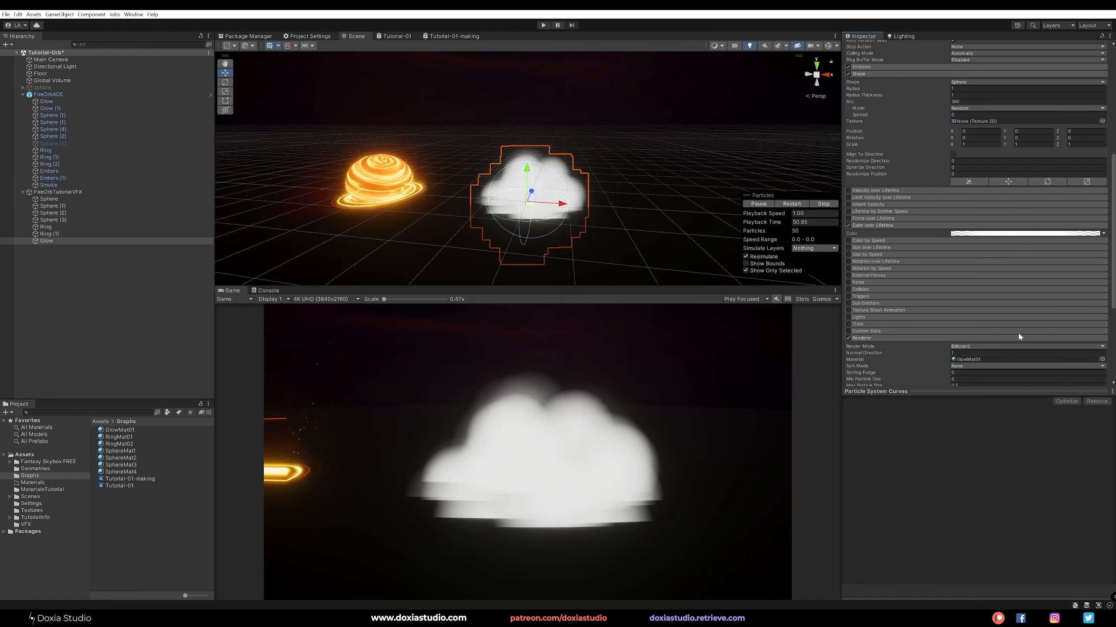
# Step: Switch Glow's start color to Random Between Two Colors and make the first color a fully saturated orange with hue 23
pyautogui.scroll(10, 912, 298)
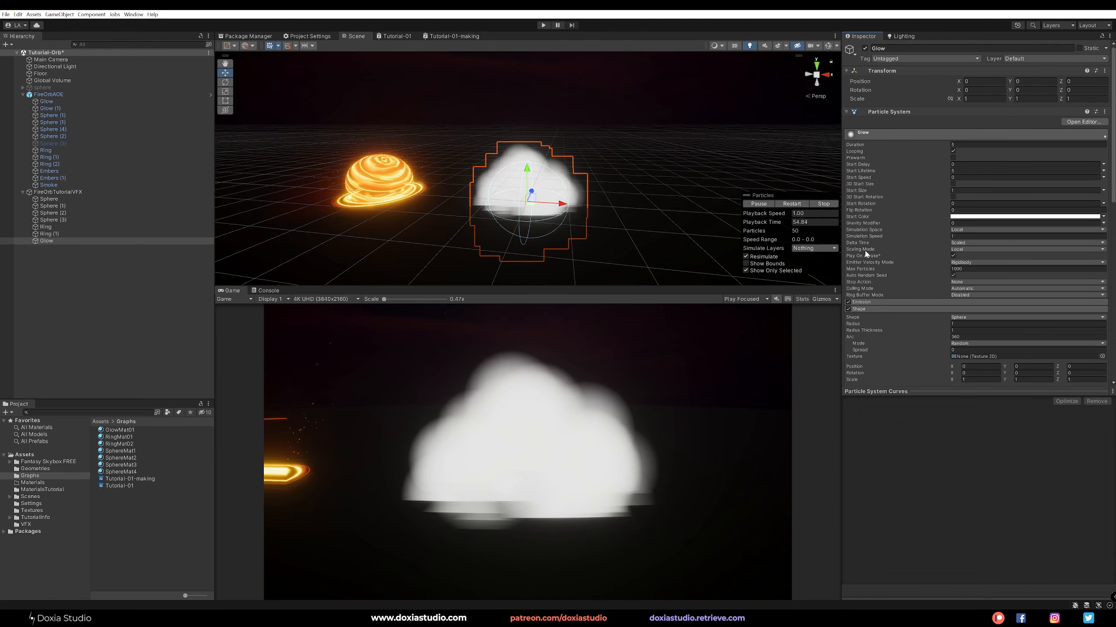
pyautogui.click(1103, 217)
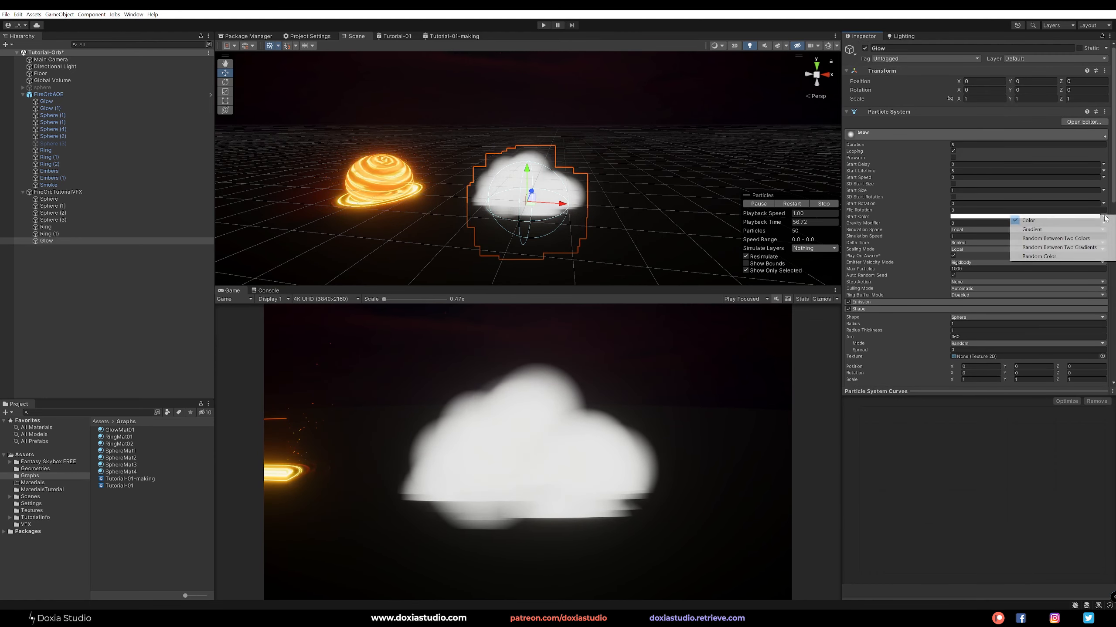
pyautogui.click(1027, 239)
pyautogui.click(1022, 216)
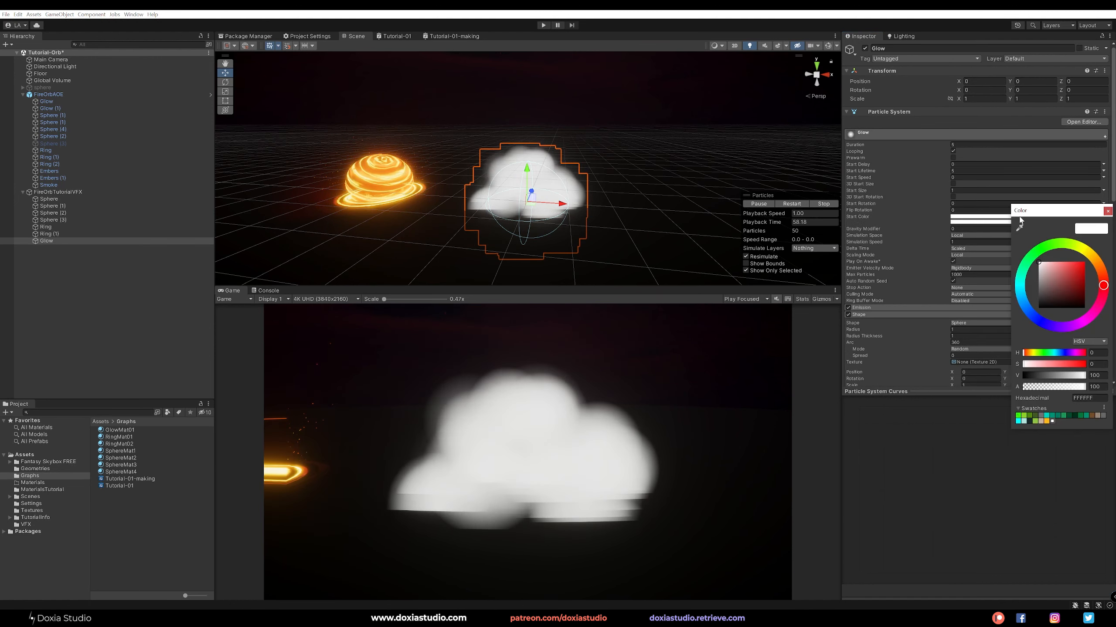
pyautogui.moveTo(1010, 242); pyautogui.dragTo(851, 243)
pyautogui.click(910, 308)
pyautogui.moveTo(909, 308); pyautogui.dragTo(908, 301)
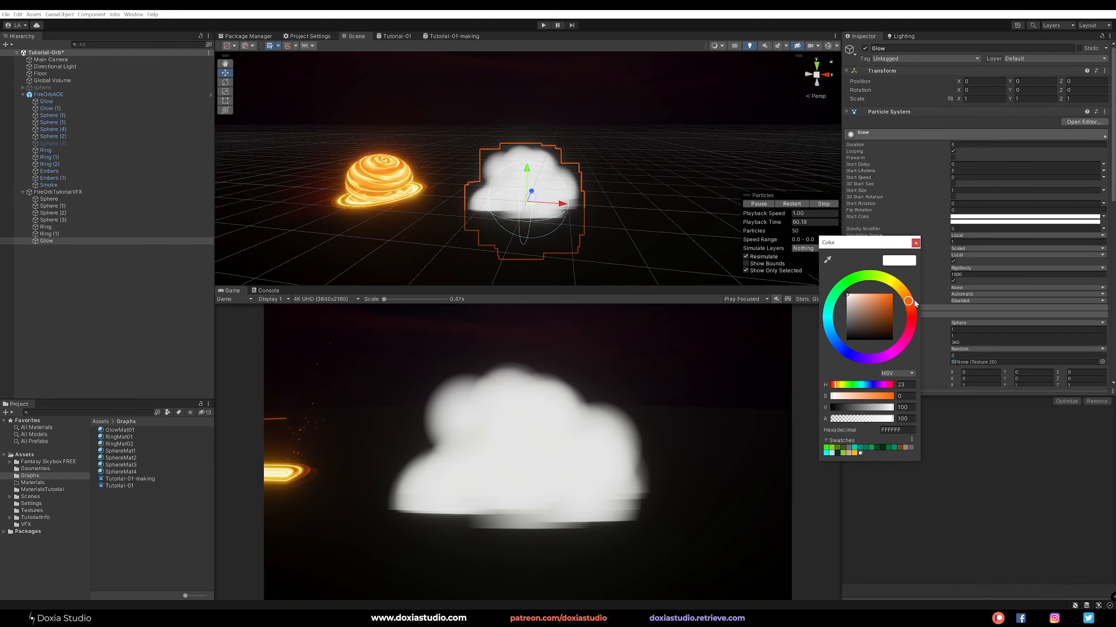
pyautogui.click(892, 294)
pyautogui.click(915, 244)
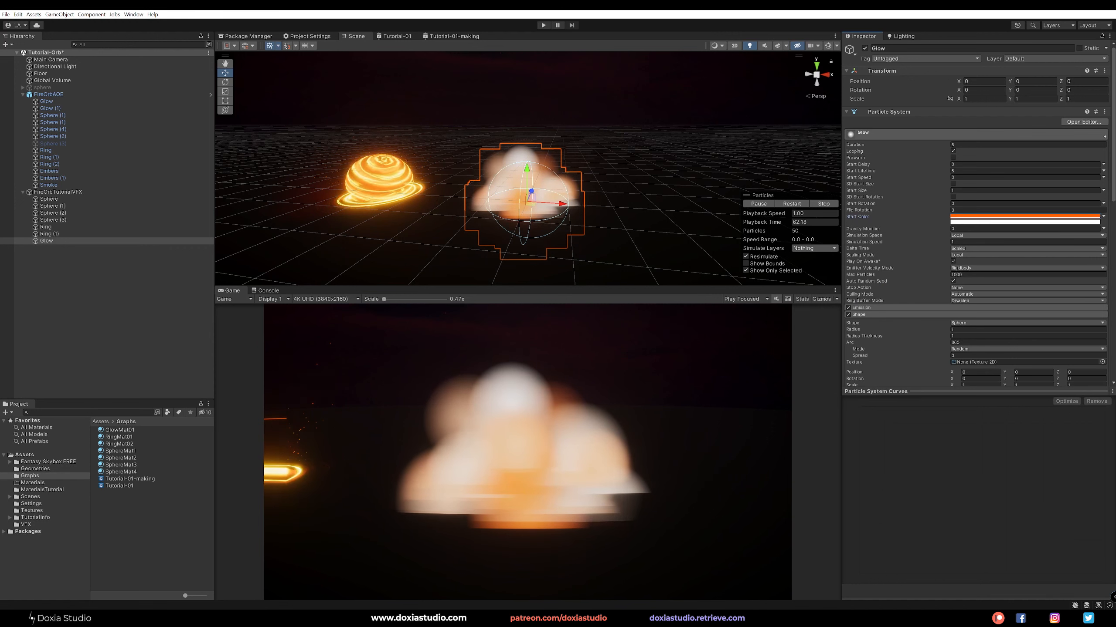
# Step: Set the second start color of Glow to yellow-orange with hue 43 and full saturation
pyautogui.click(1023, 220)
pyautogui.click(1073, 268)
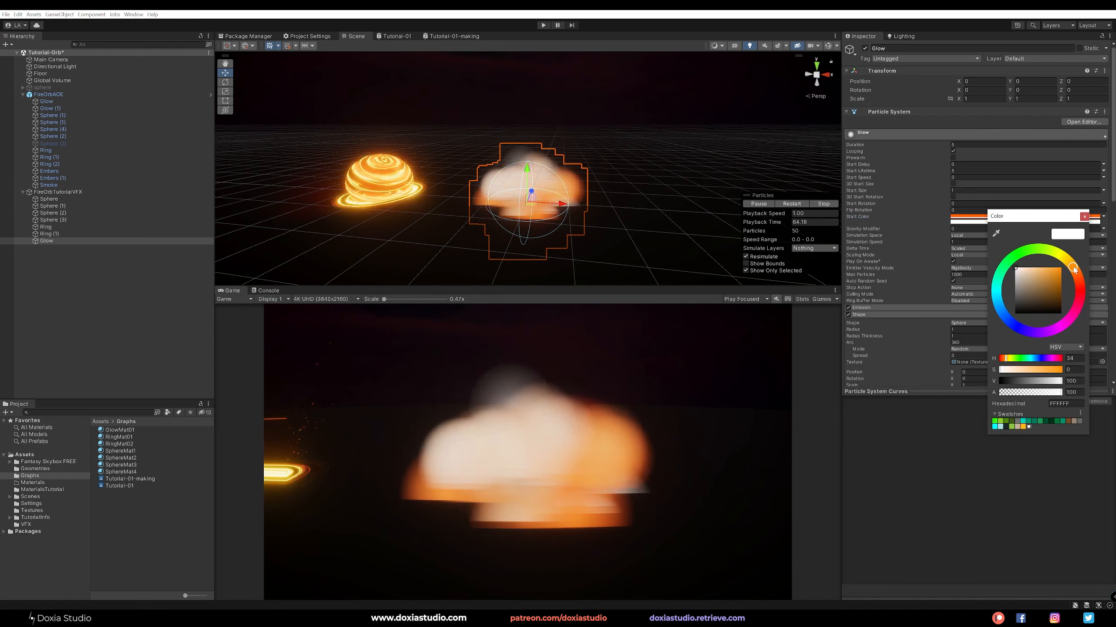
pyautogui.click(1082, 218)
pyautogui.click(1068, 222)
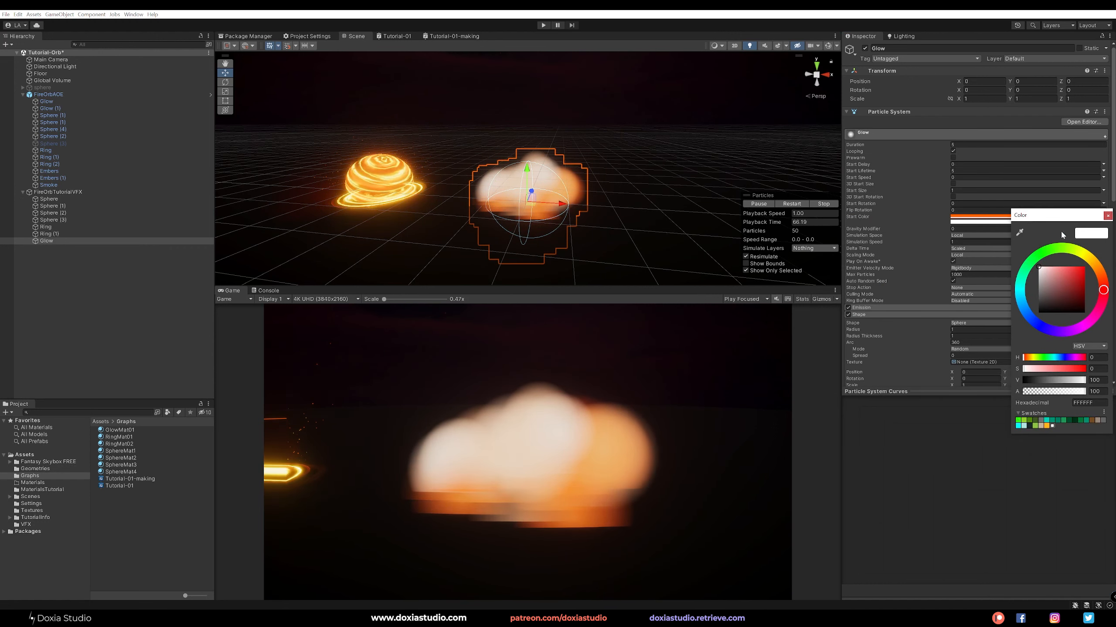
pyautogui.click(1092, 261)
pyautogui.click(1083, 267)
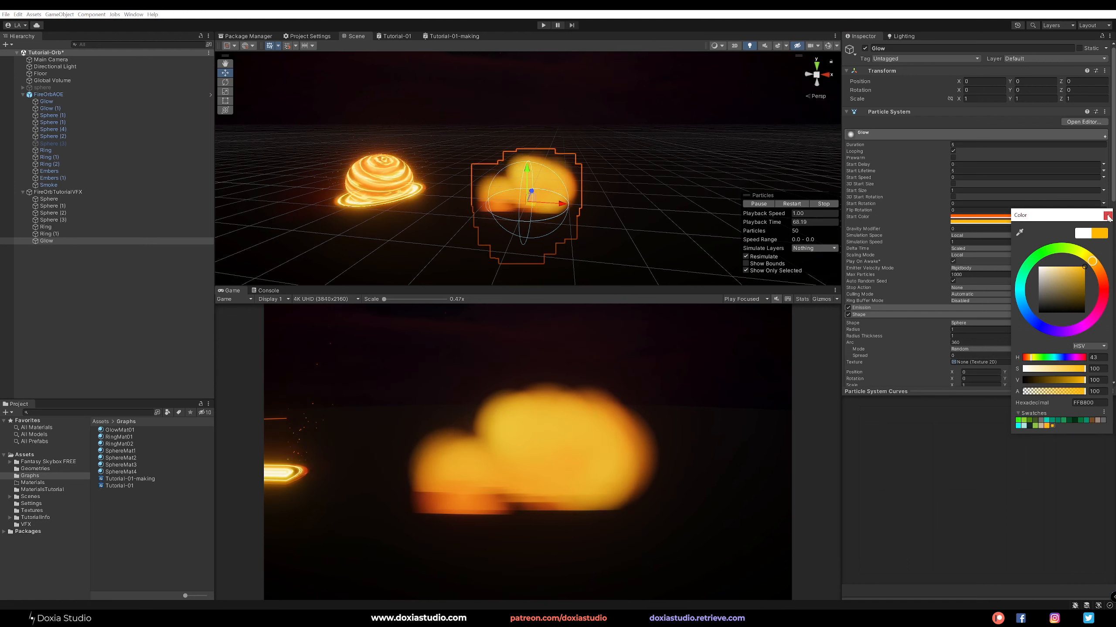
pyautogui.click(1108, 215)
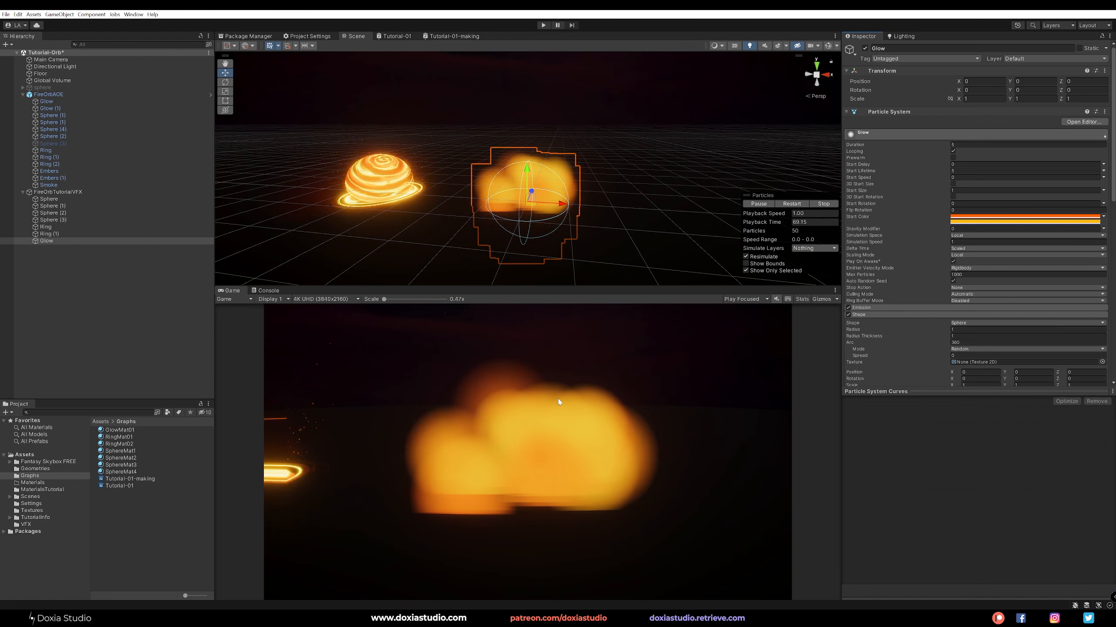
# Step: Turn off Show Only Selected so the whole orb effect plays, and reselect the Glow system under FireOrbTutorialVFX
pyautogui.click(123, 192)
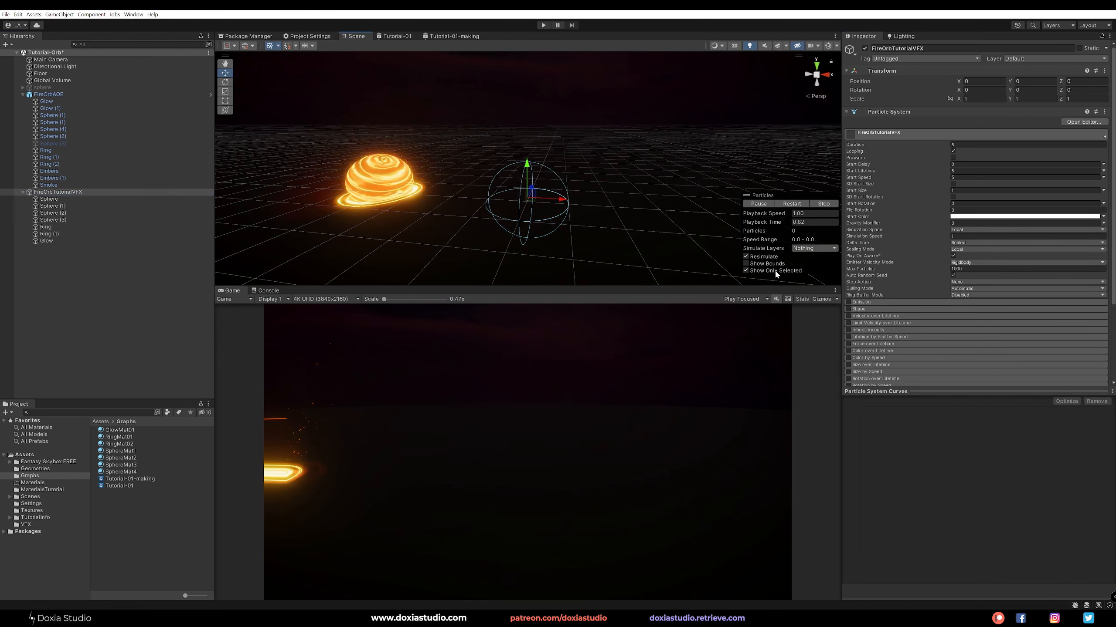
pyautogui.click(774, 270)
pyautogui.click(62, 241)
pyautogui.keyDown('alt'); pyautogui.moveTo(388, 241); pyautogui.dragTo(441, 241); pyautogui.keyUp('alt')
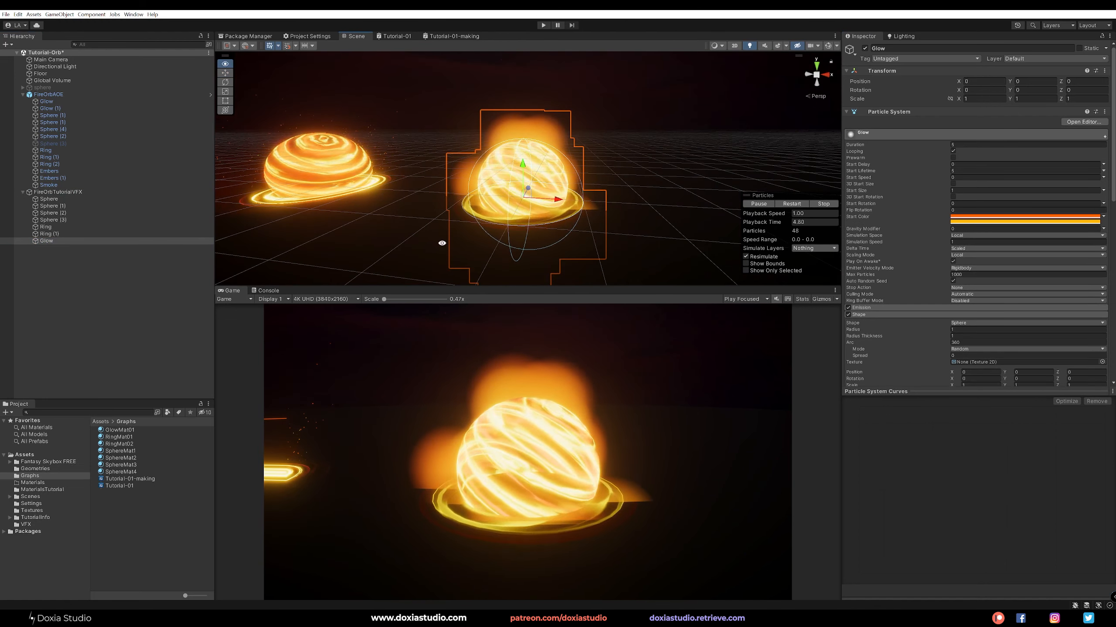
# Step: Reduce the radius of Glow's emission shape to about 0.48 and briefly preview the glow on its own
pyautogui.scroll(-2, 889, 333)
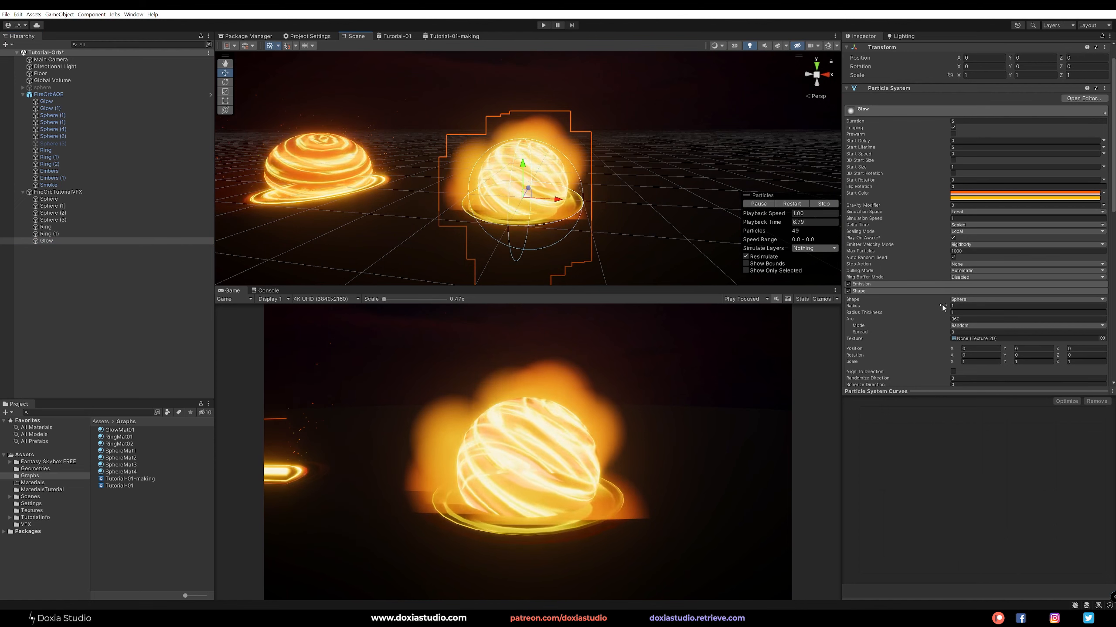
pyautogui.moveTo(941, 304); pyautogui.dragTo(934, 306)
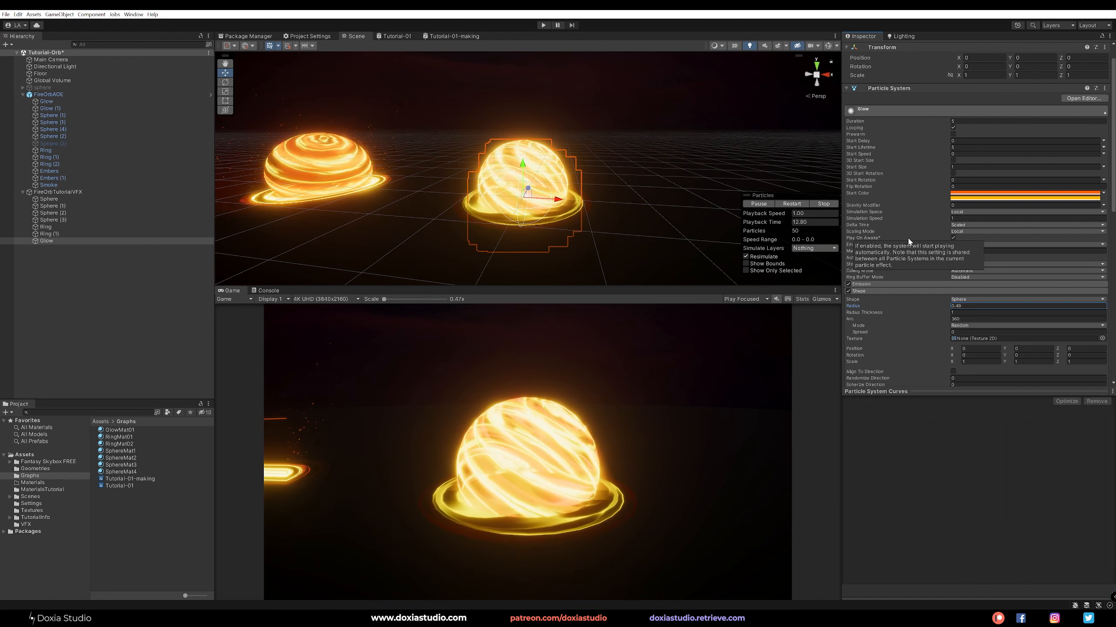
pyautogui.click(757, 272)
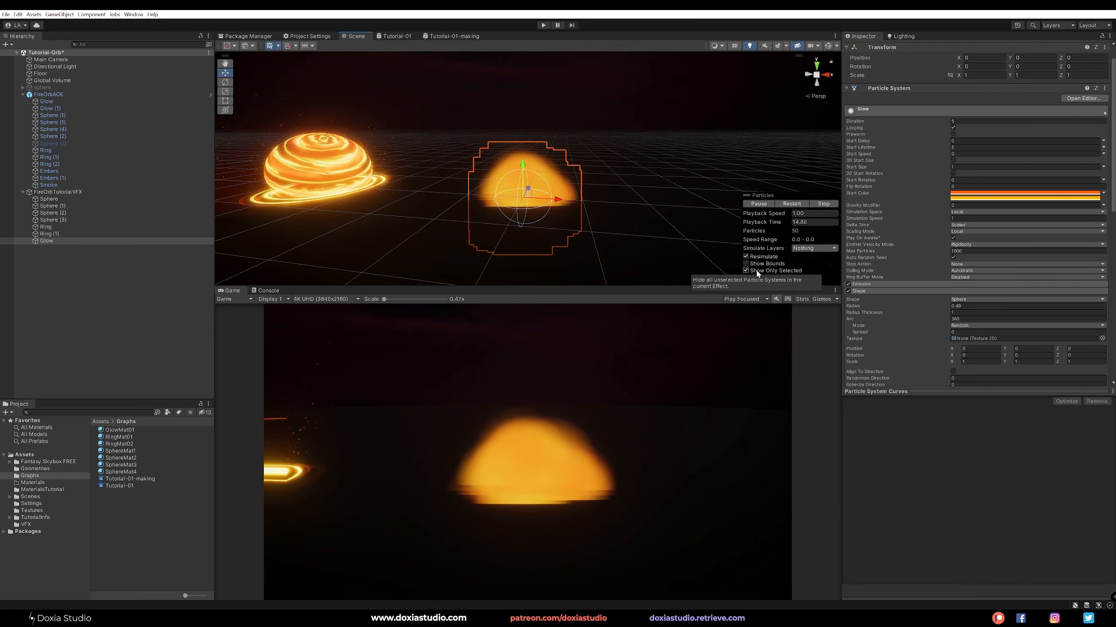
pyautogui.click(757, 272)
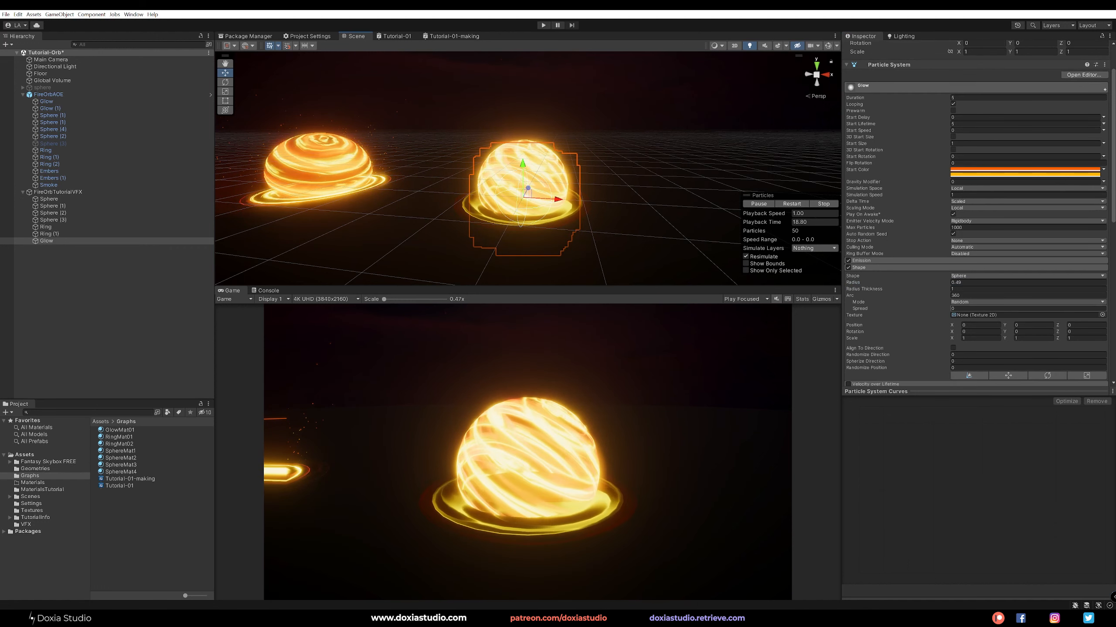
# Step: Raise Glow's emission shape to a Y position of 0.24 and enlarge its radius to about 1.14
pyautogui.scroll(2, 947, 126)
pyautogui.scroll(-6, 896, 305)
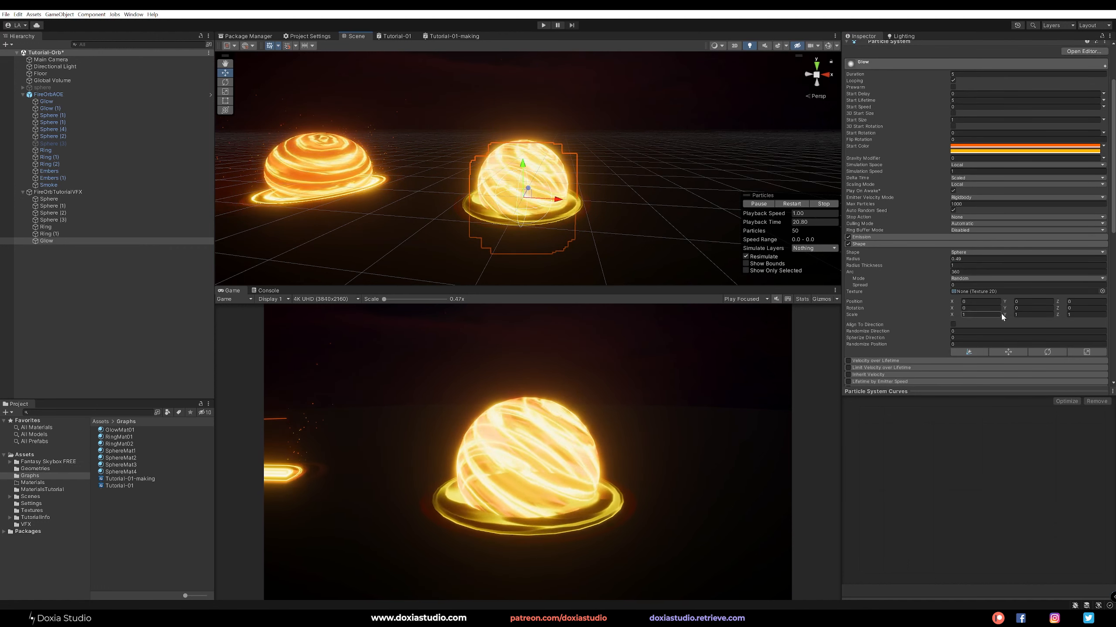
pyautogui.moveTo(1007, 301); pyautogui.dragTo(1014, 300)
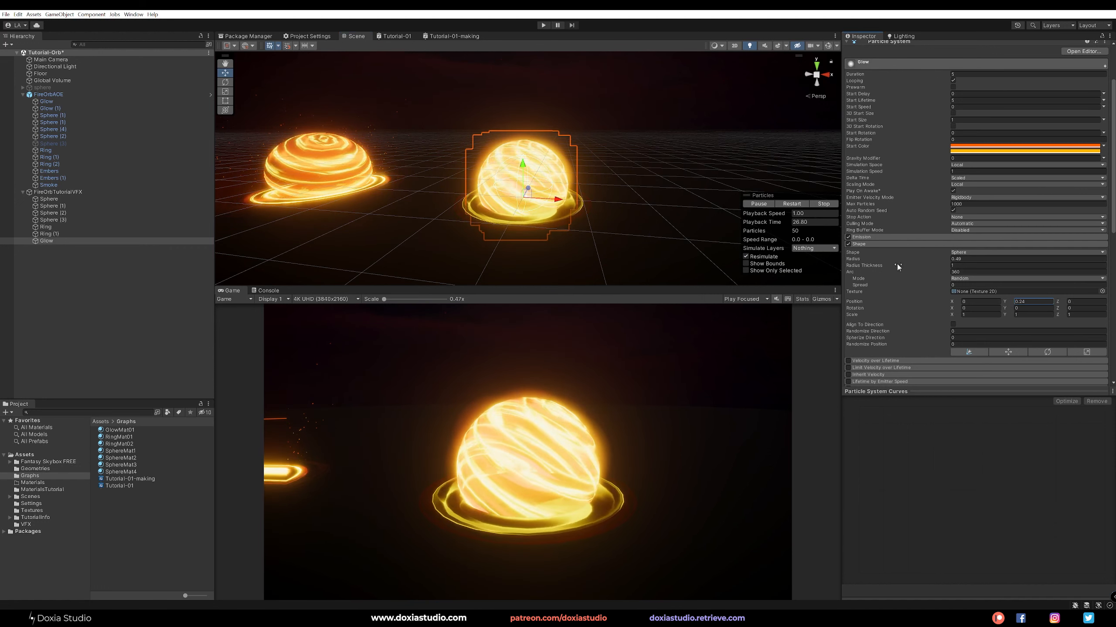
pyautogui.moveTo(942, 261); pyautogui.dragTo(948, 257)
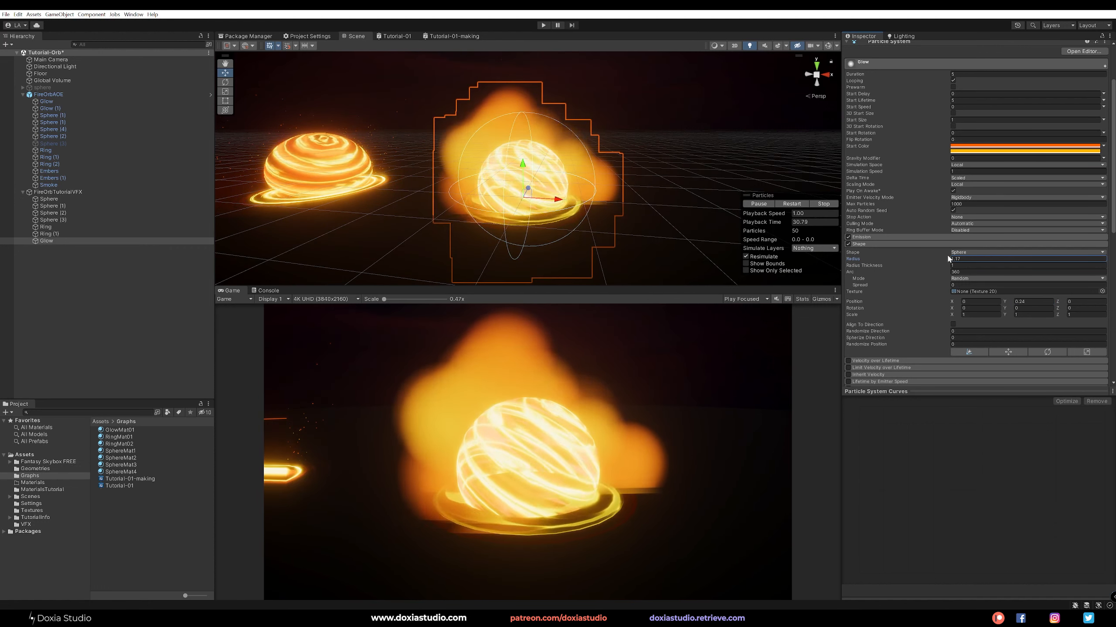
# Step: Set Glow's start size to 0.5, reduce its shape radius to about 0.52, and show only the selected system
pyautogui.scroll(3, 926, 192)
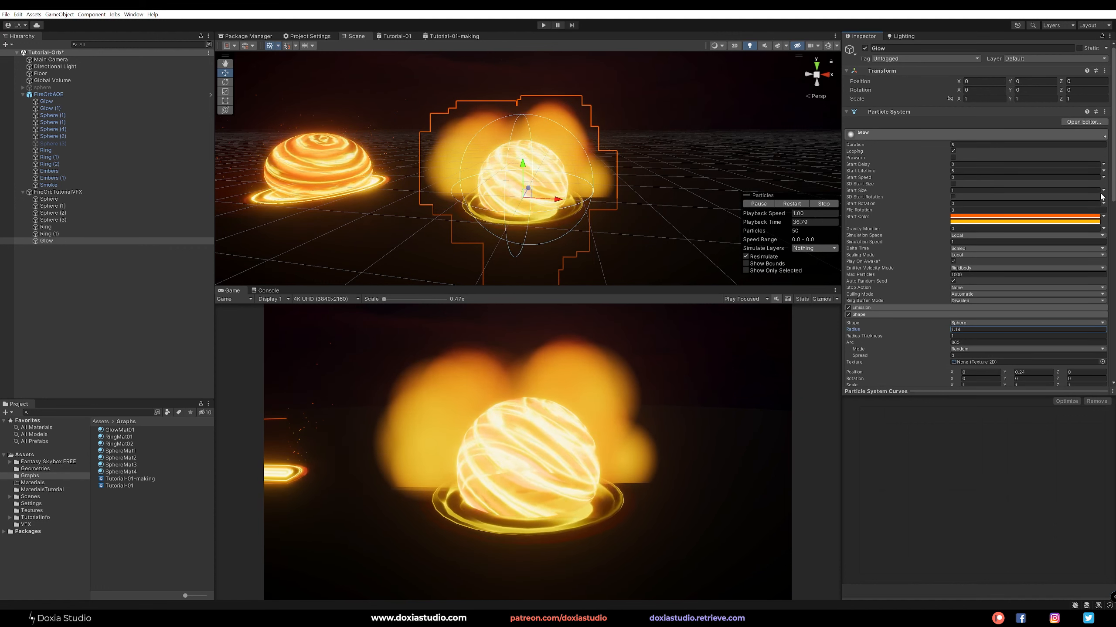
pyautogui.click(955, 190)
pyautogui.write('0.5')
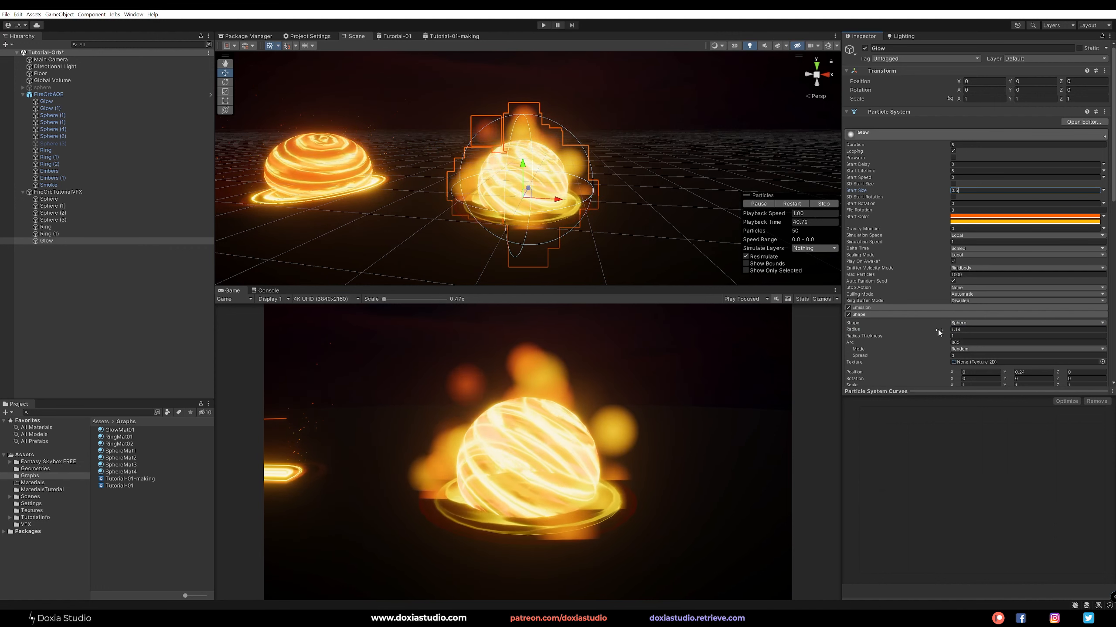
pyautogui.moveTo(938, 330); pyautogui.dragTo(929, 327)
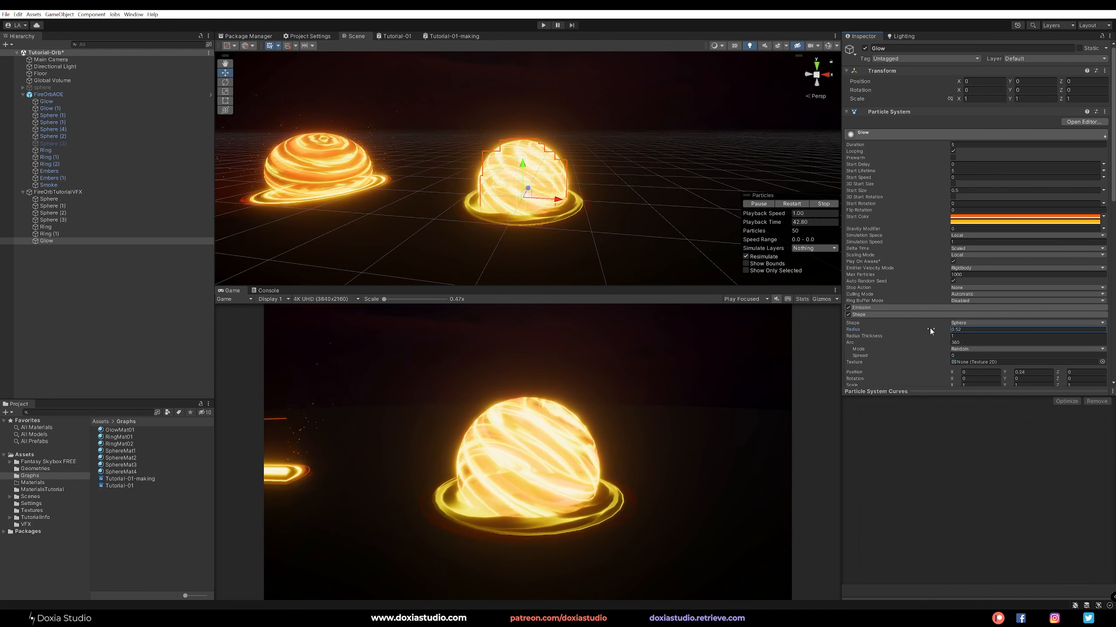
pyautogui.click(795, 270)
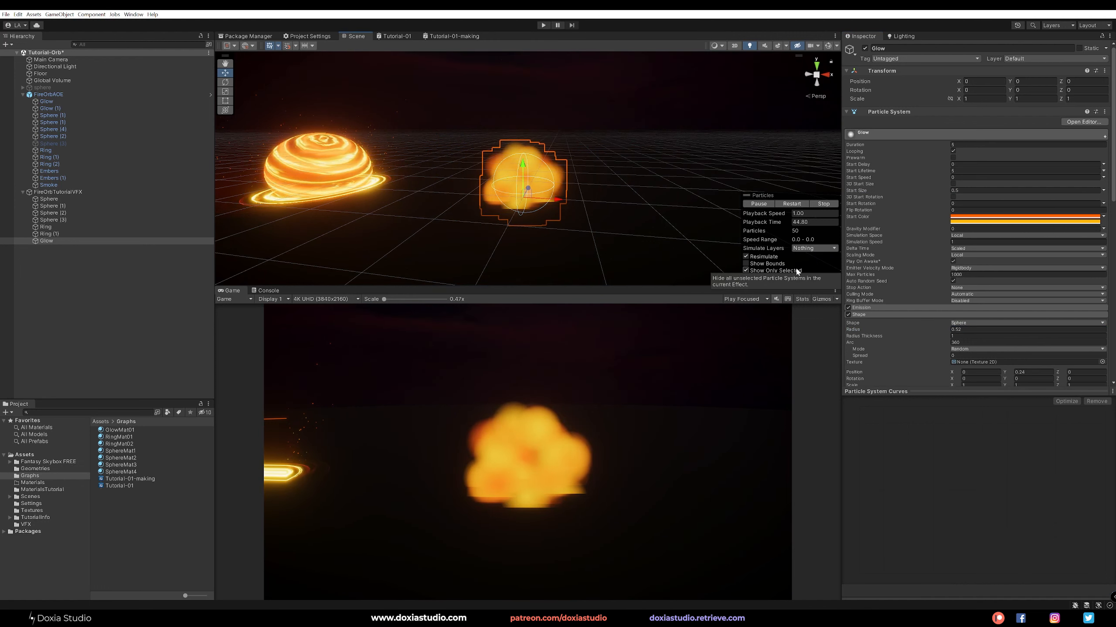
# Step: Set the Glow particle system's start size to 0.75
pyautogui.click(965, 190)
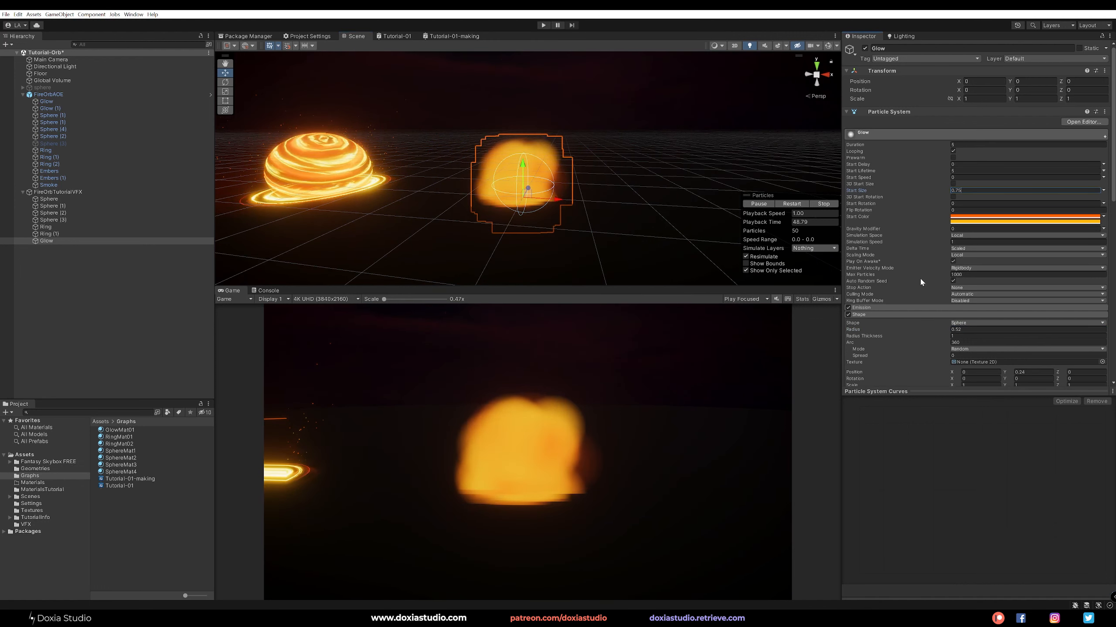
pyautogui.scroll(-3, 889, 261)
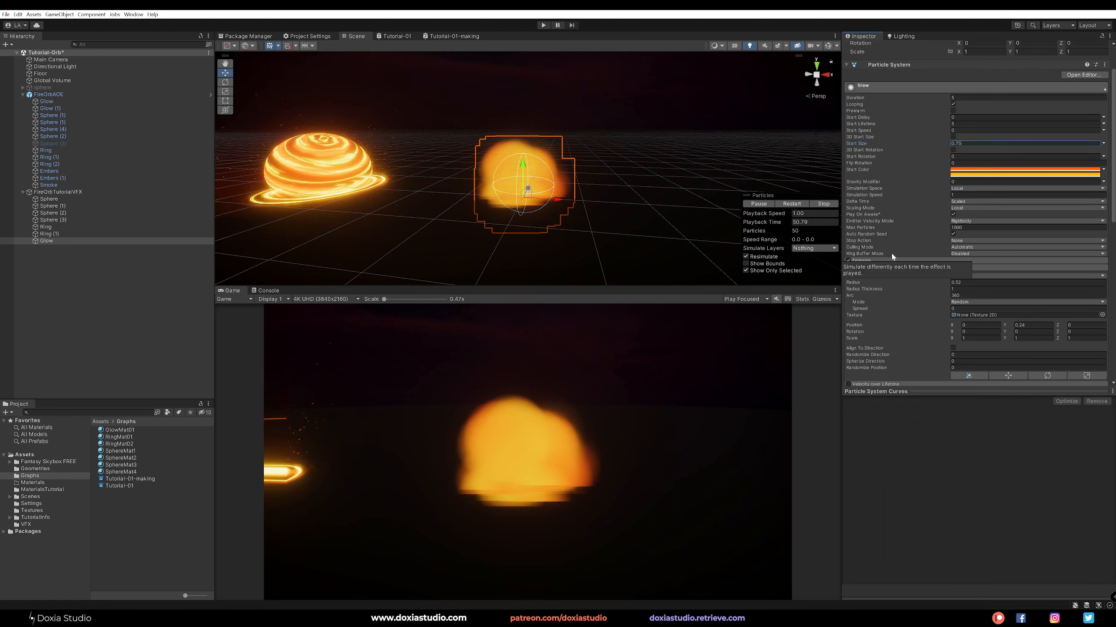
pyautogui.write('0.75')
# Step: Lower the alpha of Glow's two start colors, the orange to about 45 and the yellow to about 51
pyautogui.click(996, 171)
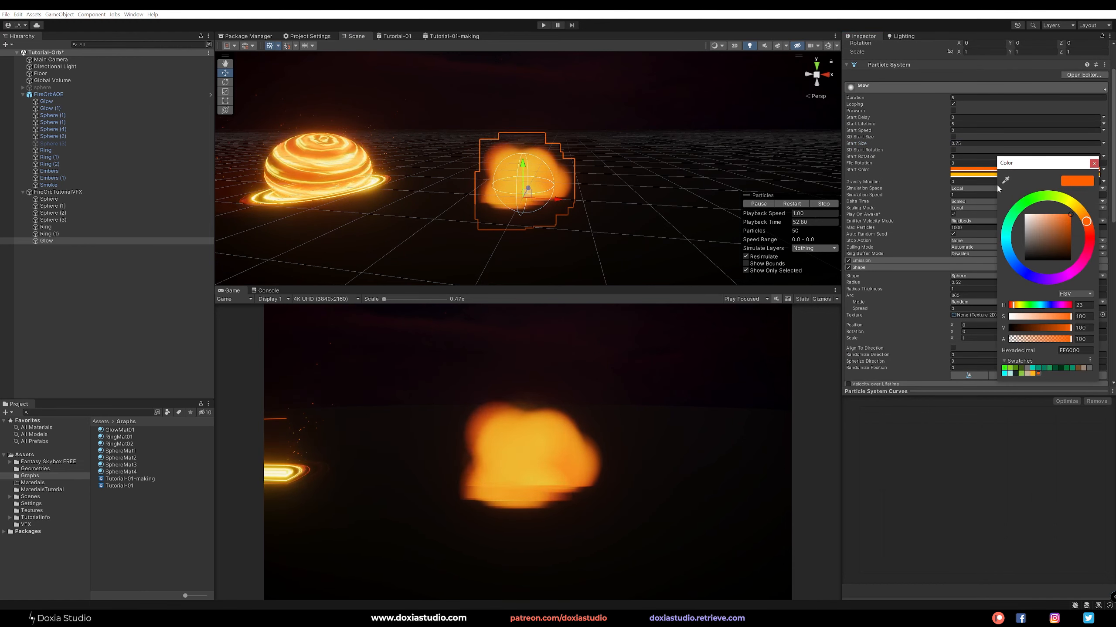
pyautogui.click(1025, 339)
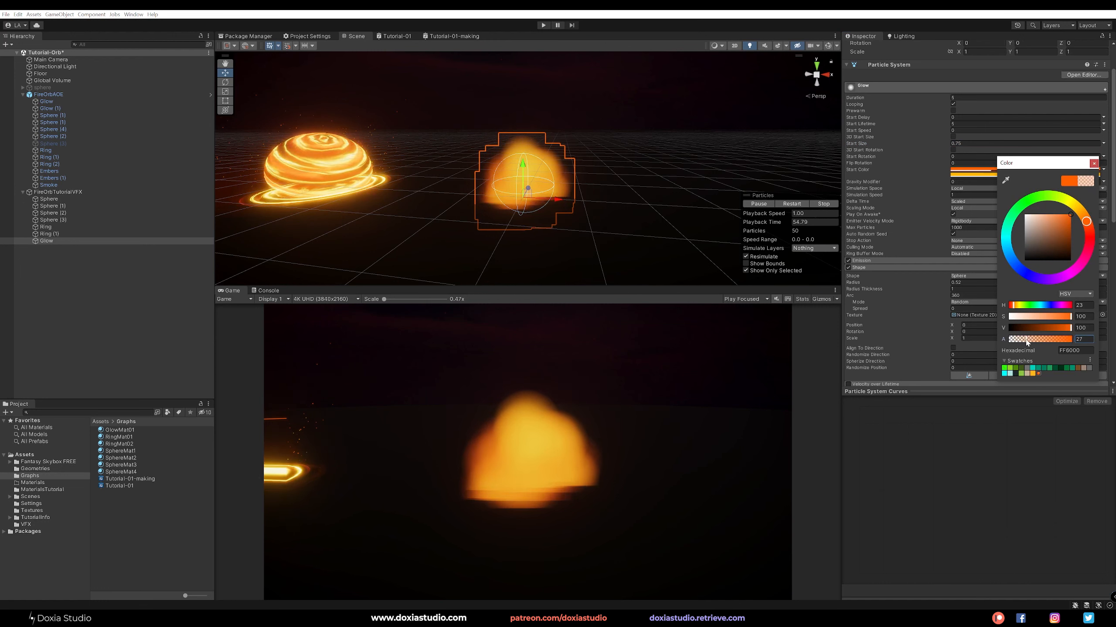
pyautogui.click(1095, 164)
pyautogui.click(1051, 175)
pyautogui.click(1065, 349)
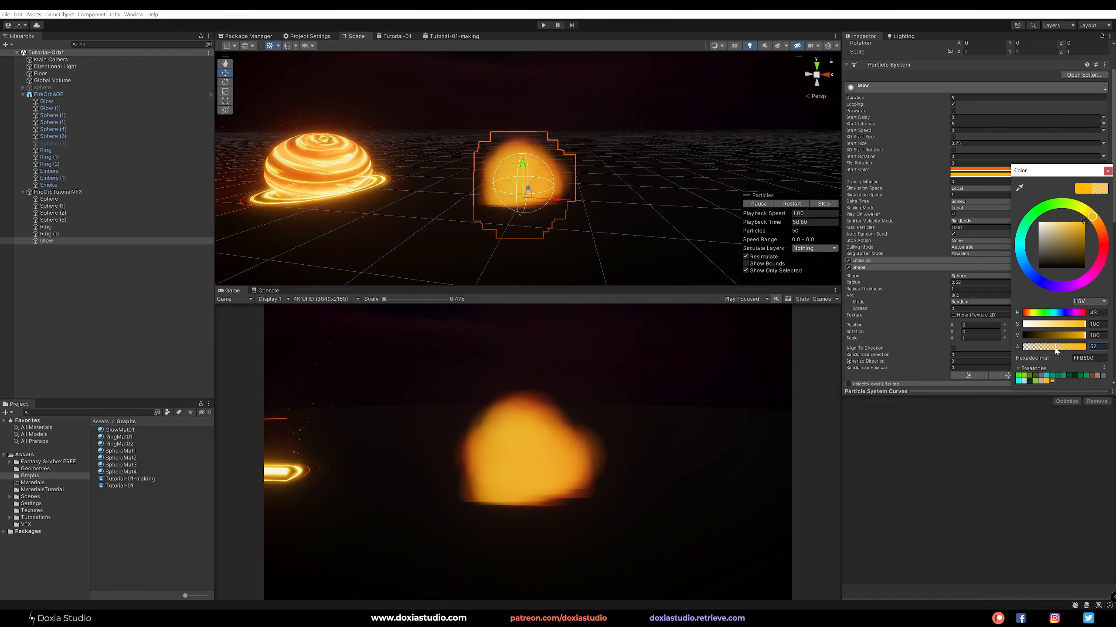
pyautogui.click(1107, 172)
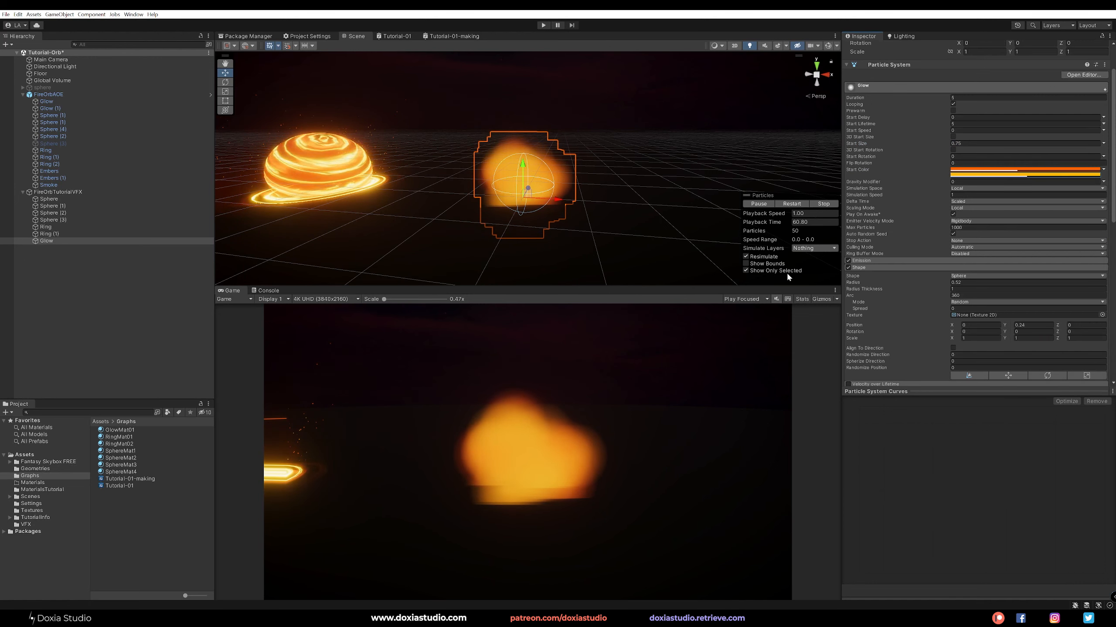
# Step: Turn off Show Only Selected so the whole orb plays, and enable Prewarm on Glow
pyautogui.click(786, 270)
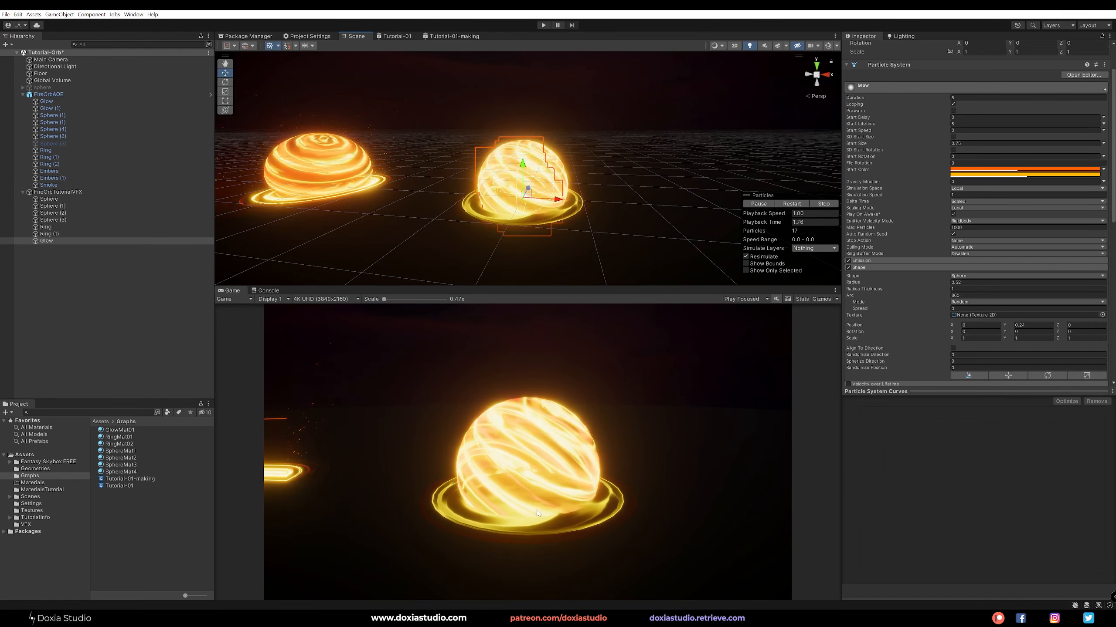
pyautogui.scroll(2, 955, 162)
pyautogui.click(953, 157)
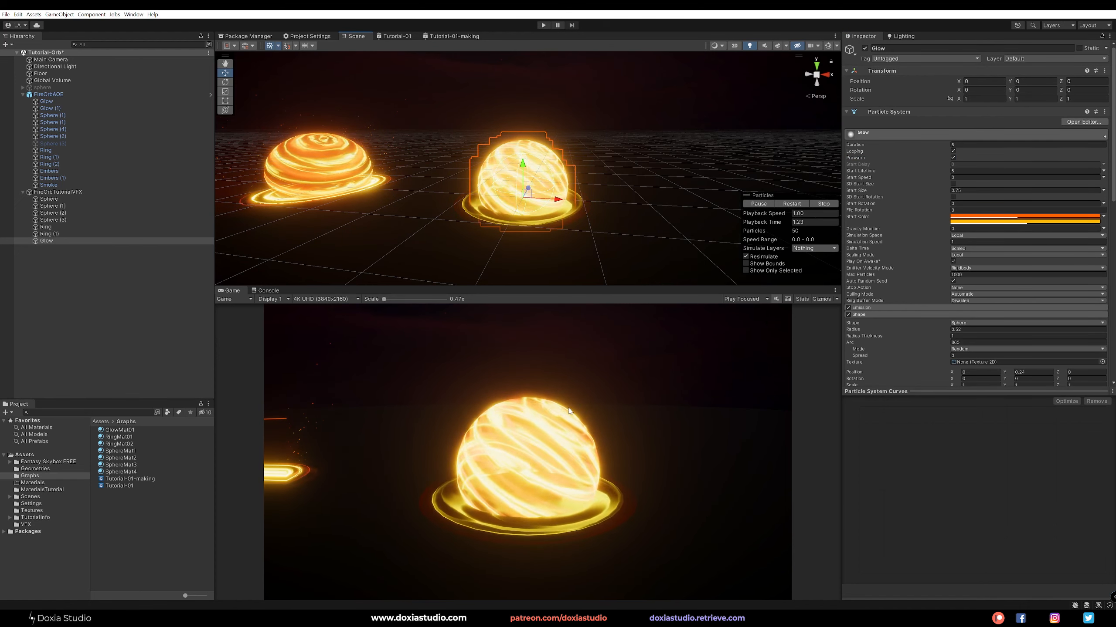
# Step: Set Glow's emission Rate over Time to 100
pyautogui.click(909, 307)
pyautogui.click(957, 316)
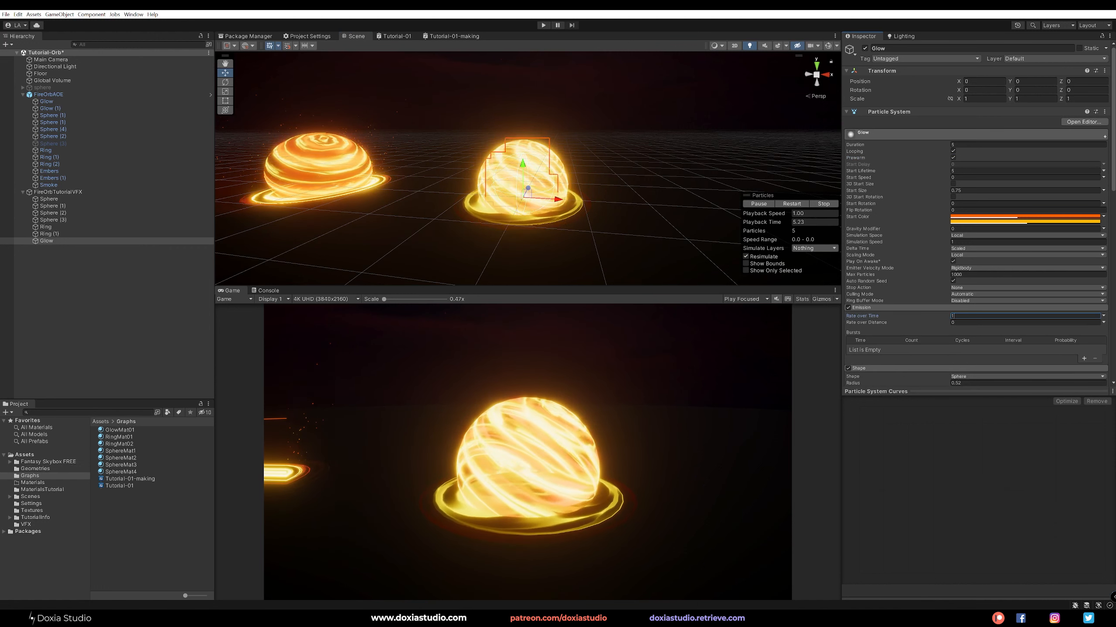
pyautogui.write('100')
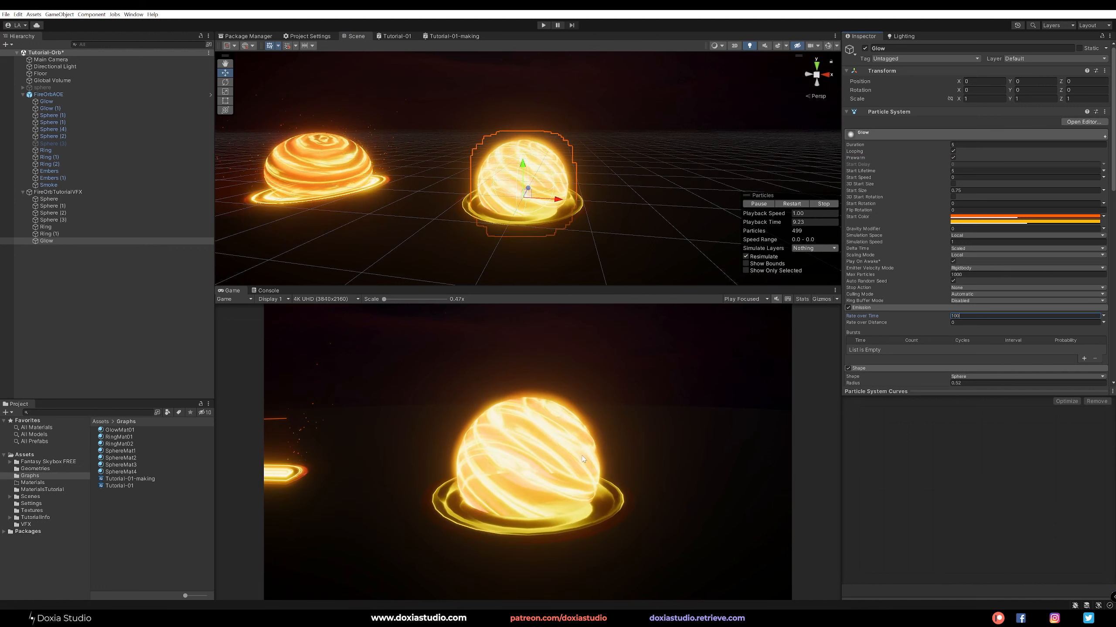
# Step: Shift Glow's two start colors to red at about hue 8 and orange at about hue 25
pyautogui.click(1002, 218)
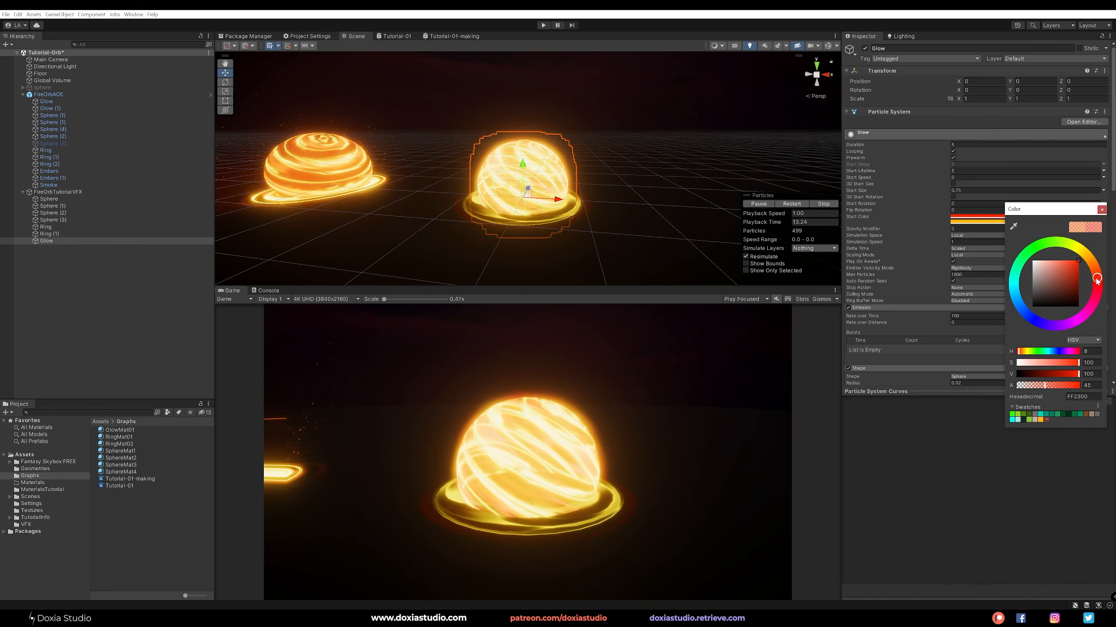
pyautogui.click(1102, 210)
pyautogui.click(1030, 222)
pyautogui.moveTo(1092, 260); pyautogui.dragTo(1101, 272)
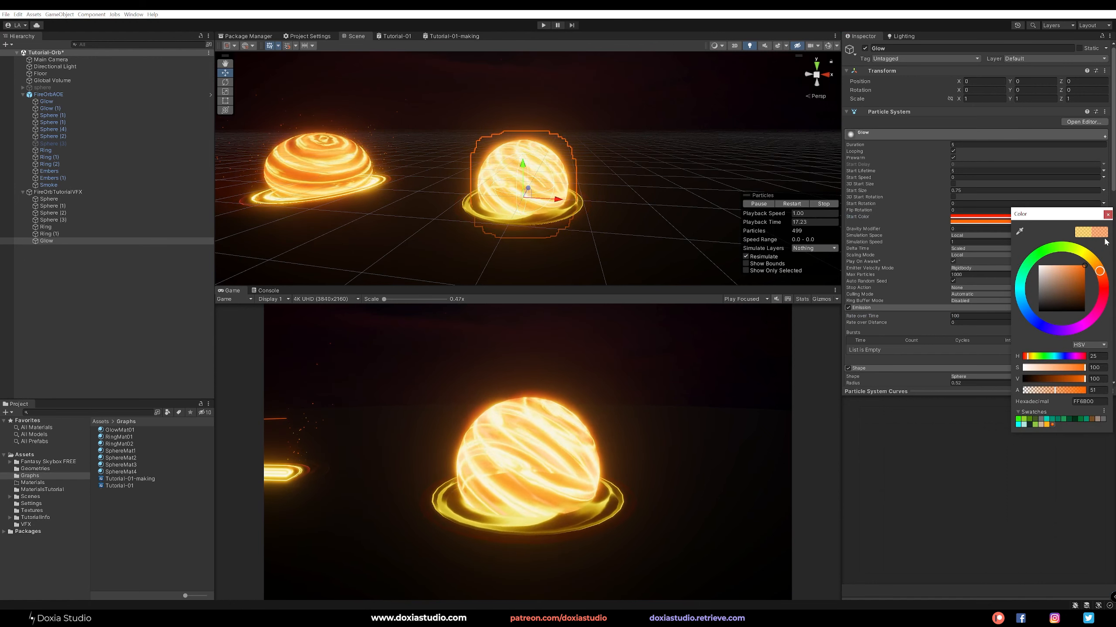
pyautogui.click(1107, 214)
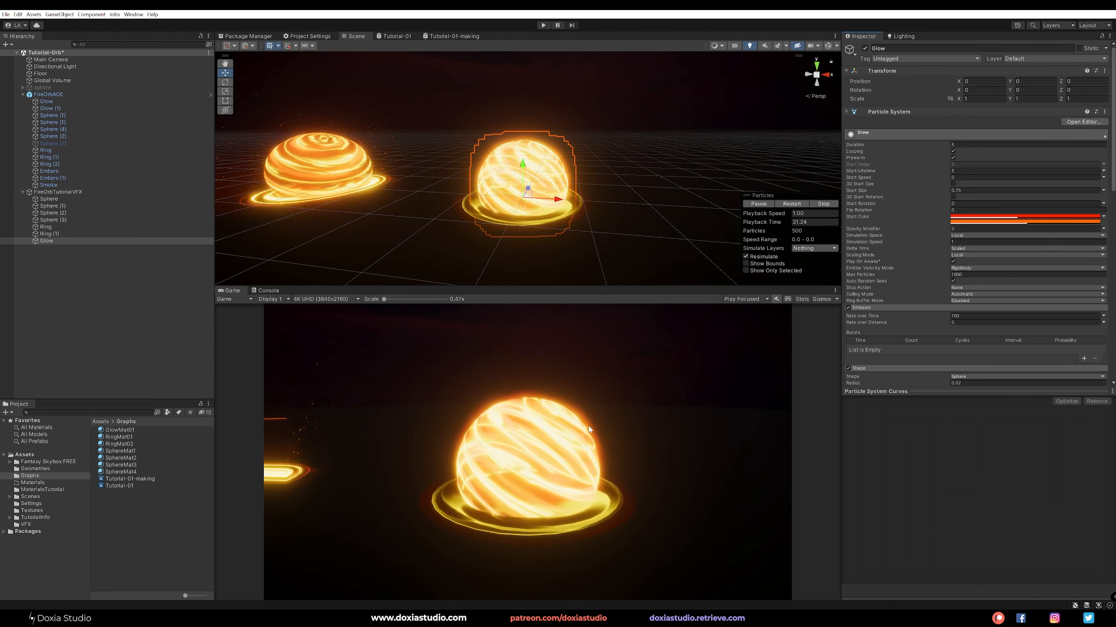
# Step: Set Glow's emission shape radius to 0.45 and show only the selected particle system
pyautogui.scroll(-3, 922, 312)
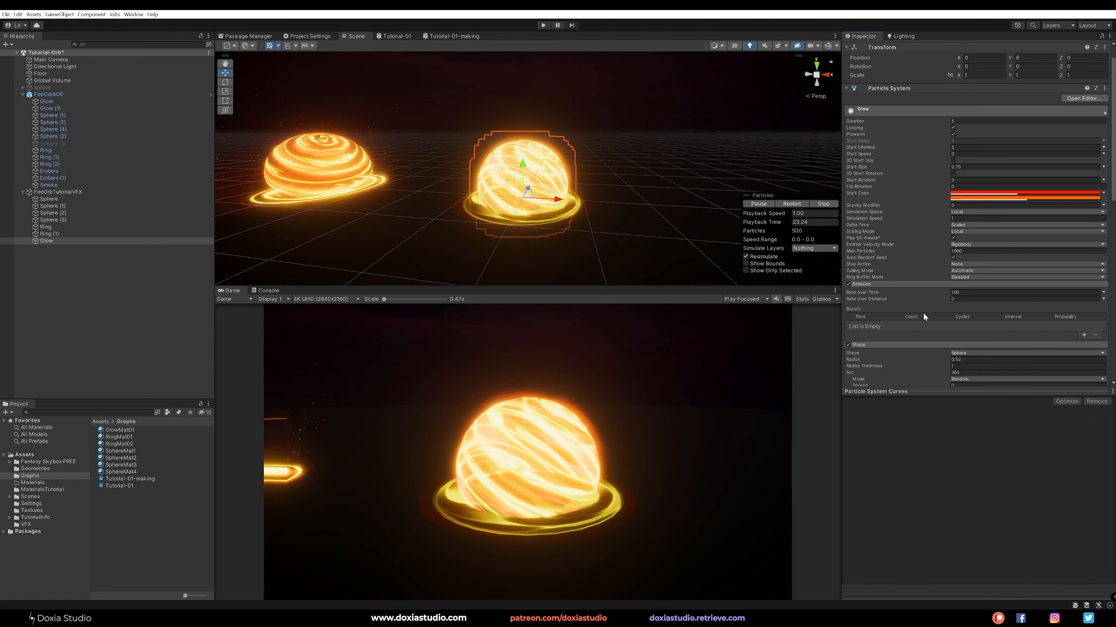
pyautogui.click(961, 335)
pyautogui.write('0.45')
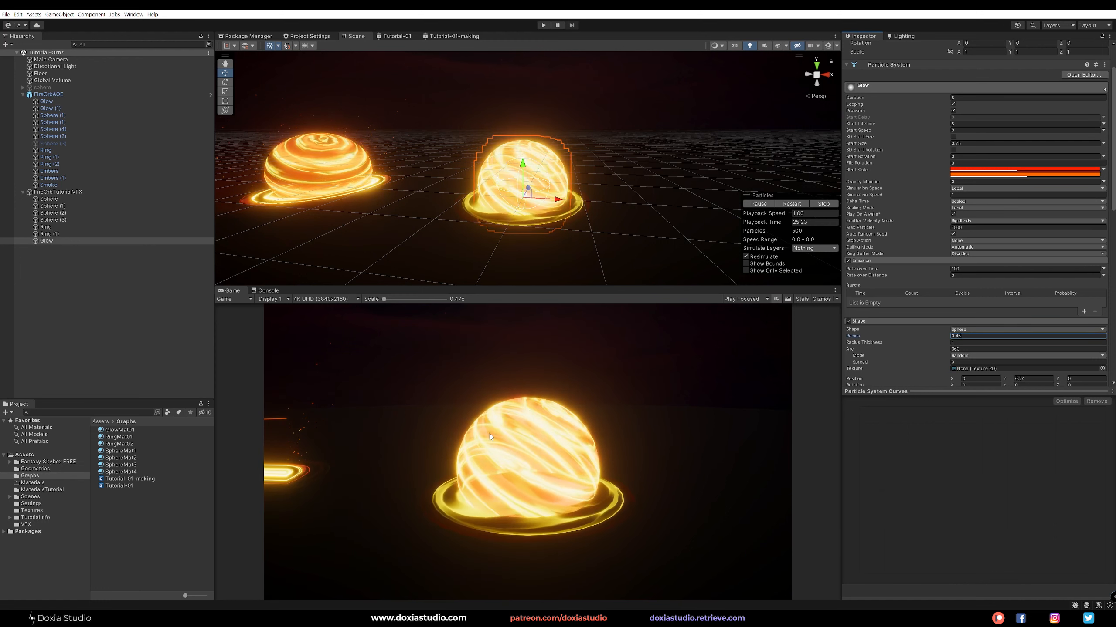
pyautogui.click(757, 271)
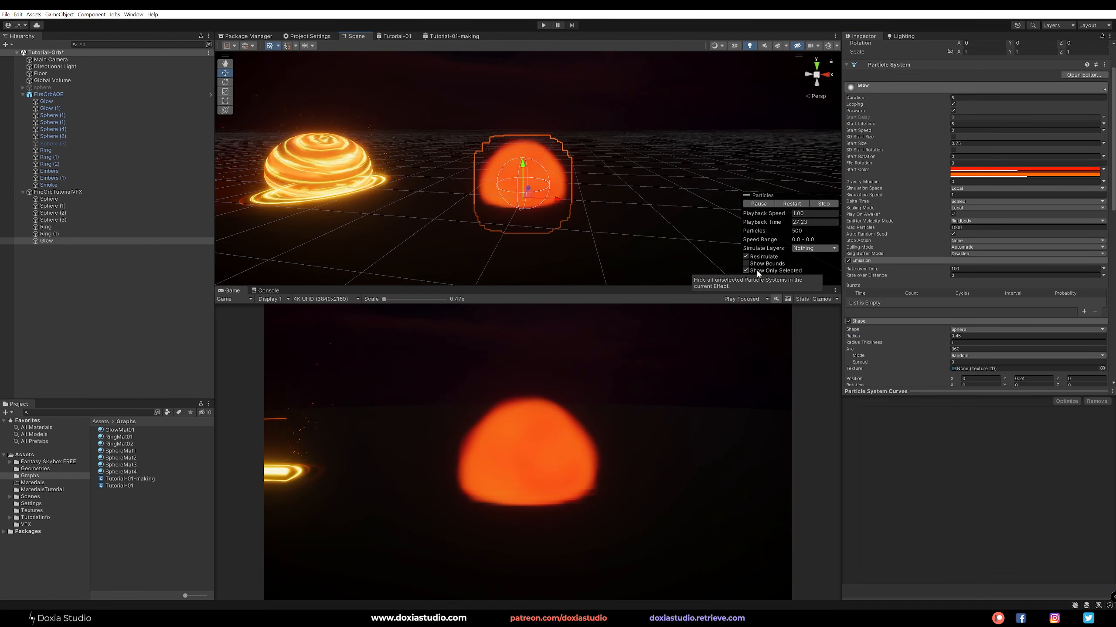
# Step: Shift Glow's second start color to a lighter orange at about hue 35 and set its start size to 0.5
pyautogui.click(979, 176)
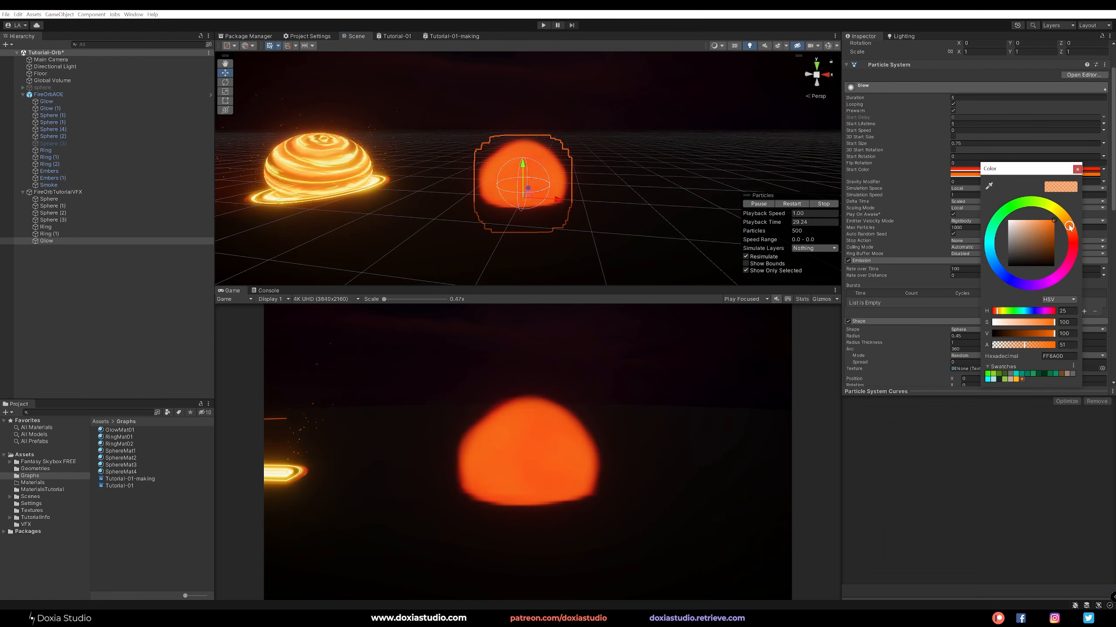
pyautogui.moveTo(1070, 227); pyautogui.dragTo(1067, 221)
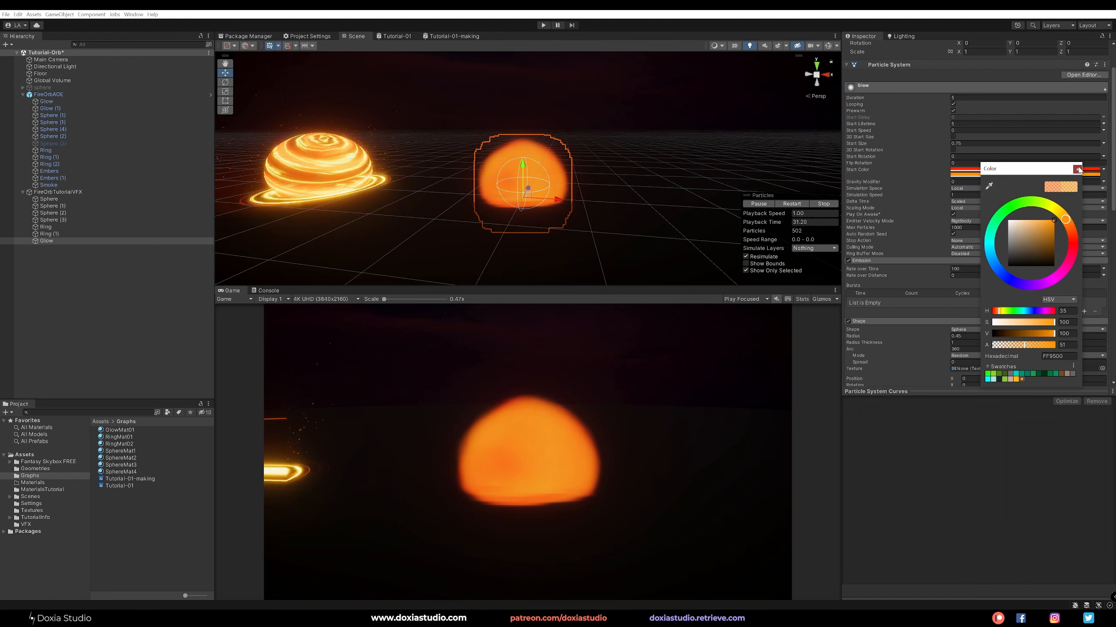
pyautogui.click(1078, 169)
pyautogui.click(986, 141)
pyautogui.write('0.5')
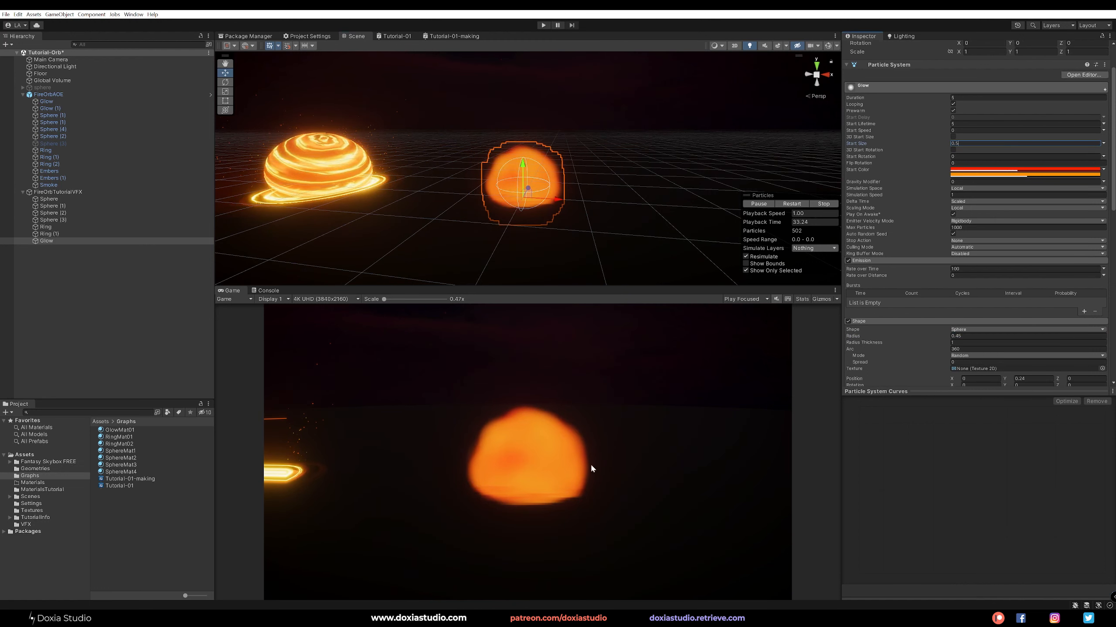
# Step: Lower the alpha of Glow's second start color to about 32, set Start Lifetime to 2, and replay the particles
pyautogui.click(999, 175)
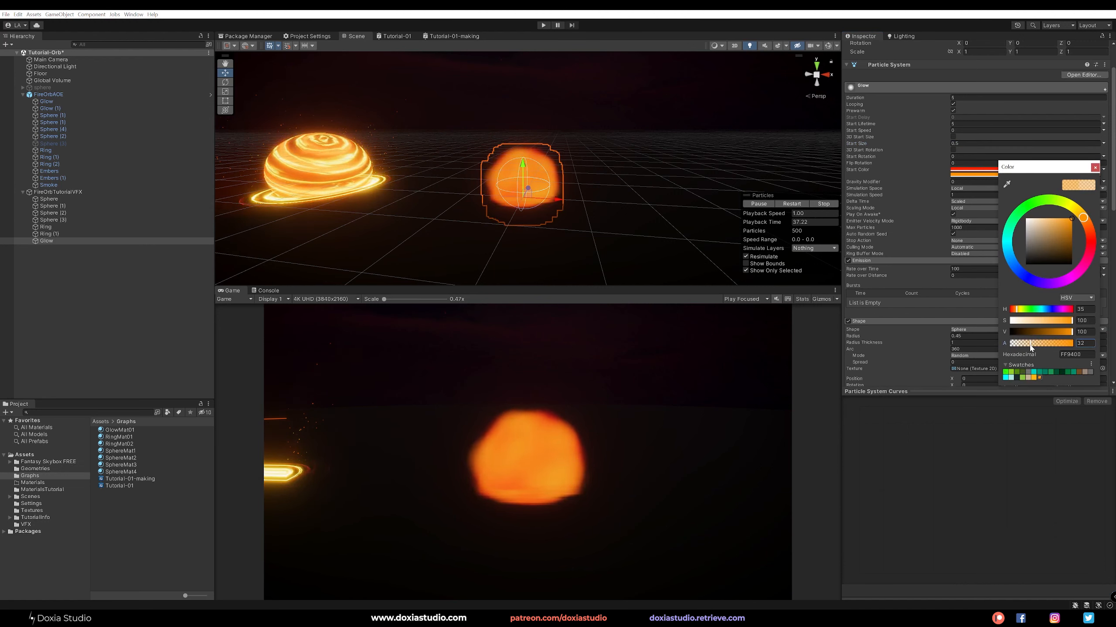
pyautogui.click(1095, 166)
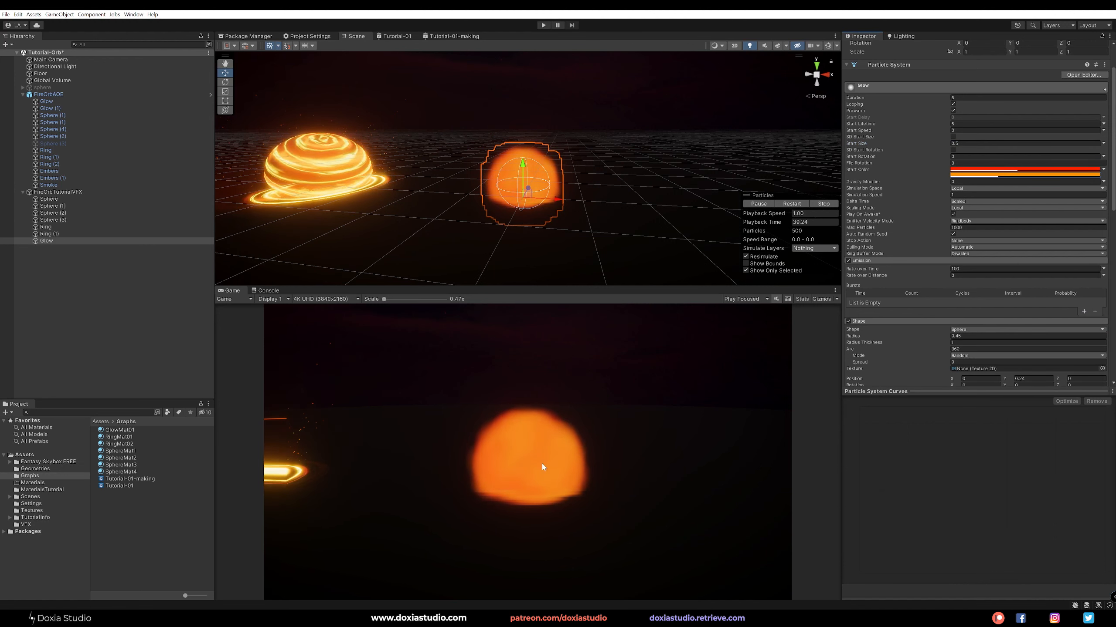
pyautogui.click(791, 203)
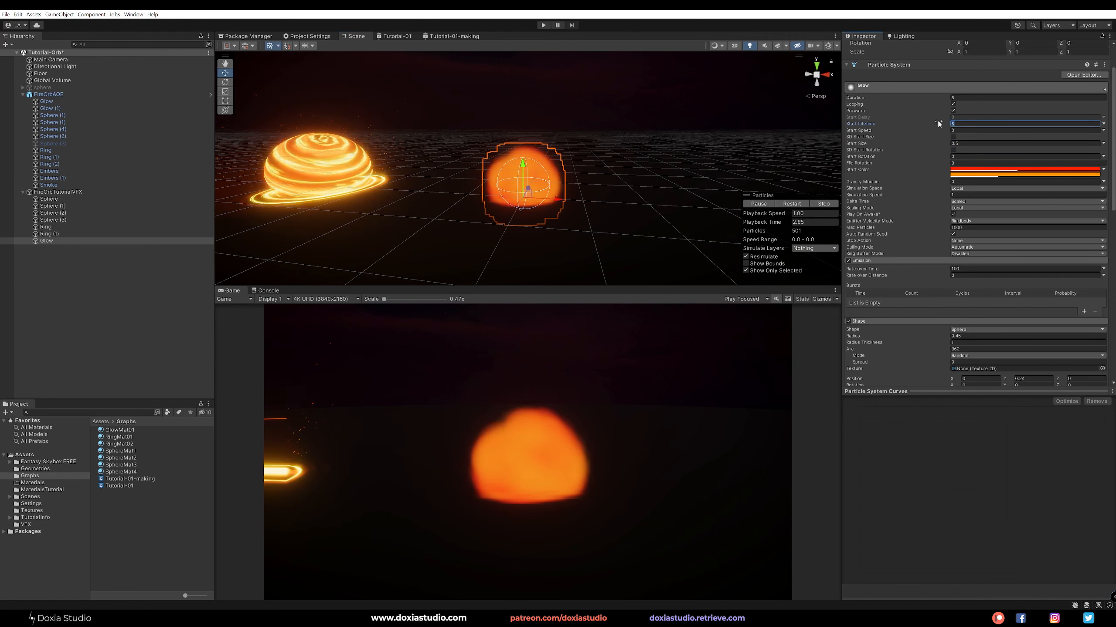
pyautogui.write('2')
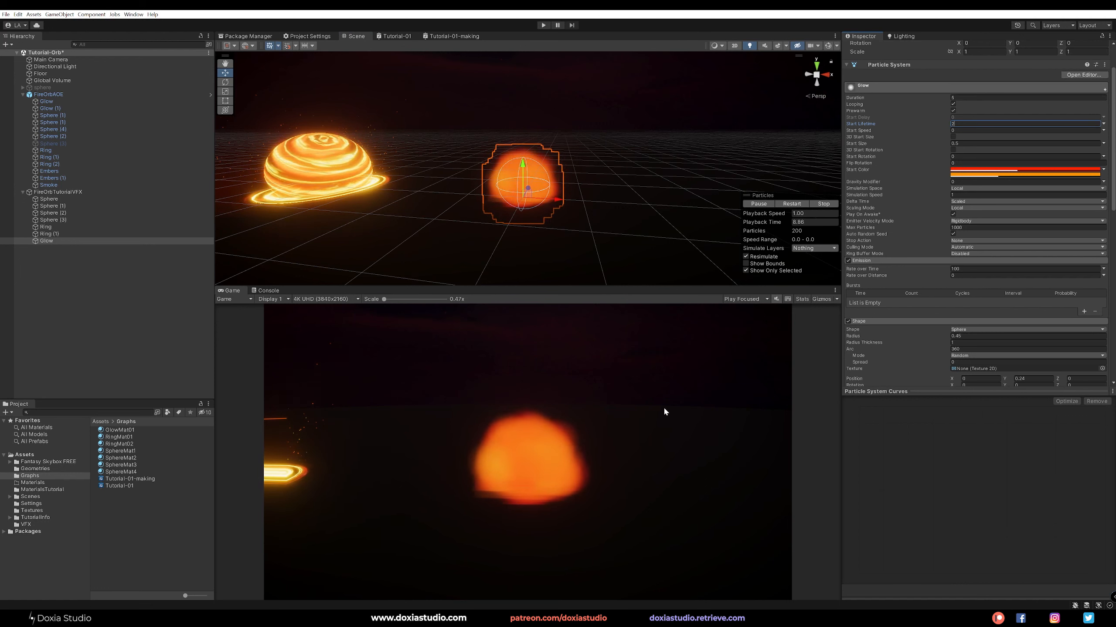
pyautogui.click(800, 205)
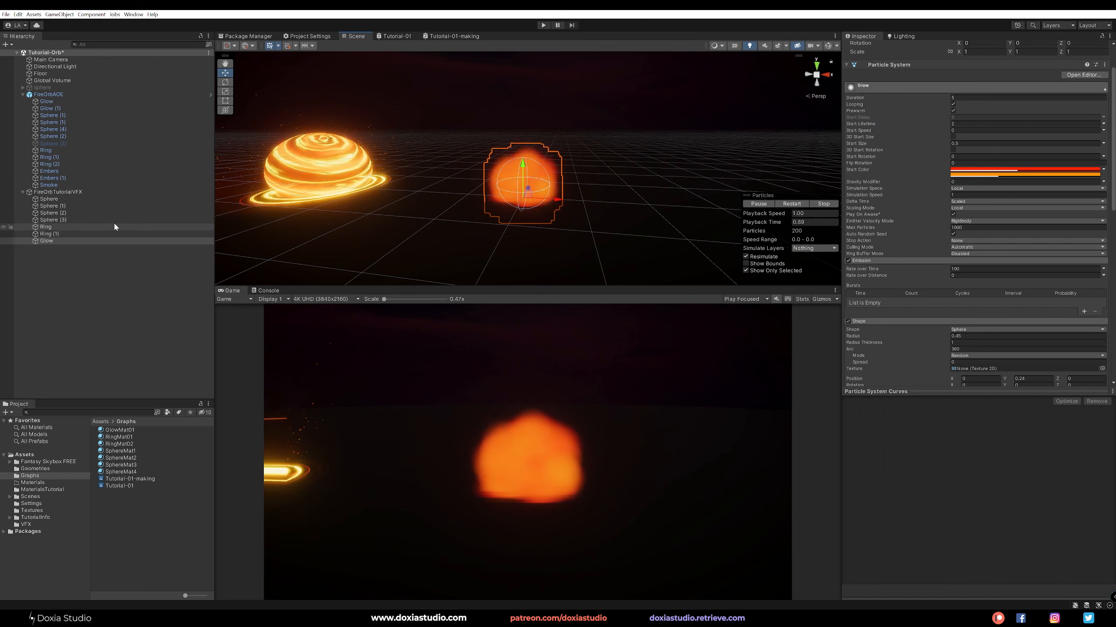
# Step: Turn off Show Only Selected and select the FireOrbTutorialVFX parent to preview the complete orb
pyautogui.click(785, 269)
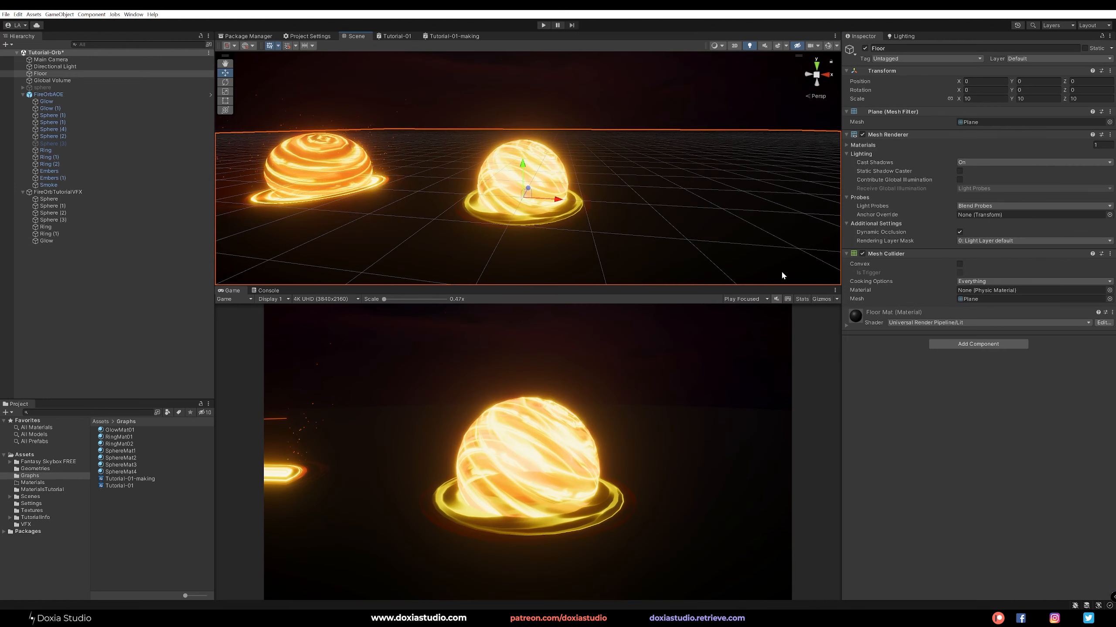
pyautogui.click(102, 193)
pyautogui.click(777, 270)
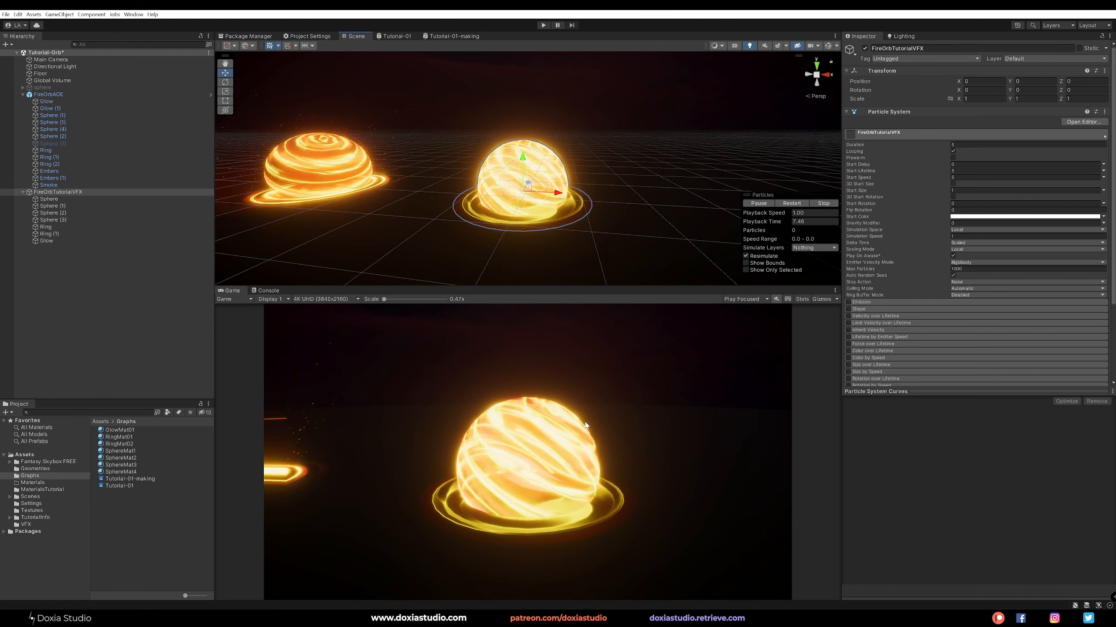
# Step: Shift FireOrbTutorialVFX to about X -0.053, and move its Glow child to about X -0.059, Z -0.211
pyautogui.moveTo(558, 194); pyautogui.dragTo(590, 200)
pyautogui.hotkey('ctrl', 'z')
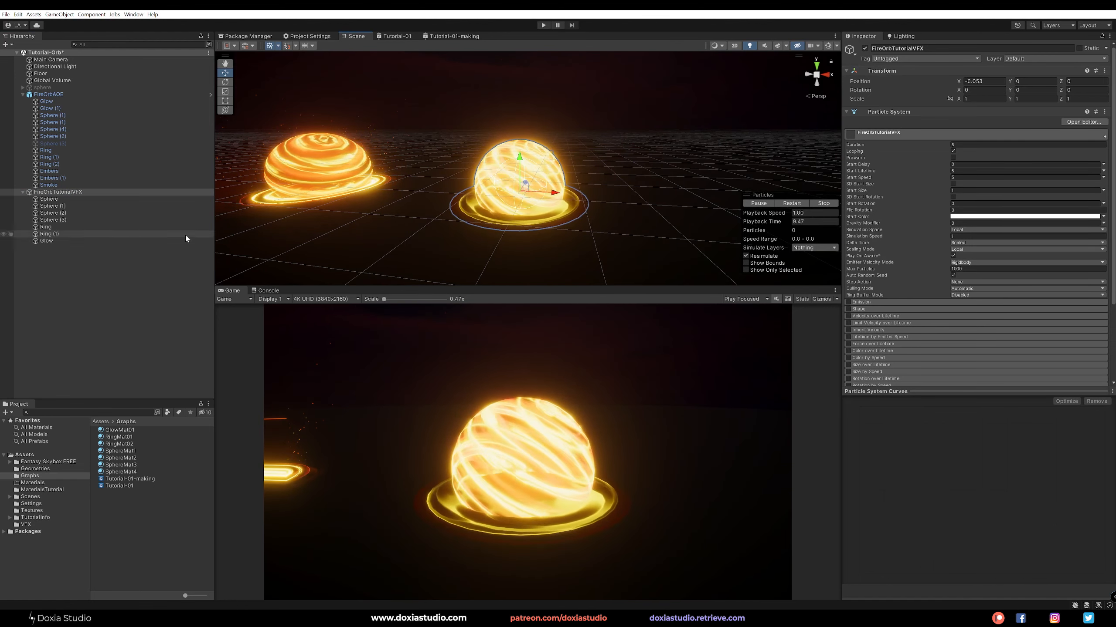
pyautogui.click(133, 241)
pyautogui.moveTo(554, 199)
pyautogui.mouseDown()
pyautogui.moveTo(663, 202)
pyautogui.moveTo(523, 212)
pyautogui.moveTo(552, 212)
pyautogui.moveTo(513, 199)
pyautogui.moveTo(508, 209)
pyautogui.moveTo(515, 187)
pyautogui.moveTo(504, 222)
pyautogui.moveTo(536, 184)
pyautogui.moveTo(523, 210)
pyautogui.moveTo(548, 188)
pyautogui.mouseUp()
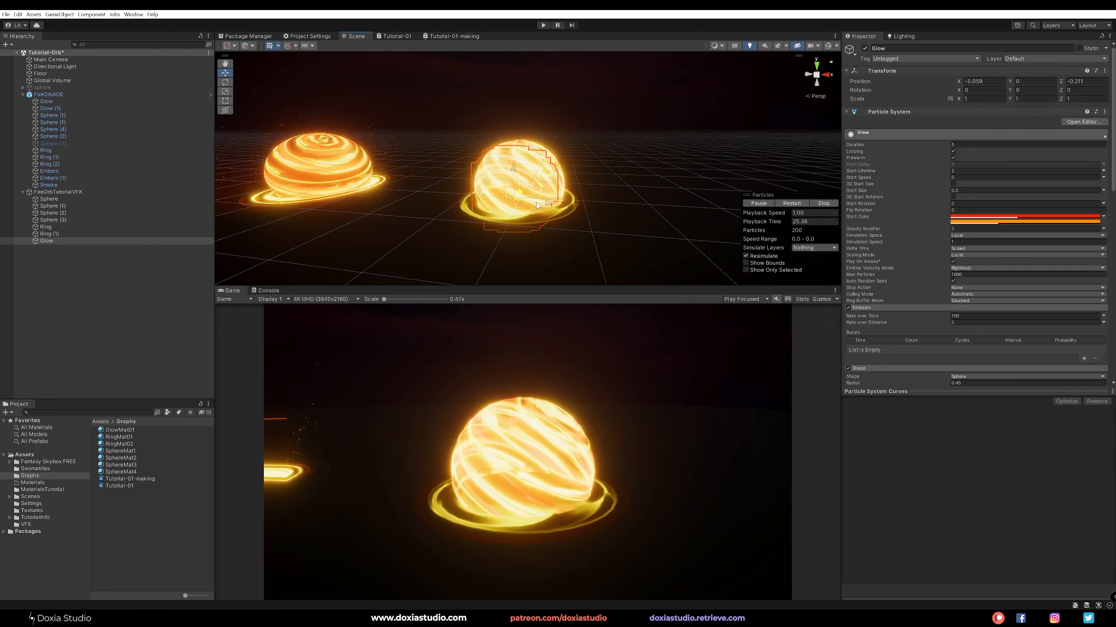
# Step: Set Order in Layer to 3 in Glow's renderer settings, replay the effect to check it, and clear the selection
pyautogui.scroll(-10, 894, 256)
pyautogui.scroll(-5, 891, 269)
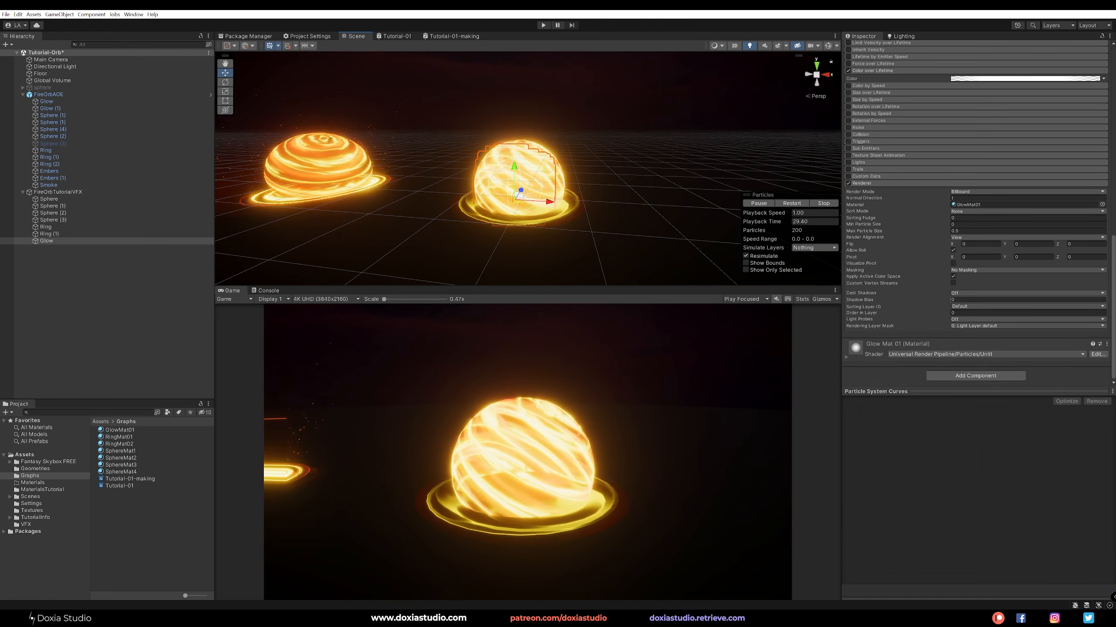
pyautogui.moveTo(937, 314); pyautogui.dragTo(942, 316)
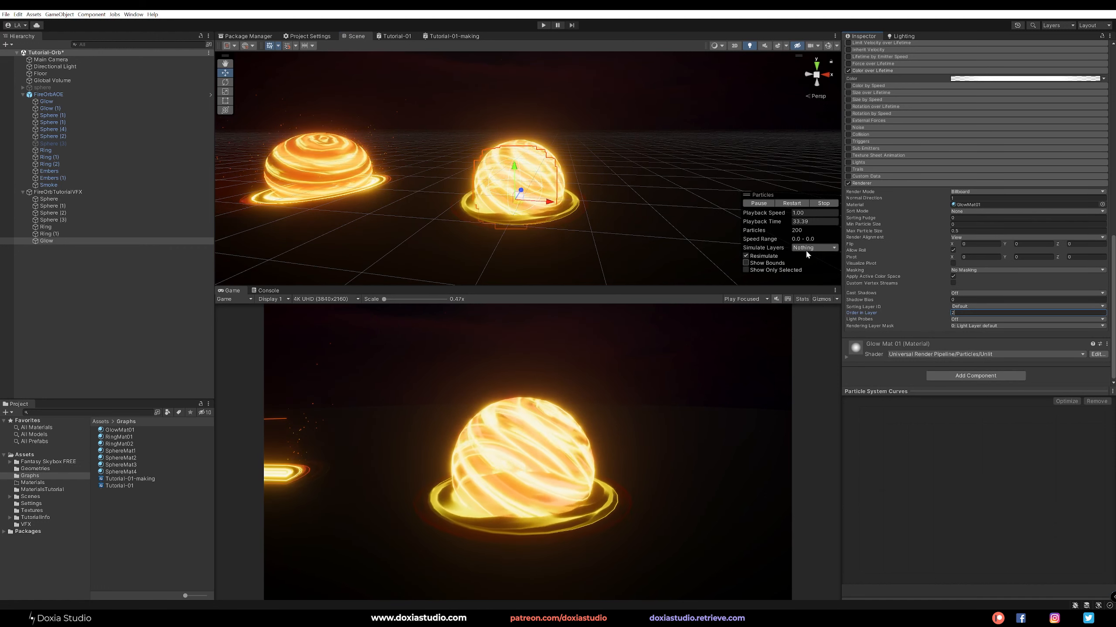
pyautogui.click(792, 204)
pyautogui.click(954, 314)
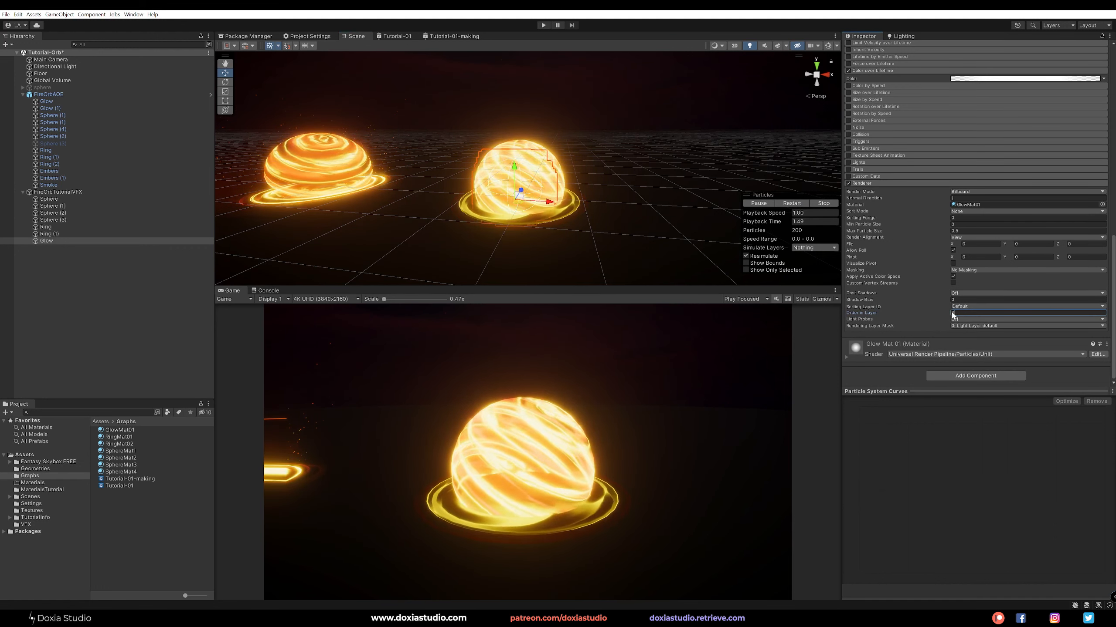
pyautogui.write('3')
pyautogui.click(793, 204)
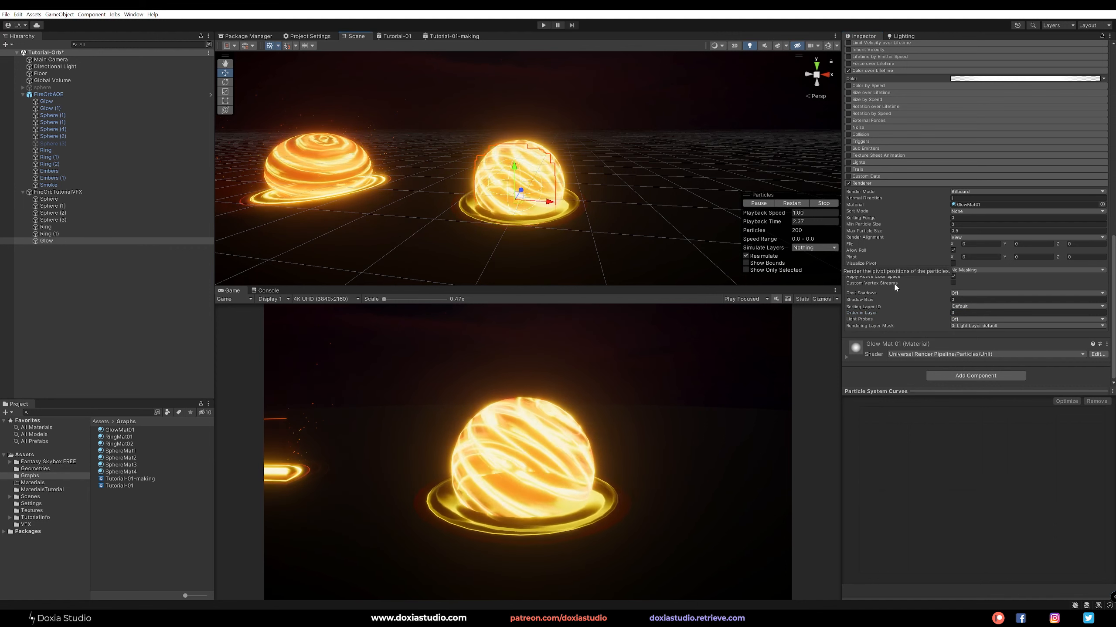
pyautogui.click(942, 314)
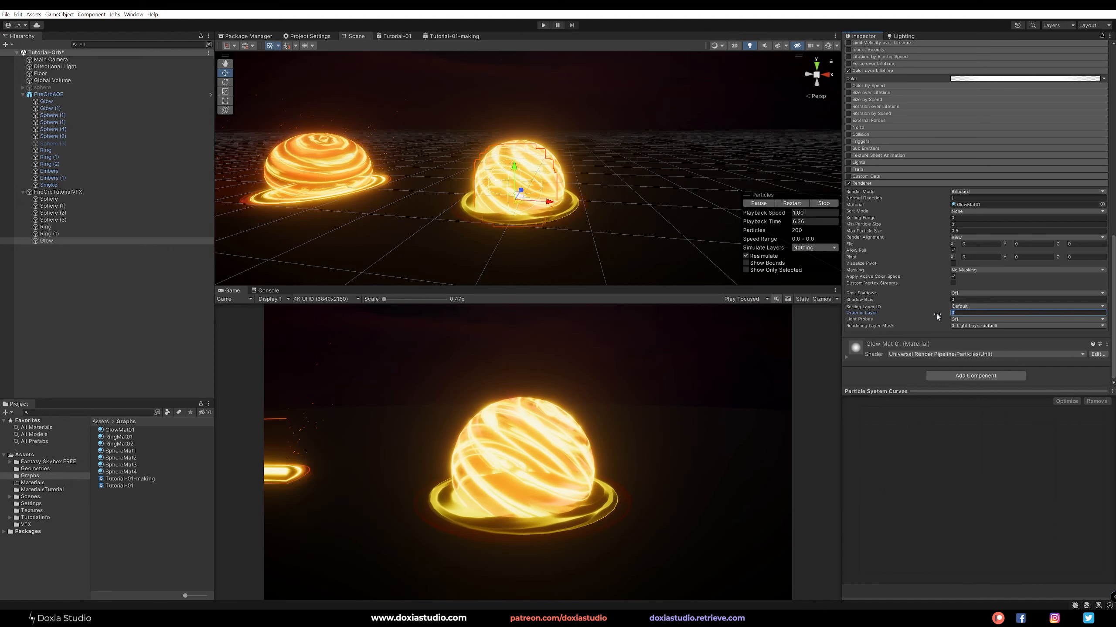
pyautogui.moveTo(936, 313); pyautogui.dragTo(944, 313)
pyautogui.click(800, 204)
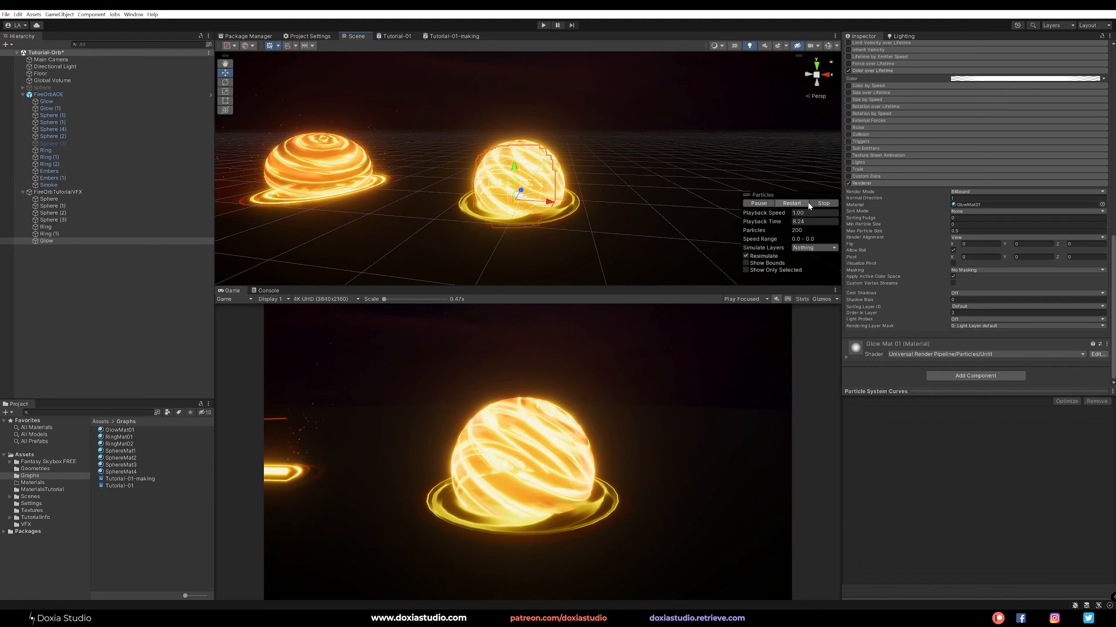
pyautogui.click(105, 331)
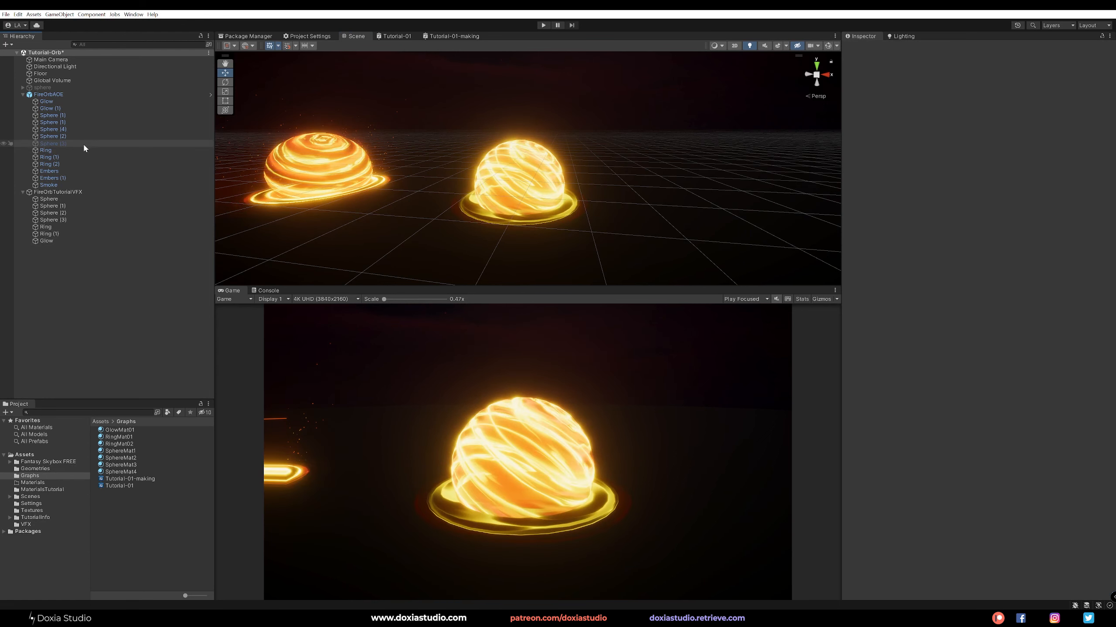
pyautogui.click(66, 241)
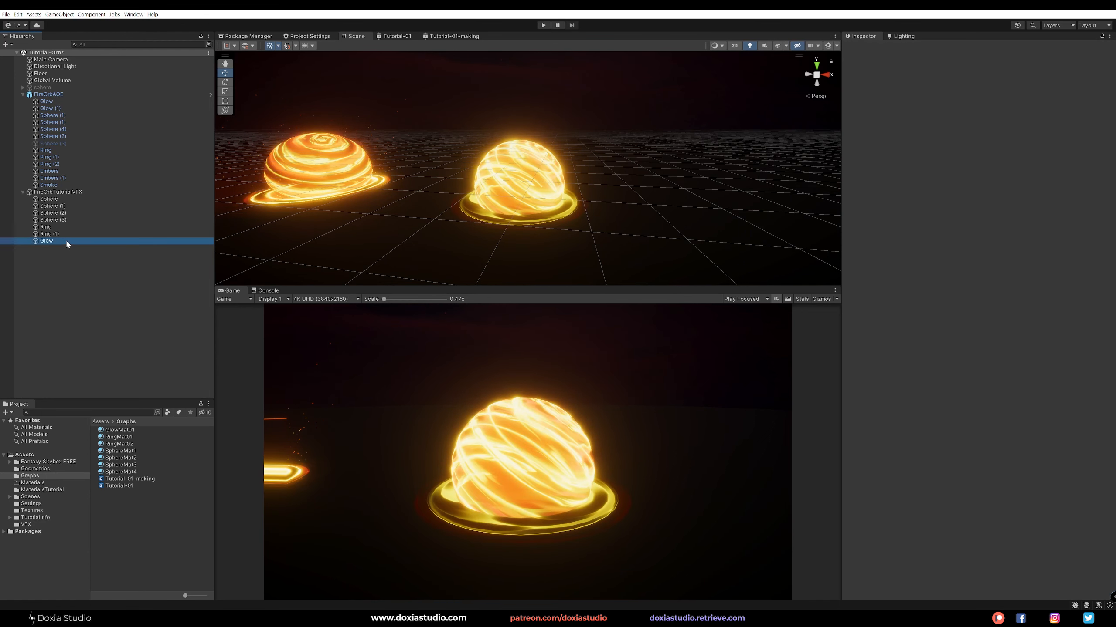
pyautogui.rightClick(64, 195)
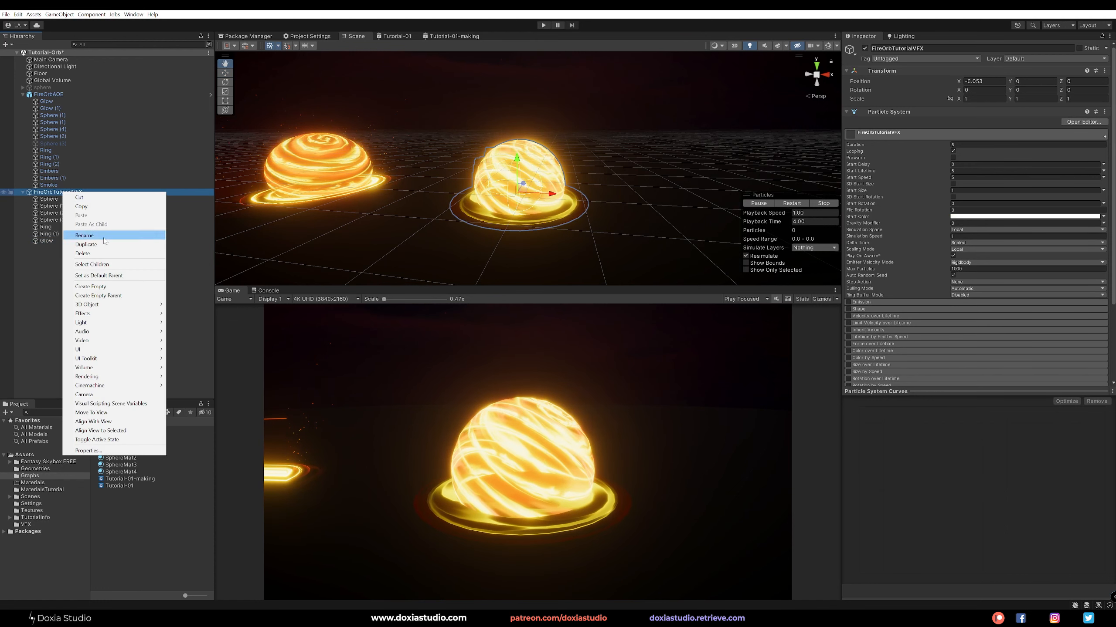
pyautogui.moveTo(131, 316)
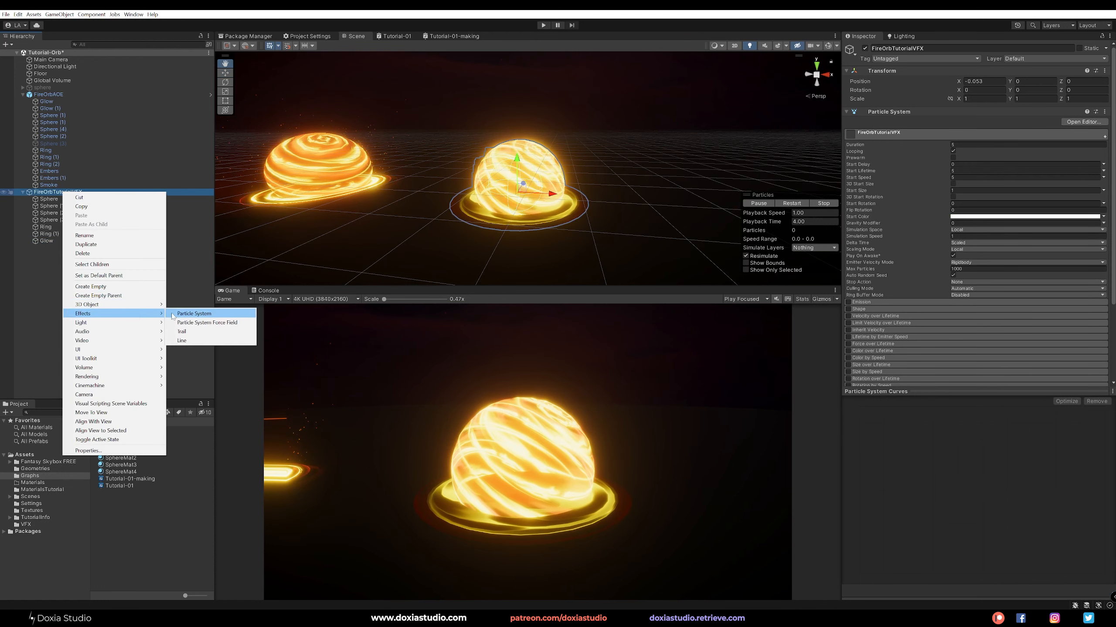
pyautogui.click(41, 292)
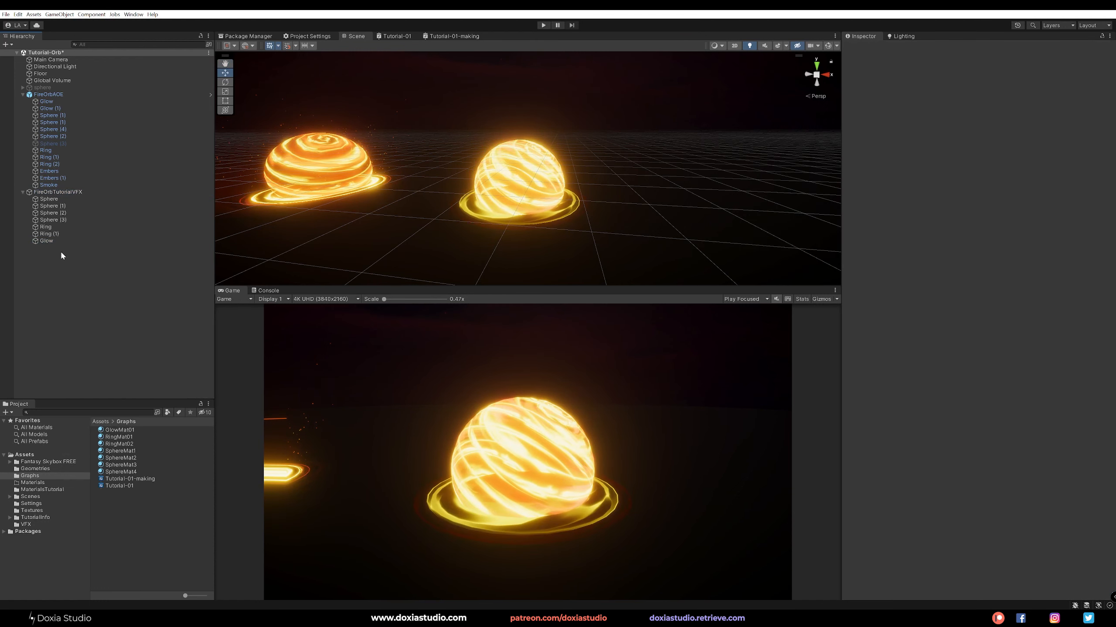
# Step: Examine the reference orb's Smoke particle system in the scene, and return to the tutorial orb's Glow
pyautogui.click(63, 242)
pyautogui.click(132, 186)
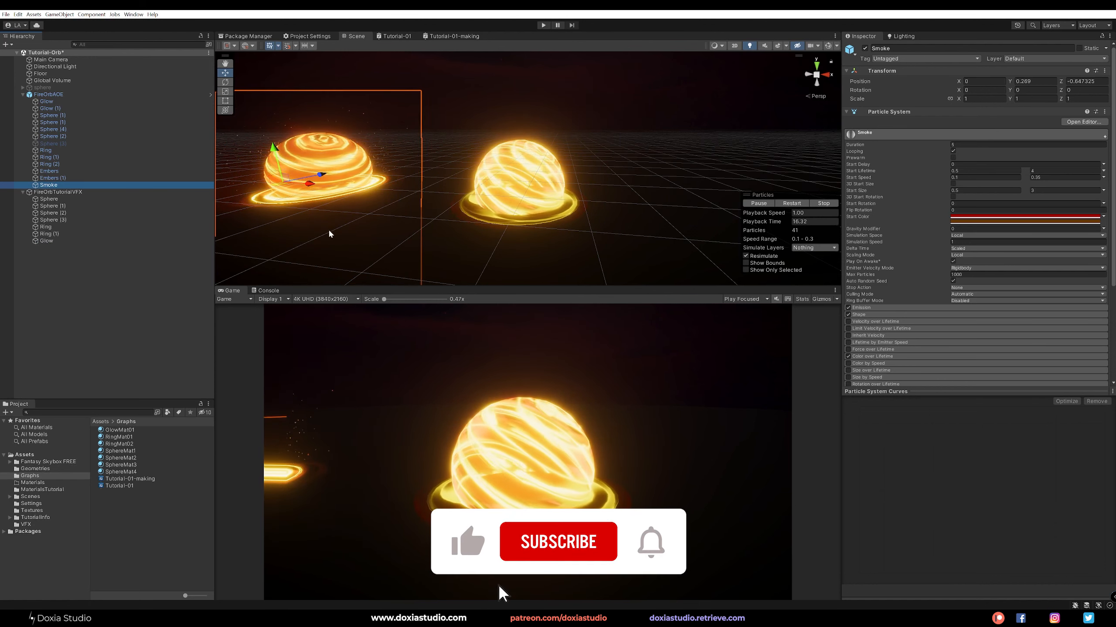
pyautogui.scroll(-4, 325, 226)
pyautogui.scroll(4, 450, 180)
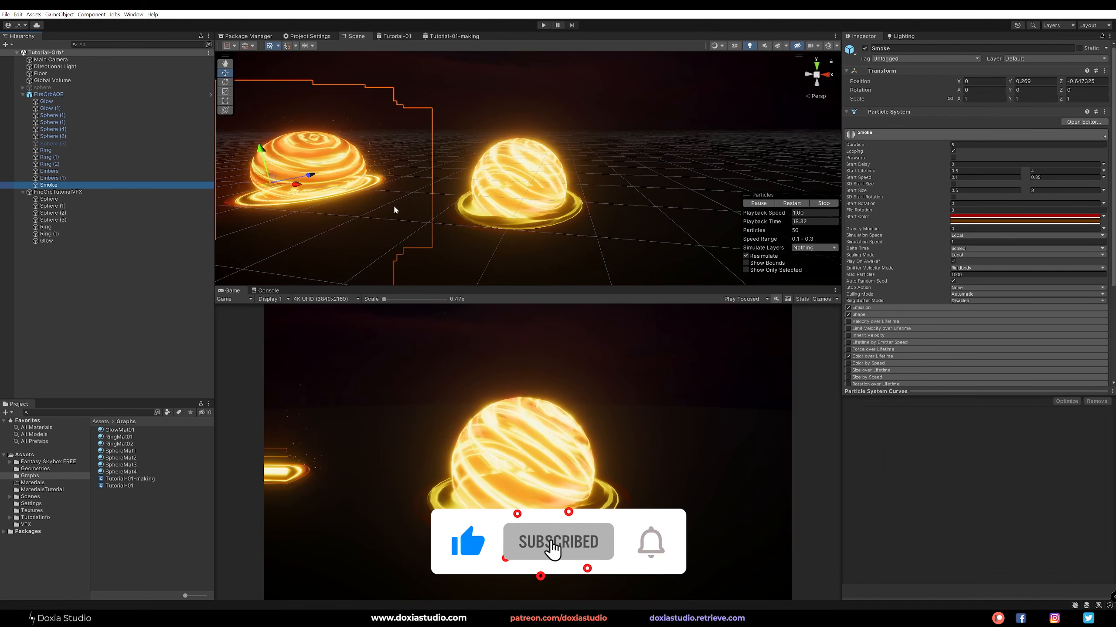
pyautogui.click(73, 241)
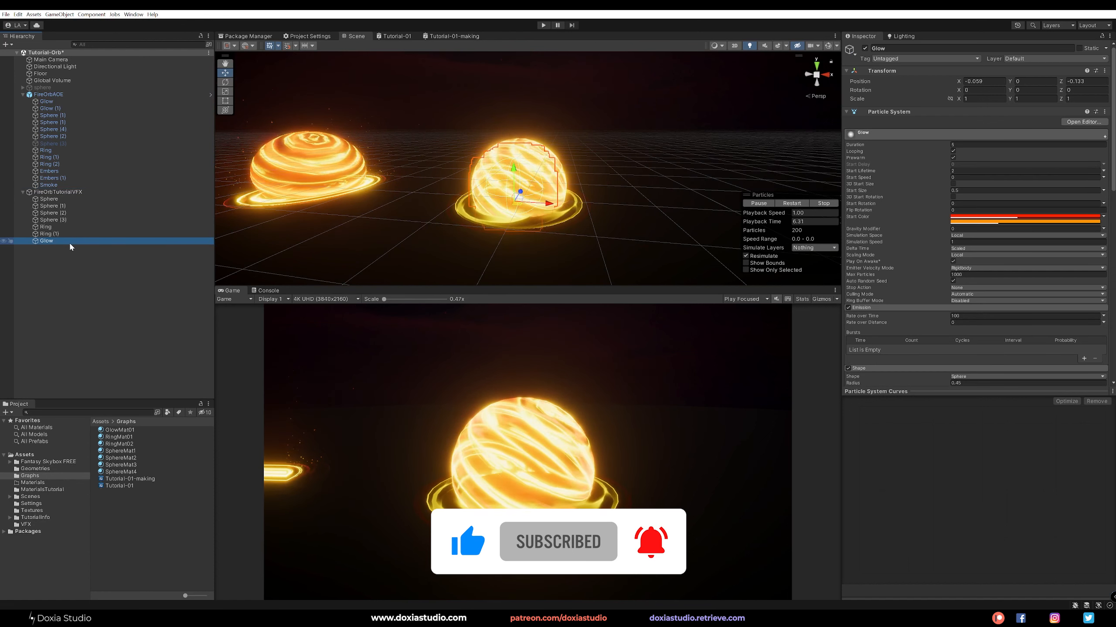
# Step: Add a new particle system as a child of FireOrbTutorialVFX and name it Embers
pyautogui.click(62, 193)
pyautogui.rightClick(62, 194)
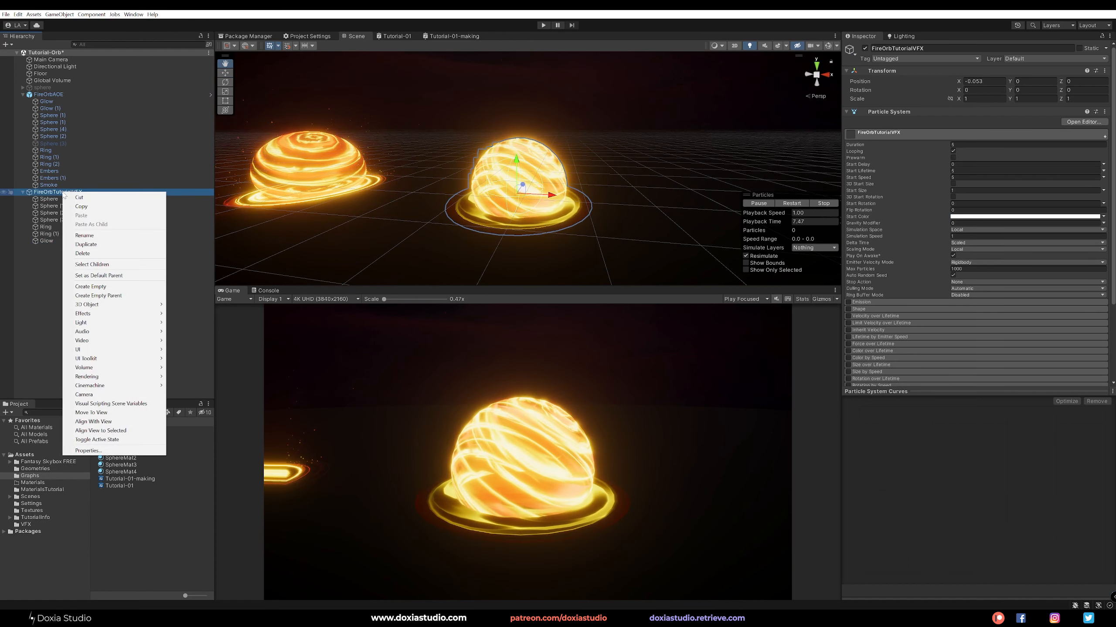
pyautogui.moveTo(131, 320)
pyautogui.click(189, 314)
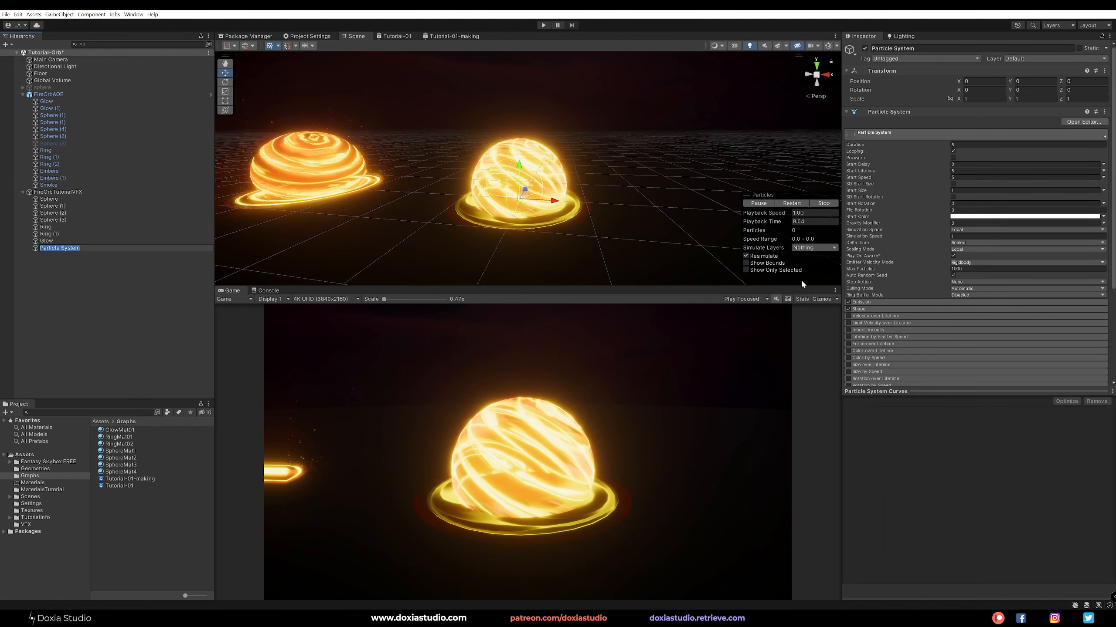
pyautogui.write('Embers')
pyautogui.press('Return')
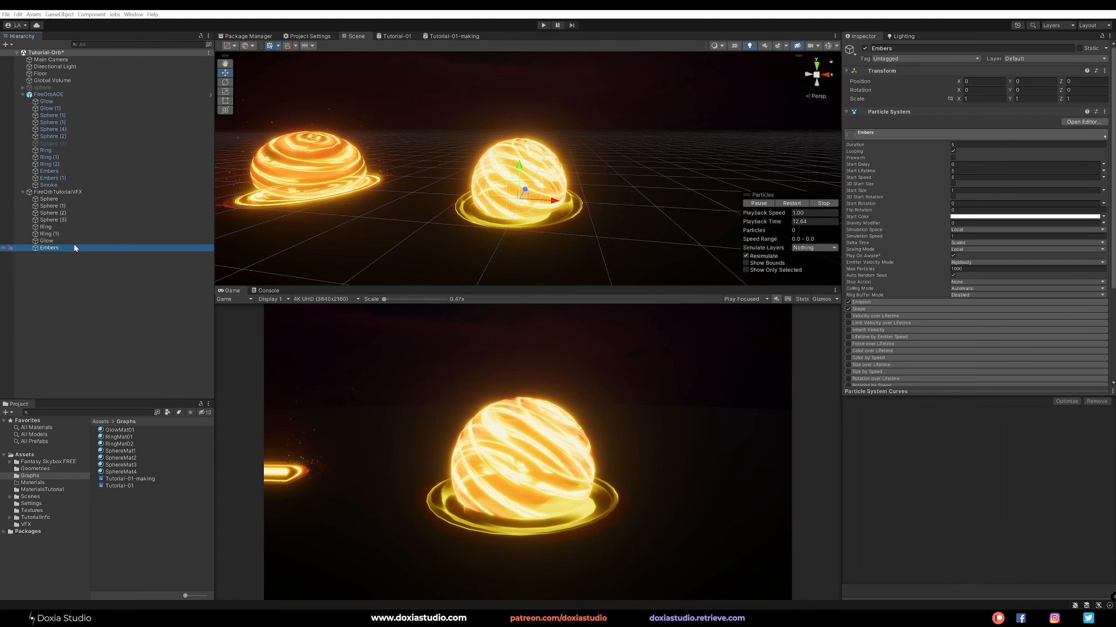
# Step: Raise Ring and Ring (1) of the tutorial orb together to about Y 0.015
pyautogui.click(72, 227)
pyautogui.keyDown('shift'); pyautogui.click(71, 233); pyautogui.keyUp('shift')
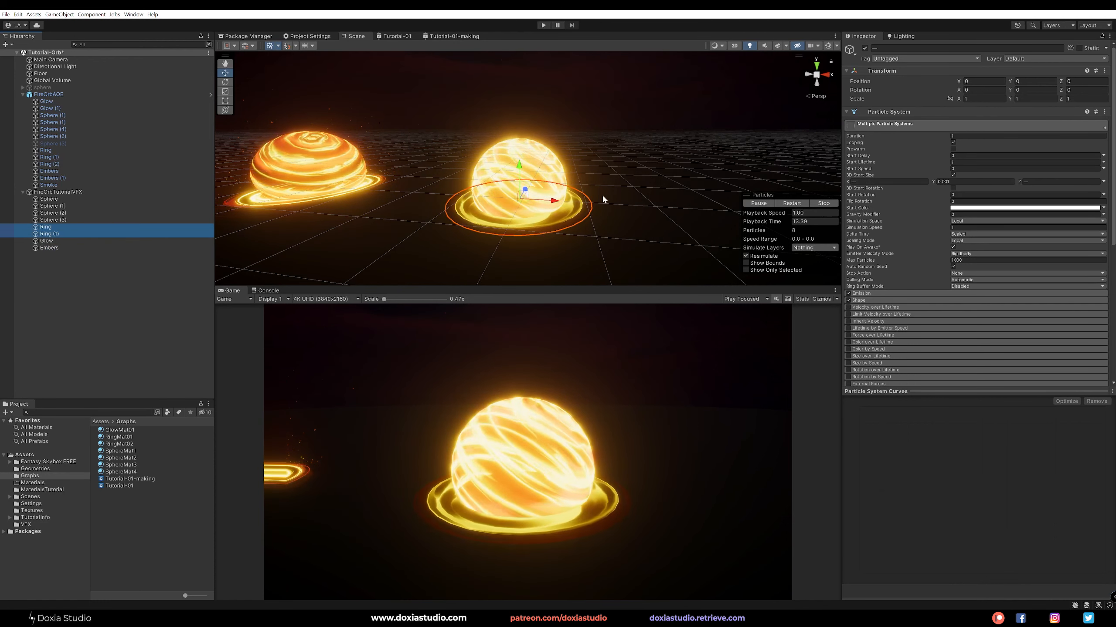
pyautogui.moveTo(519, 173); pyautogui.dragTo(519, 172)
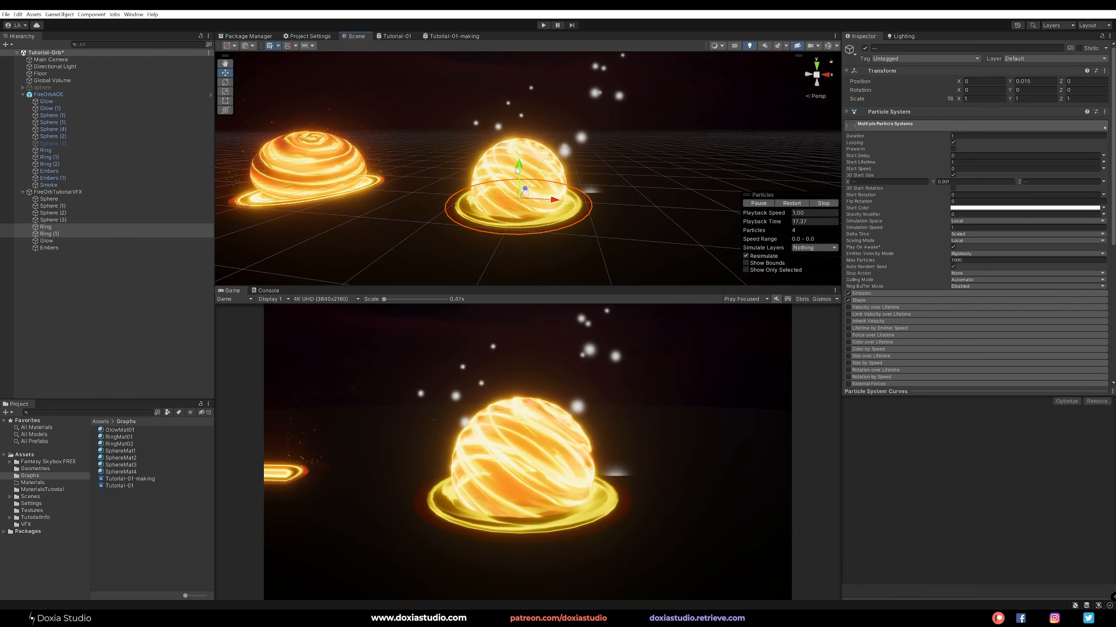
# Step: Set Embers' Start Speed to 0, and try the Sphere emission shape before switching it to Circle
pyautogui.click(101, 248)
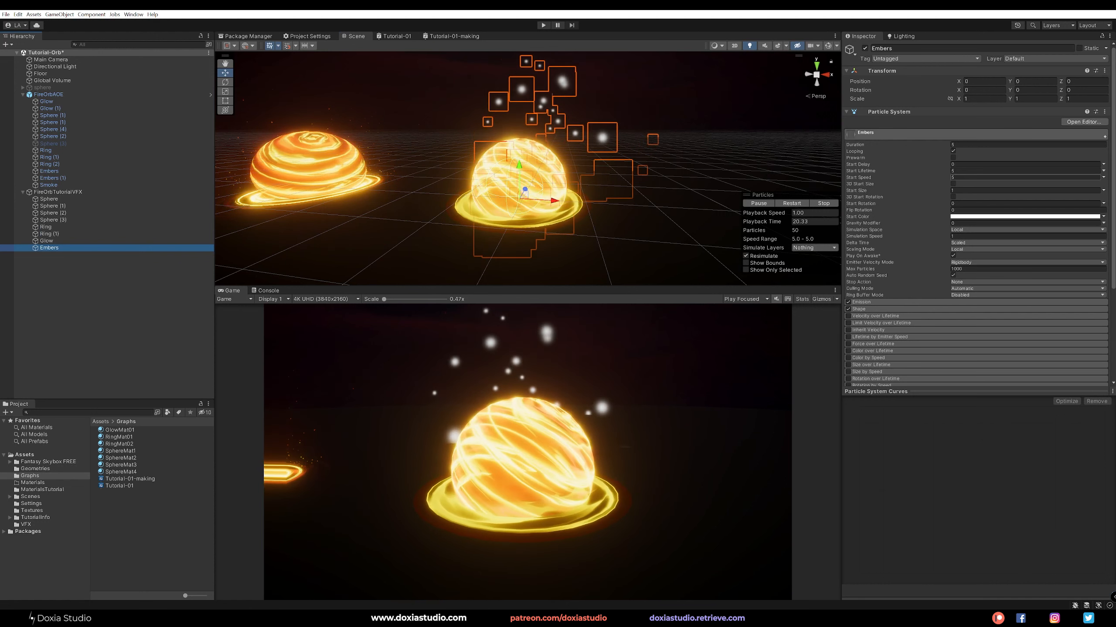
pyautogui.click(959, 177)
pyautogui.write('0')
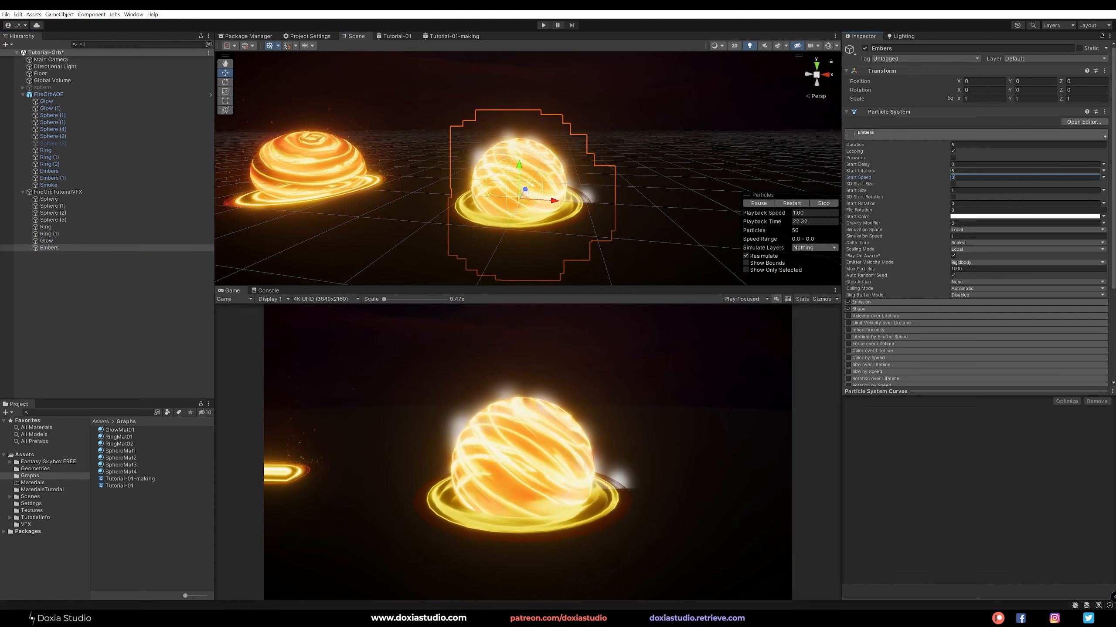
pyautogui.click(931, 309)
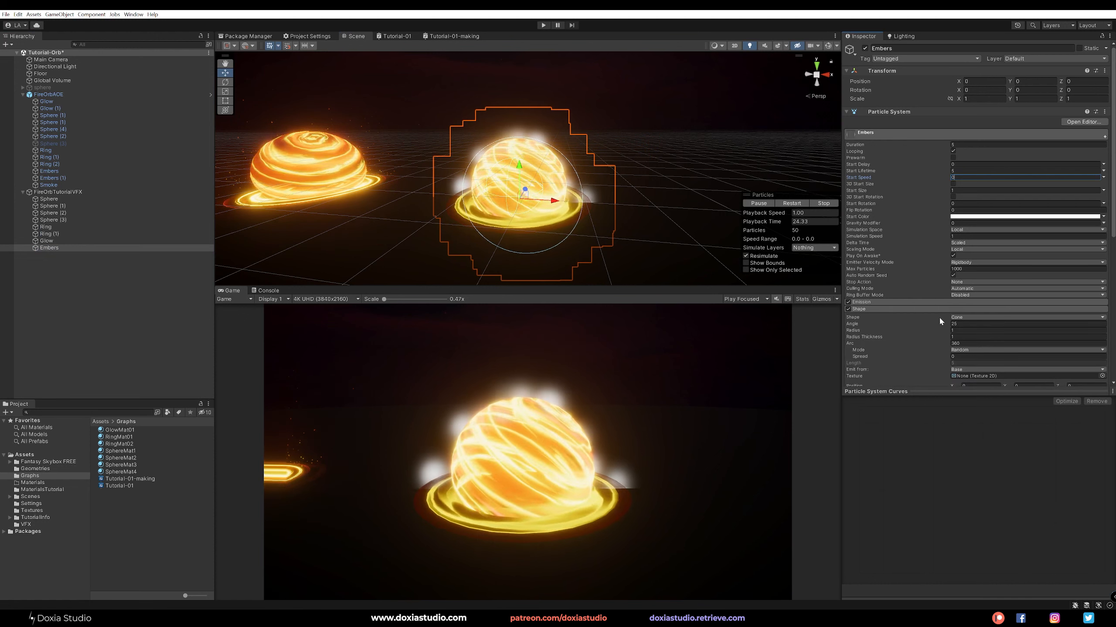
pyautogui.click(955, 317)
pyautogui.click(964, 326)
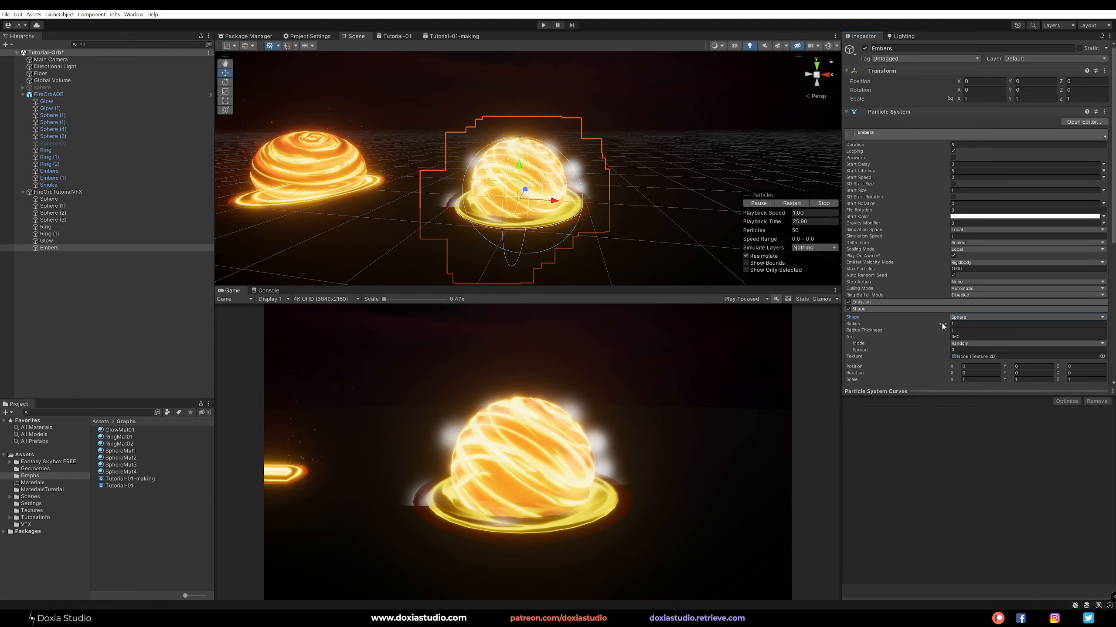
pyautogui.click(956, 318)
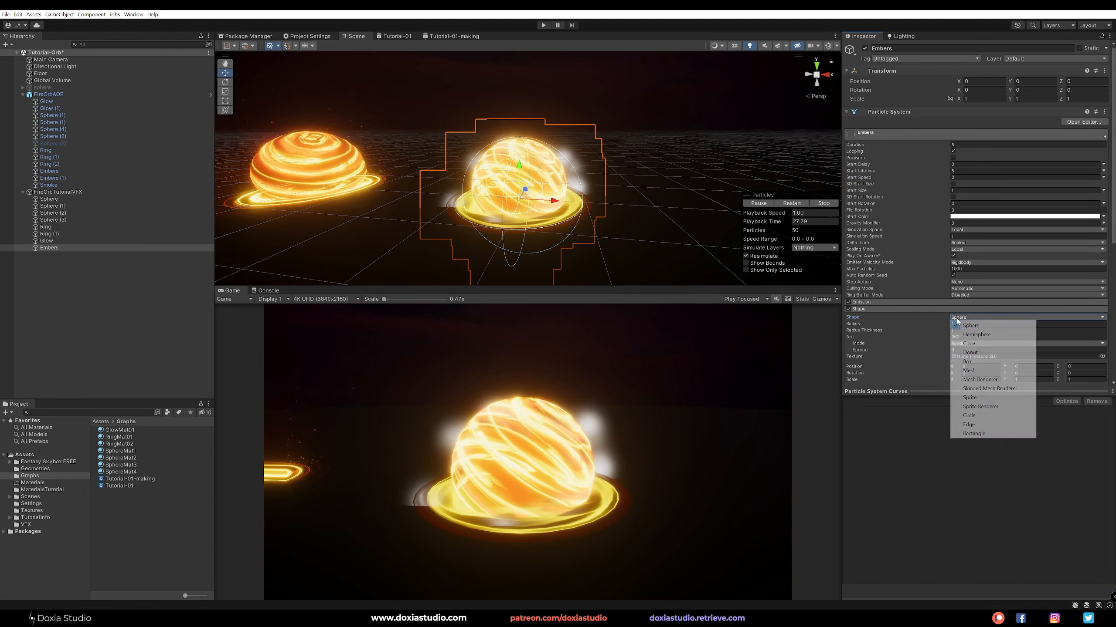
pyautogui.click(971, 415)
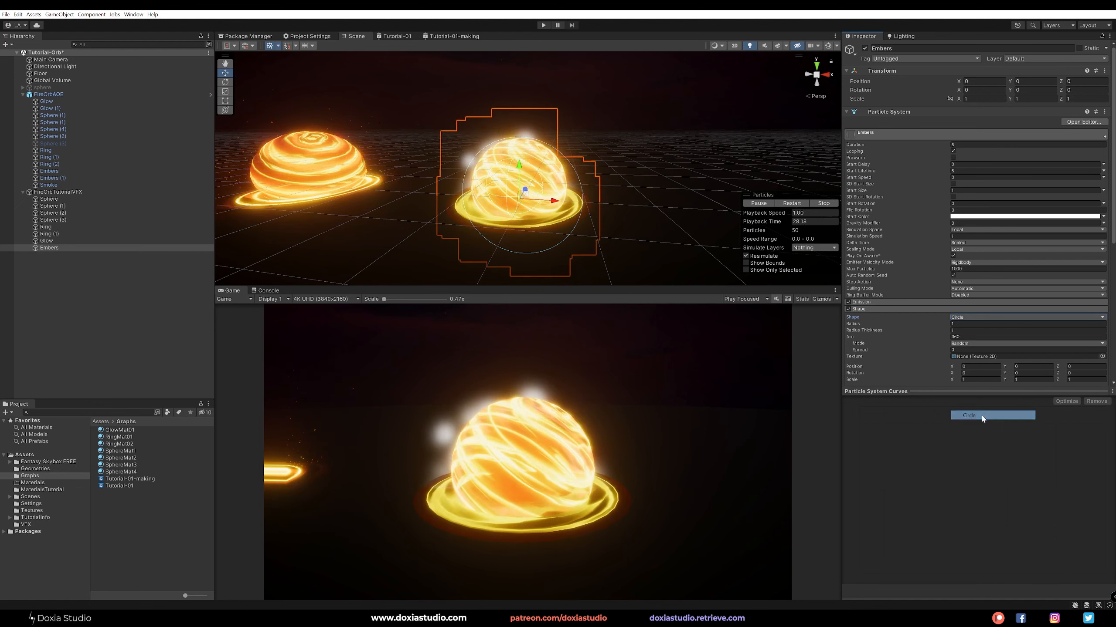
# Step: Rotate Embers' emission shape to X 90, undoing the trial rotations on the X and Y axes
pyautogui.scroll(-2, 918, 347)
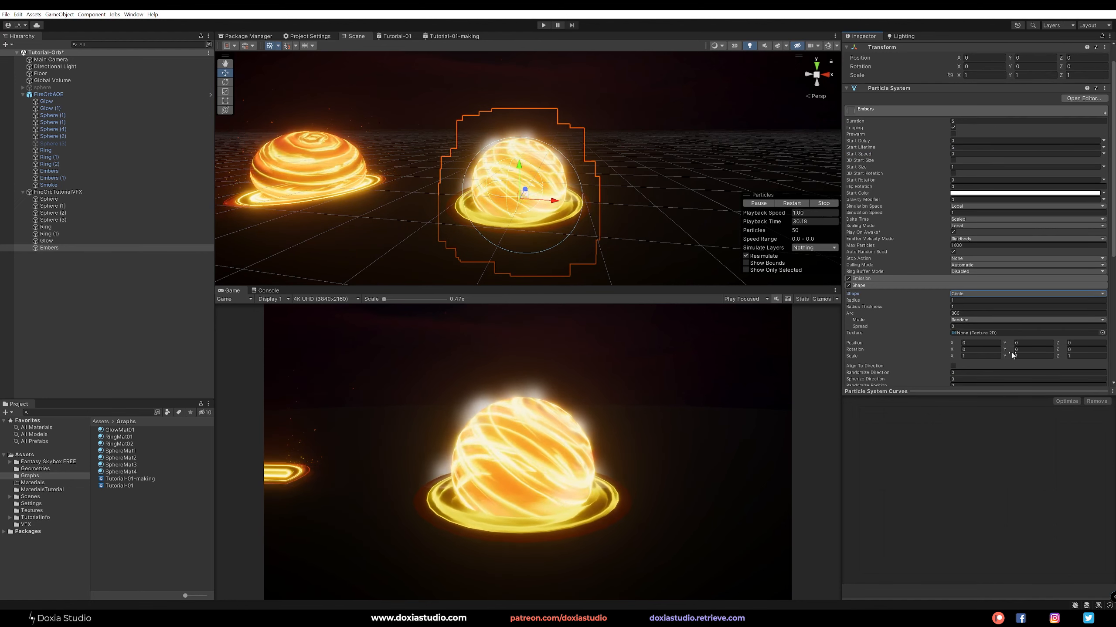
pyautogui.moveTo(1004, 349); pyautogui.dragTo(1063, 334)
pyautogui.click(952, 351)
pyautogui.moveTo(954, 353); pyautogui.dragTo(1085, 345)
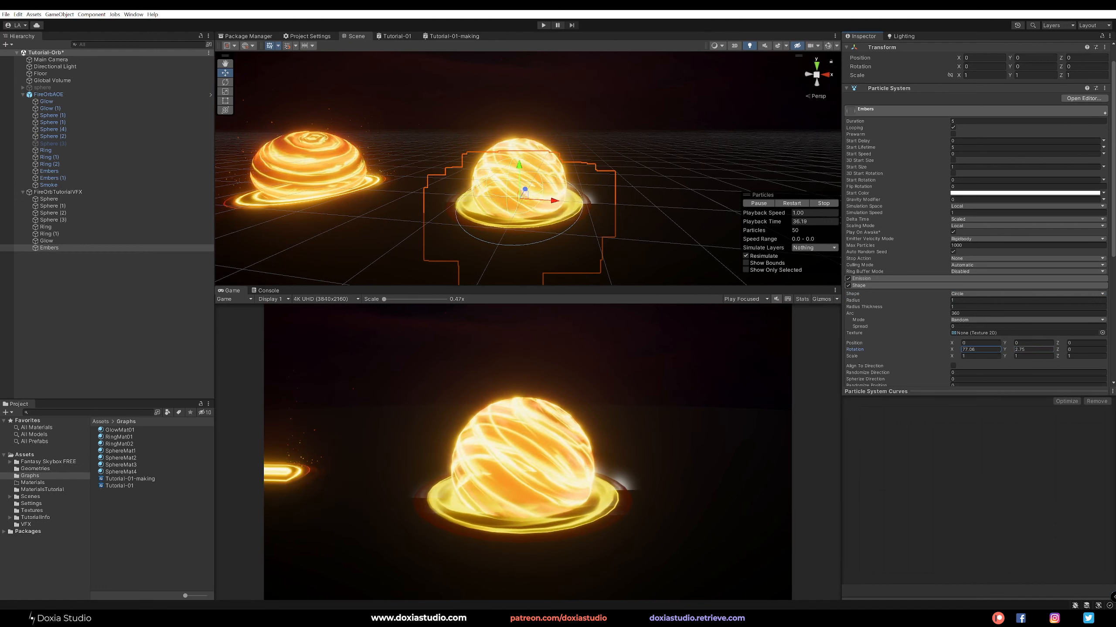
pyautogui.click(978, 349)
pyautogui.hotkey('ctrl', 'z')
pyautogui.hotkey('ctrl', 'z')
pyautogui.write('90')
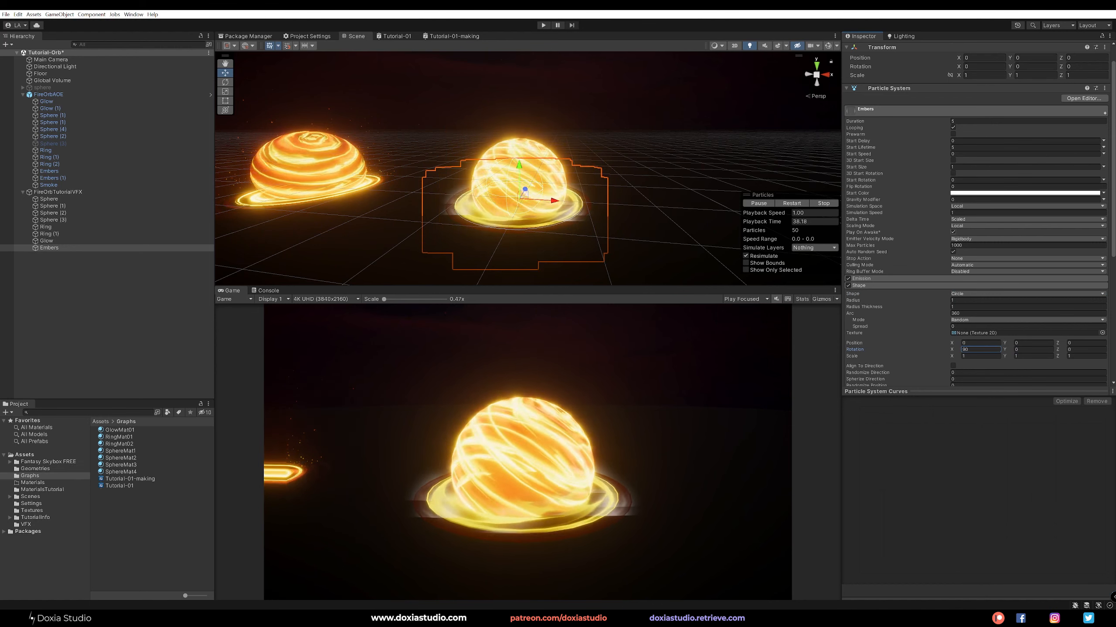
# Step: Set Embers' Start Speed to 1 and try a shape X rotation of -90 before returning it to 90
pyautogui.click(961, 155)
pyautogui.write('1')
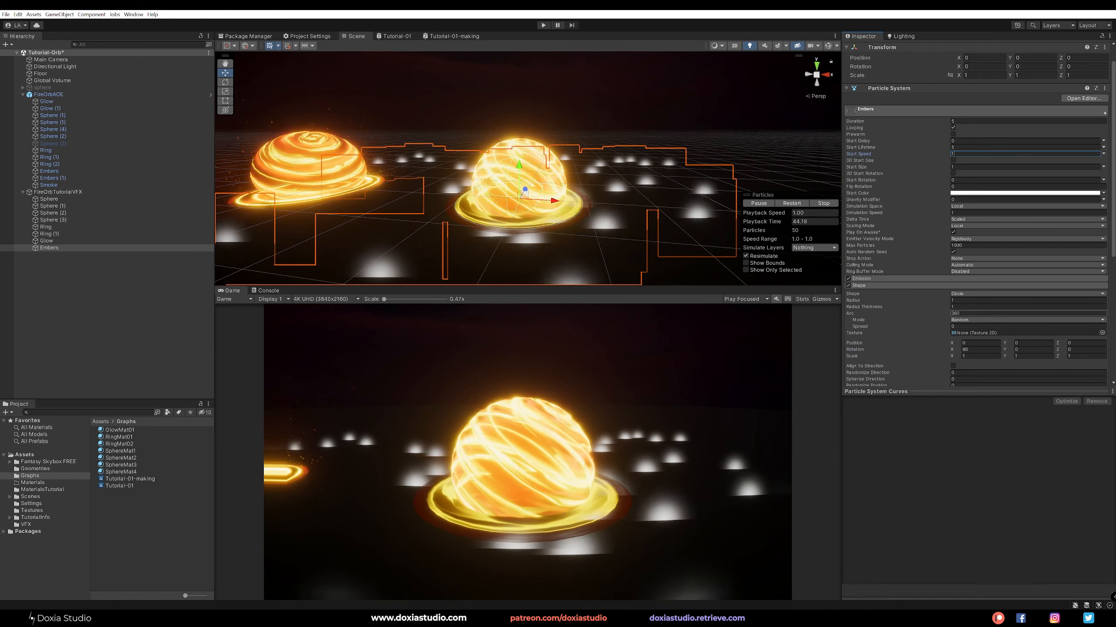
pyautogui.click(951, 349)
pyautogui.write('-90')
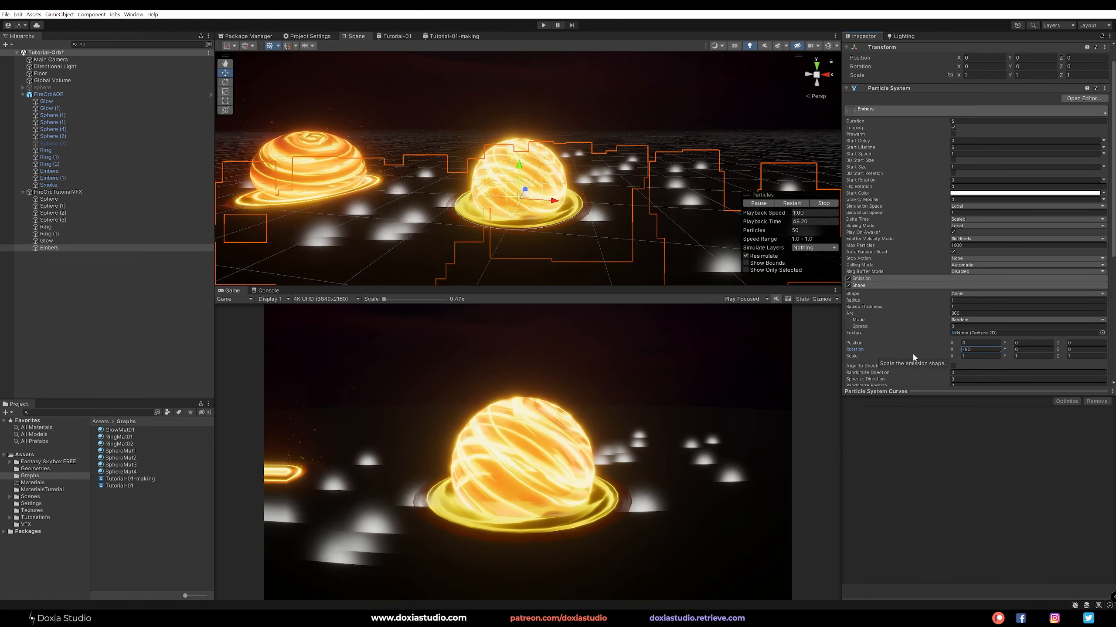
pyautogui.click(949, 349)
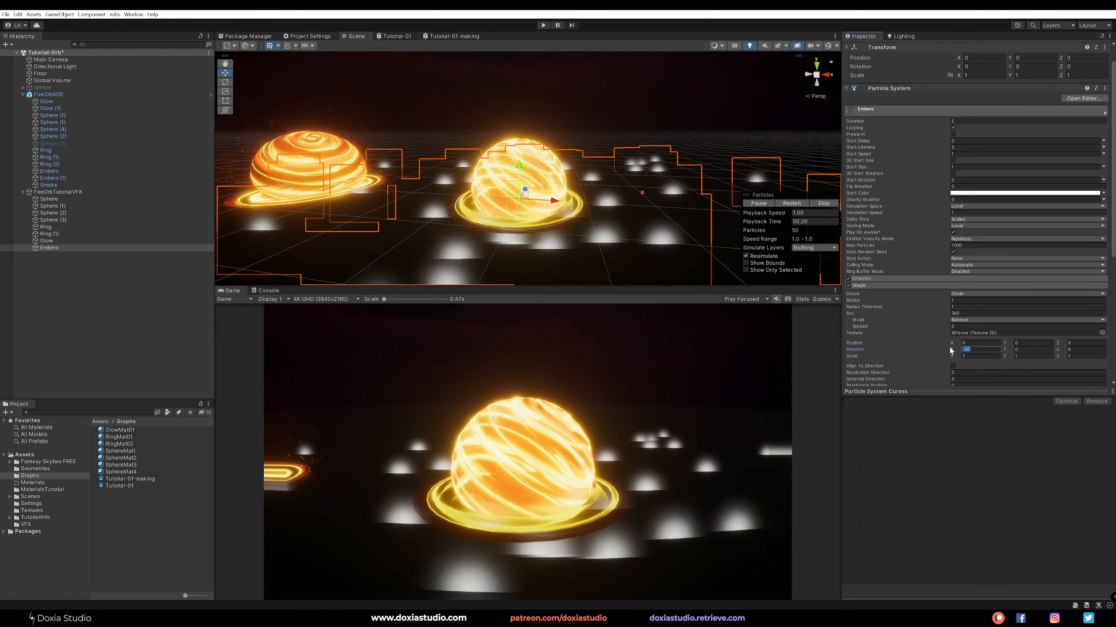
pyautogui.write('90')
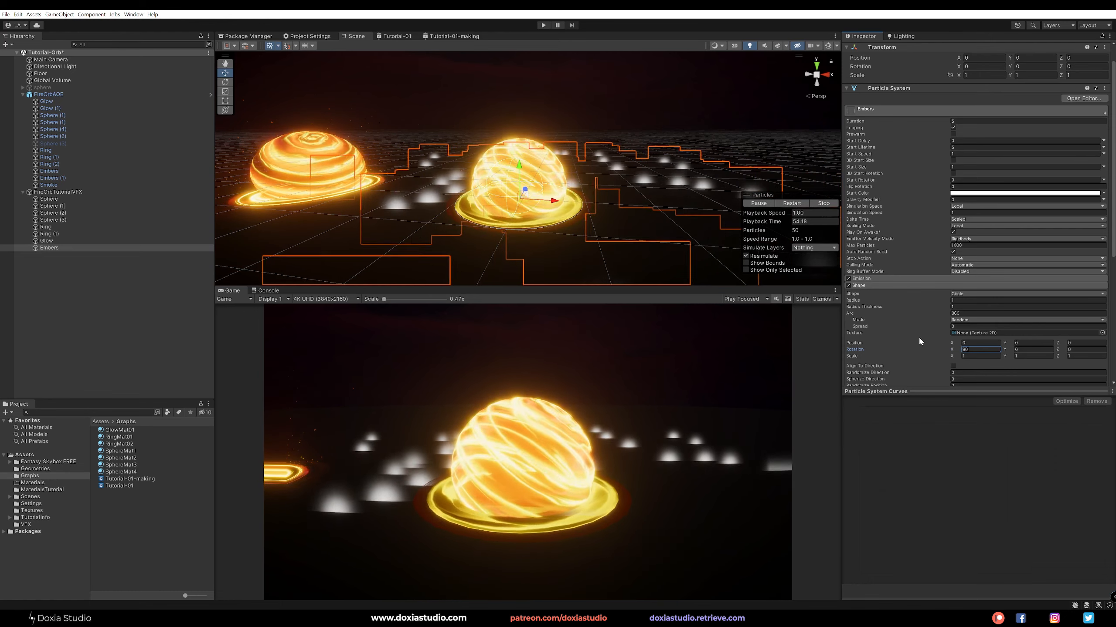
# Step: Set Embers' shape radius to about 0.73 and Start Speed to random between two constants 0.1 and 0.5, and restart the particles
pyautogui.moveTo(946, 300); pyautogui.dragTo(939, 299)
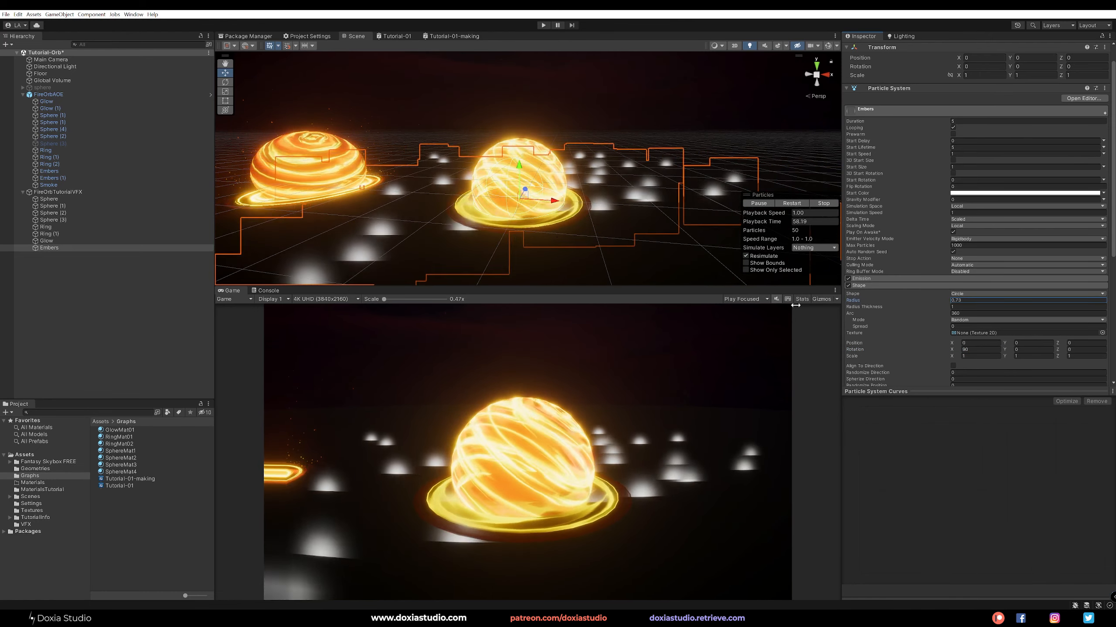
pyautogui.keyDown('alt'); pyautogui.moveTo(525, 192); pyautogui.dragTo(565, 216); pyautogui.keyUp('alt')
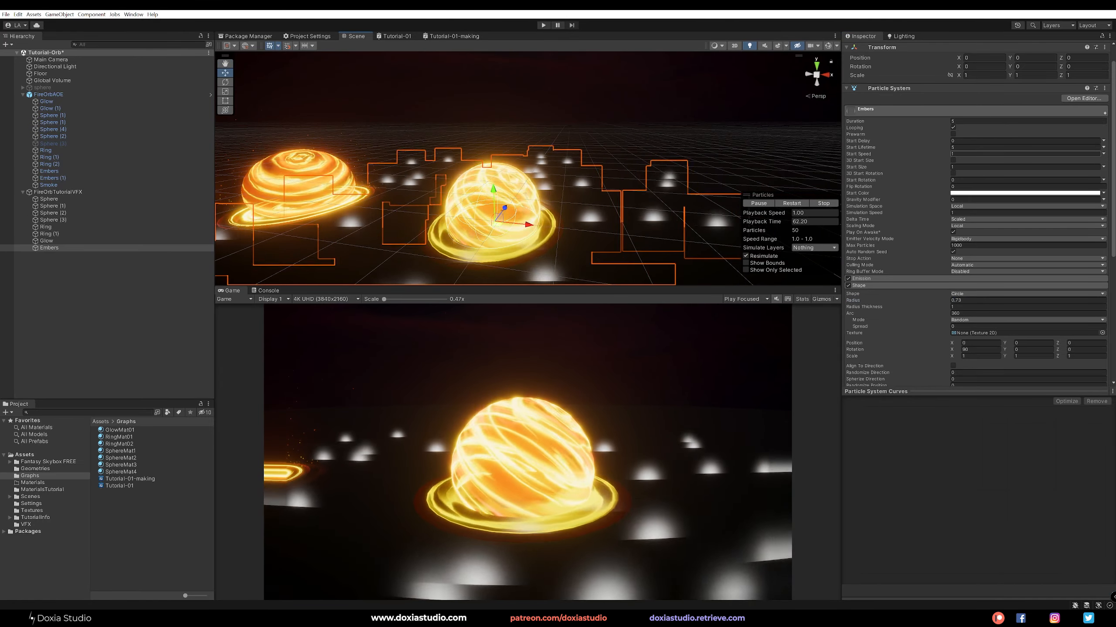
pyautogui.click(1103, 154)
pyautogui.click(1082, 180)
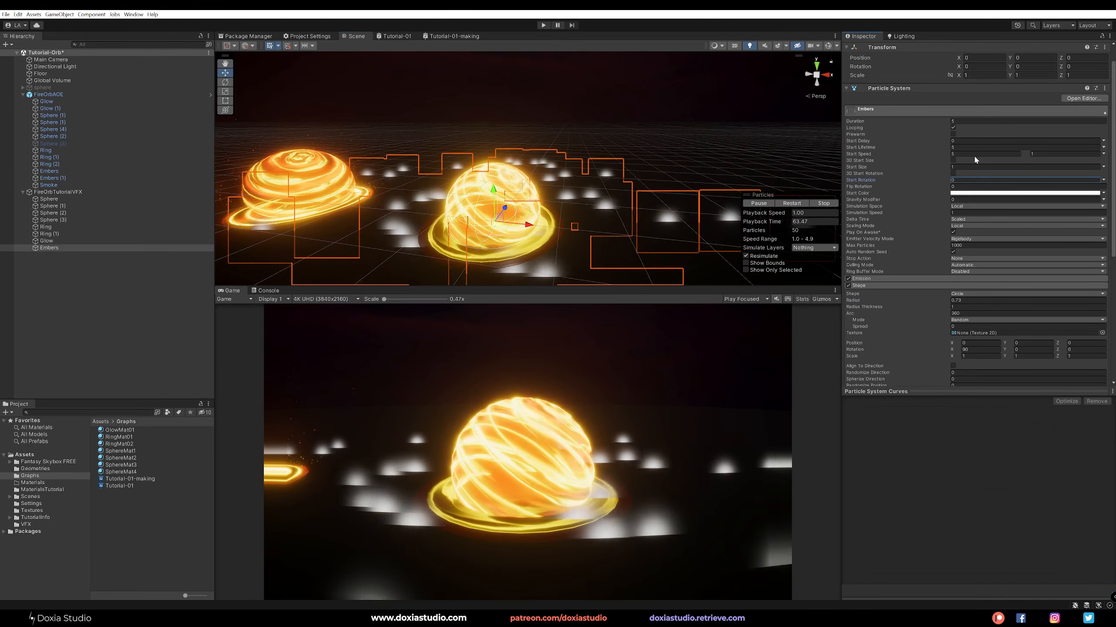
pyautogui.moveTo(959, 154); pyautogui.dragTo(941, 154)
pyautogui.write('0.1')
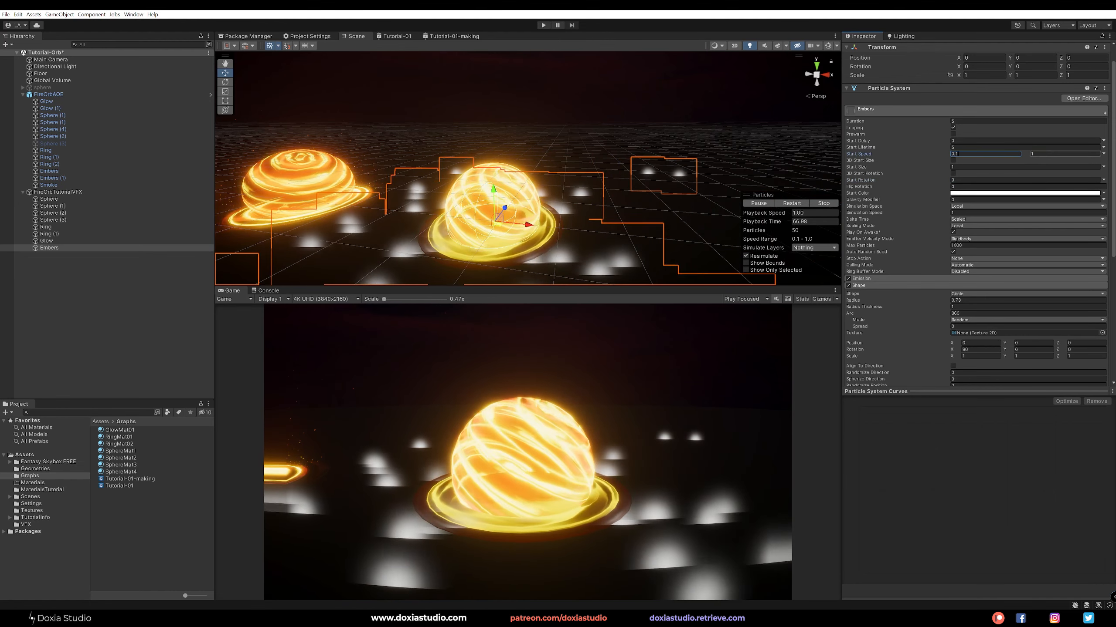
pyautogui.press('Tab')
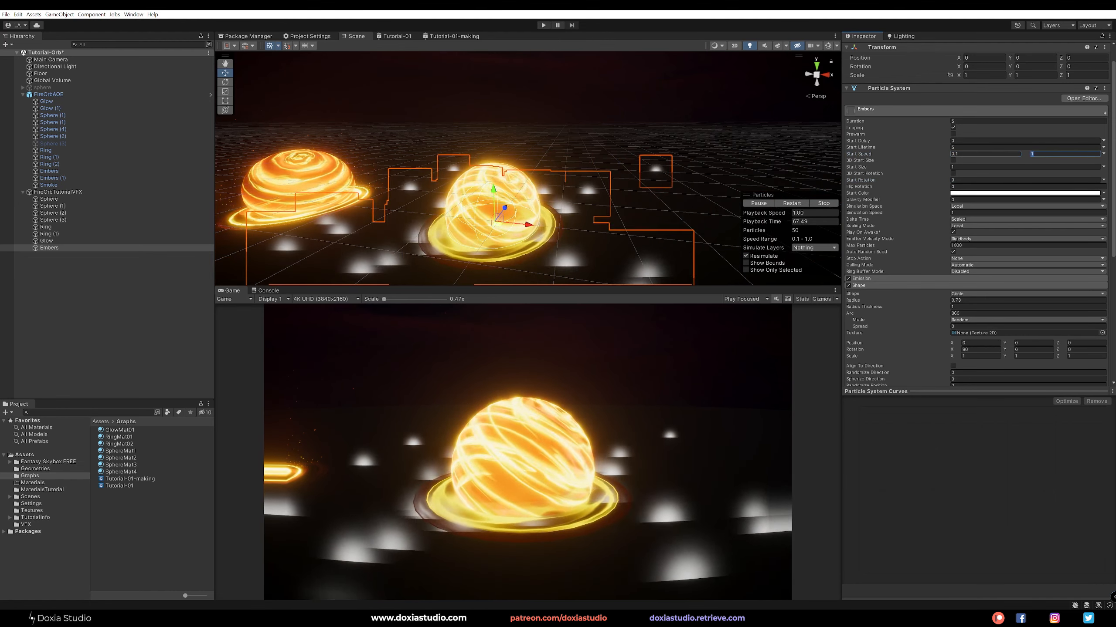
pyautogui.write('0.5')
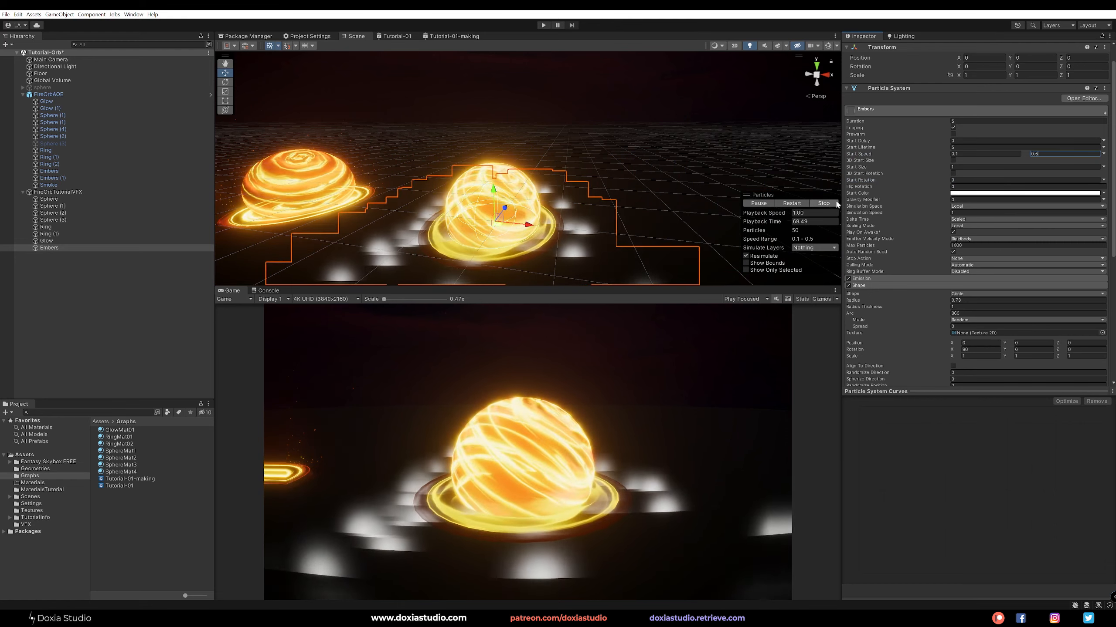
pyautogui.click(792, 203)
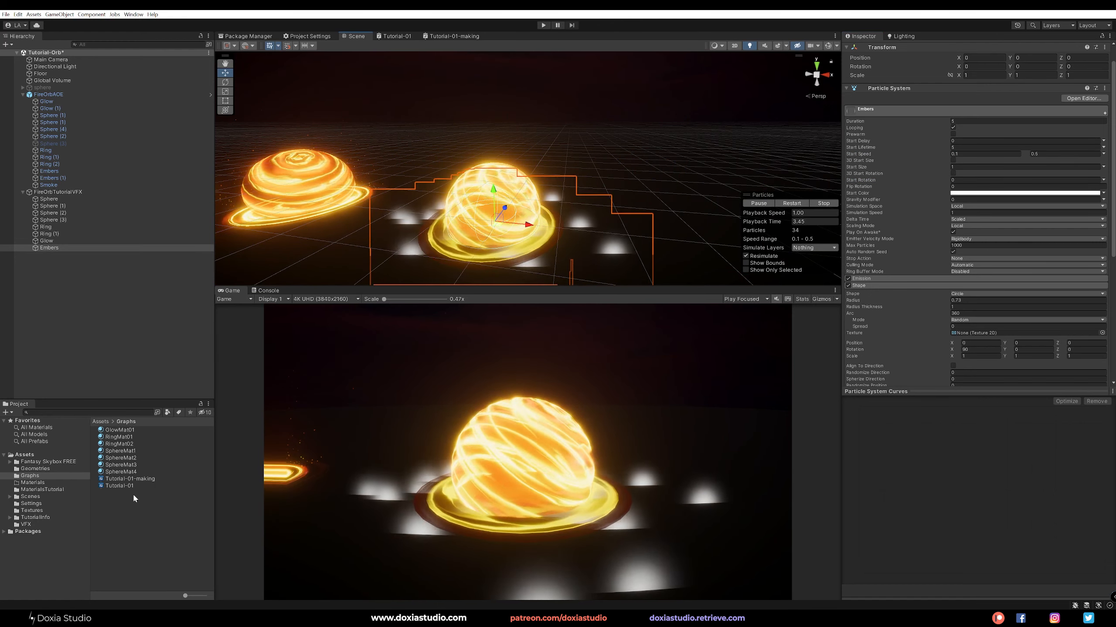
# Step: Create a new material in the Graphs folder and name it Embers
pyautogui.rightClick(120, 511)
pyautogui.moveTo(176, 309)
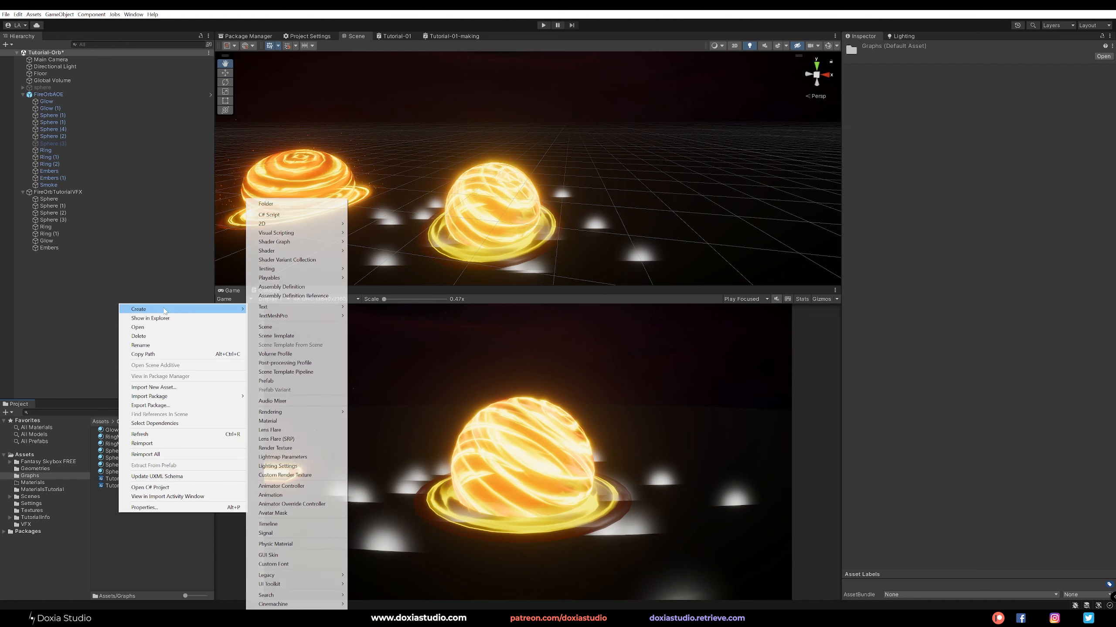
pyautogui.click(288, 421)
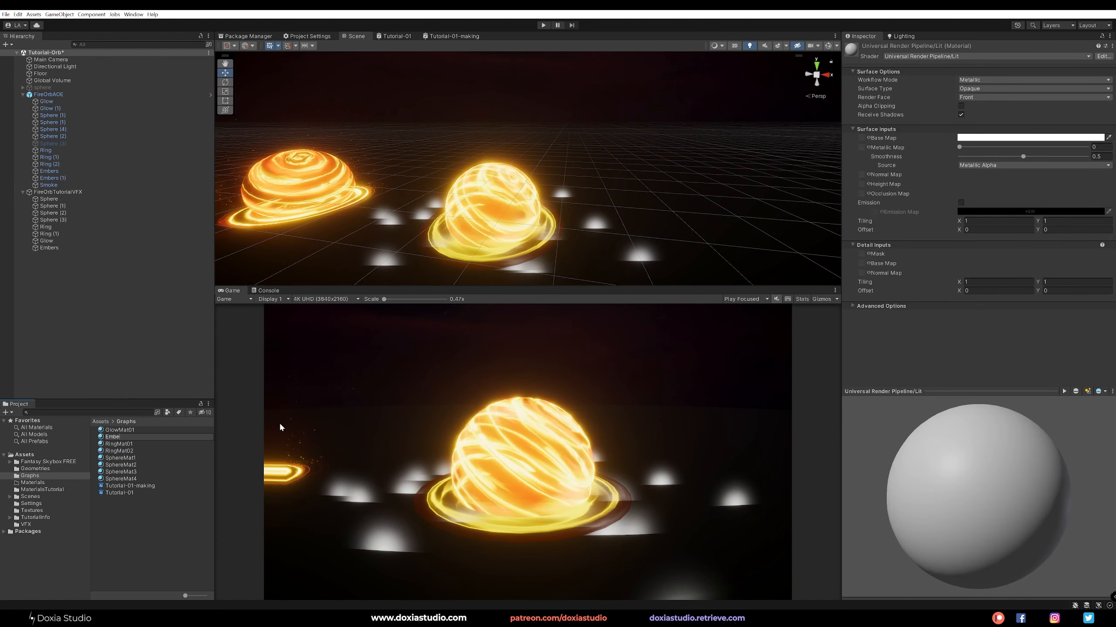
pyautogui.press('Return')
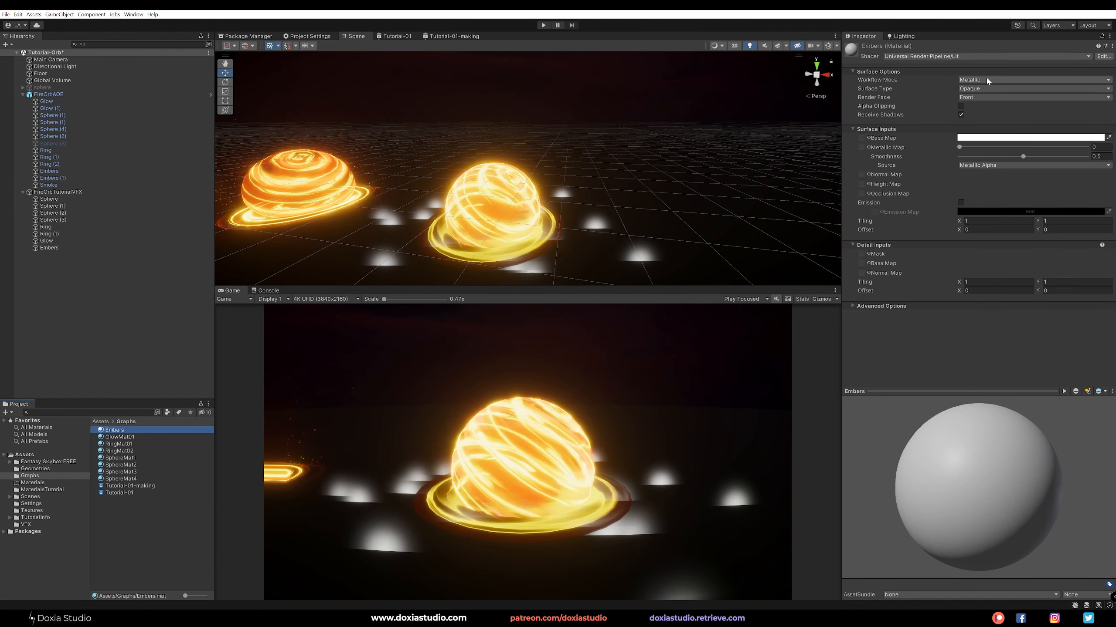
# Step: Give the Embers material the Universal Render Pipeline Particles/Unlit shader, a Transparent surface type and a round glow texture as Base Map
pyautogui.click(978, 56)
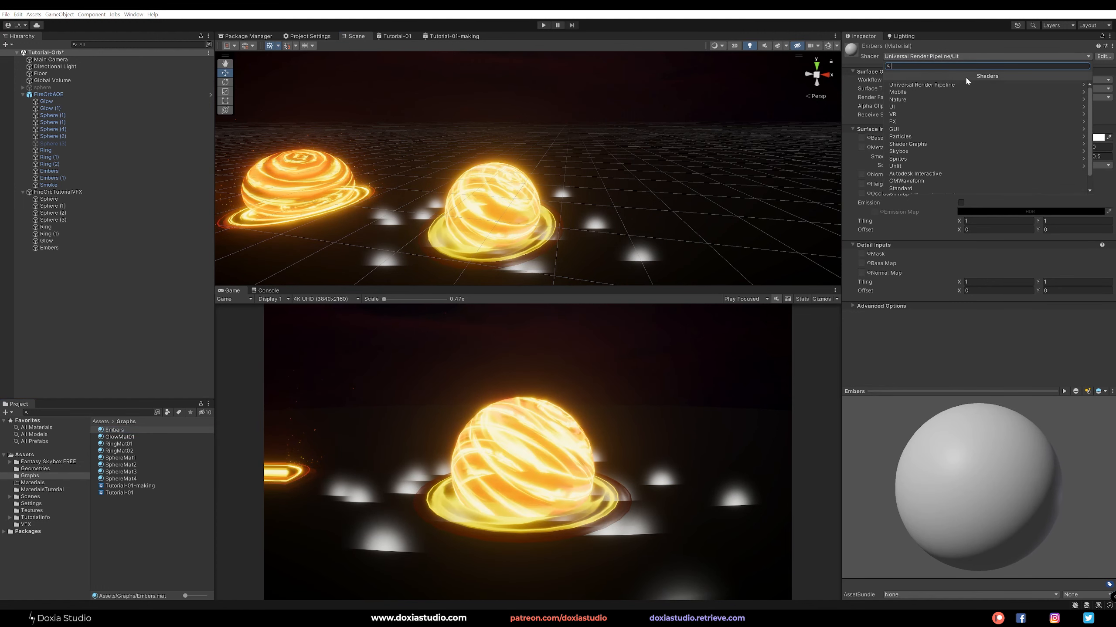
pyautogui.click(941, 86)
pyautogui.click(927, 114)
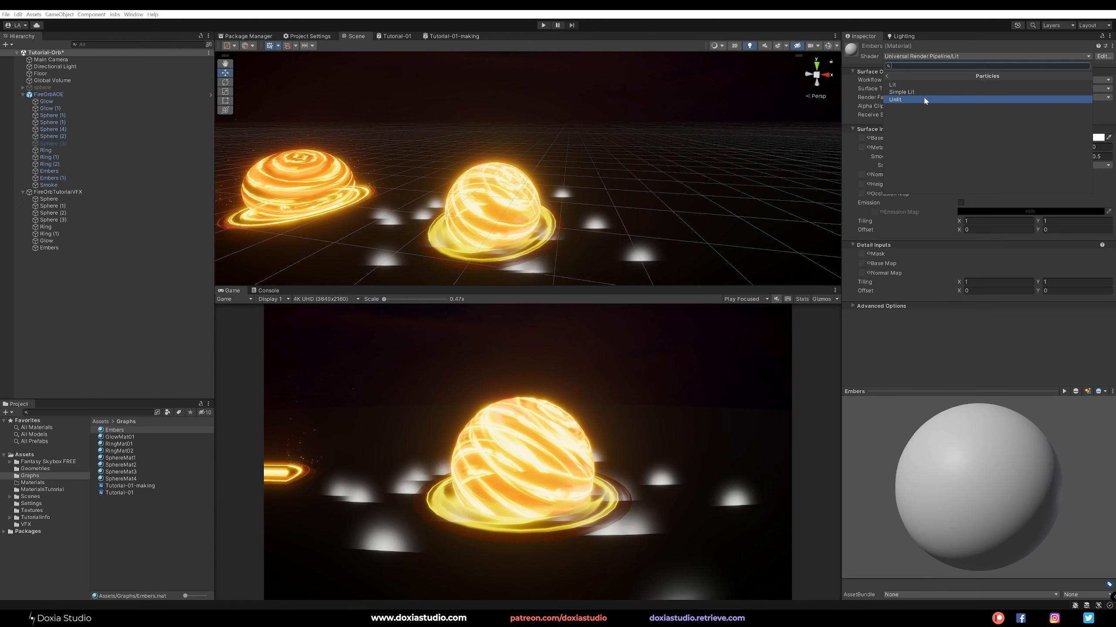
pyautogui.click(923, 99)
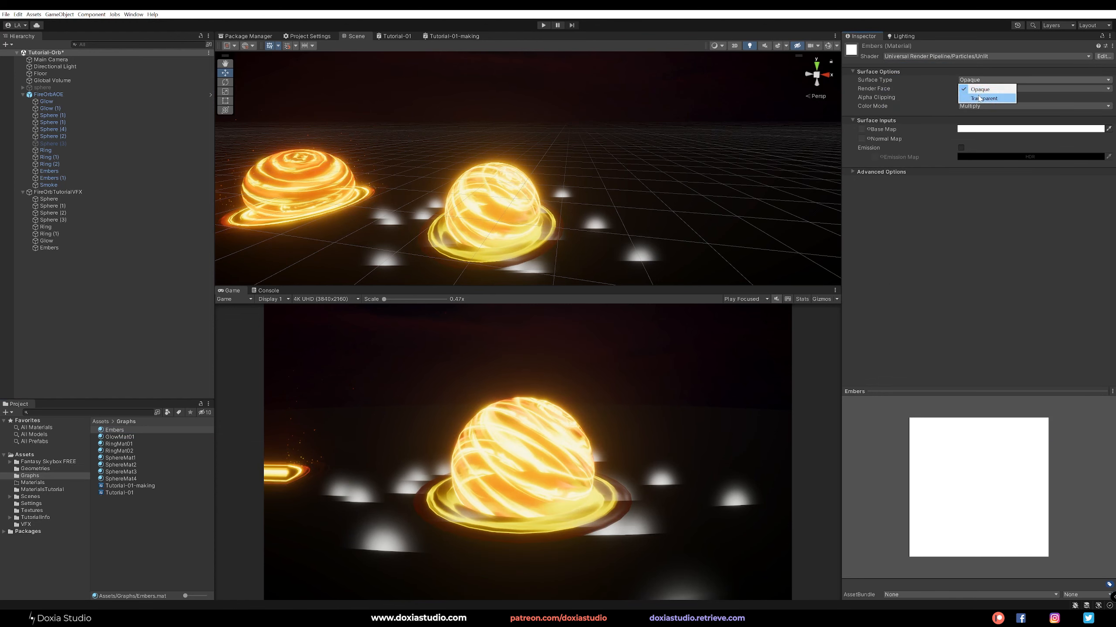
pyautogui.click(979, 98)
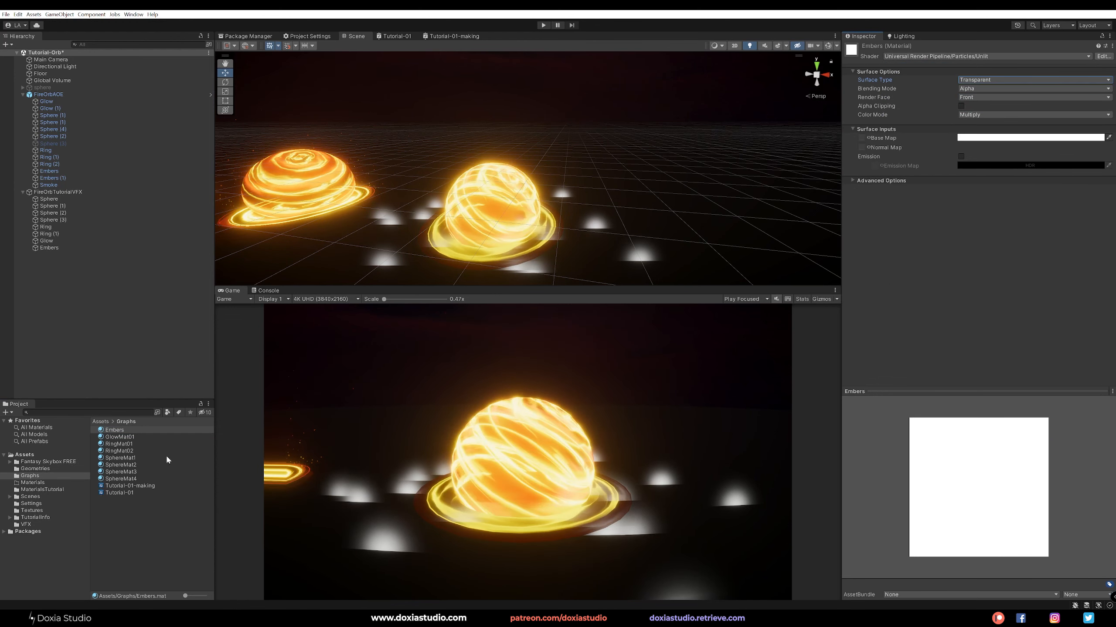
pyautogui.click(32, 511)
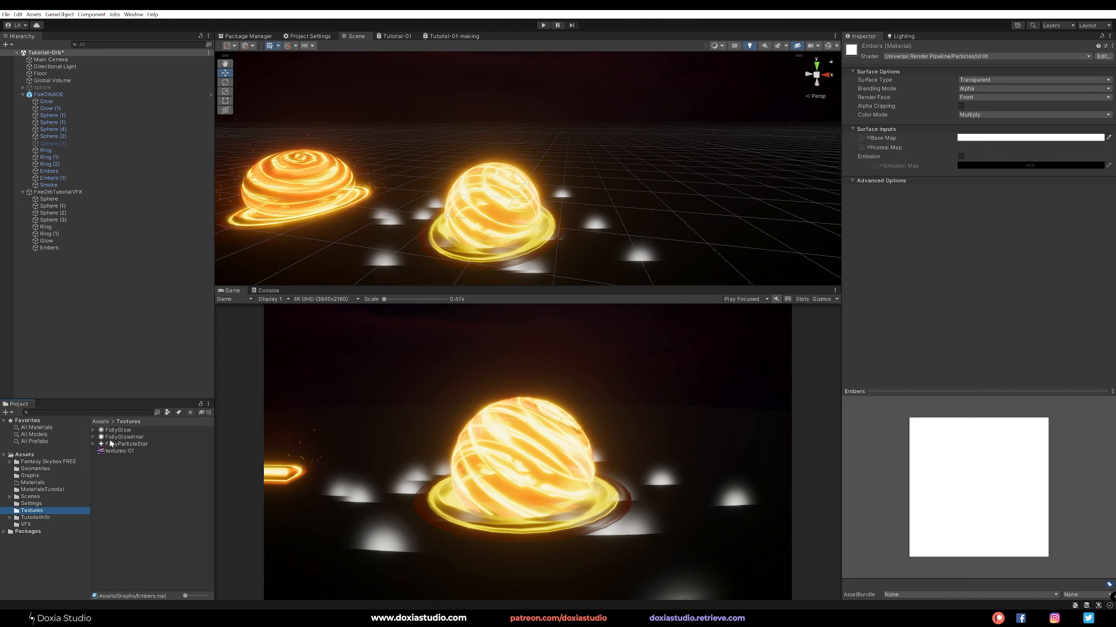
pyautogui.moveTo(866, 139); pyautogui.dragTo(862, 138)
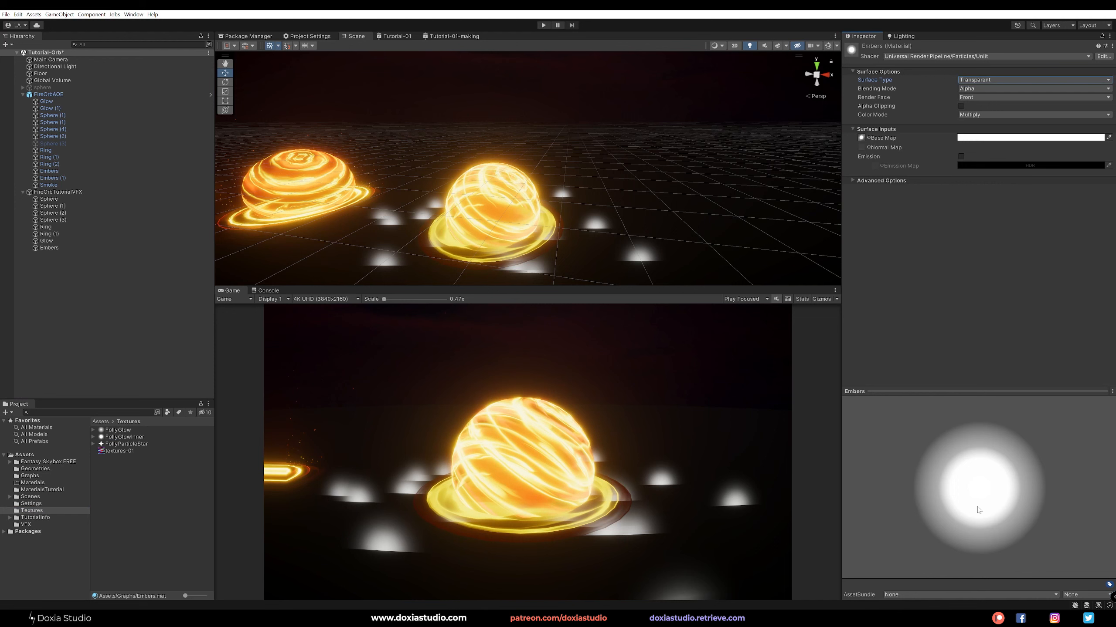
# Step: Assign EmbersMat from the MaterialsTutorial folder as the material of the Embers particle renderer
pyautogui.click(43, 489)
pyautogui.scroll(-10, 899, 321)
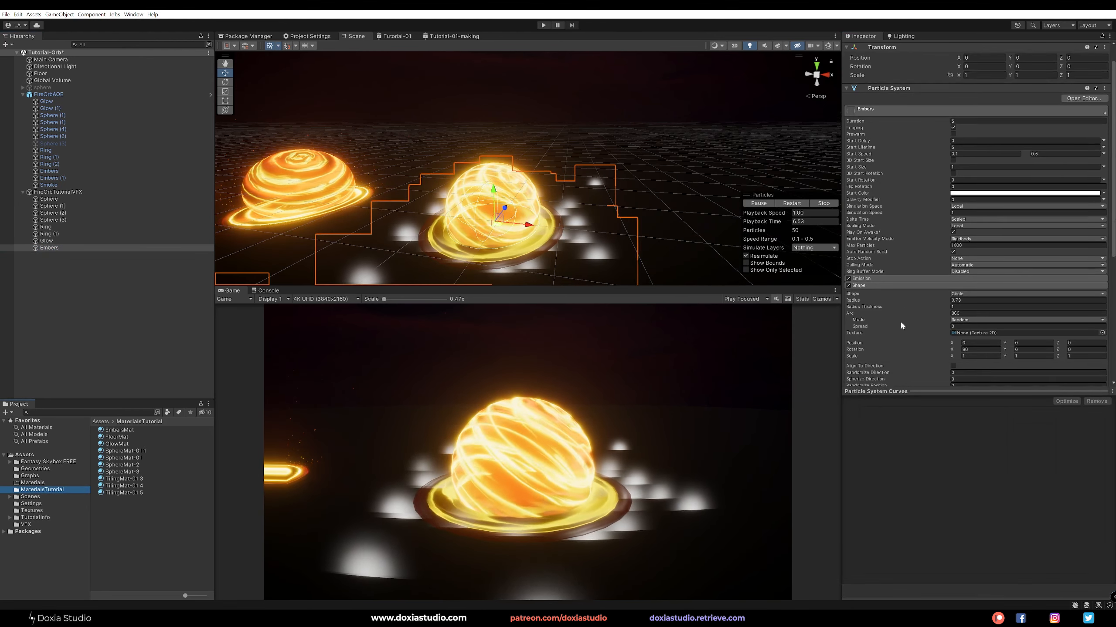
pyautogui.scroll(-5, 897, 330)
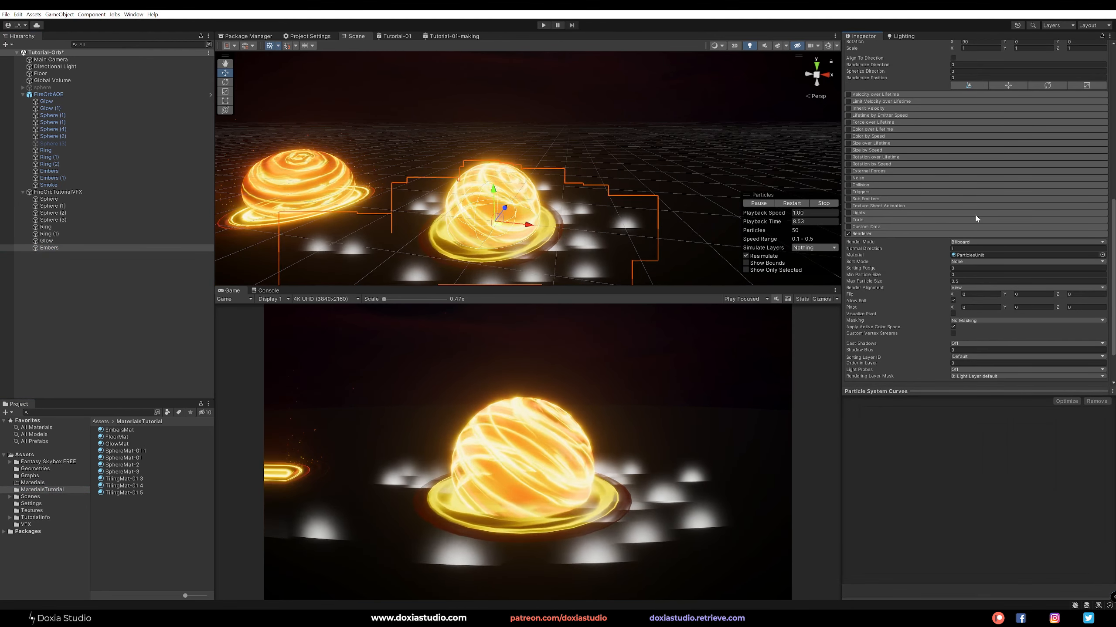
pyautogui.moveTo(117, 430); pyautogui.dragTo(982, 207)
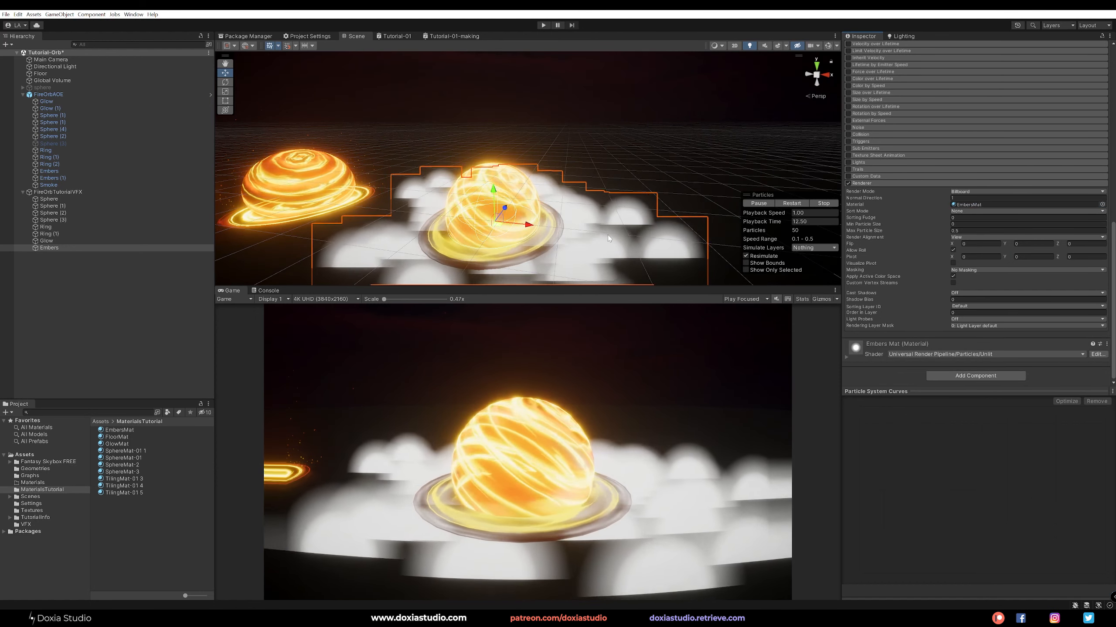
# Step: Set Embers' Start Size to random between two constants, 0.1 and 0.5
pyautogui.scroll(15, 910, 198)
pyautogui.scroll(3, 910, 197)
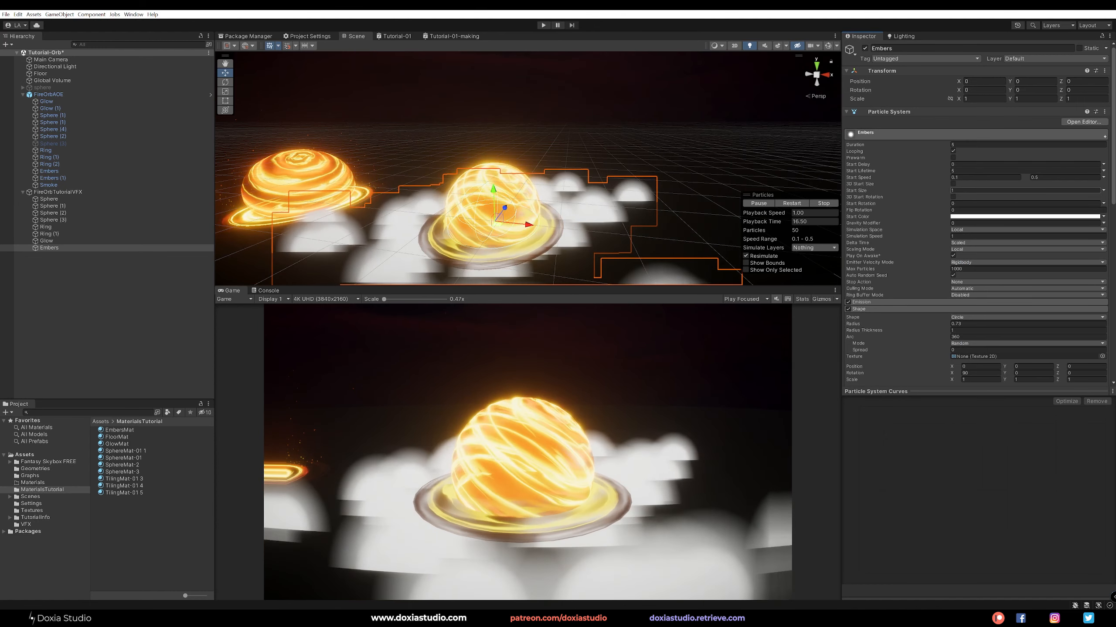
pyautogui.click(1102, 190)
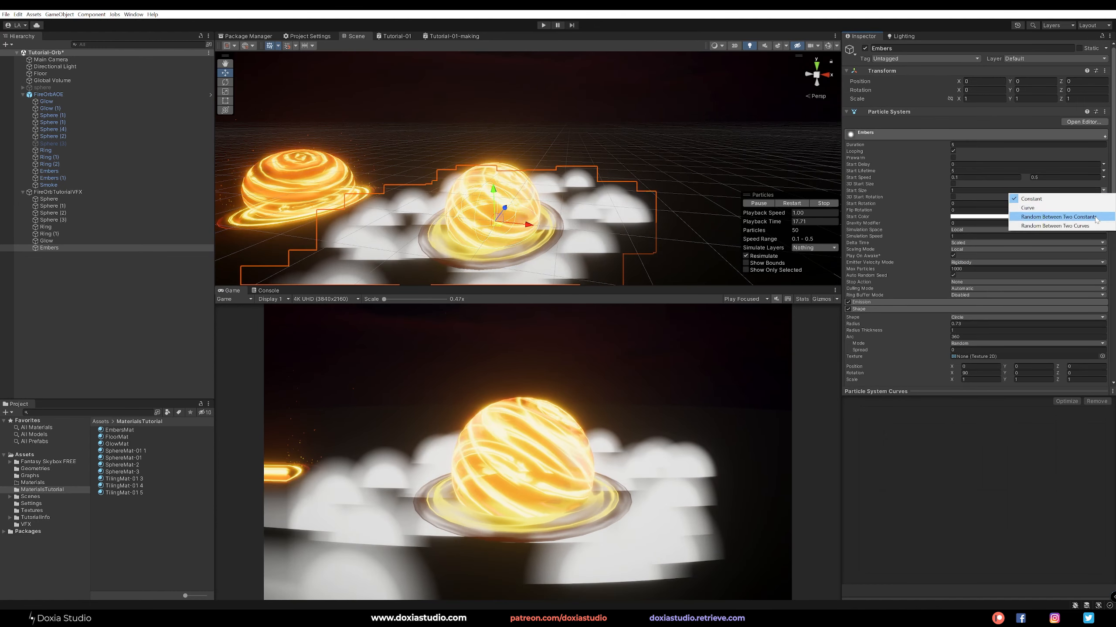
pyautogui.click(1058, 216)
pyautogui.click(984, 191)
pyautogui.write('0.1')
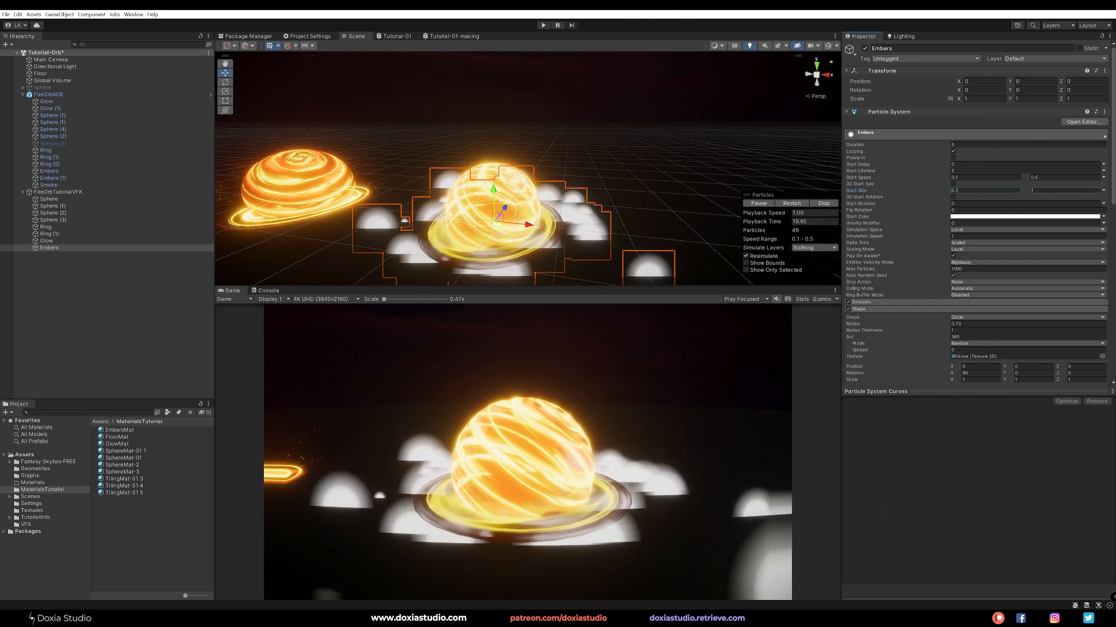
pyautogui.click(1063, 191)
pyautogui.write('0.5')
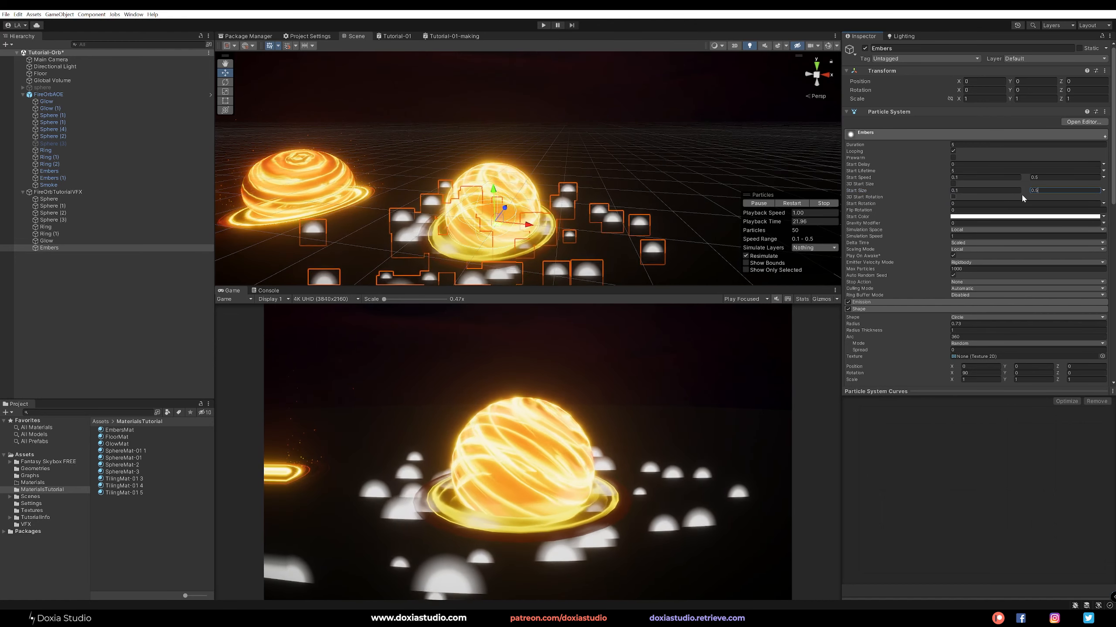
# Step: Enable Prewarm on Embers and reduce its Start Size range to 0.01 and 0.05
pyautogui.write('.1')
pyautogui.click(1019, 191)
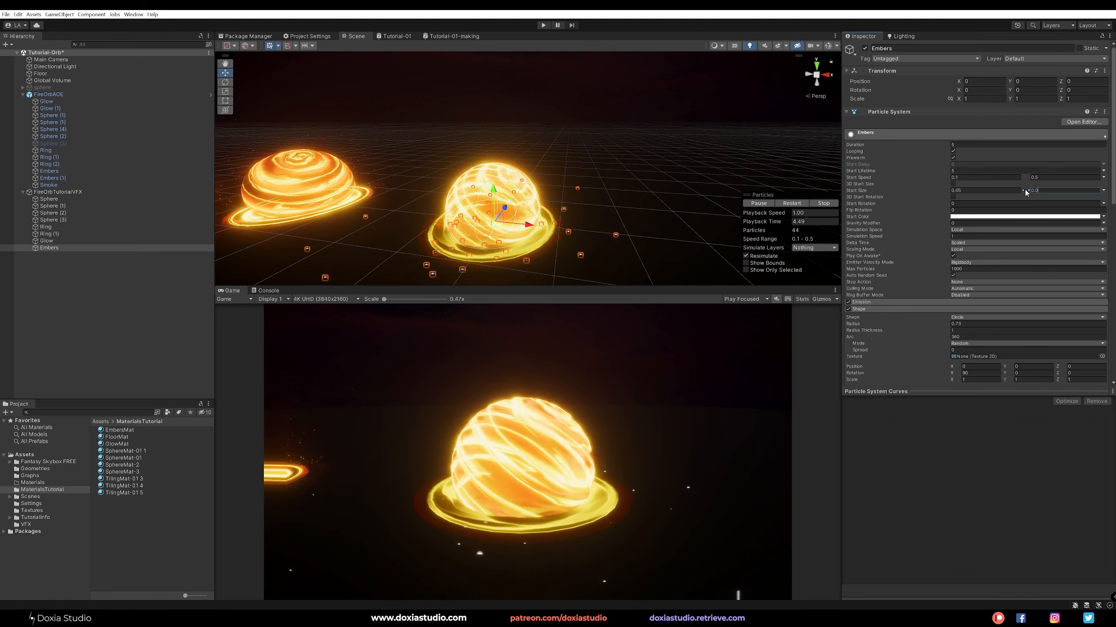
pyautogui.write('.0')
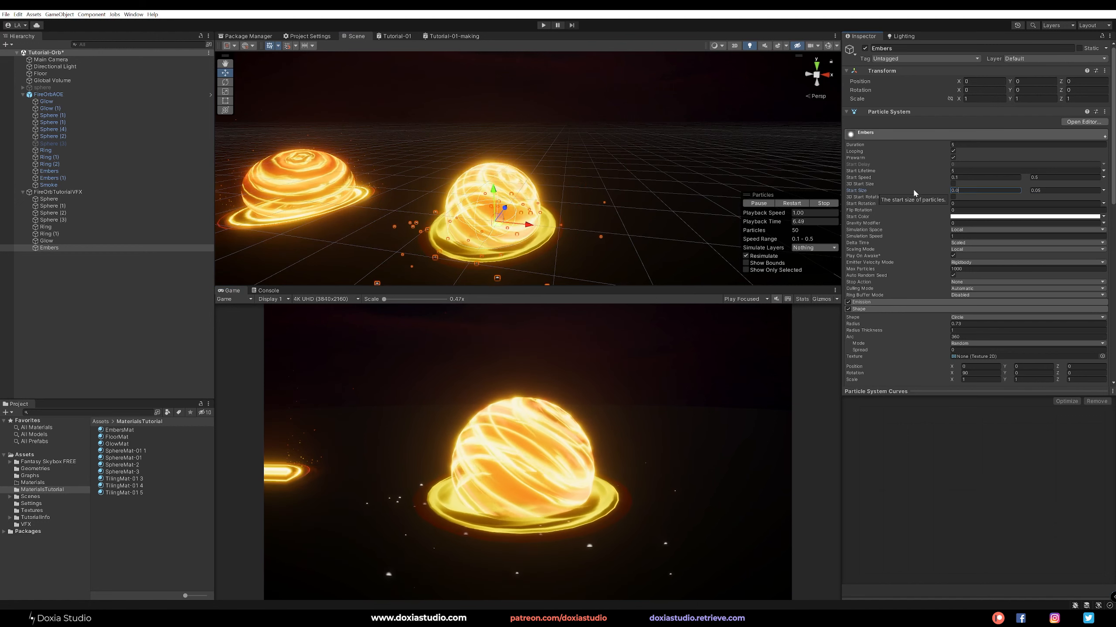
pyautogui.write('1')
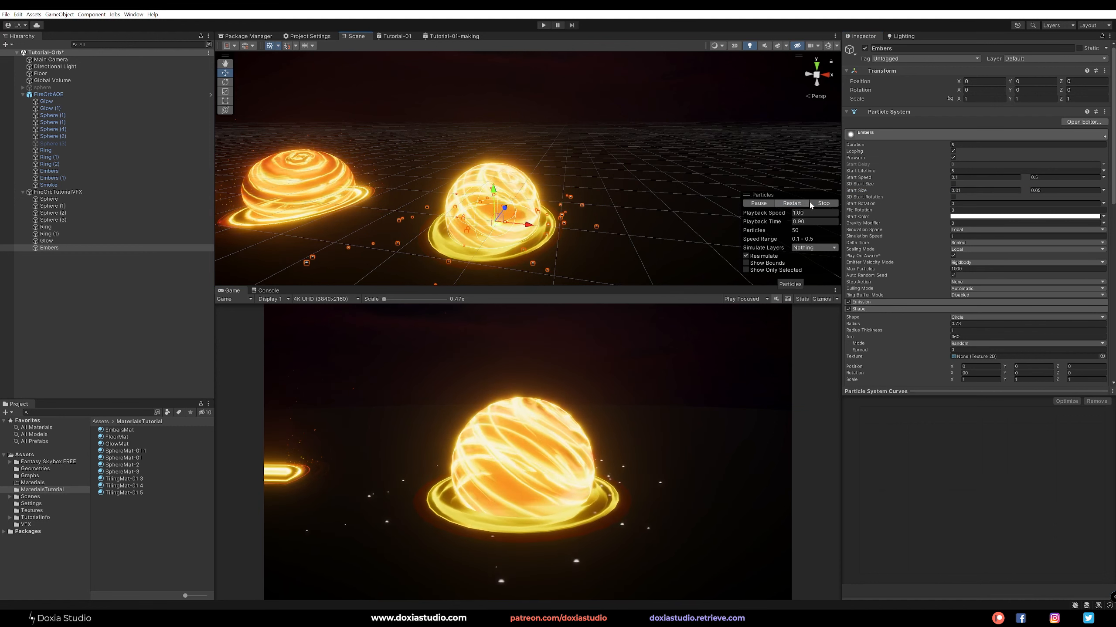
# Step: Set Embers' Start Lifetime to random between two constants, 2 and 5, and its emission Rate over Time to 100
pyautogui.click(1103, 170)
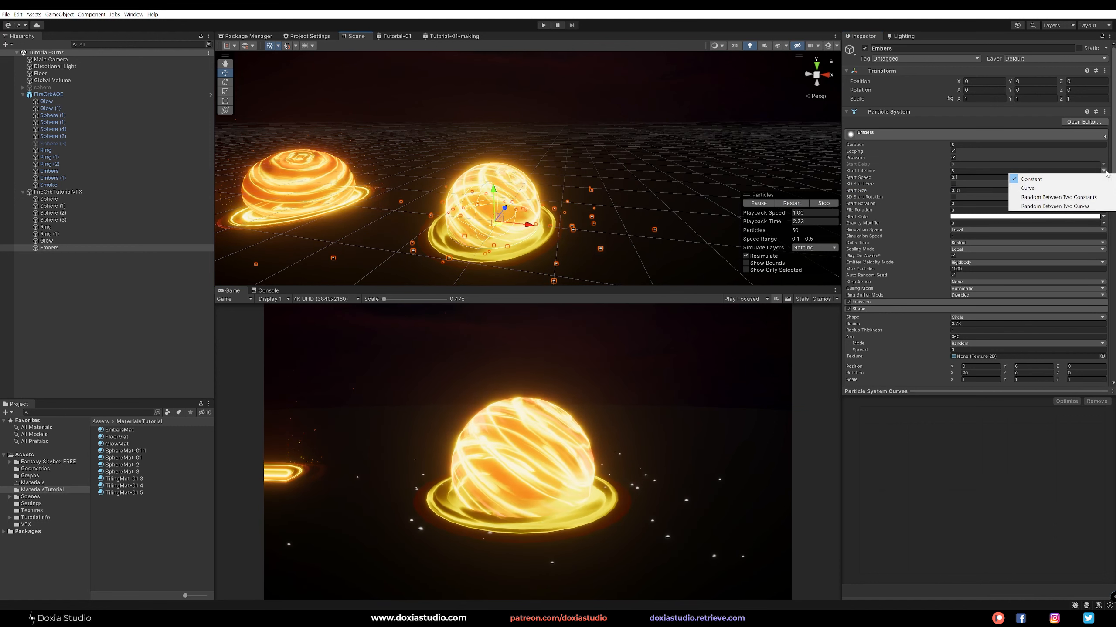
pyautogui.click(1083, 197)
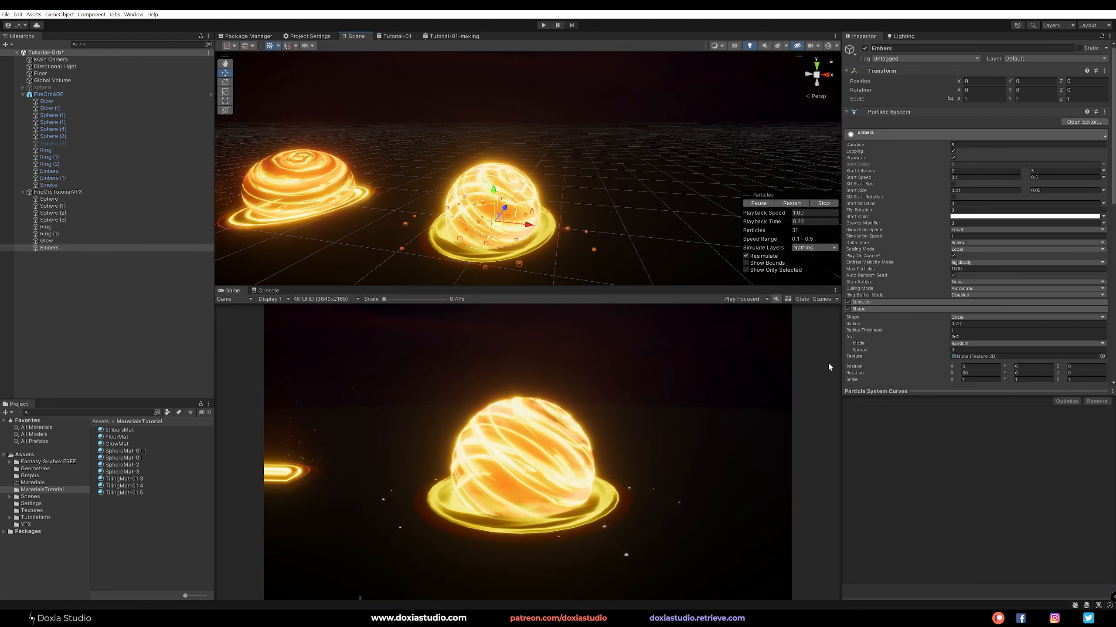
pyautogui.scroll(-3, 876, 323)
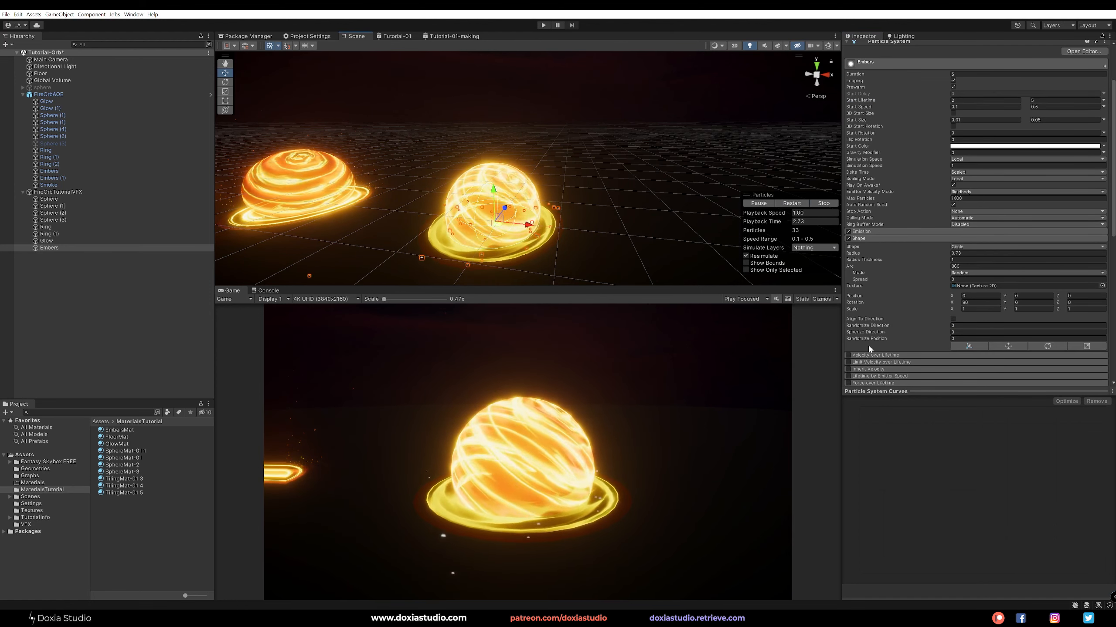
pyautogui.scroll(-4, 903, 266)
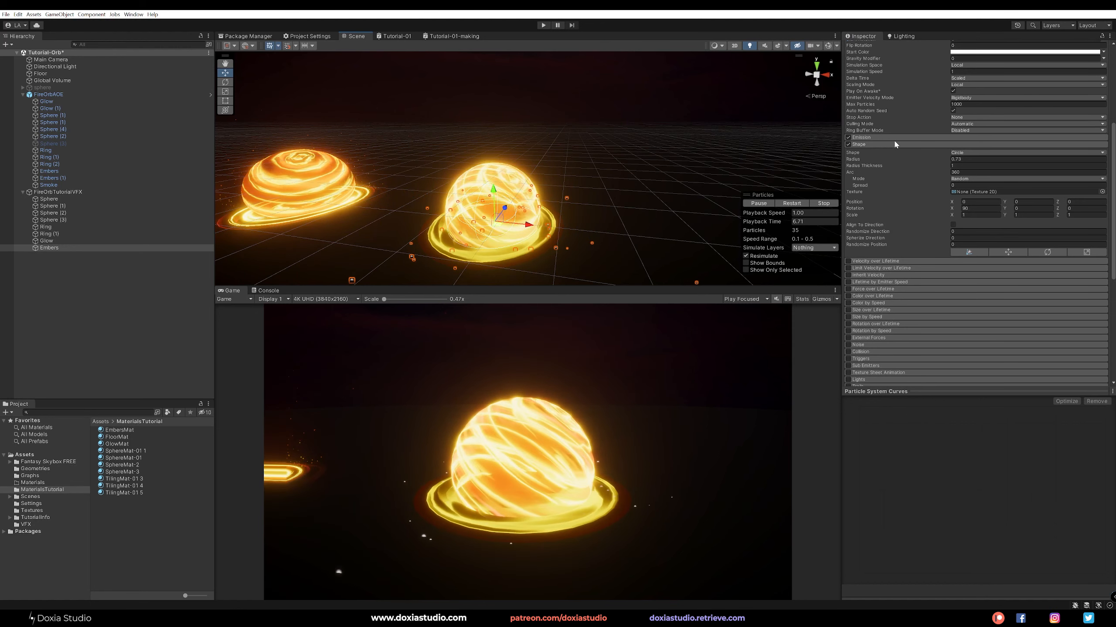
pyautogui.click(895, 136)
pyautogui.click(971, 145)
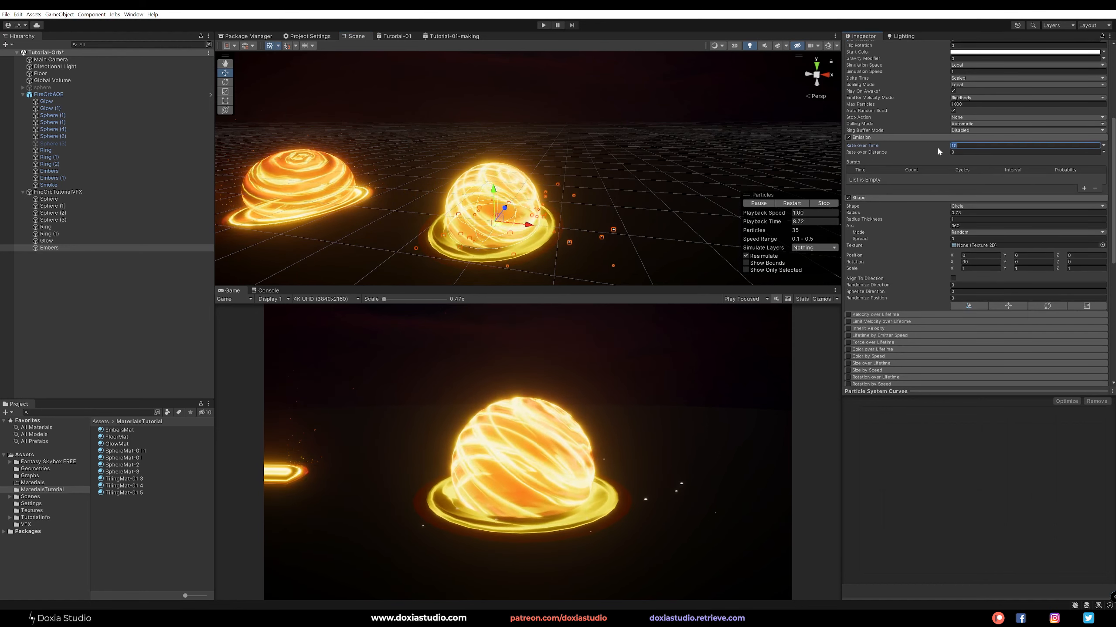
pyautogui.write('100')
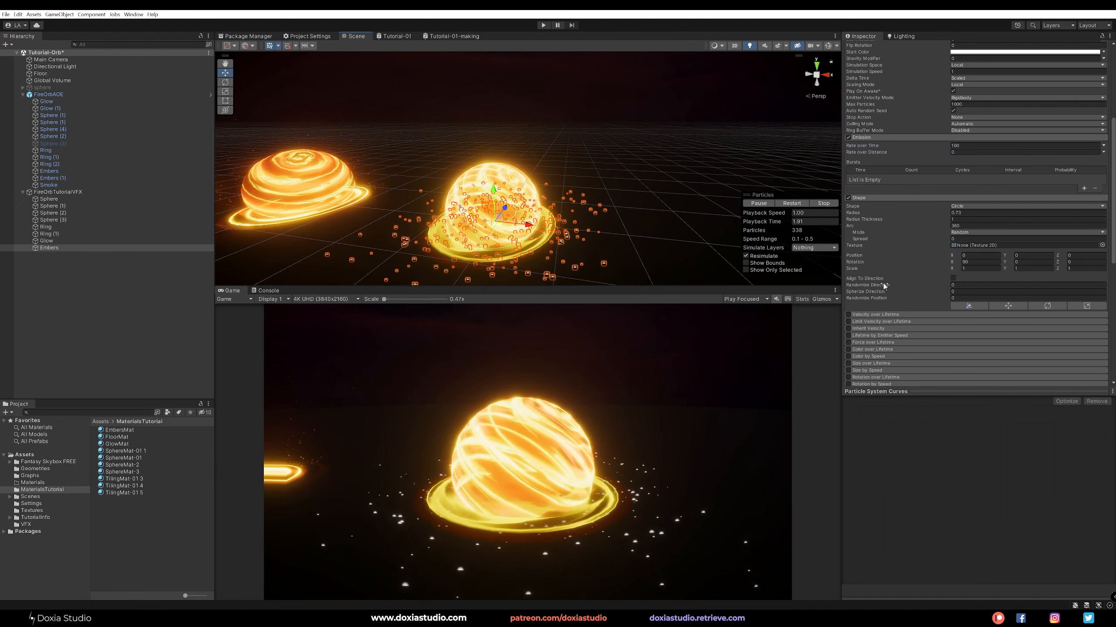
# Step: Check the ember particles without their selection outlines and reselect Embers in FireOrbTutorialVFX
pyautogui.click(126, 82)
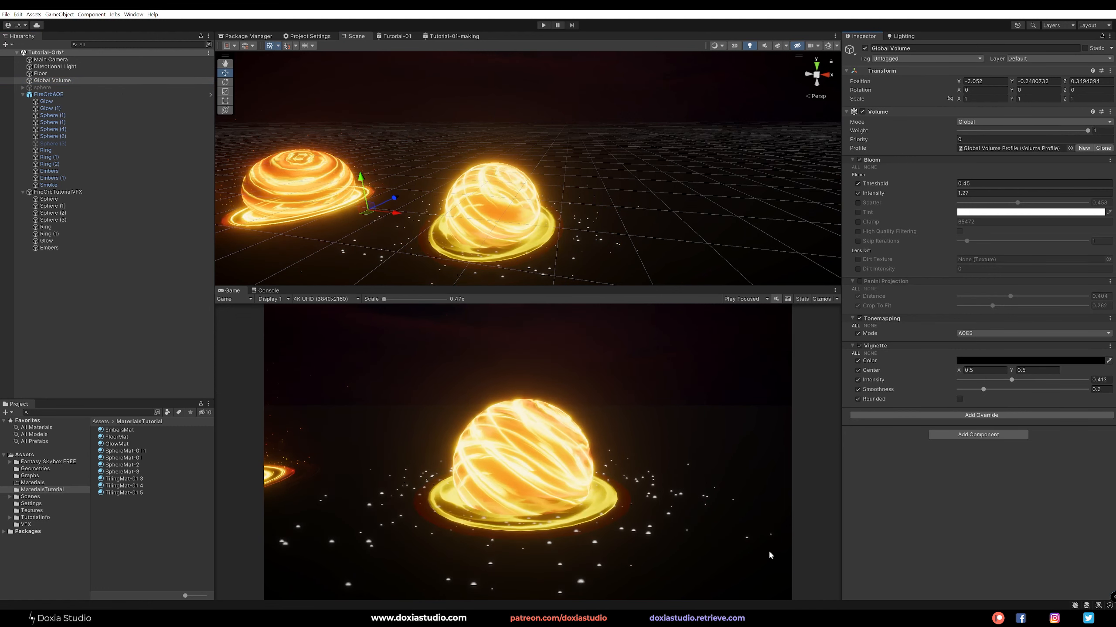
pyautogui.click(126, 192)
pyautogui.click(63, 248)
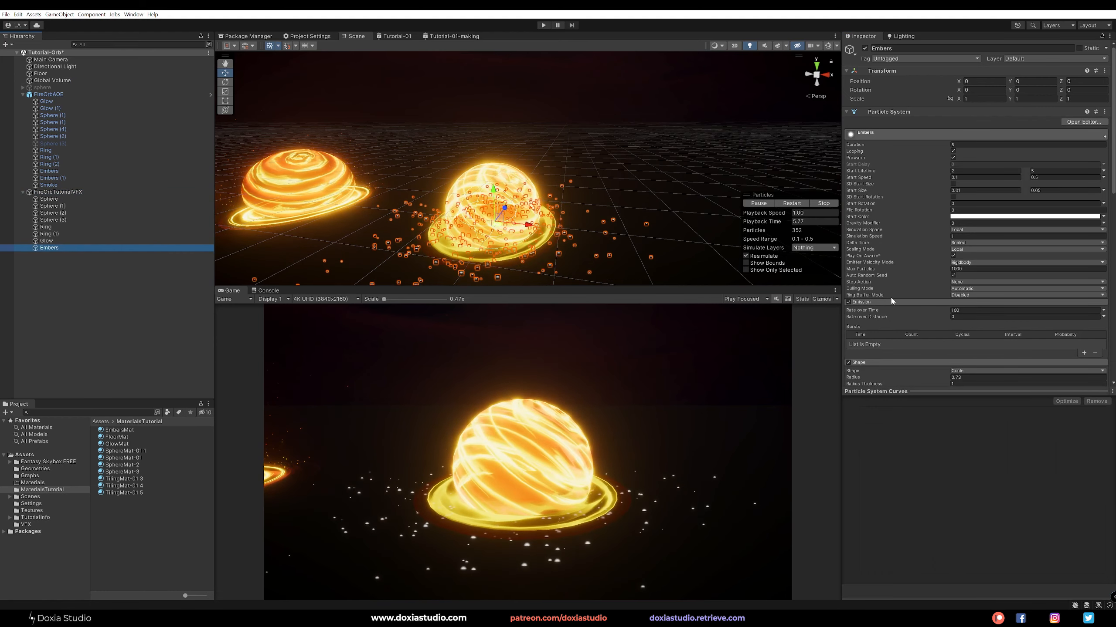
# Step: Try a Radius Thickness of 0.5 on Embers' circle shape and restart the particles
pyautogui.scroll(-5, 907, 295)
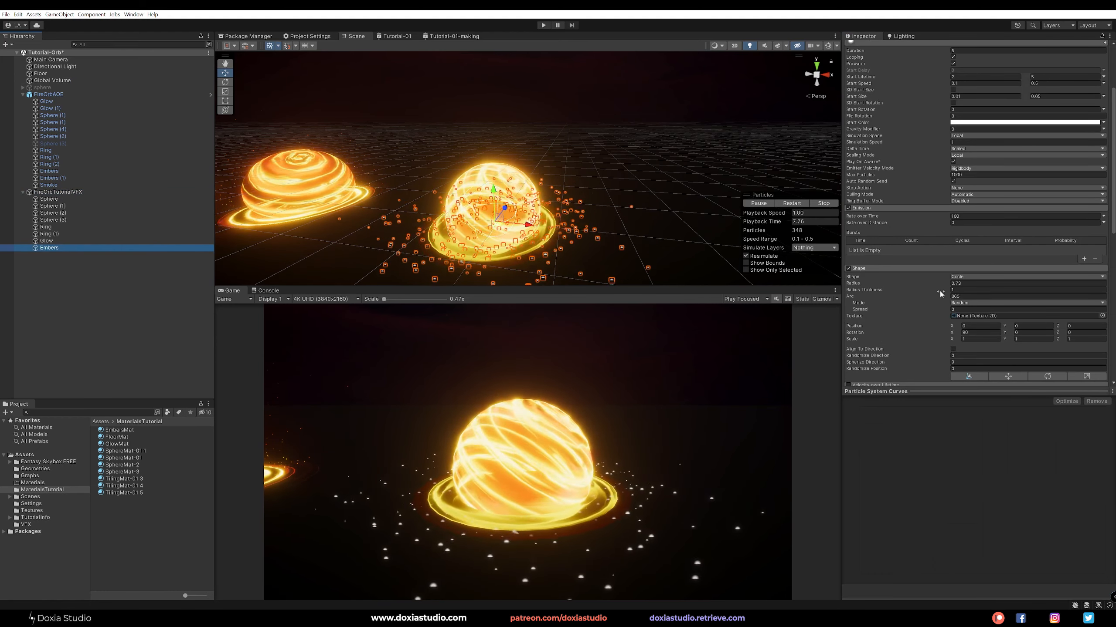
pyautogui.click(953, 290)
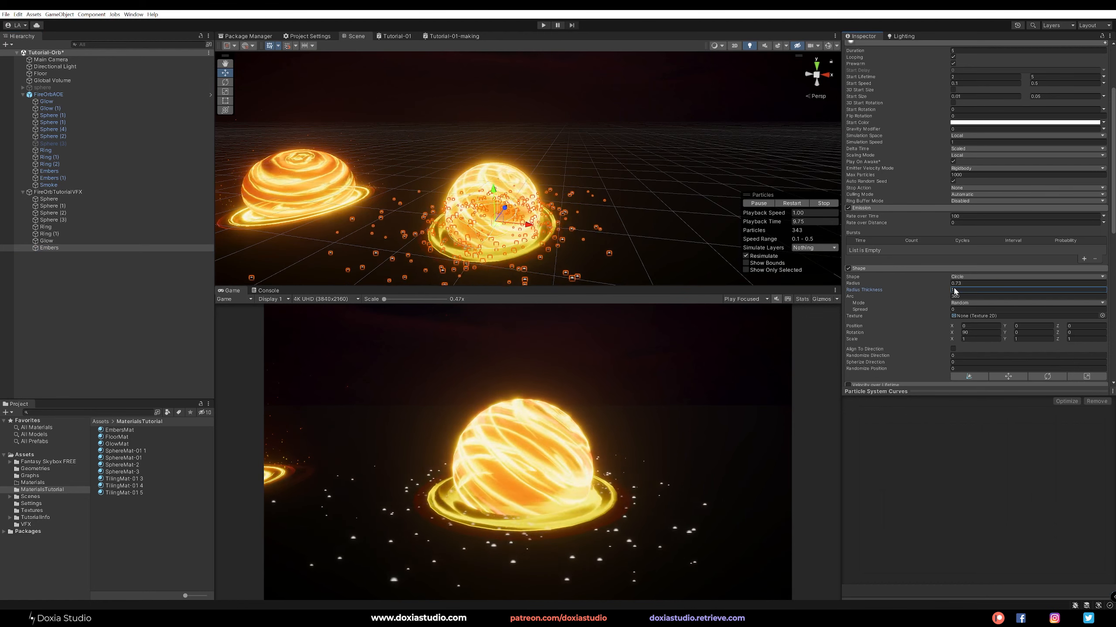
pyautogui.write('0.5')
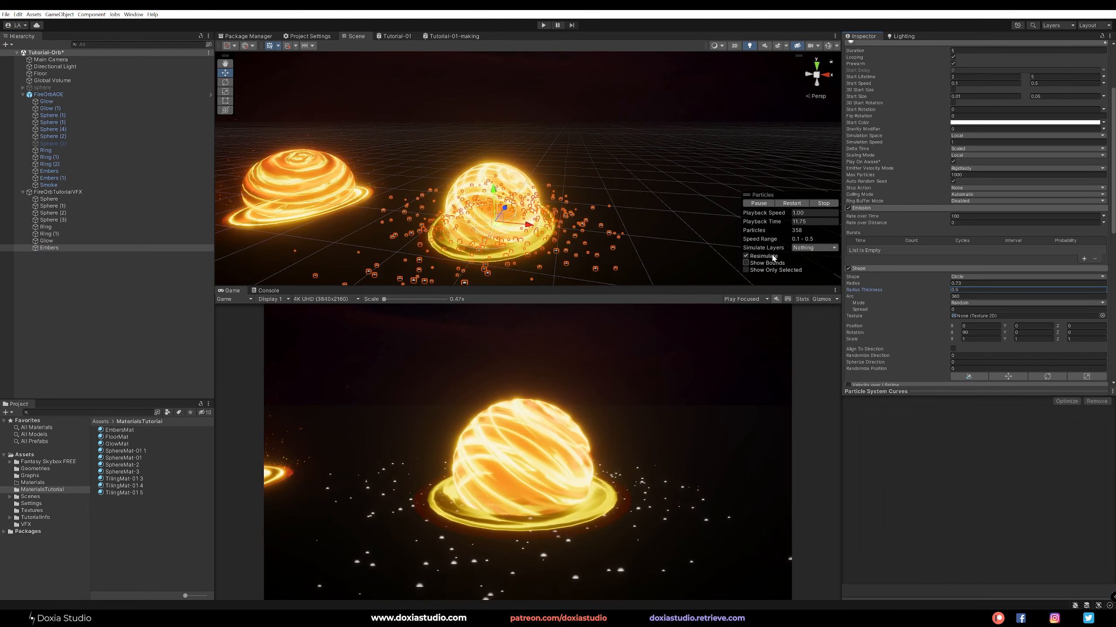
pyautogui.click(791, 203)
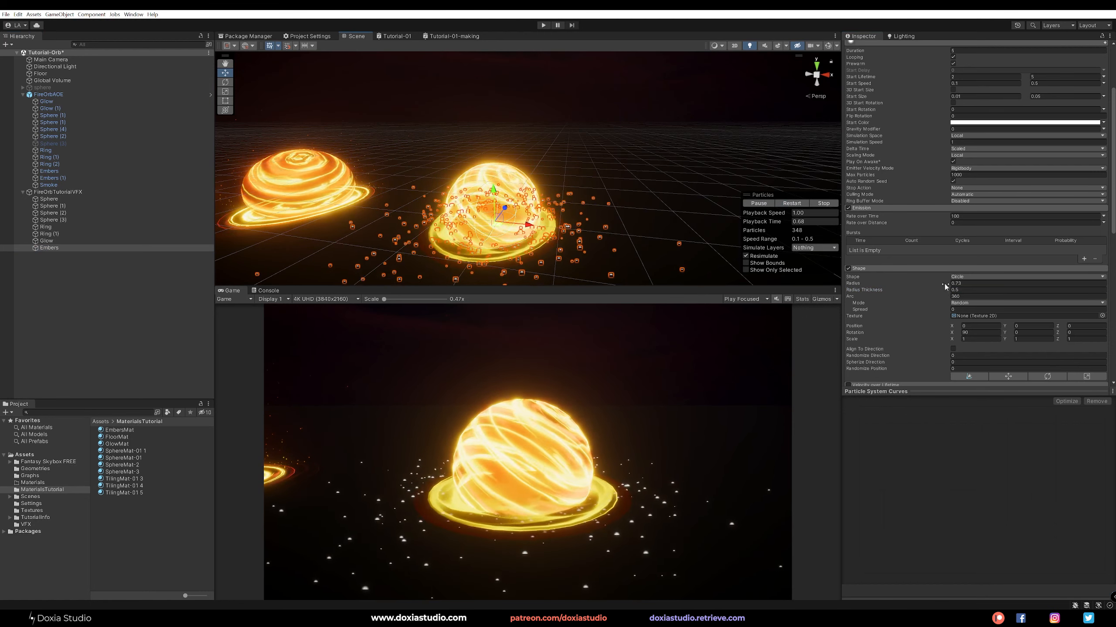
# Step: Vary the Radius Thickness of Embers' shape, trying a lower value and 1, and settle on 0.12
pyautogui.moveTo(945, 292)
pyautogui.mouseDown()
pyautogui.moveTo(919, 291)
pyautogui.moveTo(947, 289)
pyautogui.mouseUp()
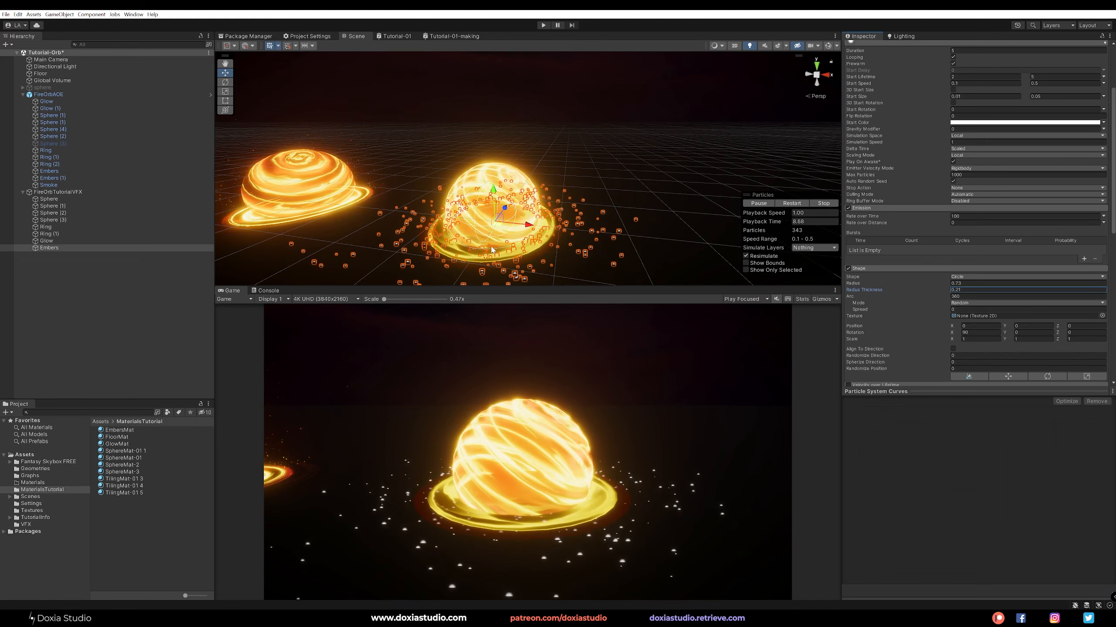
pyautogui.moveTo(938, 288); pyautogui.dragTo(1046, 289)
pyautogui.scroll(6, 486, 236)
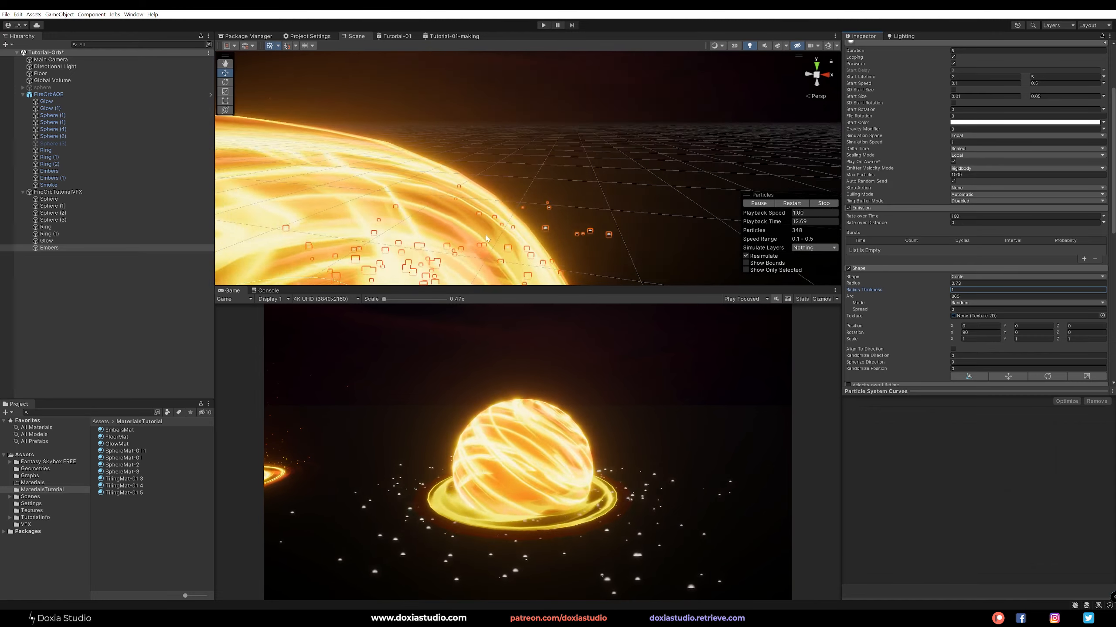
pyautogui.scroll(-12, 486, 235)
pyautogui.keyDown('alt'); pyautogui.moveTo(482, 246); pyautogui.dragTo(482, 246); pyautogui.keyUp('alt')
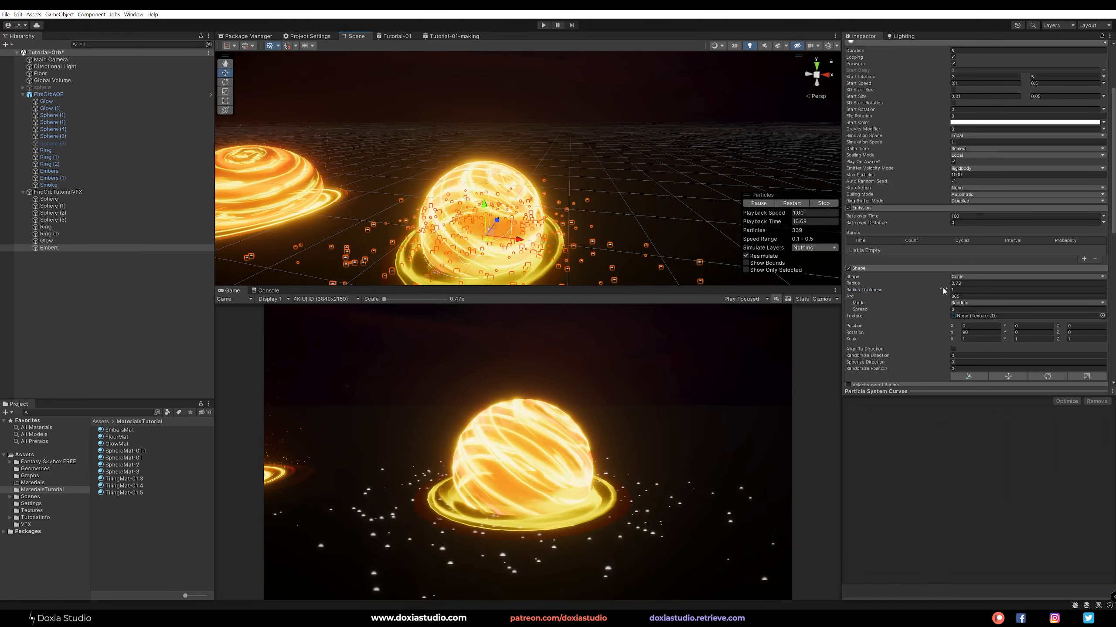
pyautogui.moveTo(943, 288); pyautogui.dragTo(925, 284)
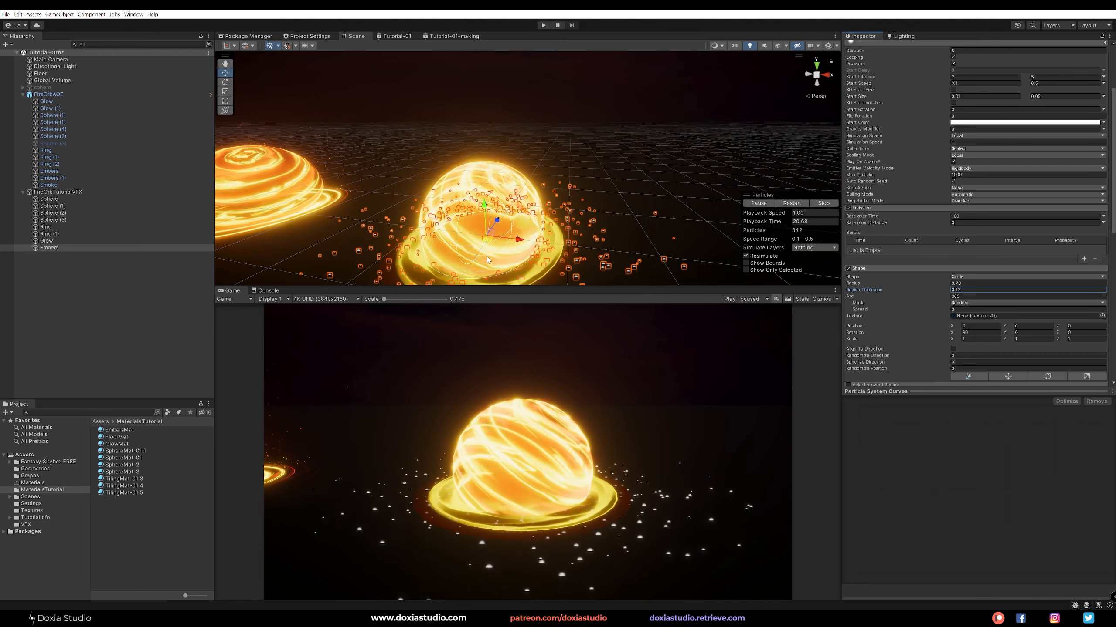
pyautogui.scroll(-3, 559, 238)
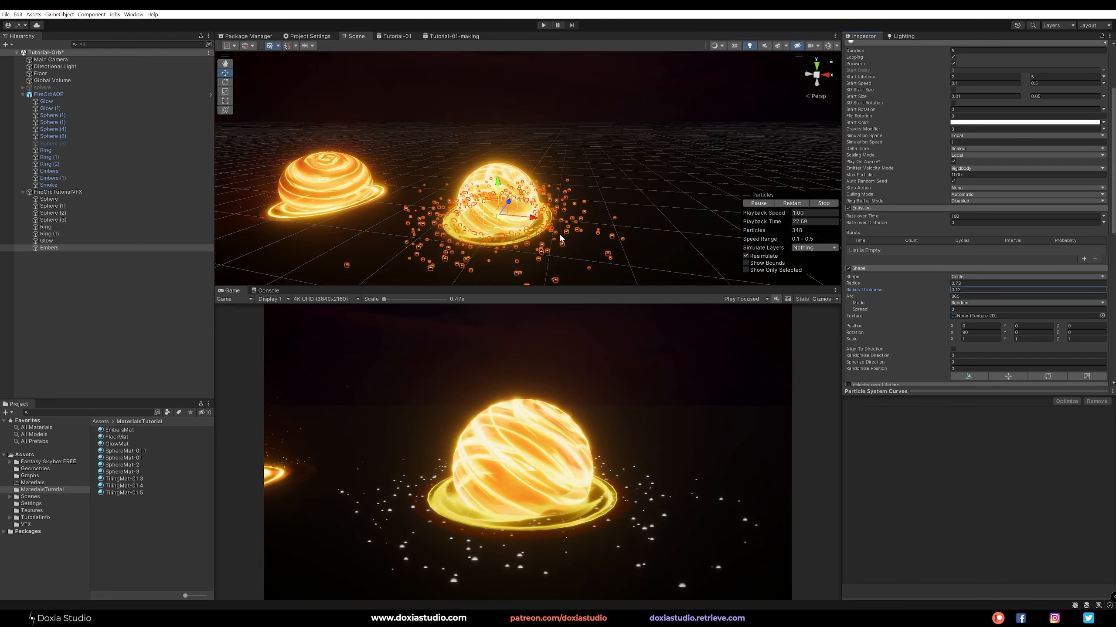
# Step: Enable Velocity over Lifetime on Embers, try Linear Y at 1 and 0.5, settle on 0.25, and set Orbital Y to 1
pyautogui.scroll(-3, 885, 293)
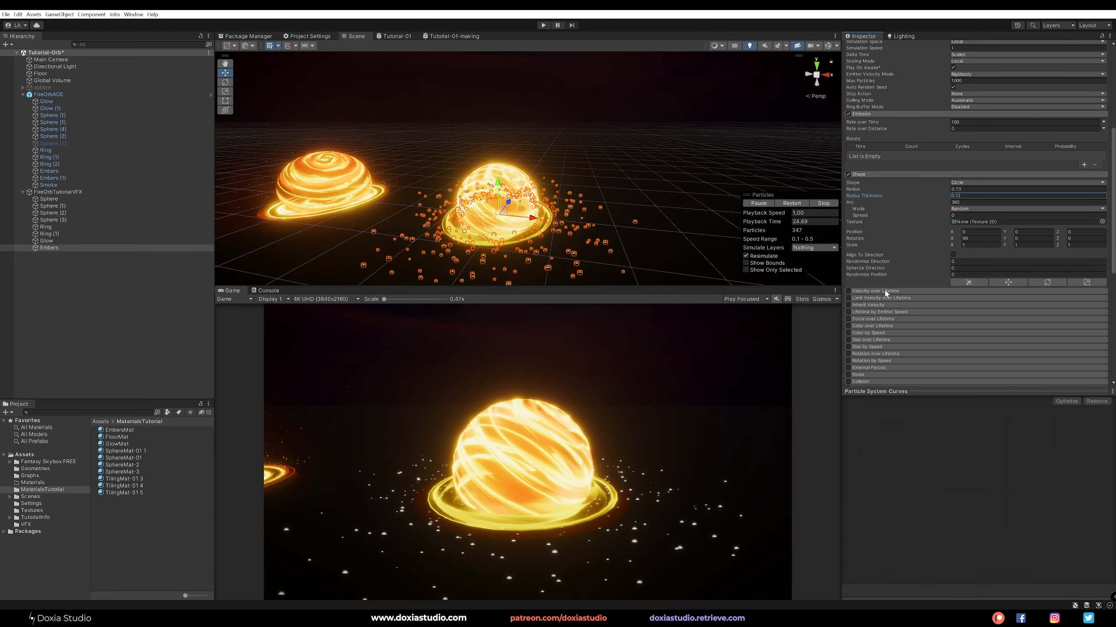
pyautogui.click(885, 292)
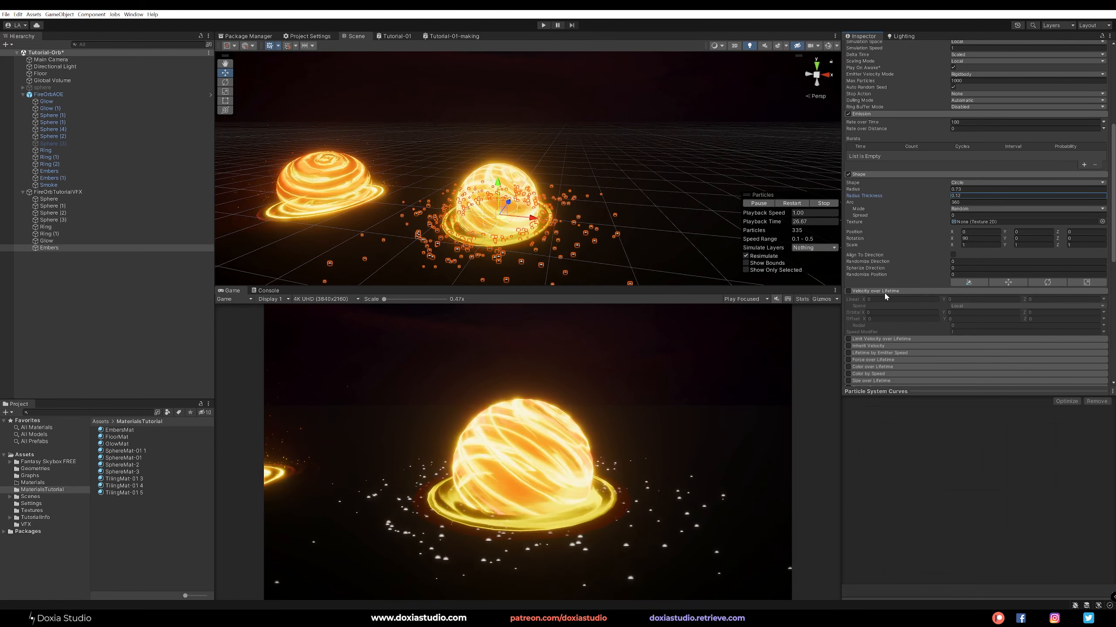
pyautogui.click(848, 291)
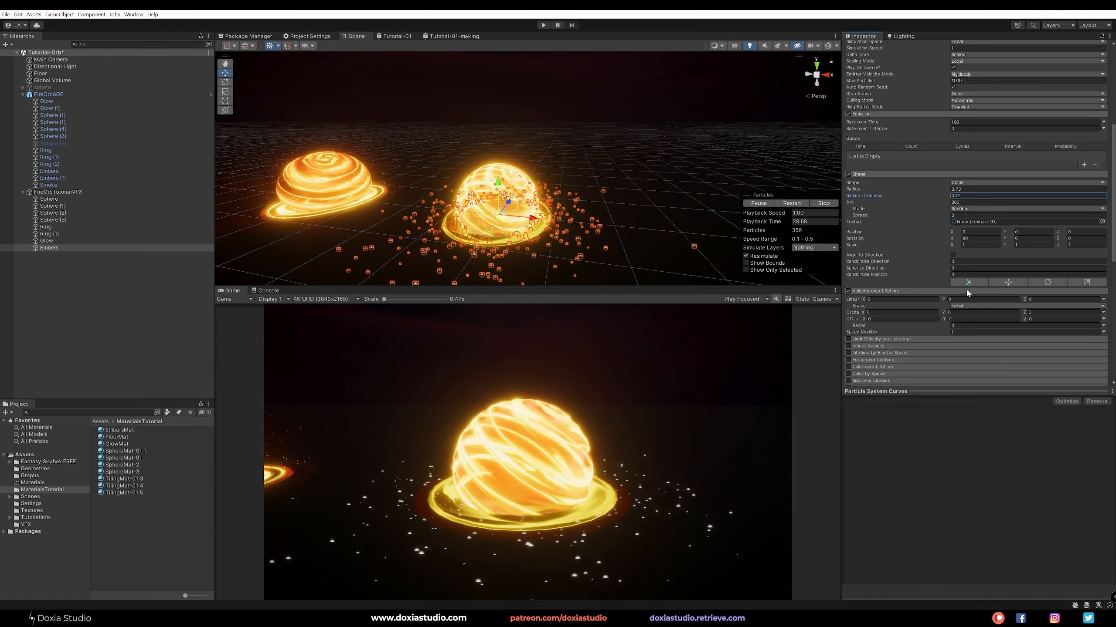
pyautogui.click(947, 300)
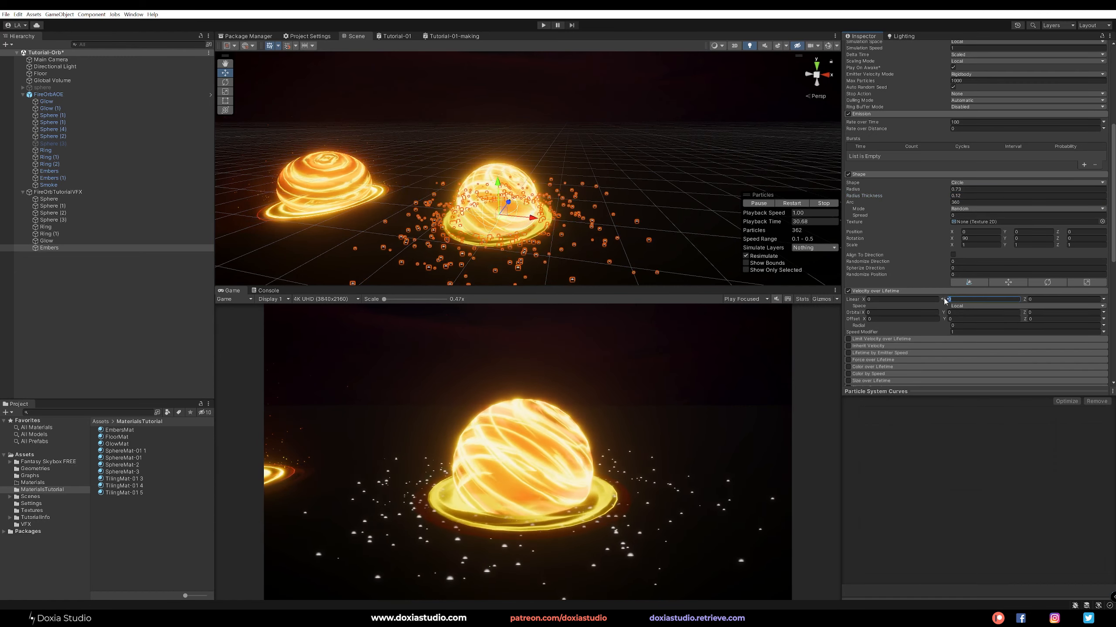
pyautogui.write('1')
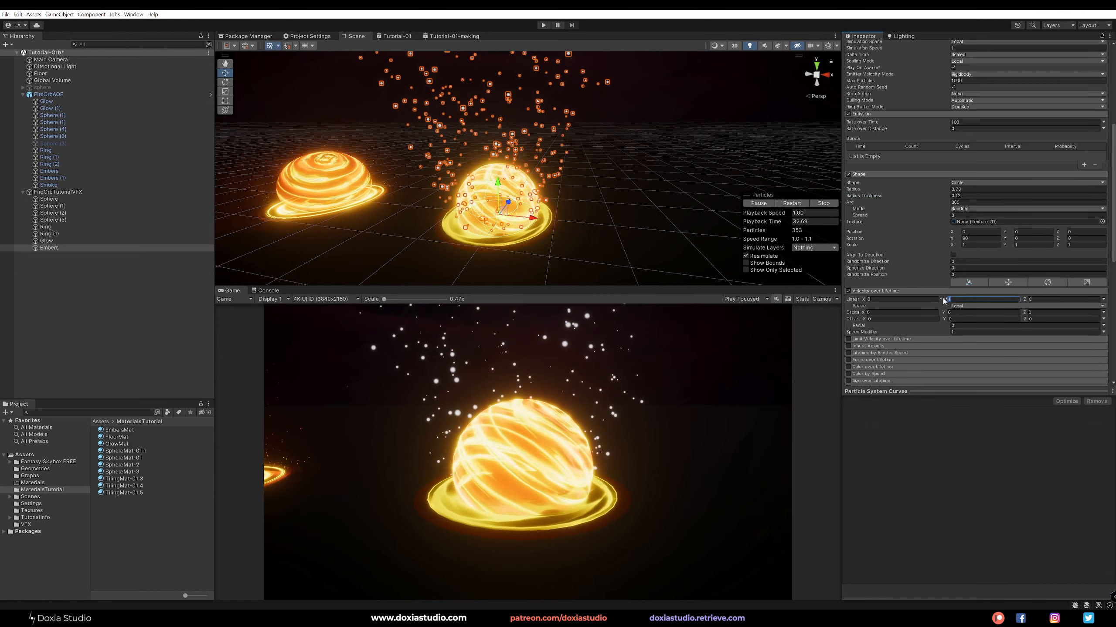
pyautogui.write('0.5')
pyautogui.press('Return')
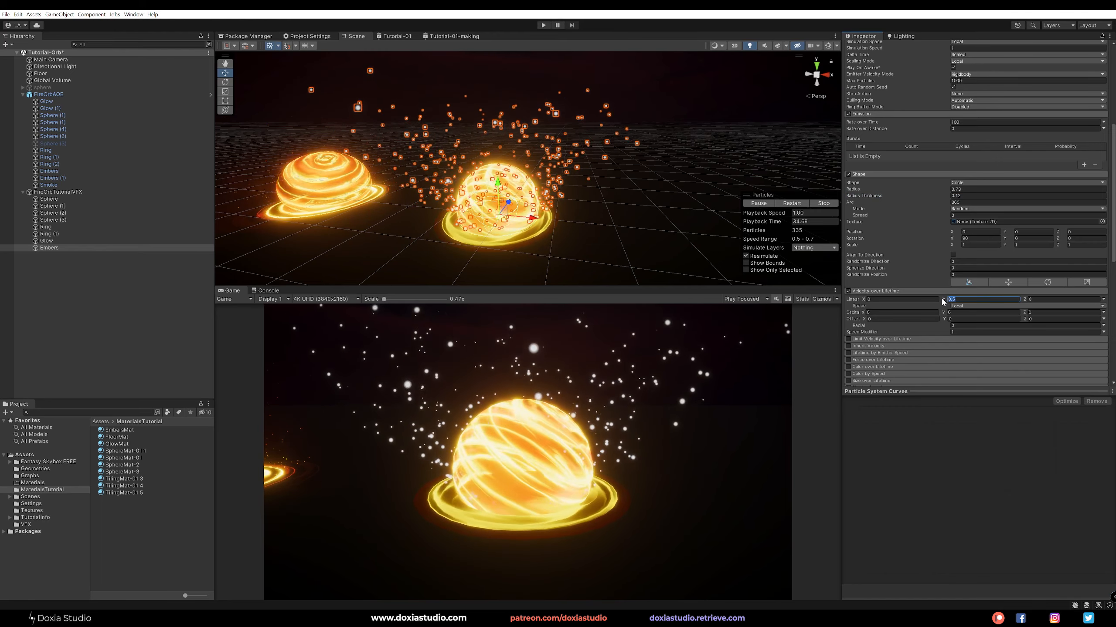
pyautogui.write('0.25')
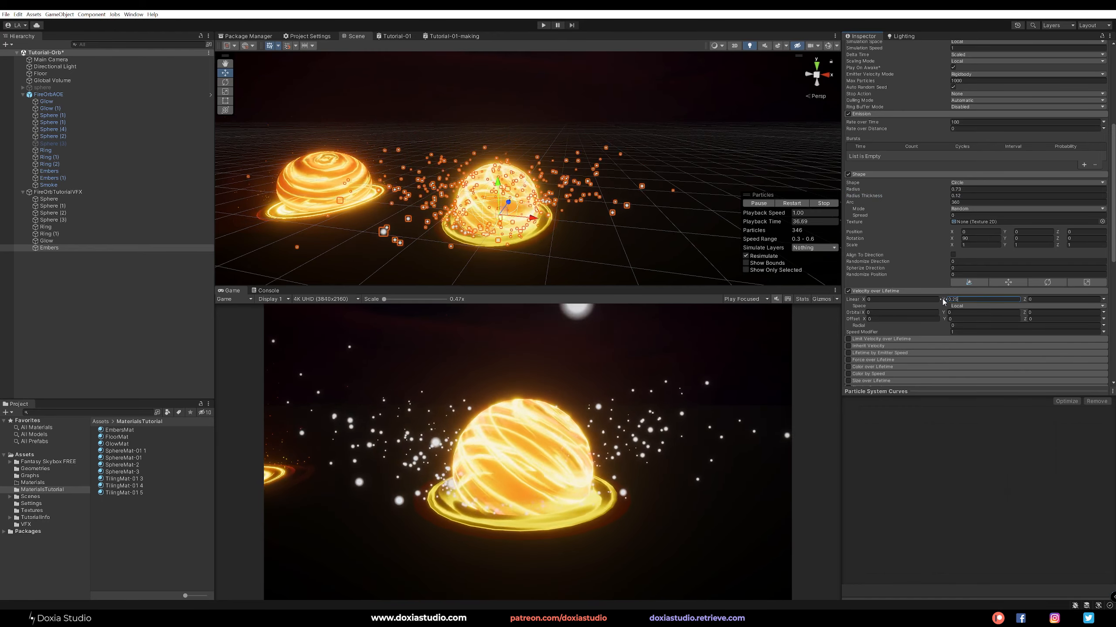
pyautogui.click(941, 313)
pyautogui.write('1')
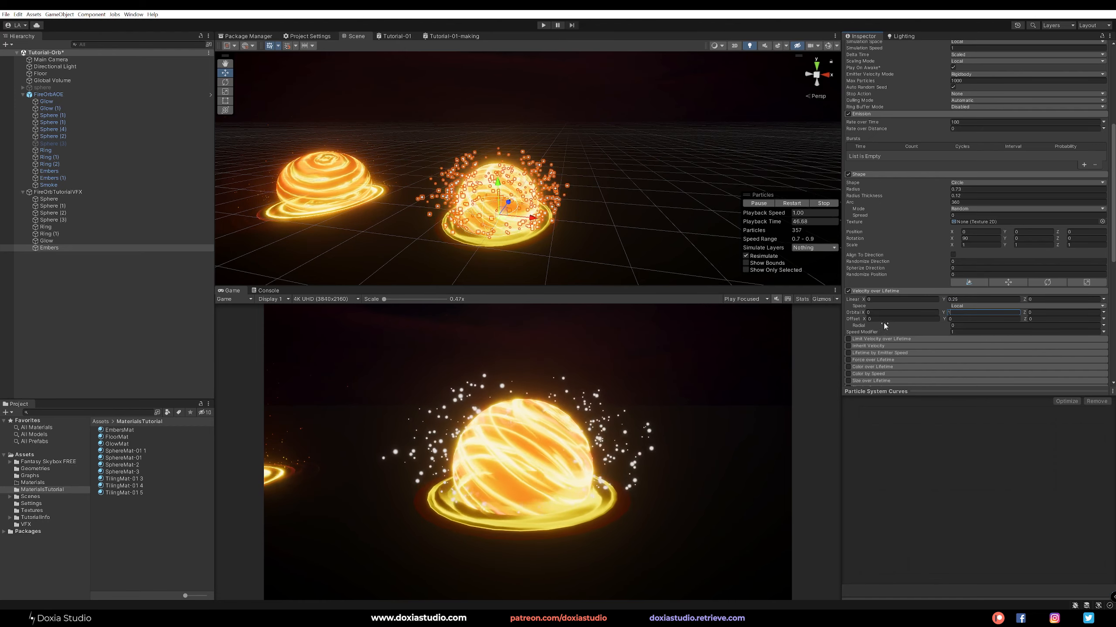
# Step: Try a maximum Start Speed of 0 on Embers and return it to 0.5
pyautogui.scroll(10, 919, 202)
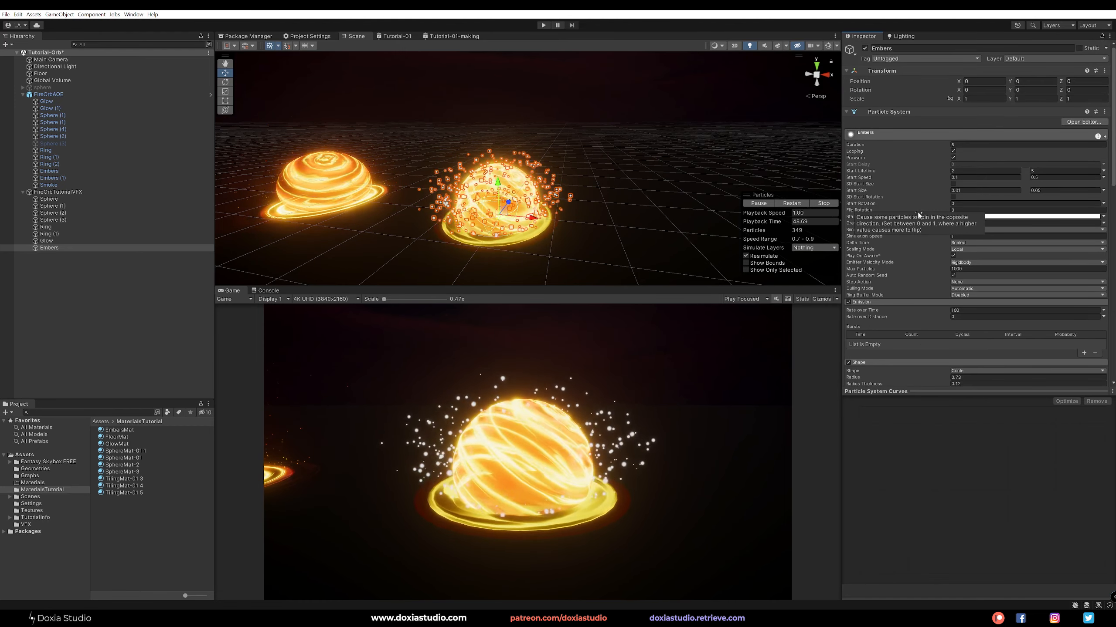
pyautogui.click(1065, 177)
pyautogui.write('0')
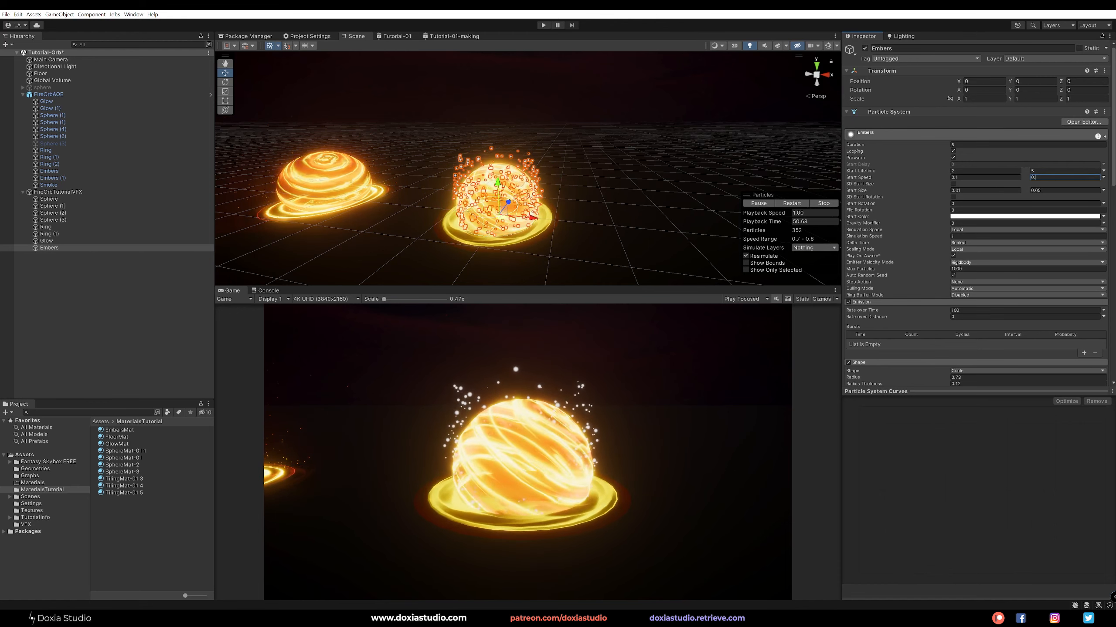
pyautogui.write('.05')
# Step: Set Embers' Start Size range to 0.005 to 0.025 and restart the particles
pyautogui.click(1043, 190)
pyautogui.write('25')
pyautogui.moveTo(962, 190); pyautogui.dragTo(957, 190)
pyautogui.write('05')
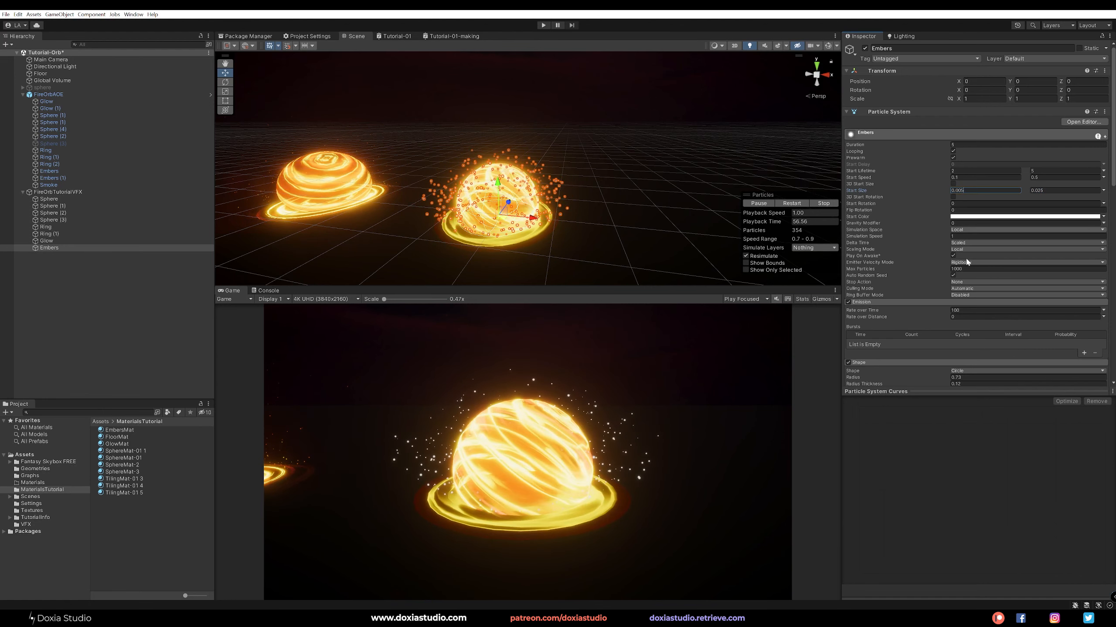
pyautogui.click(797, 205)
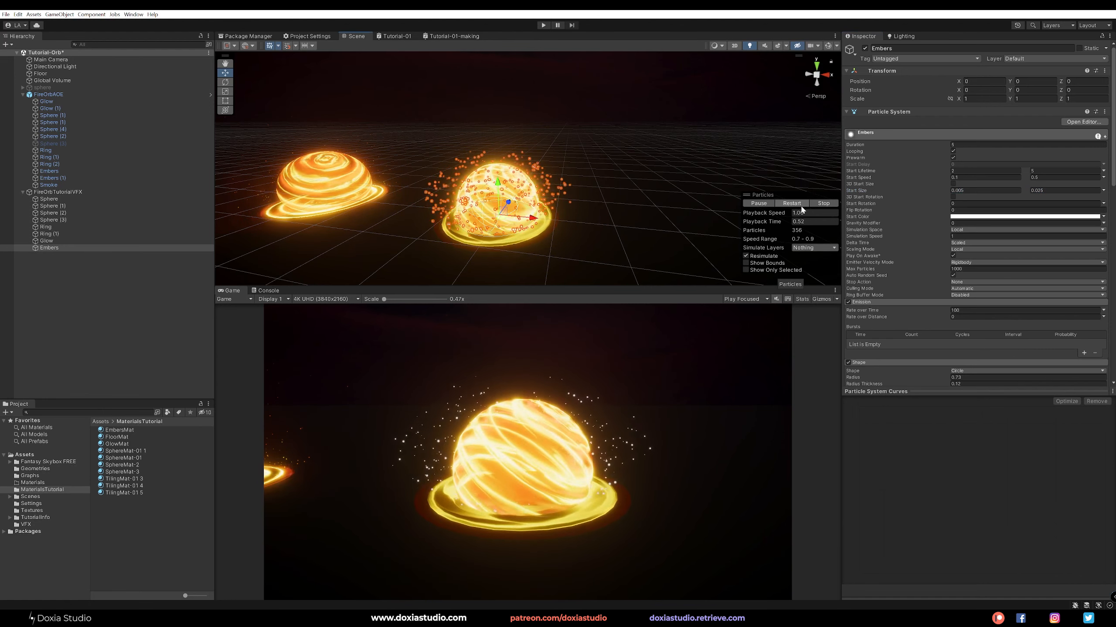
# Step: Enable Color over Lifetime on Embers and apply the white gradient preset that fades to transparent
pyautogui.scroll(-3, 891, 261)
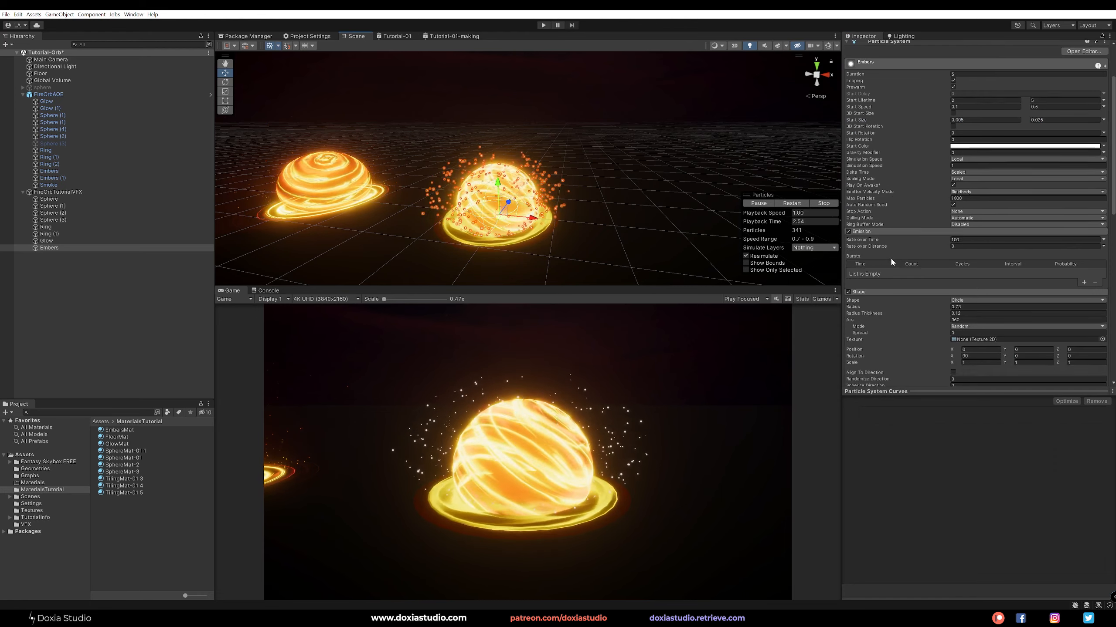
pyautogui.scroll(-9, 892, 262)
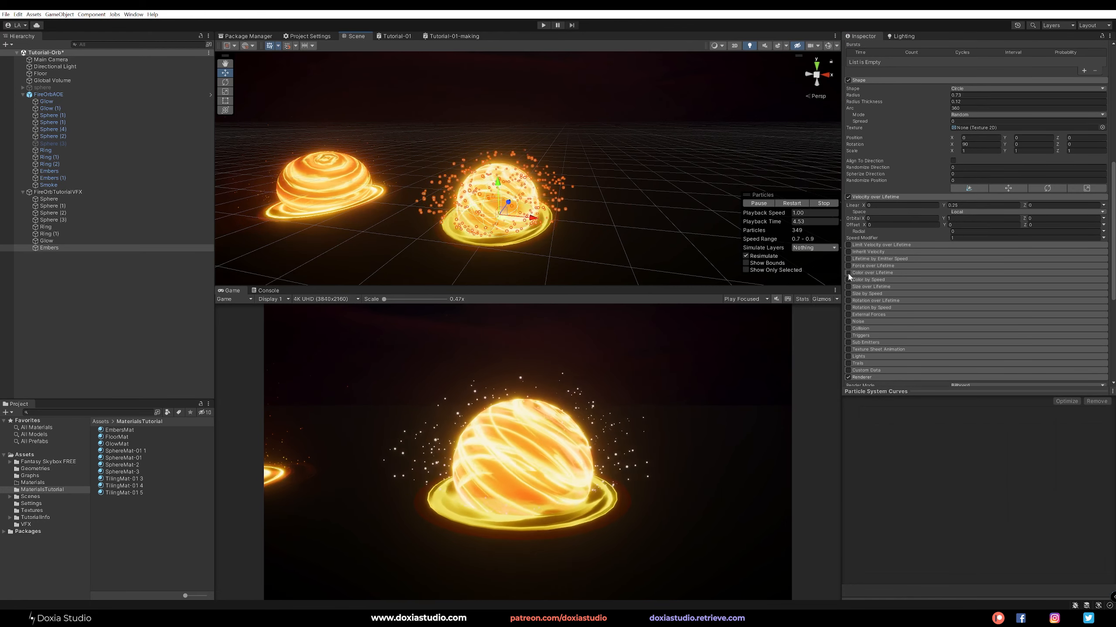
pyautogui.click(899, 272)
pyautogui.click(1009, 282)
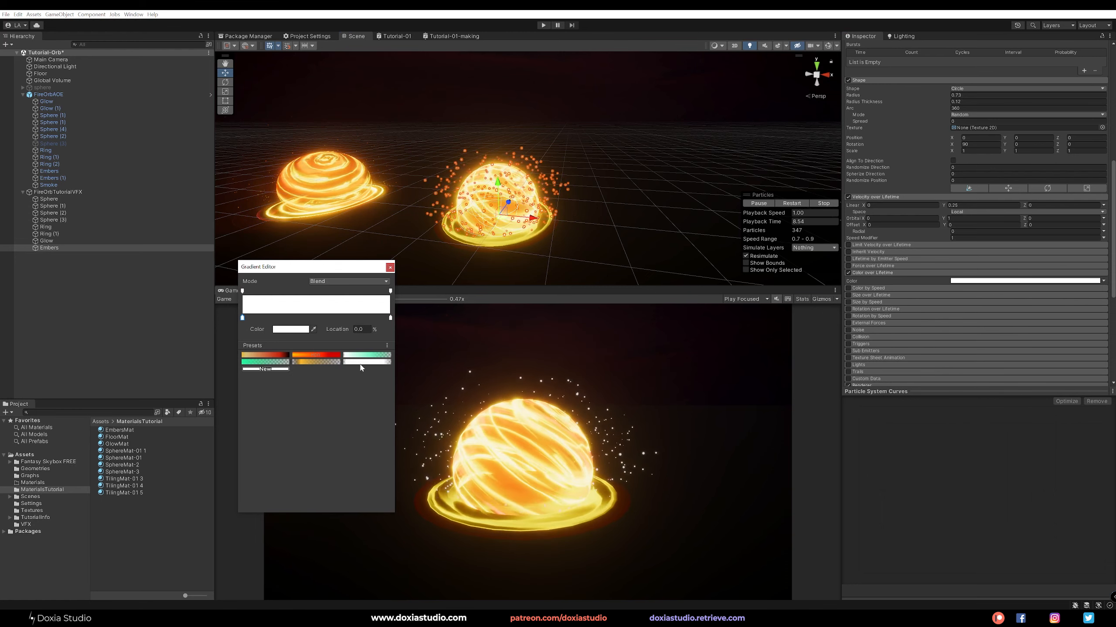
pyautogui.click(390, 268)
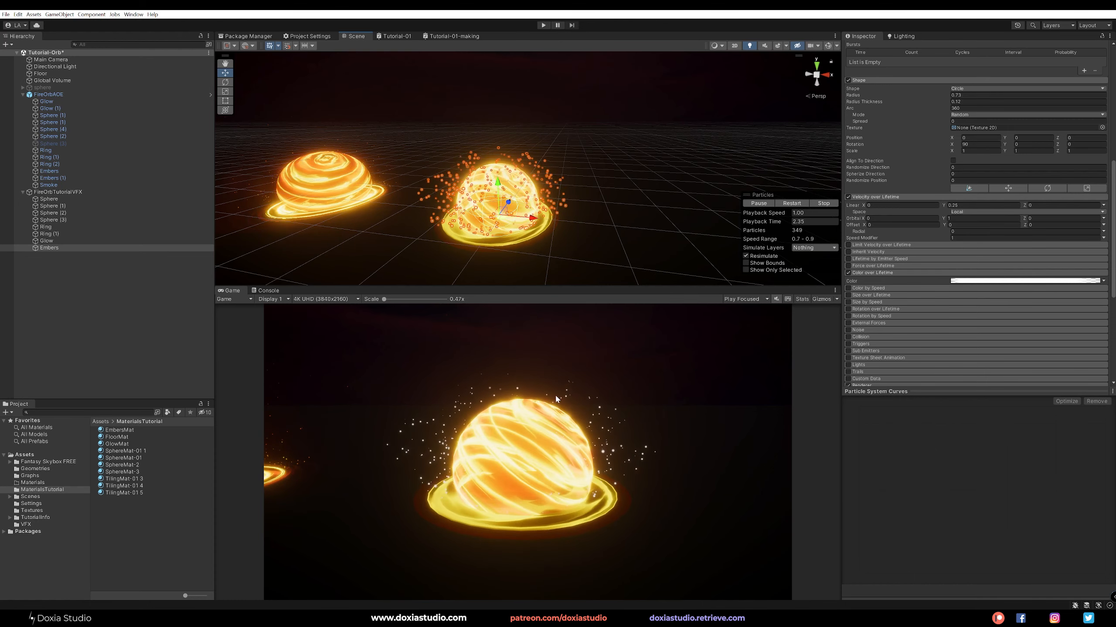
# Step: Set Embers' Start Color to random between two colors, yellow and orange-red FF4200
pyautogui.scroll(10, 946, 267)
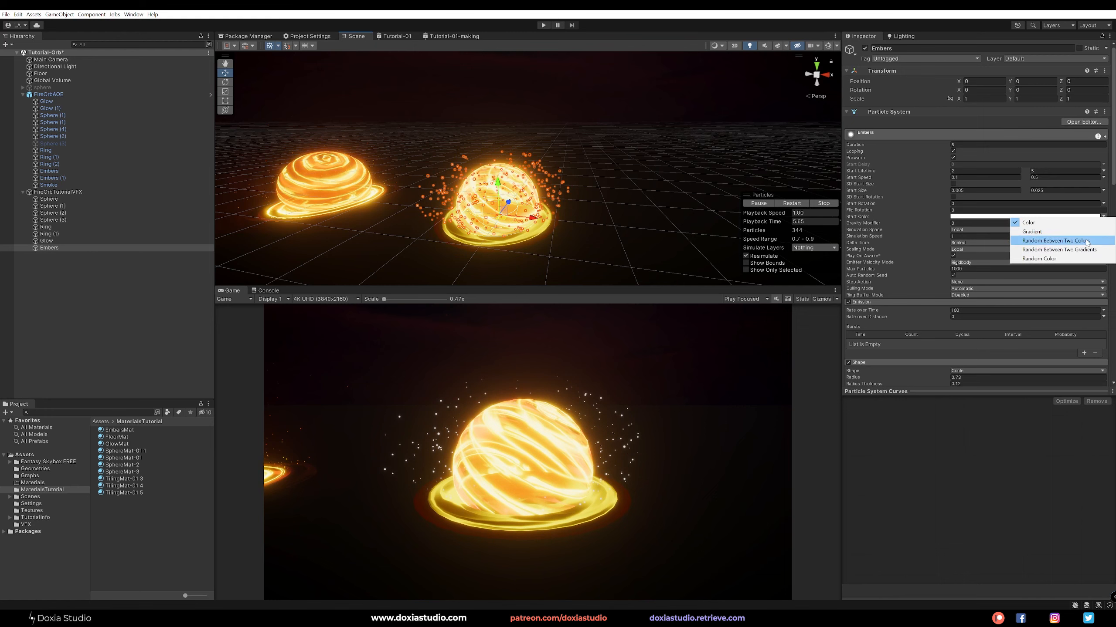
pyautogui.click(1085, 241)
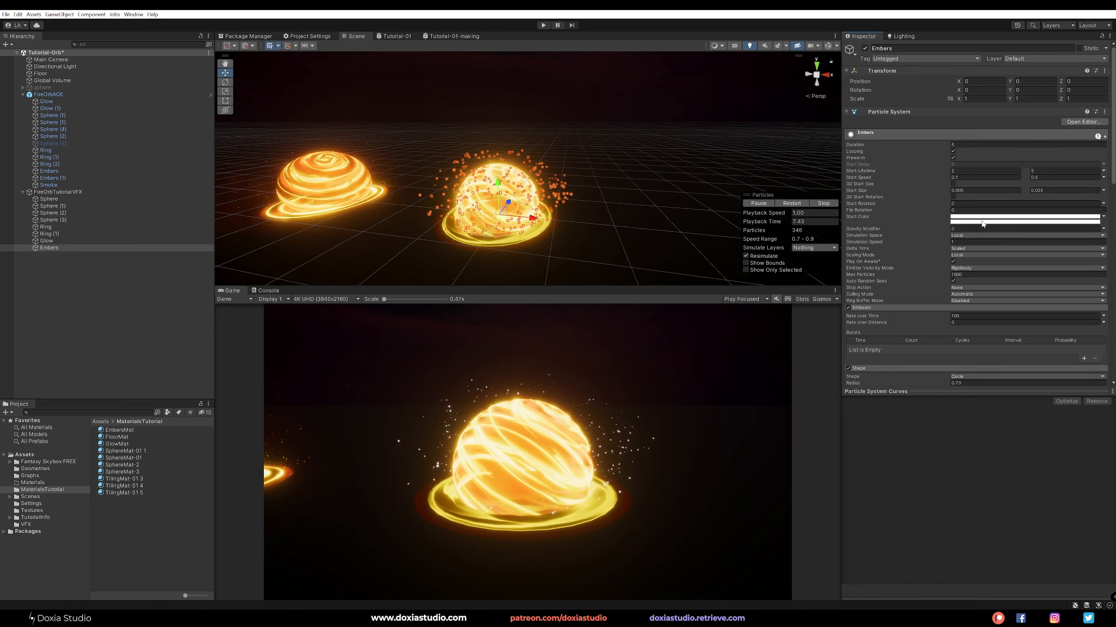
pyautogui.click(983, 222)
pyautogui.click(1061, 253)
pyautogui.click(1049, 266)
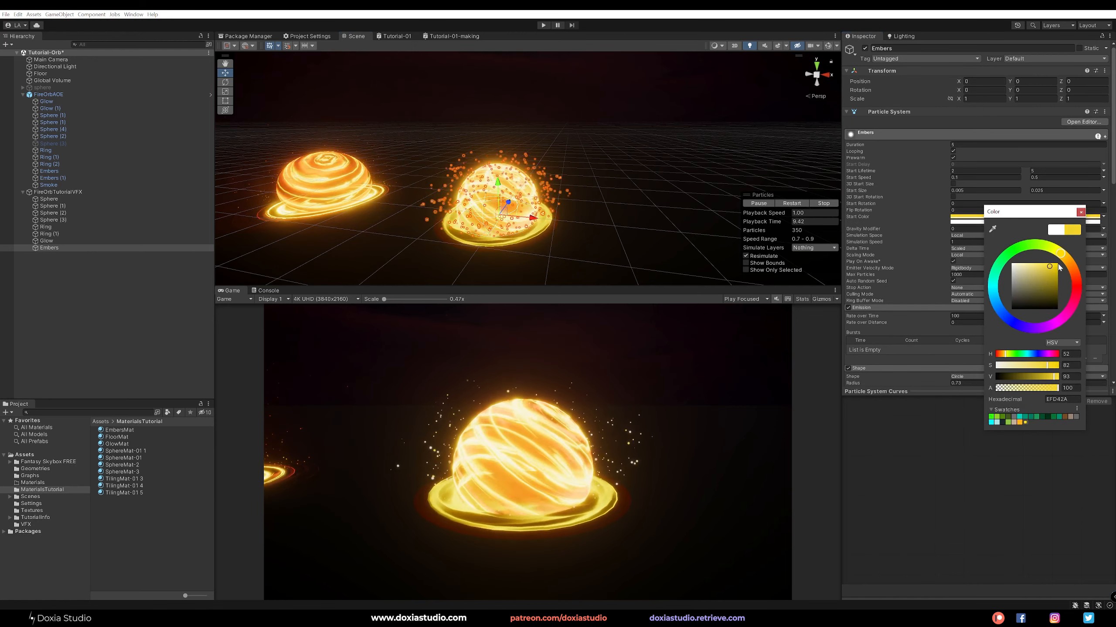
pyautogui.click(1081, 213)
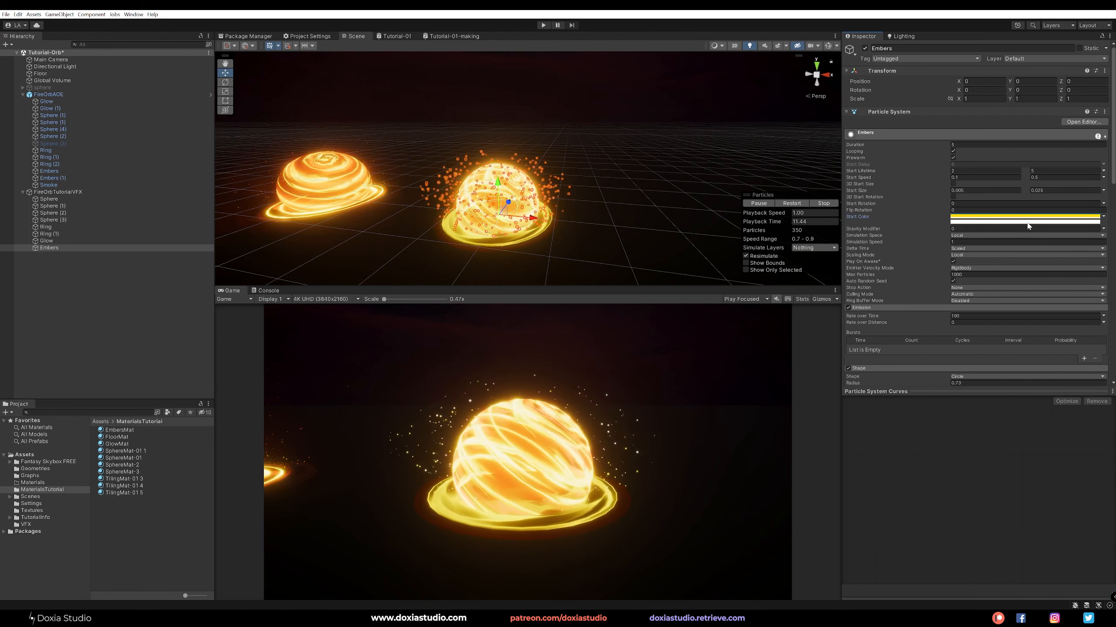
pyautogui.click(1027, 223)
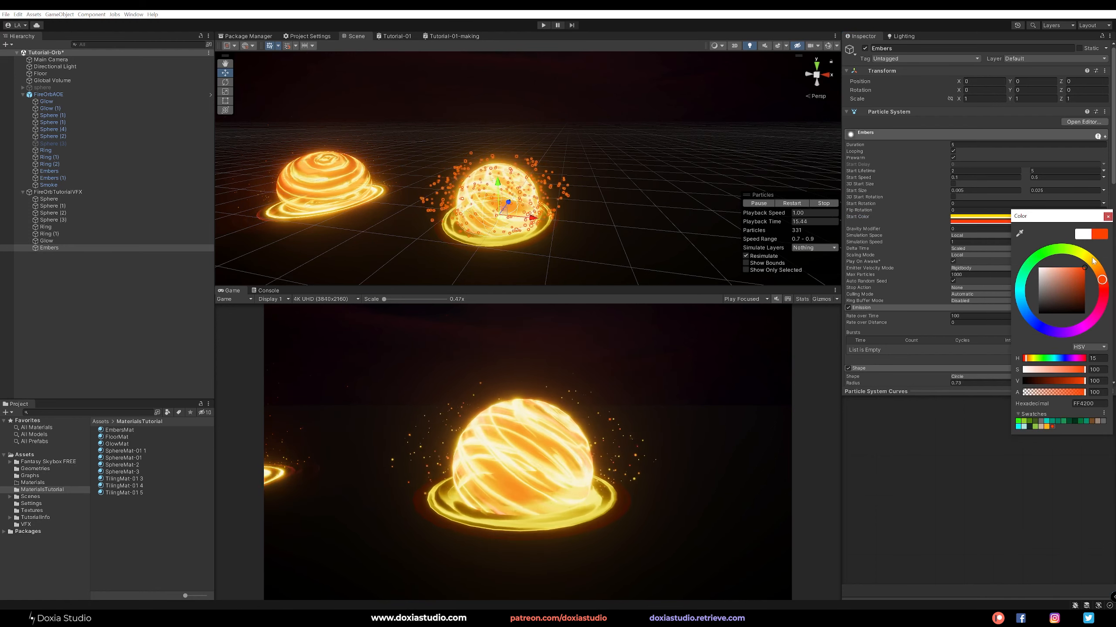
pyautogui.click(1107, 217)
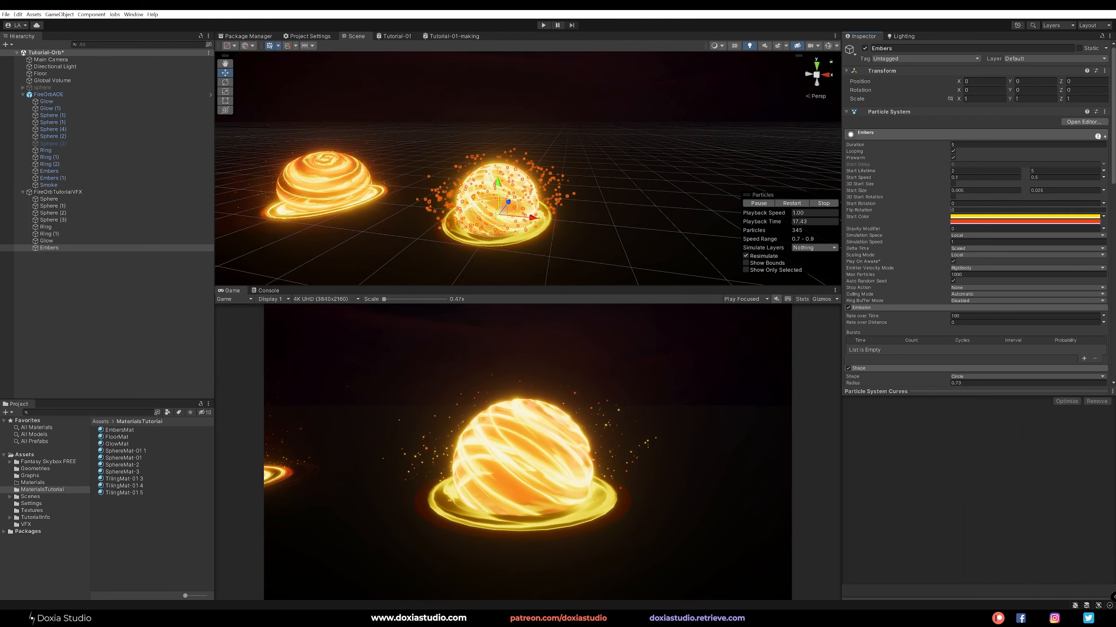
# Step: Set Embers' Duration to 10, its Start Lifetime range to 2 to 6, and its maximum Start Size to 0.01
pyautogui.press('BackSpace')
pyautogui.write('1')
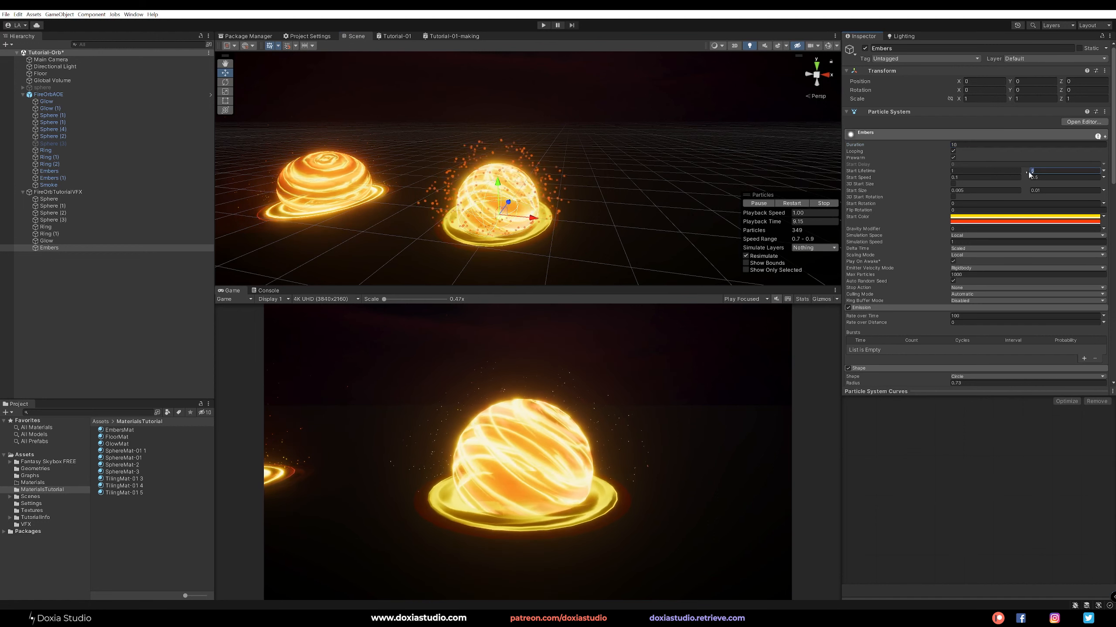
pyautogui.write('2')
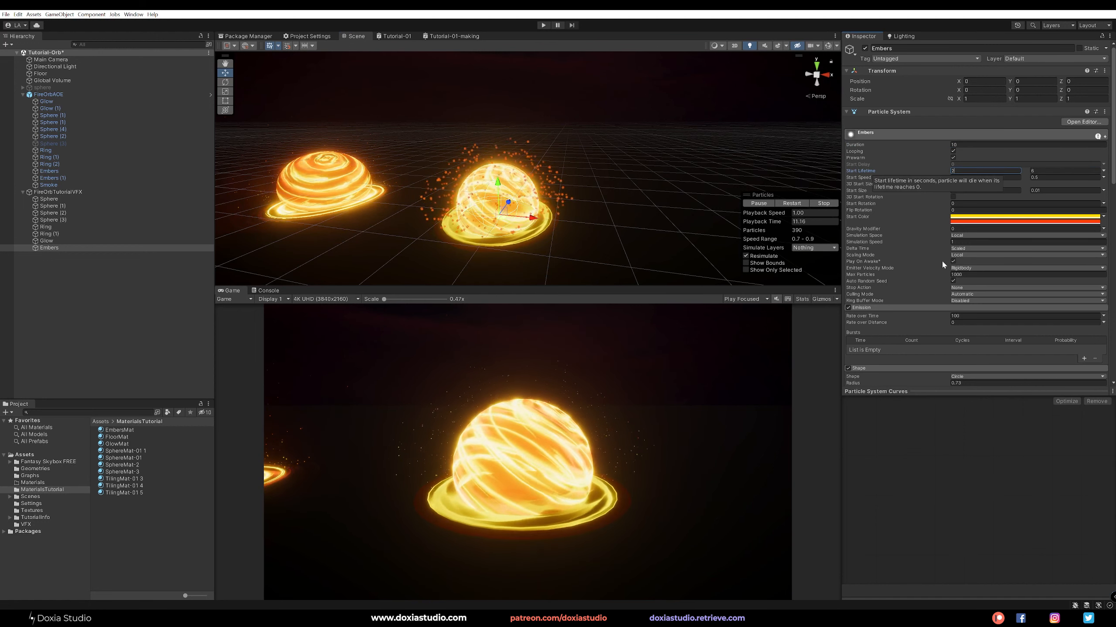
pyautogui.click(961, 452)
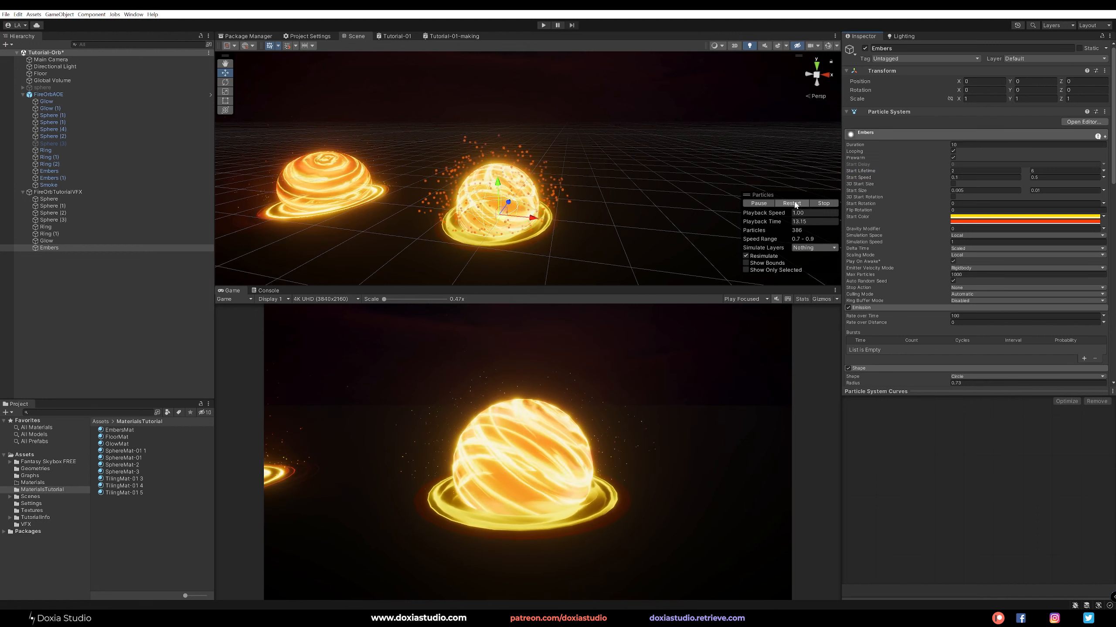
# Step: Duplicate Embers in FireOrbTutorialVFX and set the copy's emission Rate over Time to 300
pyautogui.click(87, 248)
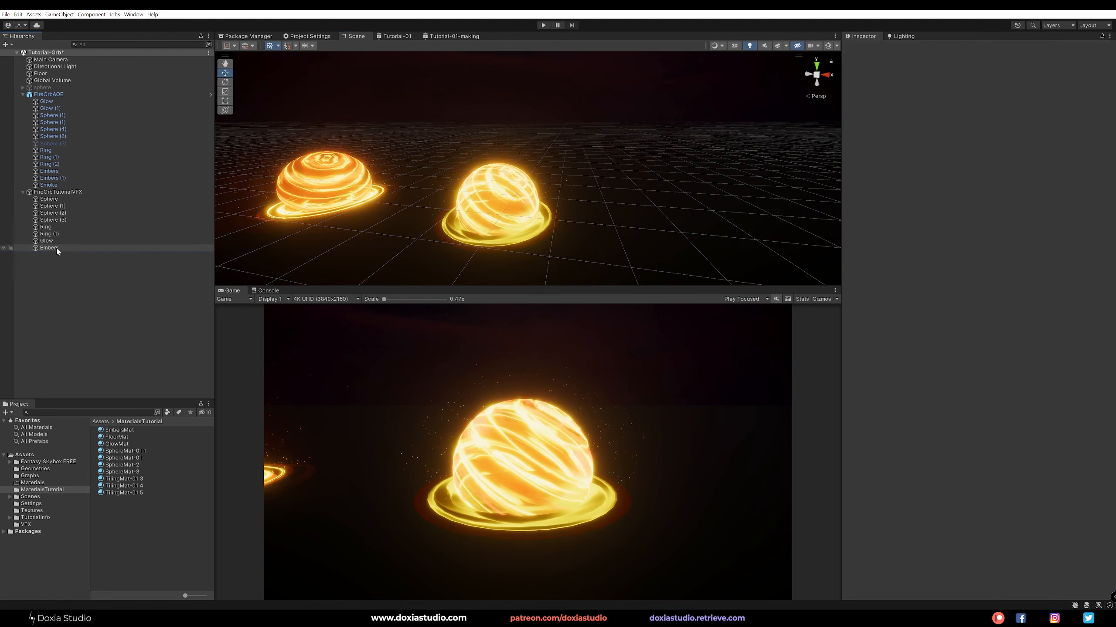
pyautogui.hotkey('ctrl', 'd')
pyautogui.click(789, 204)
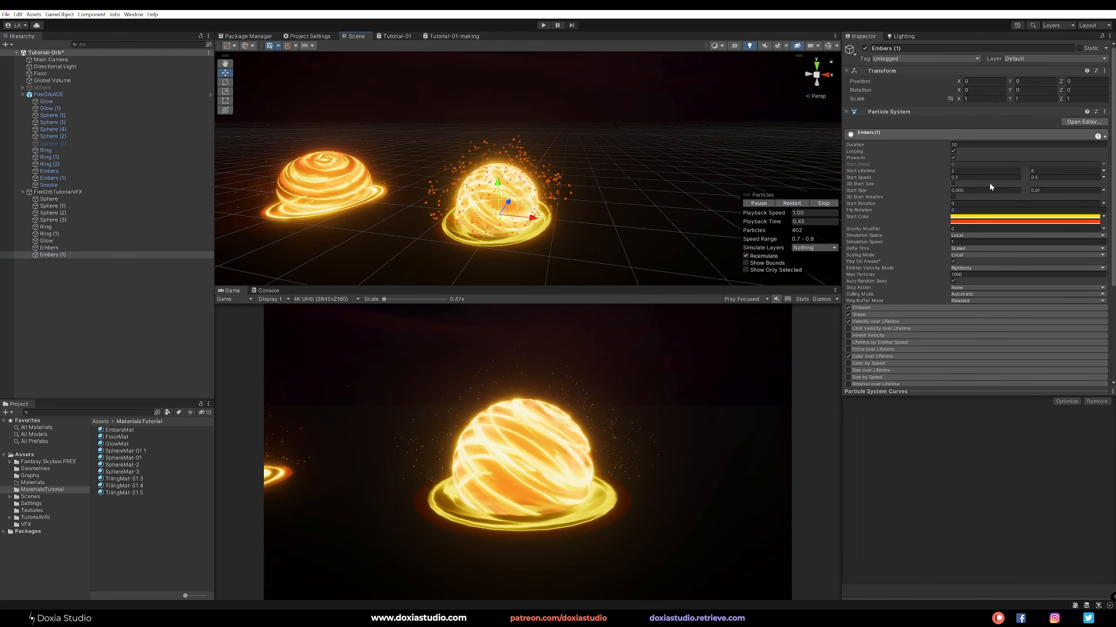
pyautogui.click(891, 309)
pyautogui.click(933, 314)
pyautogui.write('300')
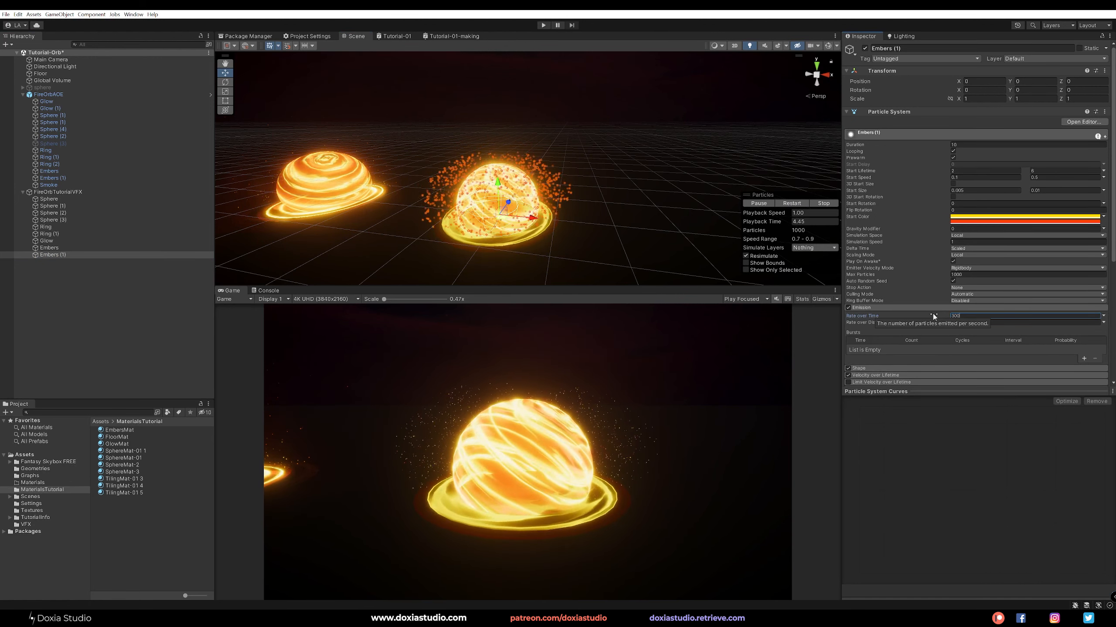
# Step: Set the Start Lifetime range of Embers (1) to 0.5 to 2
pyautogui.click(938, 171)
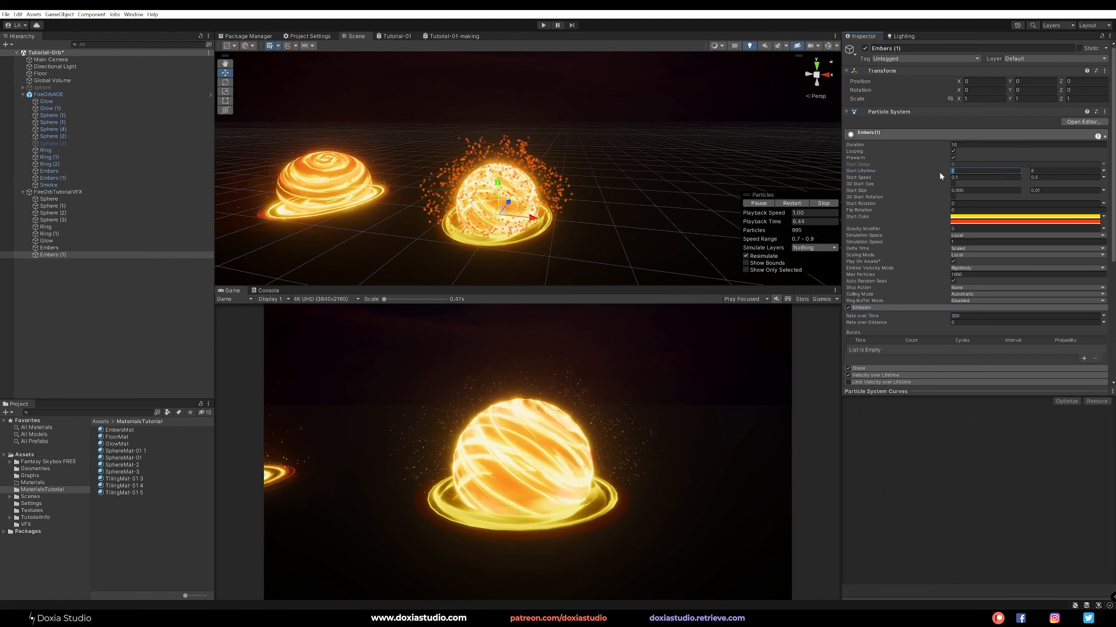
pyautogui.write('0.5')
pyautogui.press('Tab')
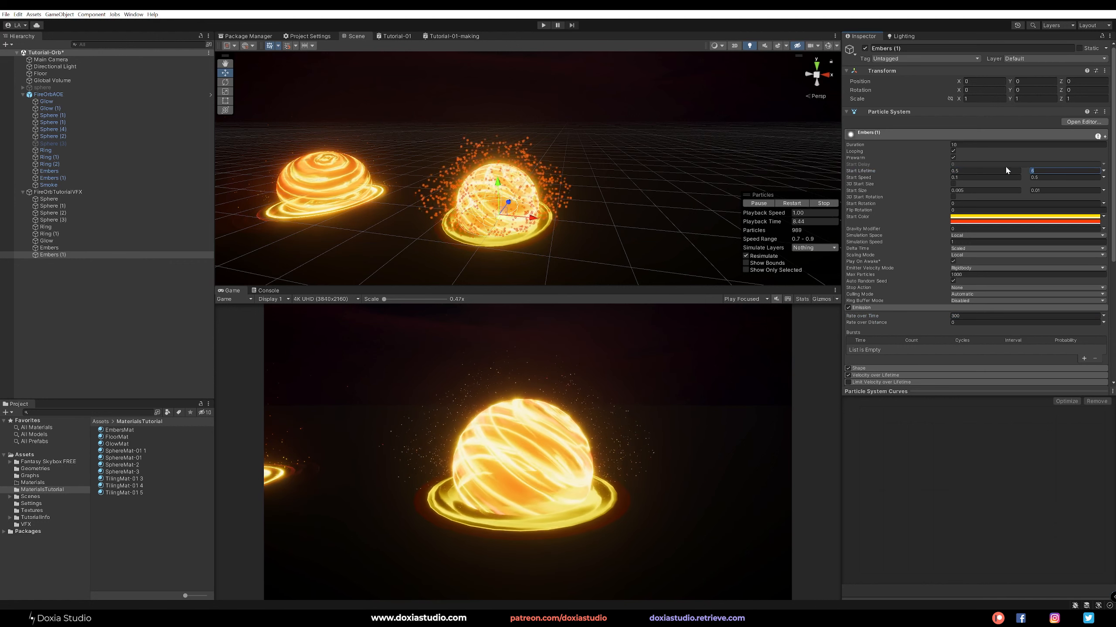
pyautogui.write('2')
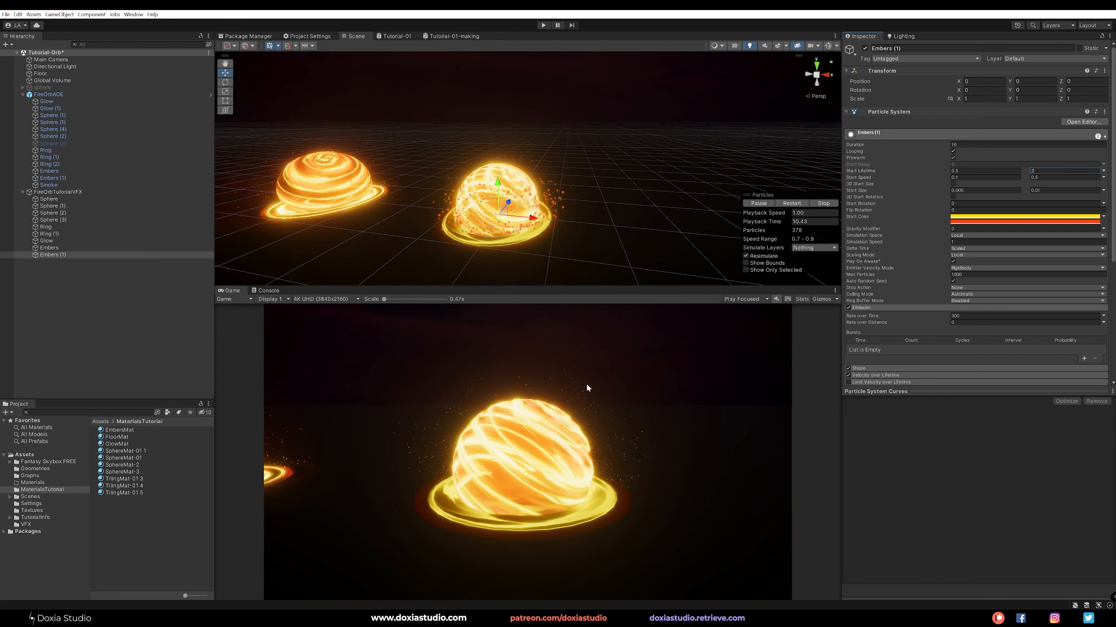
# Step: Move Embers (1) aside to raise its shape's Radius Thickness to about 0.58, and return its Position X to 0
pyautogui.moveTo(529, 217); pyautogui.dragTo(641, 228)
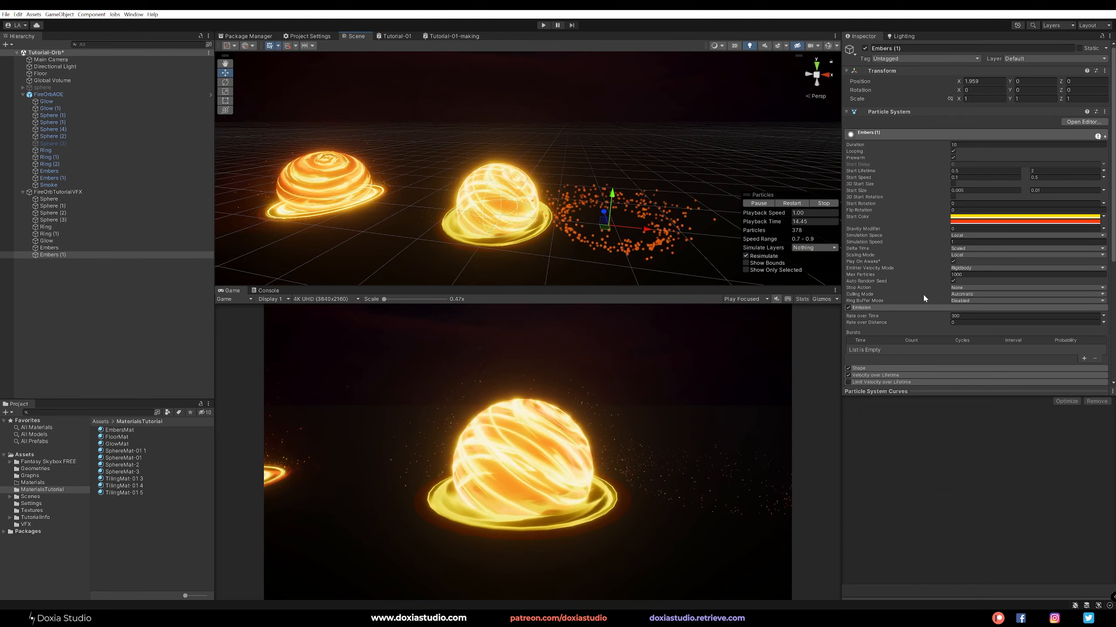
pyautogui.click(885, 370)
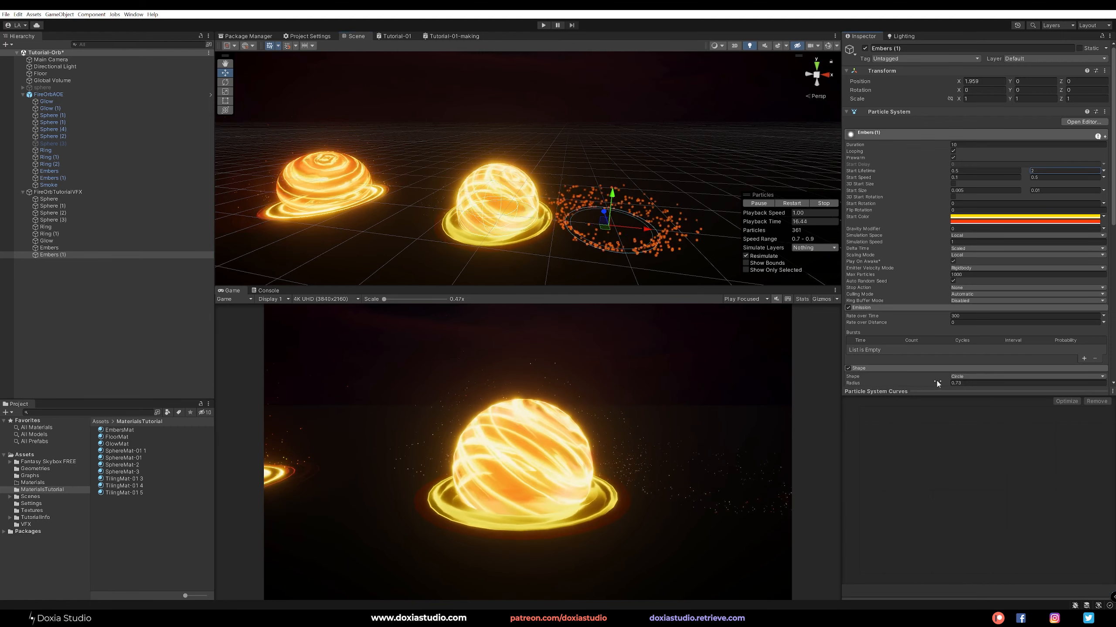
pyautogui.scroll(-2, 942, 381)
pyautogui.click(943, 368)
pyautogui.moveTo(946, 368); pyautogui.dragTo(954, 368)
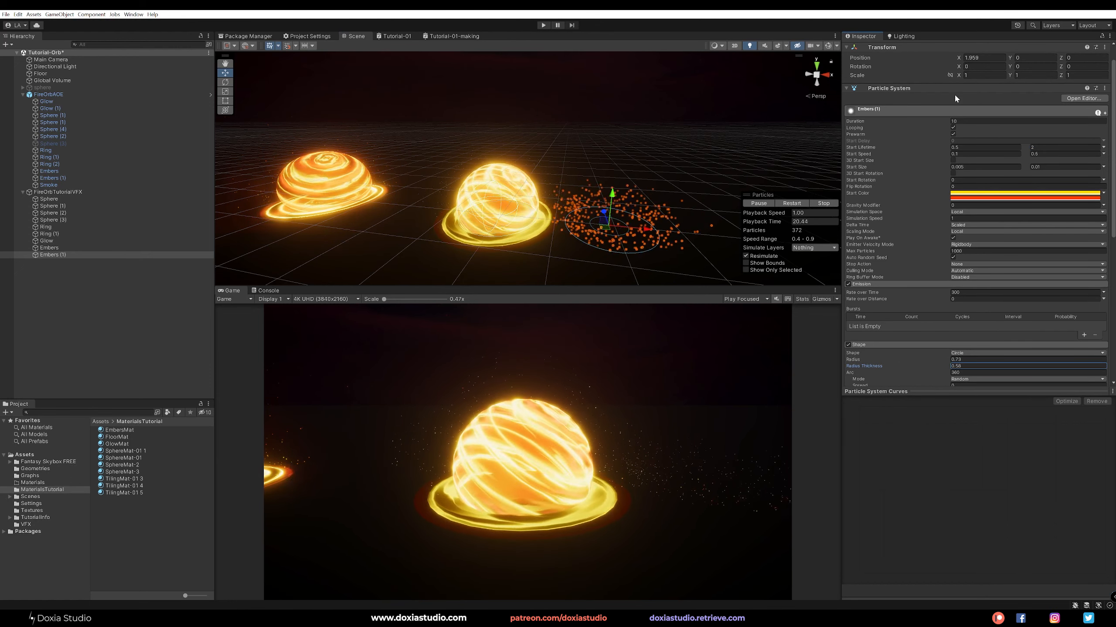
pyautogui.click(983, 58)
pyautogui.write('0')
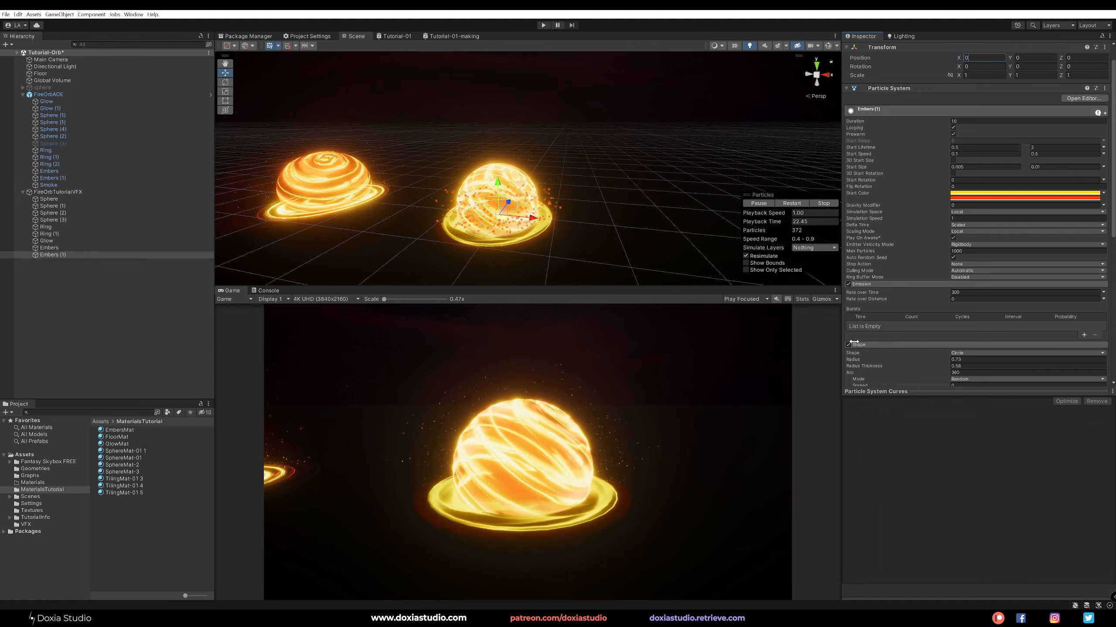
# Step: Increase the shape Radius of Embers in FireOrbTutorialVFX to about 0.93
pyautogui.scroll(-2, 924, 367)
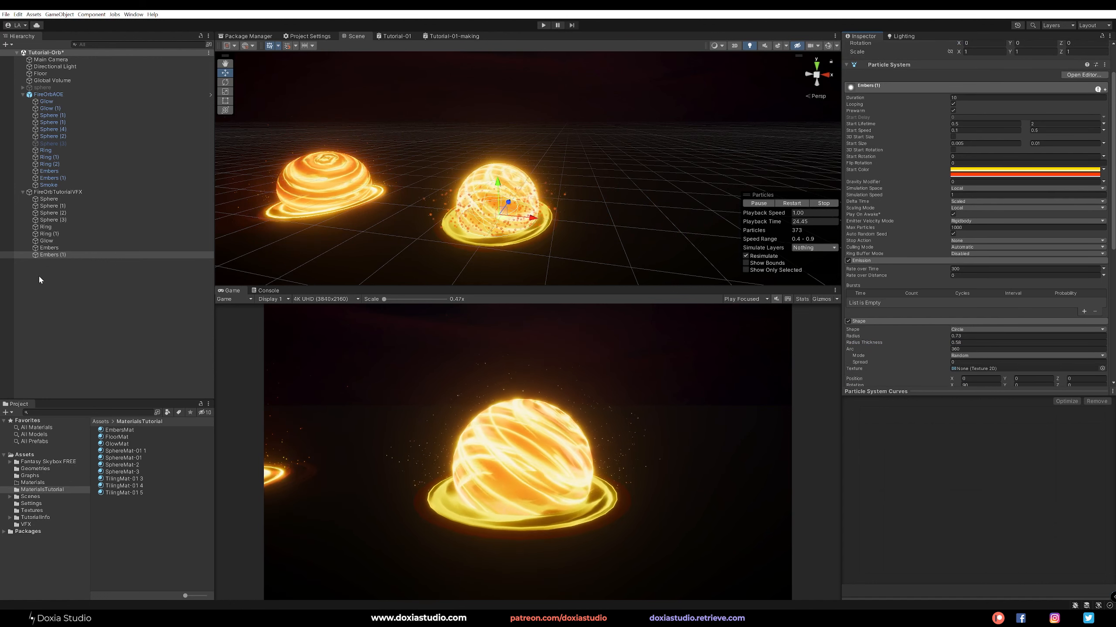
pyautogui.click(66, 248)
pyautogui.moveTo(930, 336); pyautogui.dragTo(949, 333)
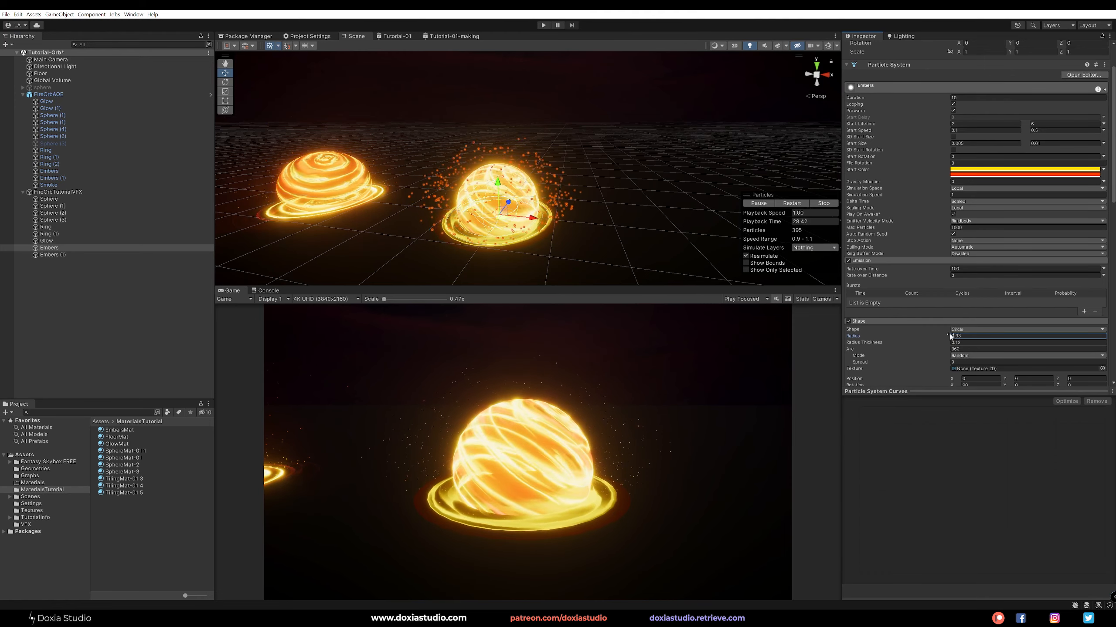
# Step: Isolate Embers (1) to raise its shape Radius to about 0.86, compare it with Embers, and show the whole effect again
pyautogui.click(161, 255)
pyautogui.scroll(6, 502, 241)
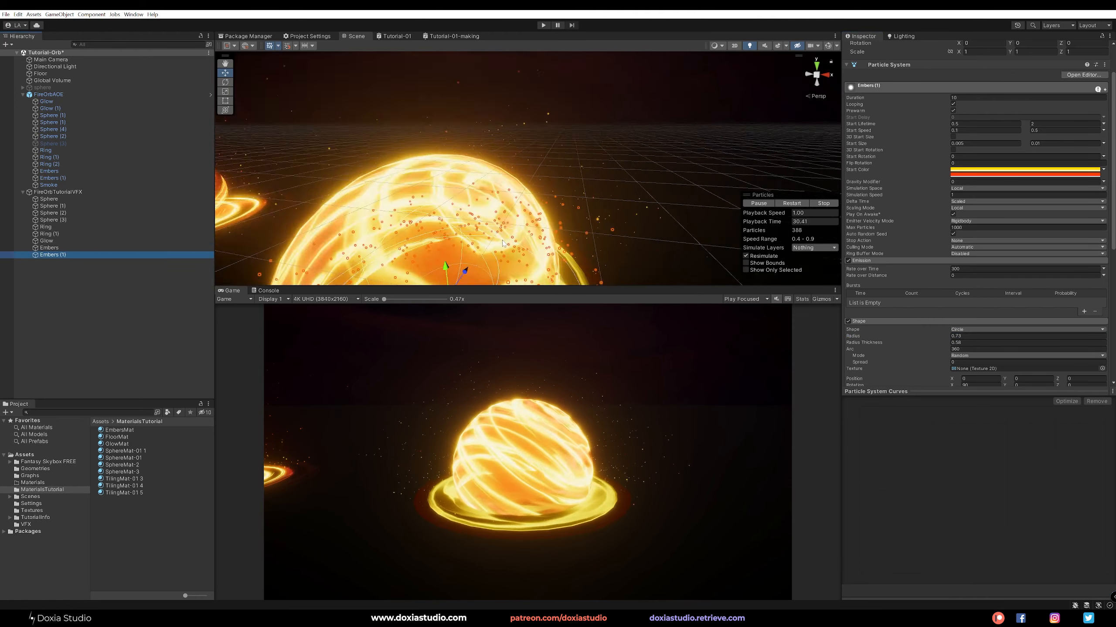
pyautogui.scroll(-4, 502, 241)
pyautogui.scroll(-5, 502, 244)
pyautogui.moveTo(502, 244); pyautogui.dragTo(519, 206, button='middle')
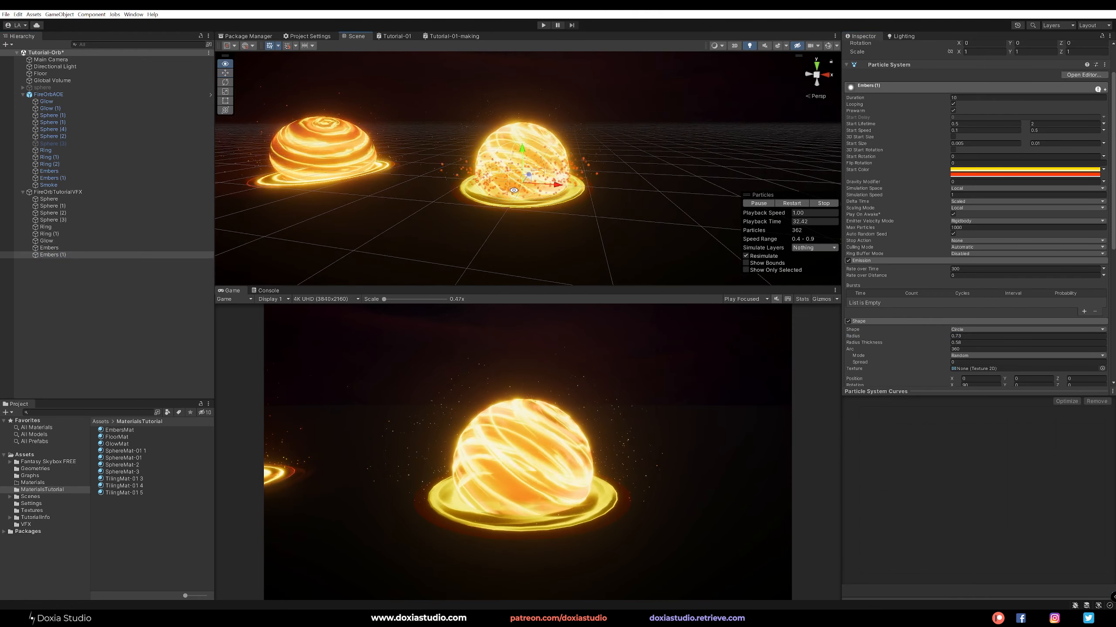
pyautogui.scroll(10, 519, 202)
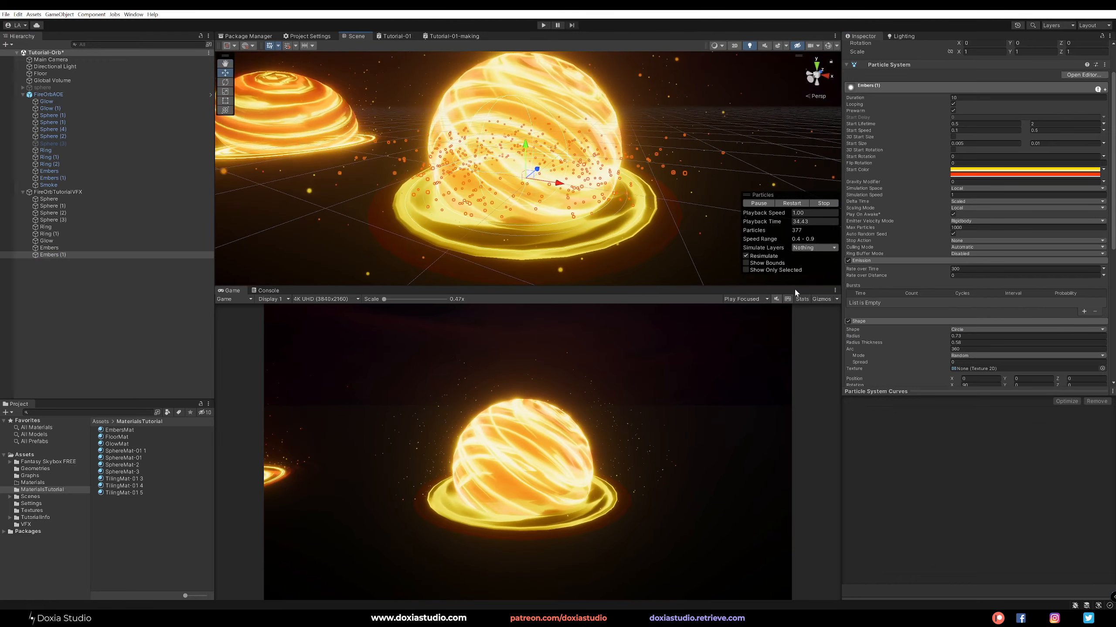
pyautogui.click(745, 270)
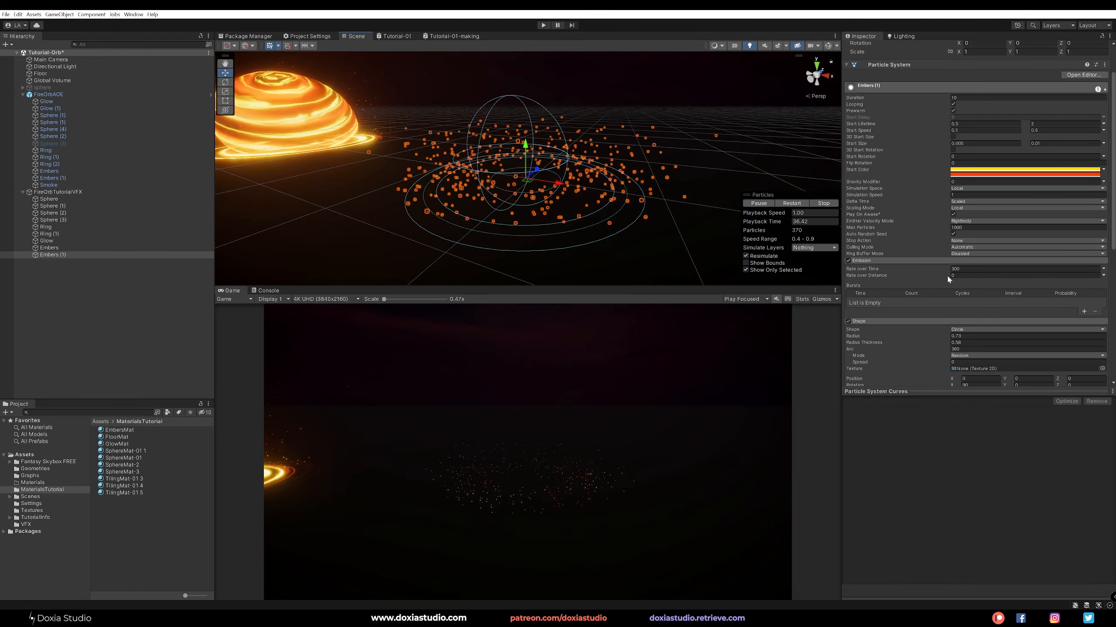
pyautogui.moveTo(945, 333); pyautogui.dragTo(946, 333)
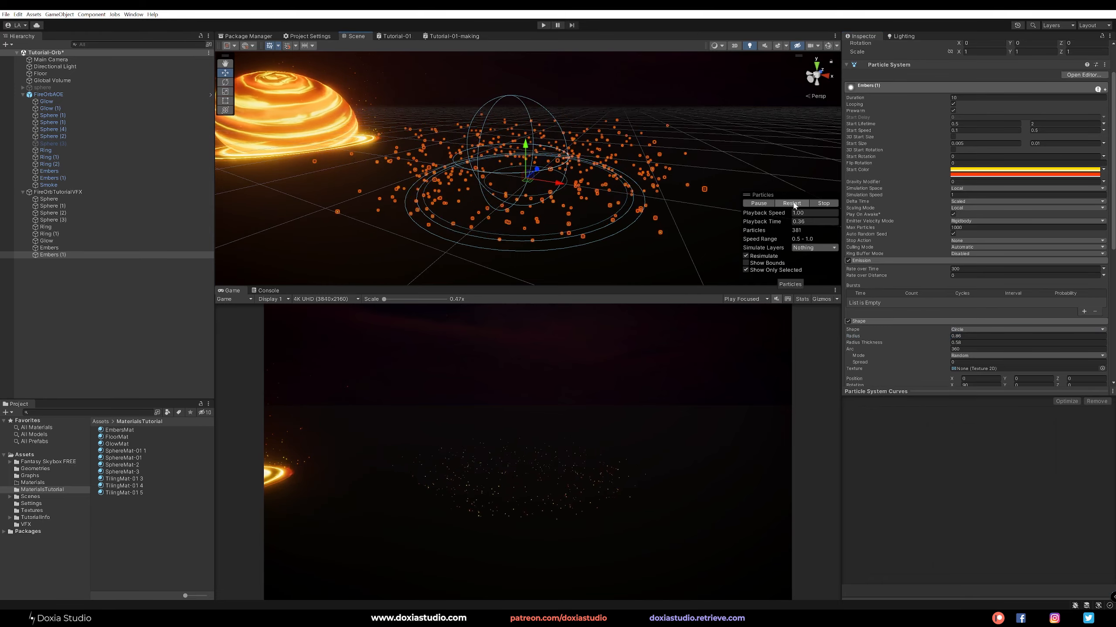
pyautogui.click(57, 249)
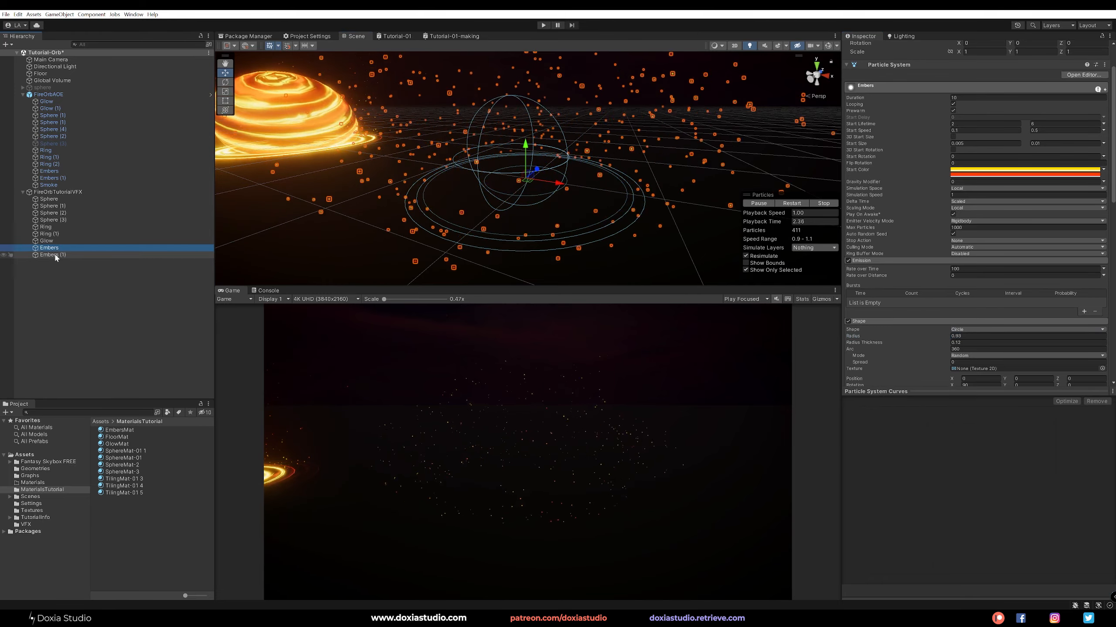
pyautogui.click(53, 256)
pyautogui.click(781, 272)
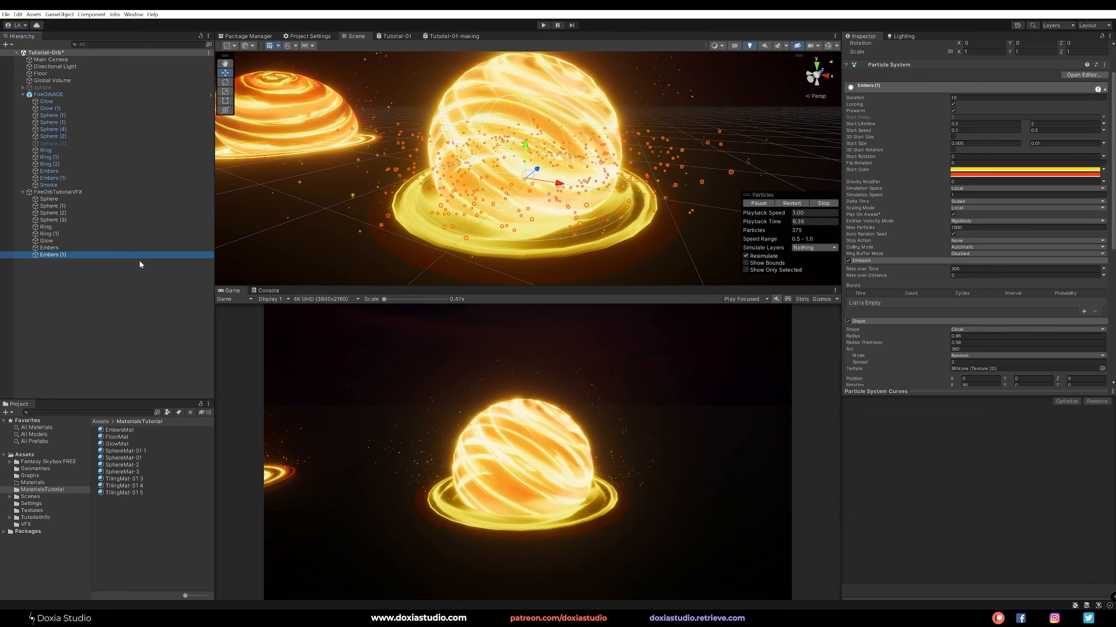
# Step: Change the second Start Color of Embers (1) to orange FF8000
pyautogui.click(1023, 174)
pyautogui.click(1094, 225)
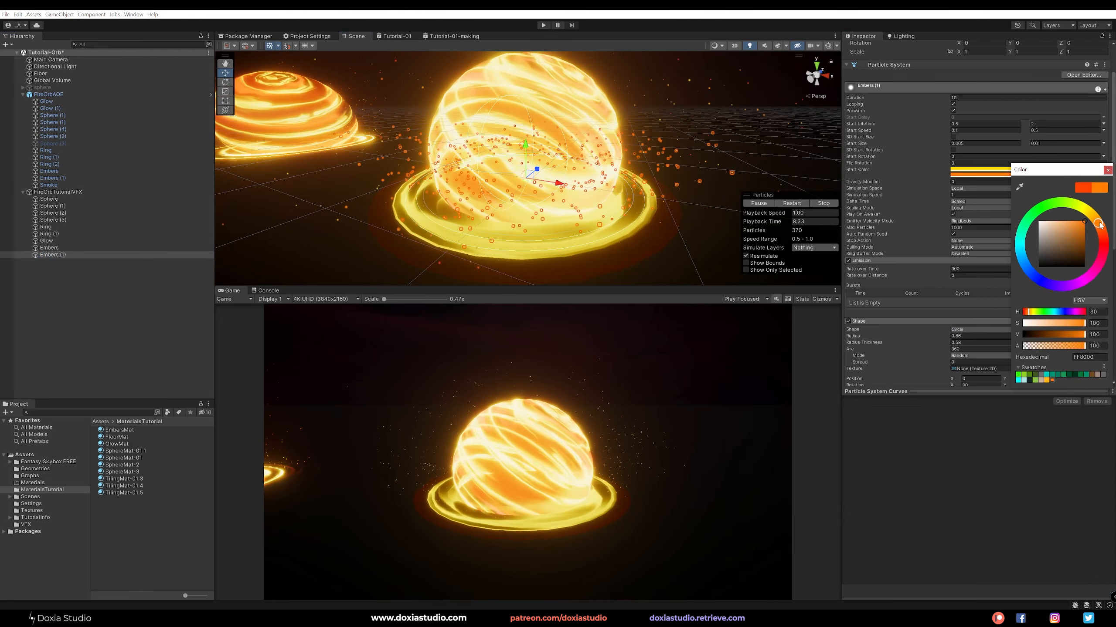
pyautogui.click(1107, 170)
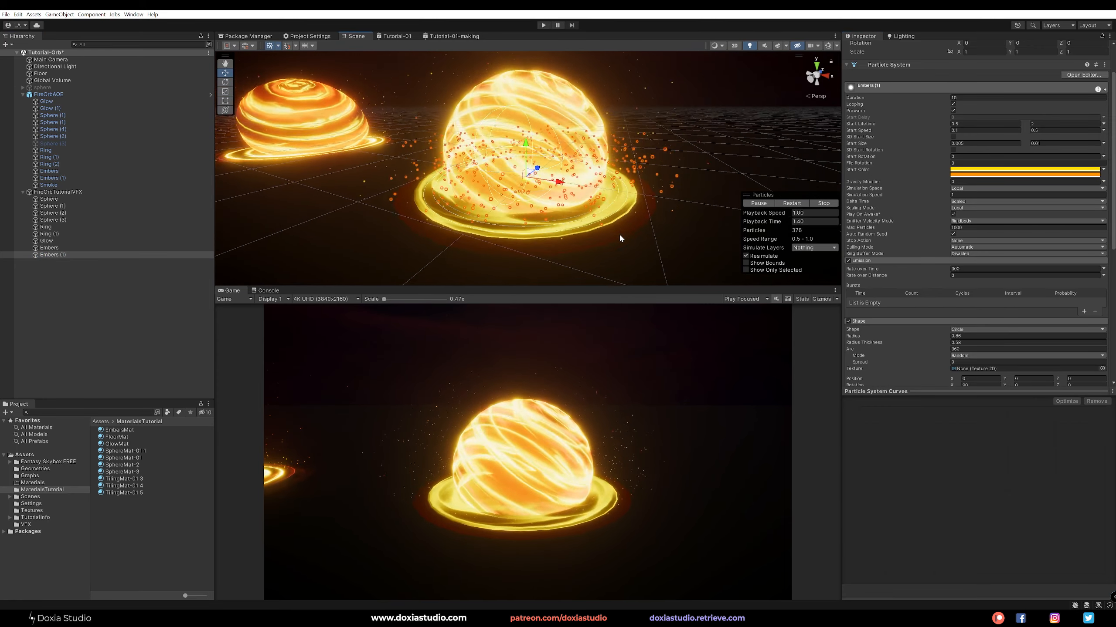
pyautogui.scroll(-3, 619, 233)
pyautogui.scroll(-3, 496, 203)
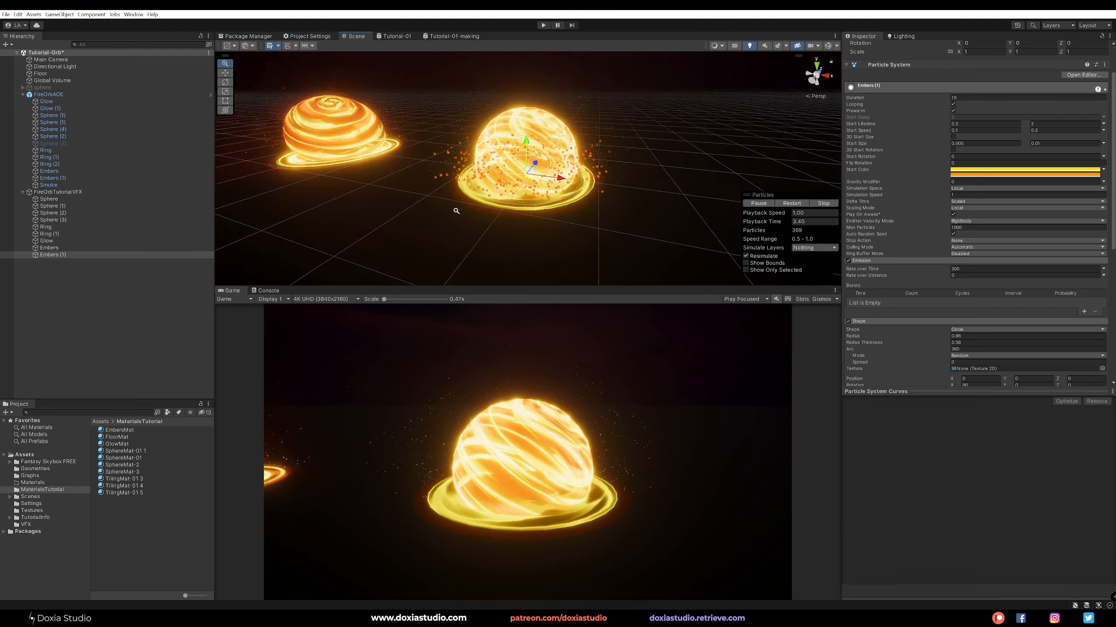
pyautogui.keyDown('alt'); pyautogui.moveTo(545, 189); pyautogui.dragTo(572, 279); pyautogui.keyUp('alt')
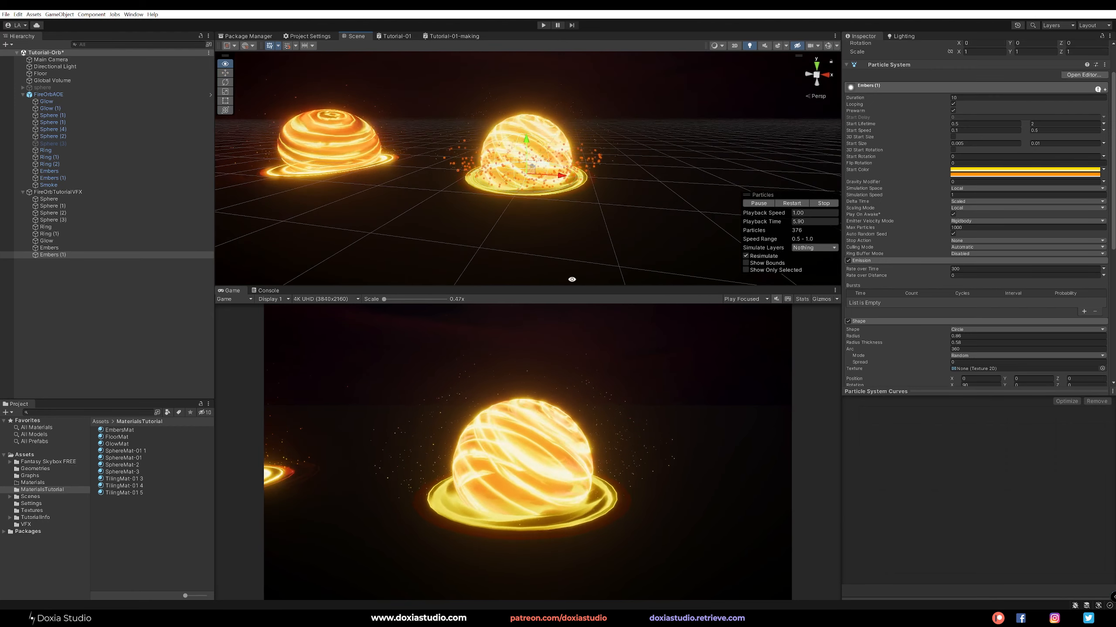
# Step: Duplicate the reference orb's Smoke, move the copy into FireOrbTutorialVFX and reset its Position to 0, 0, 0
pyautogui.click(88, 185)
pyautogui.hotkey('ctrl', 'd')
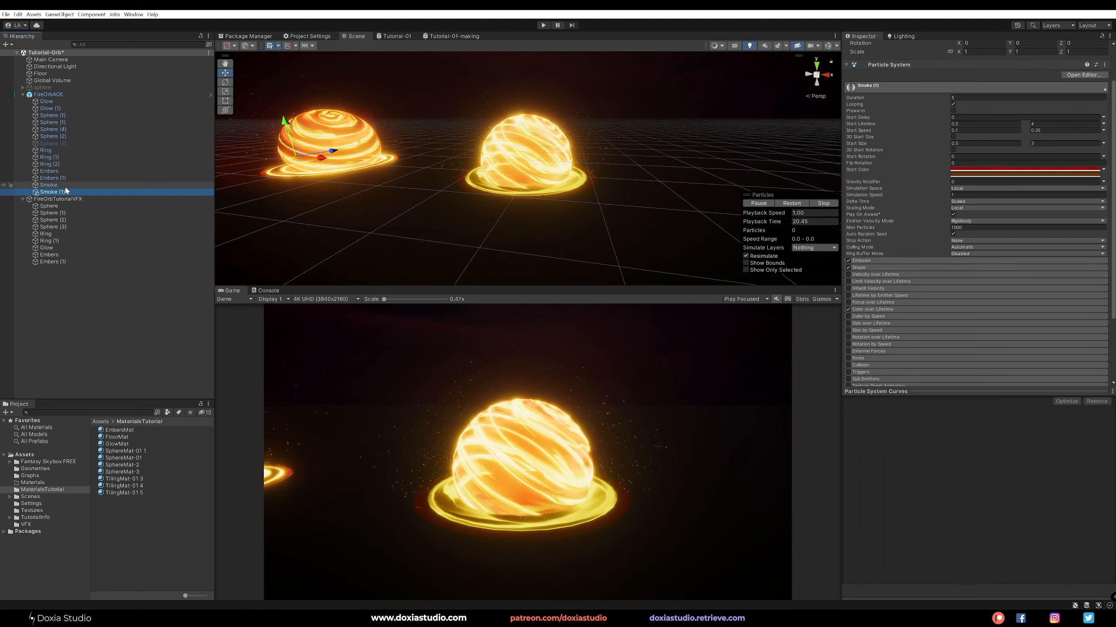
pyautogui.moveTo(61, 267); pyautogui.dragTo(62, 268)
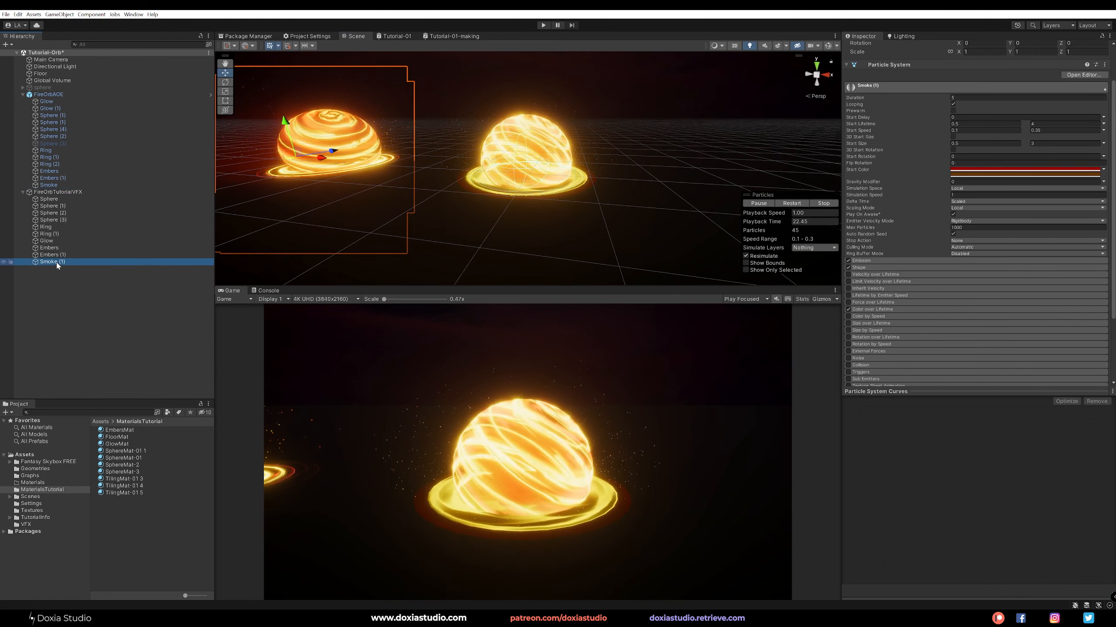
pyautogui.click(40, 306)
pyautogui.click(46, 264)
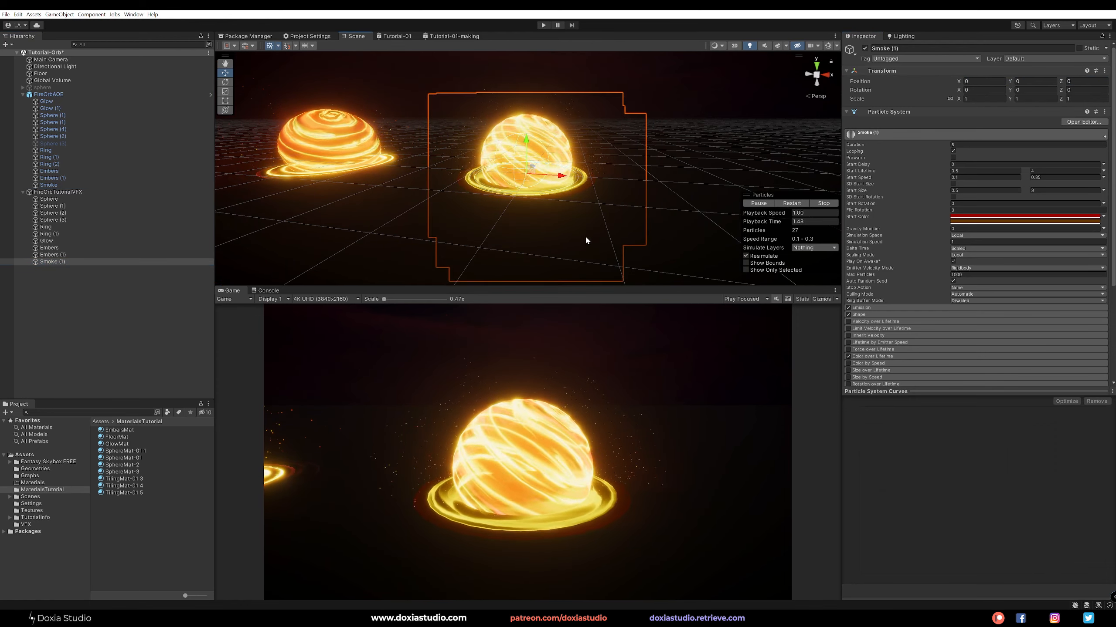
# Step: Examine the Renderer, Emission, Shape and Start Size settings of Smoke (1)
pyautogui.keyDown('alt'); pyautogui.moveTo(585, 238); pyautogui.dragTo(525, 264); pyautogui.keyUp('alt')
pyautogui.keyDown('alt'); pyautogui.moveTo(464, 266); pyautogui.dragTo(601, 219); pyautogui.keyUp('alt')
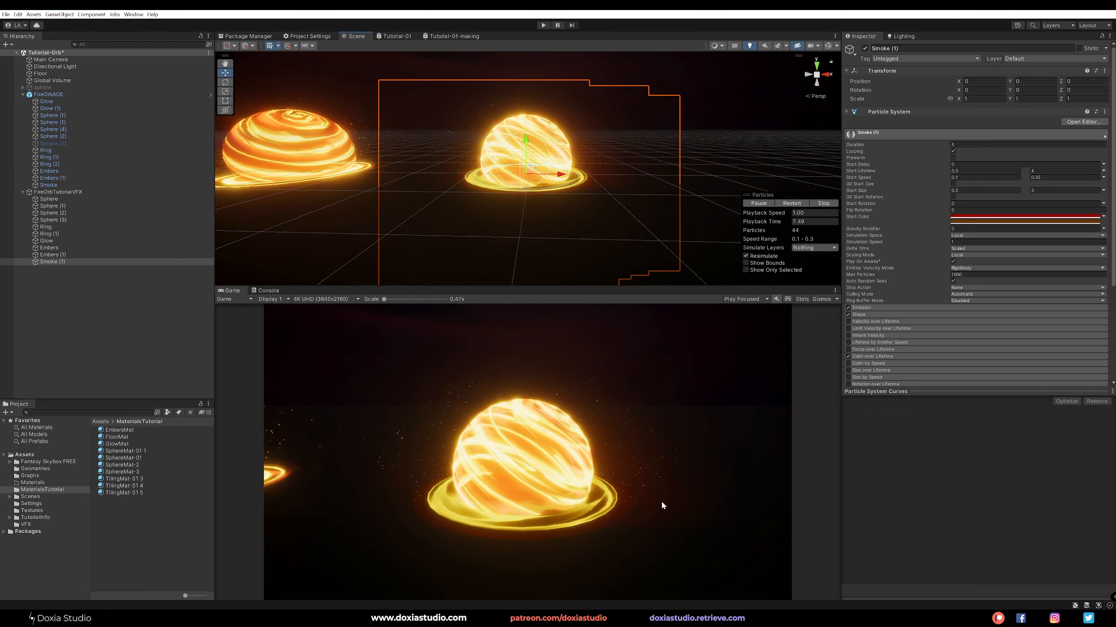
pyautogui.scroll(-5, 949, 338)
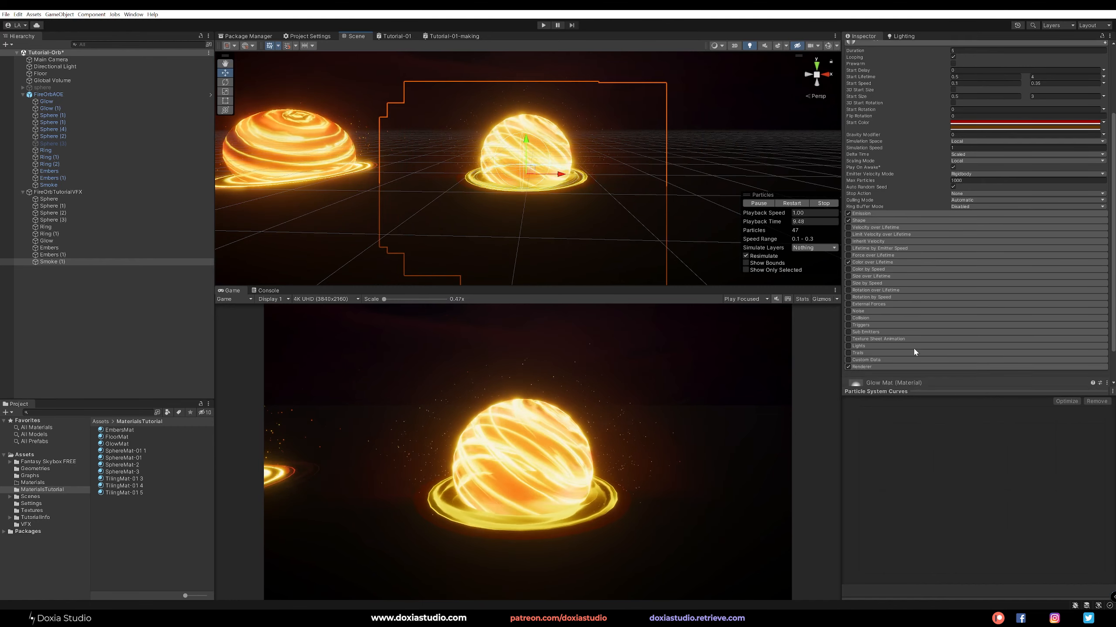
pyautogui.scroll(-1, 872, 337)
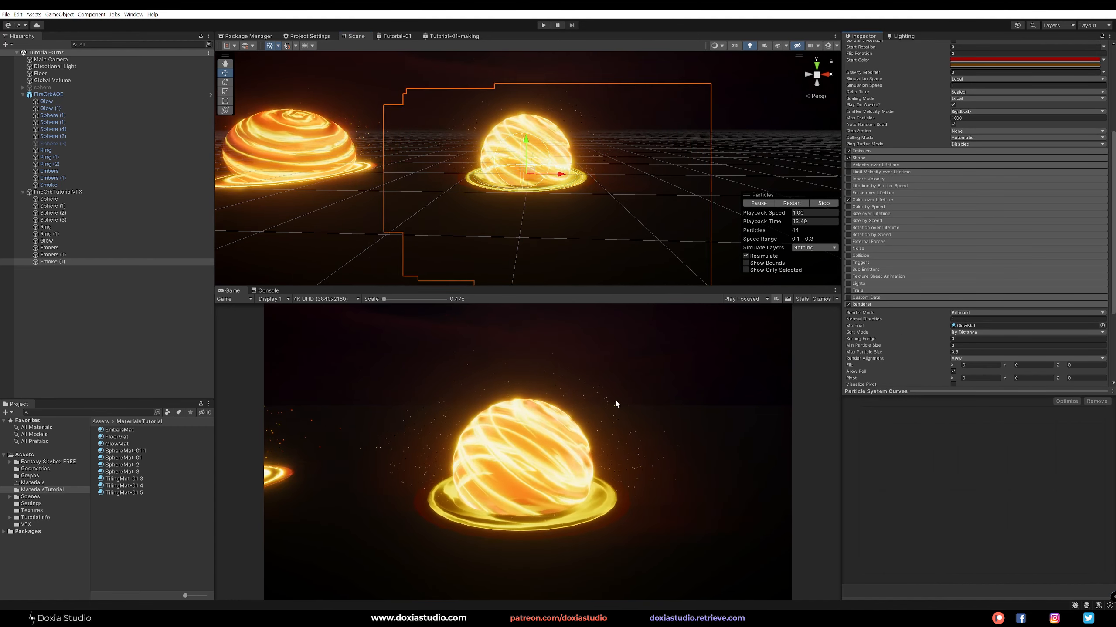
pyautogui.scroll(6, 884, 346)
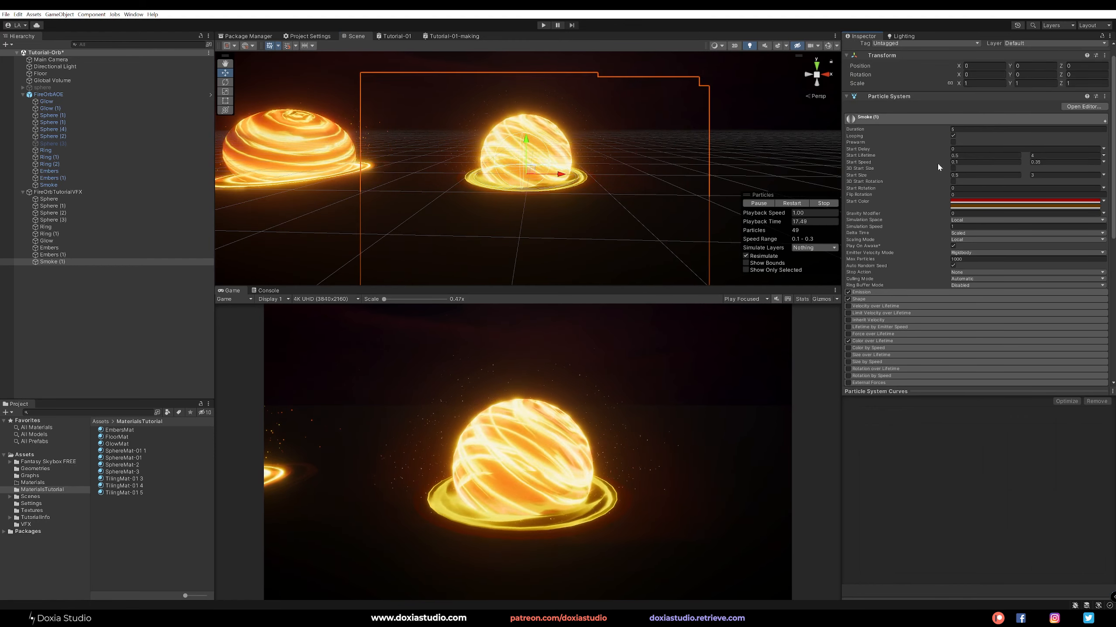
pyautogui.click(876, 292)
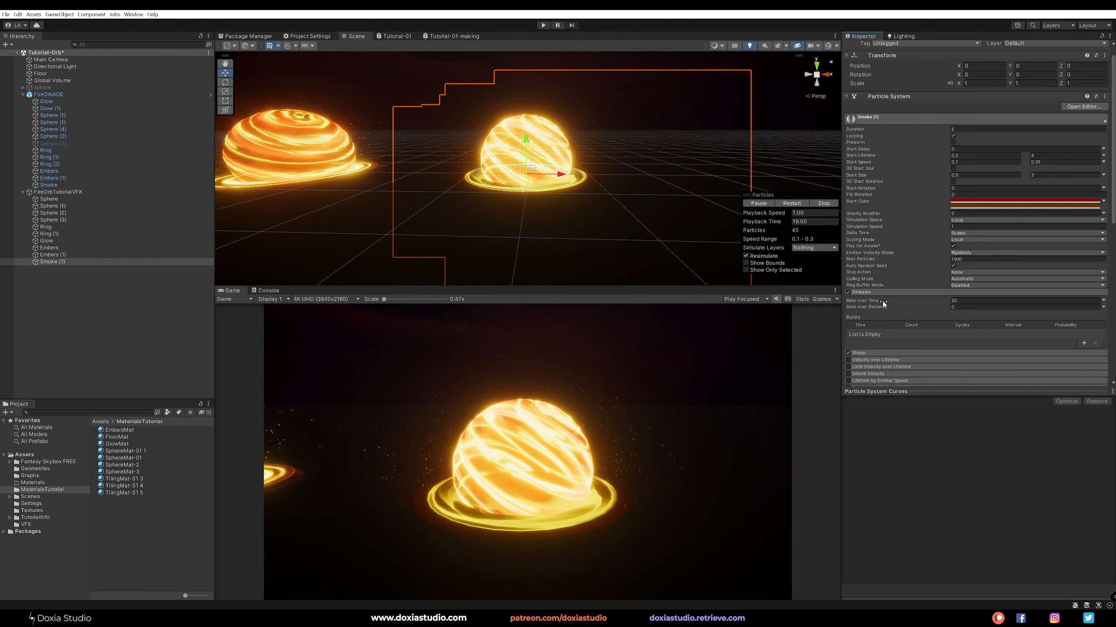
pyautogui.click(875, 353)
pyautogui.scroll(-2, 876, 338)
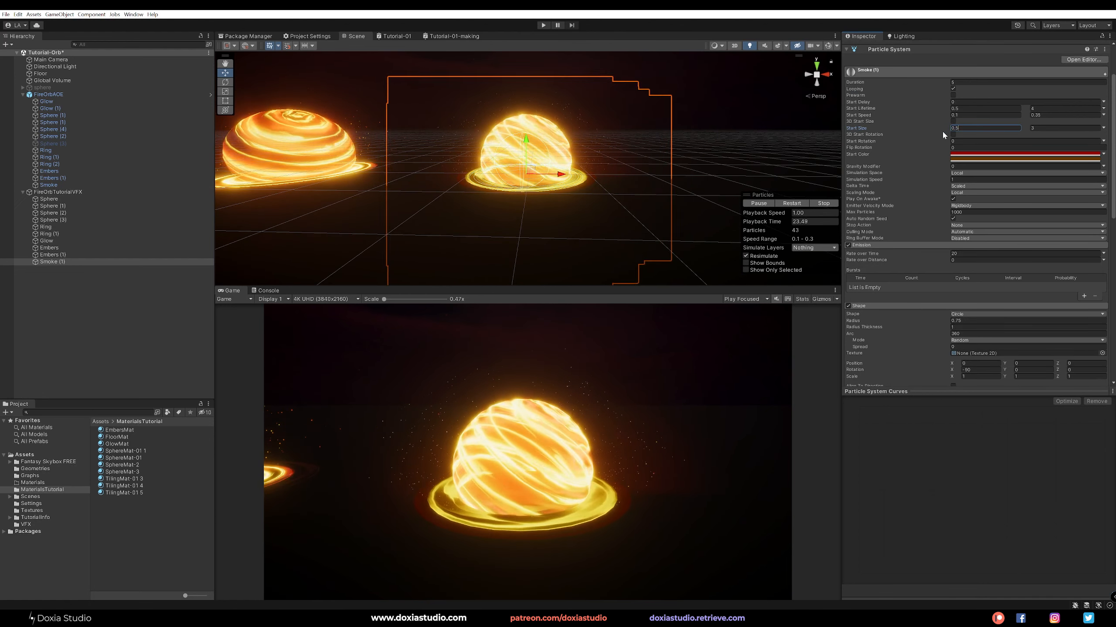
pyautogui.click(1033, 128)
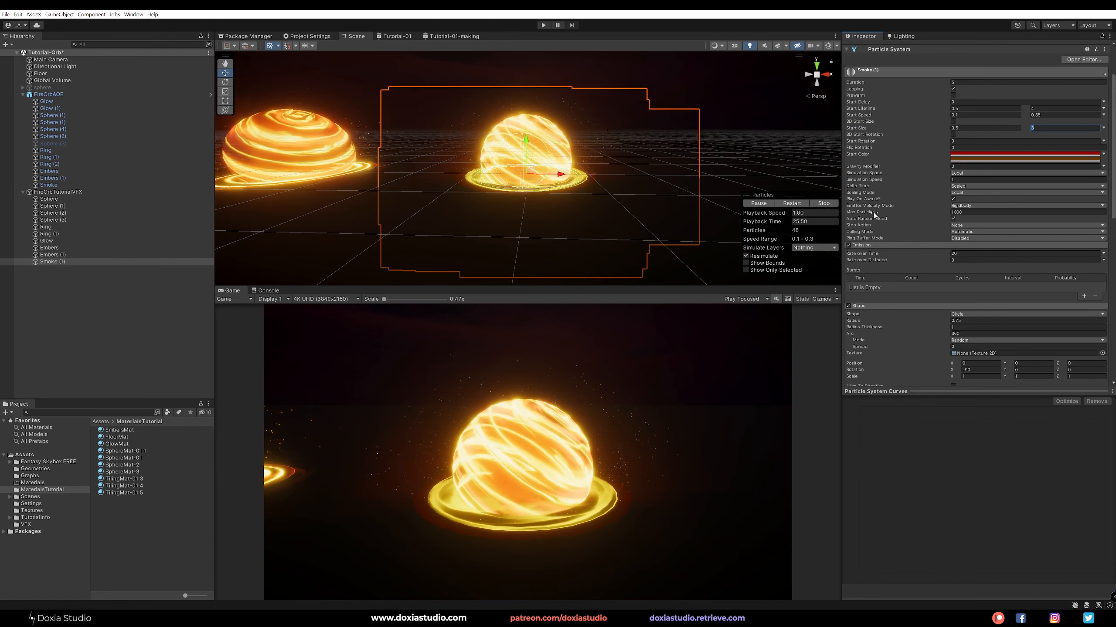
# Step: Isolate Smoke (1), restart its playback and inspect its Color over Lifetime gradient
pyautogui.click(779, 269)
pyautogui.click(797, 203)
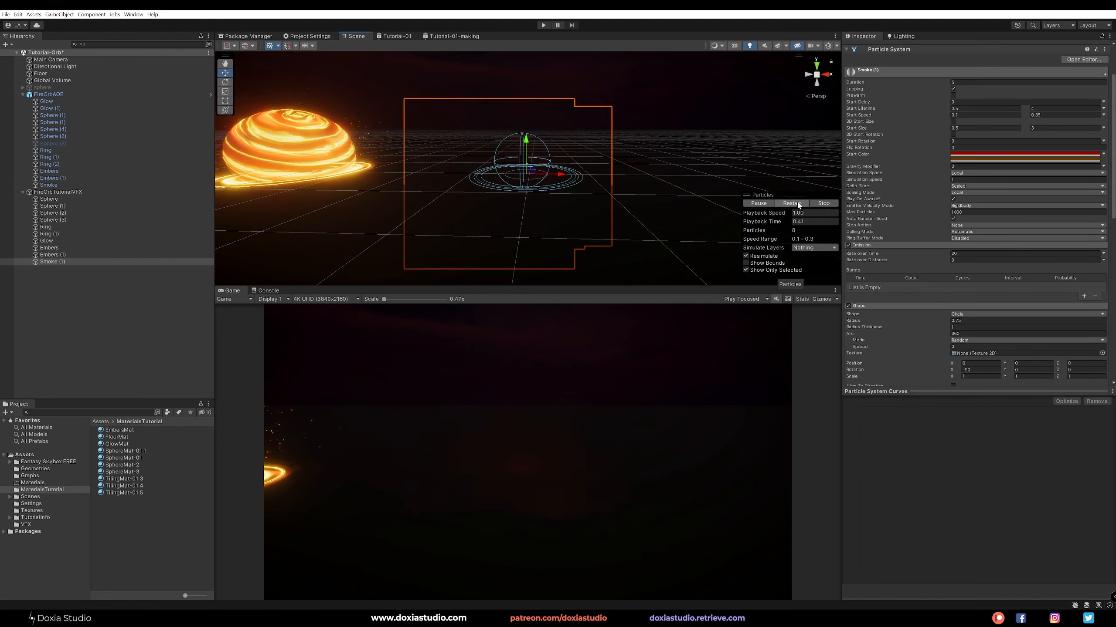
pyautogui.scroll(-2, 912, 255)
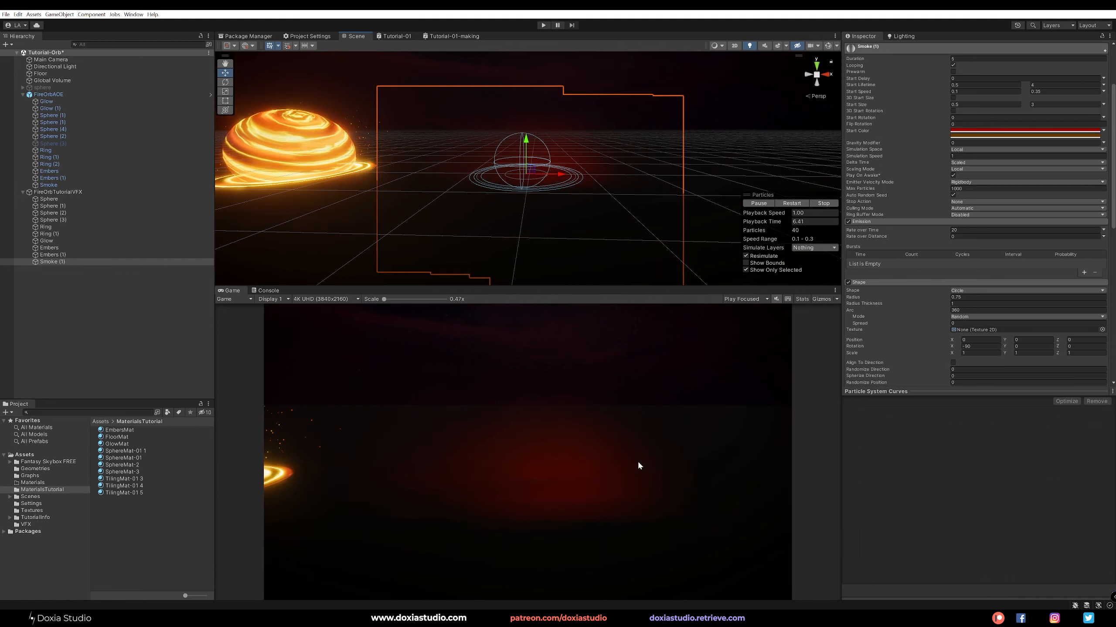
pyautogui.scroll(-5, 910, 319)
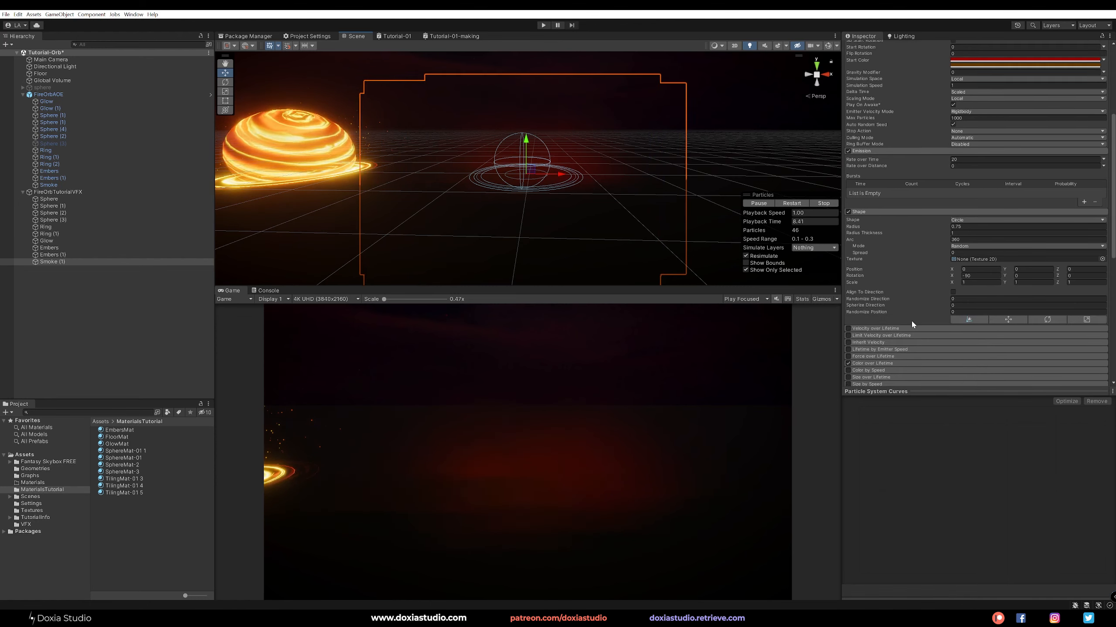
pyautogui.scroll(-2, 908, 292)
pyautogui.click(892, 294)
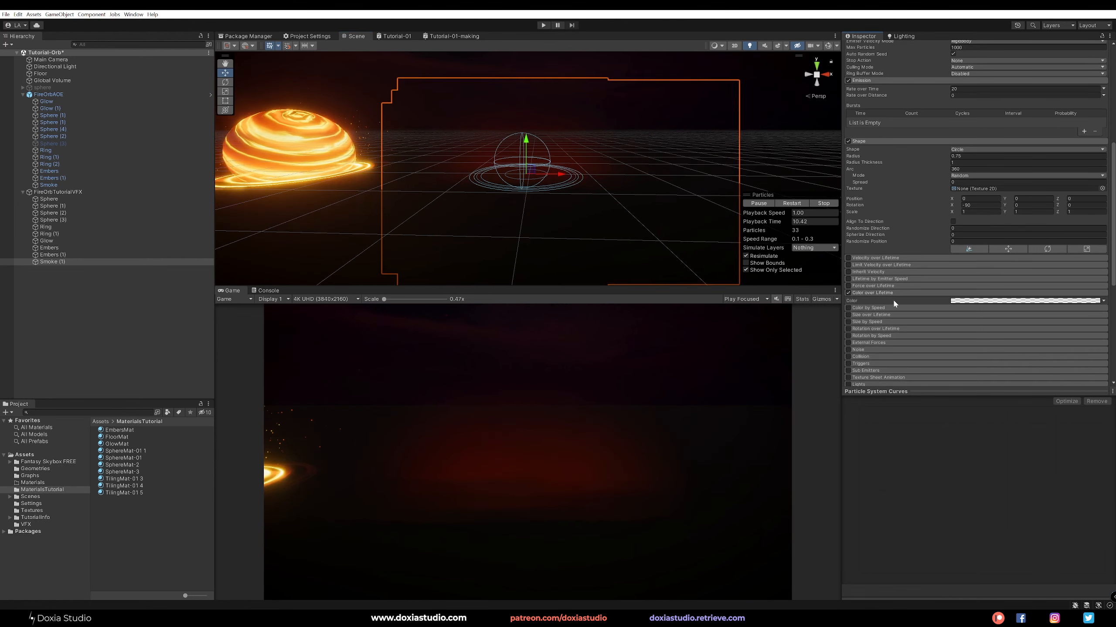
pyautogui.click(982, 302)
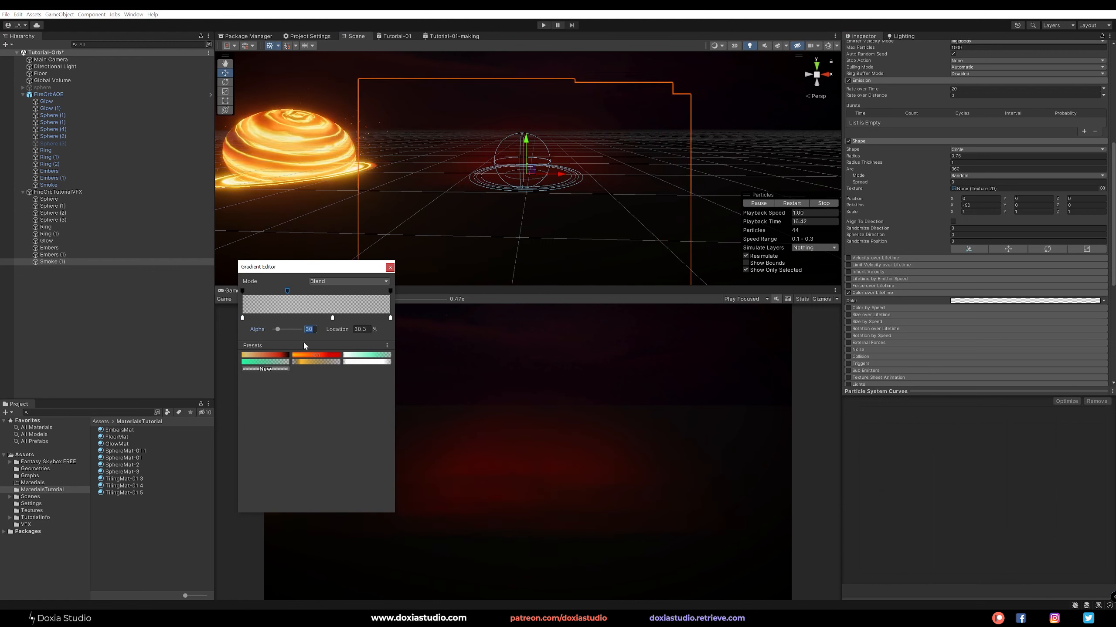
pyautogui.click(390, 268)
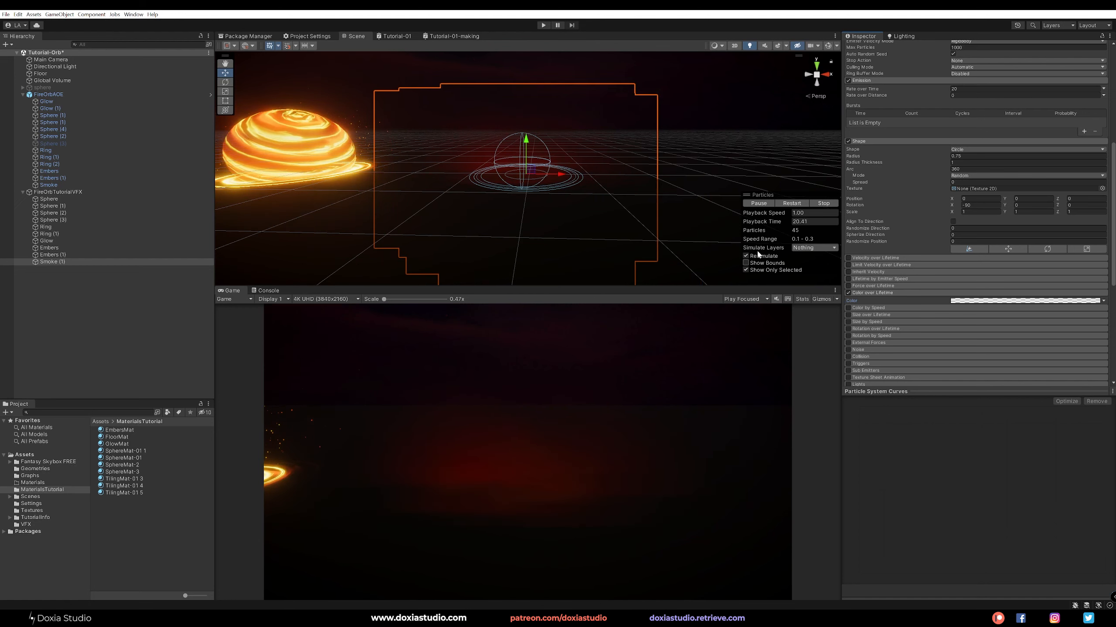
# Step: Show the whole effect again and turn on Prewarm for Smoke (1)
pyautogui.click(771, 271)
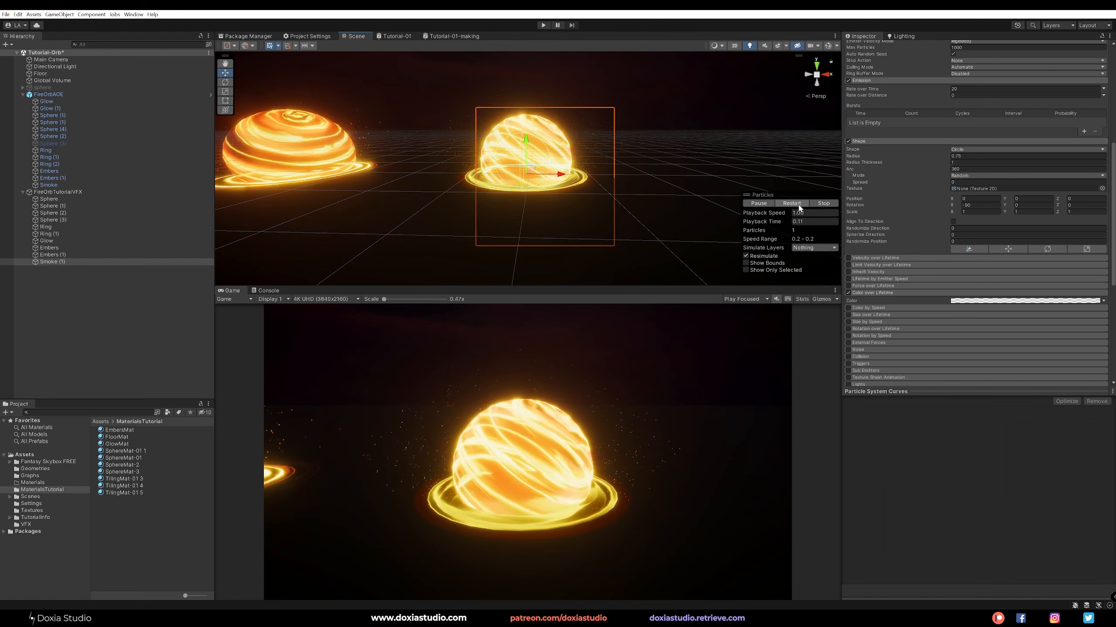
pyautogui.scroll(5, 901, 158)
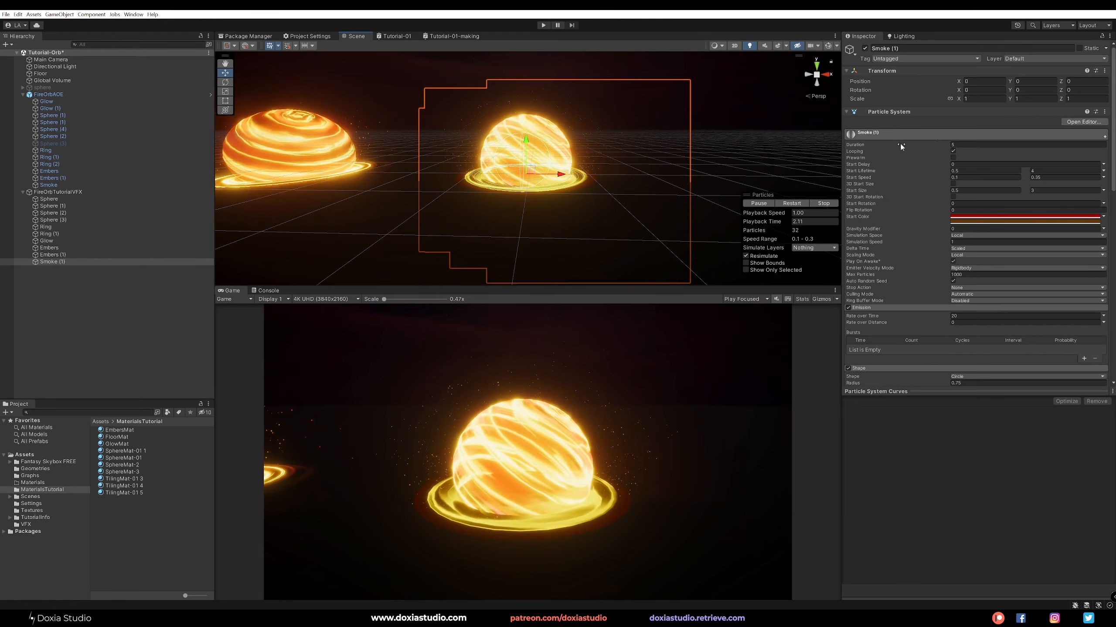
pyautogui.click(953, 158)
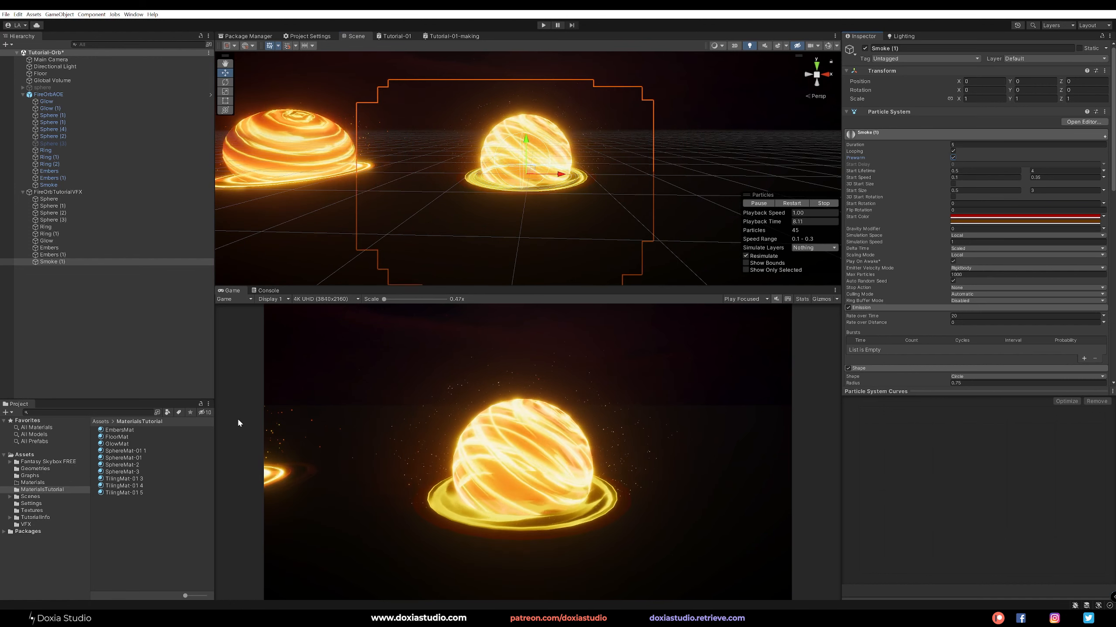
# Step: Set Rotation X and Z to 0 on all four spheres in FireOrbTutorialVFX, from Sphere to Sphere (3)
pyautogui.click(99, 199)
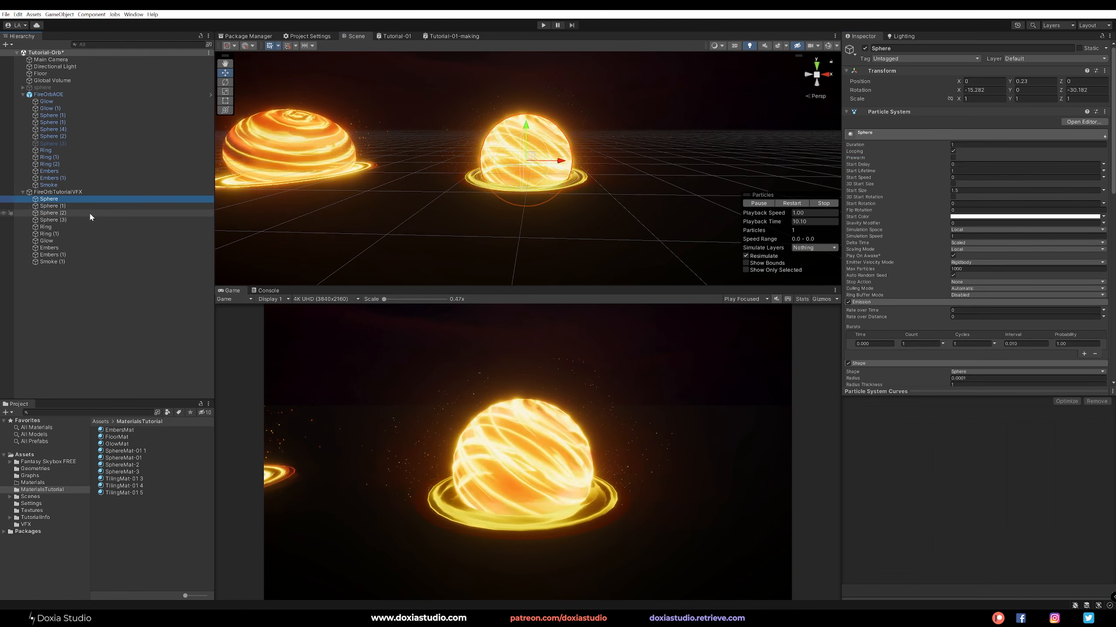
pyautogui.keyDown('shift'); pyautogui.click(88, 219); pyautogui.keyUp('shift')
pyautogui.click(984, 89)
pyautogui.write('0')
pyautogui.press('Tab')
pyautogui.press('Tab')
pyautogui.write('0')
pyautogui.press('Return')
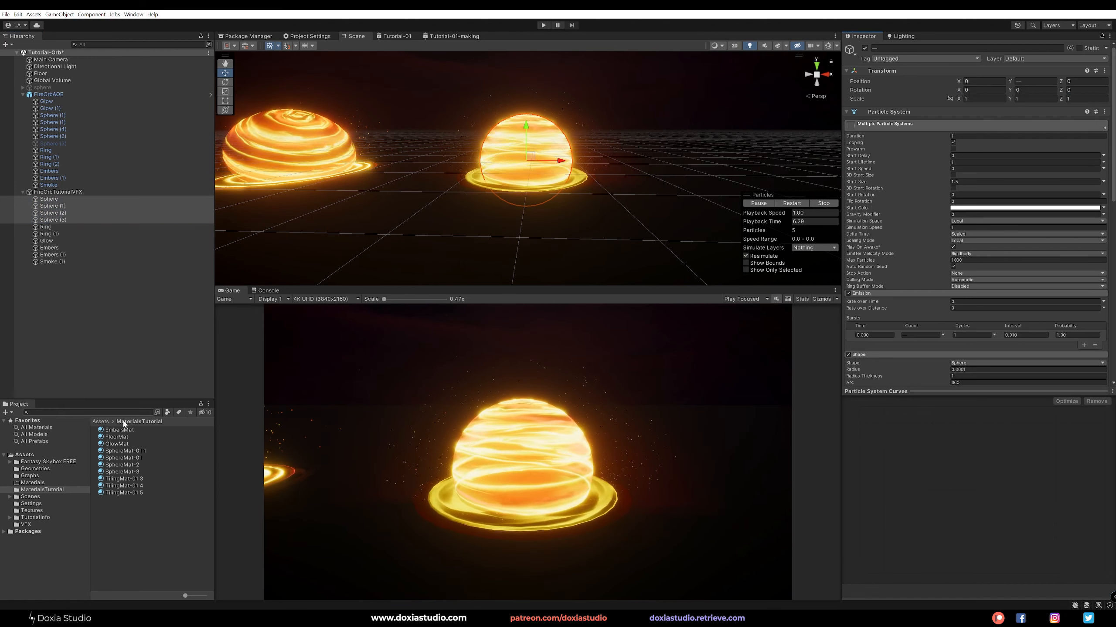
# Step: Try a Tiling of X 0 and Y 1 on the four SphereMat materials in MaterialsTutorial, and undo it
pyautogui.click(134, 453)
pyautogui.keyDown('shift'); pyautogui.click(130, 471); pyautogui.keyUp('shift')
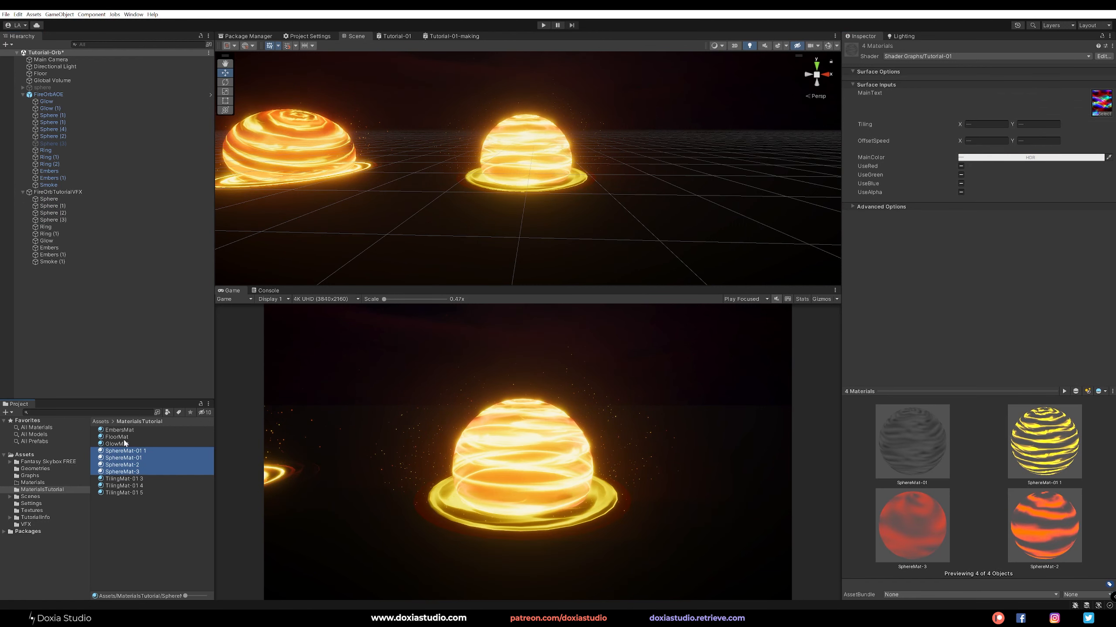
pyautogui.click(136, 479)
pyautogui.click(127, 472)
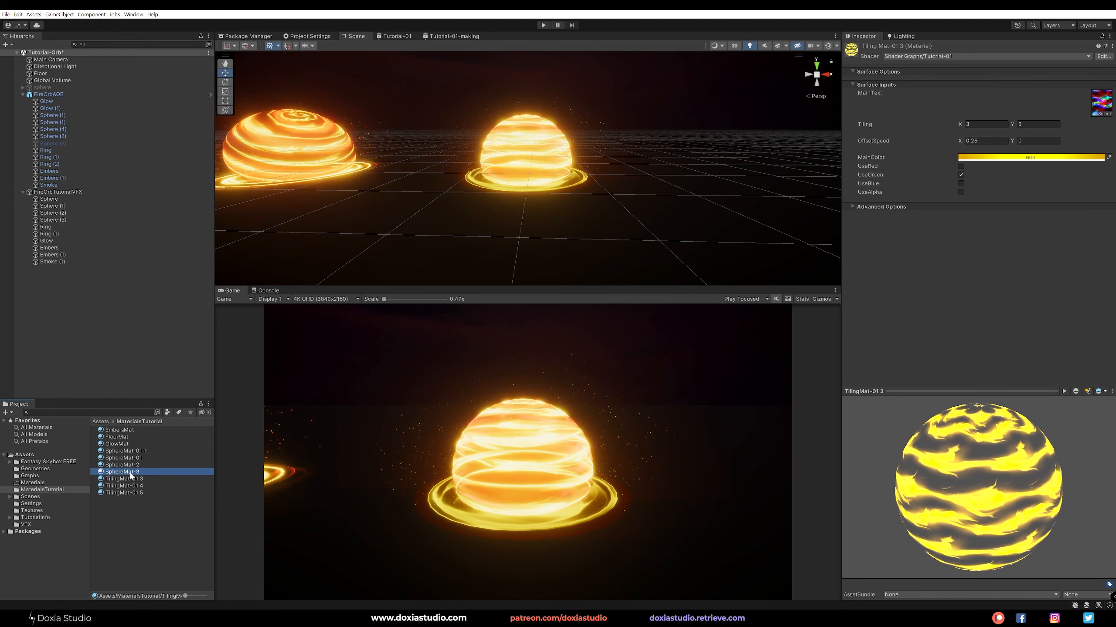
pyautogui.keyDown('shift'); pyautogui.click(127, 451); pyautogui.keyUp('shift')
pyautogui.click(985, 124)
pyautogui.write('0')
pyautogui.click(1011, 124)
pyautogui.write('1')
pyautogui.click(996, 240)
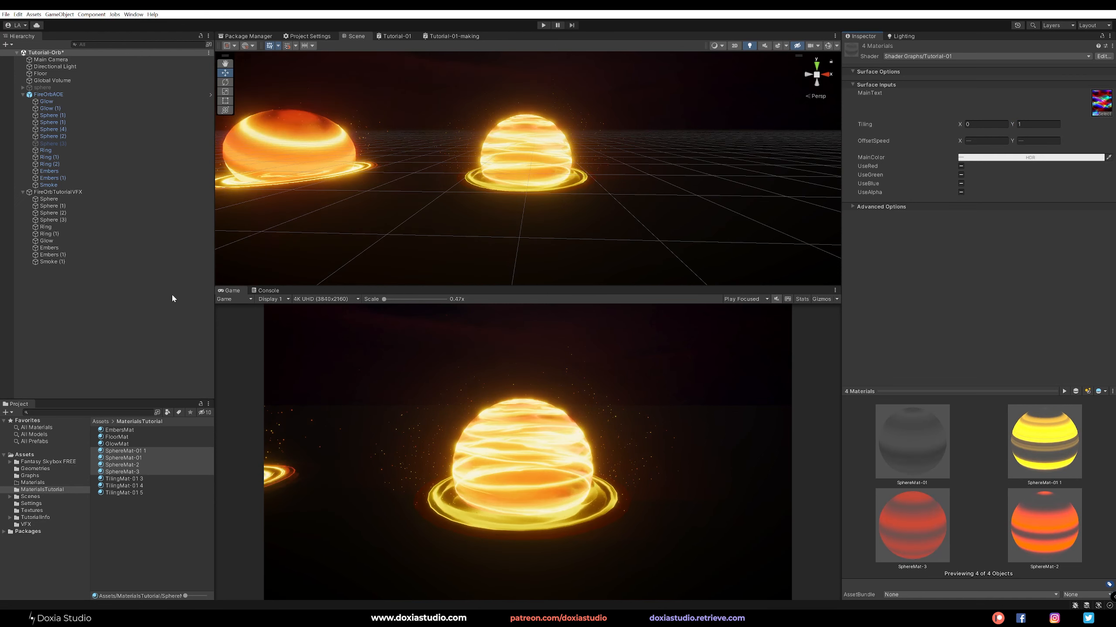
pyautogui.click(109, 307)
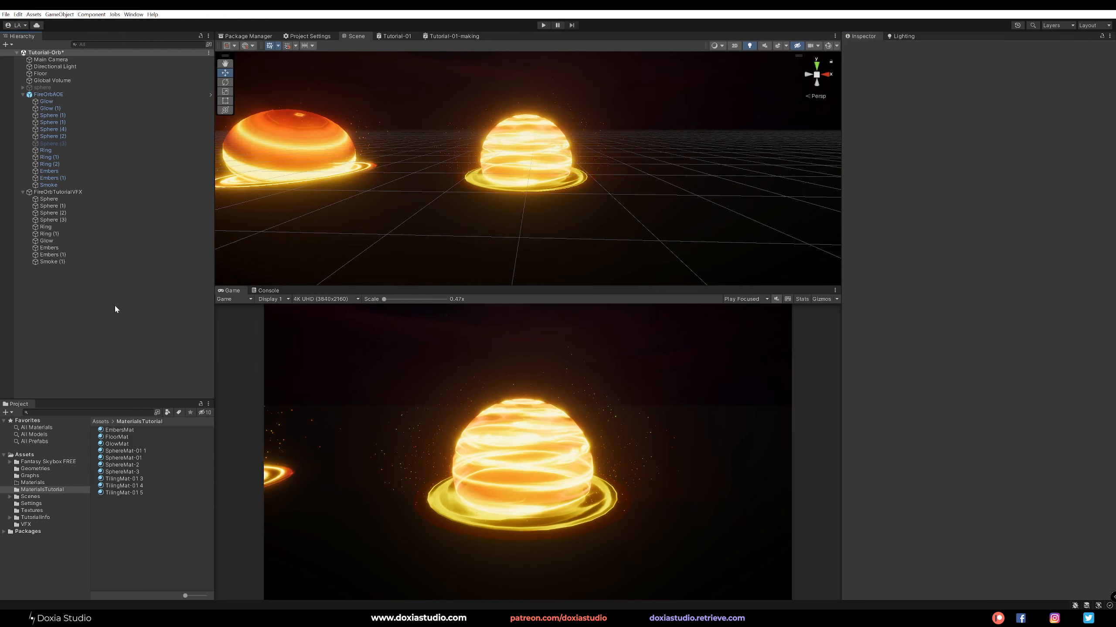
pyautogui.hotkey('ctrl', 'z')
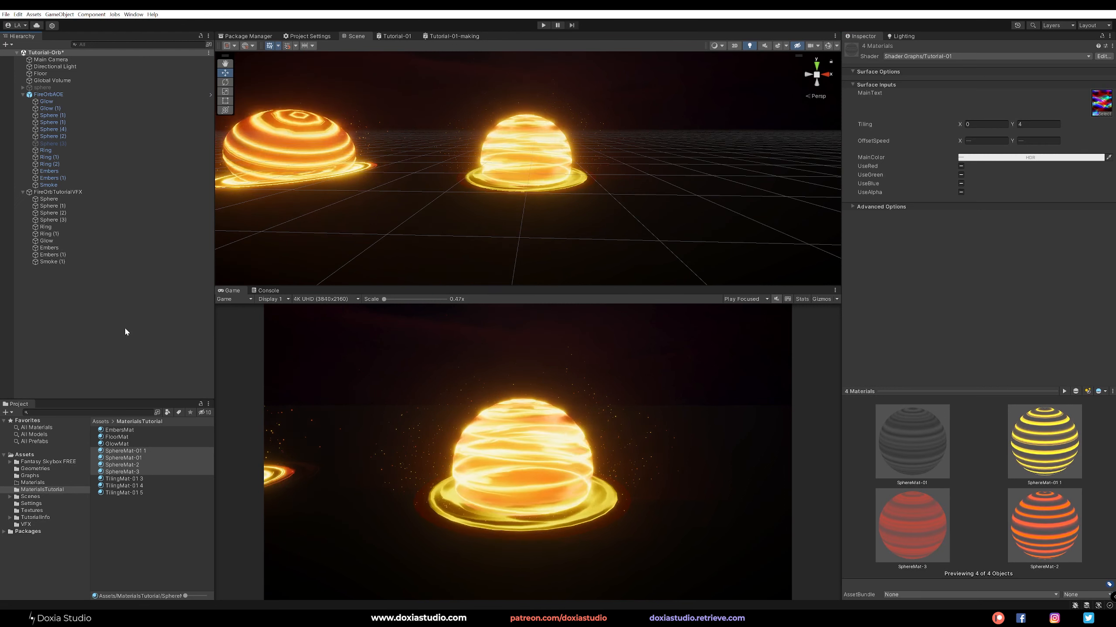
# Step: Set OffsetSpeed to X 0 and Y 0.5 on SphereMat1 through SphereMat4 in the Graphs folder and check the playing effect
pyautogui.click(36, 477)
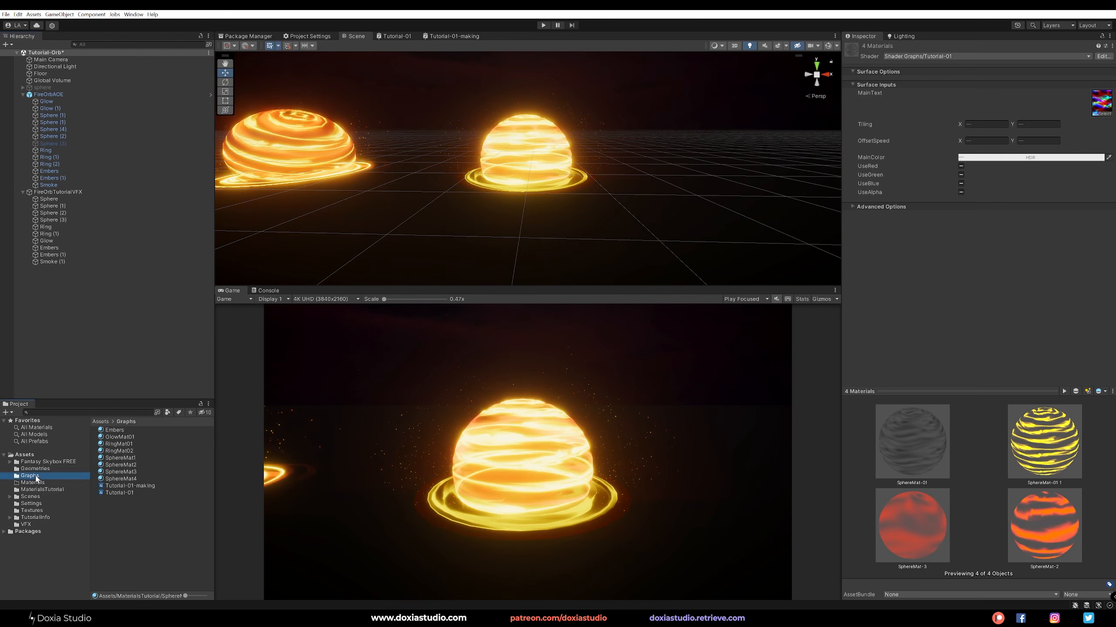
pyautogui.click(121, 459)
pyautogui.keyDown('shift'); pyautogui.click(121, 479); pyautogui.keyUp('shift')
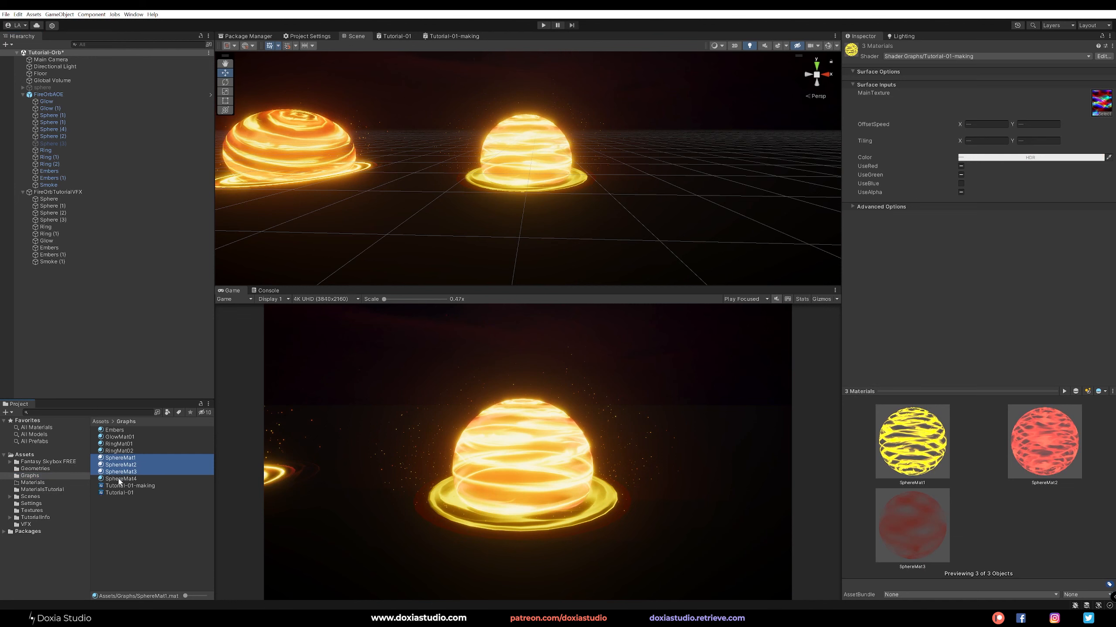
pyautogui.click(985, 124)
pyautogui.write('0')
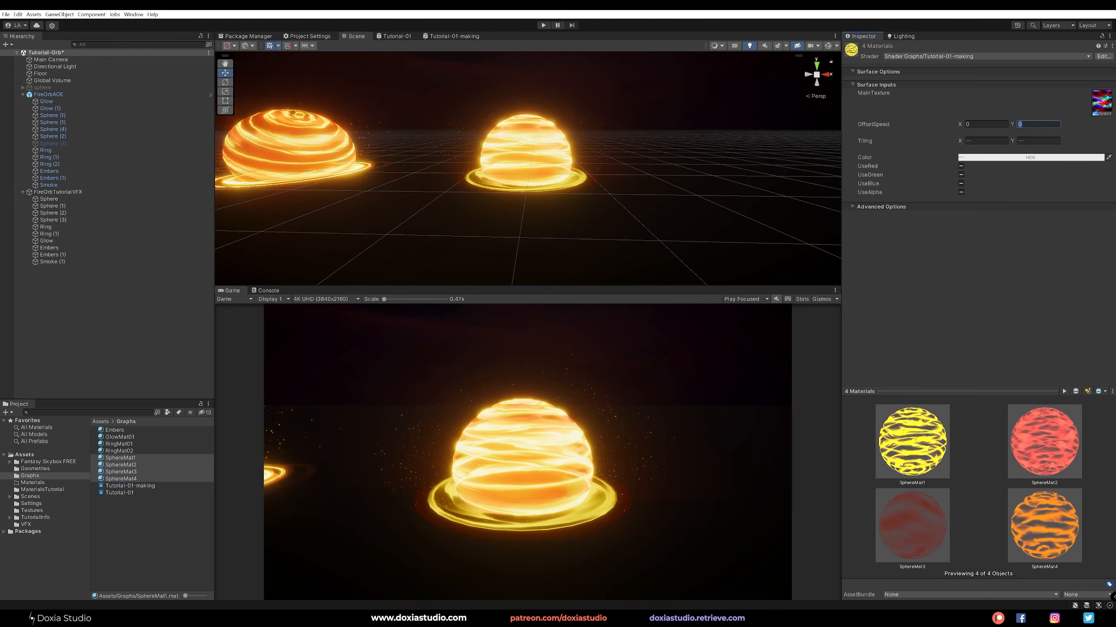
pyautogui.write('0.5')
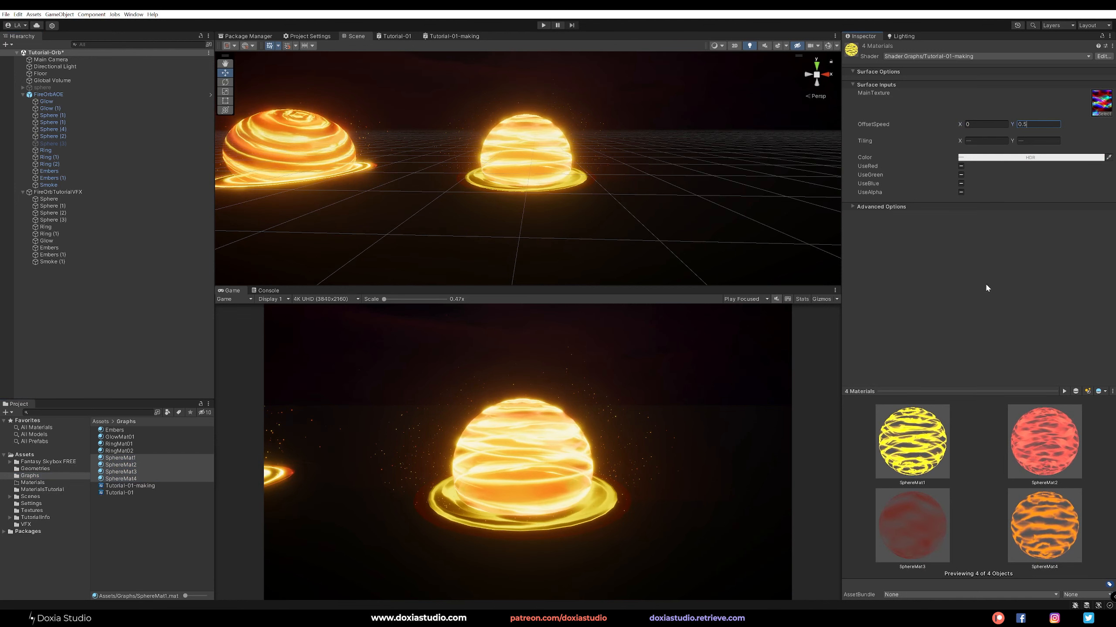
pyautogui.click(58, 192)
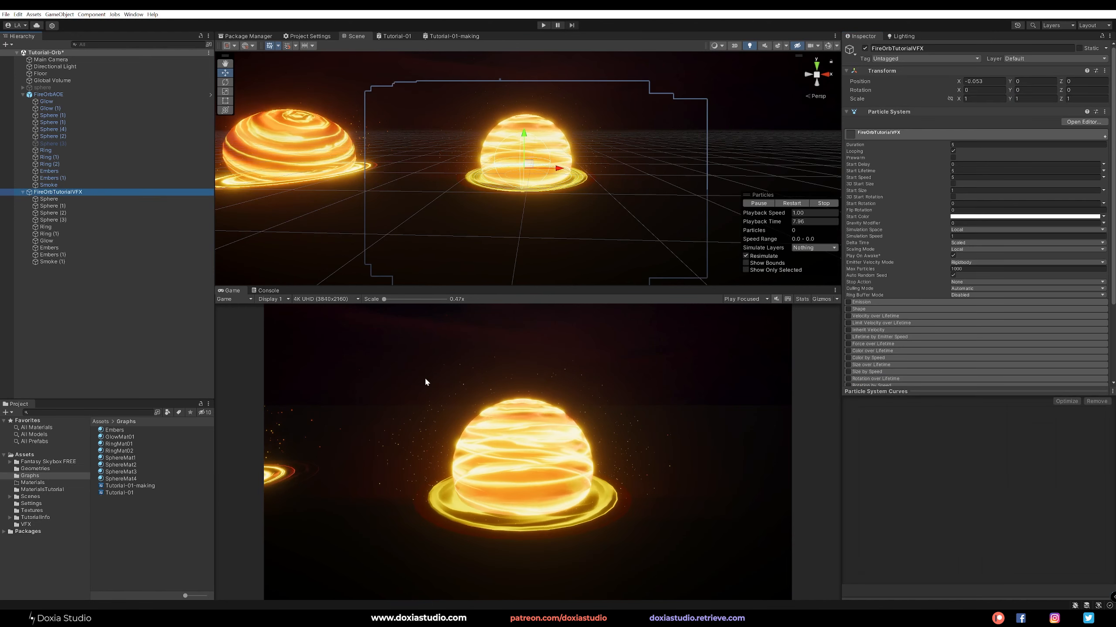
# Step: Set OffsetSpeed to X 0.2 and Y 1 on both RingMat01 and RingMat02
pyautogui.click(134, 449)
pyautogui.keyDown('ctrl'); pyautogui.click(127, 444); pyautogui.keyUp('ctrl')
pyautogui.click(1038, 124)
pyautogui.write('1')
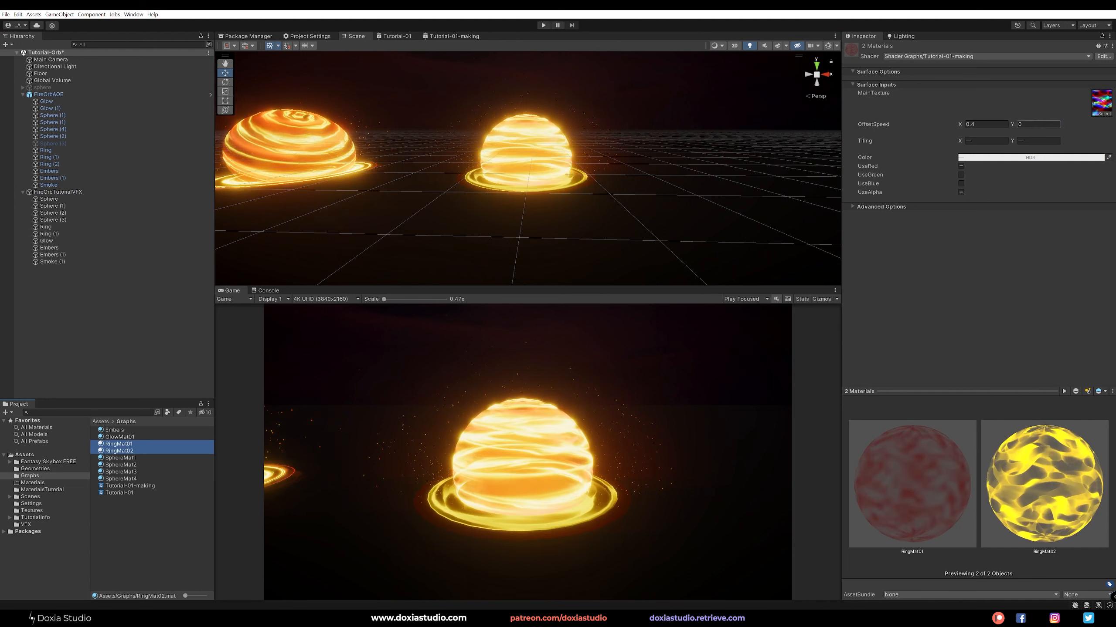
pyautogui.click(980, 124)
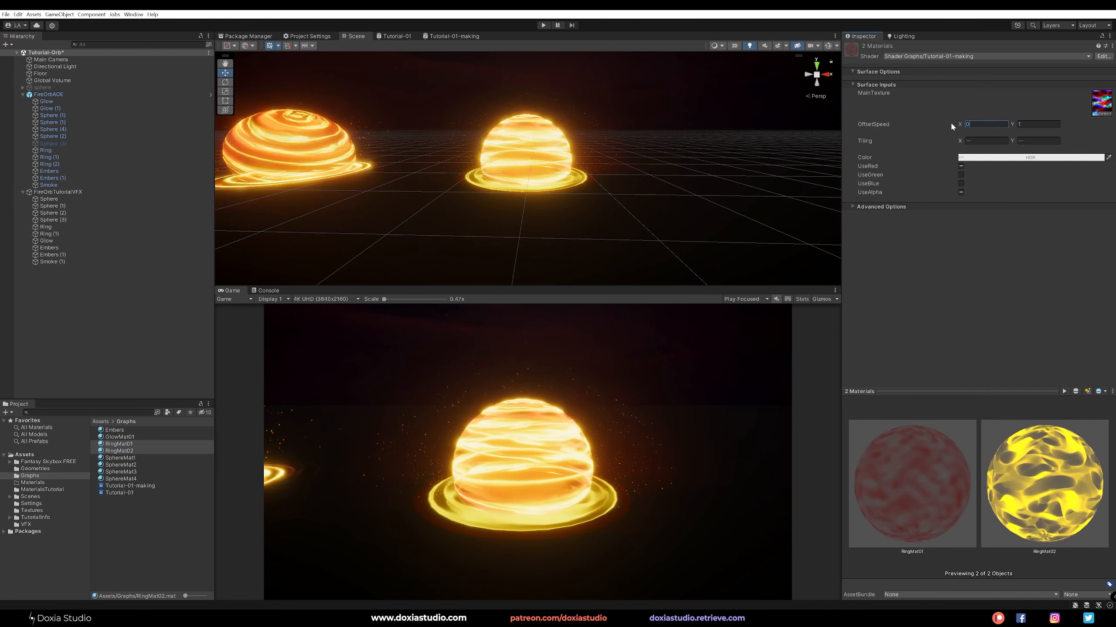
pyautogui.write('0.2')
pyautogui.click(960, 253)
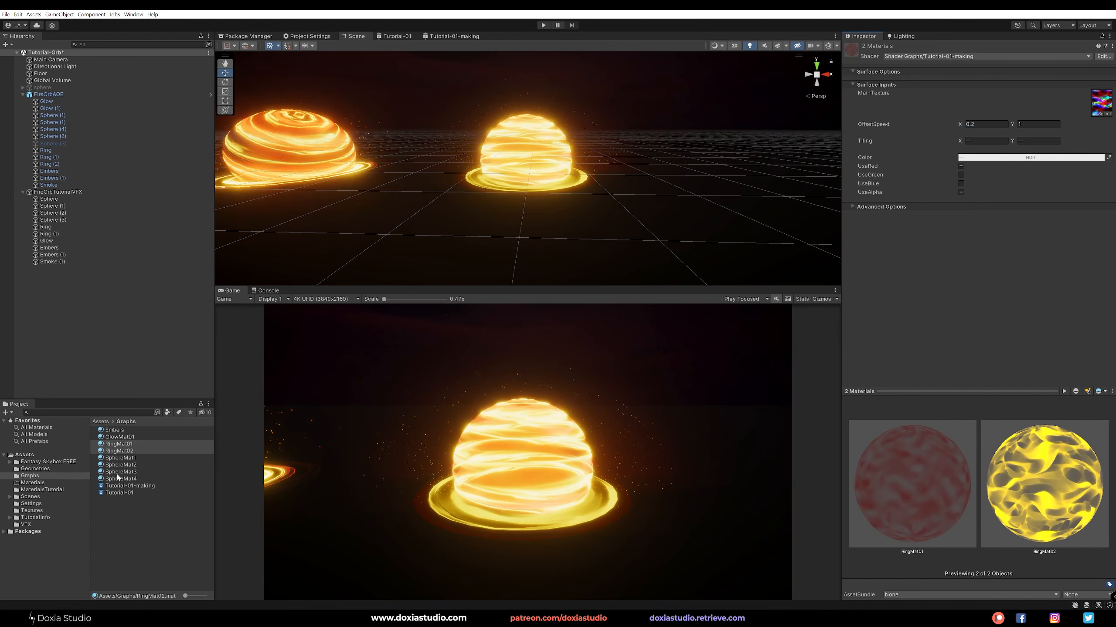
# Step: Set the OffsetSpeed of SphereMat1 to X 0.2 and Y 1
pyautogui.click(120, 458)
pyautogui.click(1038, 124)
pyautogui.click(984, 124)
pyautogui.write('0.1')
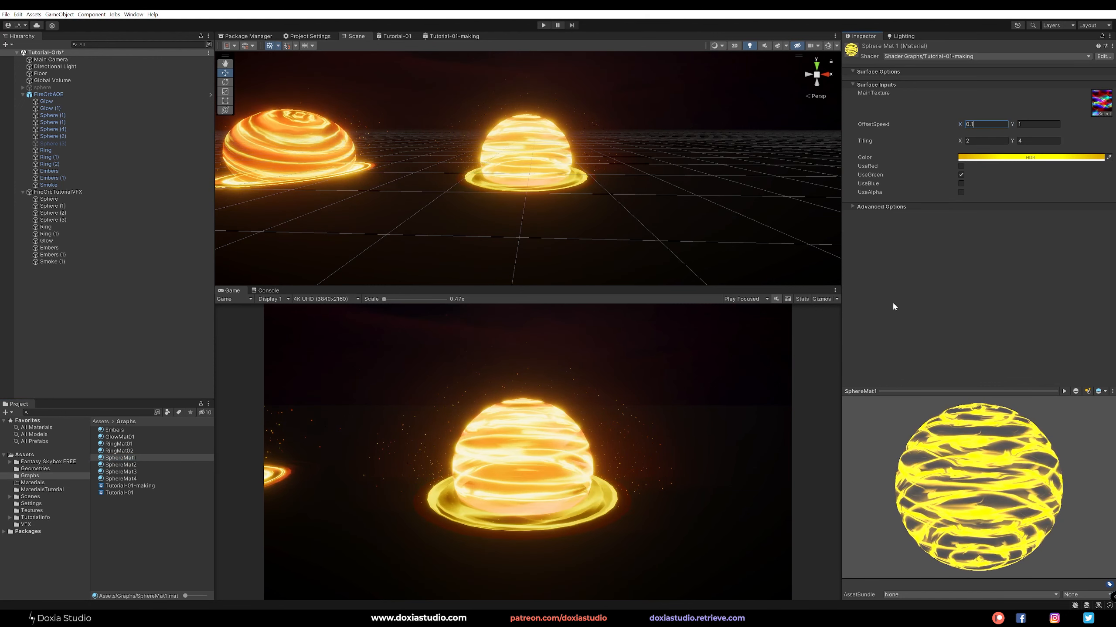
pyautogui.press('BackSpace')
pyautogui.write('2')
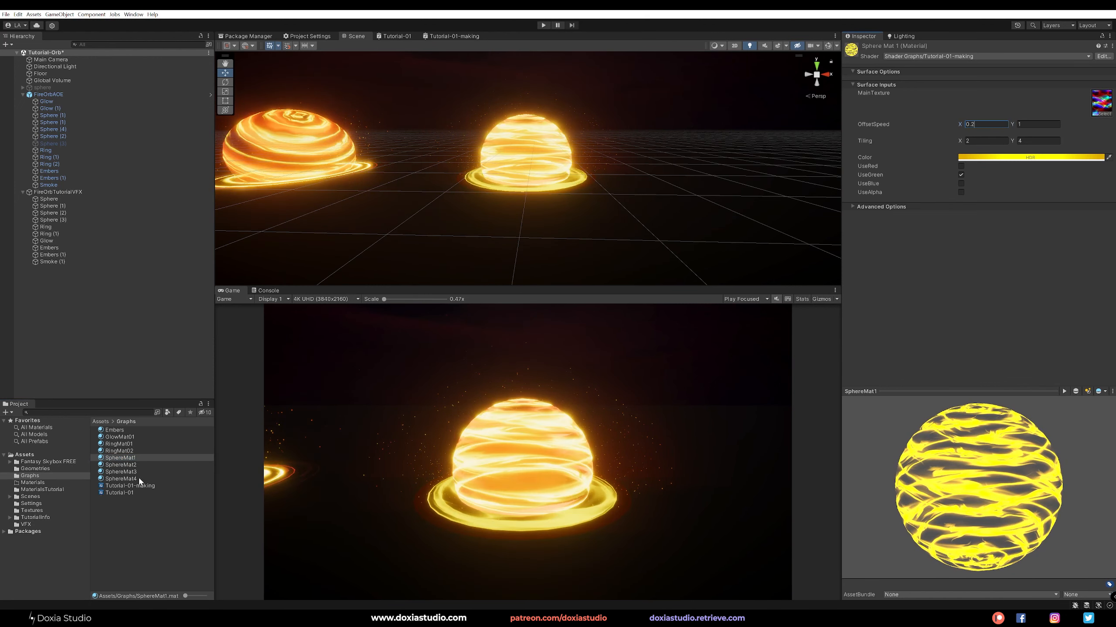
# Step: Set OffsetSpeed X to 0.15 on SphereMat2 and OffsetSpeed Y to 0.25 on SphereMat3
pyautogui.click(143, 464)
pyautogui.click(985, 125)
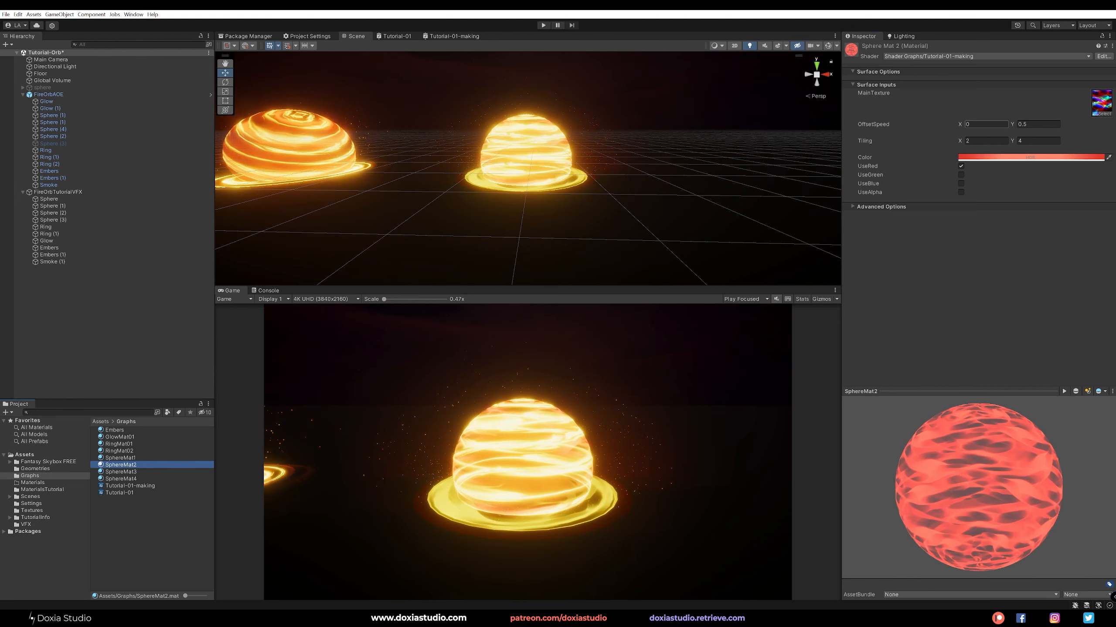
pyautogui.write('0.15')
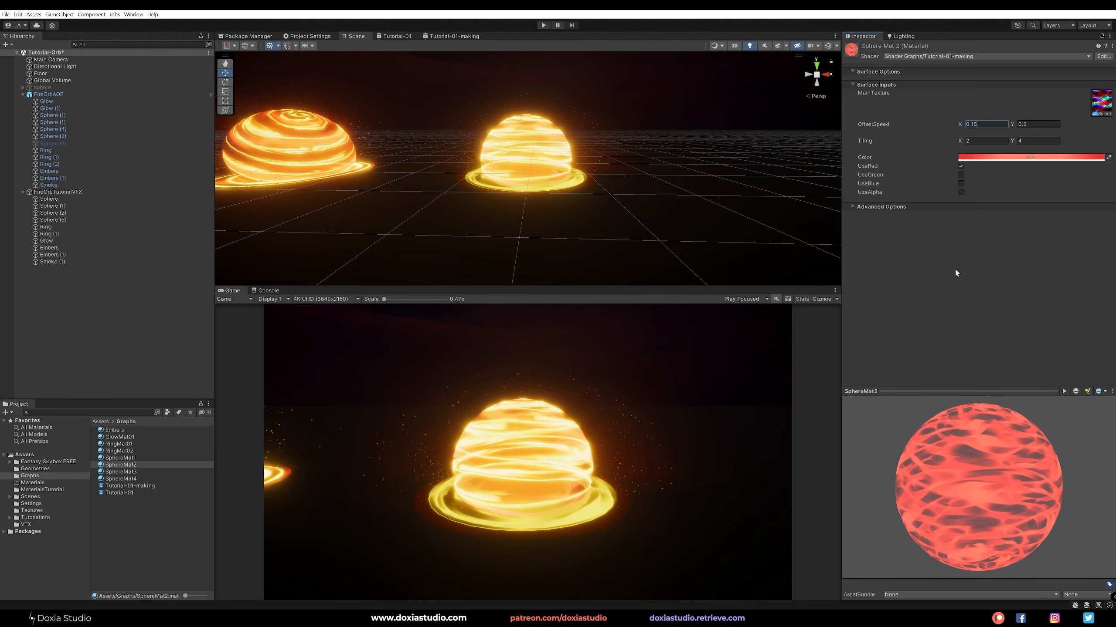
pyautogui.click(120, 472)
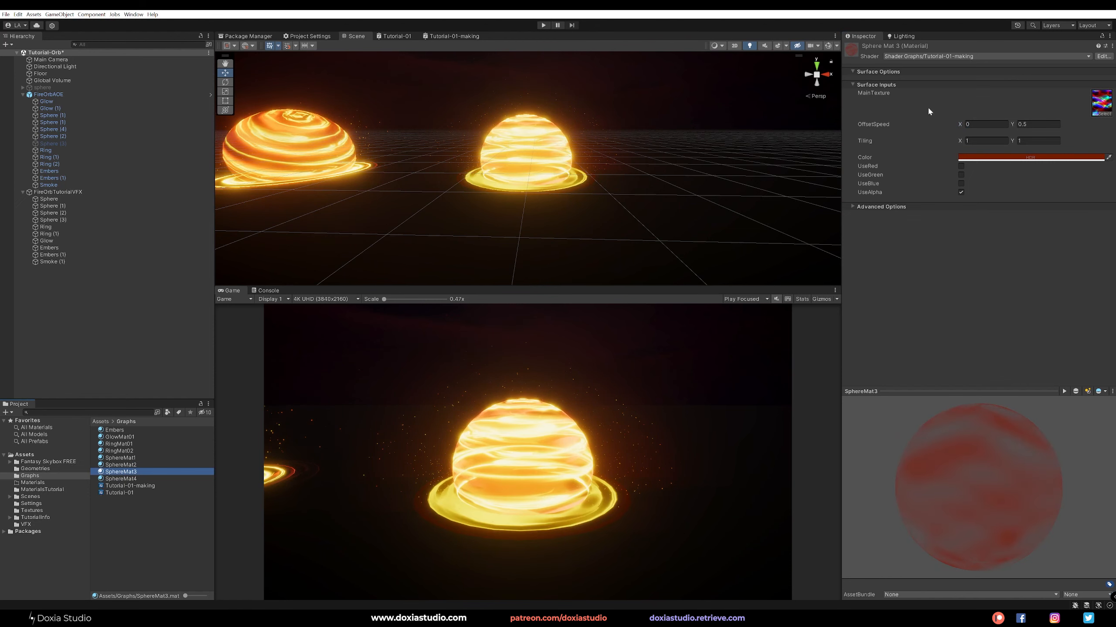
pyautogui.click(1017, 124)
pyautogui.write('0.25')
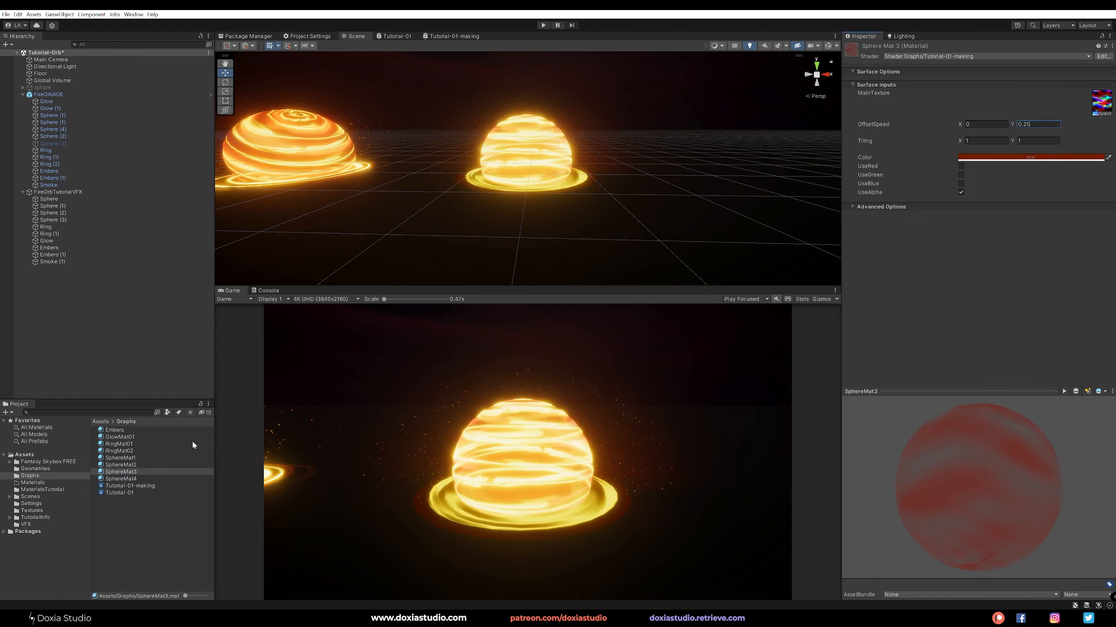
pyautogui.click(116, 479)
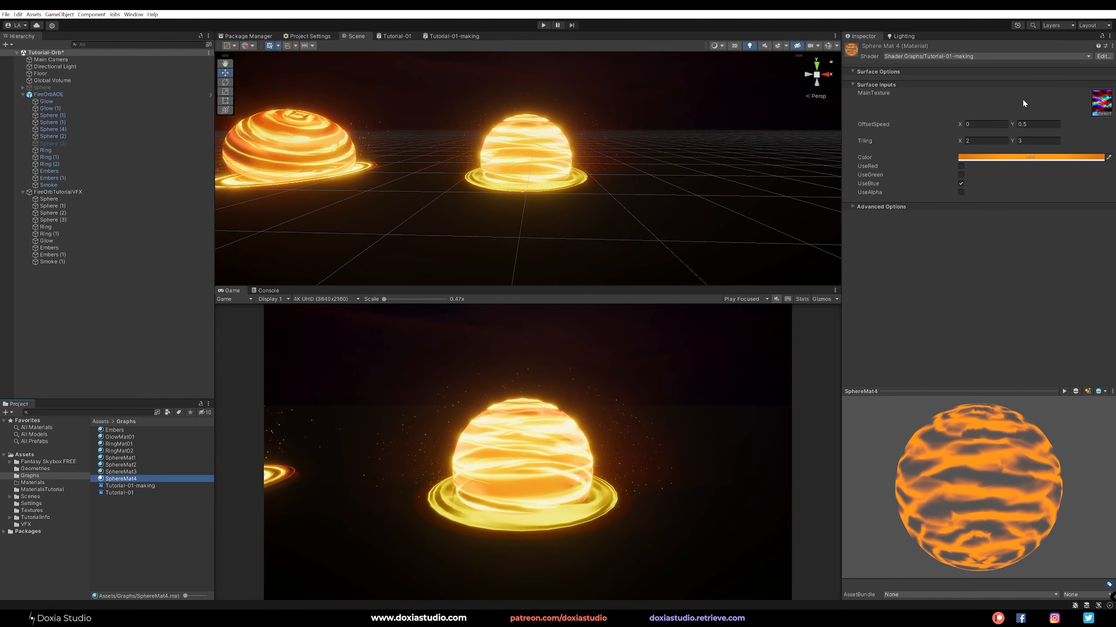
# Step: Move FireOrbTutorialVFX along the X axis to about X 3.25, away from the other orb
pyautogui.click(58, 192)
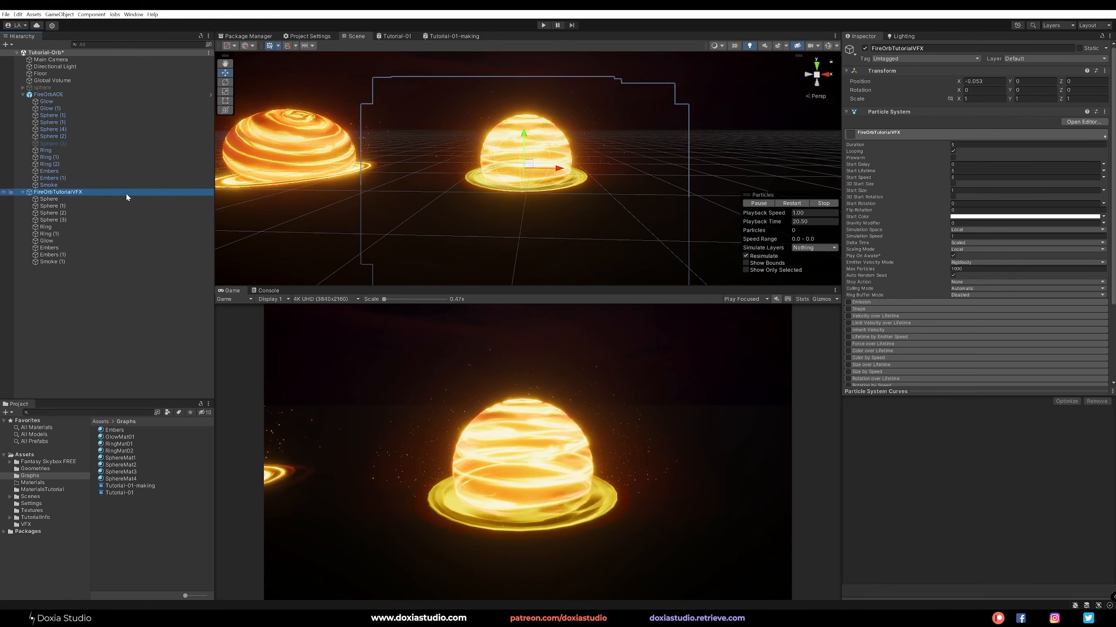
pyautogui.scroll(-5, 364, 181)
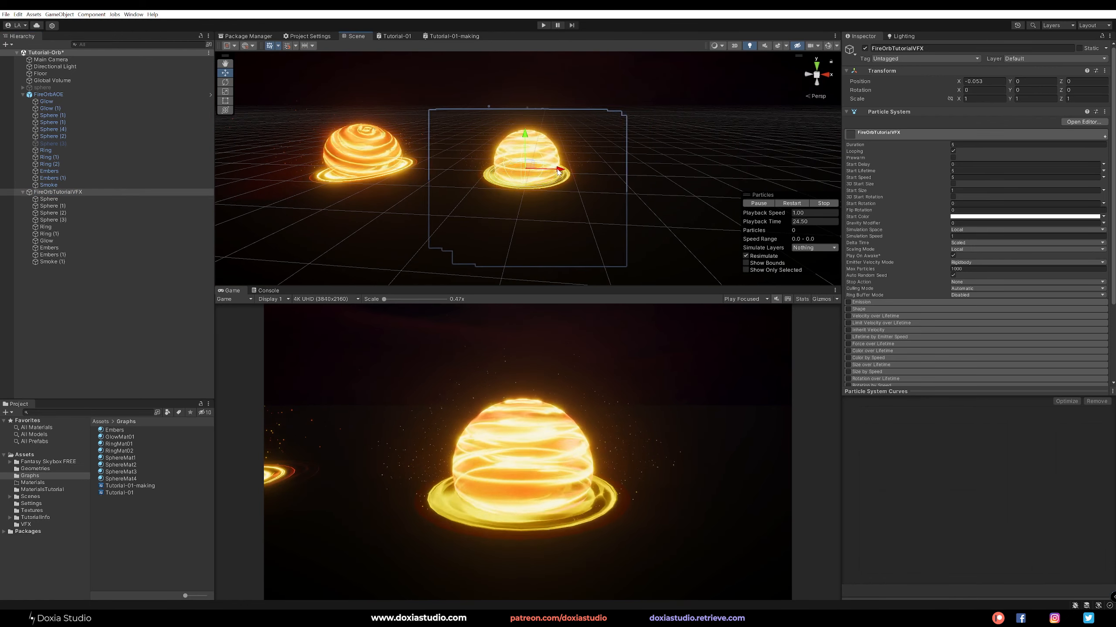
pyautogui.moveTo(559, 169); pyautogui.dragTo(658, 173)
# Step: Move FireOrbAOE along the X axis to about X -0.81, in front of the game camera
pyautogui.click(116, 94)
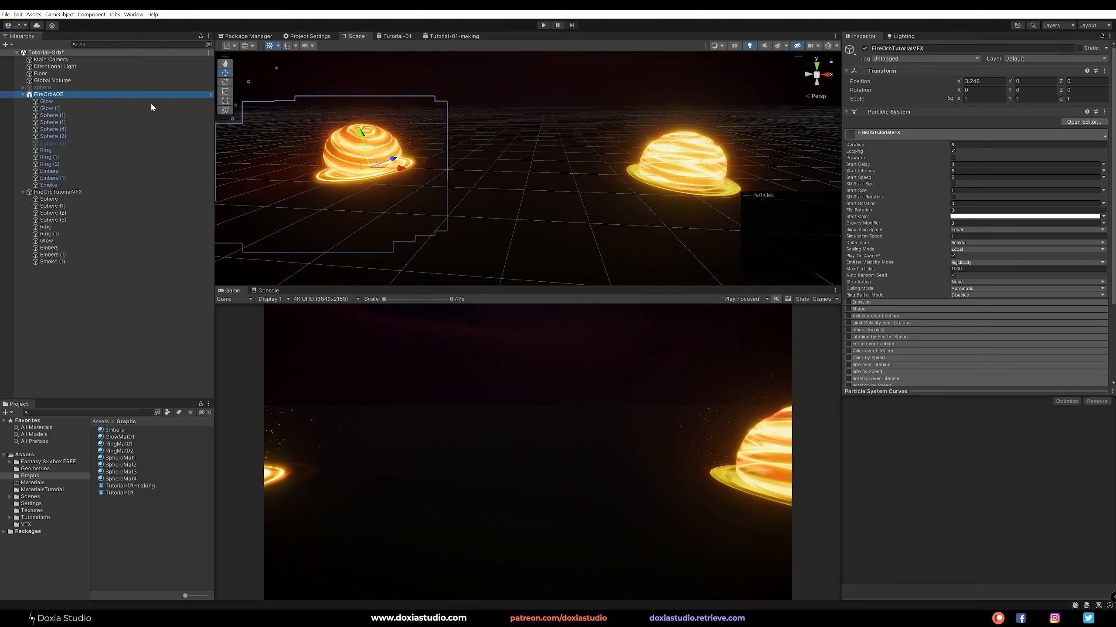
pyautogui.moveTo(398, 169); pyautogui.dragTo(524, 193)
pyautogui.keyDown('alt'); pyautogui.moveTo(635, 199); pyautogui.dragTo(561, 222, button='right'); pyautogui.keyUp('alt')
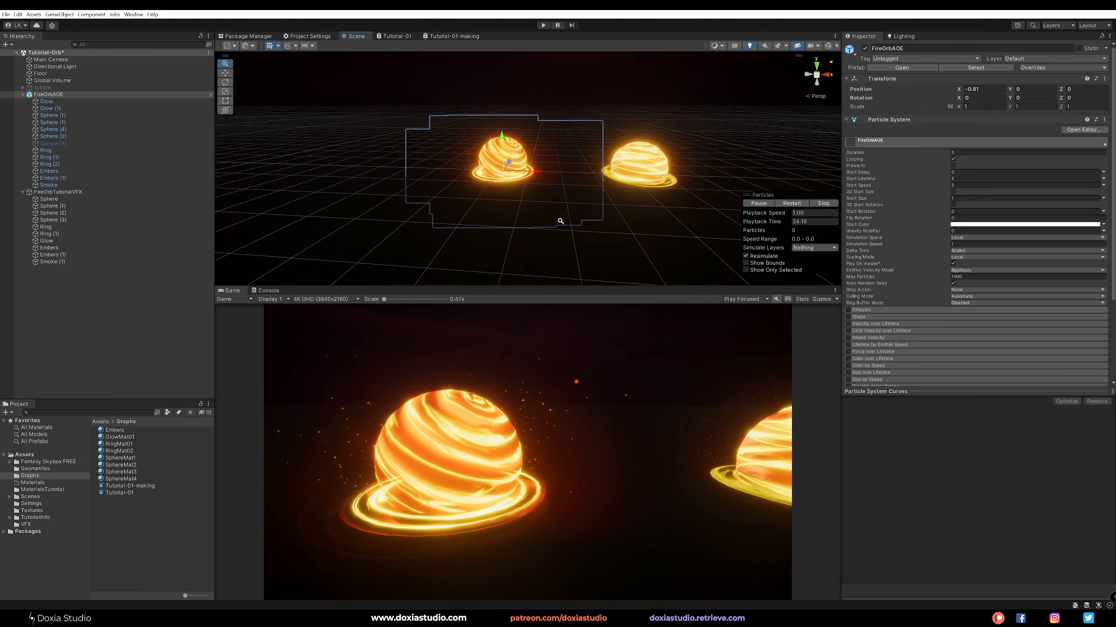
pyautogui.keyDown('alt'); pyautogui.moveTo(636, 196); pyautogui.dragTo(594, 196); pyautogui.keyUp('alt')
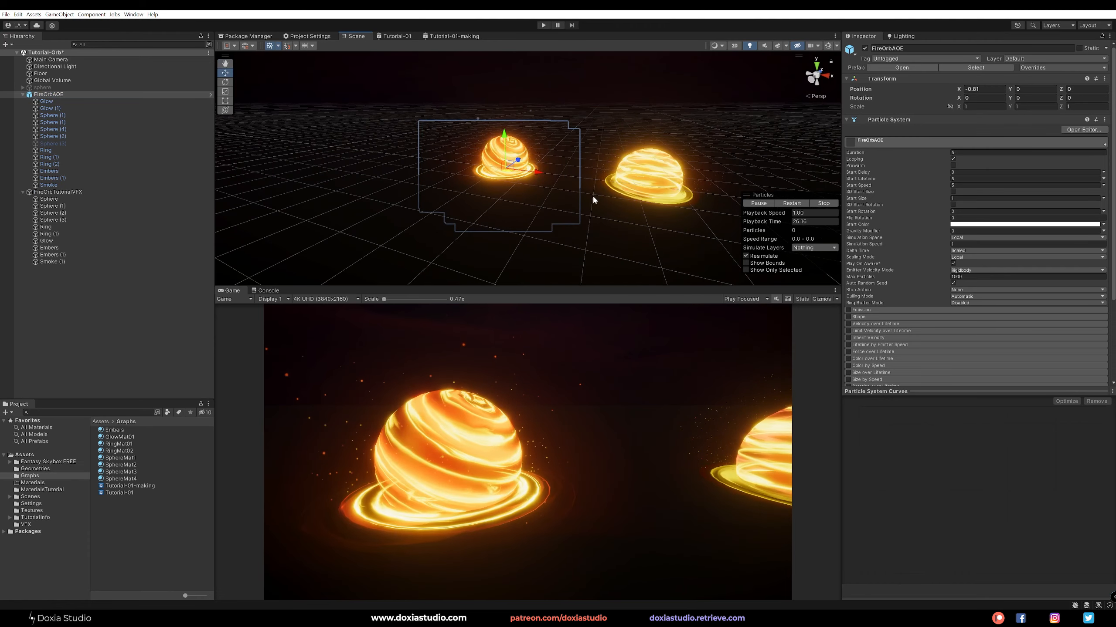